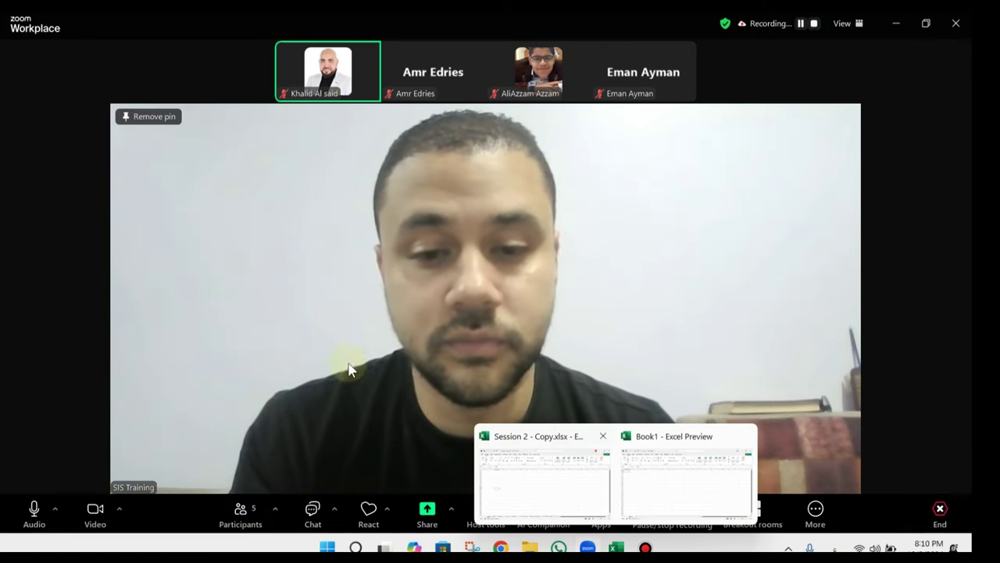
Step: Share a portion of the screen via Zoom's Advanced options and bring the Book1 workbook forward
left_click(412, 520)
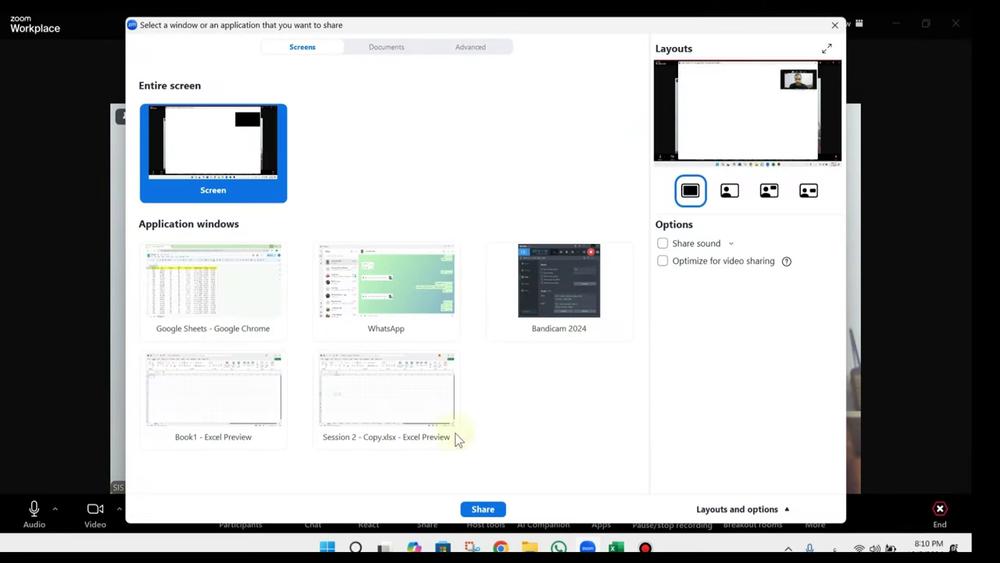
left_click(470, 47)
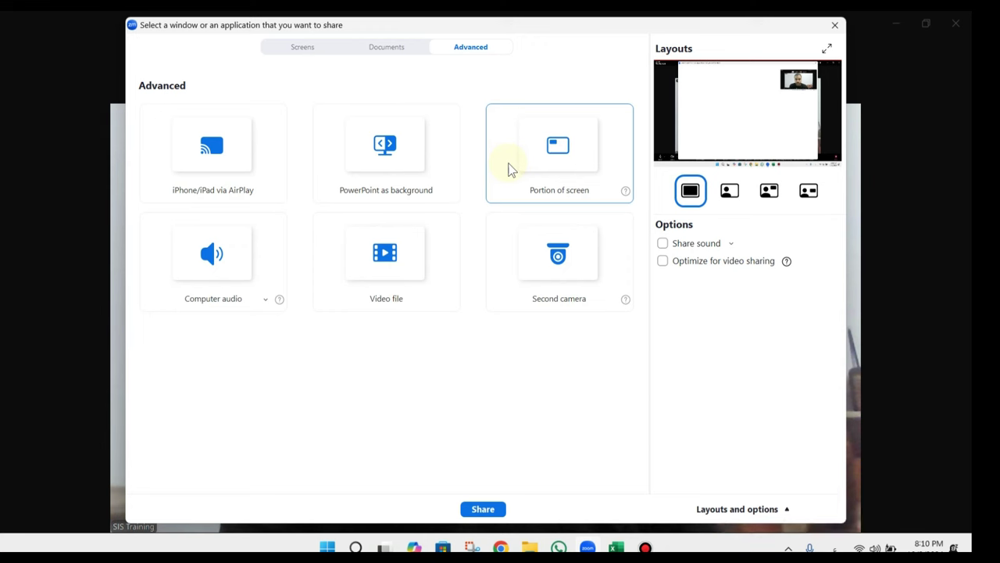
double_click(587, 160)
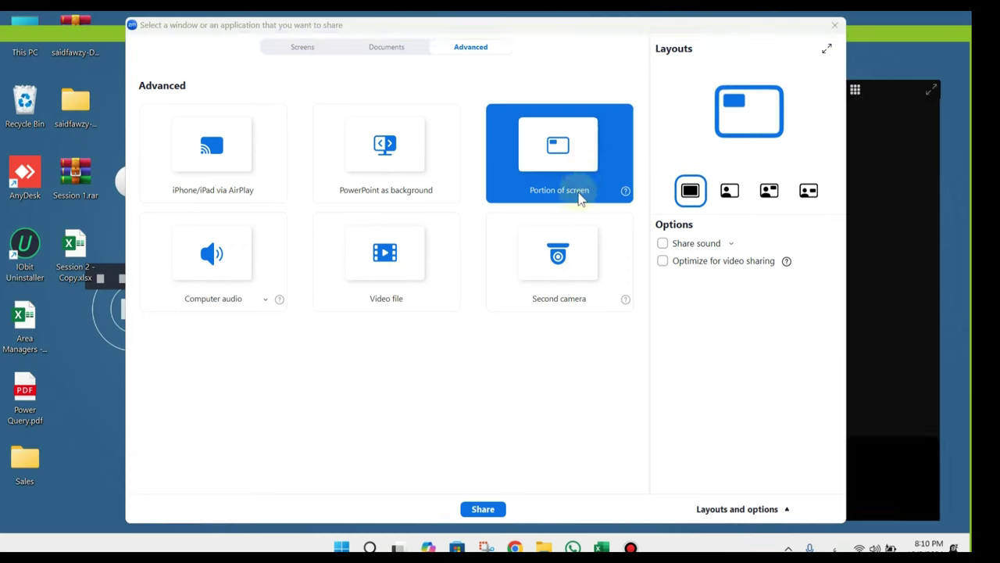
mouse_move(587, 547)
left_click(625, 504)
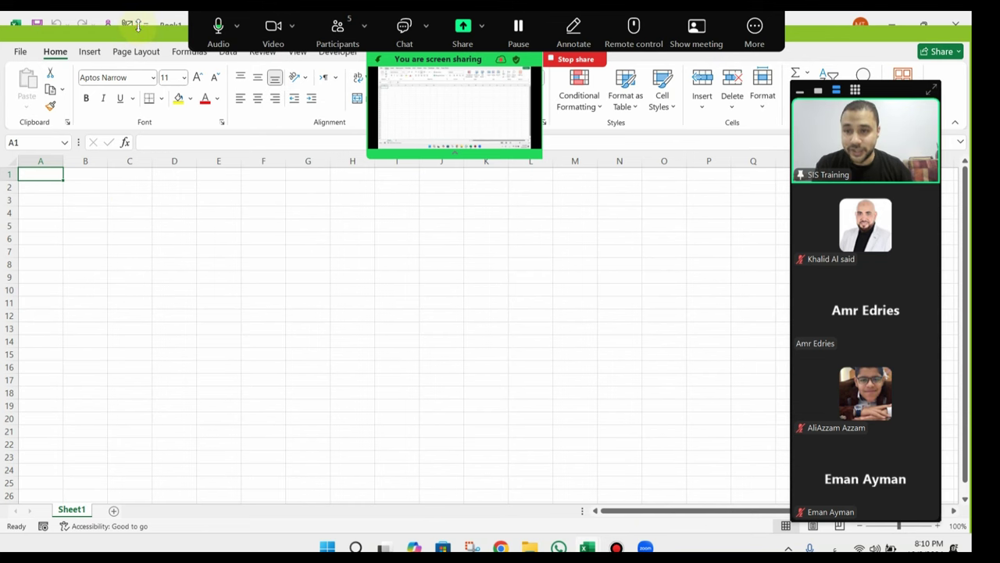
Step: Collapse Zoom to the speaker video only and zoom the Excel sheet to 150%
left_click(251, 239)
mouse_move(853, 495)
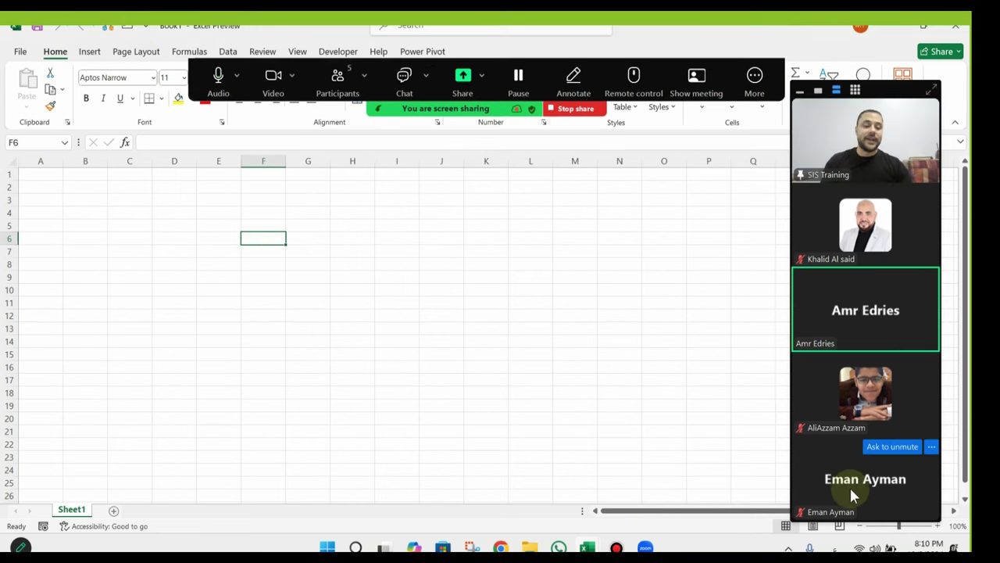
left_click(818, 92)
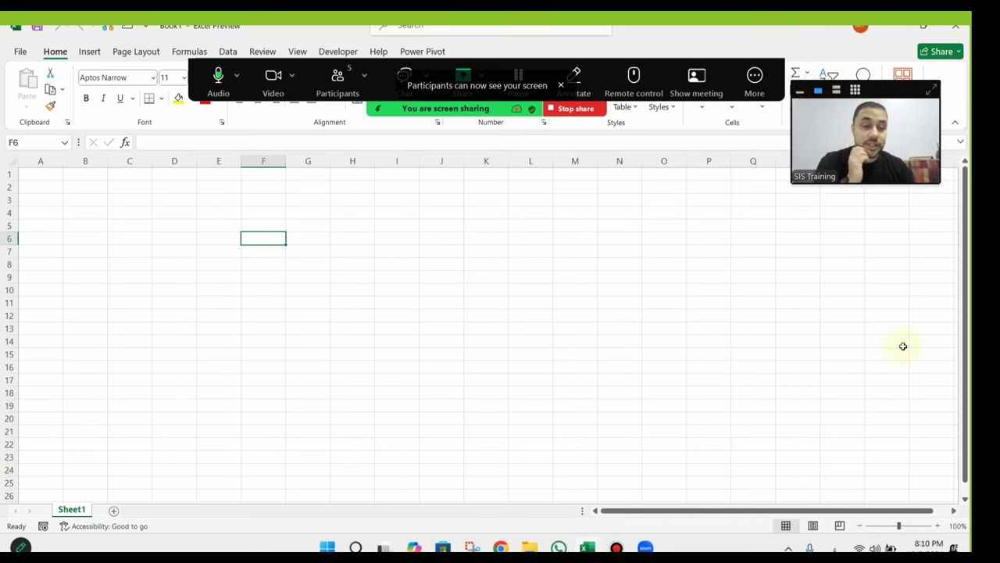
left_click(938, 526)
left_click(938, 526)
left_click(938, 526)
left_click(937, 526)
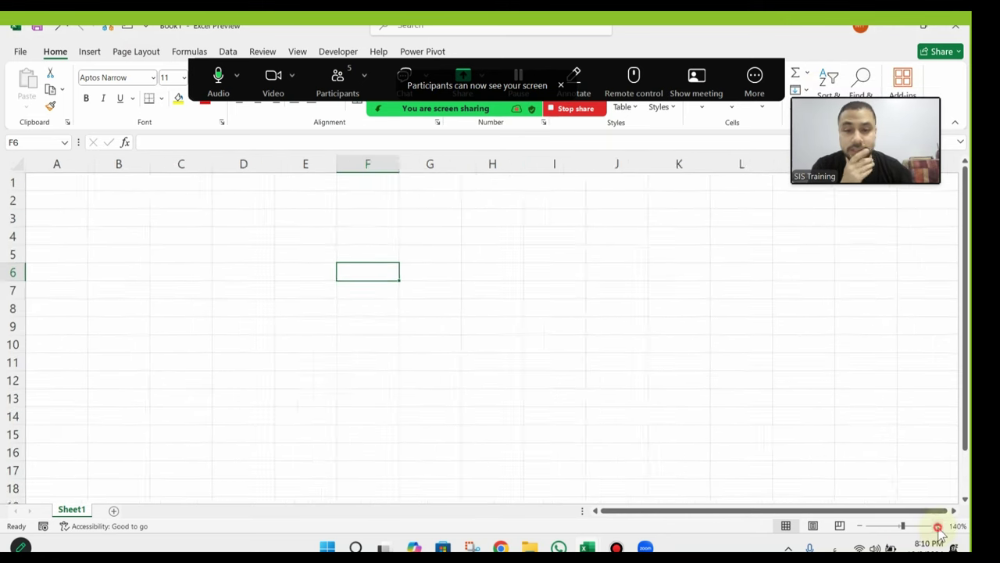
left_click(938, 526)
left_click(317, 258)
Step: Hide the floating meeting controls and move the presenter video out of the way
left_click(755, 79)
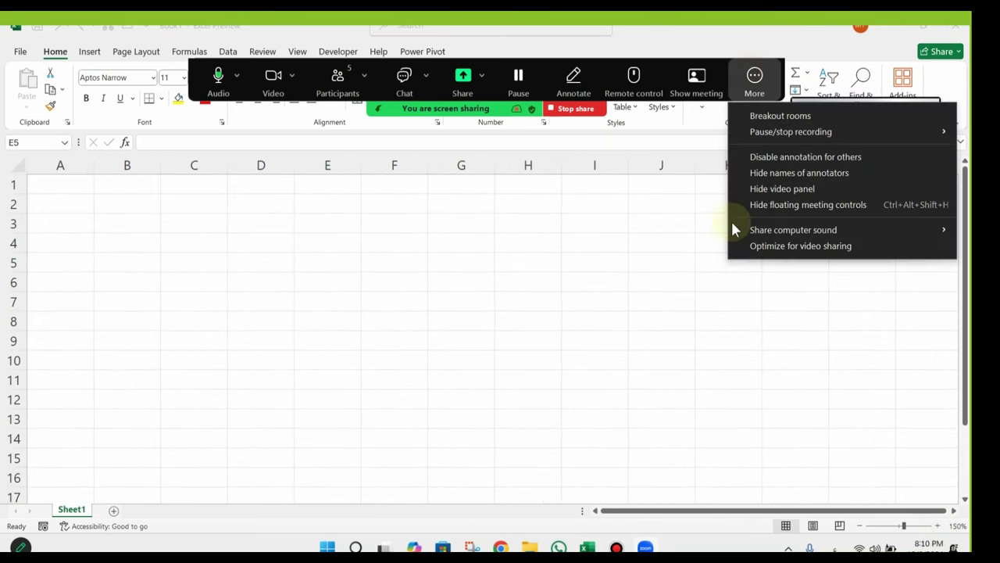
left_click(785, 204)
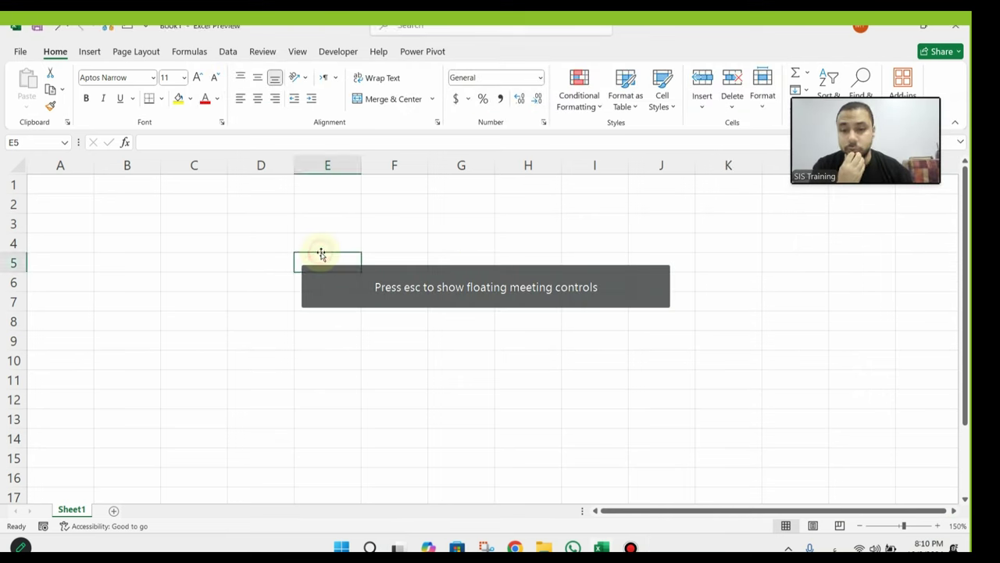
left_click_drag(797, 125, 824, 77)
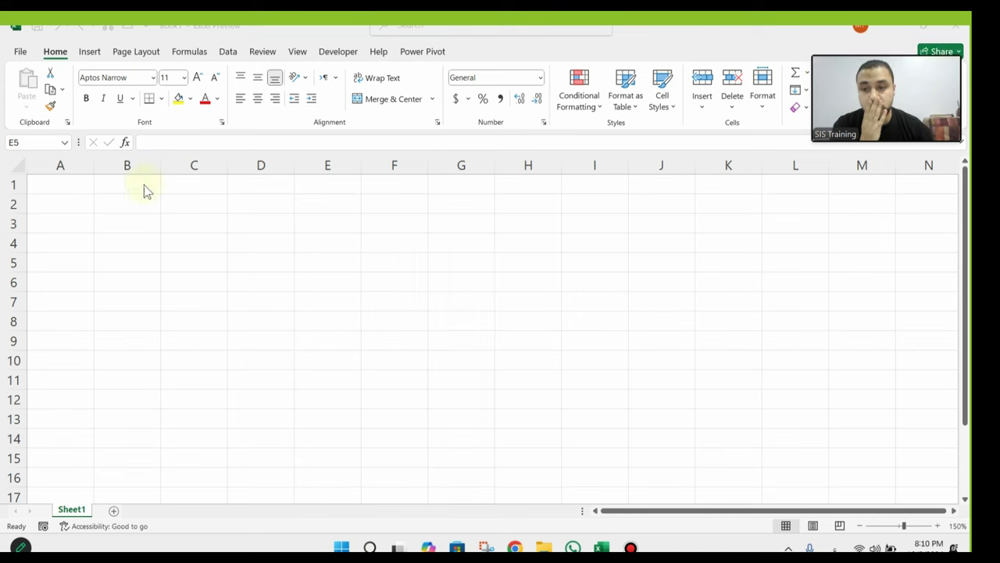
Step: Enter the heading 'Items' in cell A1 after switching the keyboard to English
left_click(64, 195)
left_click(78, 181)
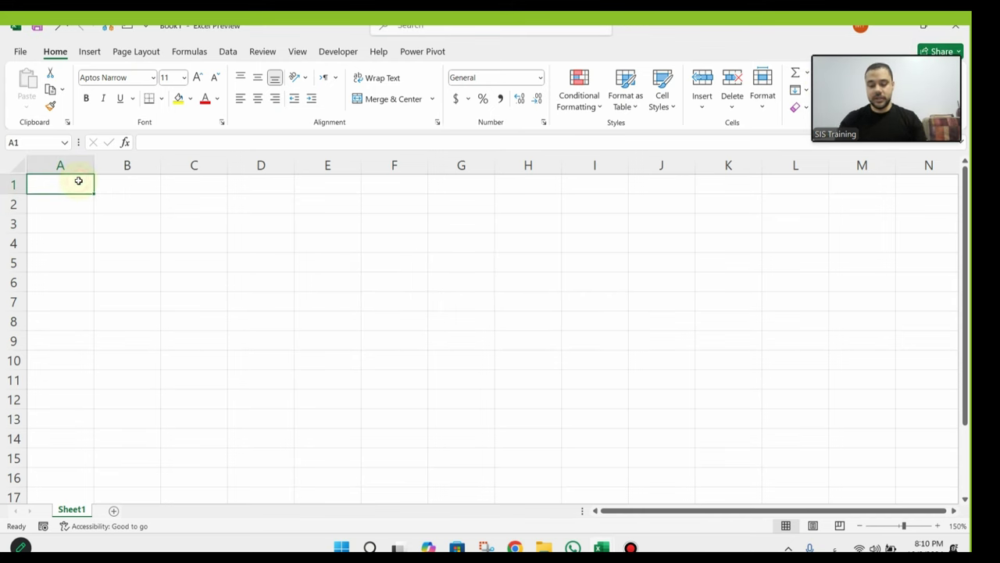
type("ب")
key("BackSpace")
key("alt+shift")
type("Items")
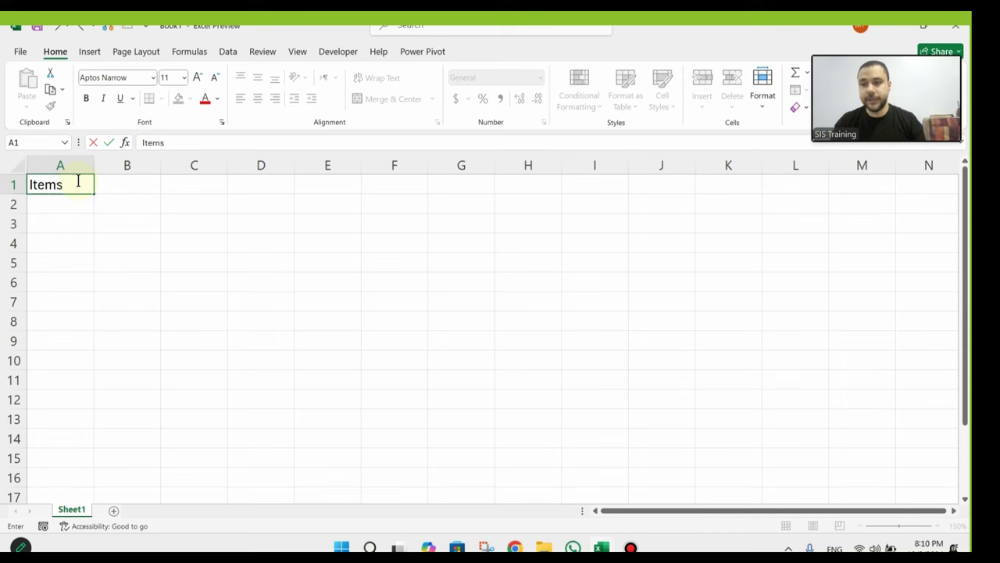
key("Return")
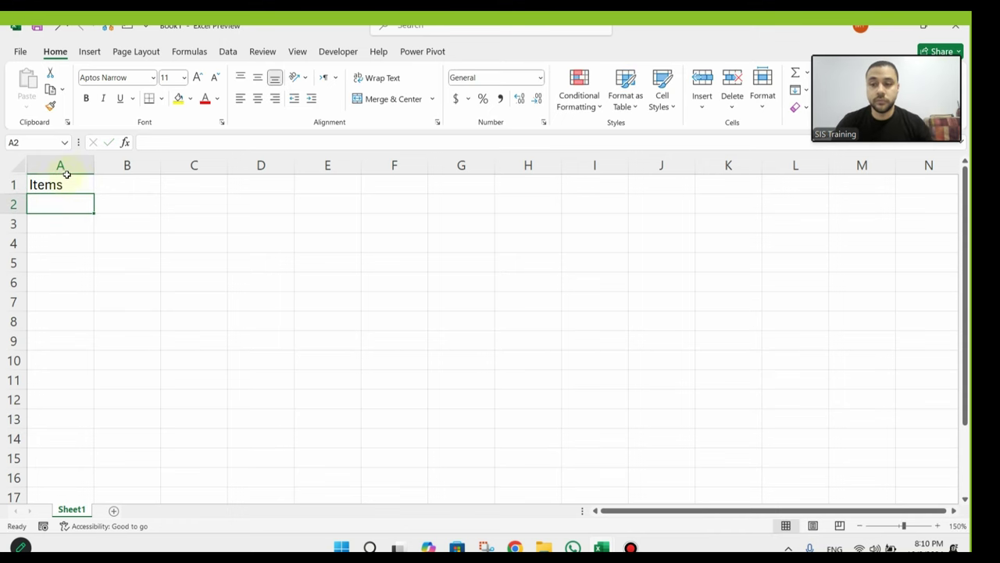
Step: Zoom the sheet to 170% and centre-align text across the entire sheet
left_click(937, 525)
left_click(938, 525)
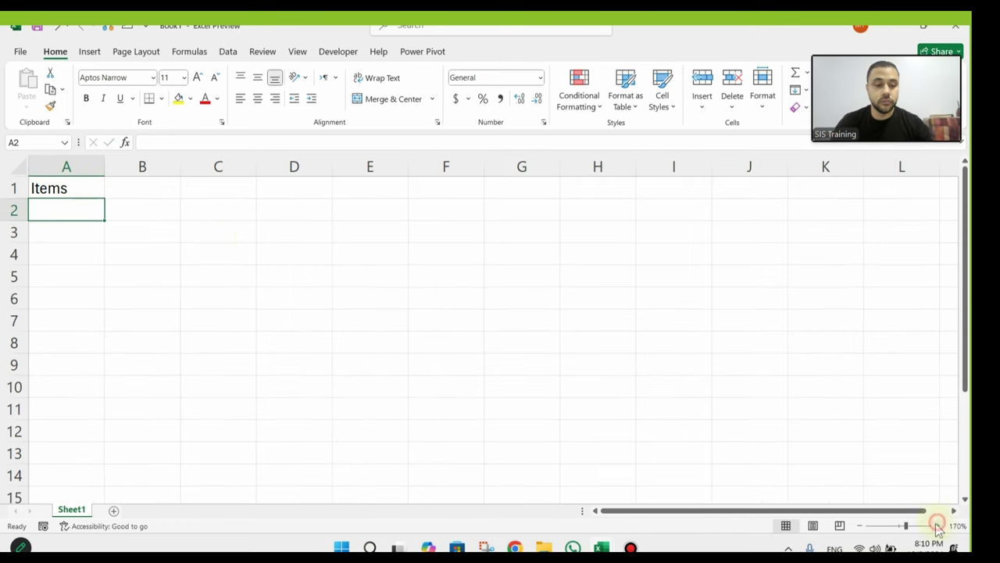
left_click(220, 258)
key("ctrl+a")
left_click(257, 98)
left_click(119, 278)
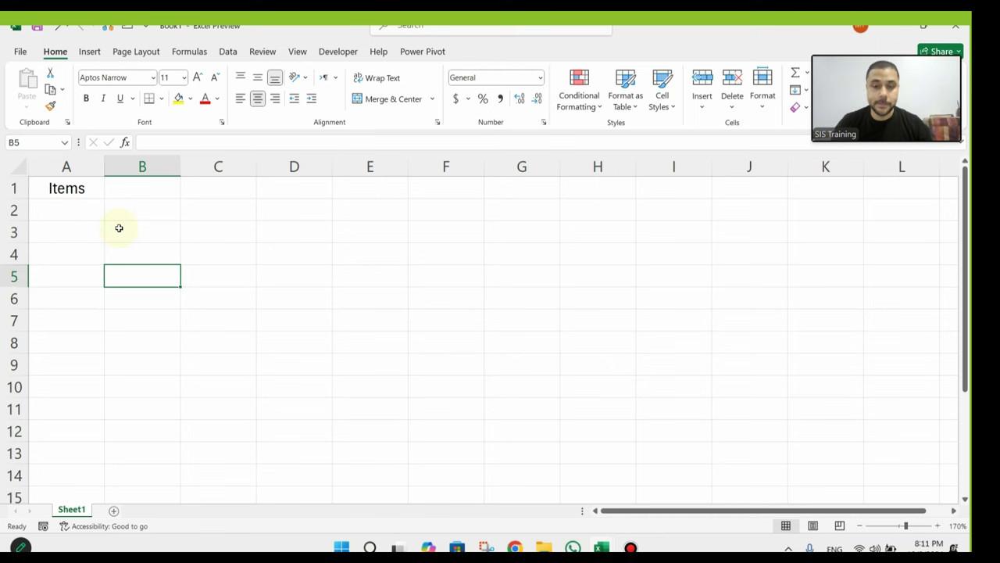
Step: Reselect the Items heading, then move on to cell B1 for the next heading
left_click(88, 189)
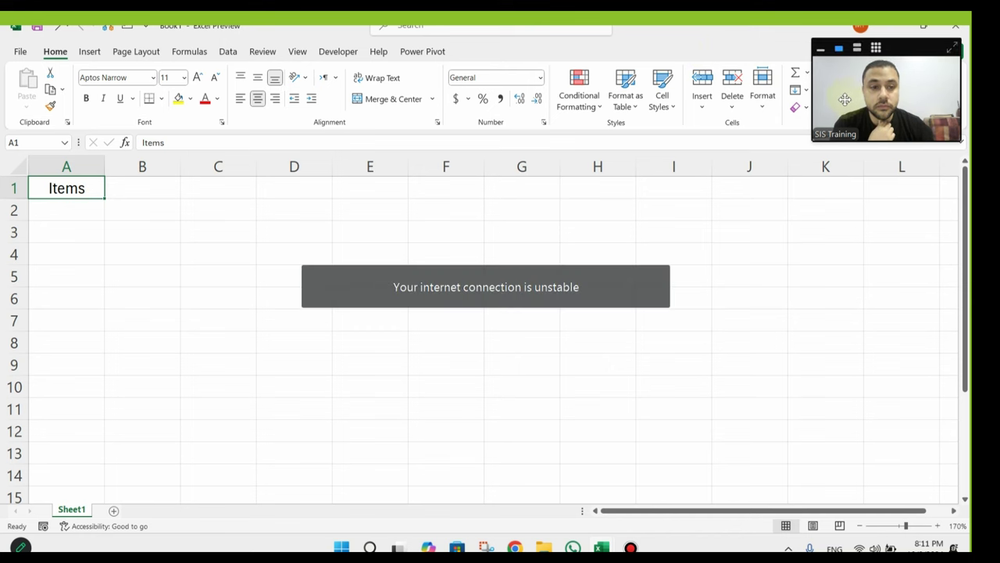
left_click(893, 114)
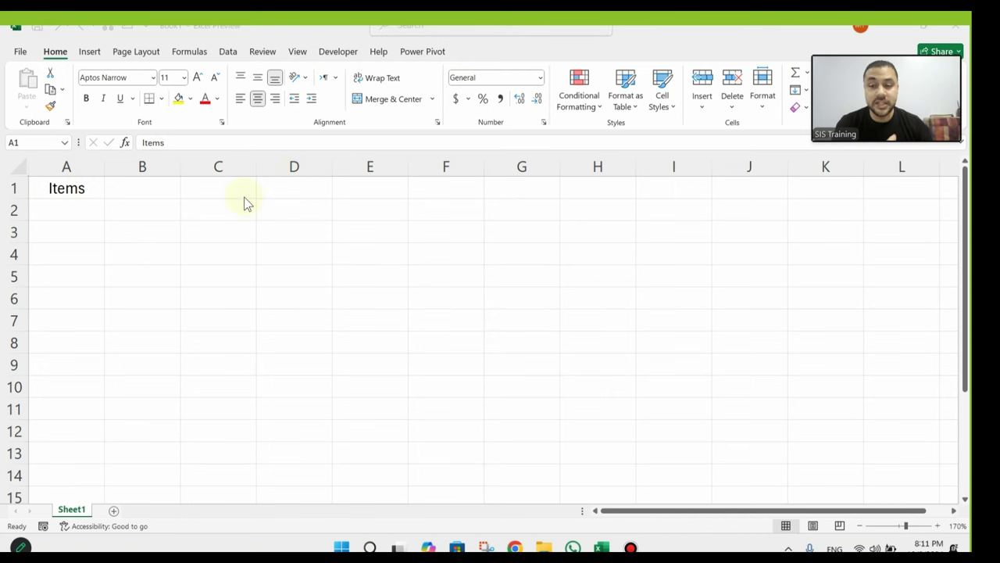
left_click(175, 188)
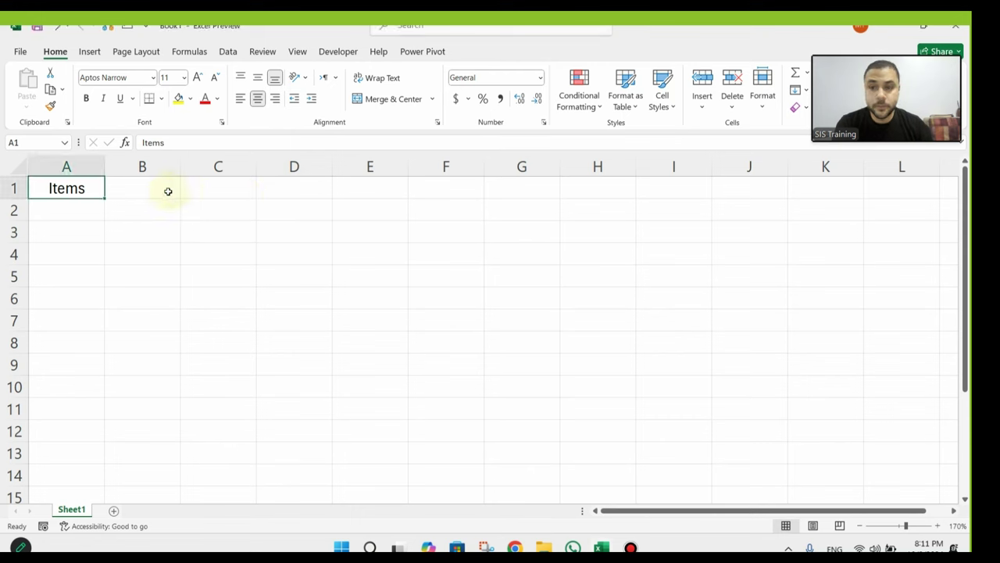
left_click(167, 190)
Step: Stop the presenter's camera, hide the video thumbnail, and drag the meeting bar aside
mouse_move(453, 77)
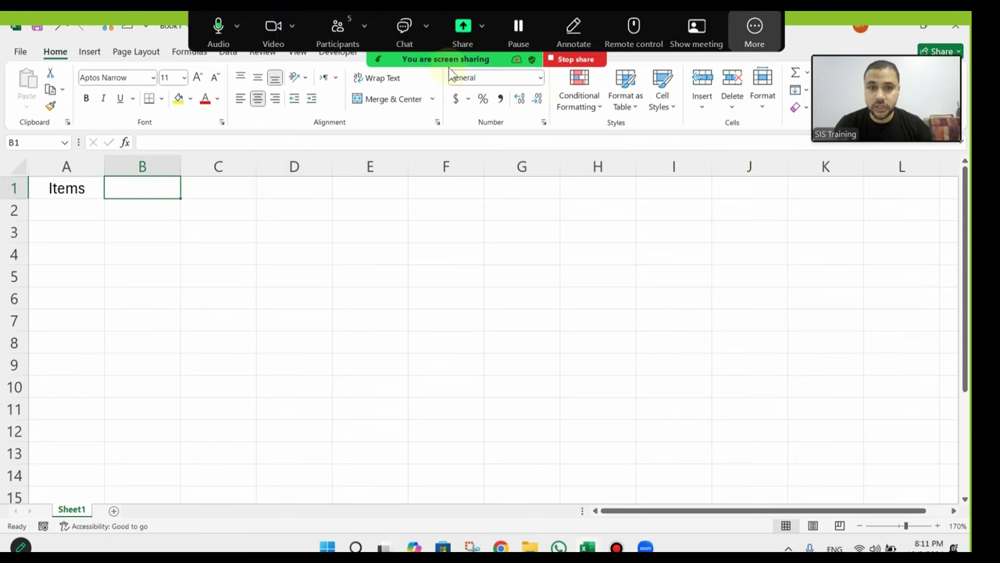
left_click(275, 29)
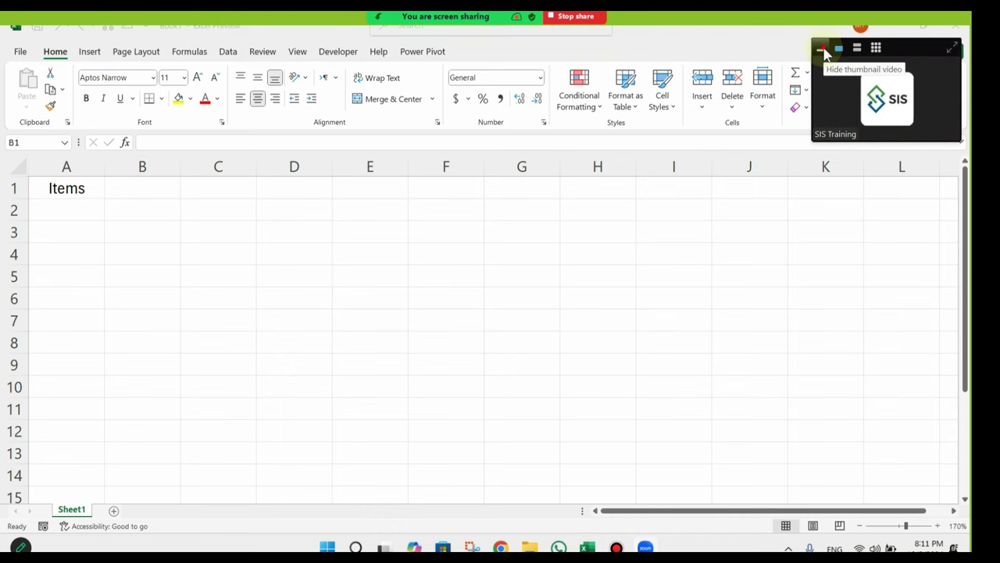
left_click(838, 40)
left_click_drag(866, 47, 780, 36)
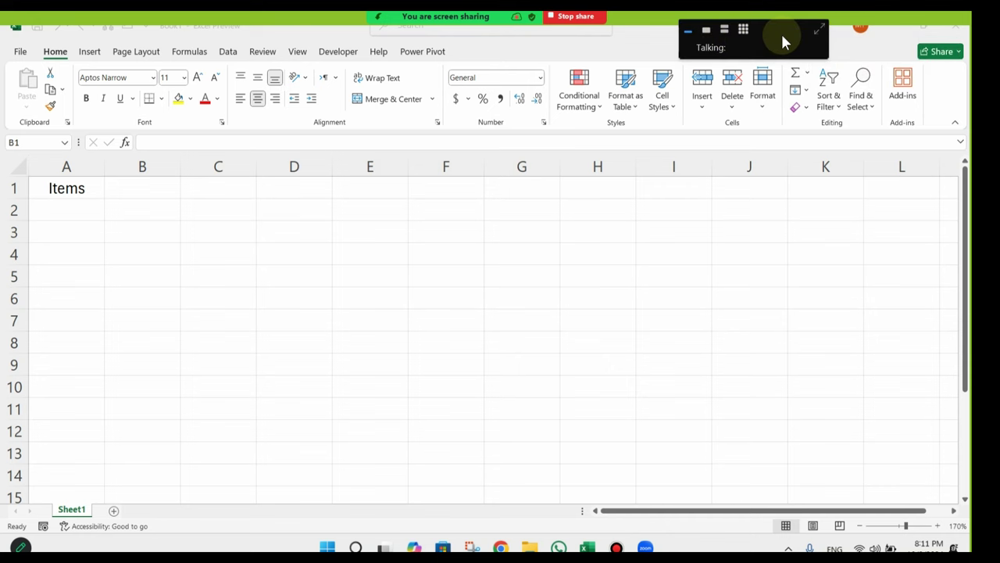
left_click(141, 191)
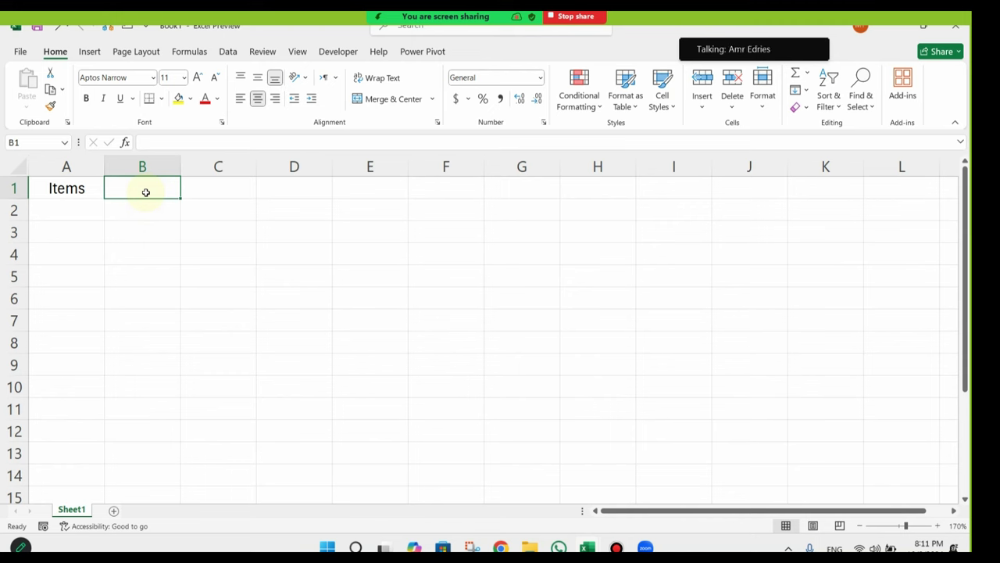
Step: Enter 'Item 1' in A2 and its stock value 10 in B2
key("Down")
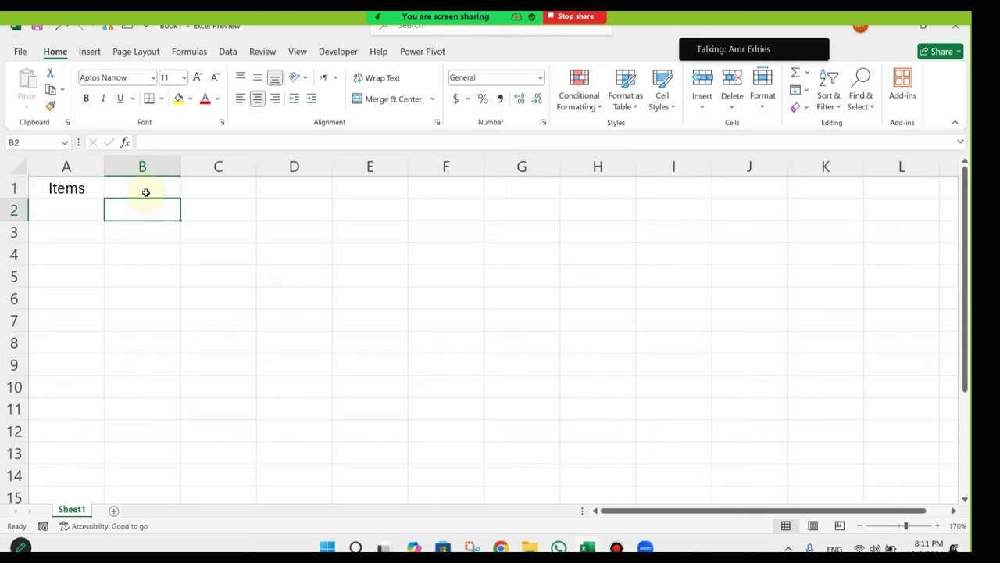
key("Left")
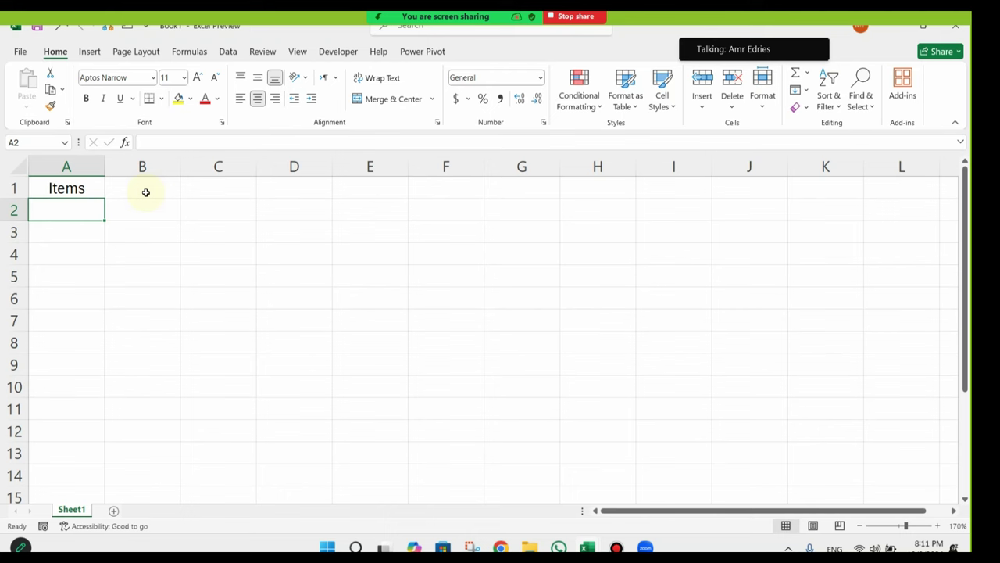
type("P")
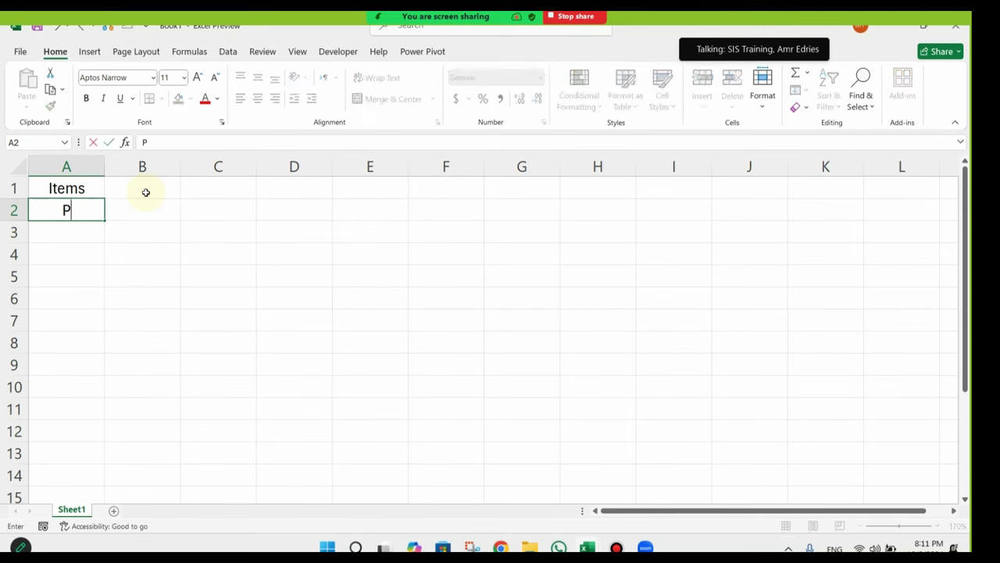
type("I")
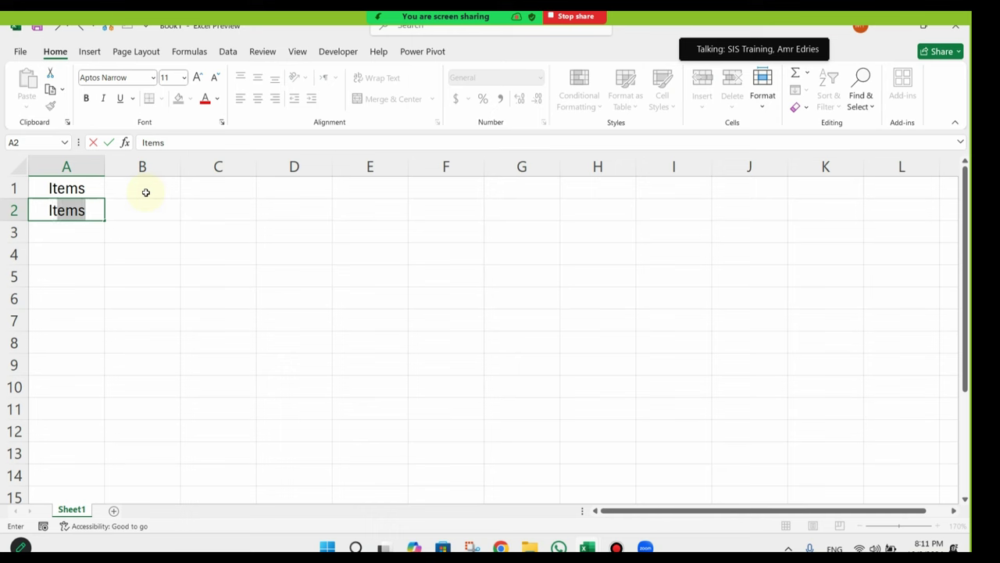
type("tem 1")
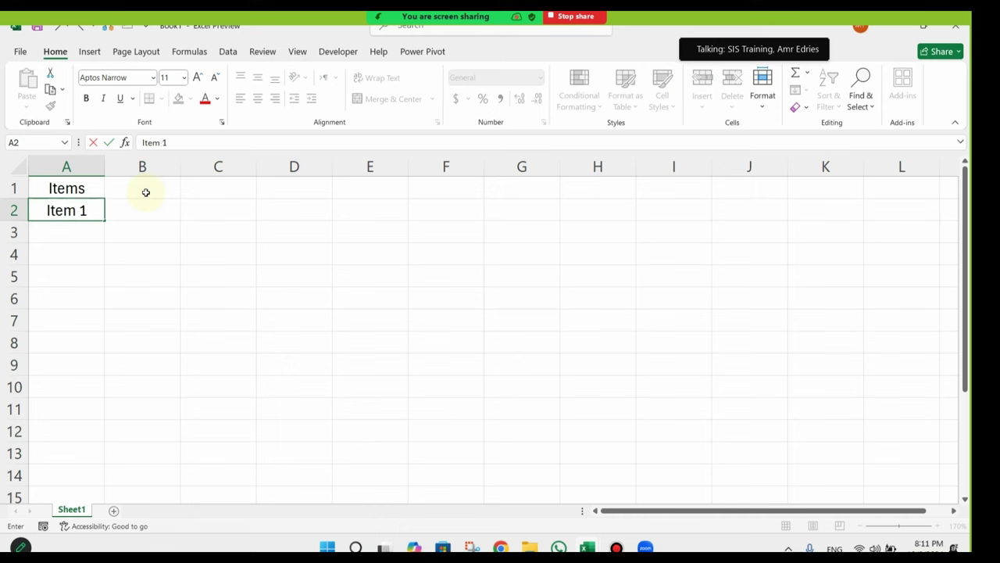
key("Return")
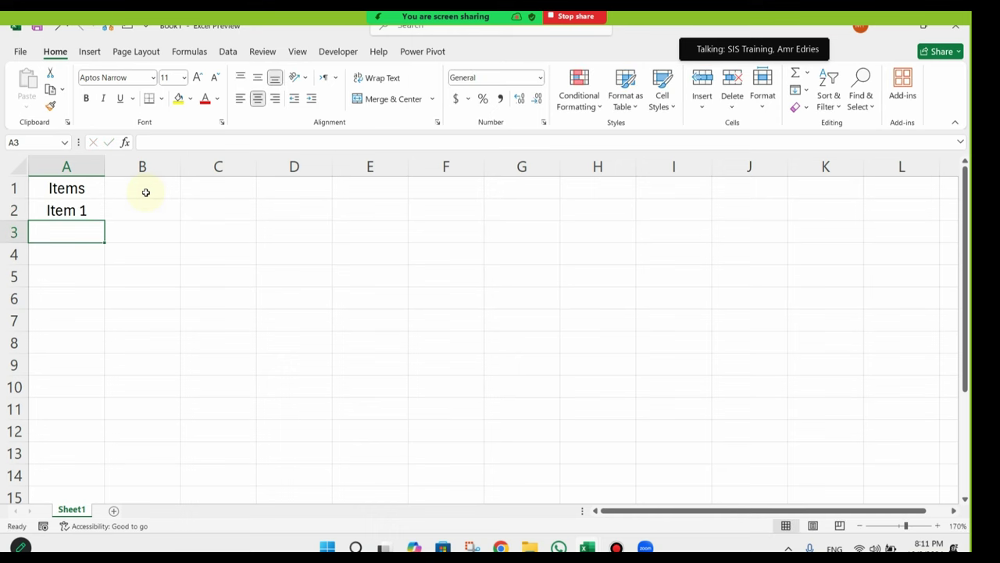
left_click(150, 218)
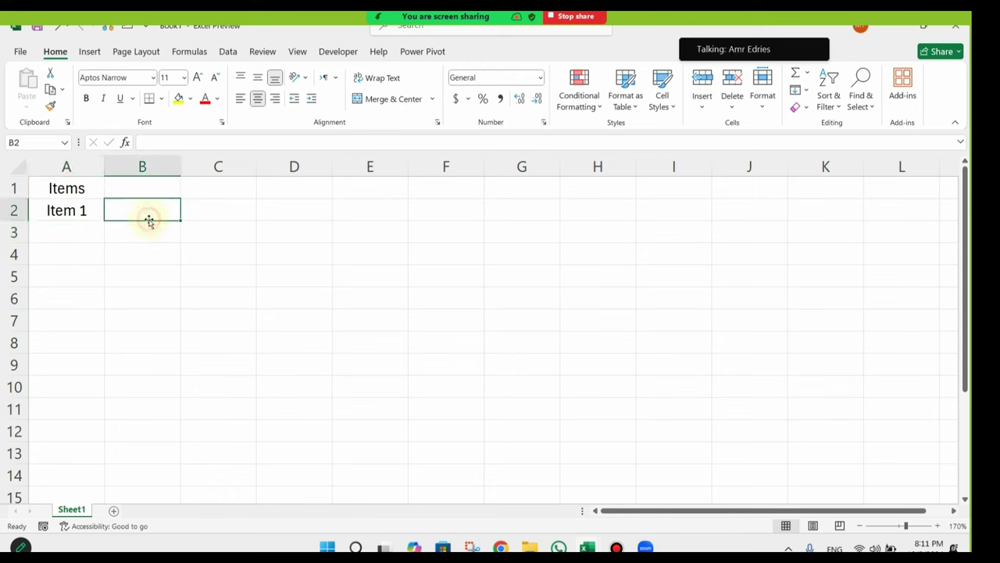
type("10")
key("Return")
Step: Add the 'Stock' header in B1 and zoom the sheet to 190%
left_click(165, 194)
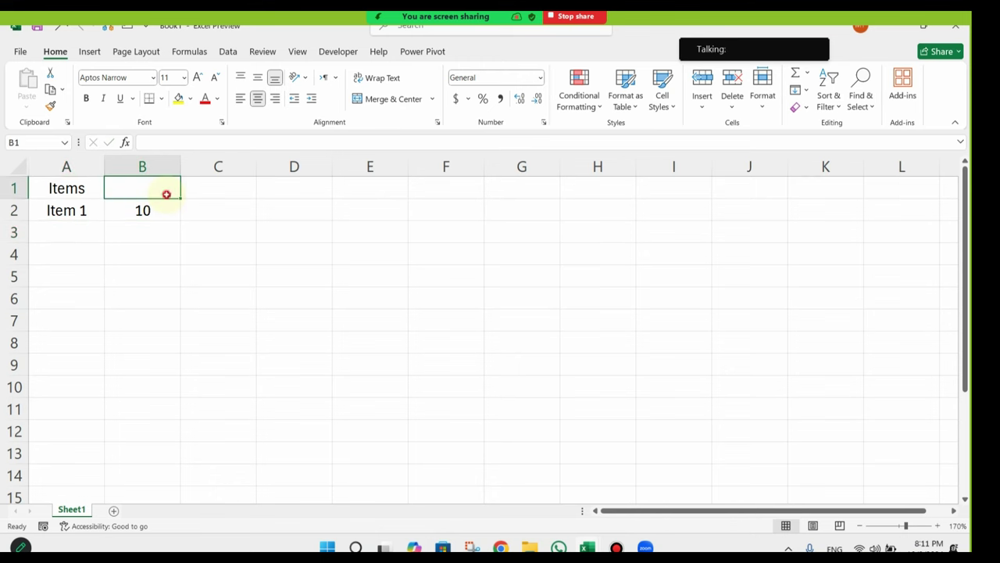
type("Stock")
key("Return")
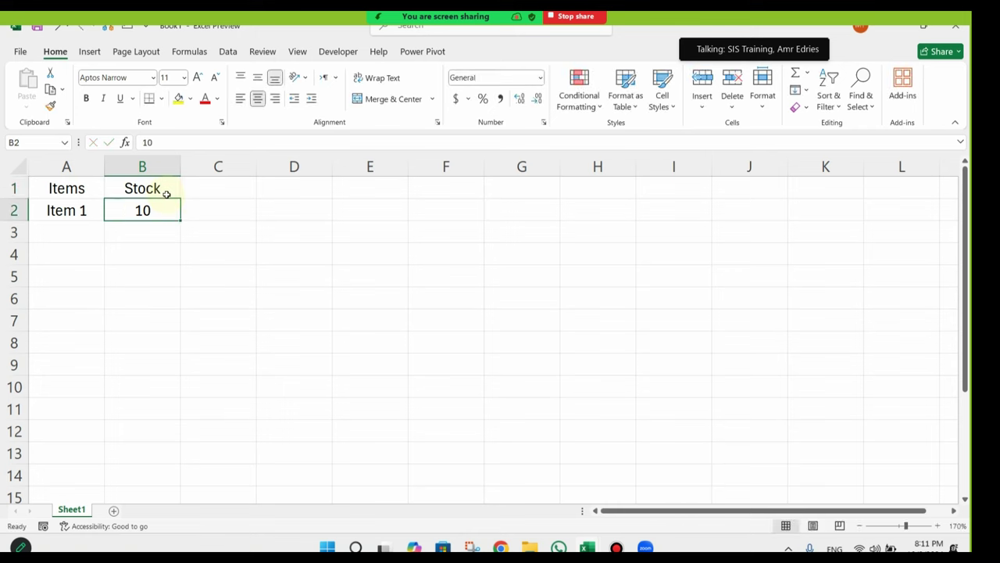
left_click(235, 194)
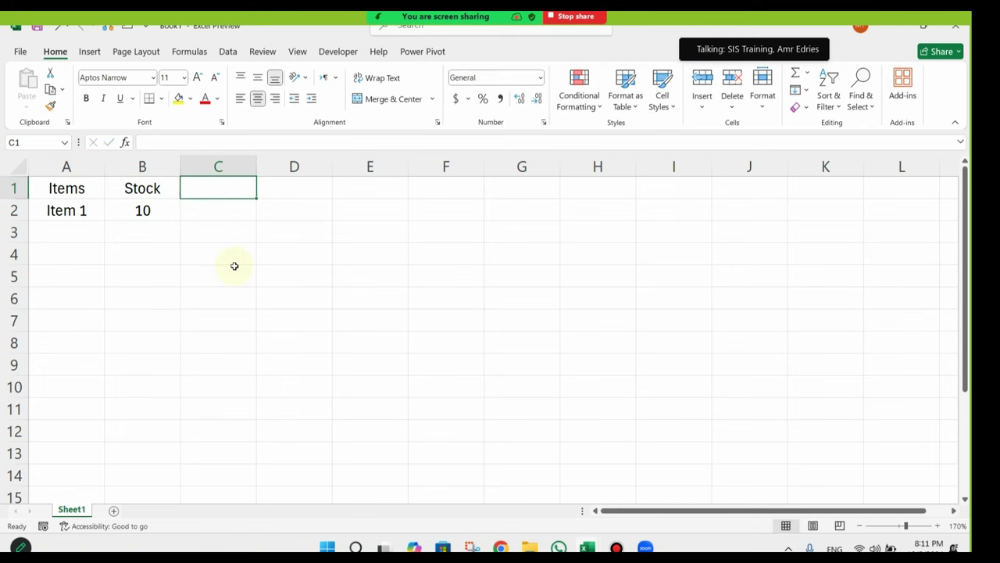
left_click(938, 525)
left_click(937, 525)
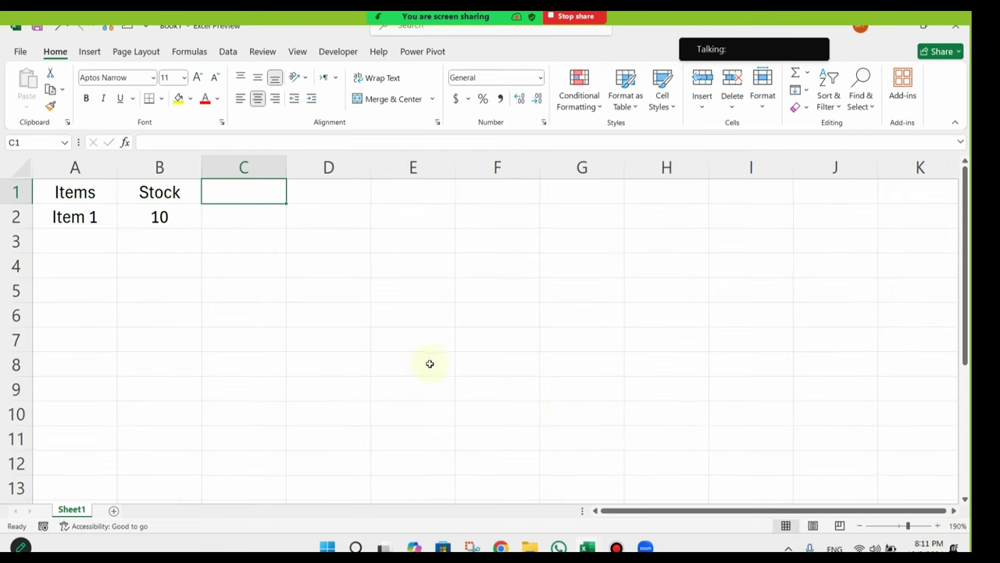
mouse_move(530, 15)
left_click(199, 214)
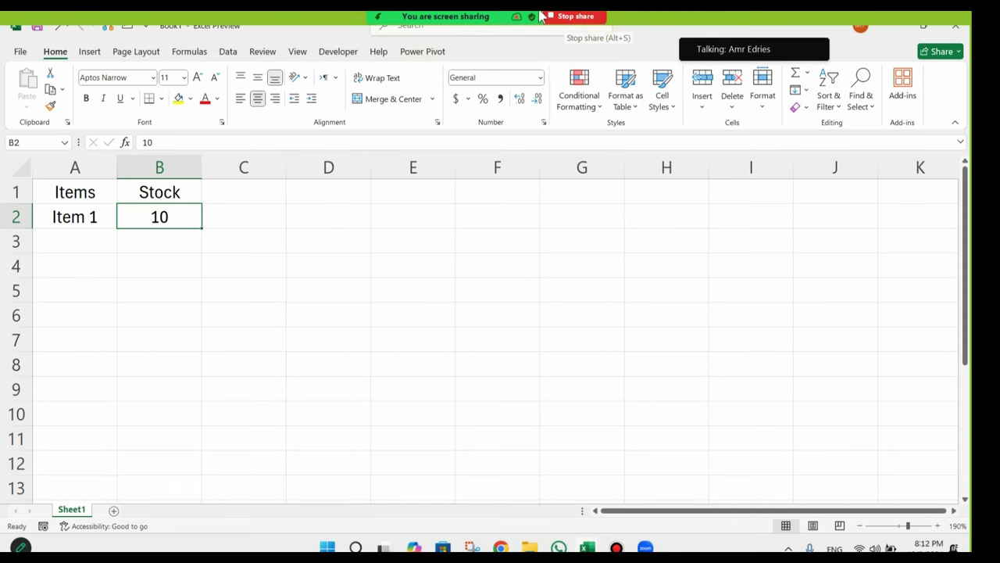
mouse_move(574, 28)
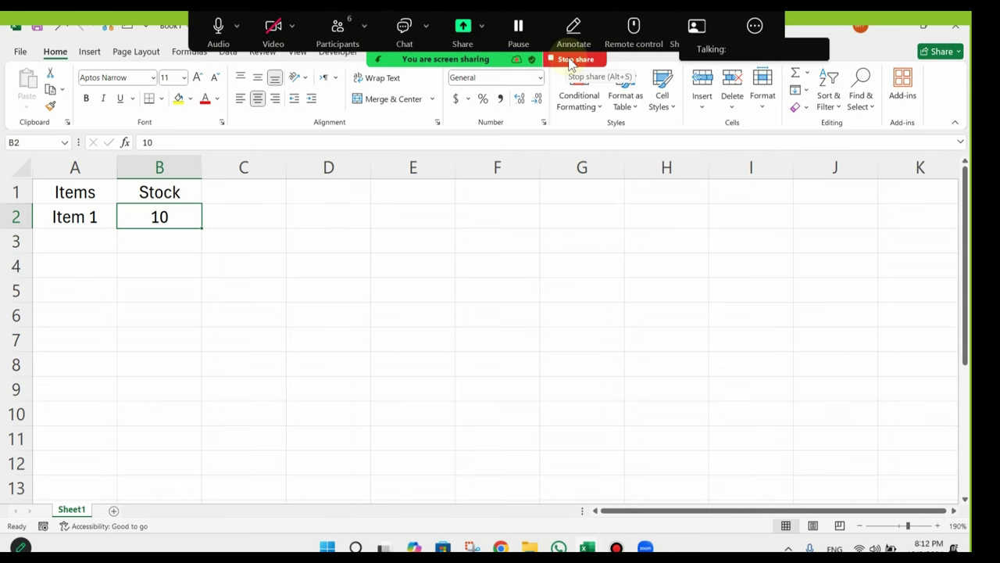
Step: Stop the Zoom share and restart sharing a portion of the screen with the workbook
left_click(569, 60)
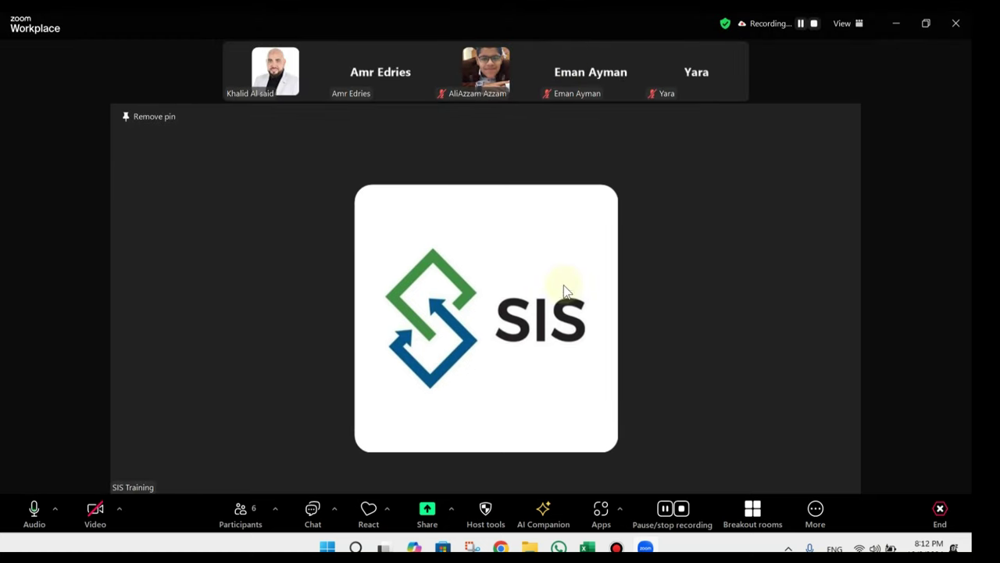
left_click(428, 518)
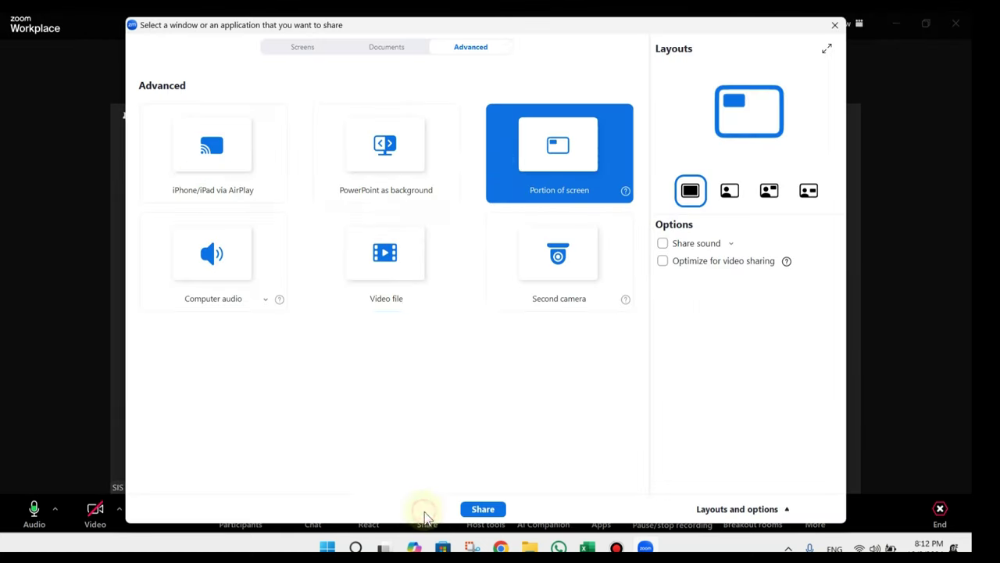
double_click(551, 146)
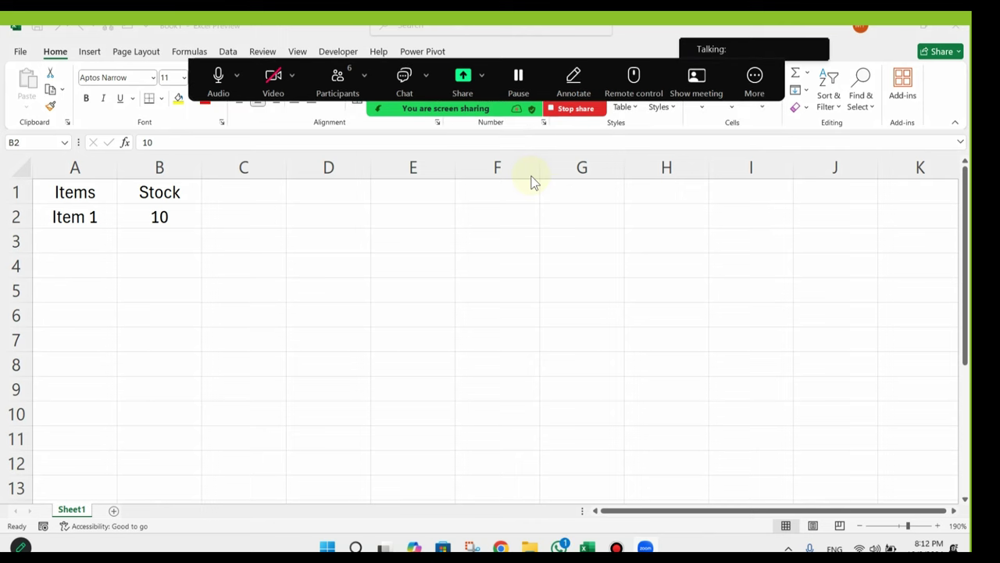
Step: Hide Zoom's floating meeting controls from the More menu, then select cell B2
left_click(754, 79)
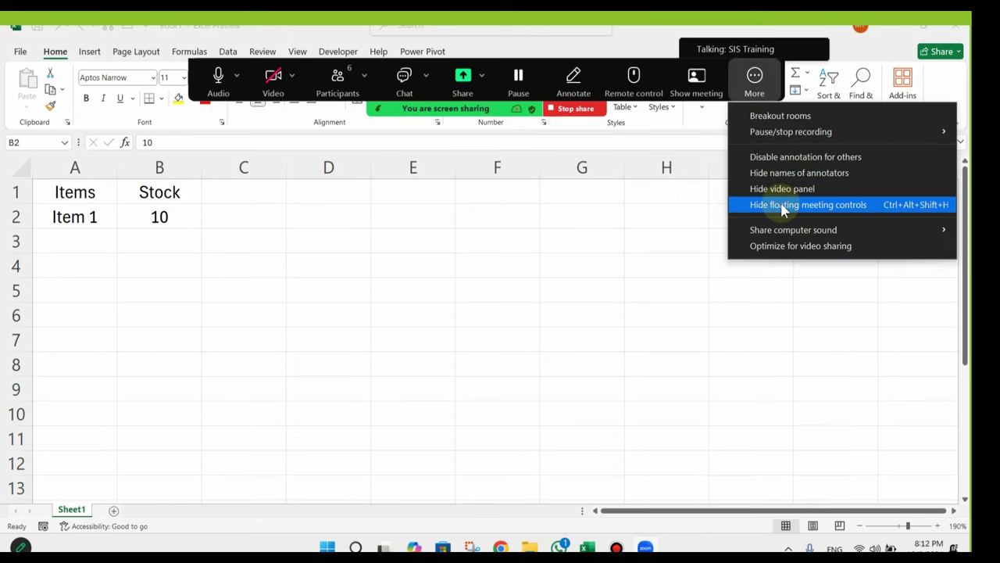
left_click(784, 207)
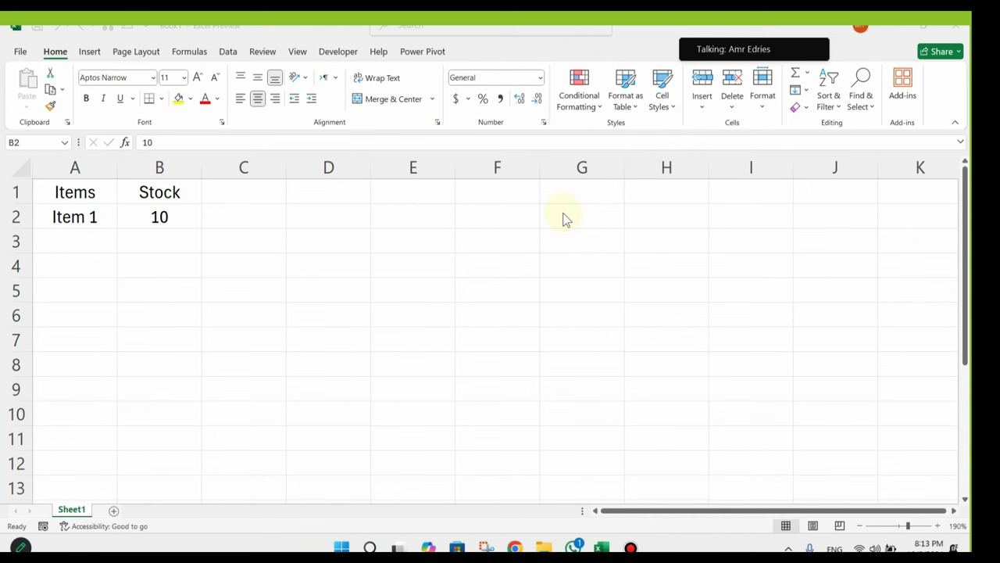
left_click(185, 223)
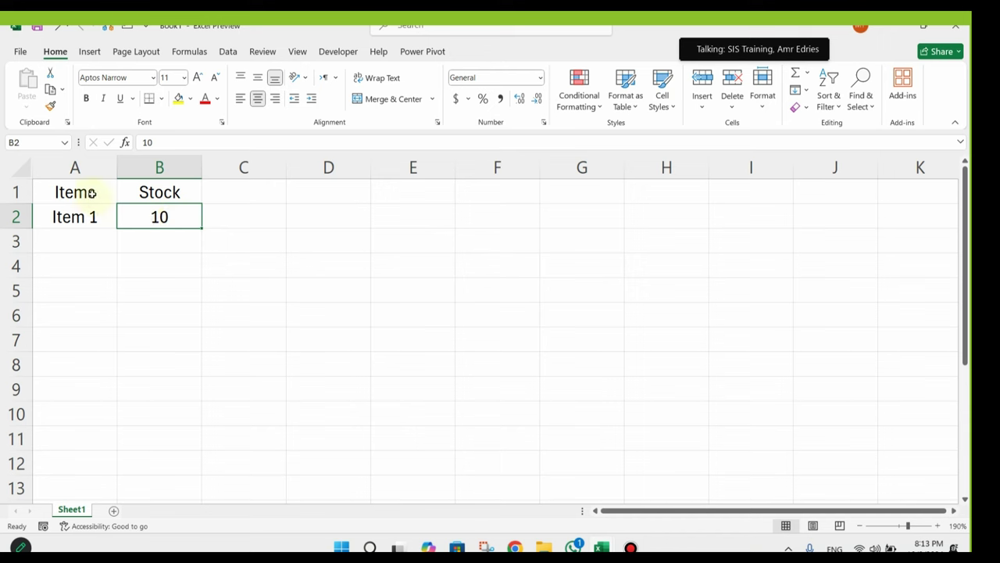
Step: Copy the A1:B2 table and paste it at G1, then check the pasted Item 1 and 10
left_click_drag(92, 193, 159, 217)
right_click(147, 192)
left_click(222, 156)
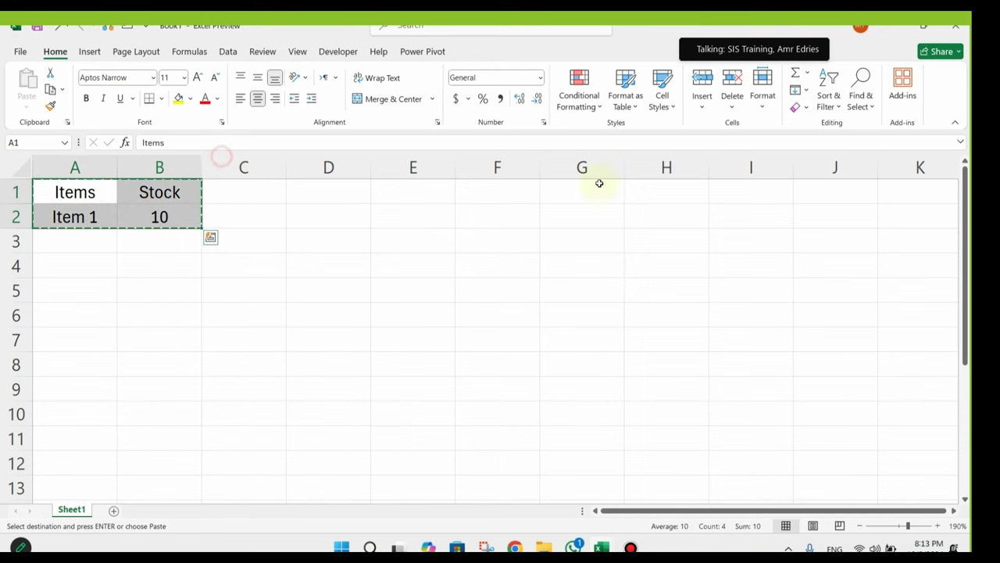
right_click(618, 194)
left_click(673, 220)
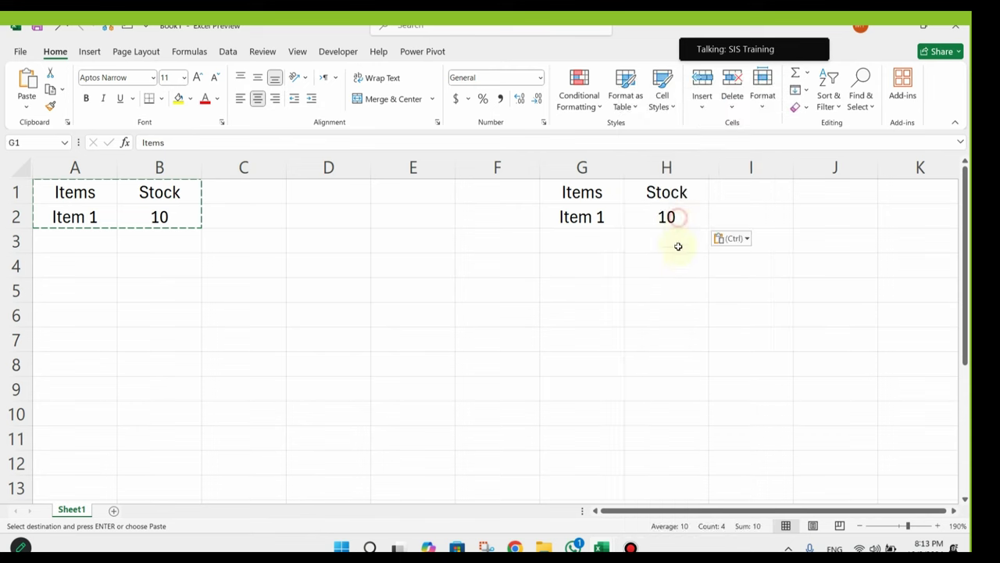
left_click(677, 270)
key("Escape")
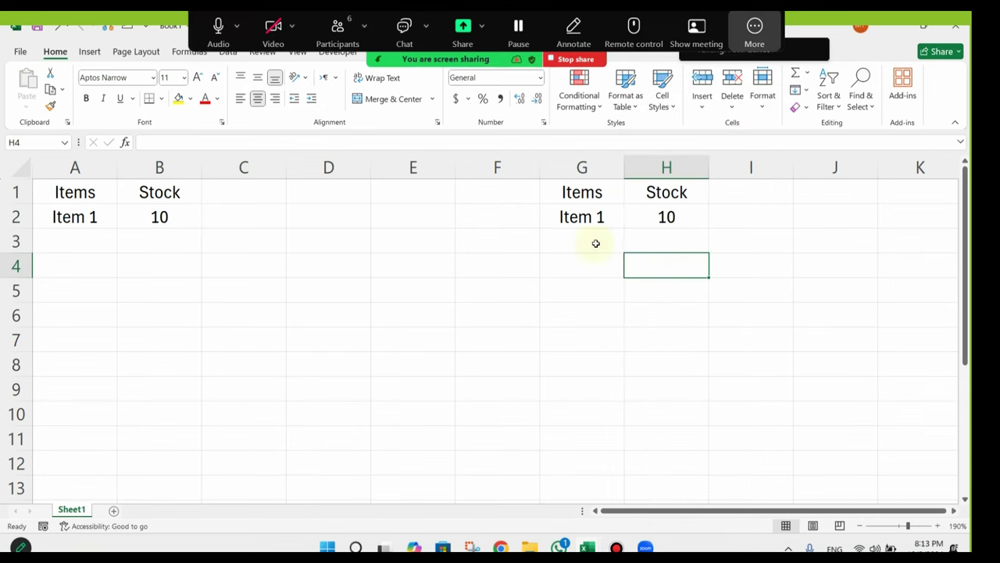
left_click(600, 224)
left_click(677, 219)
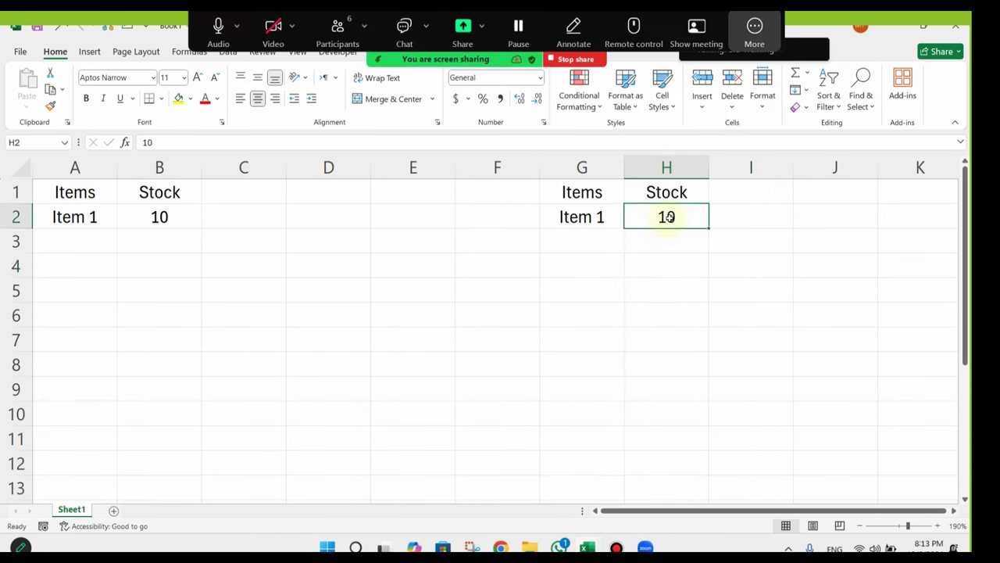
left_click(170, 222)
Step: Type the 'Sales' header into C1, cancelling a stray formula started in B2
left_click(204, 196)
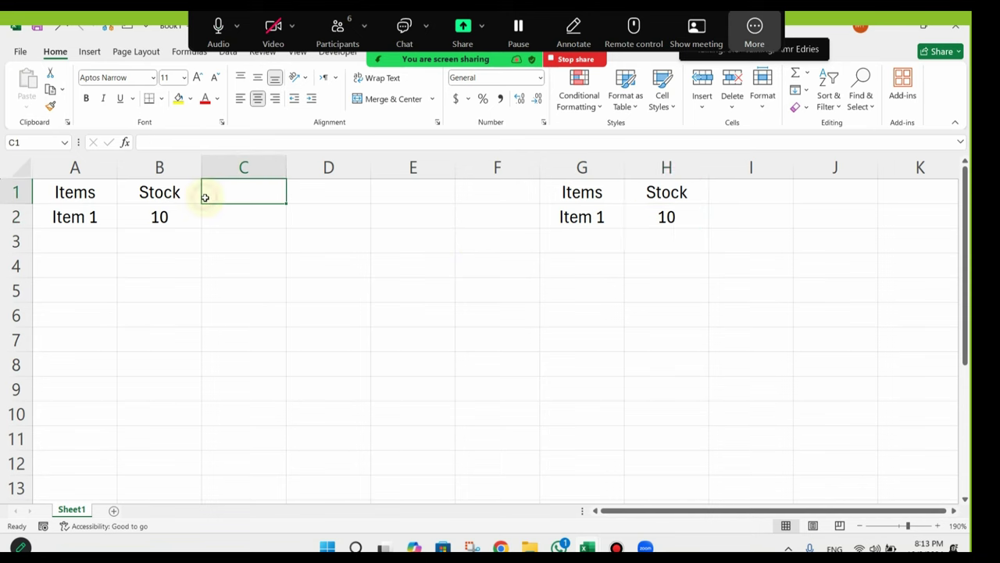
type("Sales")
key("Return")
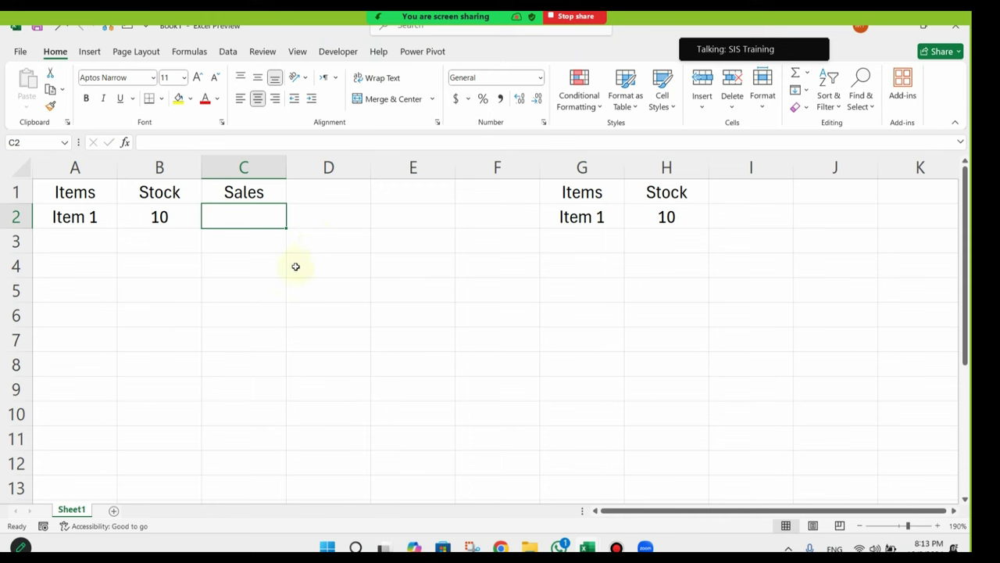
left_click(189, 216)
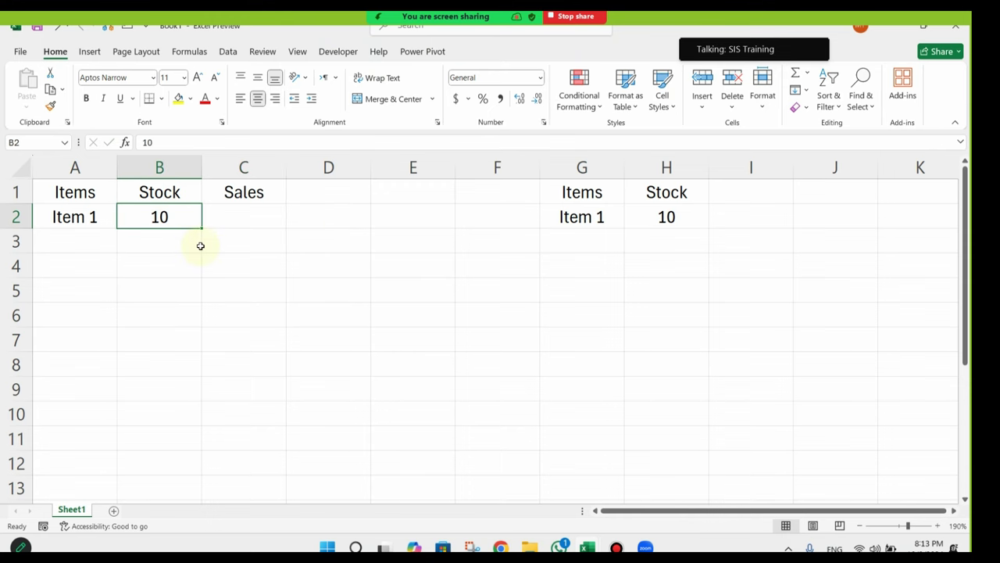
type("=")
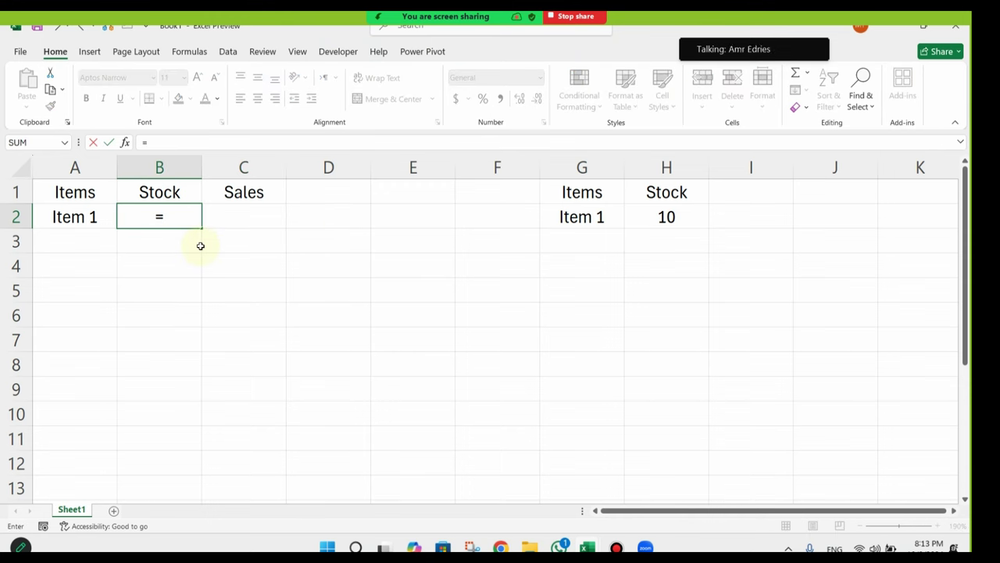
key("Escape")
Step: Add the matching 'Sales' header in I1 of the copied table
left_click(665, 214)
left_click(753, 196)
type("Sales")
key("Return")
left_click(776, 221)
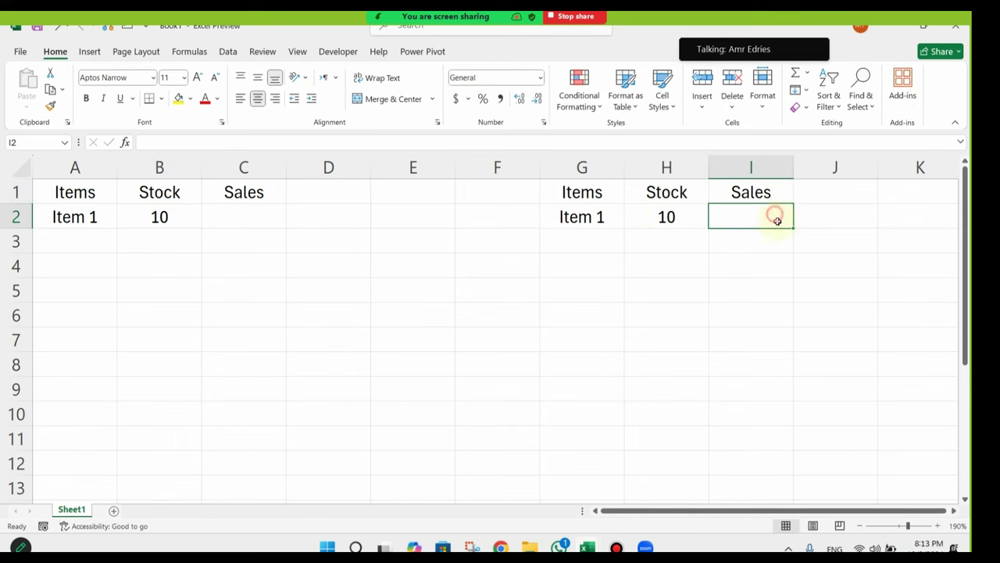
mouse_move(106, 216)
left_mouse_down()
mouse_move(96, 216)
mouse_move(103, 281)
mouse_move(102, 224)
left_mouse_up()
left_click(106, 248)
left_click(89, 213)
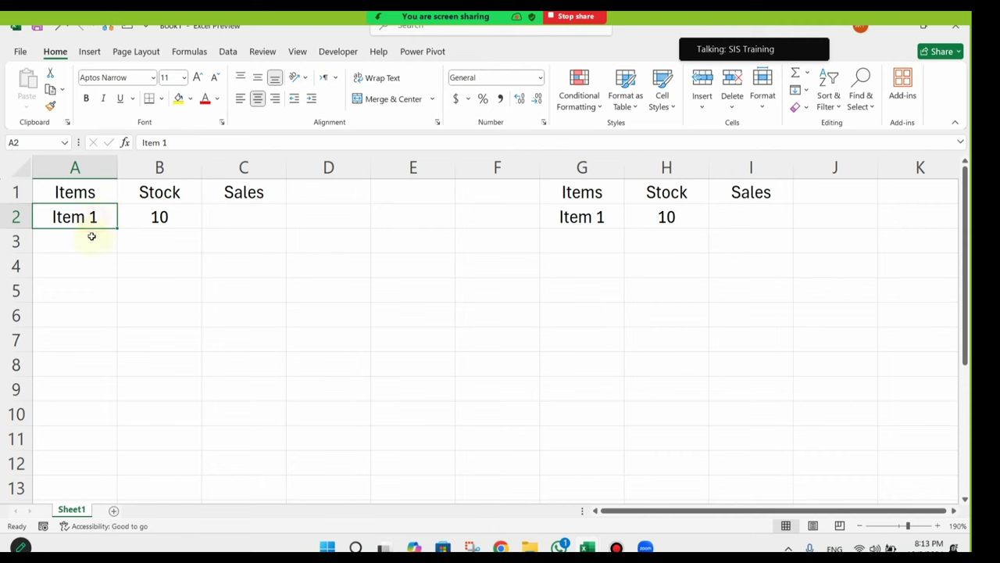
Step: Move the left table down to A2:C3 and add a merged 'Sales' title across A1:C1
left_click_drag(81, 191, 236, 266)
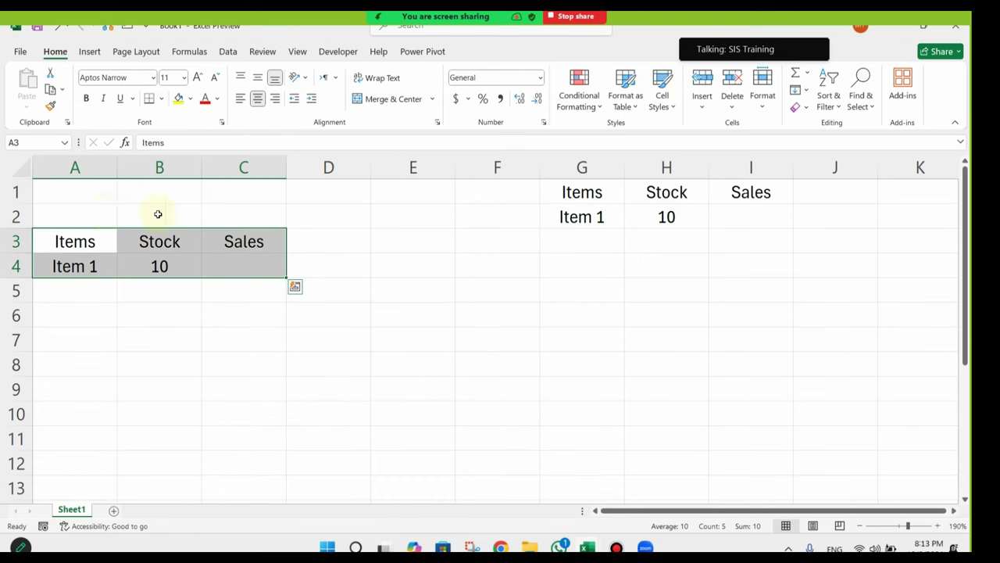
left_click_drag(101, 230, 241, 192)
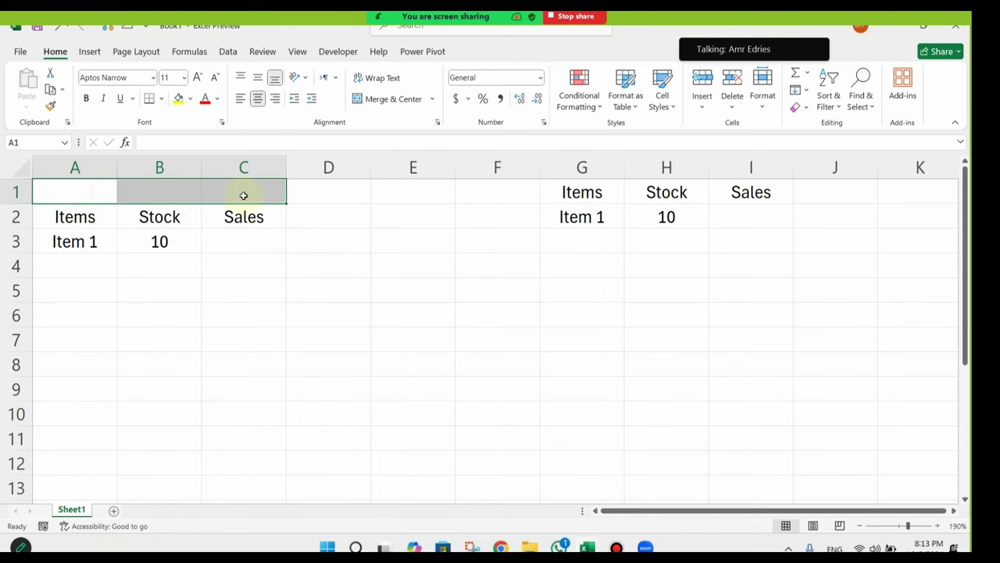
left_click(379, 100)
type("Sales")
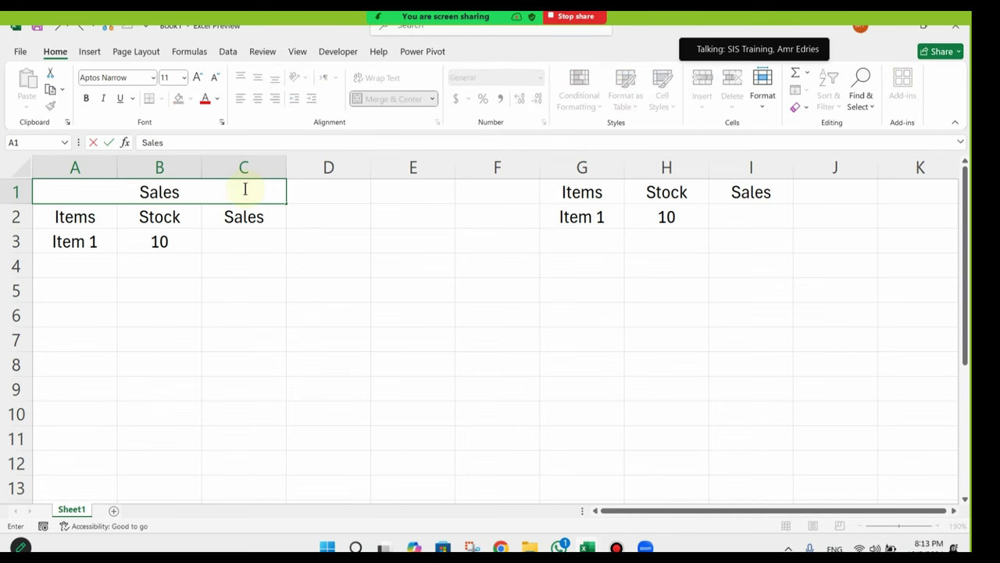
key("Return")
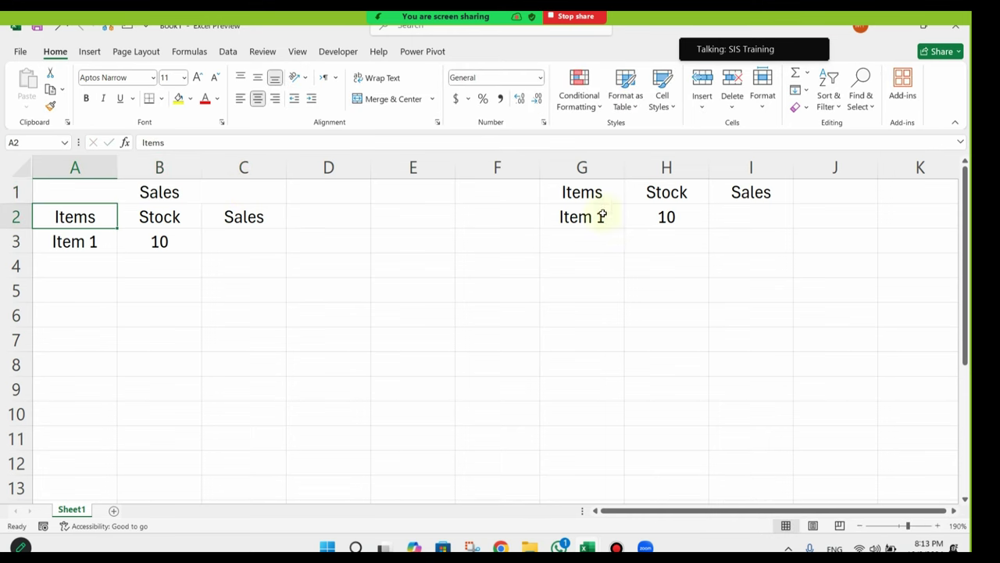
Step: Compare the Stock and Sales cells of both tables (I2, C3, H2, B3)
left_click(729, 211)
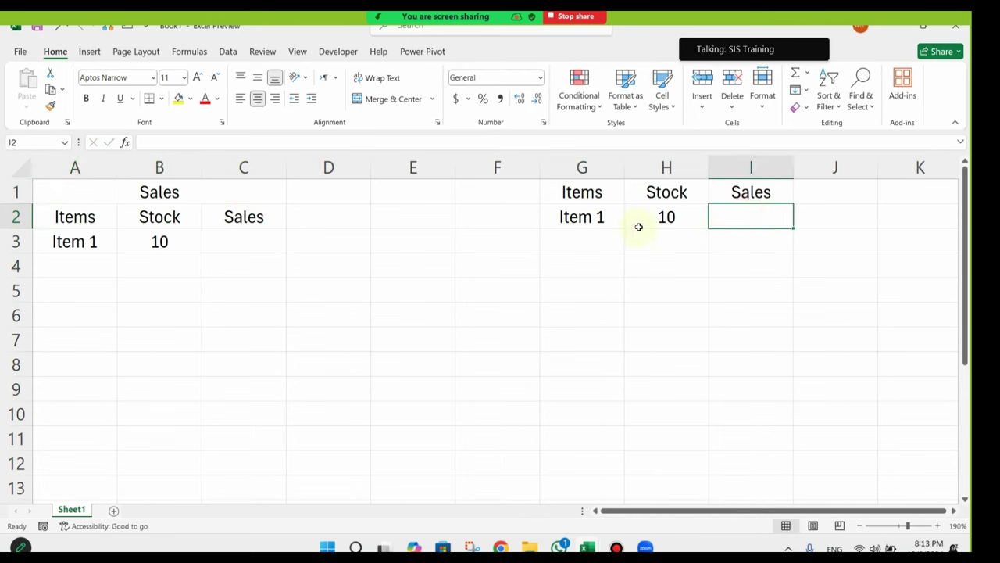
left_click(241, 243)
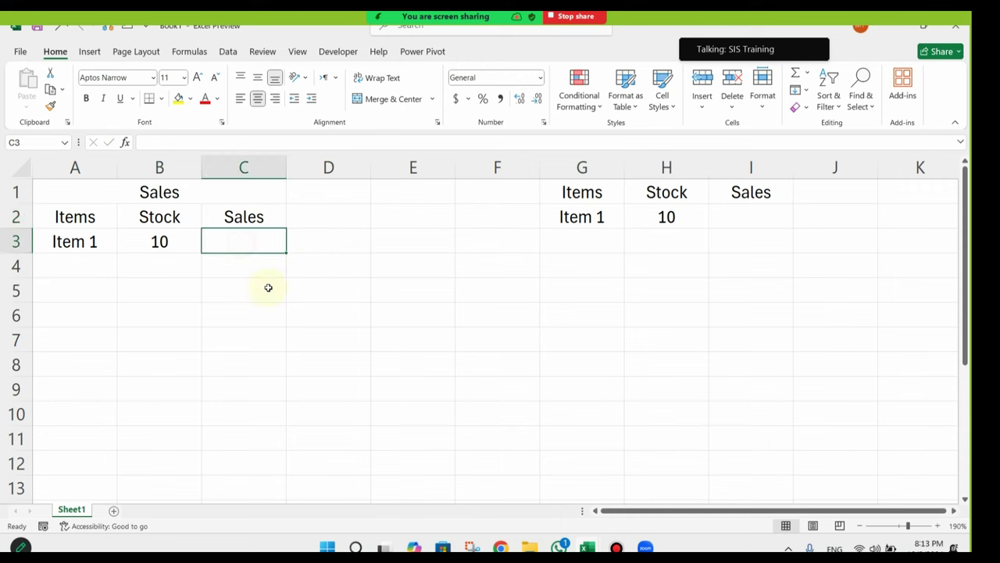
left_click(689, 214)
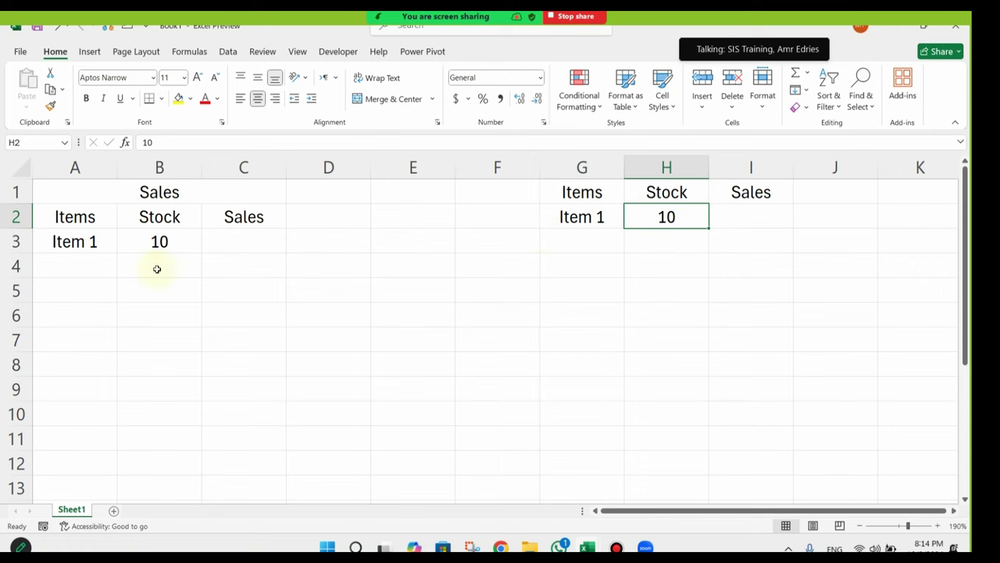
left_click(164, 242)
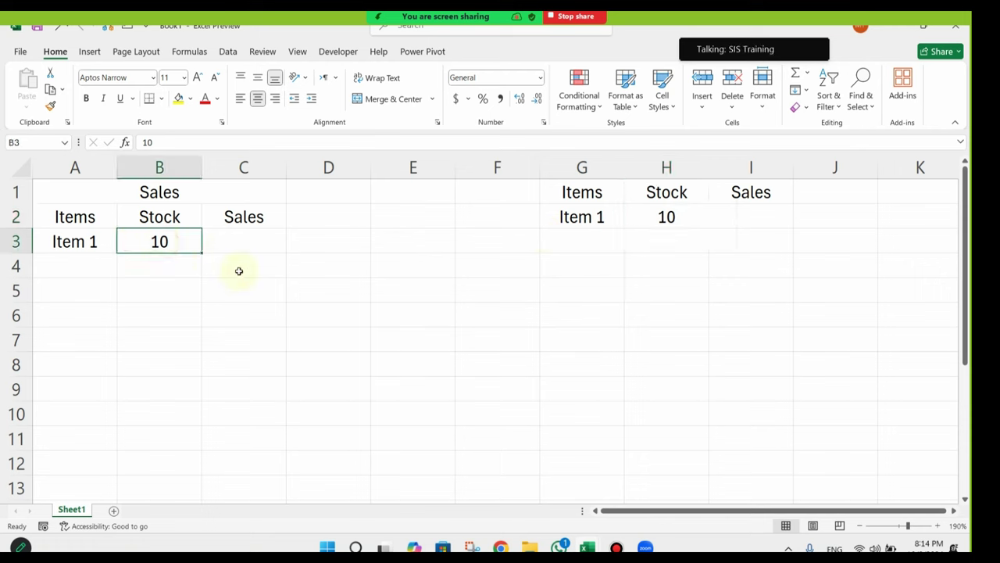
left_click(693, 224)
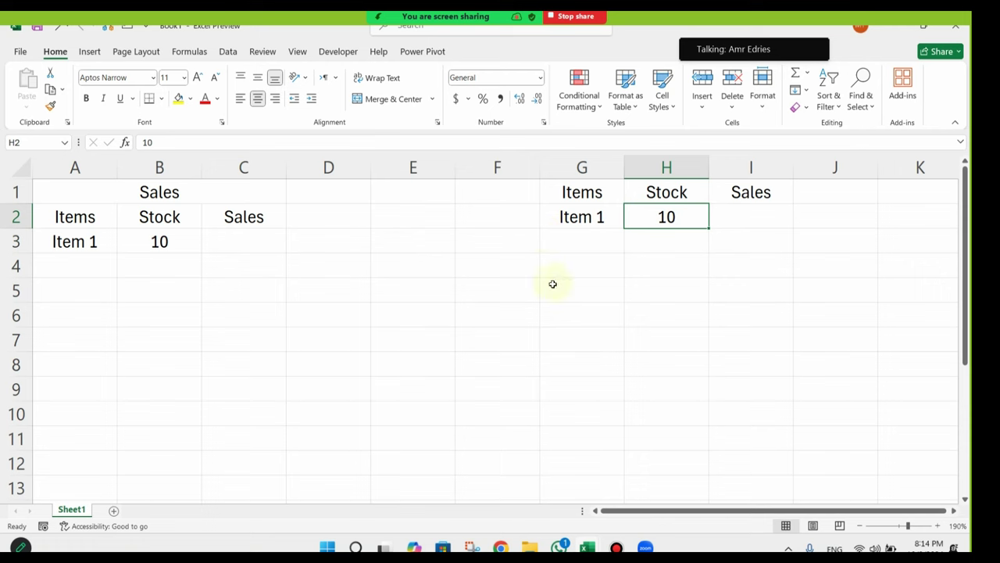
left_click(224, 245)
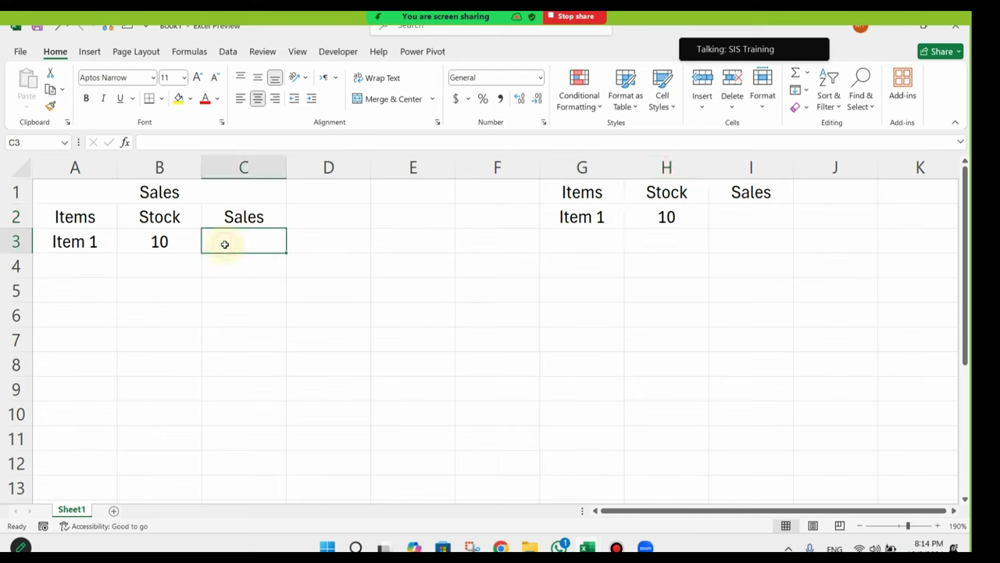
Step: Enter a sale of 4 in C3 and put =SUMIF(A:A,G2,C:C) in I2
type("4")
key("Return")
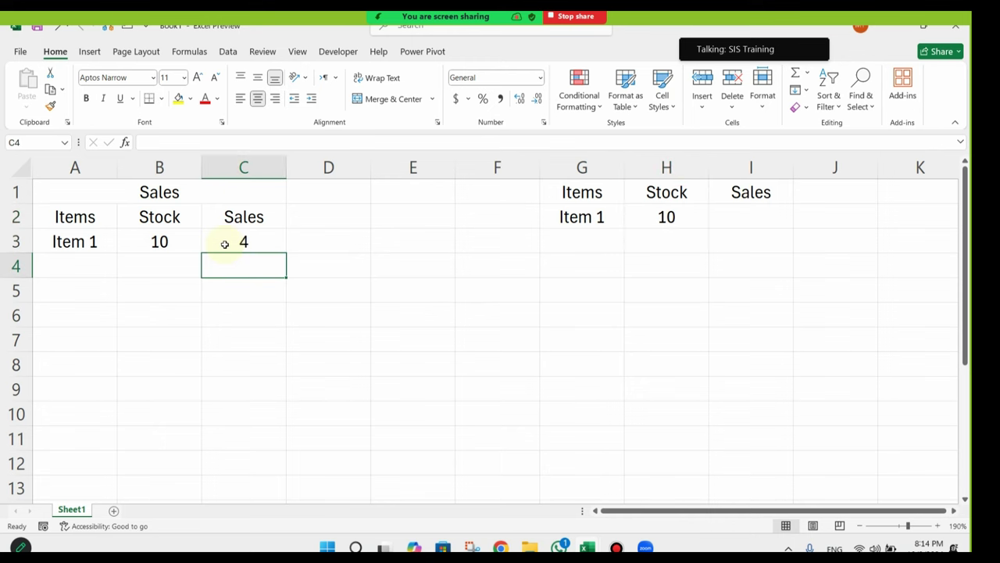
left_click(763, 215)
type("=sumi")
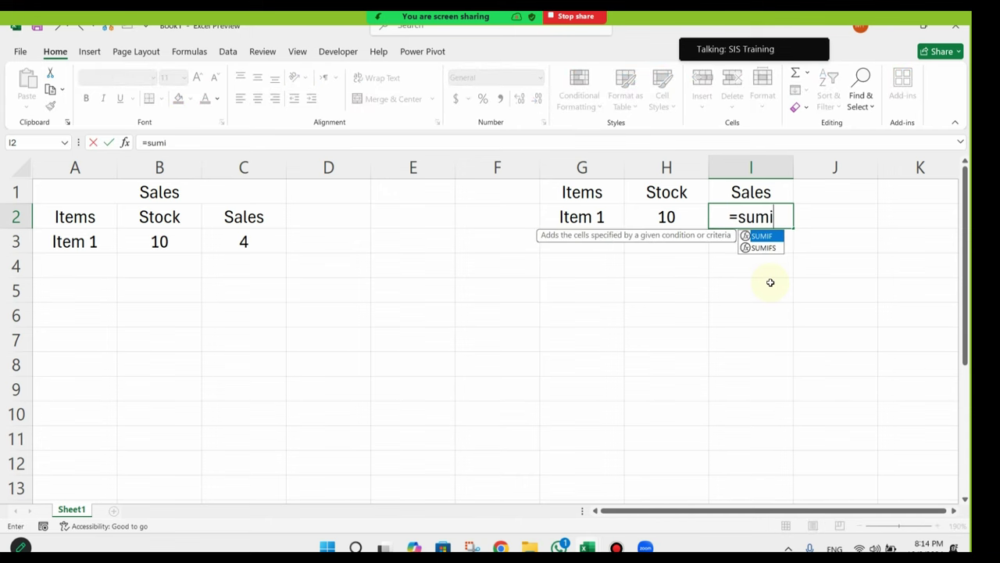
key("Tab")
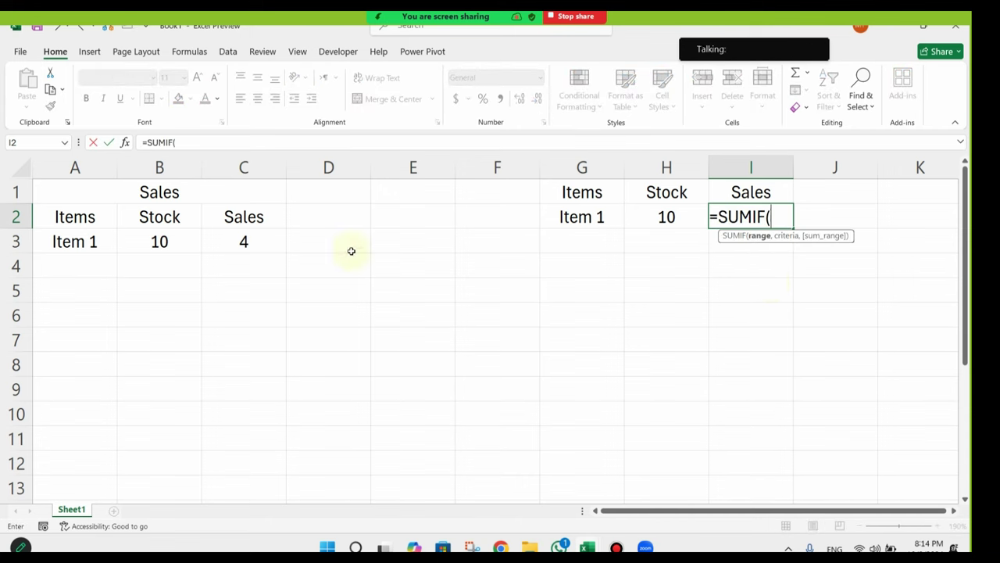
left_click_drag(73, 168, 244, 168)
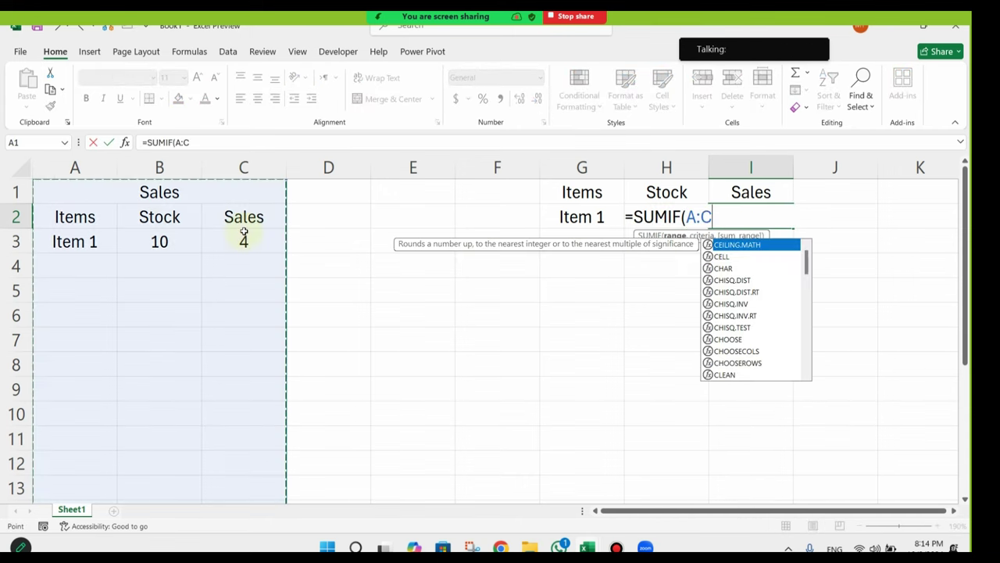
key("BackSpace")
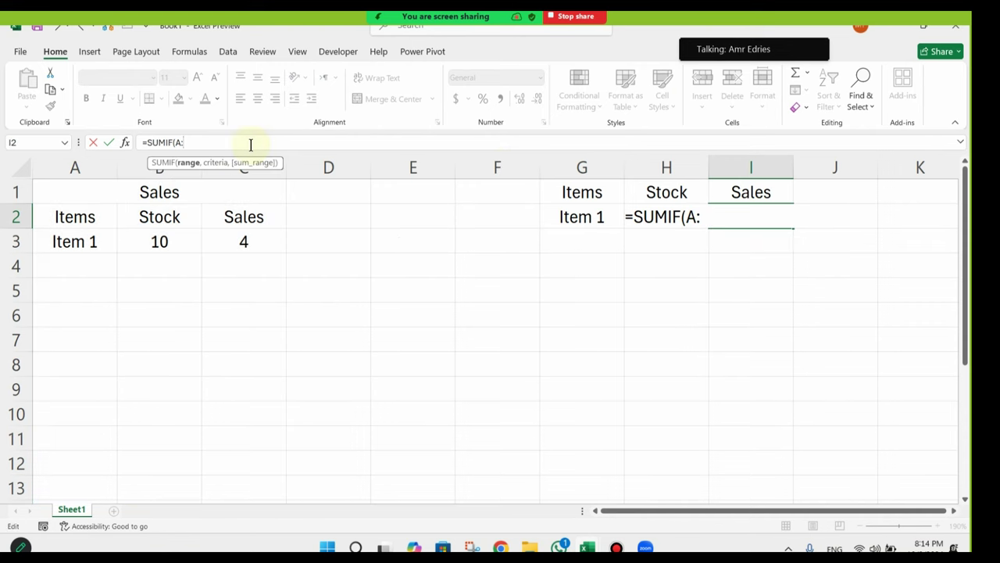
type("A,")
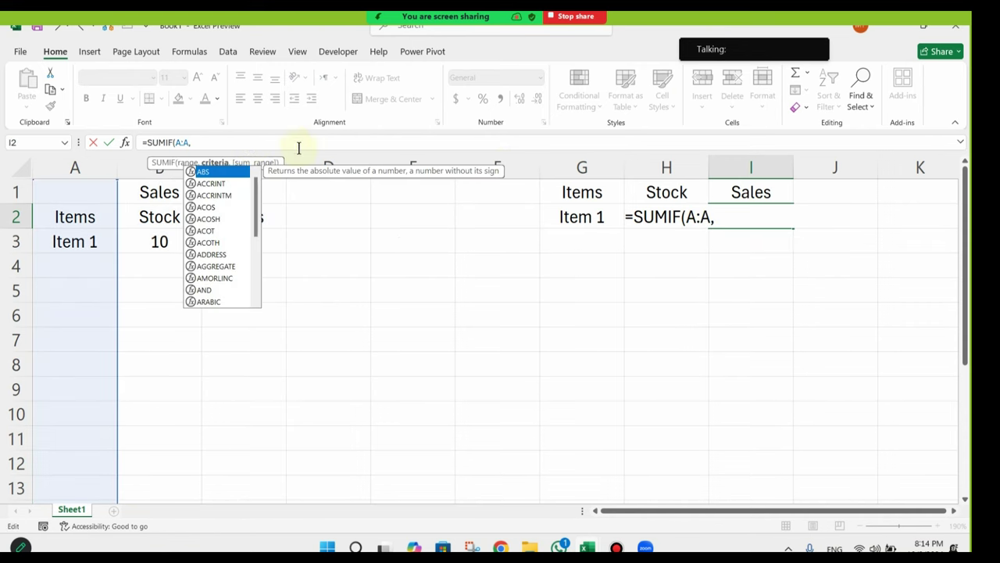
left_click(599, 217)
type(",")
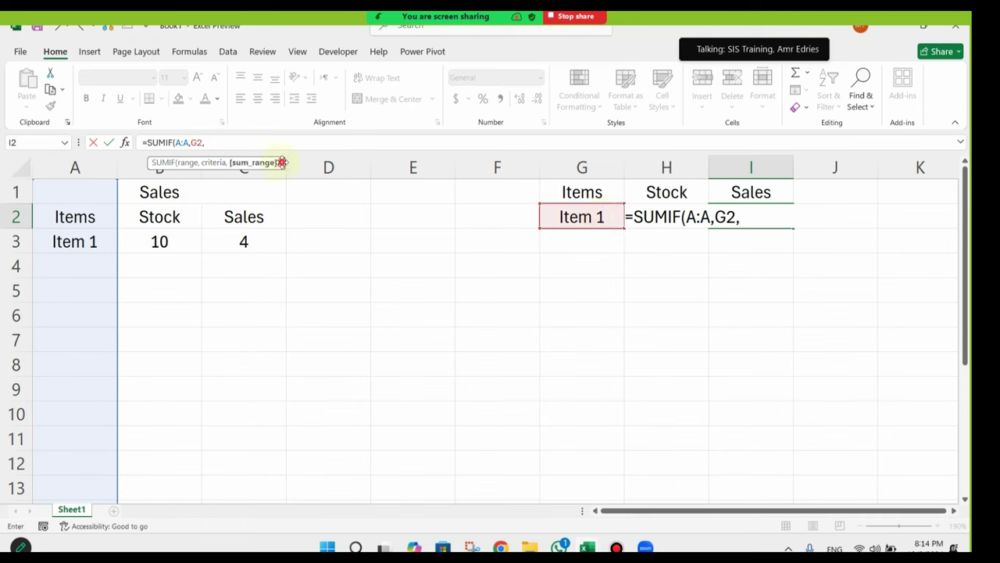
type("C:C")
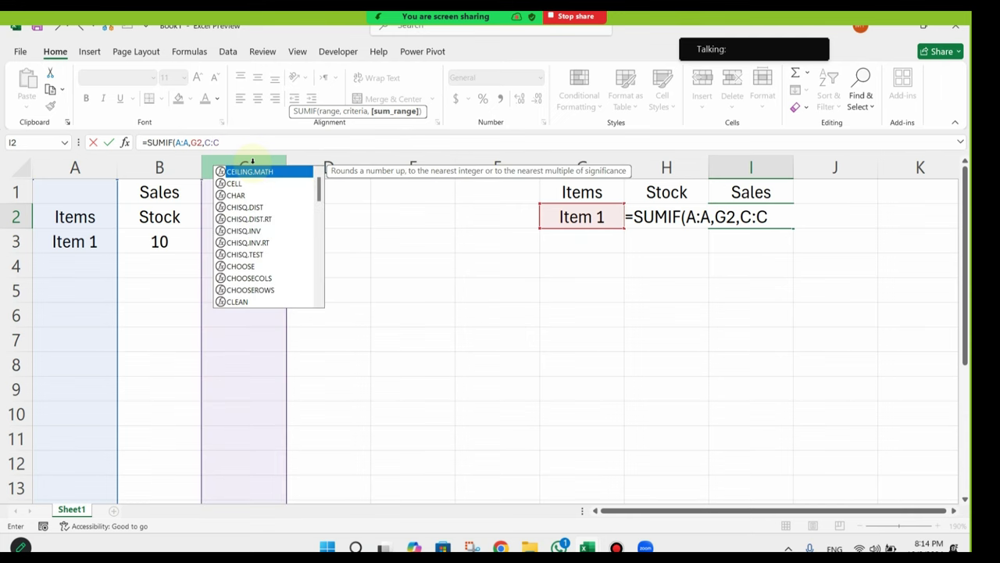
key("Return")
Step: Check I2's result, then fill the item name from A3 down into A4
left_click(726, 218)
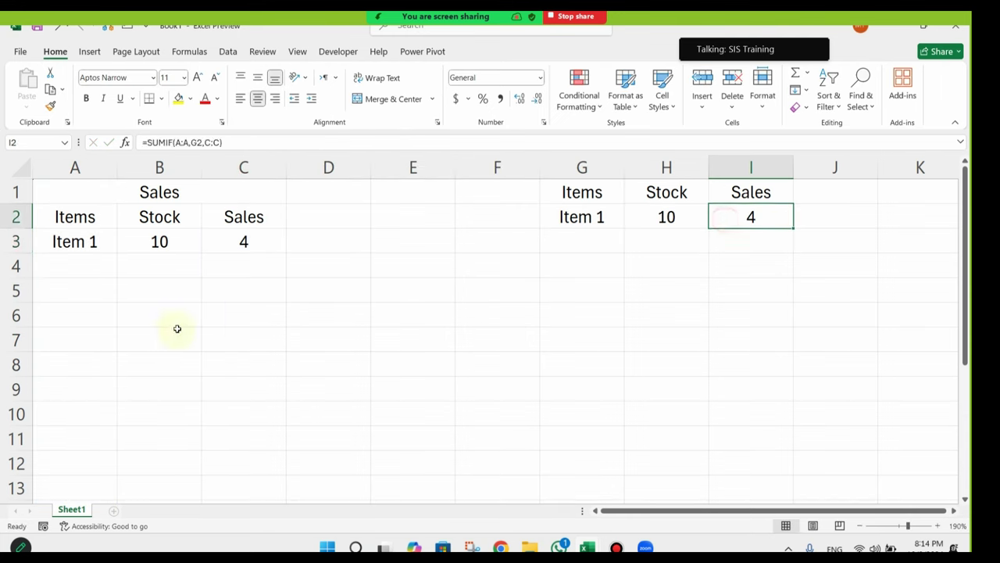
left_click(62, 246)
left_click_drag(116, 254, 110, 272)
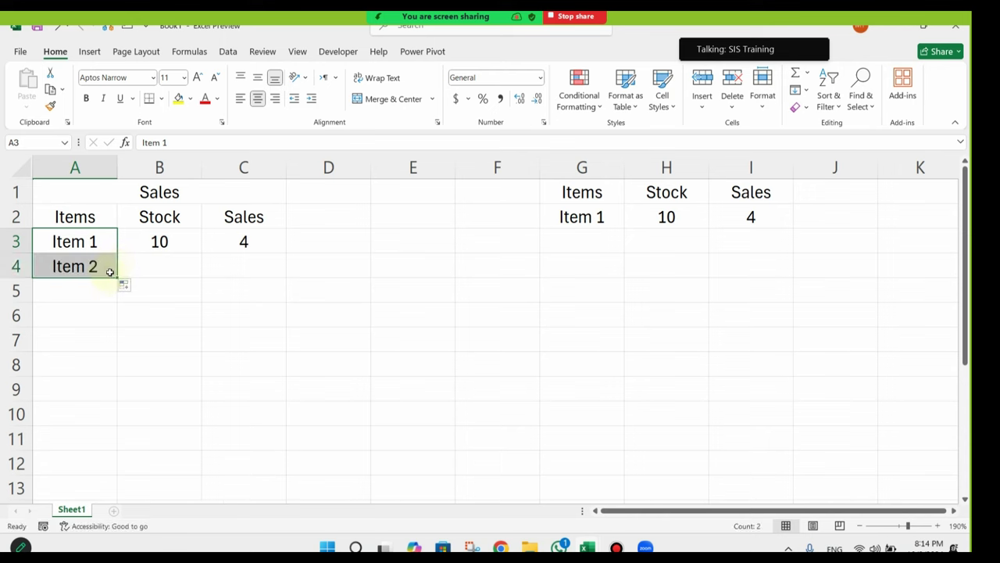
Step: Change the item name in A4 from Item 2 to Item 1
left_click(108, 269)
double_click(108, 269)
key("BackSpace")
type("1")
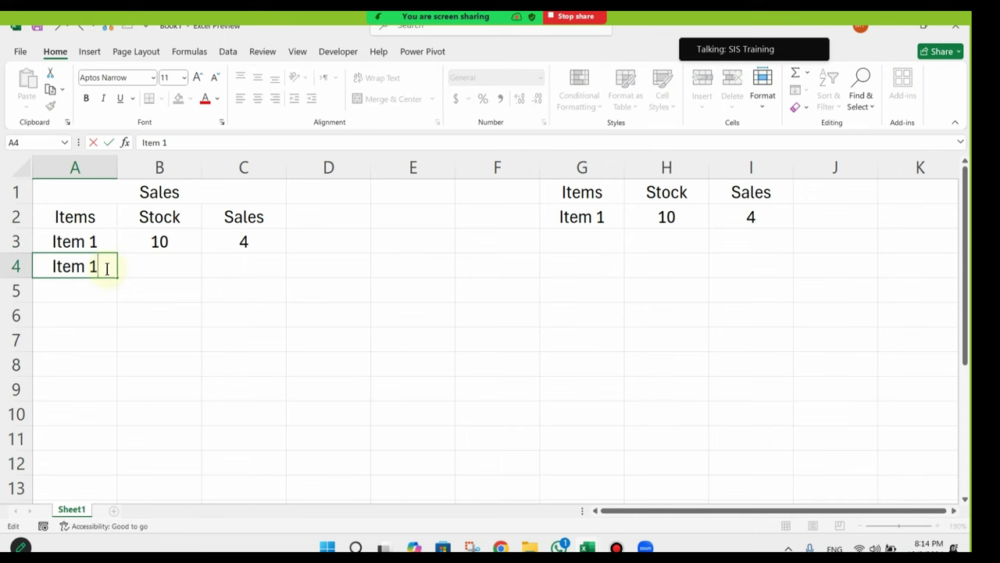
key("Return")
Step: Enter a sale of 6 in C4 for the second Item 1 row
key("Up")
key("Right")
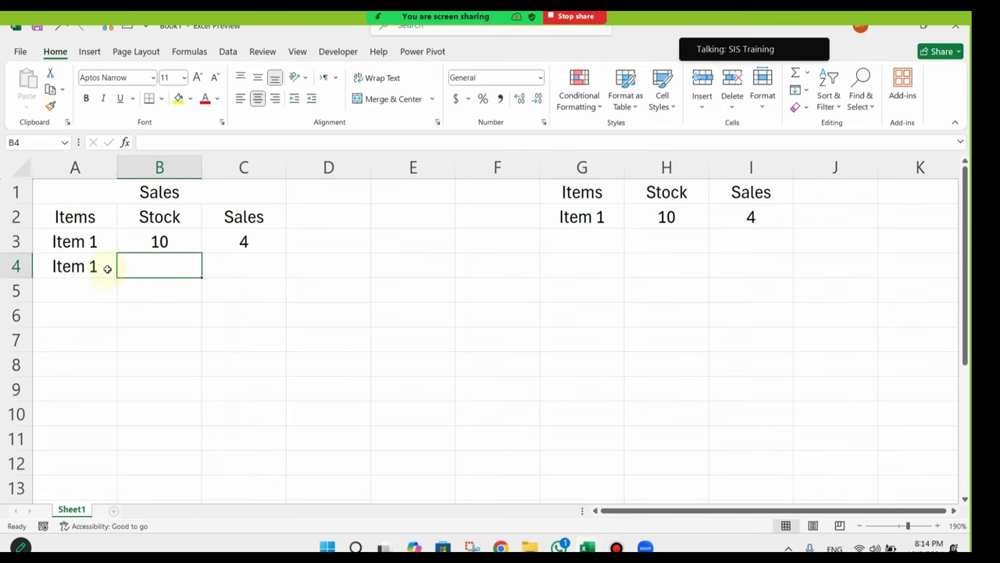
key("Right")
type("2")
key("Return")
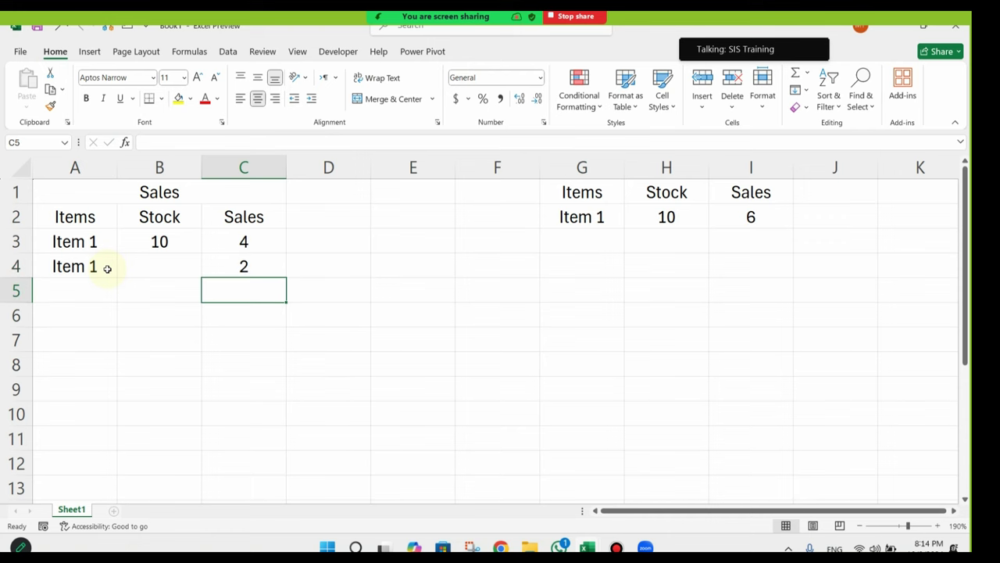
left_click(769, 211)
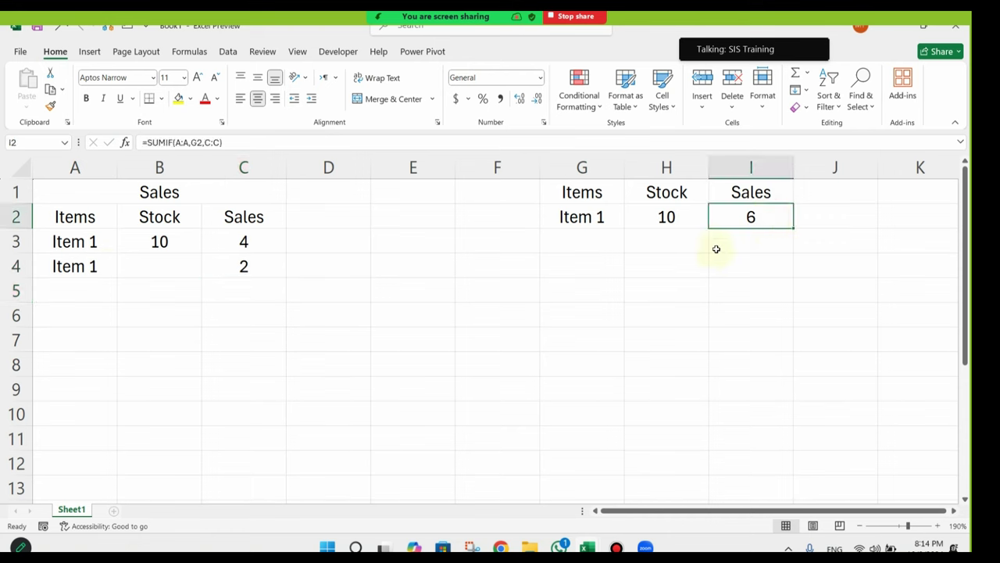
key("ctrl+z")
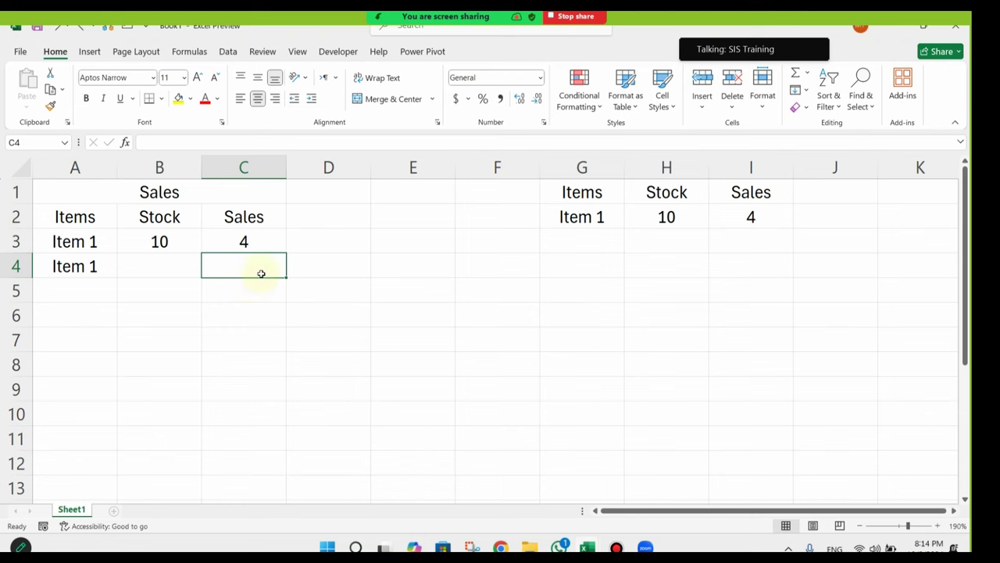
type("6")
key("Return")
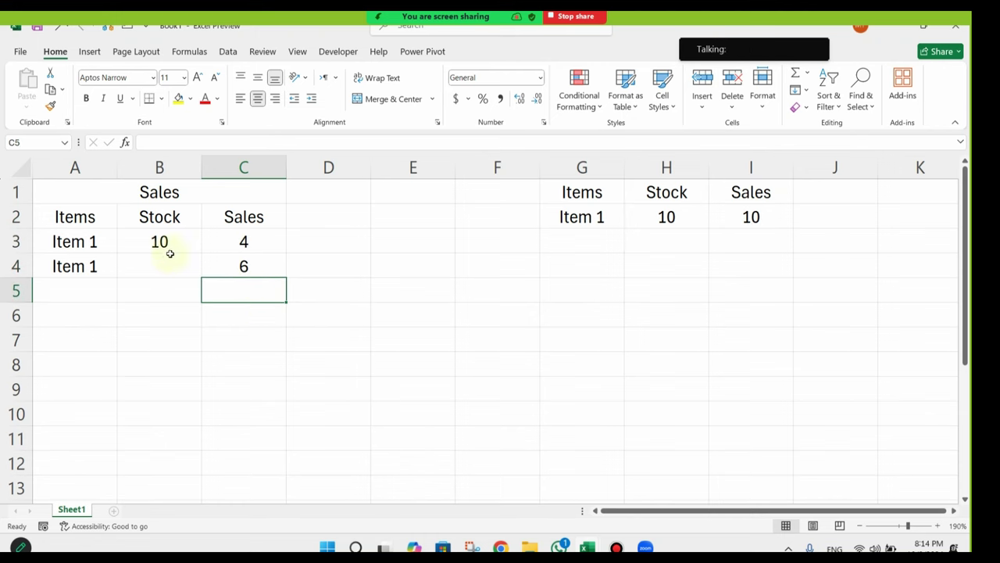
Step: Delete the Stock column B and verify H2 reads =SUMIF(A:A,F2,B:B) giving 10
right_click(160, 167)
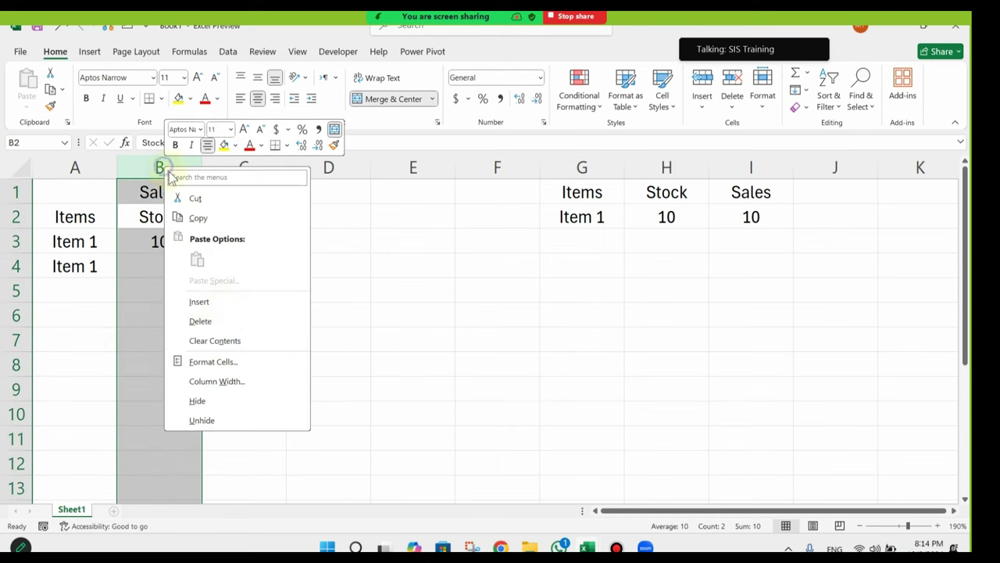
left_click(214, 320)
left_click(179, 262)
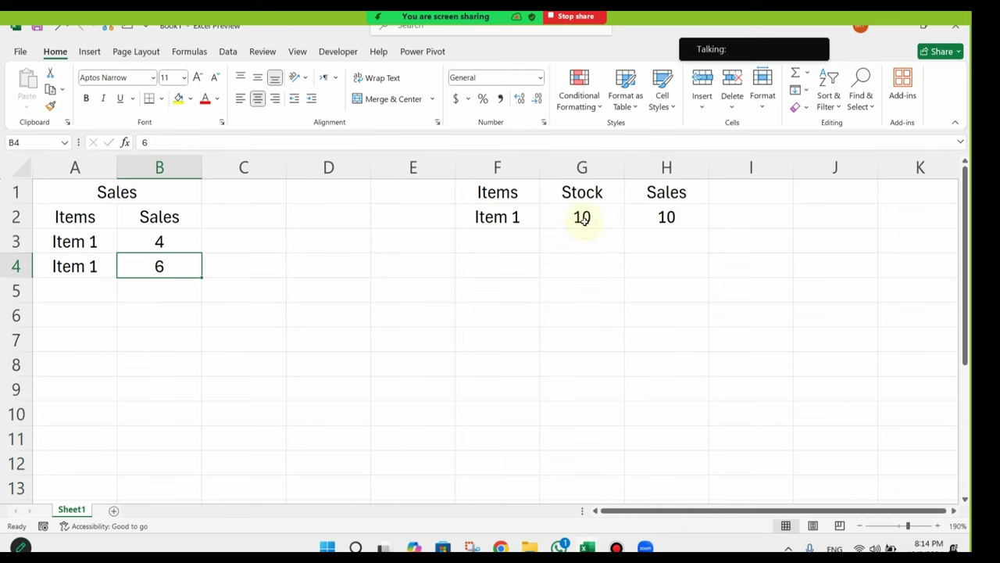
left_click(653, 212)
left_click(235, 142)
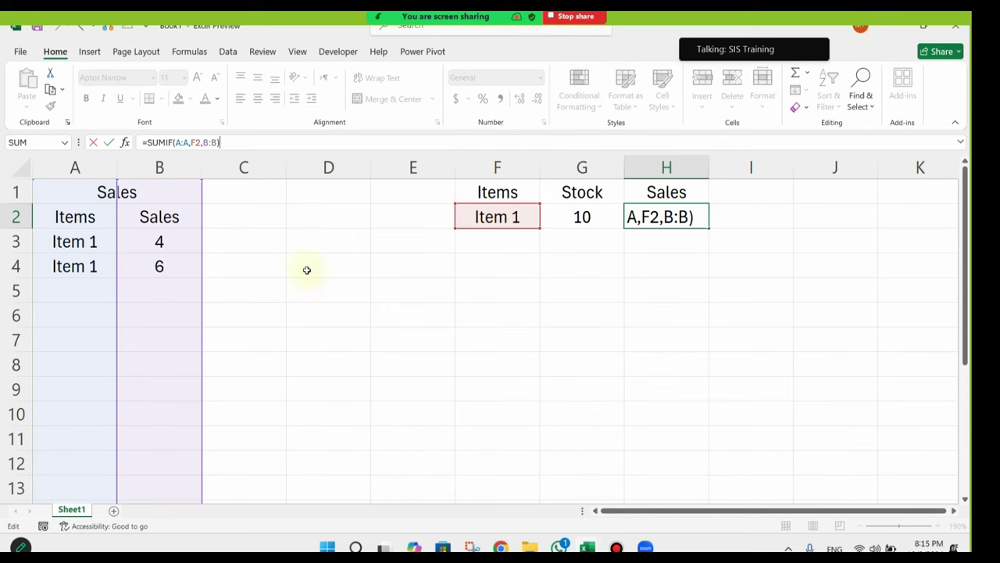
left_click(604, 248)
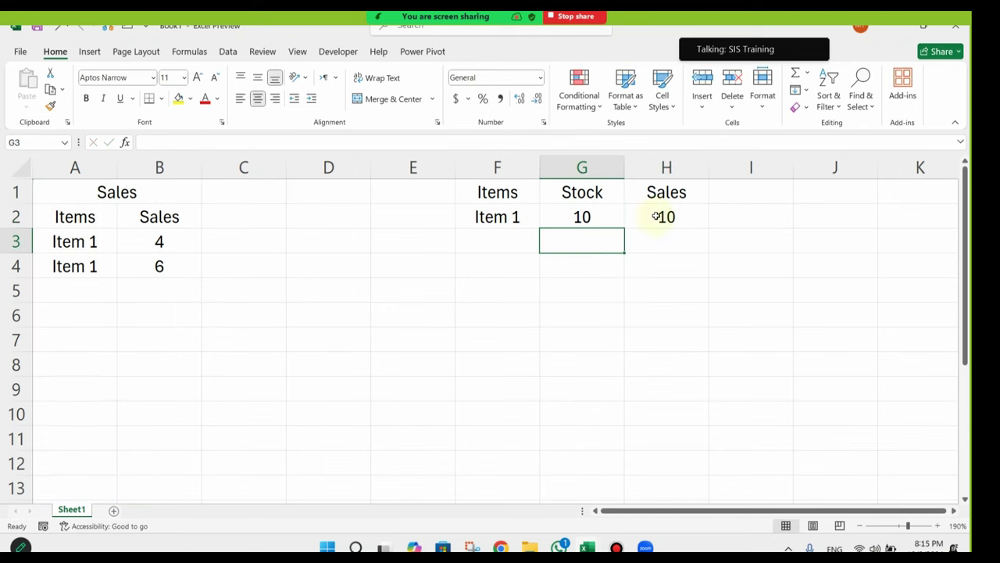
left_click(587, 217)
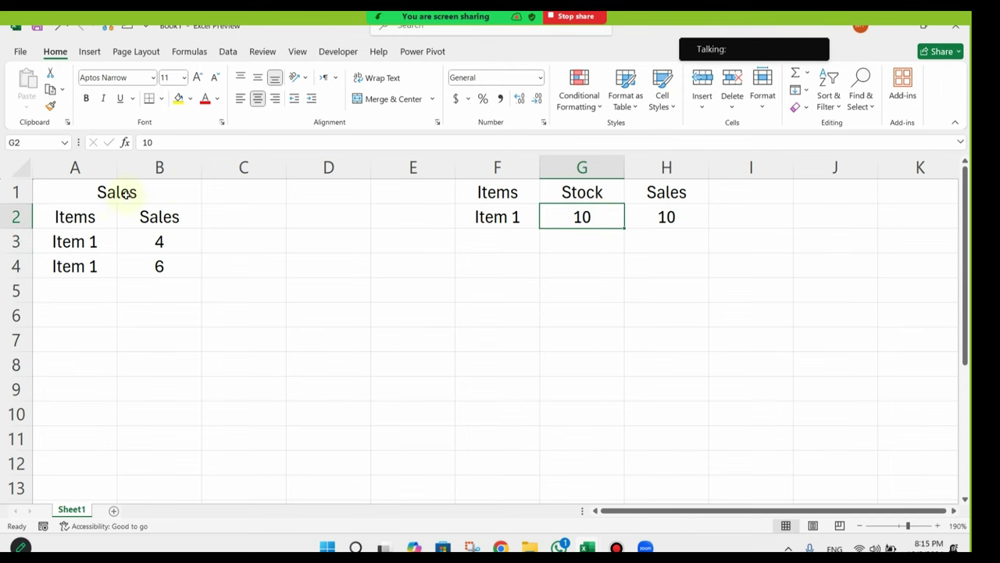
Step: Widen columns A and B, fill headers A2:B2 yellow and the Sales title light blue
left_click_drag(201, 170, 215, 170)
left_click_drag(118, 177, 139, 177)
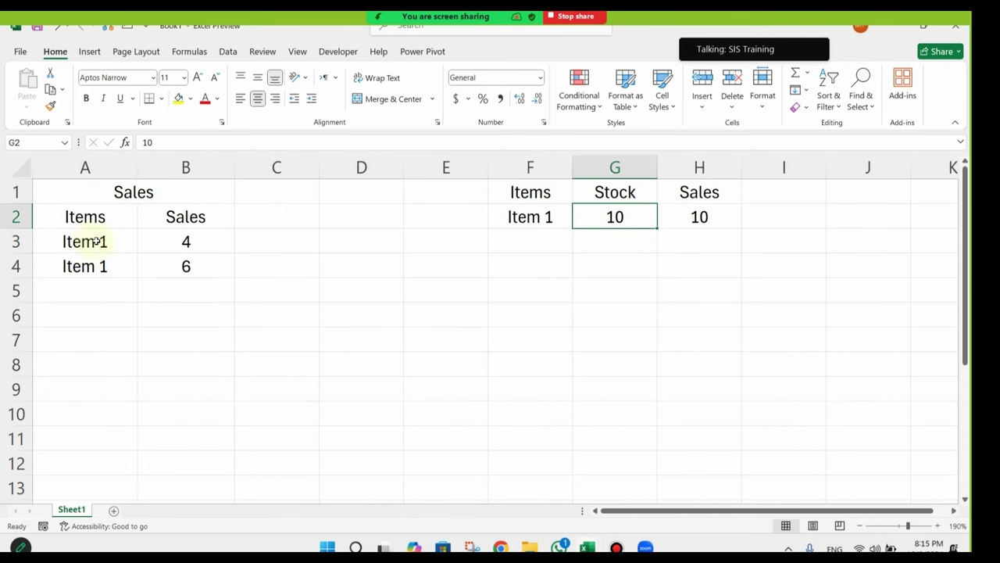
left_click(89, 219)
left_click_drag(128, 219, 184, 218)
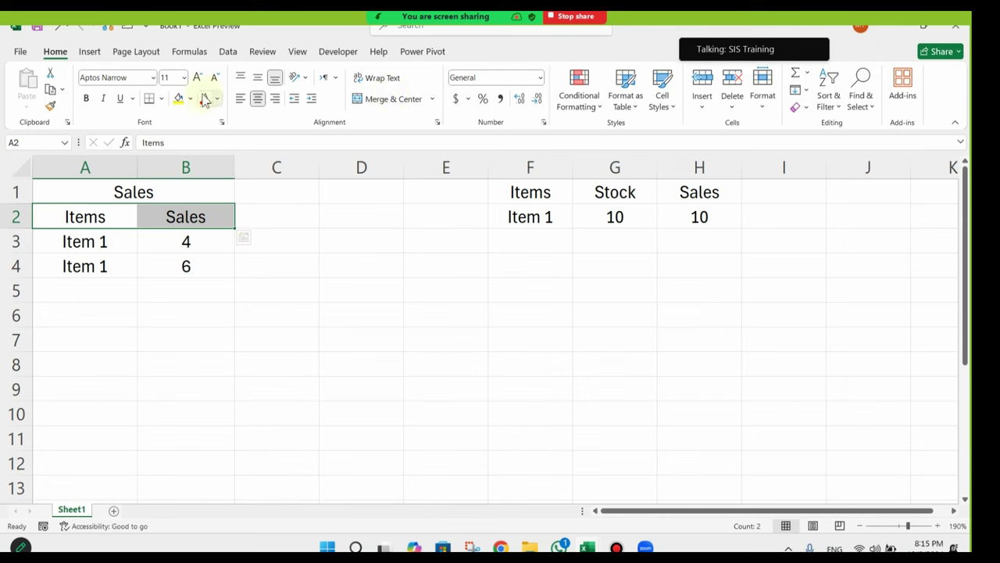
left_click(179, 98)
left_click(246, 324)
left_click(199, 197)
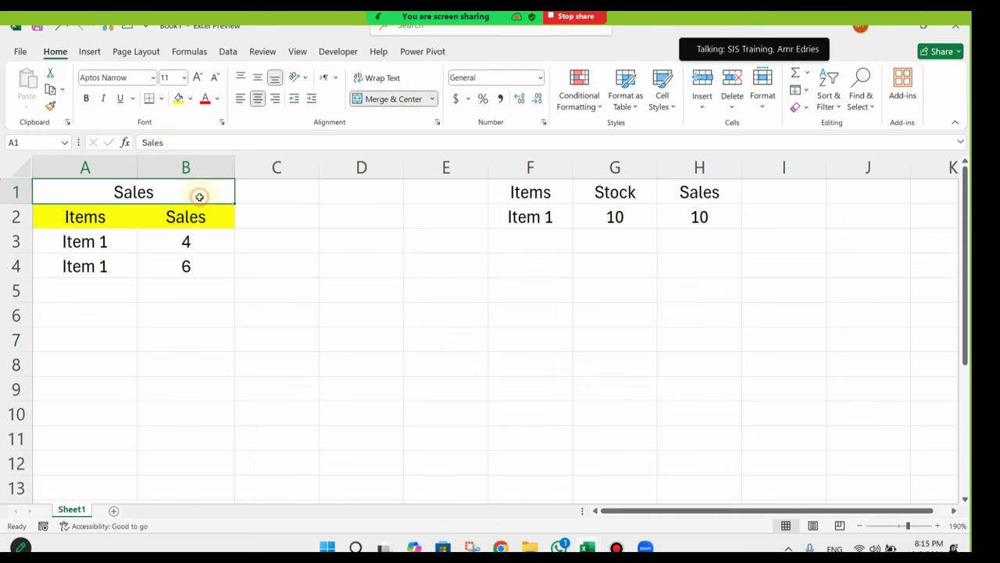
left_click(190, 99)
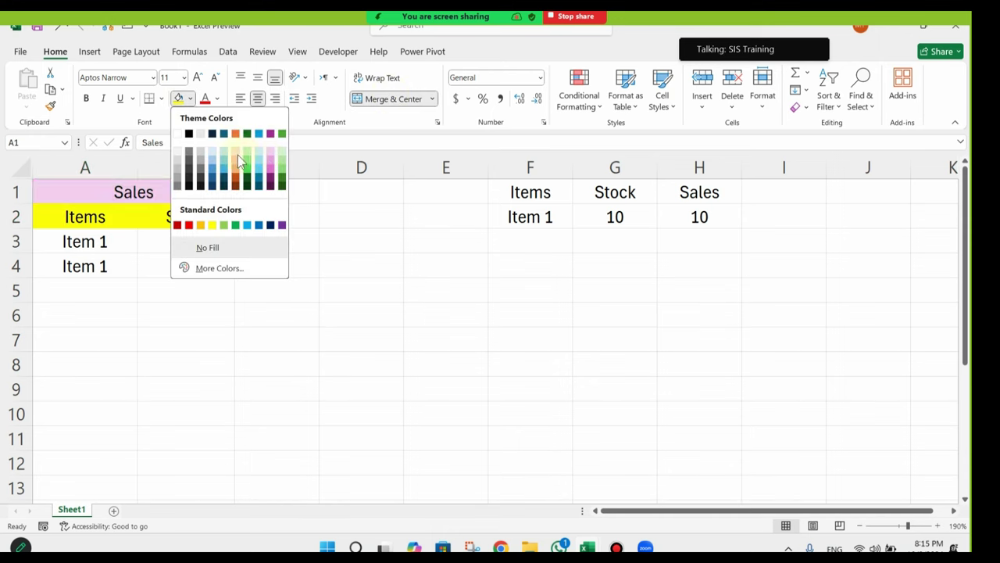
left_click(222, 154)
left_click(213, 290)
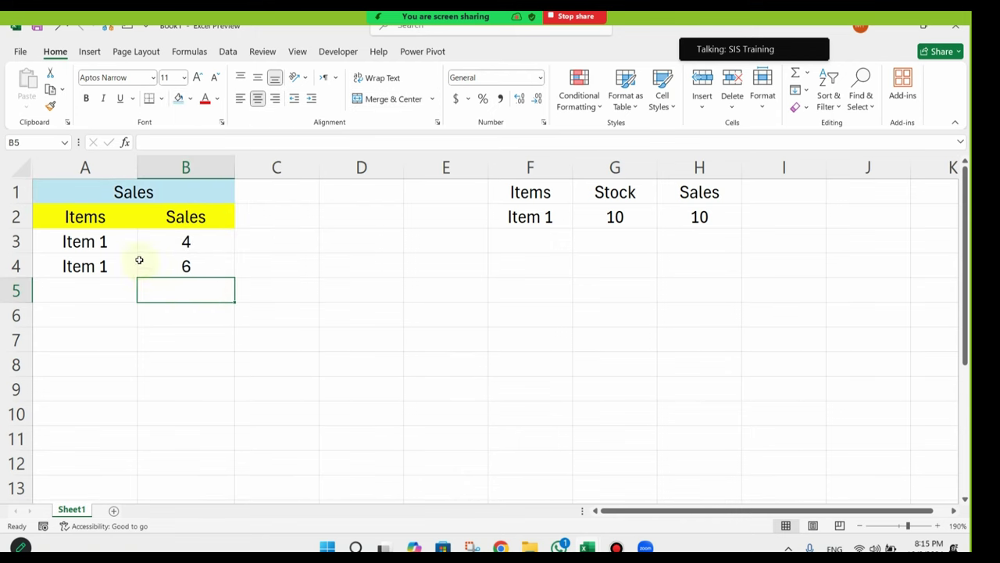
Step: Insert a new column A, merge and centre Sales across A1:C1, and add a Date header in A2
left_click(88, 241)
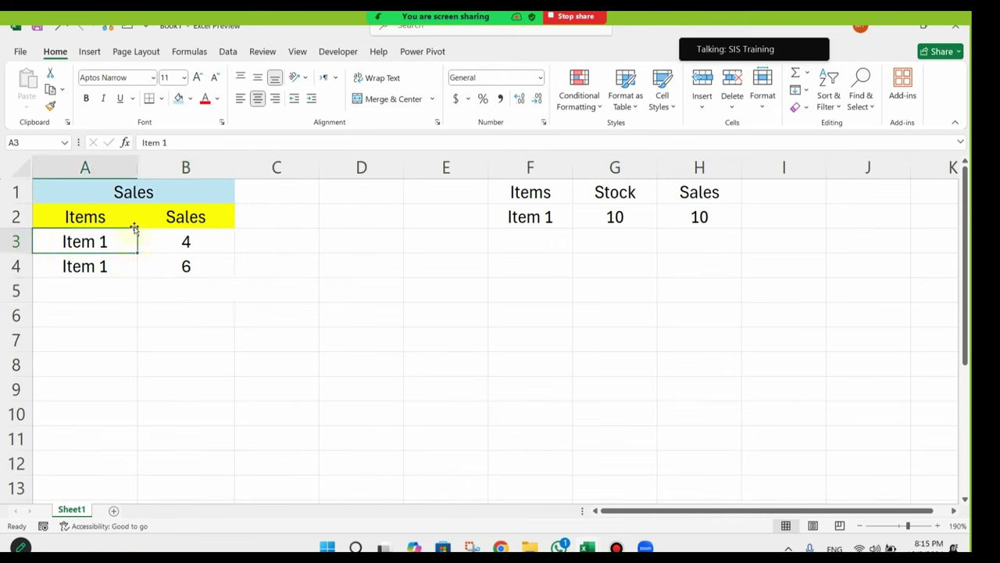
right_click(88, 168)
left_click(149, 305)
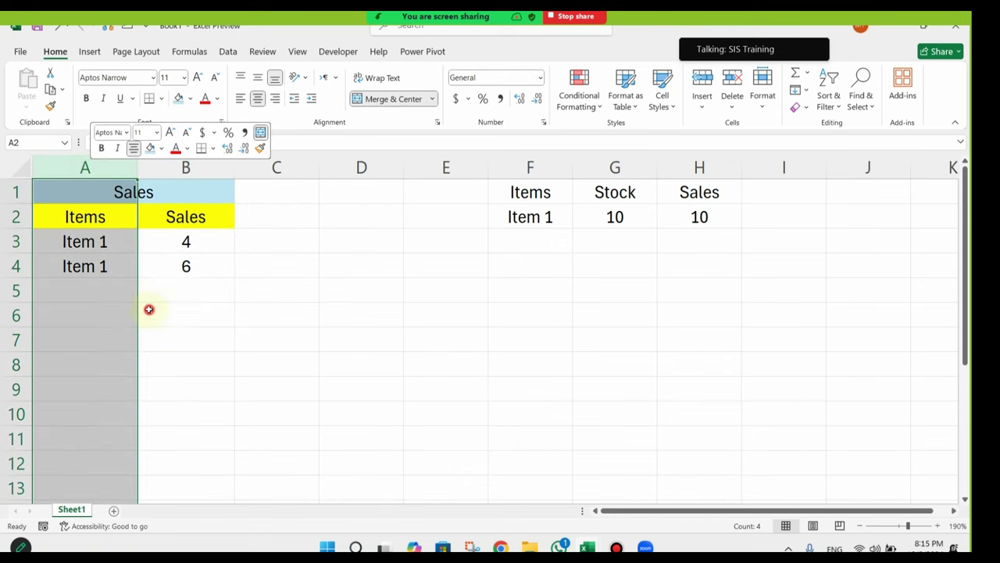
left_click(122, 192)
left_click(74, 193, "shift")
left_click(375, 100)
left_click(375, 100)
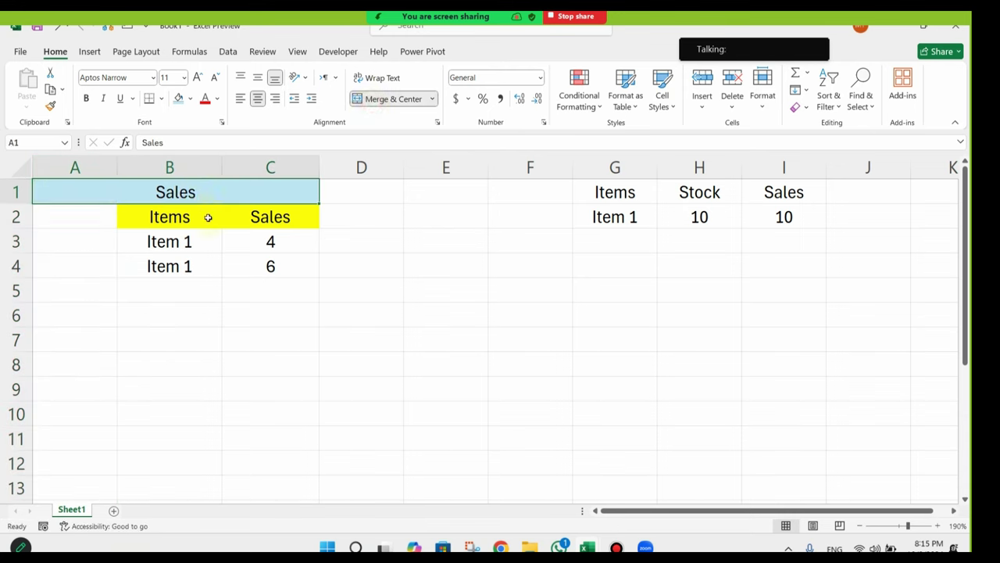
left_click(99, 221)
type("Date")
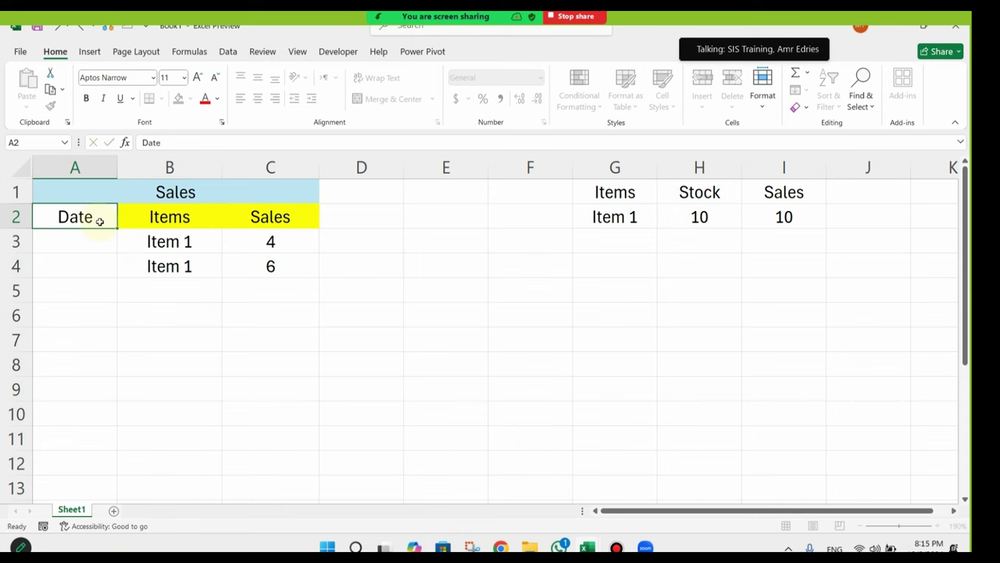
key("Return")
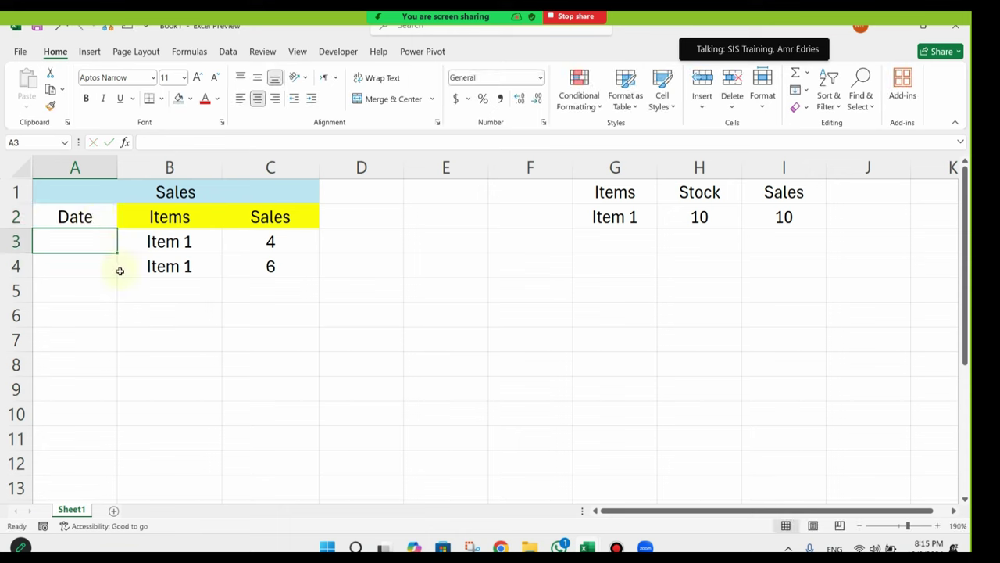
Step: Enter 1/1/2024 in A3 and format it with the 14-Mar-2012 date style
type("1/1/2024")
key("Return")
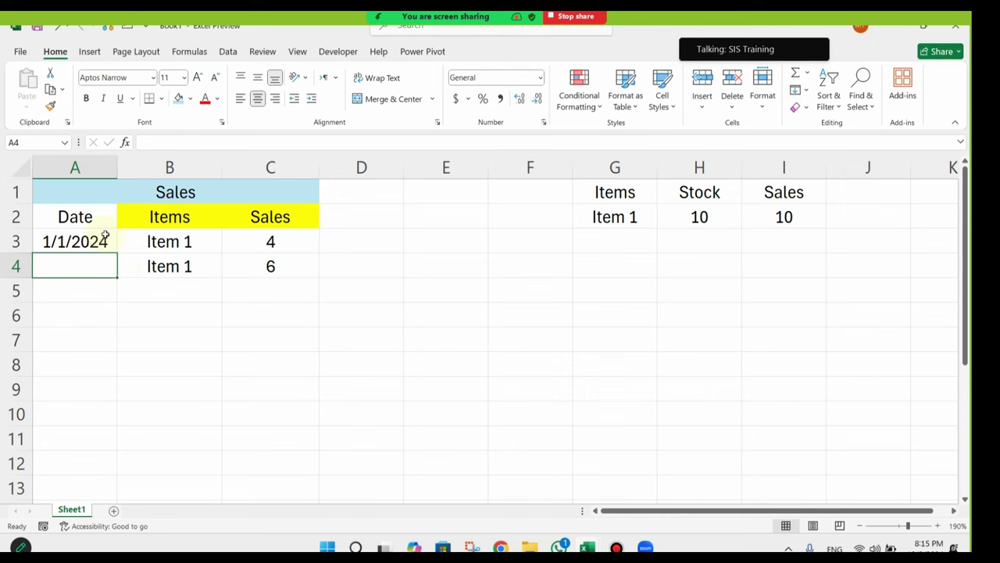
left_click(105, 236)
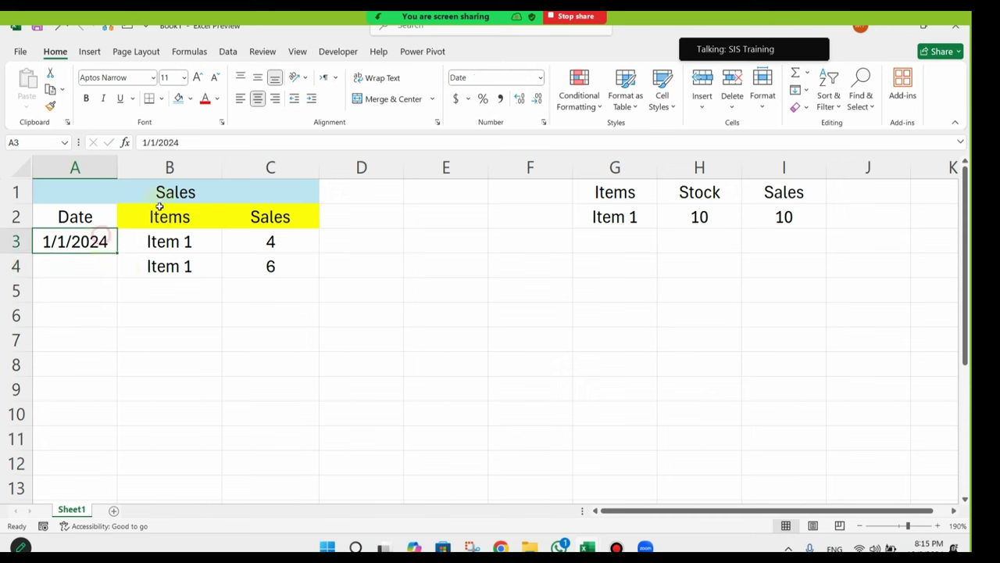
left_click(544, 78)
scroll(515, 302, "down", 1)
scroll(516, 301, "up", 1)
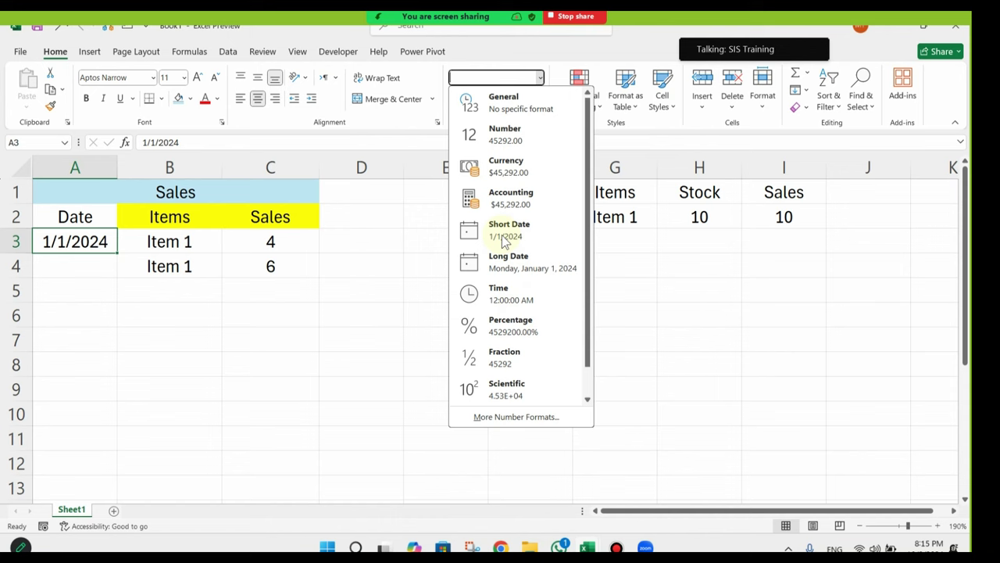
right_click(76, 244)
left_click(143, 442)
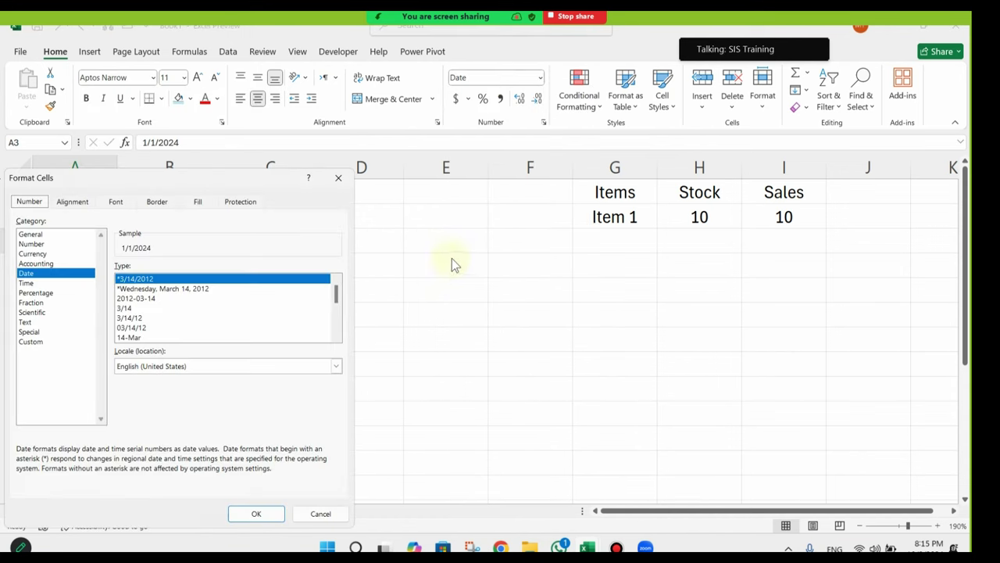
scroll(153, 304, "down", 4)
left_click(138, 337)
left_click(254, 515)
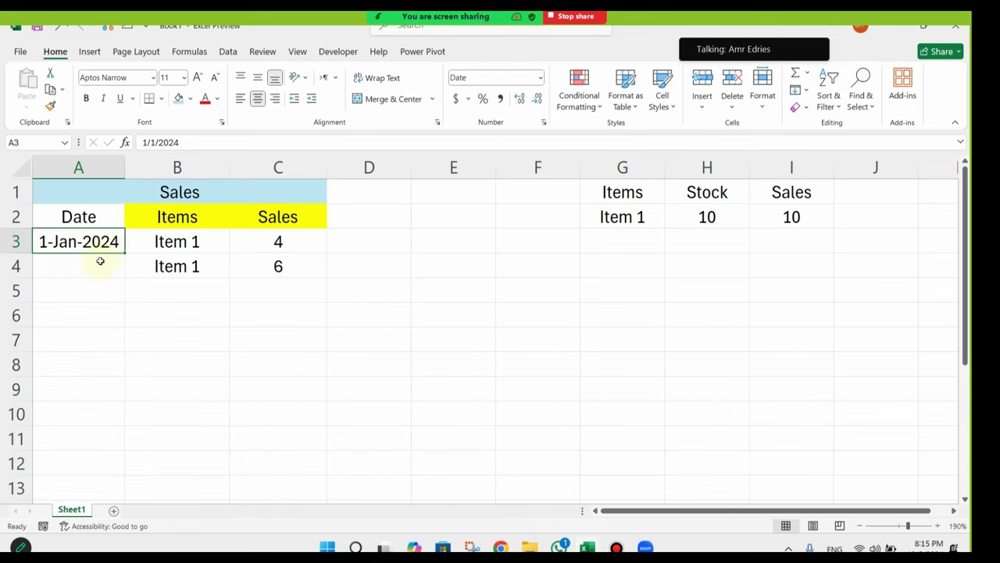
Step: Enter a second date in A4 and copy A3's date format to it with Format Painter
left_click(97, 263)
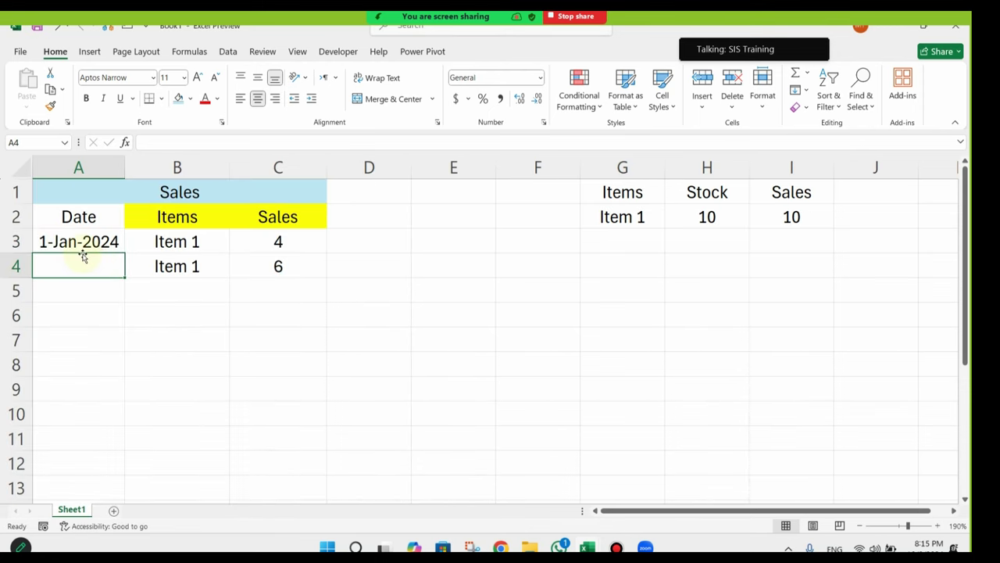
type("2/1/2024")
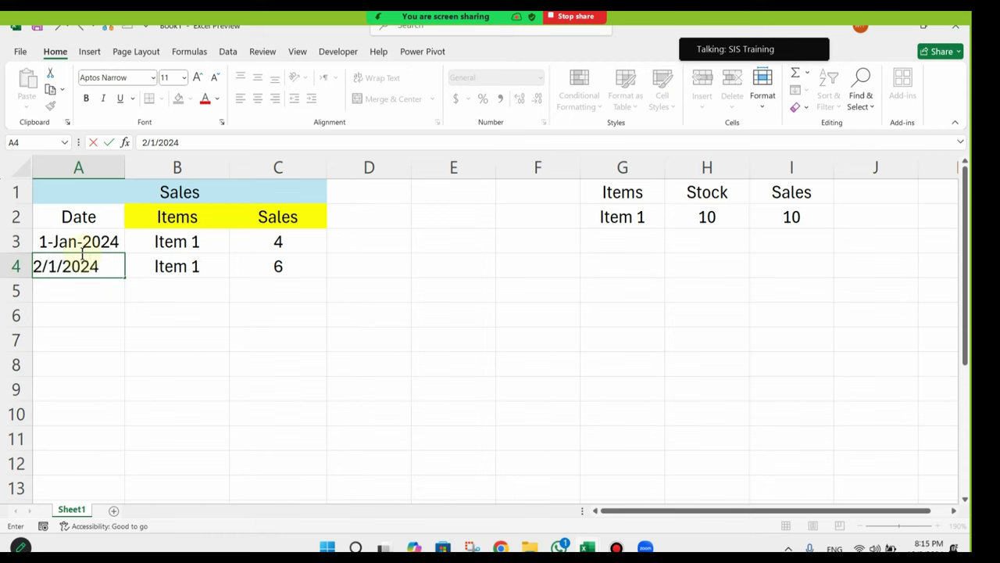
key("Return")
left_click(84, 264)
left_click(90, 245)
left_click(50, 106)
left_click(88, 266)
left_click(86, 297)
Step: Correct the A4 date to 1/2/2024 so it shows 2-Jan-2024
left_click(93, 239)
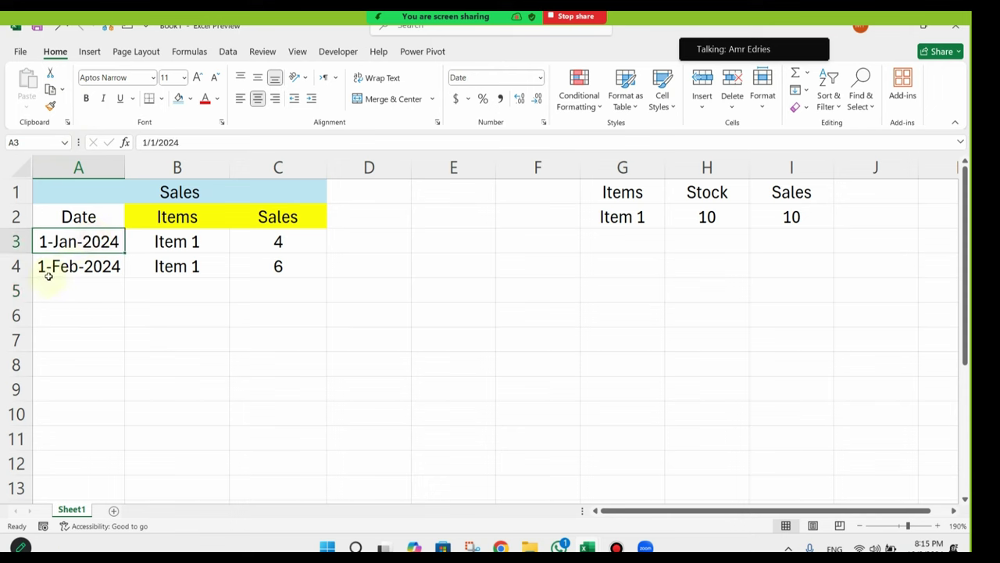
left_click(45, 269)
double_click(81, 266)
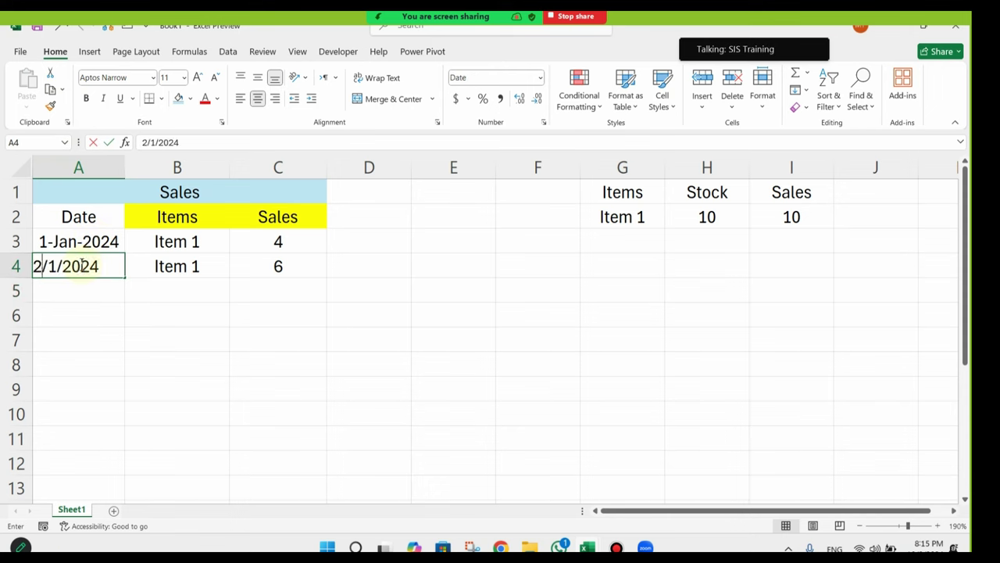
key("Escape")
type("1/2/2024")
key("Return")
left_click(82, 266)
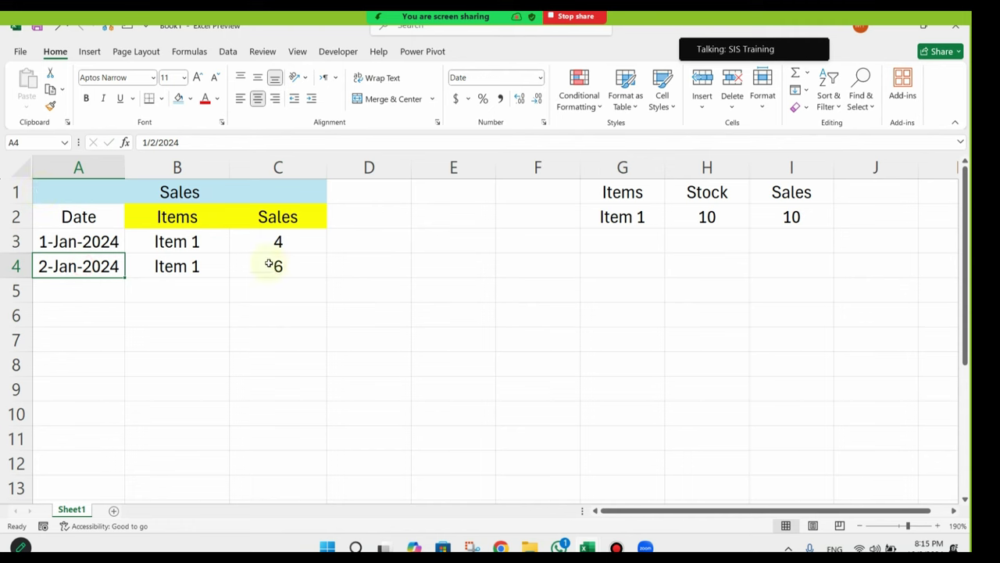
left_click_drag(113, 245, 263, 241)
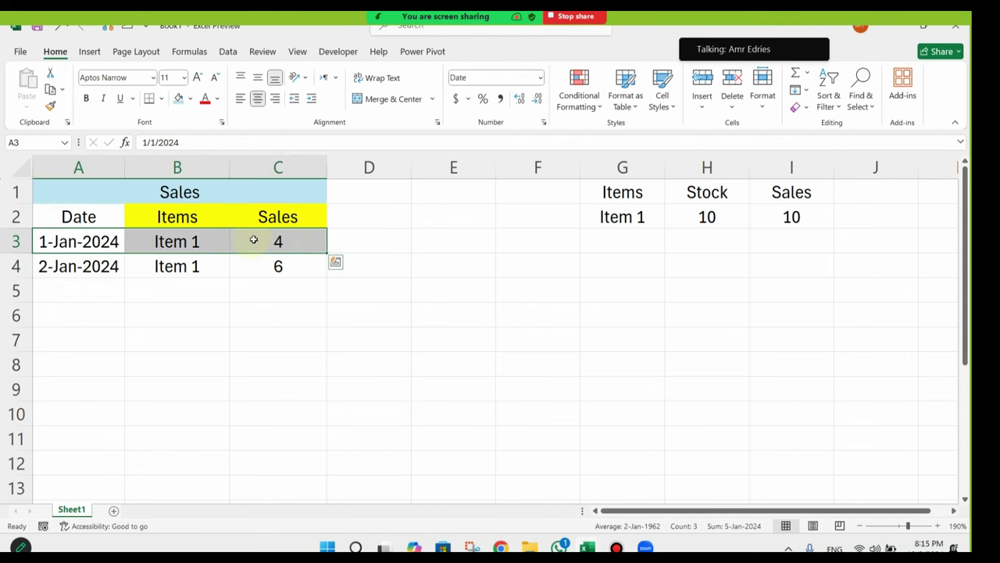
Step: Review the sale rows and I2 total, then change Item 1's stock in H2 to 20
left_click(252, 239)
left_click(789, 216)
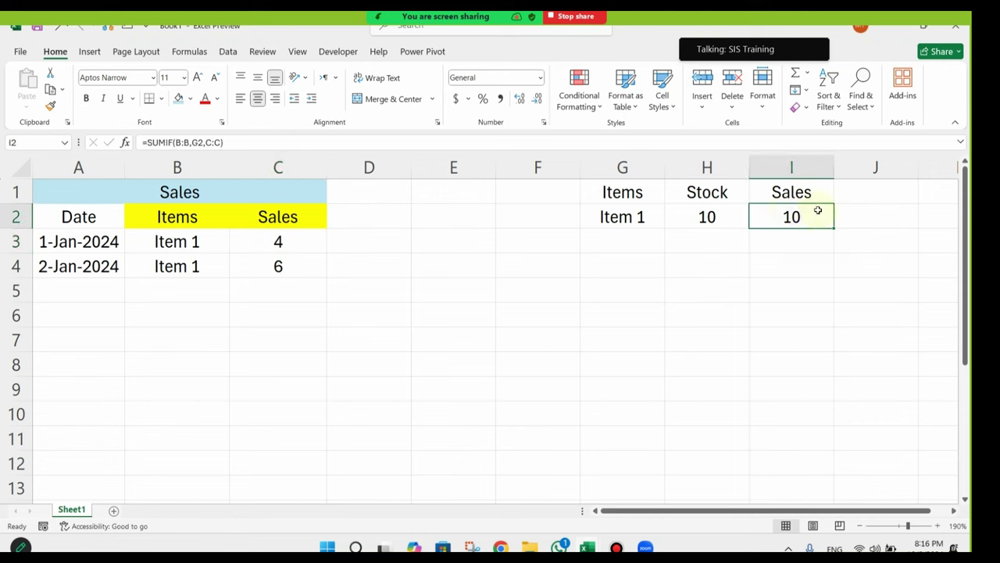
left_click(102, 269)
left_click_drag(102, 268, 307, 270)
left_click(305, 272)
left_click(793, 219)
left_click(719, 216)
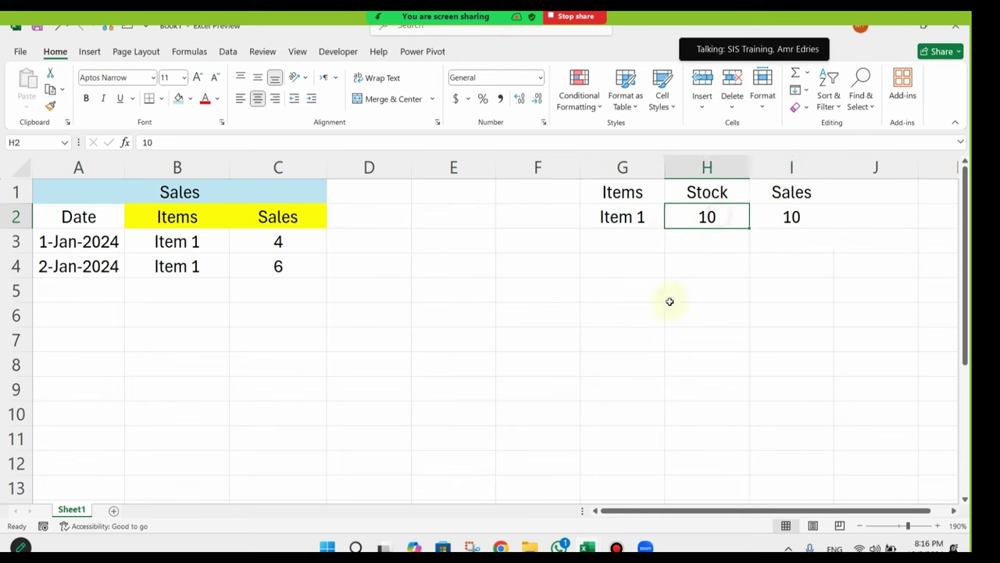
type("20")
key("Return")
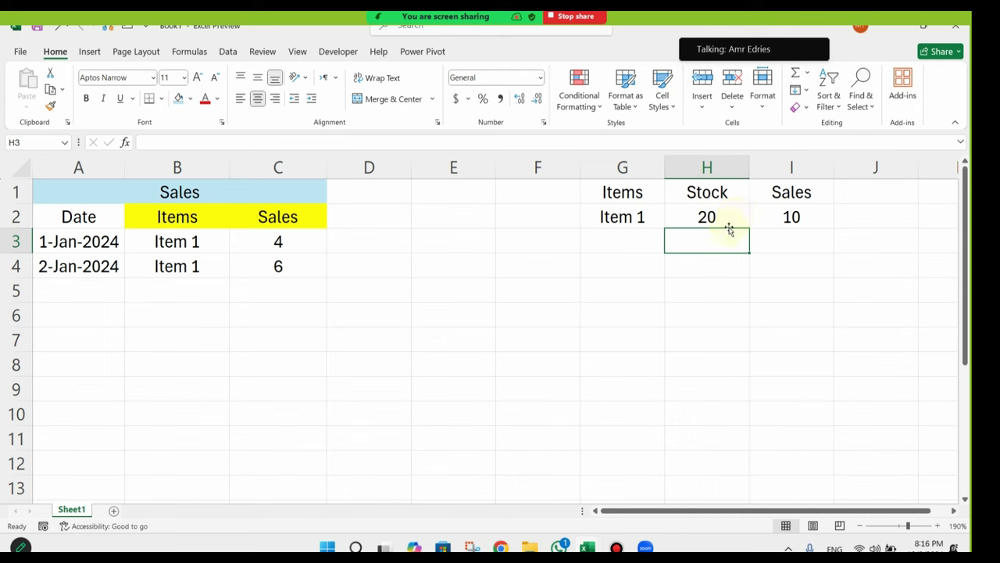
Step: Delete the empty column E between the tables and zoom out slightly
left_click(730, 216)
left_click_drag(647, 293, 626, 291)
left_click_drag(469, 245, 18, 308)
left_click(332, 261)
right_click(444, 168)
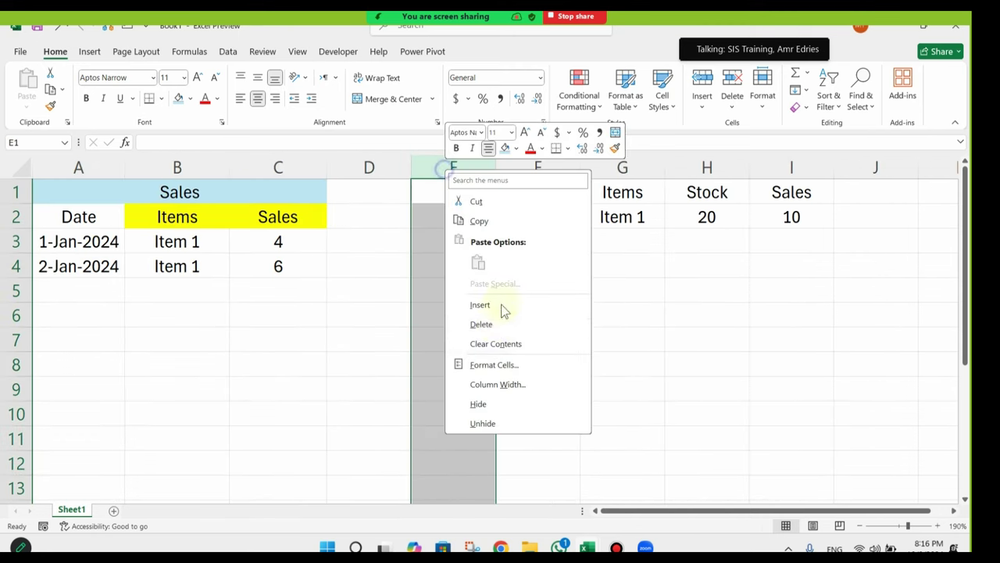
left_click(495, 324)
left_click(860, 526)
left_click(860, 526)
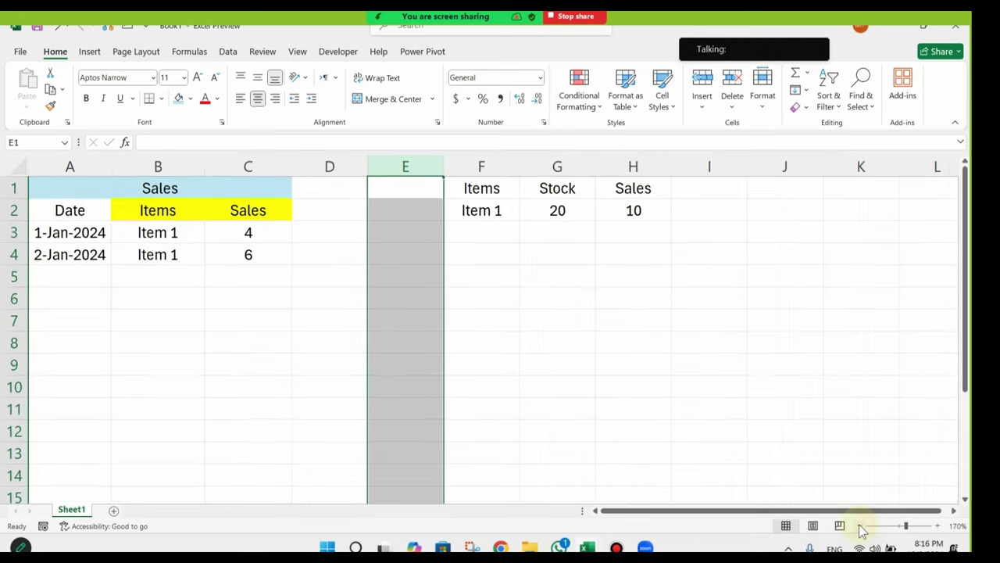
left_click(861, 526)
Step: Fill the Date header in A2 with yellow
left_click_drag(279, 303, 83, 321)
left_click(84, 209)
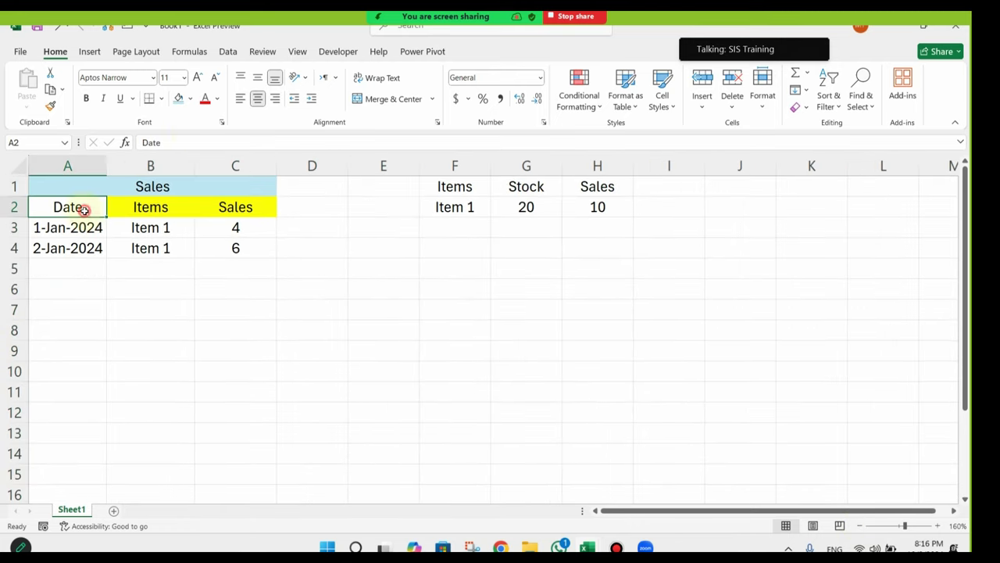
left_click(190, 98)
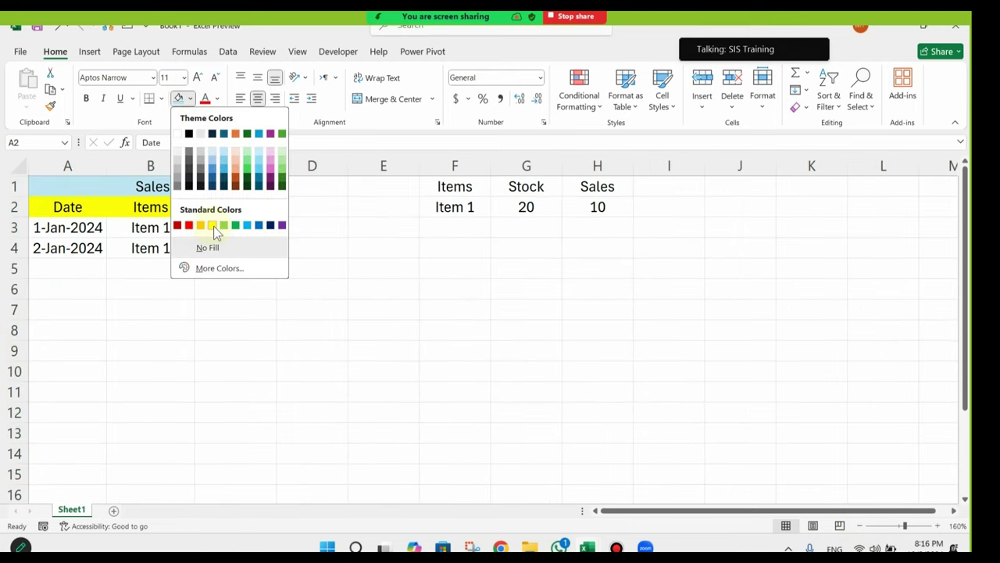
left_click(214, 226)
left_click(154, 286)
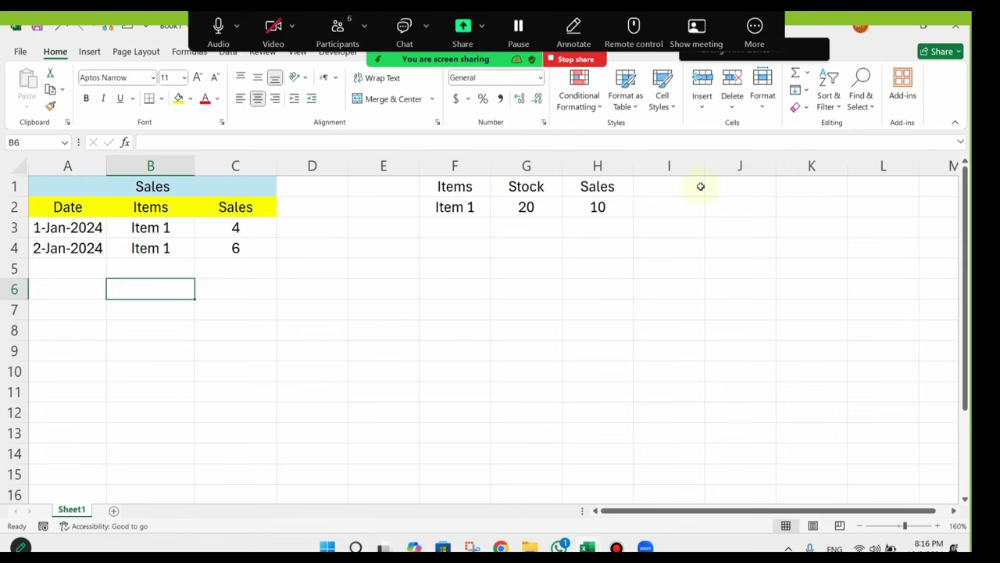
Step: Delete the Sales total formula from H2
left_click(605, 288)
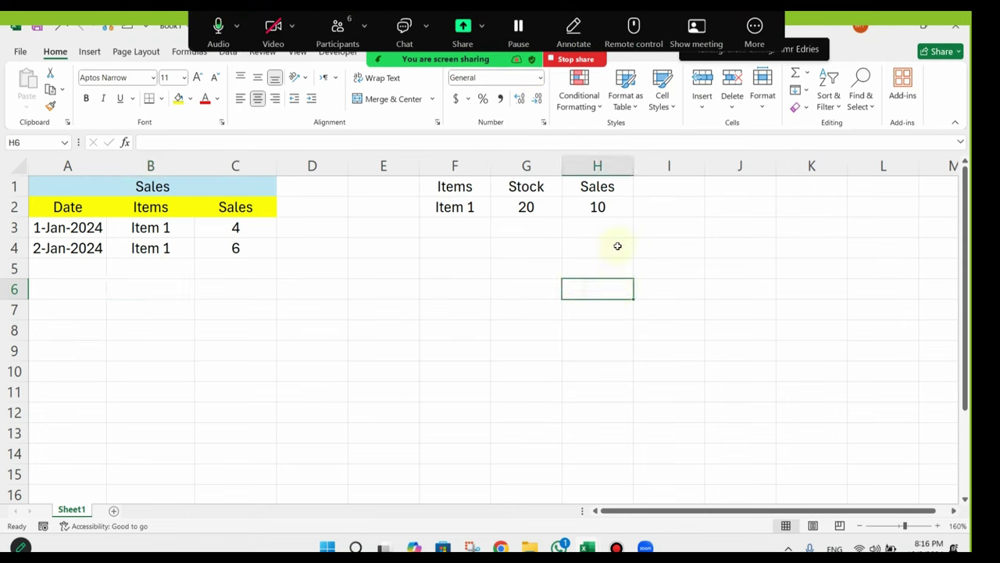
left_click(597, 208)
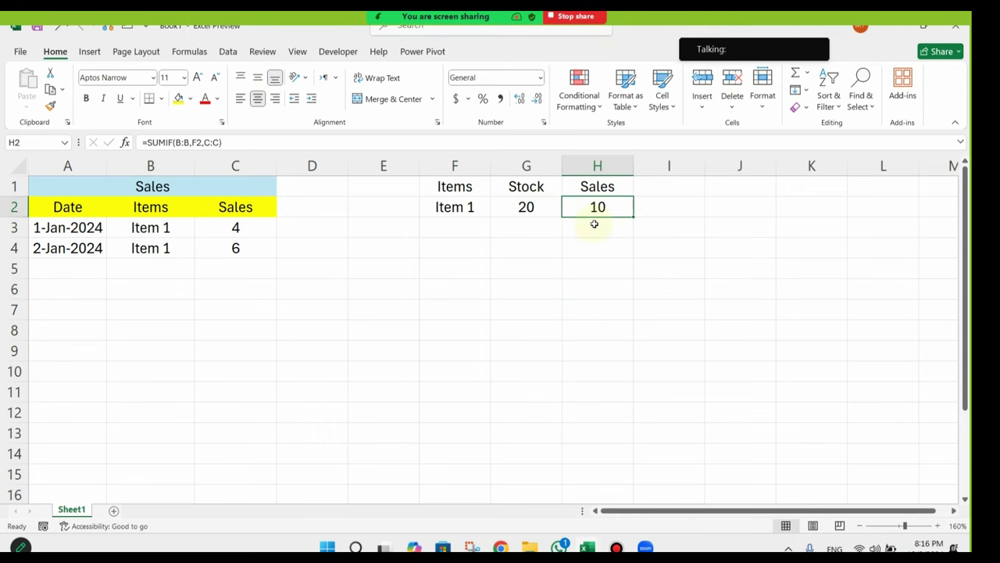
key("Delete")
left_click(168, 235)
left_click(164, 248)
left_click(164, 270)
left_click(163, 313)
left_click(171, 351)
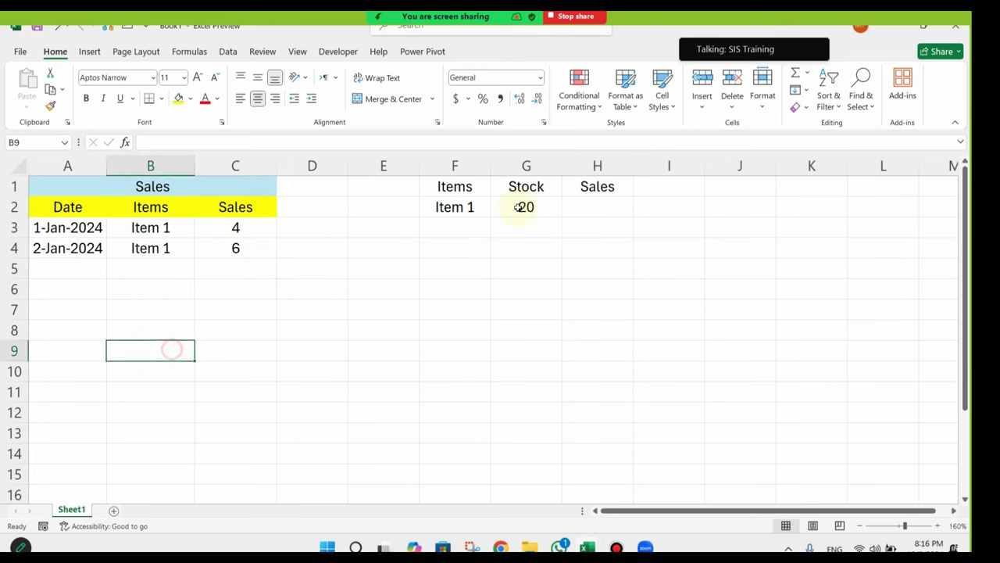
left_click_drag(231, 248, 234, 336)
Step: Start retyping =SUMIF(B:B,F2 in H2, then cancel the unfinished formula
left_click(588, 209)
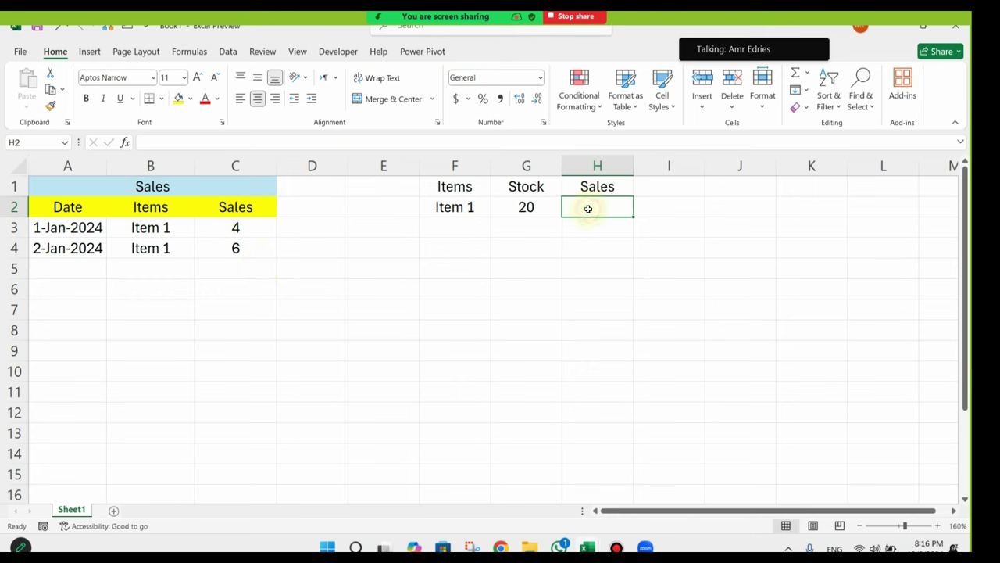
type("=sumi")
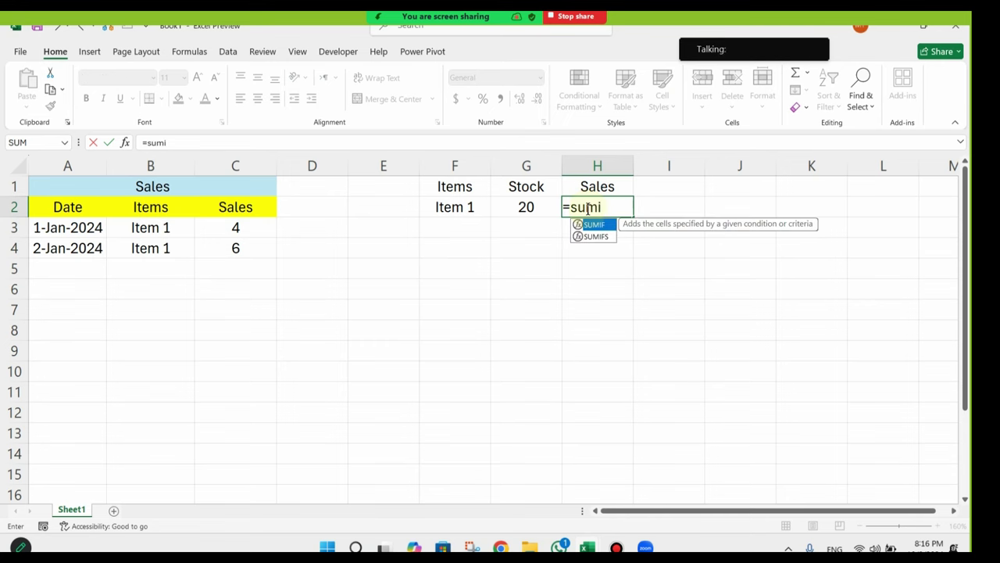
key("Tab")
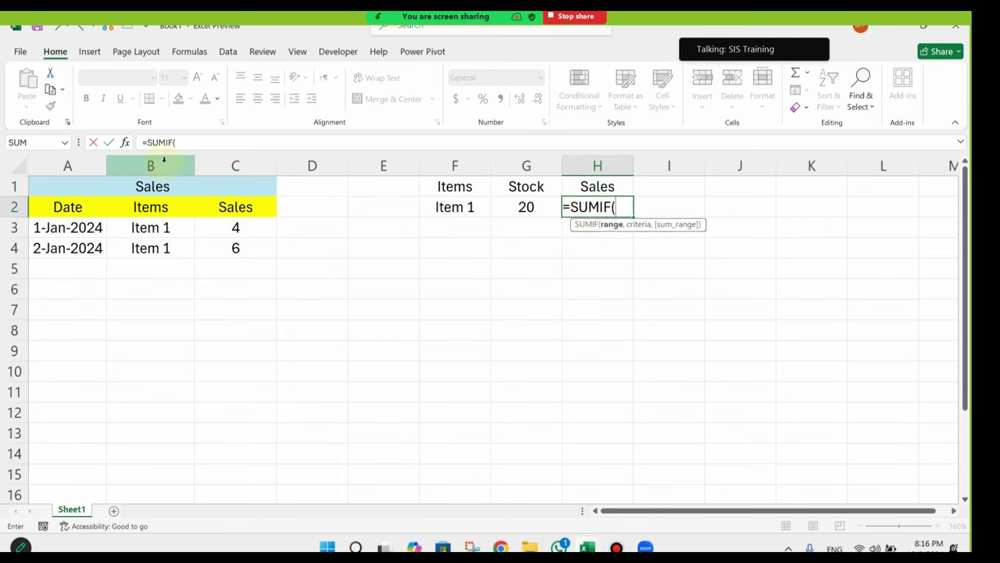
type("A:C")
left_click(205, 146)
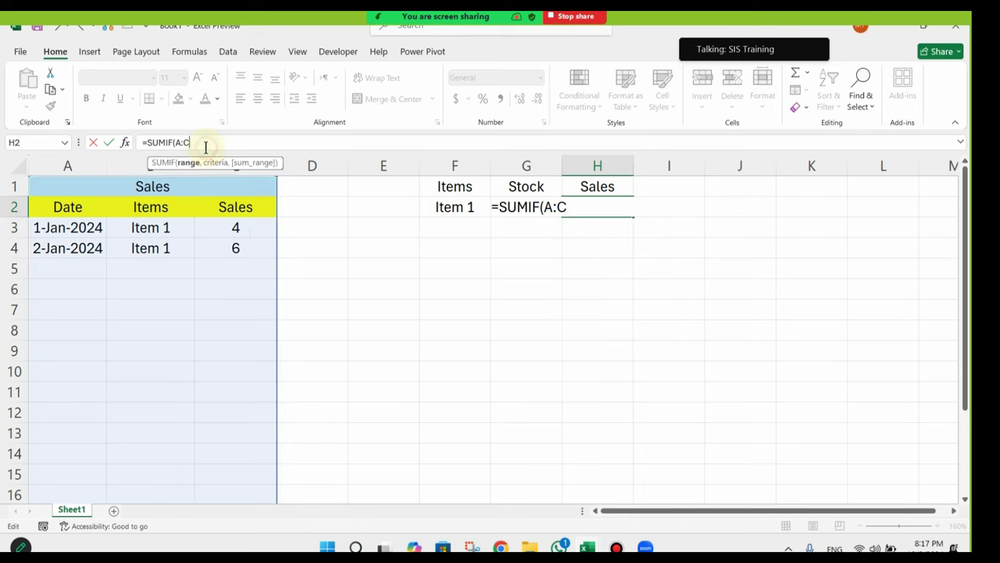
key("BackSpace")
key("BackSpace")
key("BackSpace")
type("B")
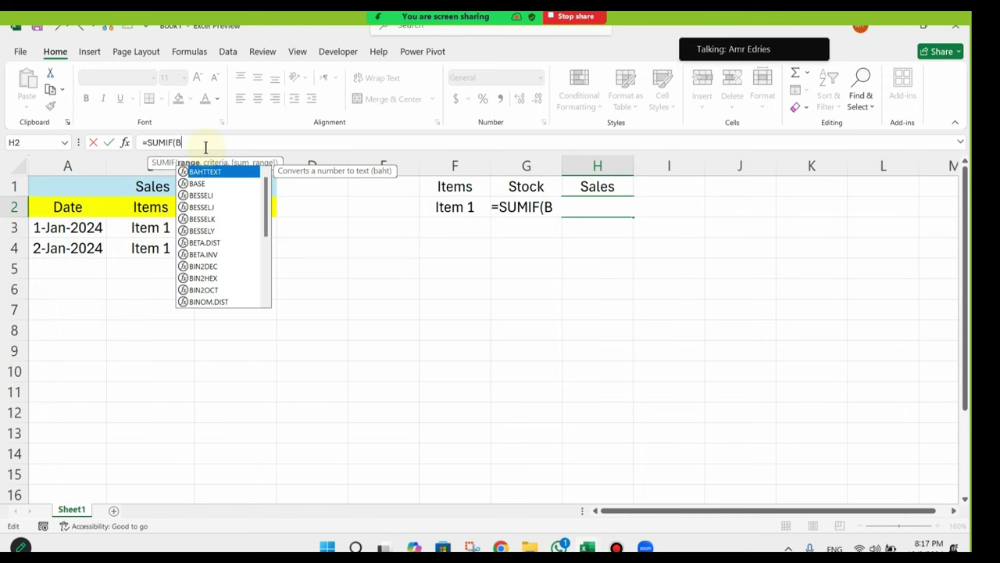
type(":B")
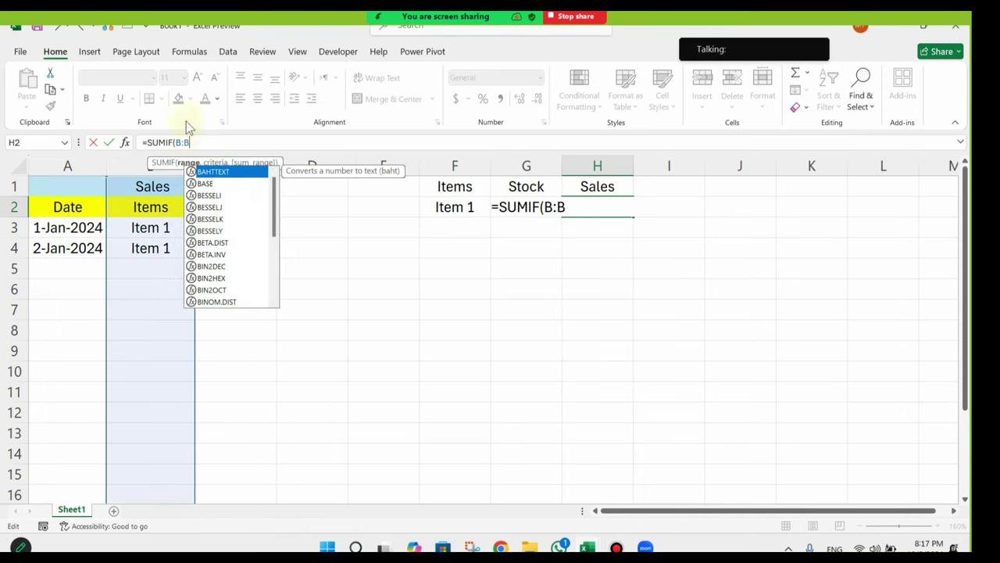
type(",")
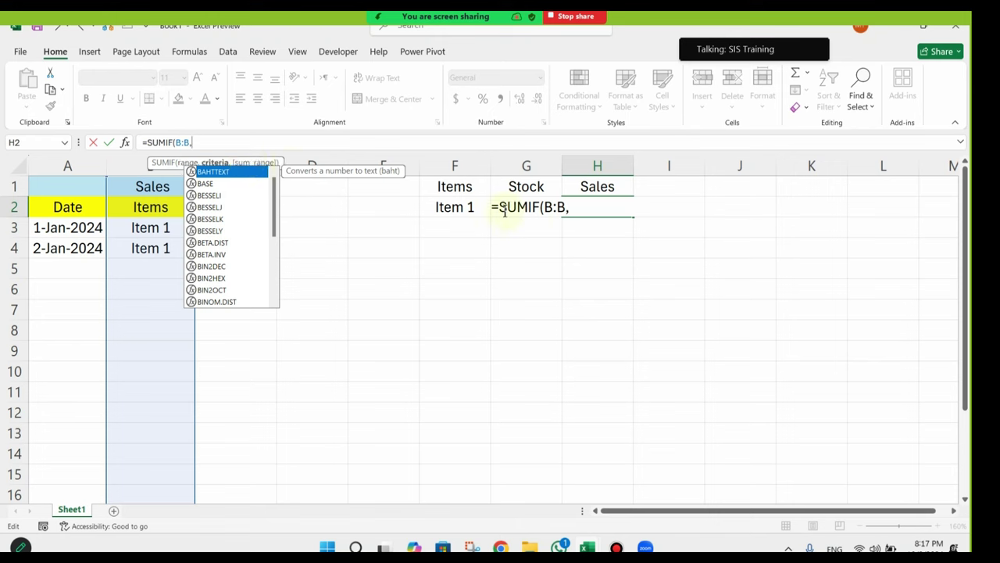
left_click(438, 208)
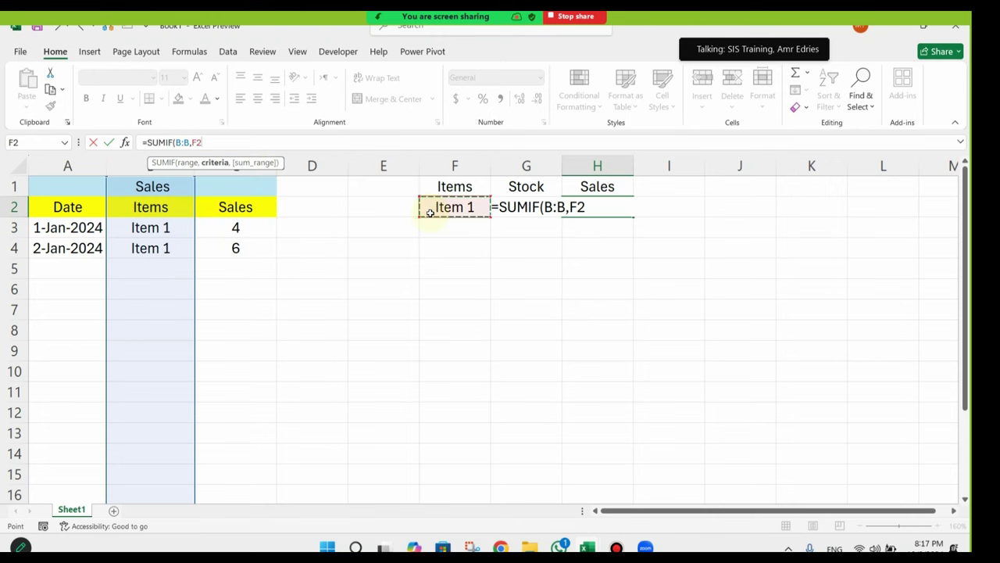
key("Escape")
Step: Begin a fresh formula in H2 by typing =sum
left_click(118, 184)
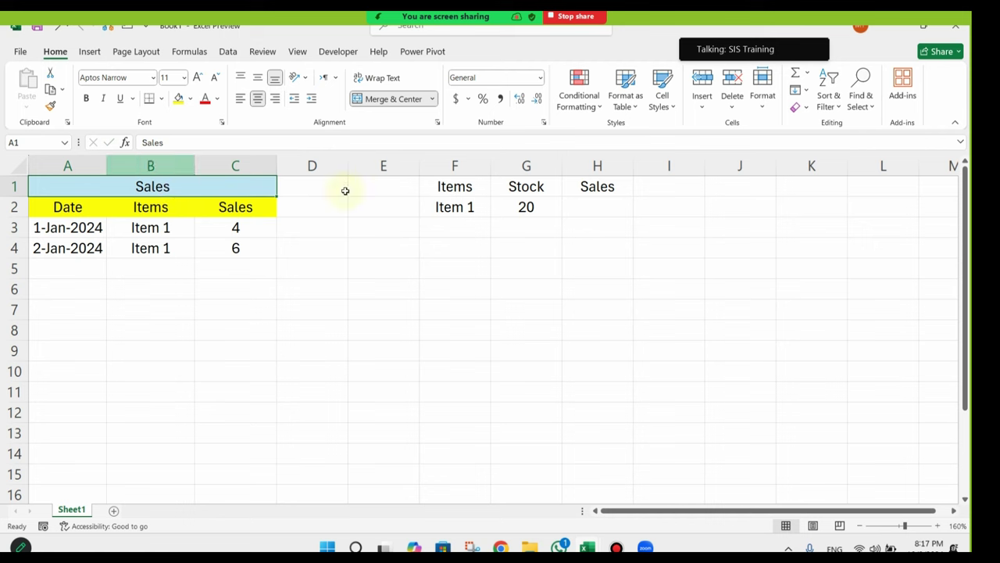
left_click(608, 208)
type("=s")
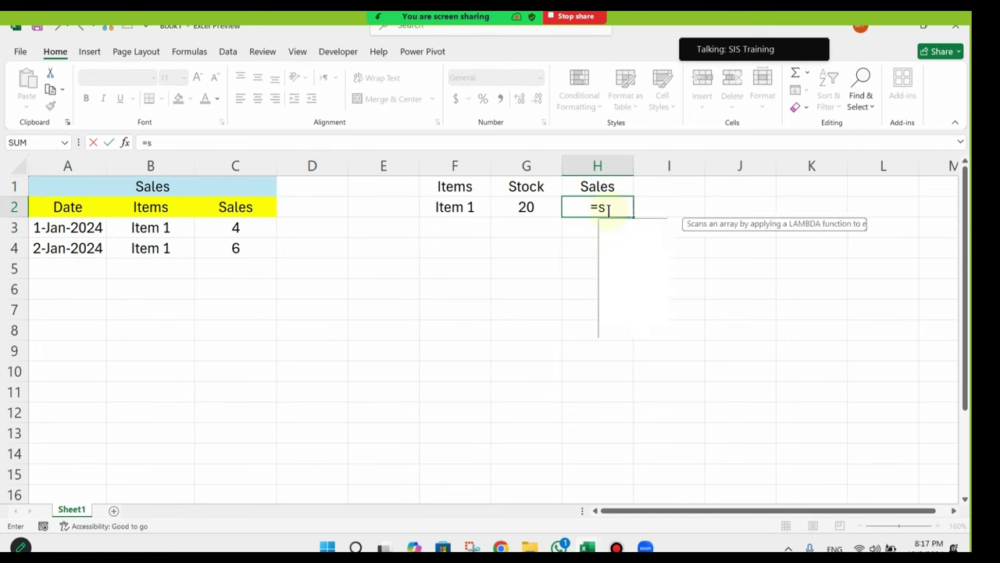
type("um")
Step: Complete =SUMIF(B:B,F2,C:C) in H2 so Item 1's sales total shows 10
key("Down")
key("Tab")
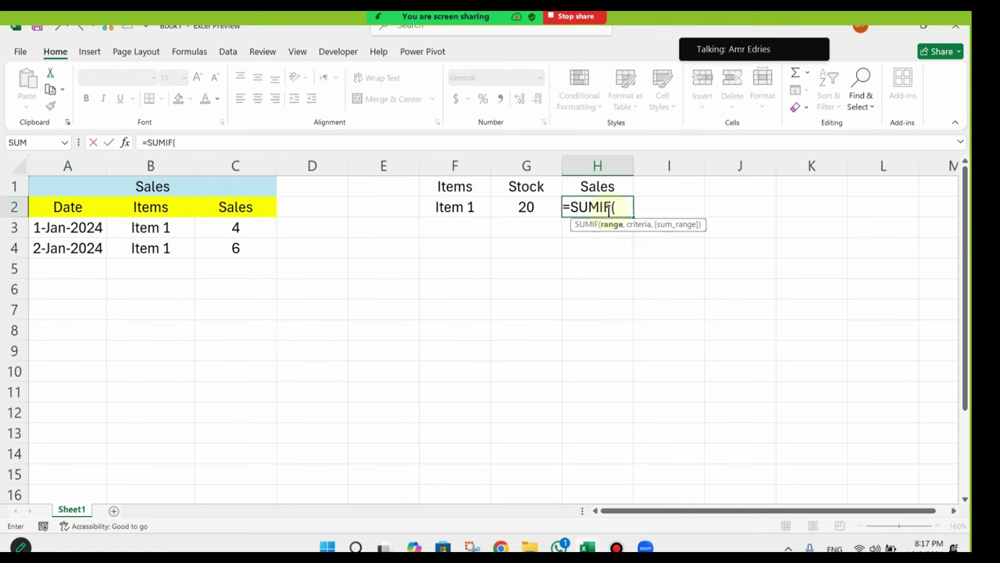
left_click_drag(67, 166, 236, 165)
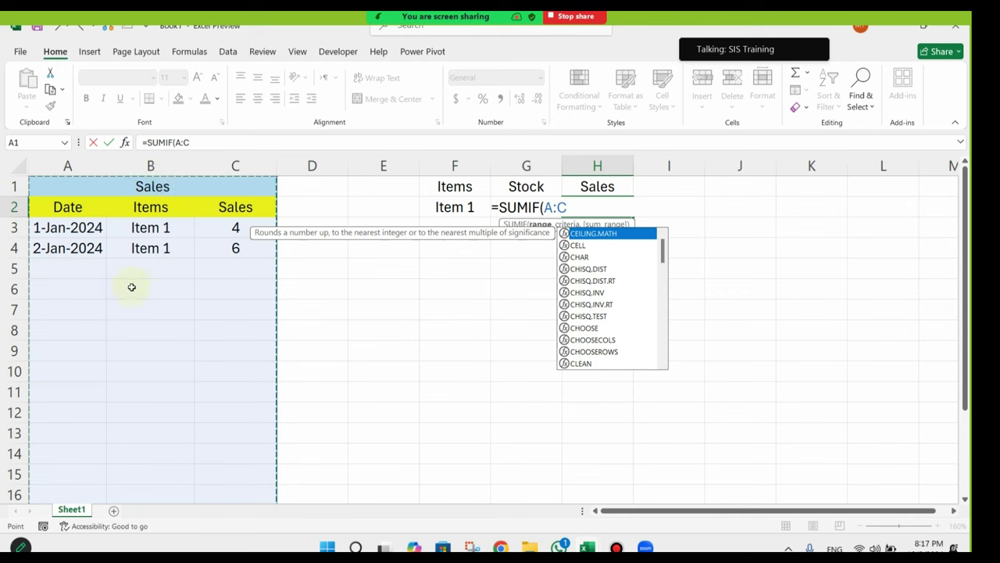
left_click(193, 143)
left_click_drag(193, 143, 172, 141)
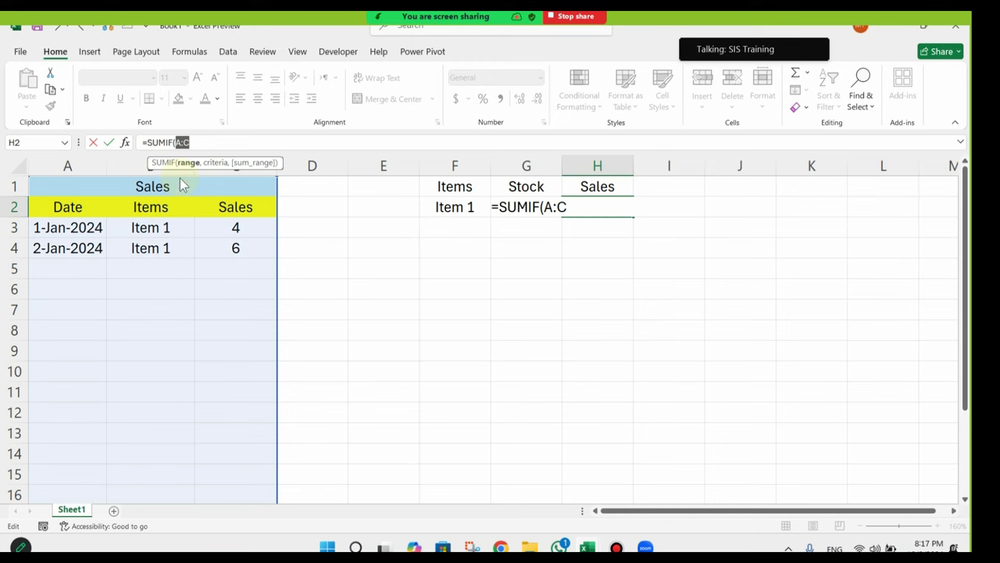
type("B:B")
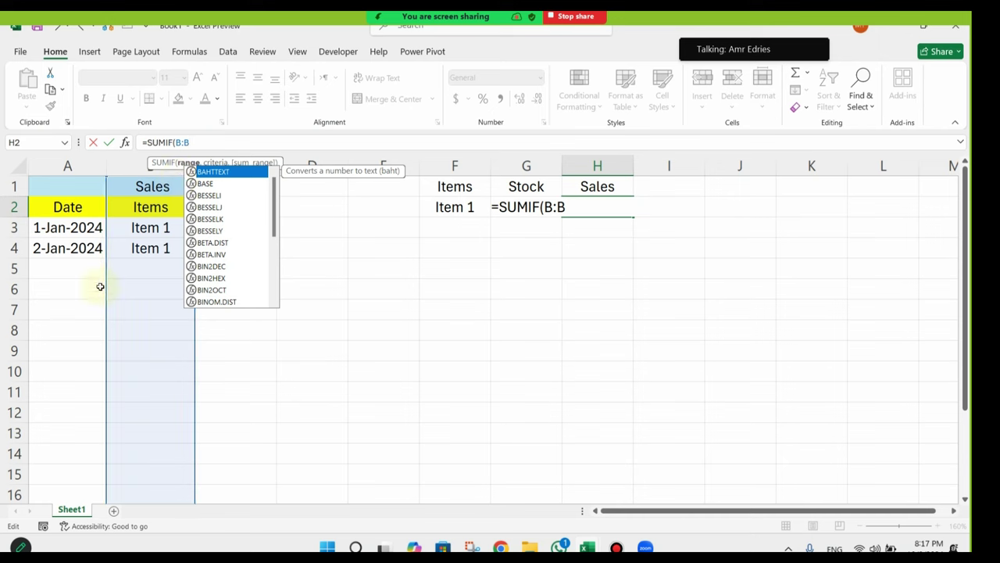
key("Escape")
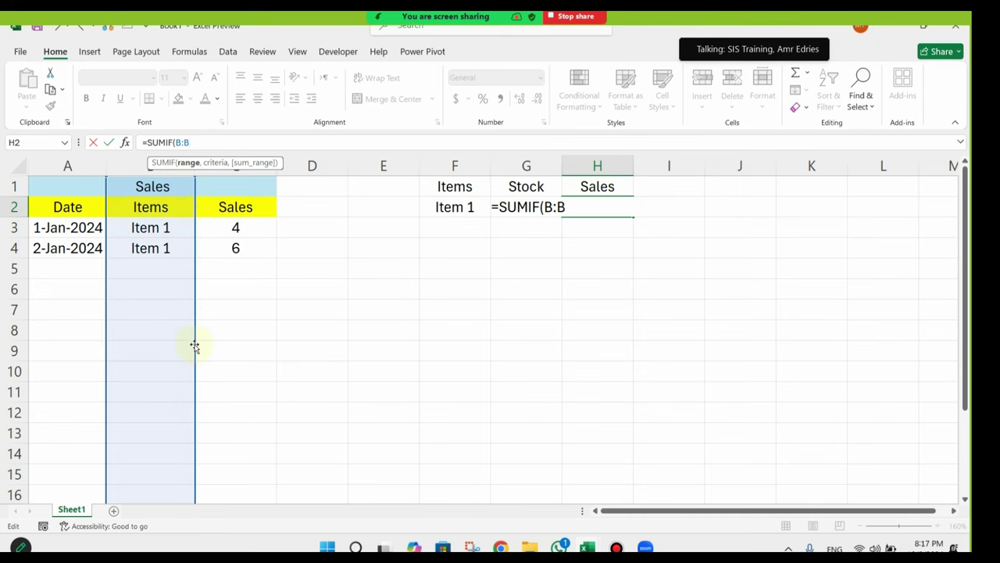
type(",")
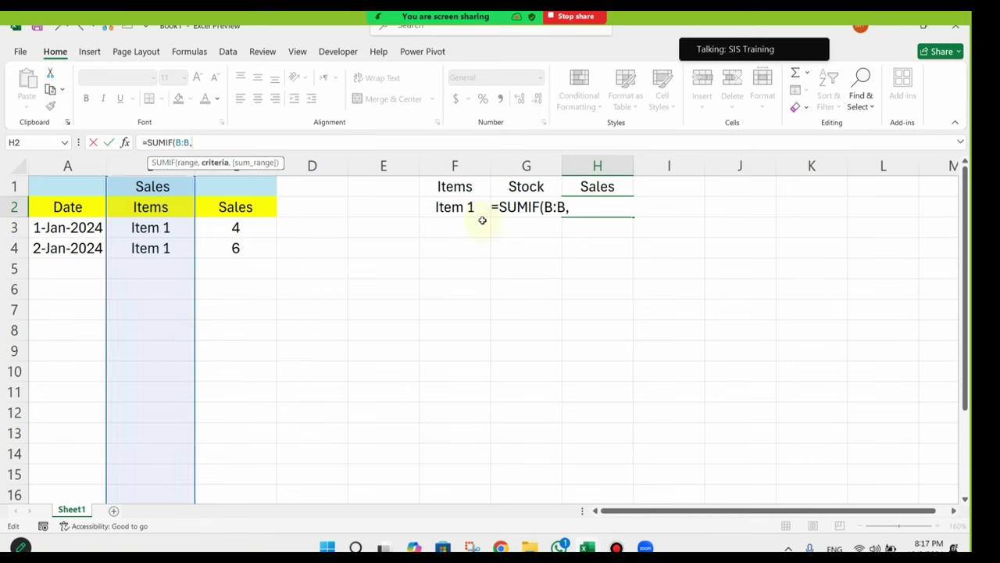
left_click(471, 208)
type(",")
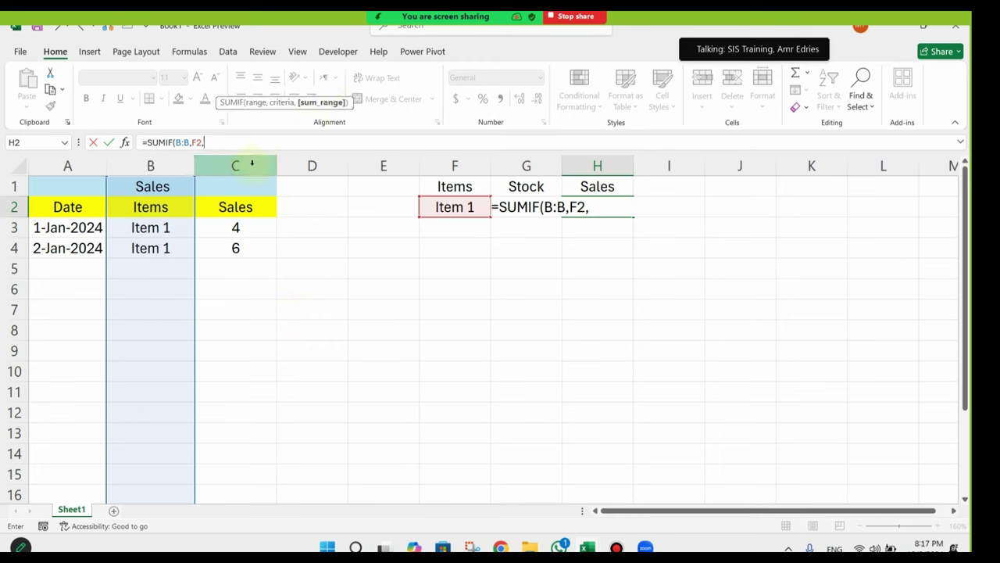
type("C")
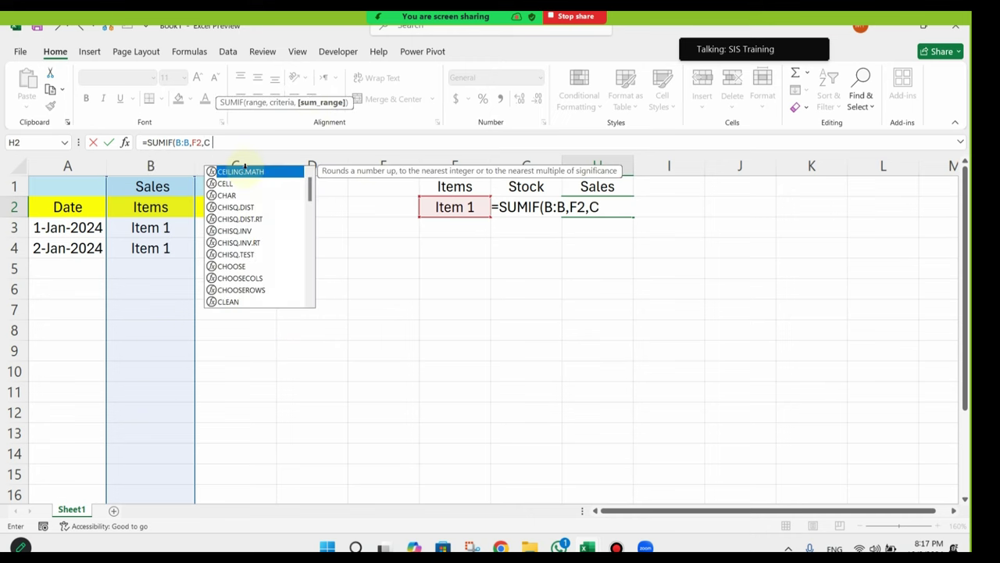
type(":C")
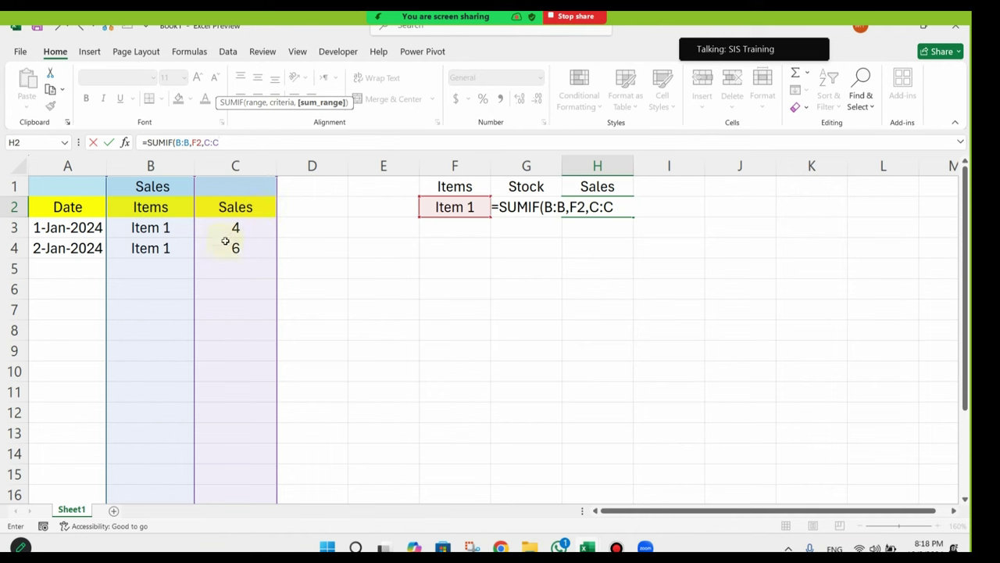
key("Return")
Step: Unmerge the A1:C1 Sales title and delete its text from A1:C1
left_click(149, 188)
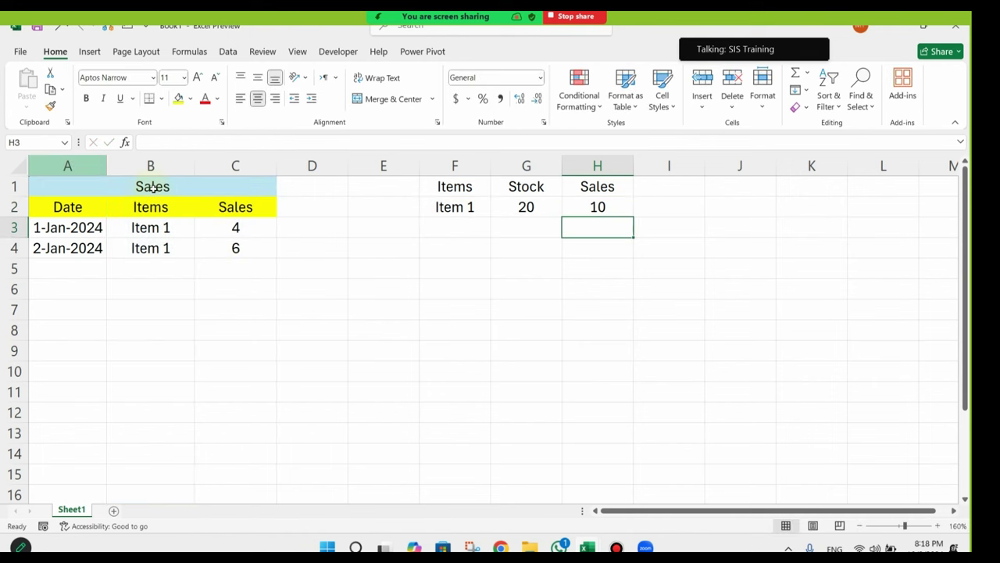
left_click(393, 99)
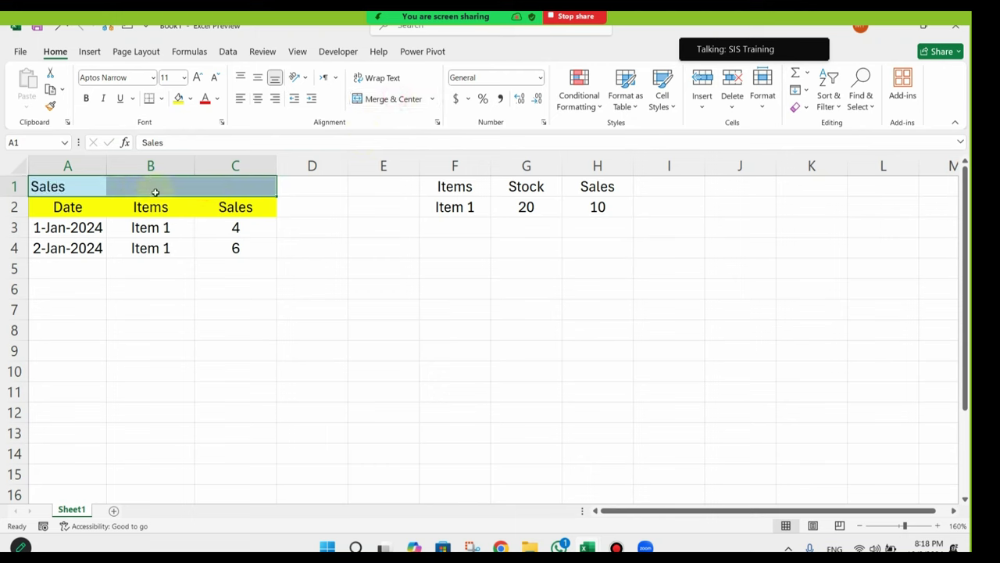
key("ctrl+z")
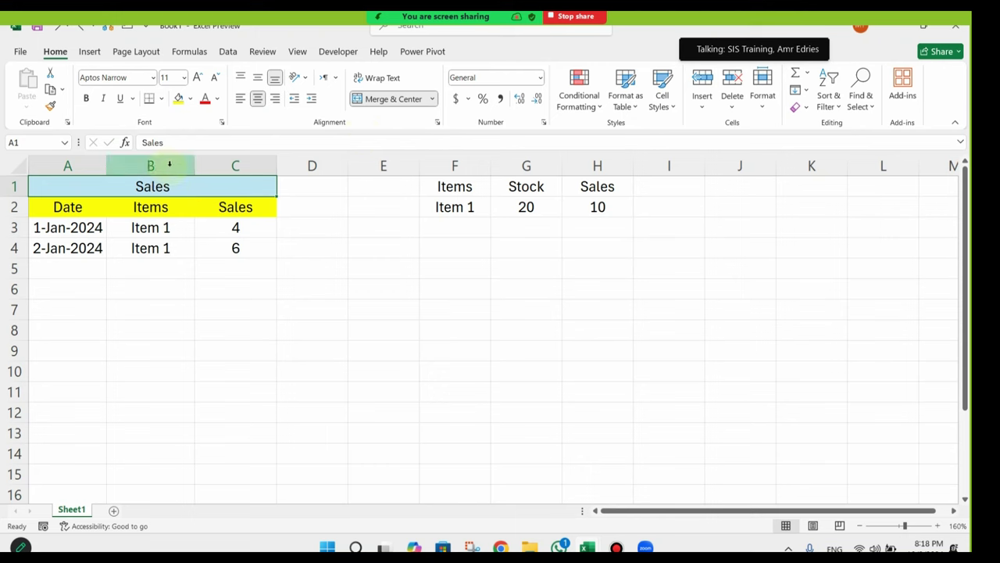
left_click(169, 163)
left_click(169, 268)
left_click(47, 192)
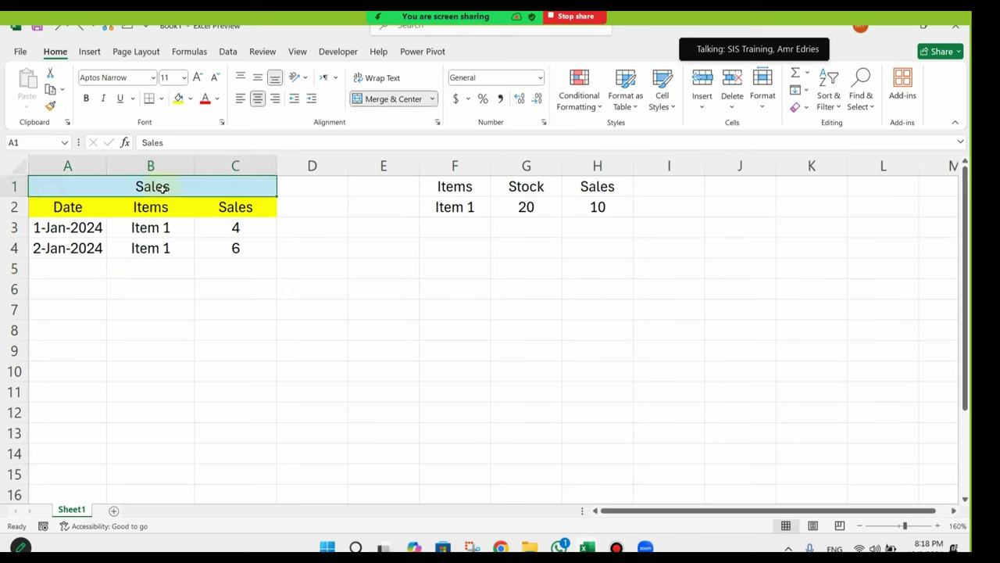
left_click(384, 100)
left_click(184, 292)
left_click_drag(74, 185, 241, 186)
key("Delete")
Step: Drag the Date/Items/Sales table from A2:C4 up to A1:C3
left_click_drag(77, 208, 217, 243)
left_click_drag(222, 198, 222, 186)
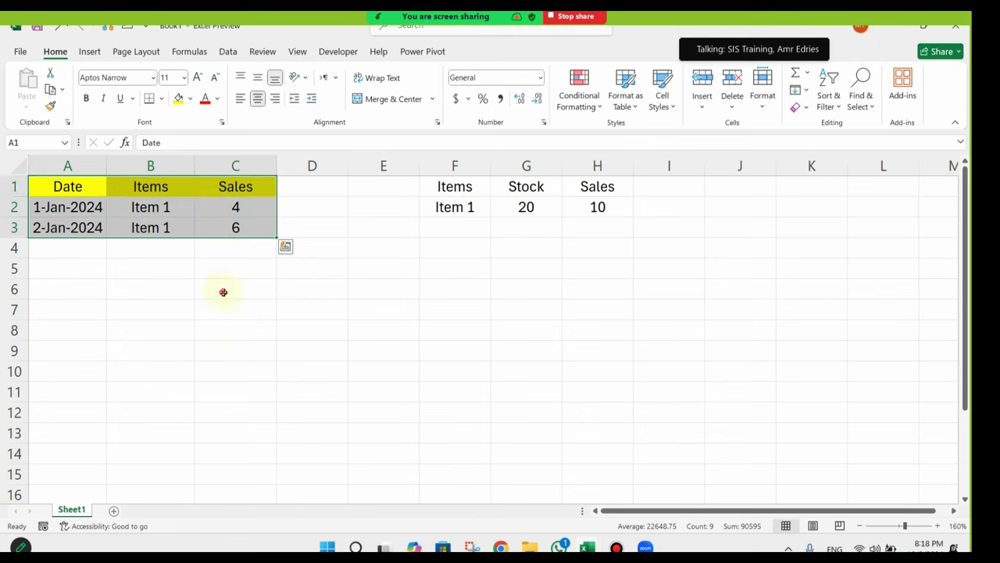
left_click(223, 290)
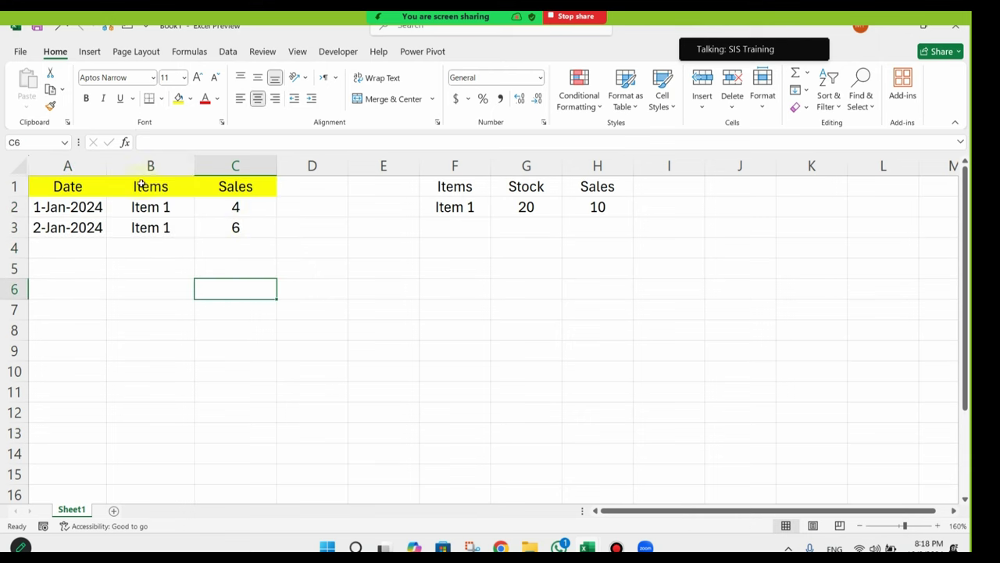
Step: Review the summary's Stock value 20 in G2 and the SUMIF Sales total in H2
left_click(547, 206)
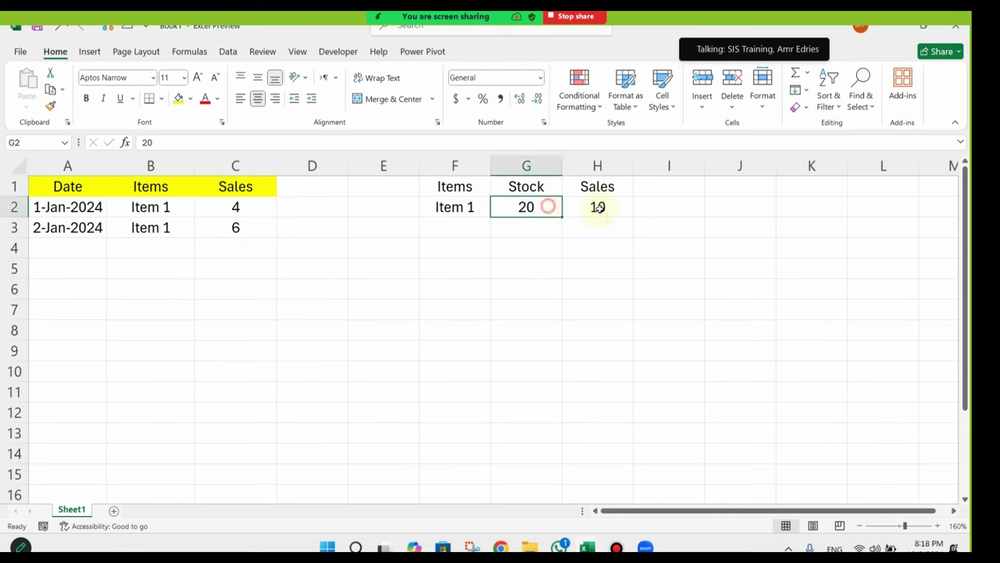
left_click(616, 209)
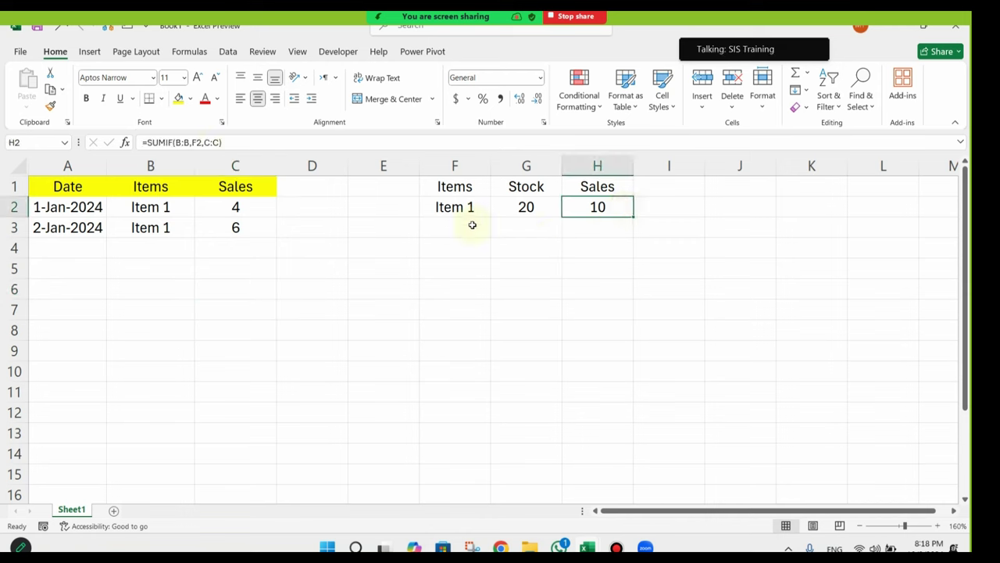
left_click(535, 213)
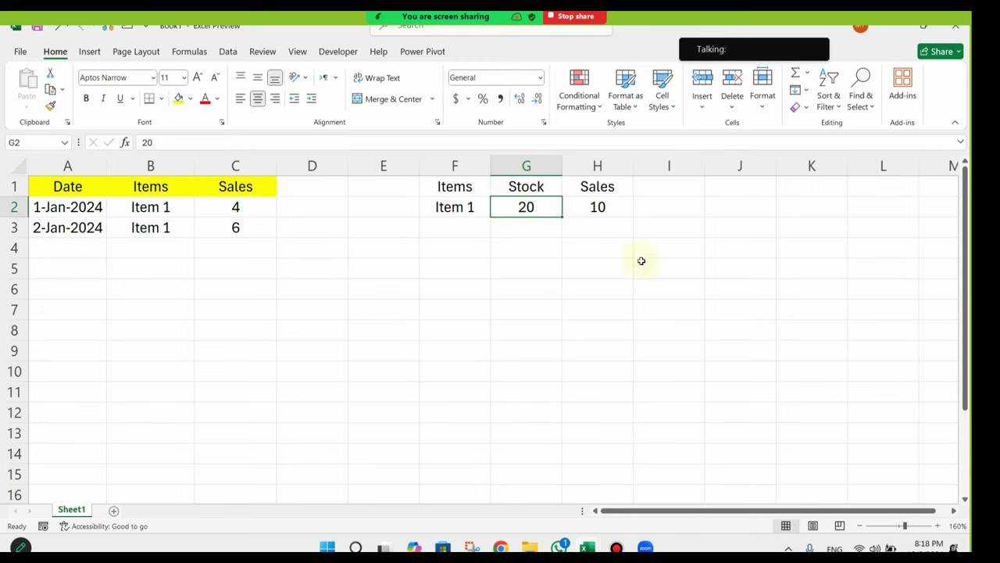
left_click(542, 210)
left_click(671, 208)
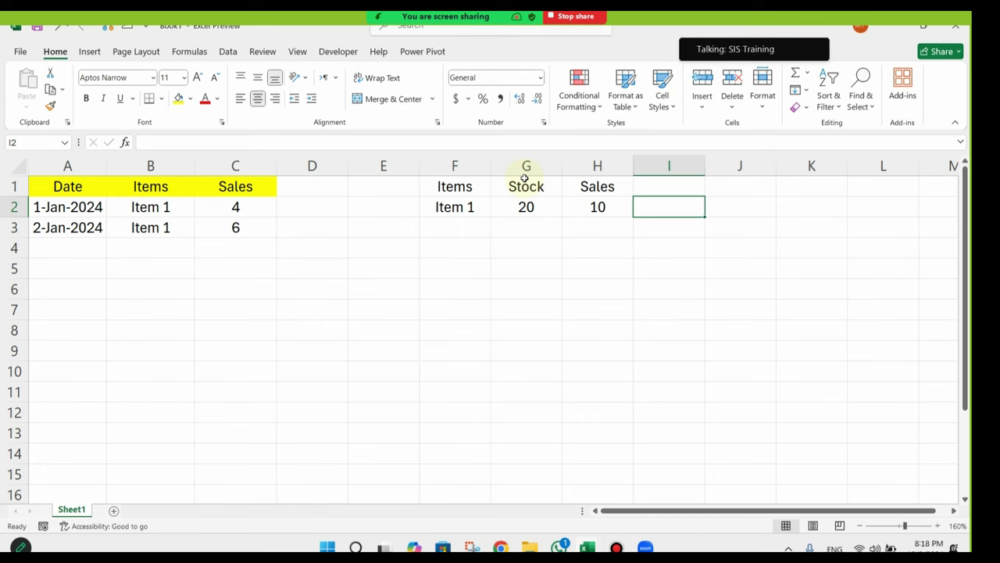
left_click(527, 205)
left_click(661, 202)
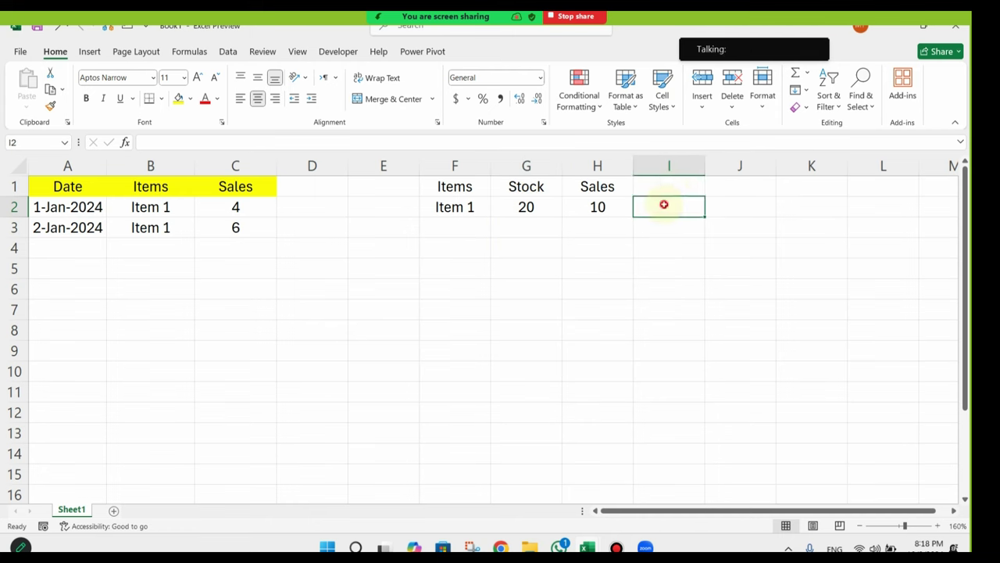
left_click(675, 188)
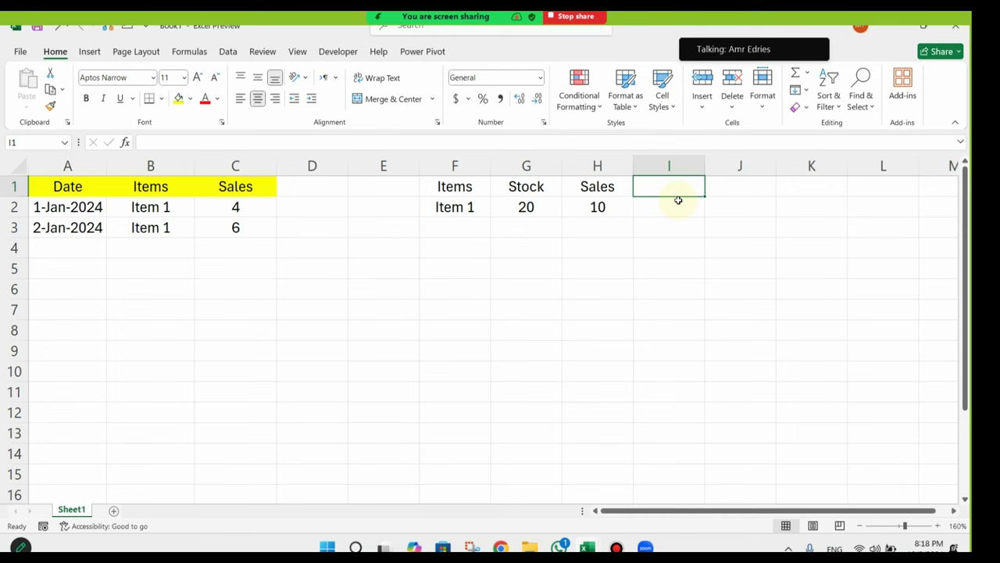
Step: Label I1 with the heading 'Stock Avl'
type("Stoc")
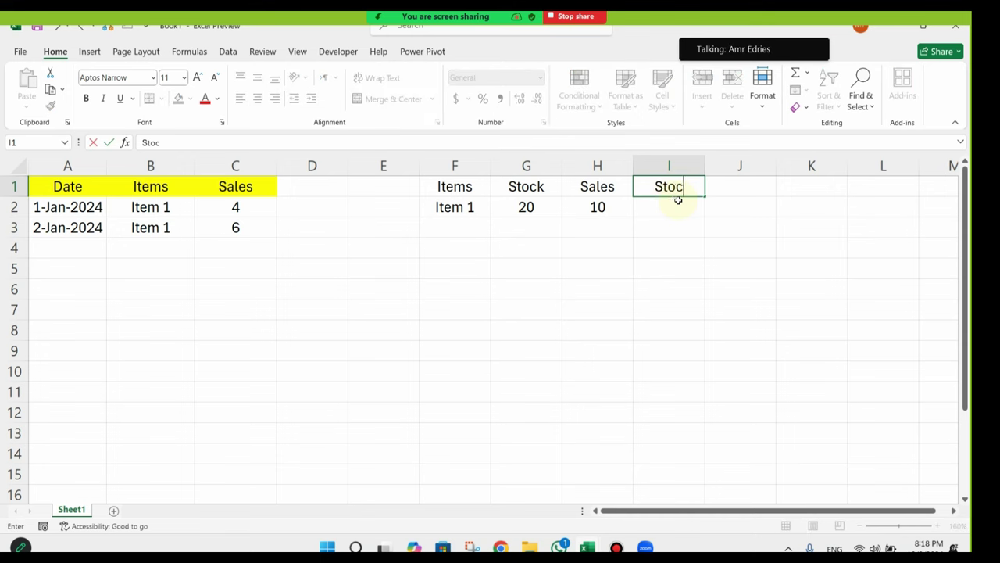
type("k Avial")
type("be")
key("BackSpace")
key("BackSpace")
key("BackSpace")
key("BackSpace")
key("BackSpace")
type("aialabe")
key("Return")
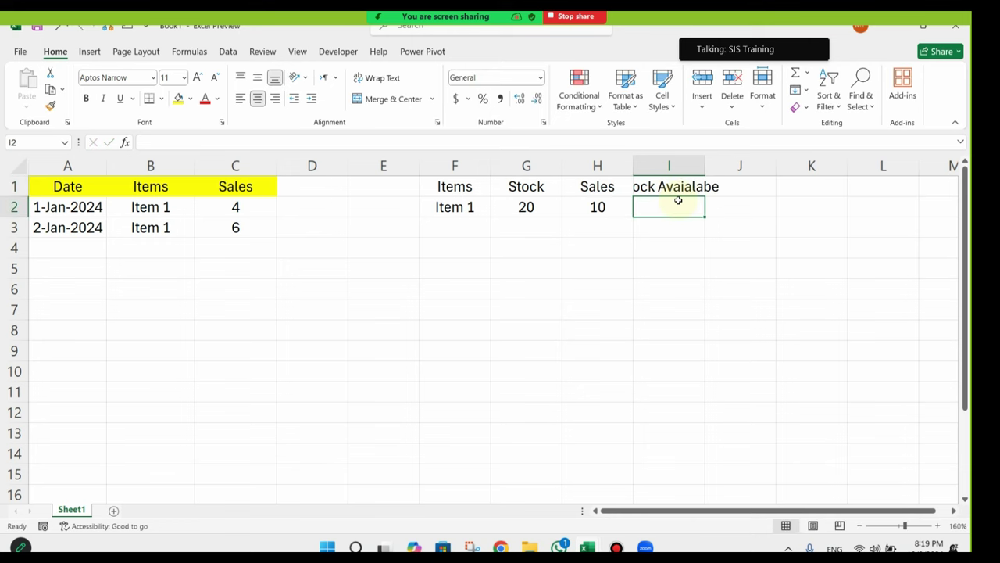
left_click(694, 187)
double_click(646, 188)
double_click(643, 188)
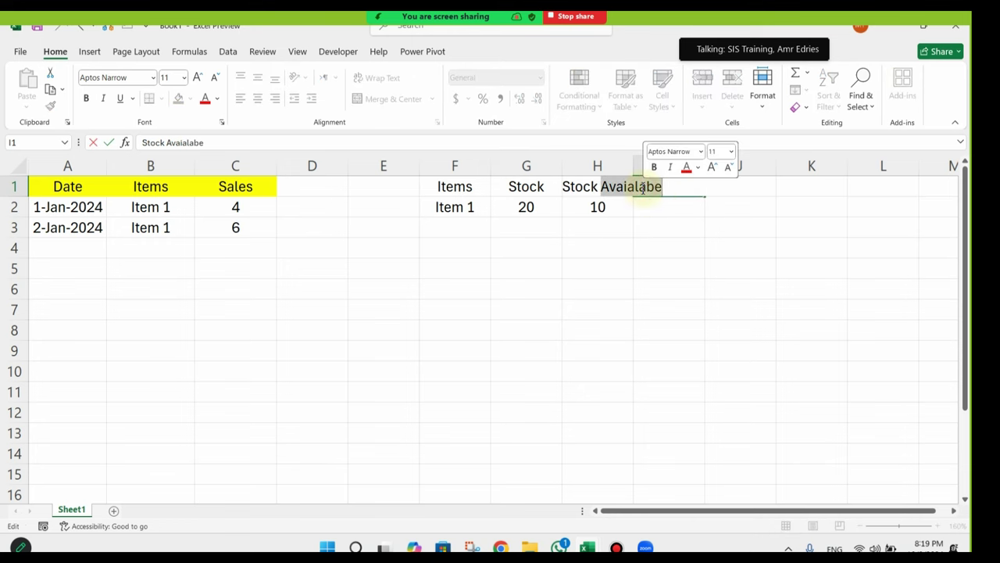
type("Avl")
key("Return")
left_click(669, 188)
Step: Enter =G2-H2 in I2 to show 10 available, and check it against H2's SUMIF
left_click(695, 213)
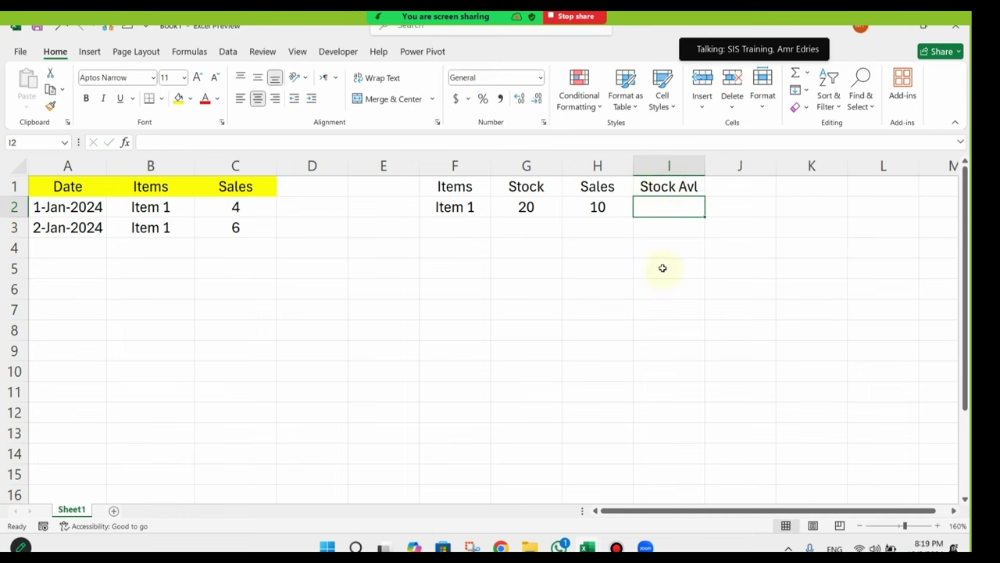
type("=")
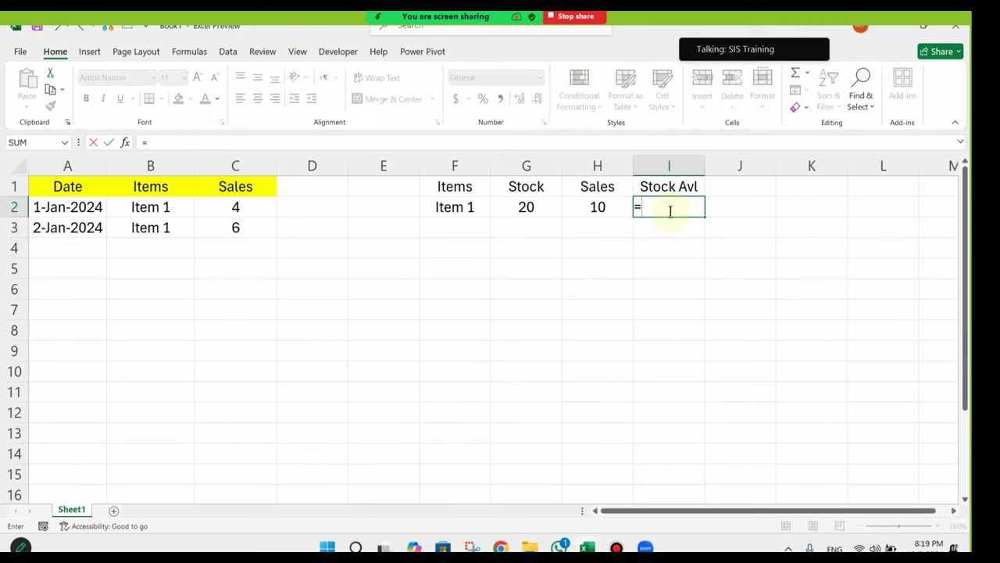
key("Left")
key("Left")
type("-")
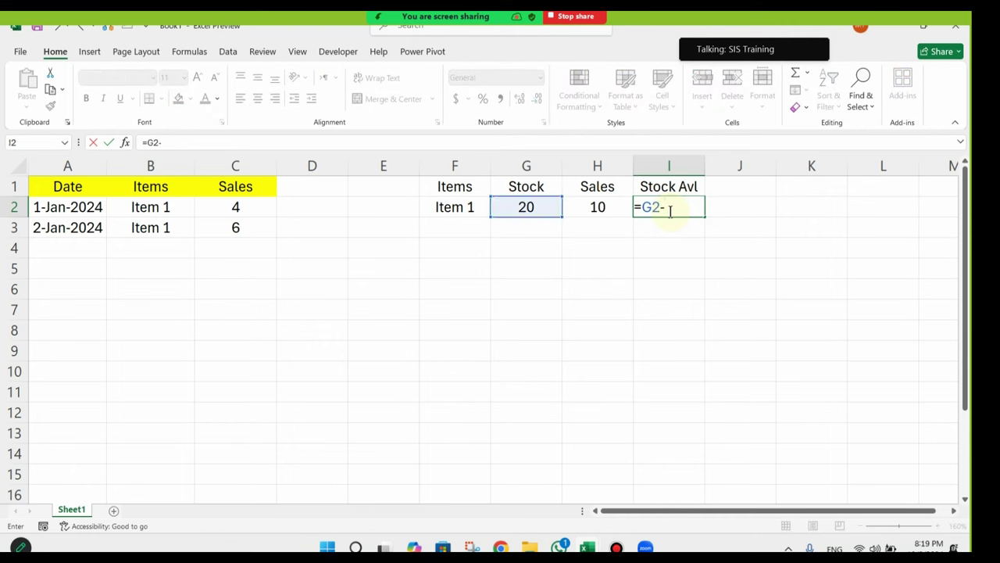
key("Left")
key("Return")
left_click(672, 209)
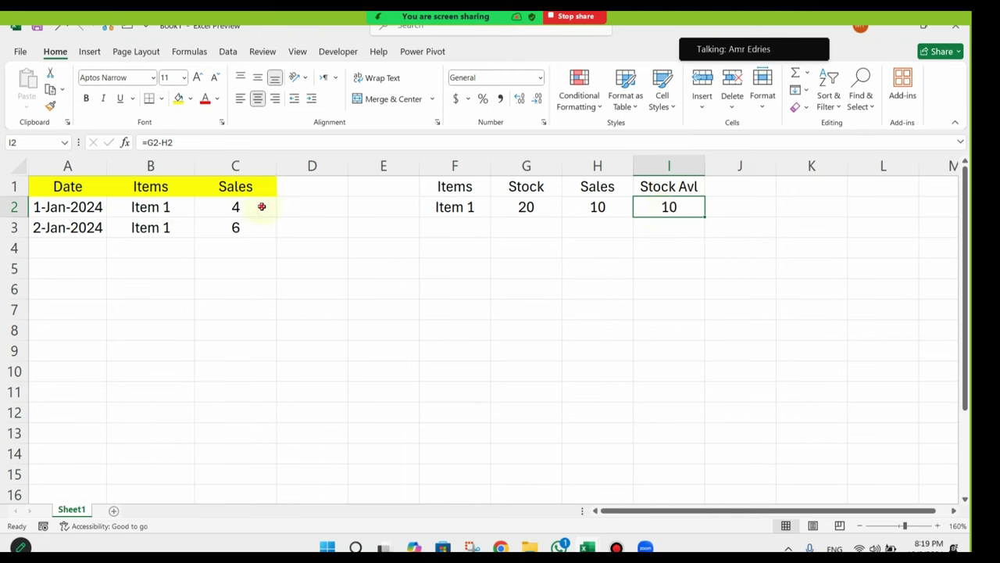
left_click_drag(262, 206, 261, 226)
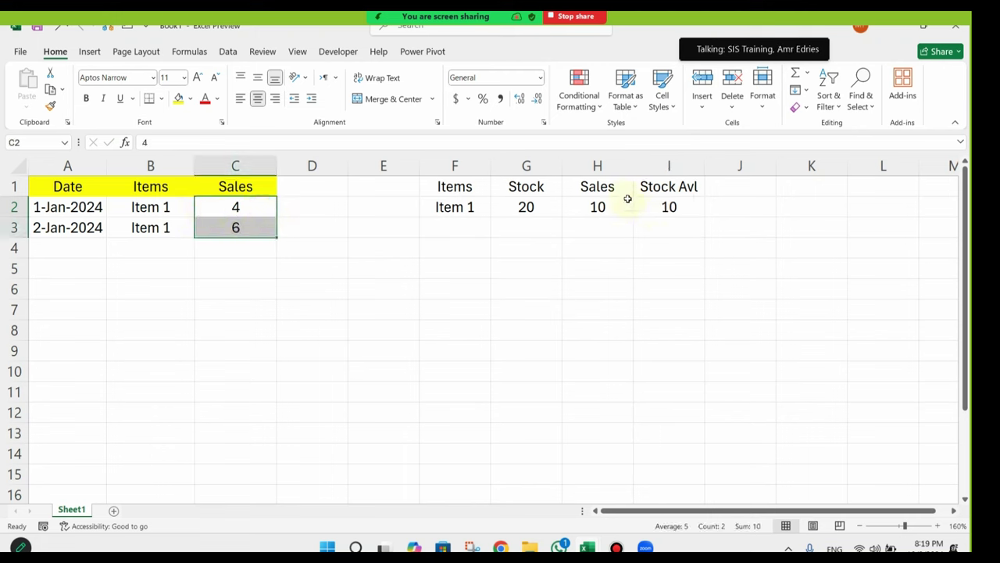
left_click(602, 205)
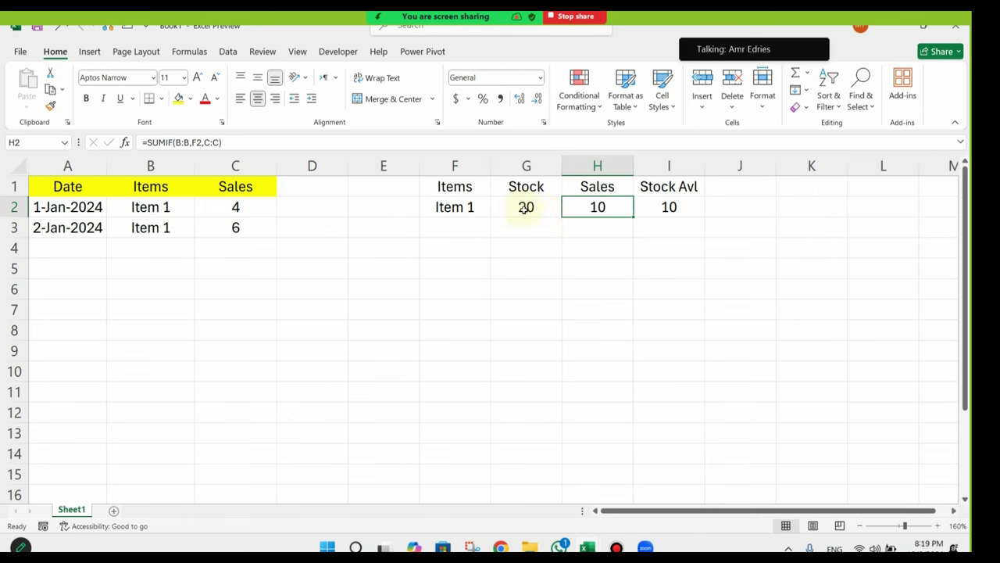
left_click(669, 207)
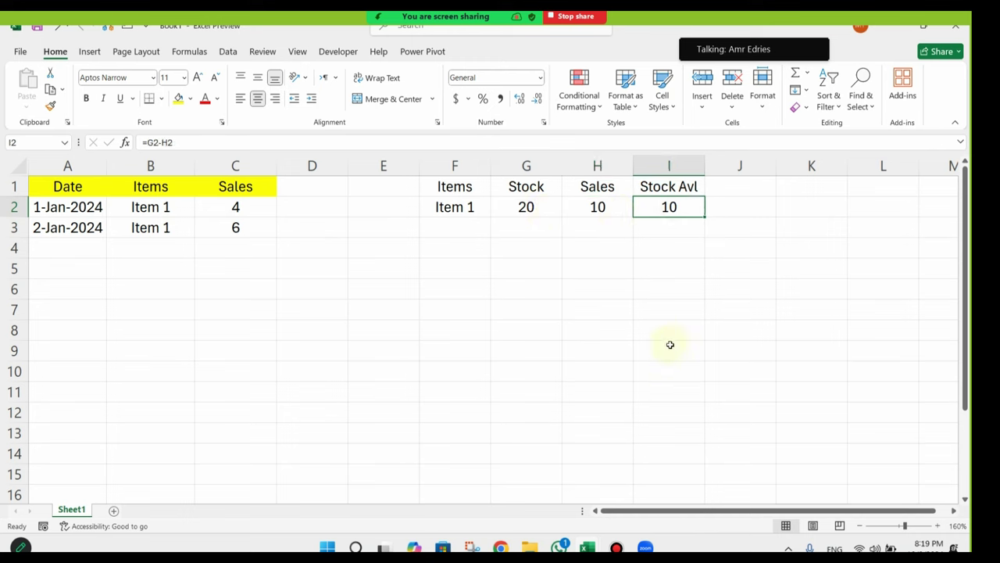
Step: Drag column I wider to fit 'Stock Avl', then review the Item 1 summary values
left_click_drag(708, 169, 729, 170)
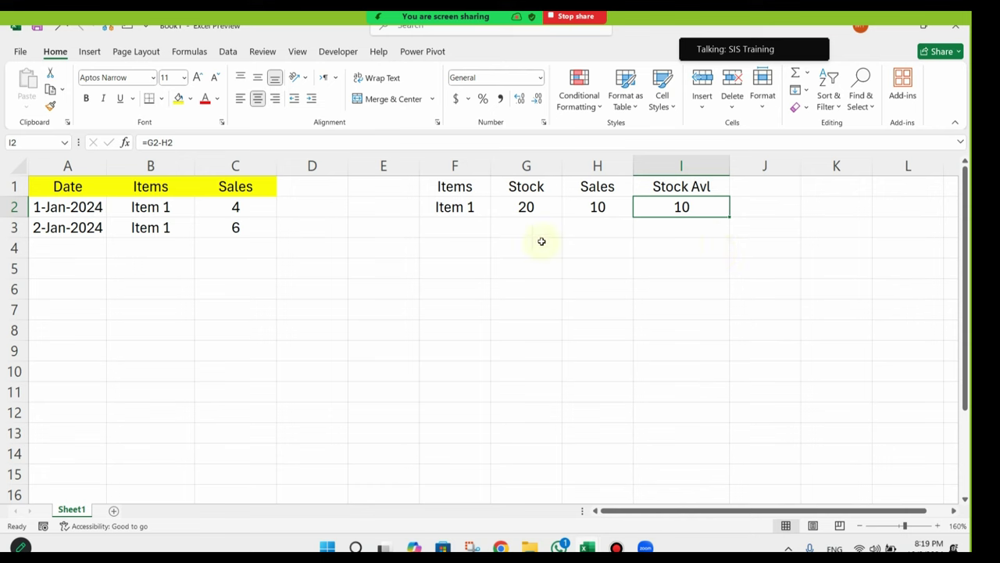
left_click_drag(716, 205, 480, 200)
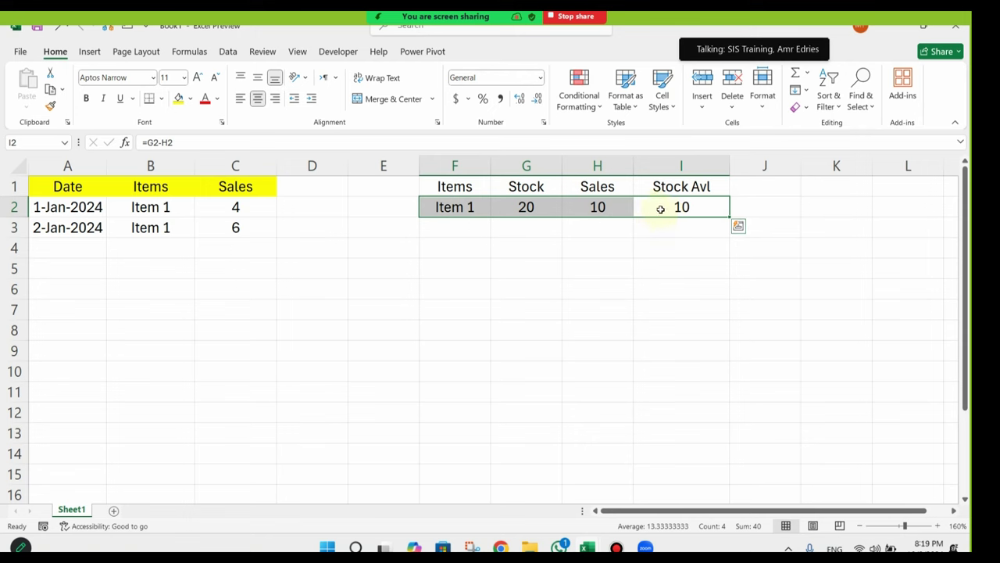
left_click(690, 207)
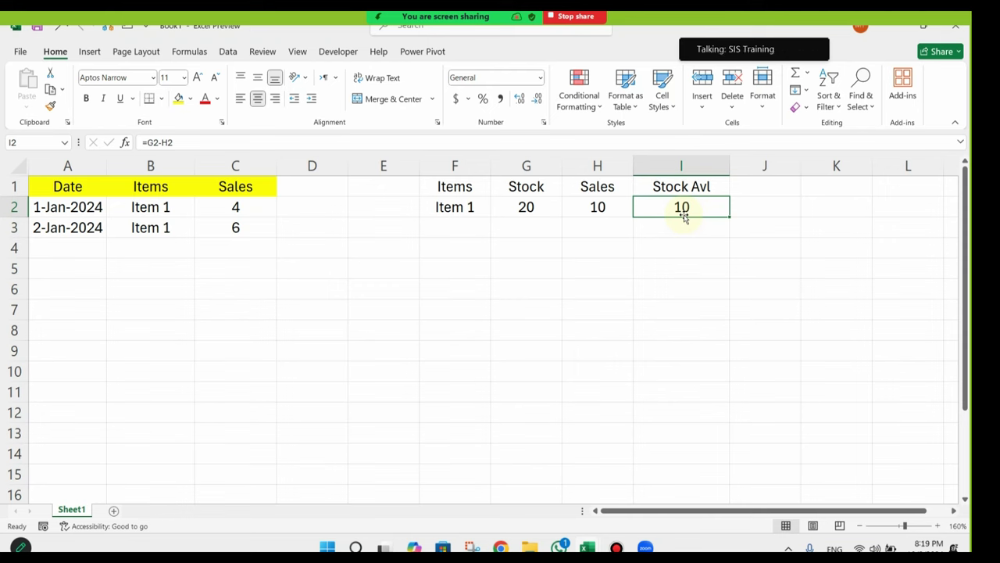
left_click(528, 210)
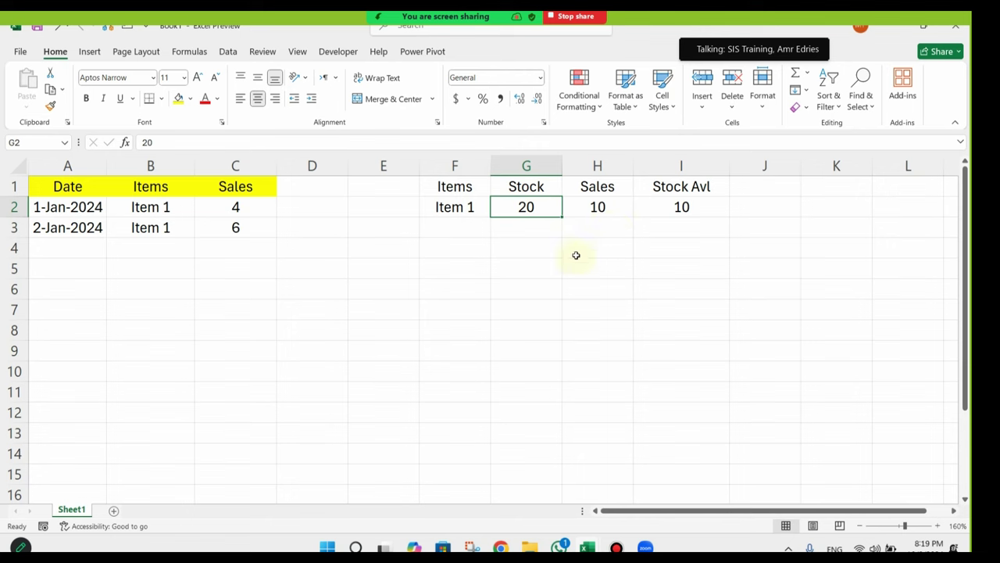
Step: Type the heading Stock in L1
left_click_drag(554, 330, 947, 344)
mouse_move(735, 271)
left_mouse_down()
mouse_move(971, 271)
mouse_move(781, 273)
left_mouse_up()
left_click(551, 231)
left_click(633, 186)
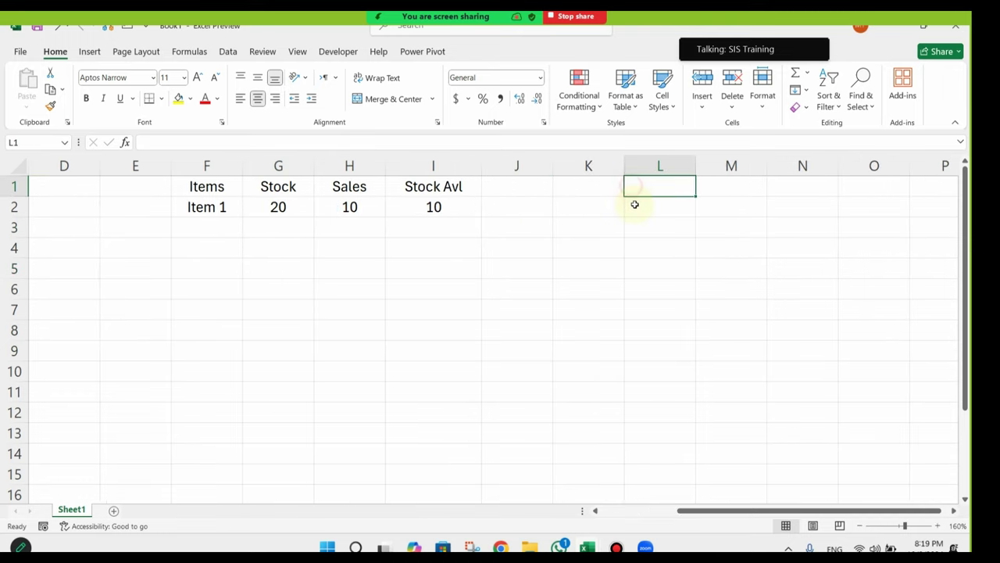
type("Stocl")
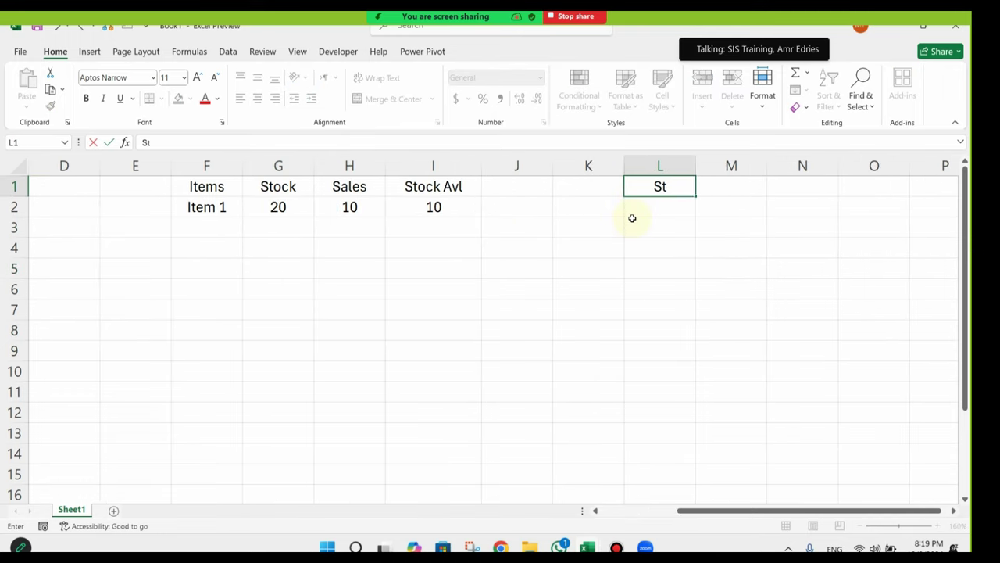
key("BackSpace")
type("k")
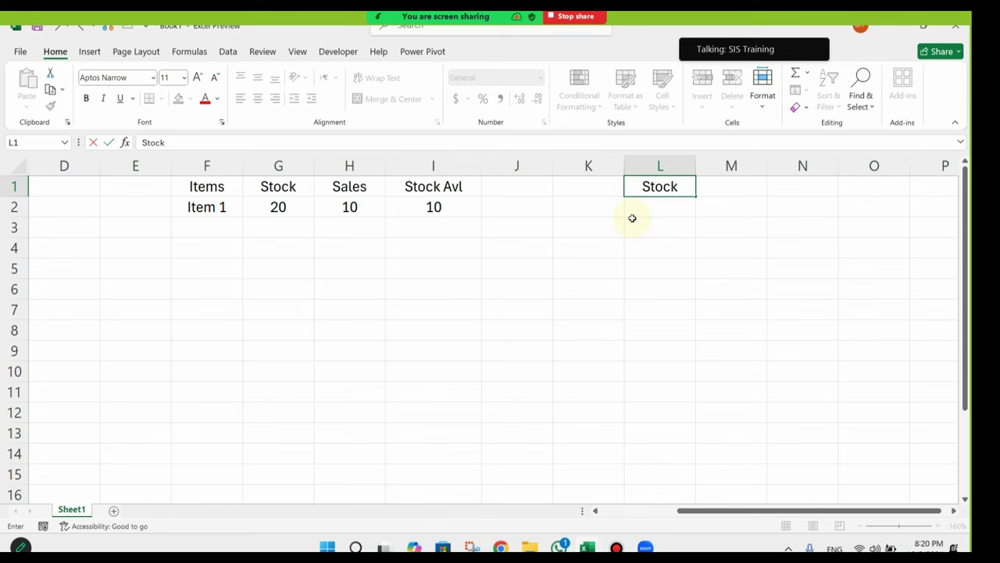
key("Return")
key("Up")
key("Down")
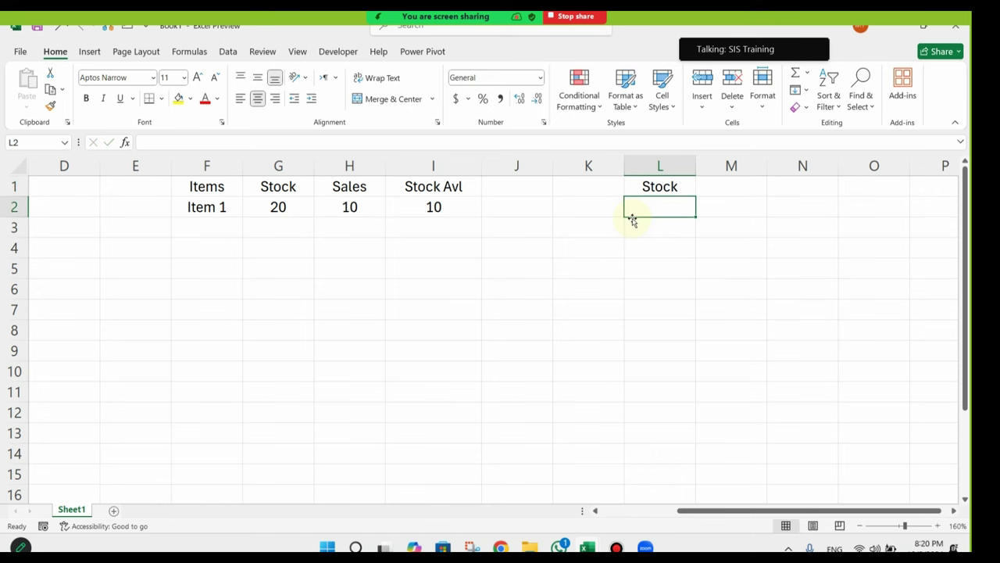
Step: Add the Date heading in K1 with the first date 5/1/2024 below it
left_click(675, 296)
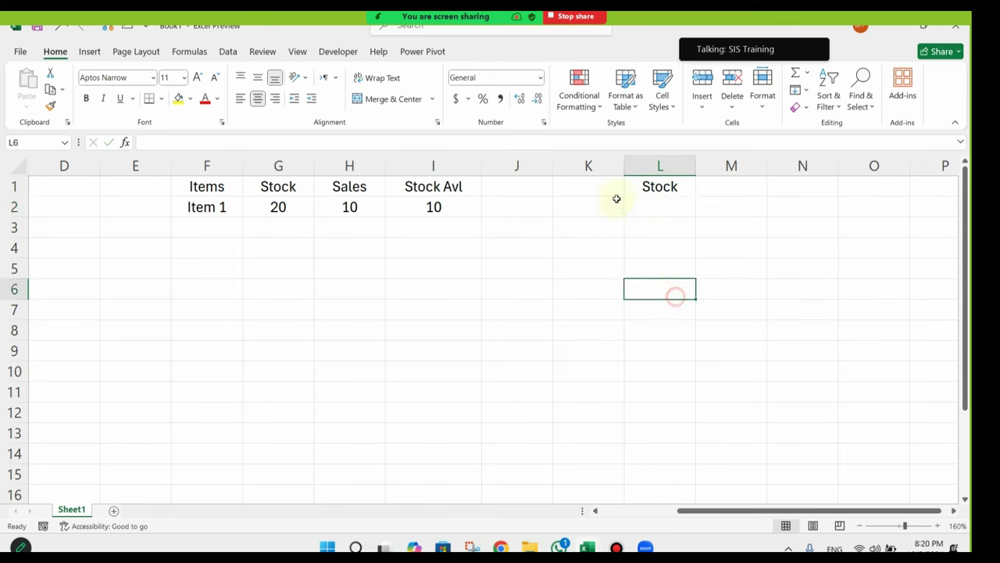
left_click(615, 184)
type("Date")
key("Return")
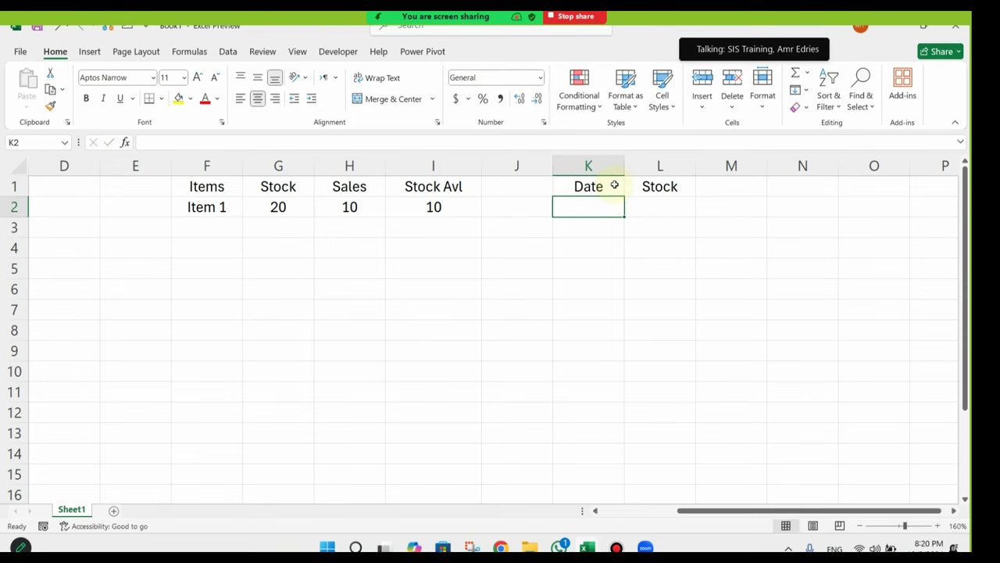
type("5/1/20")
key("Return")
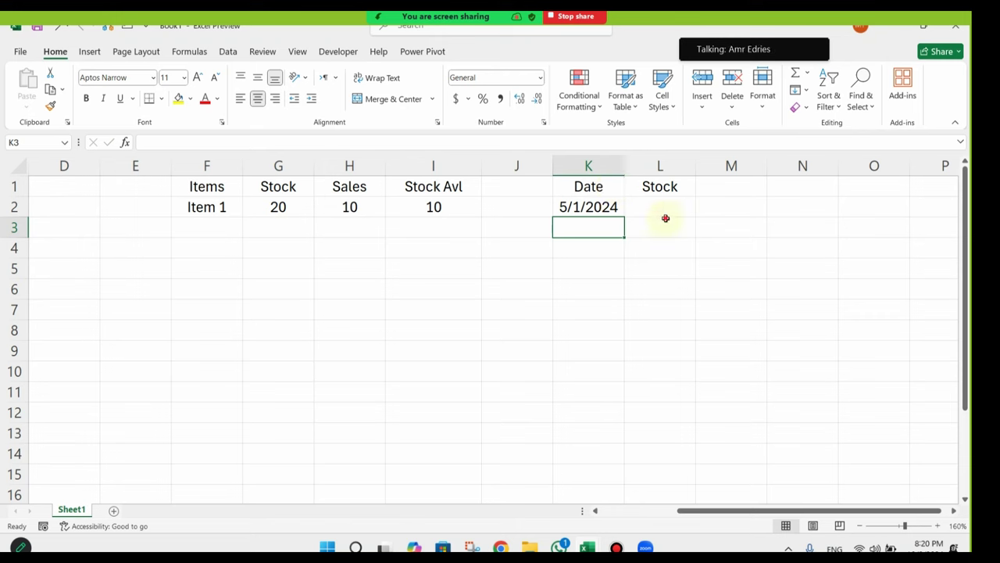
Step: Insert a column before Stock and paste the Items heading and Item 1 into L1:L2
left_click(666, 204)
left_click(674, 164)
right_click(677, 163)
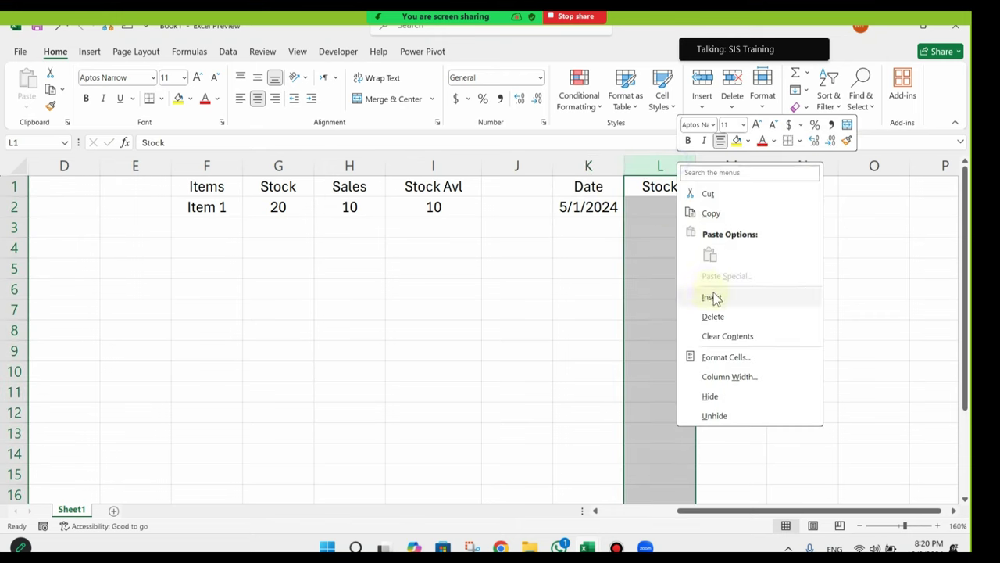
left_click(713, 297)
left_click(200, 206)
key("ctrl+c")
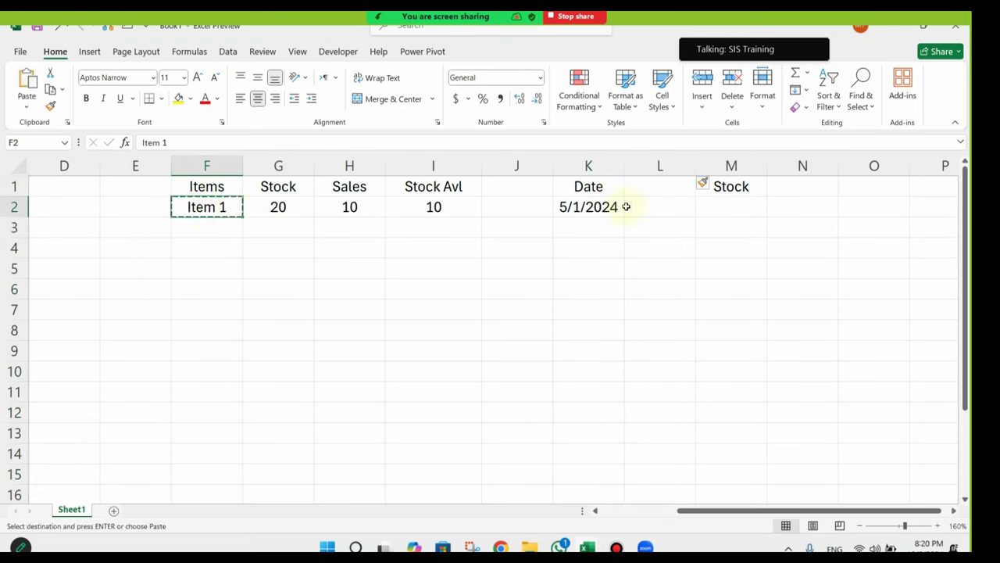
left_click_drag(241, 187, 230, 205)
key("ctrl+c")
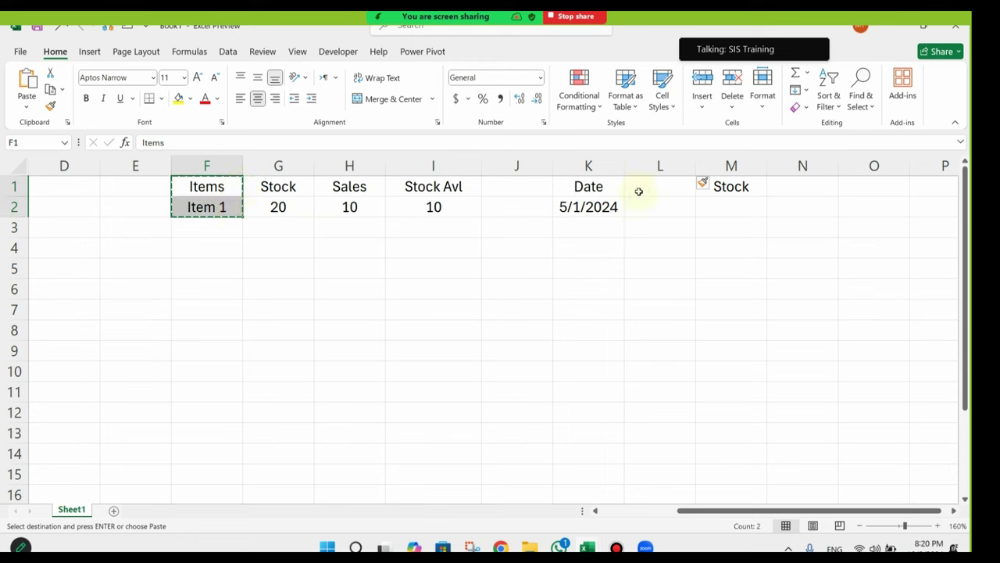
left_click(660, 188)
key("ctrl+v")
Step: Enter stock amount 5 in M2 and the date 6/2/2024 in K3
left_click(721, 205)
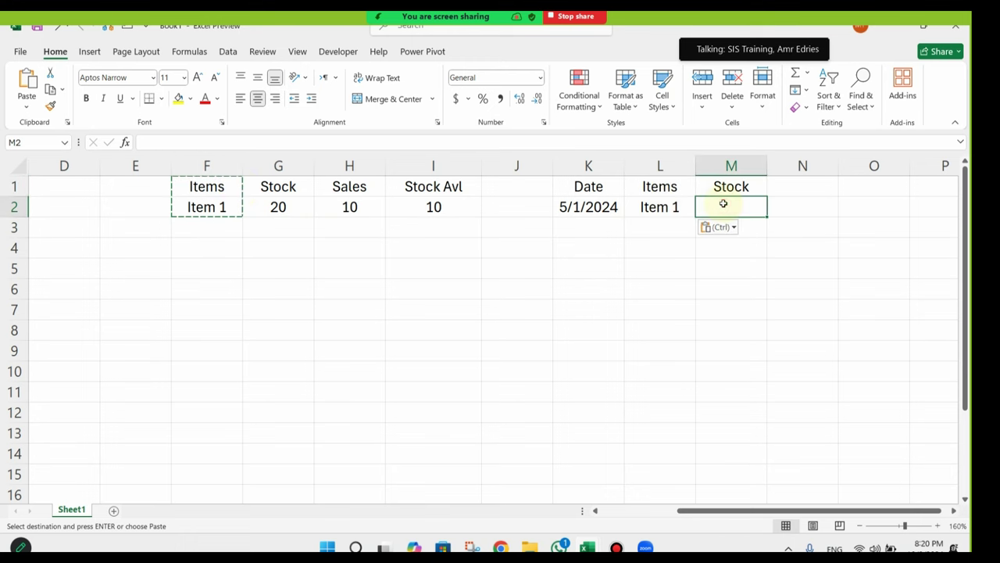
type("5")
key("Return")
left_click(569, 235)
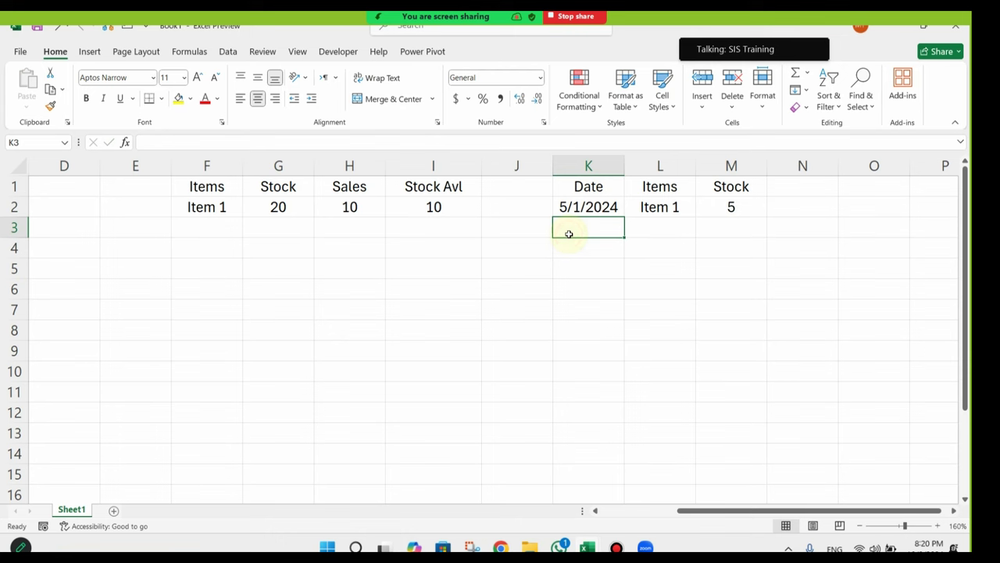
type("6/2/2024")
key("Return")
Step: Copy Item 1 into L3 and enter stock amount 10 in M3
left_click(668, 208)
key("ctrl+c")
left_click(685, 231)
key("ctrl+v")
left_click(716, 225)
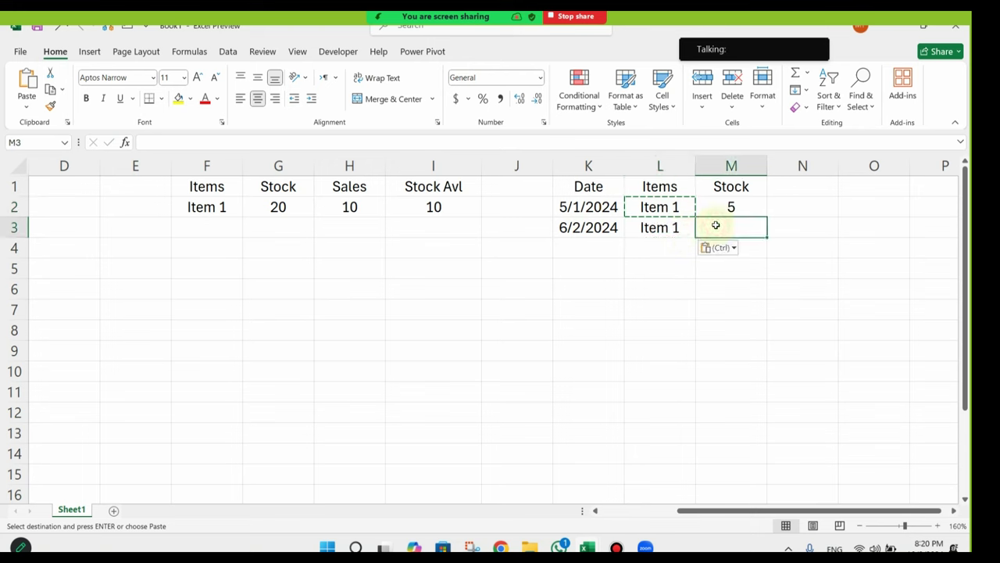
type("10")
key("Return")
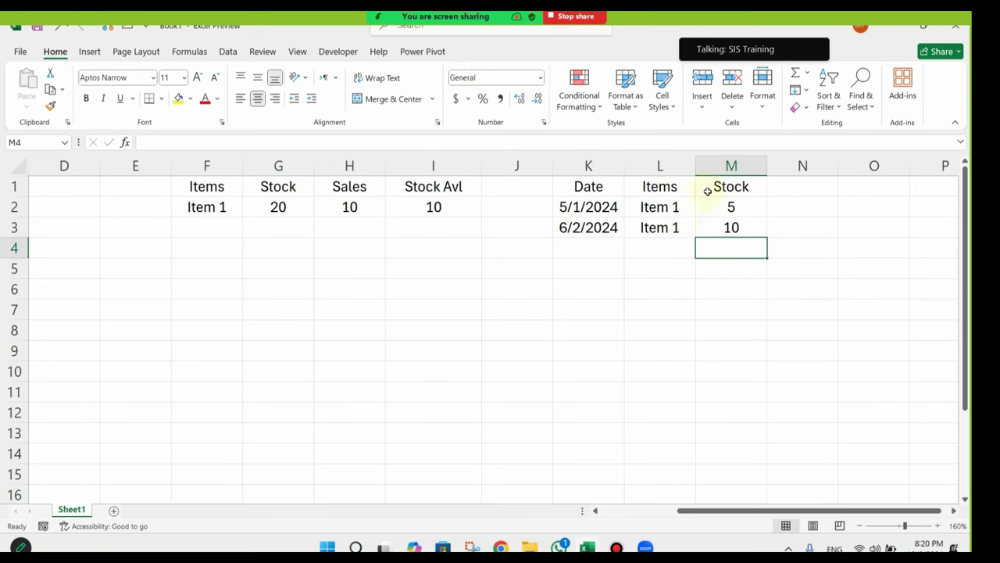
left_click(602, 206)
left_click(664, 206)
Step: Review the two stock log rows in K2:M3
left_click(607, 206)
left_click_drag(593, 207, 734, 207)
left_click(579, 226)
left_click_drag(579, 226, 732, 206)
left_click(562, 206)
left_click_drag(603, 269, 156, 288)
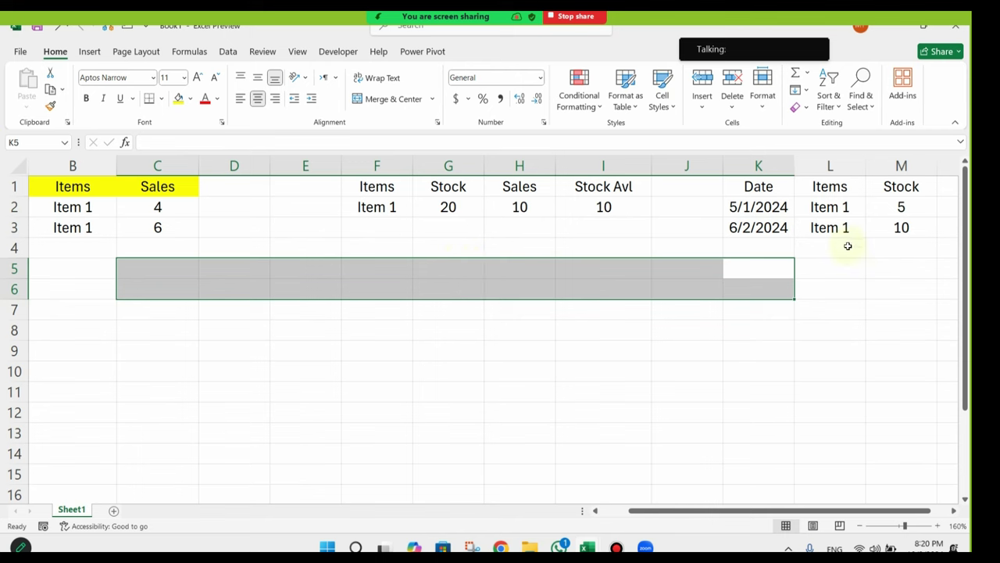
Step: Start a SUMIF formula in G2 over the fixed value 20
left_click(451, 207)
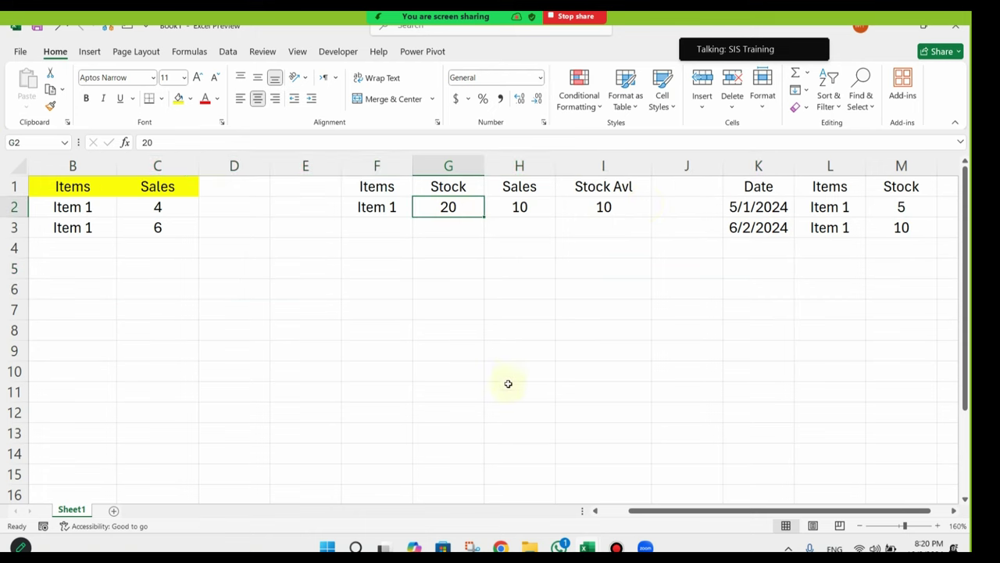
type("=sumi")
key("Tab")
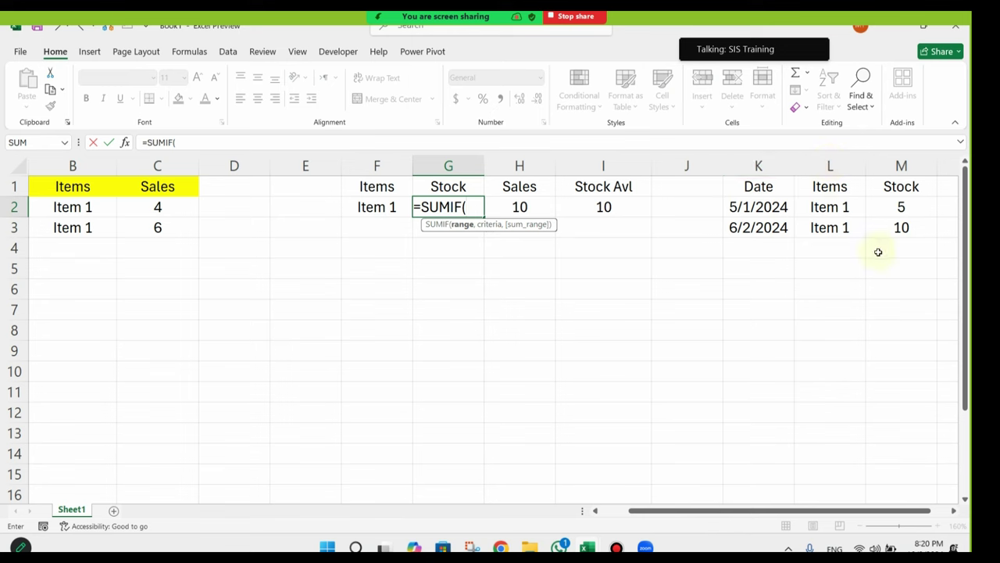
Step: Complete G2 as =SUMIF(L:L,F2,M:M), totalling Item 1's stock to 15
left_click(831, 165)
type(",")
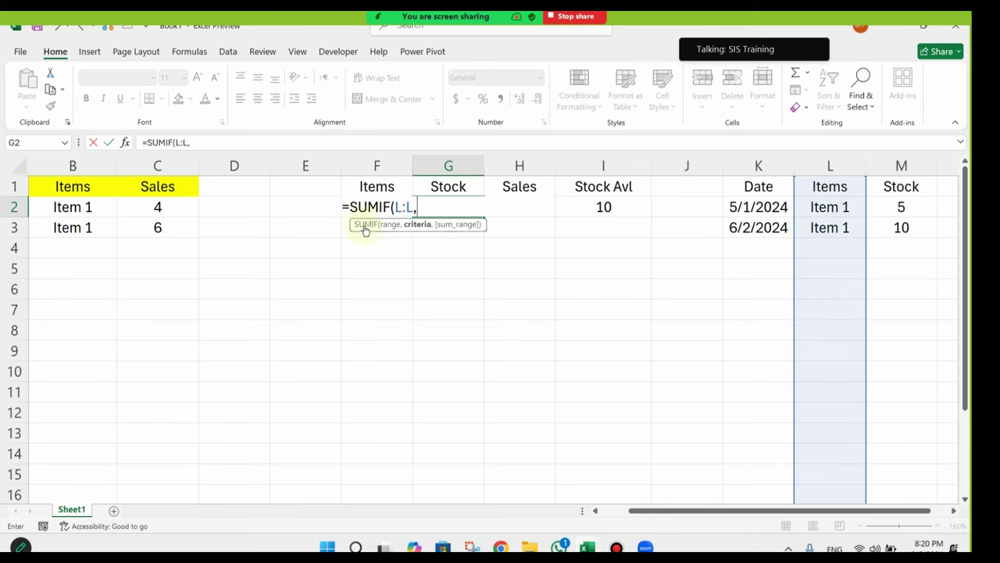
left_click(317, 208)
key("Right")
type(",")
left_click(901, 163)
key("Return")
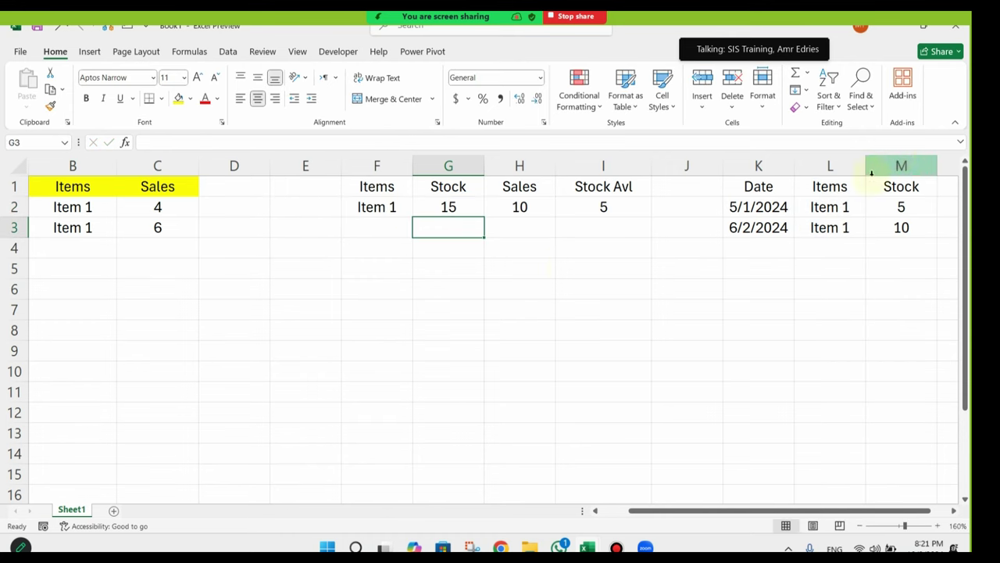
Step: Check the 15 total against the stock amounts and fill G2 yellow
left_click(506, 270)
left_click(465, 205)
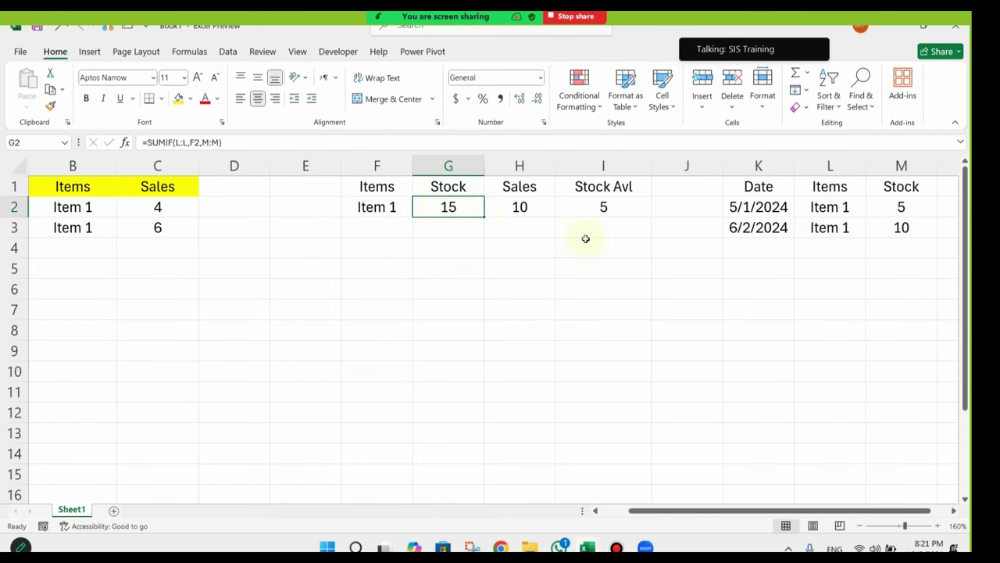
left_click_drag(904, 202, 904, 227)
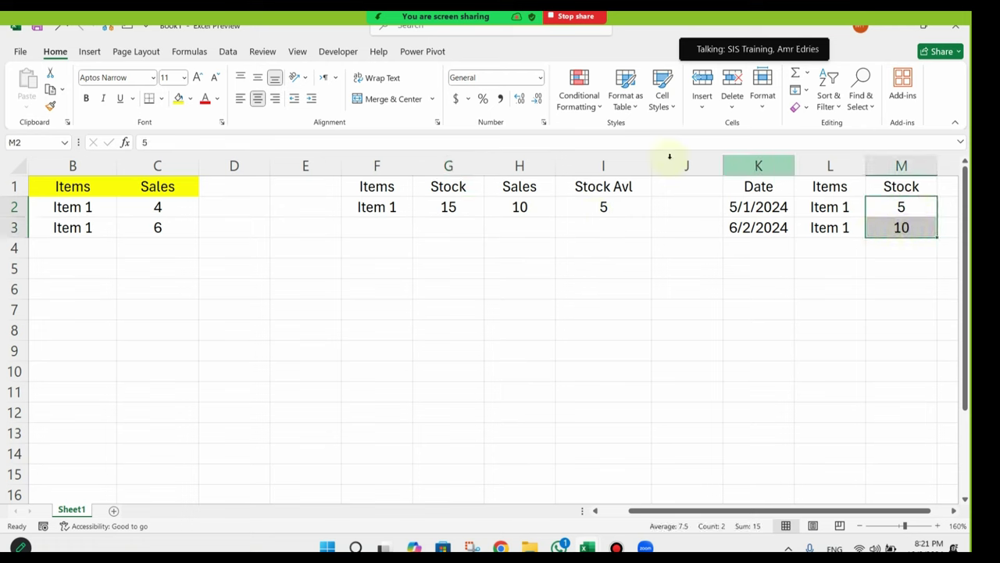
left_click(858, 230)
left_click(449, 211)
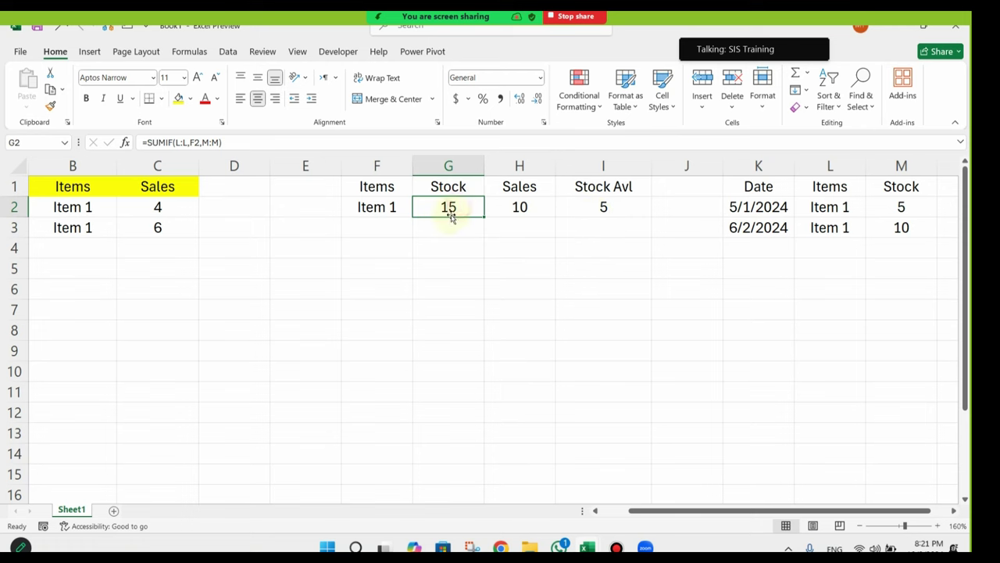
left_click(178, 98)
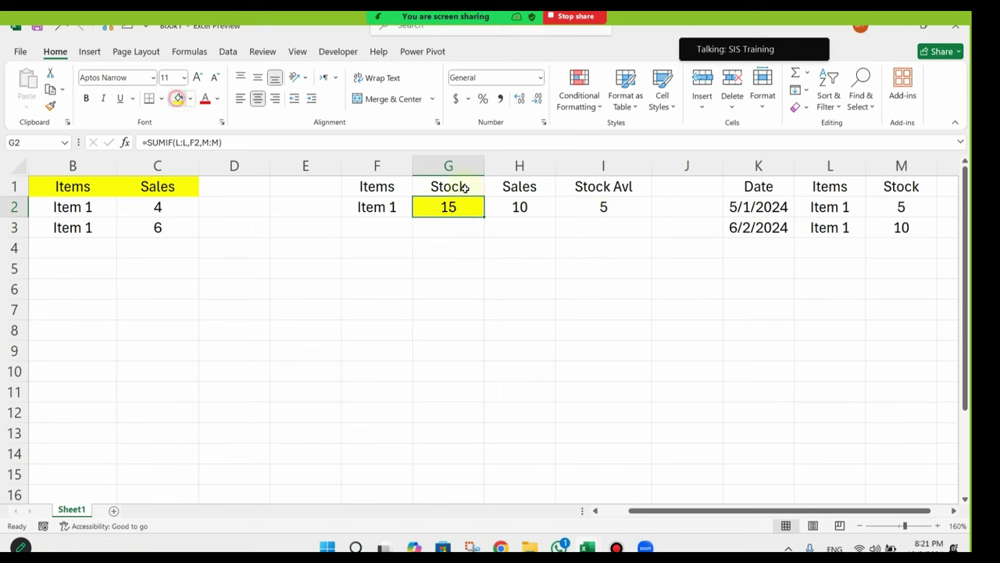
Step: Copy Item 1 from L3 into L4 to begin a third stock log row
left_click(847, 235)
left_click(852, 228)
key("ctrl+c")
left_click(849, 248)
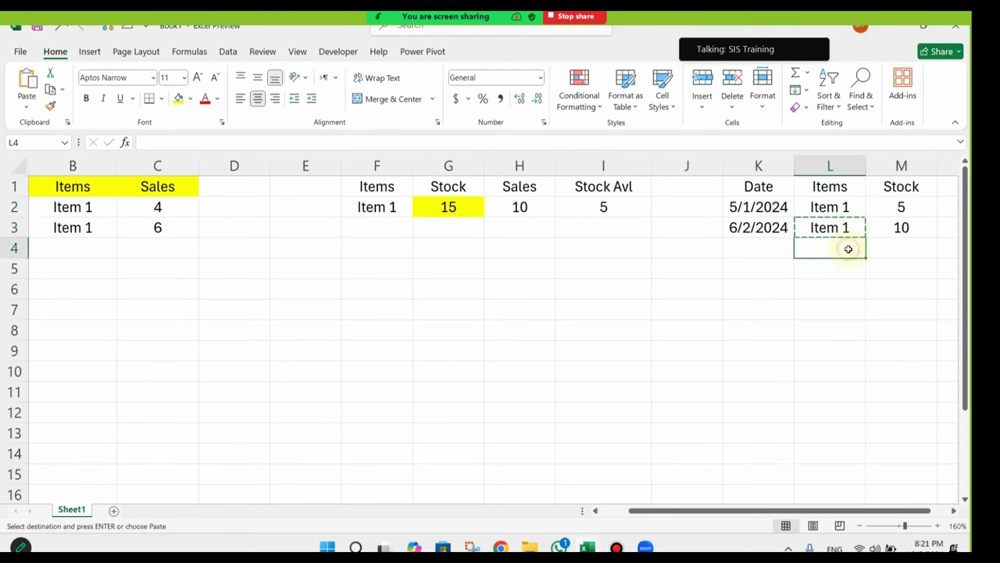
key("ctrl+v")
left_click(730, 248)
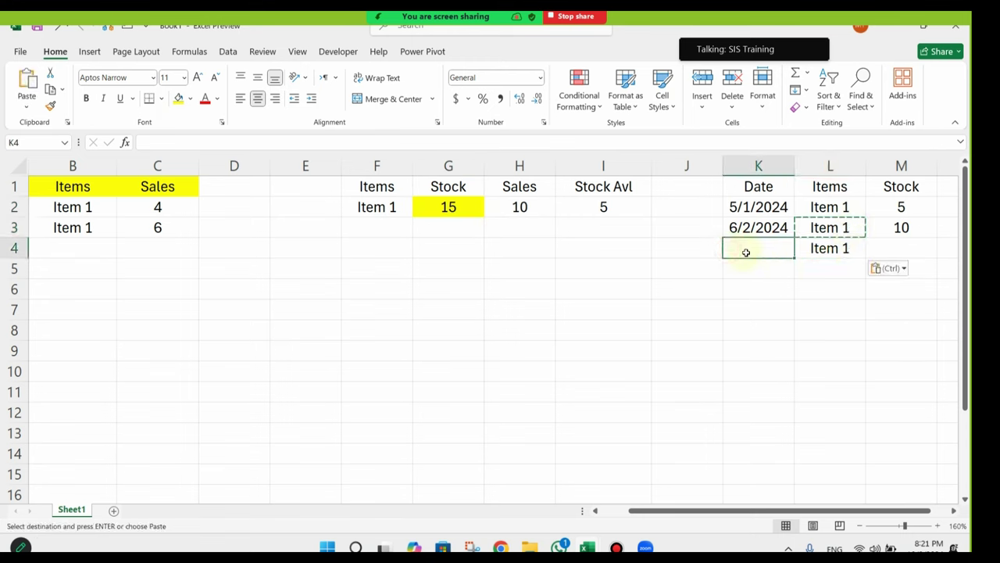
Step: Log 1/3/2024 with stock 20 in row 4, then confirm G2 shows 35 and I2 25
type("1/3")
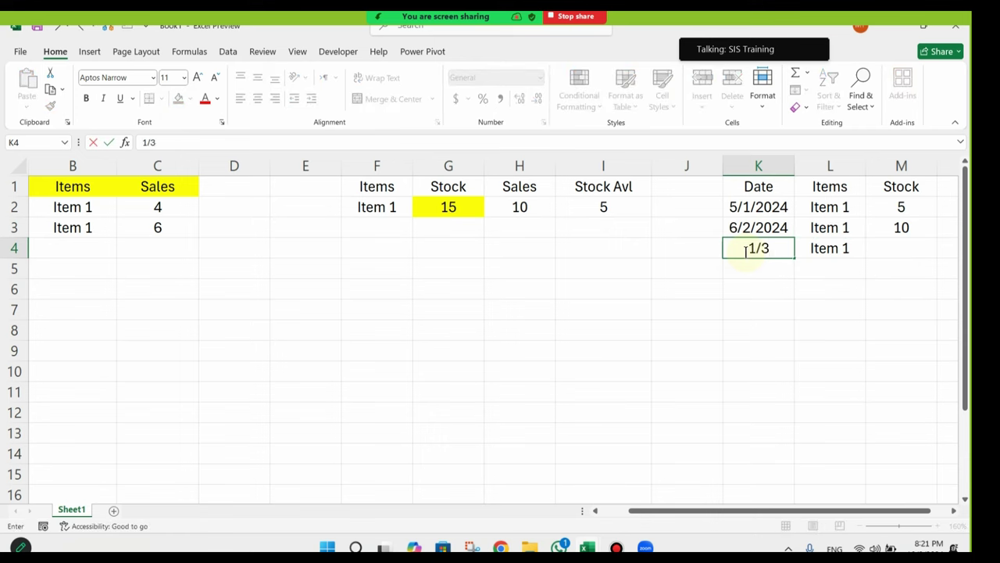
type("/2024")
key("Tab")
key("Tab")
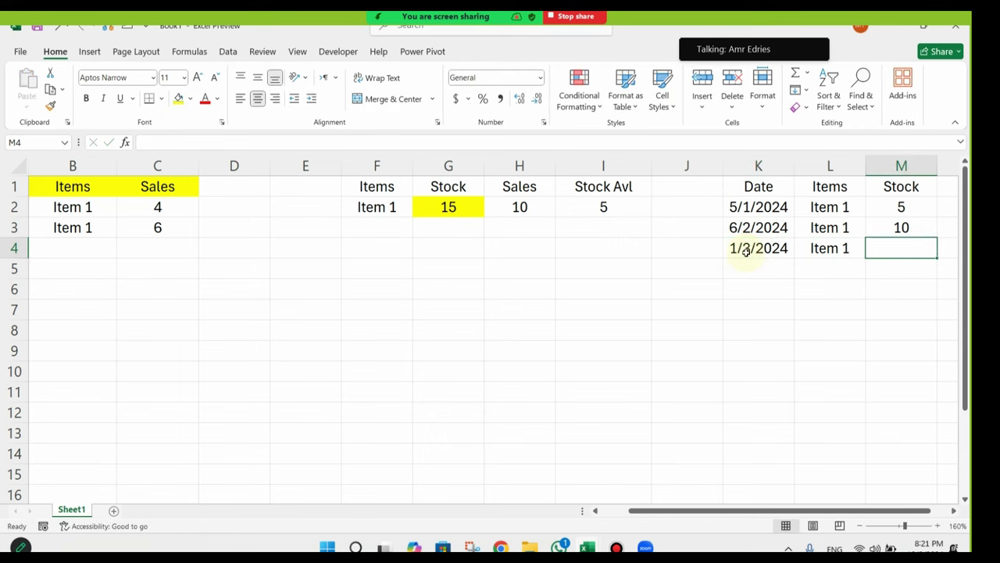
type("20")
key("Return")
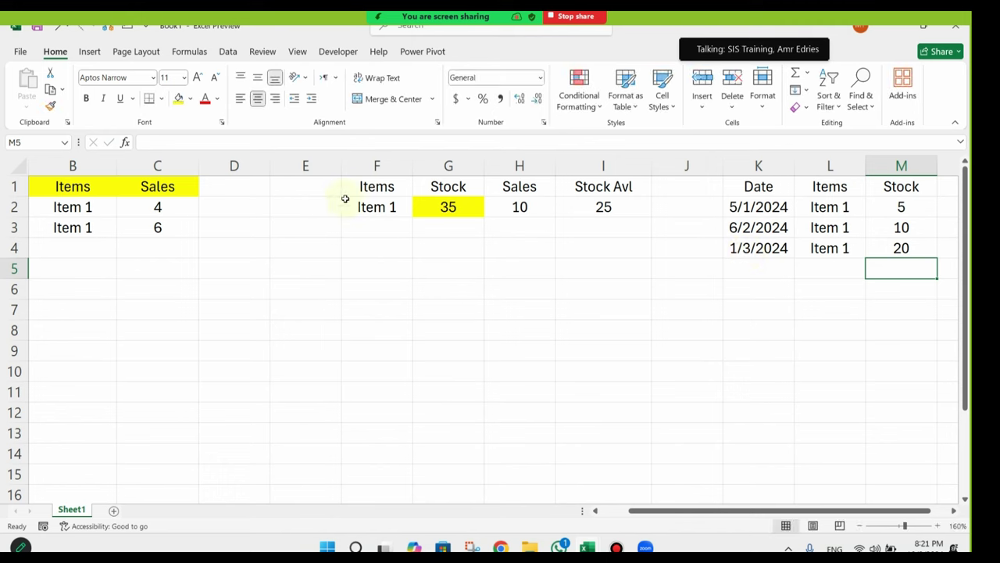
left_click(440, 206)
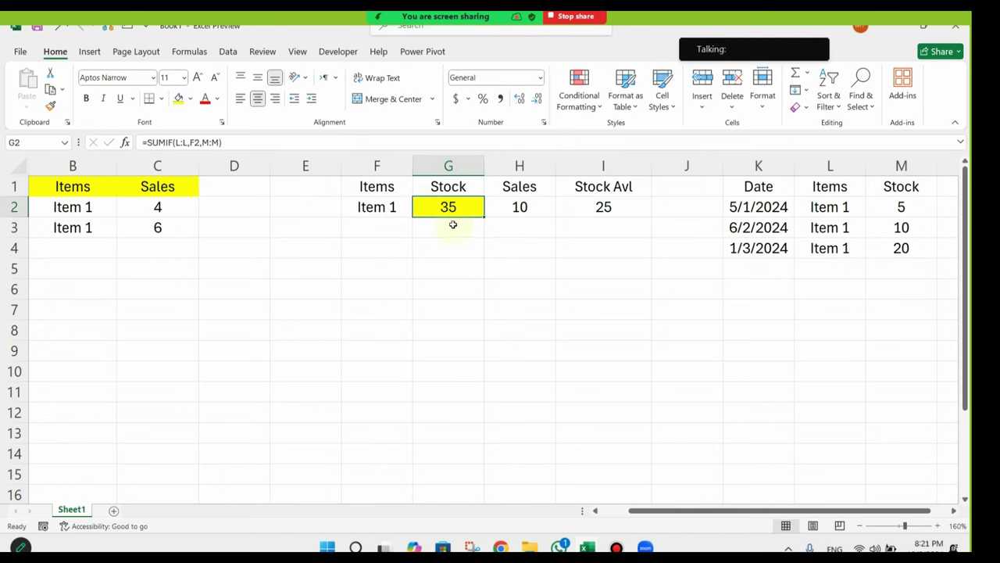
left_click(594, 214)
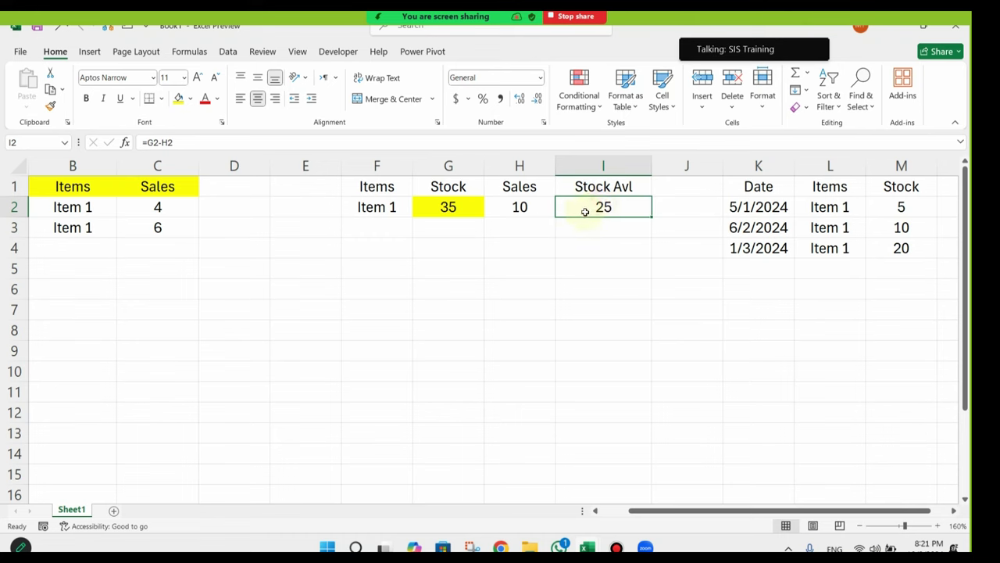
Step: Check H2's Sales formula and select the summary table F1:I3
left_click(516, 209)
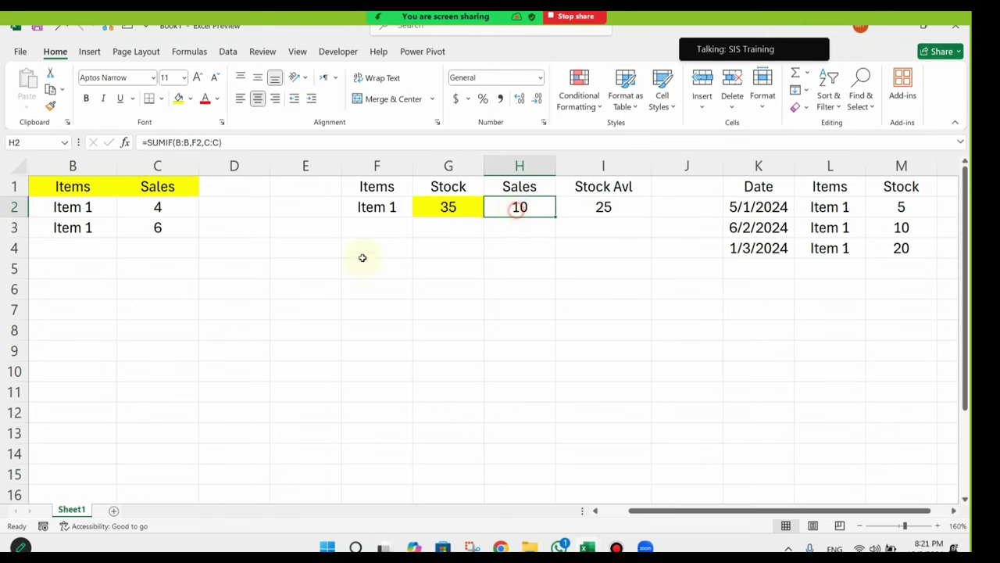
scroll(201, 221, "left", 1)
left_click_drag(234, 207, 236, 228)
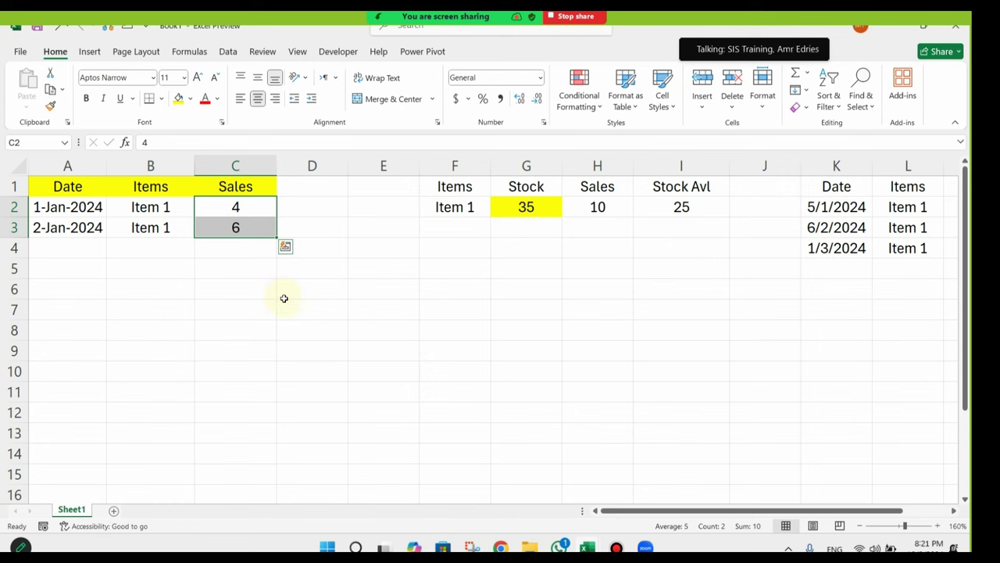
left_click_drag(607, 292, 969, 313)
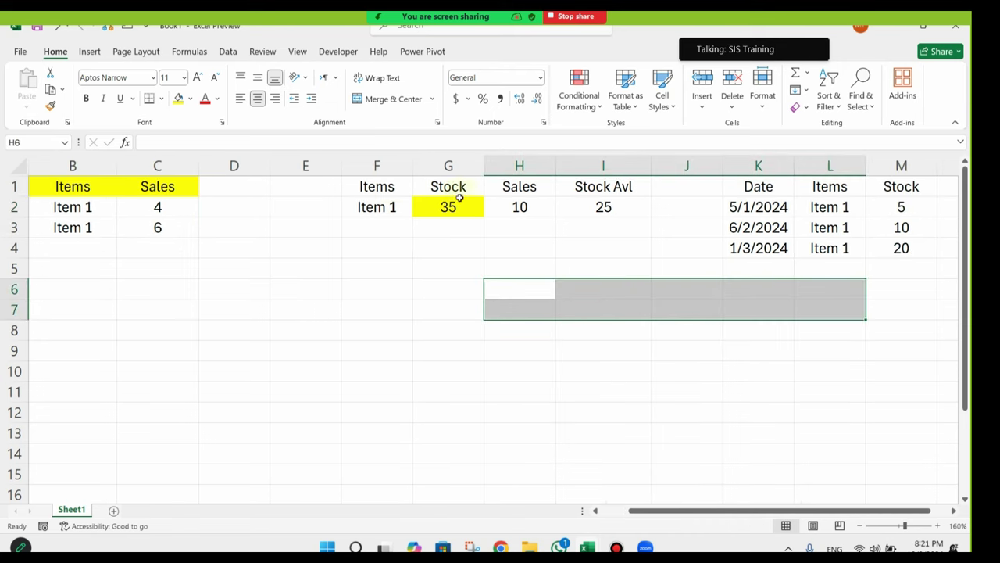
left_click_drag(383, 185, 449, 186)
left_click_drag(519, 186, 630, 328)
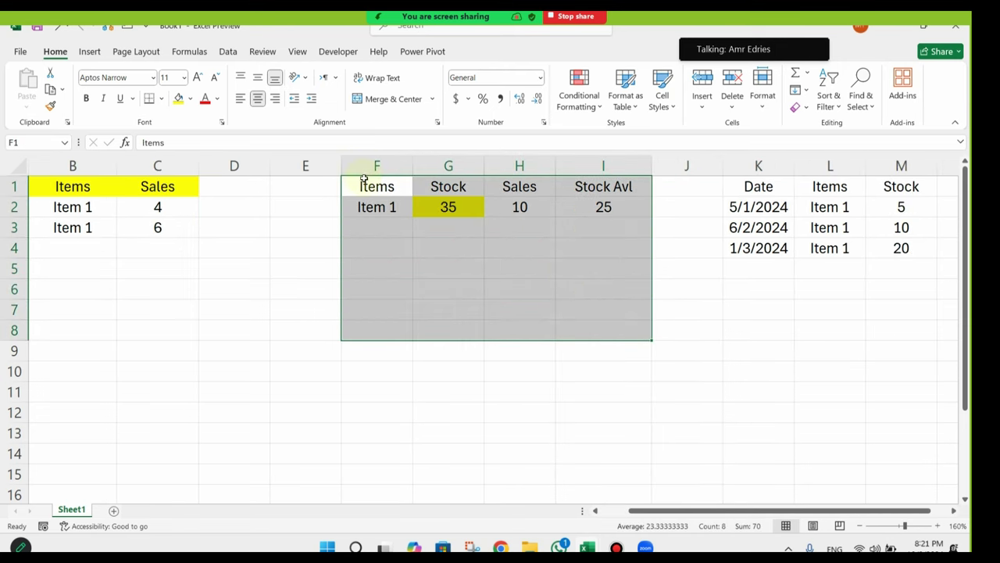
left_click_drag(364, 179, 461, 208)
left_click_drag(562, 219, 562, 219)
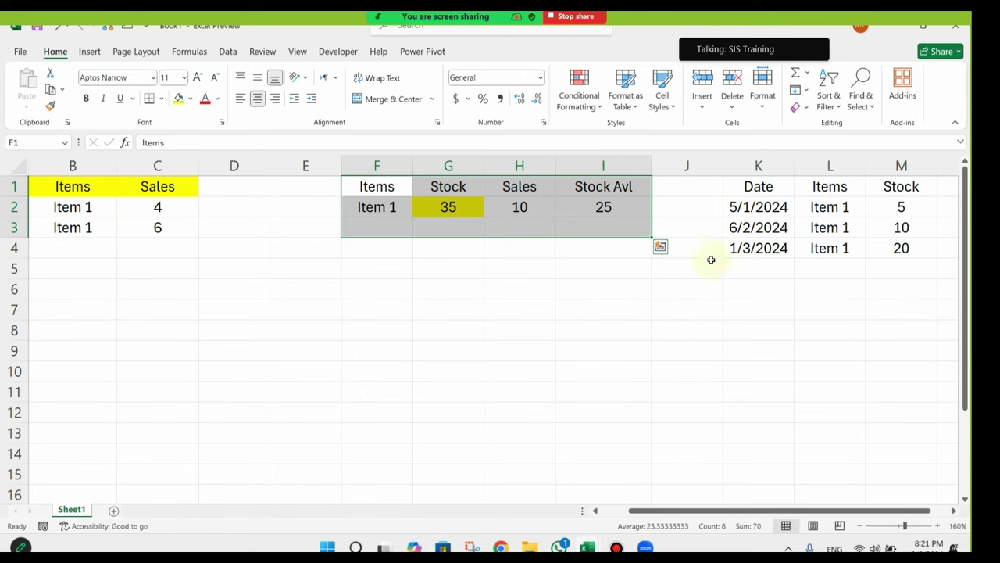
Step: Insert a blank column at J, pushing the stock records one column right
left_click(717, 304)
right_click(689, 165)
left_click(735, 305)
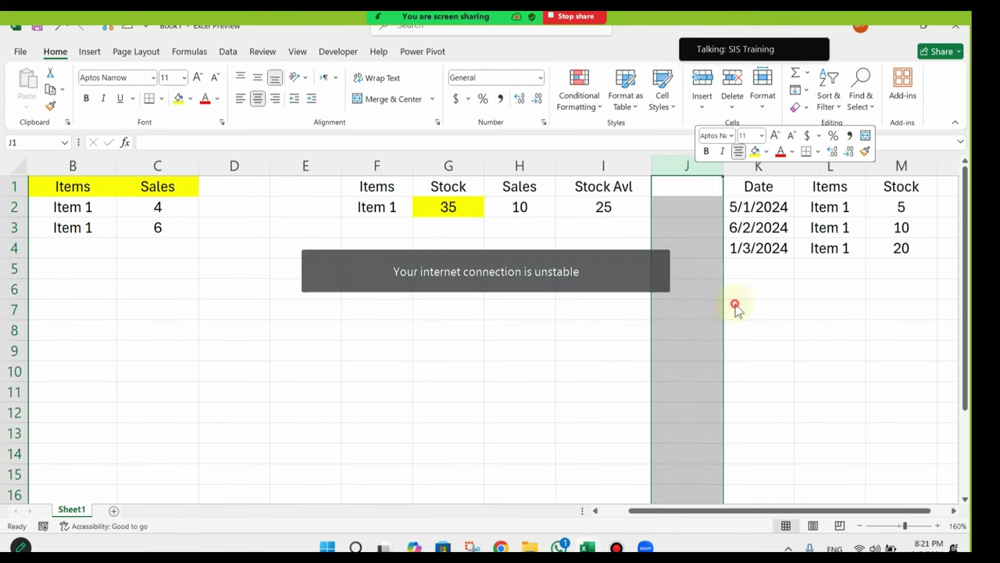
left_click(719, 268)
left_click(244, 269)
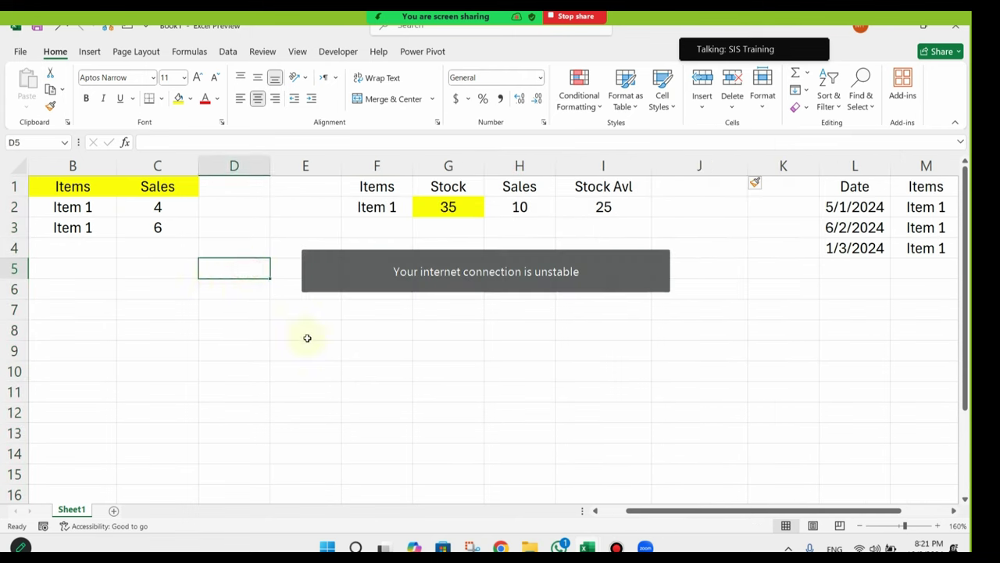
left_click_drag(157, 186, 87, 322)
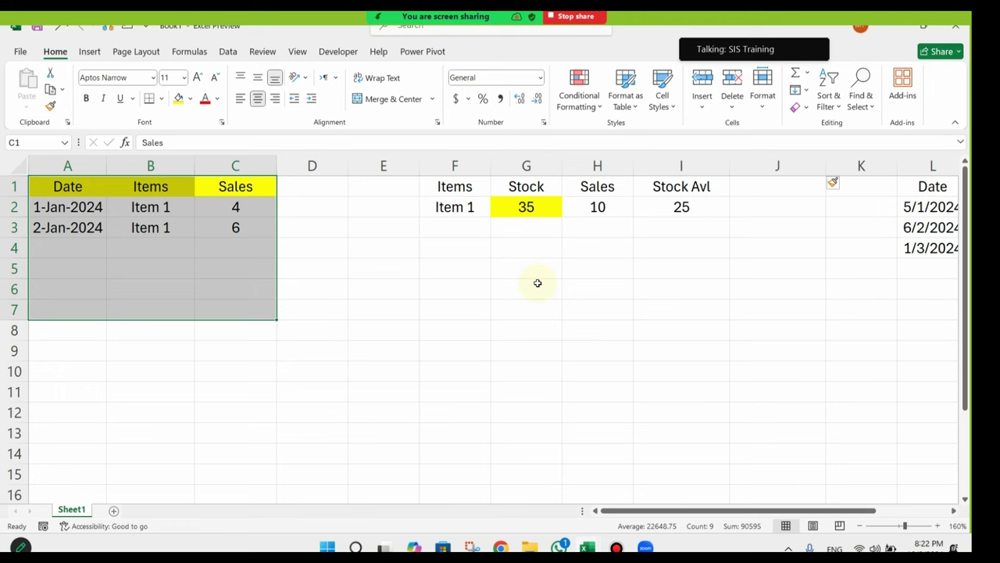
Step: Apply All Borders to the sales table A1:C10
left_click_drag(648, 248, 922, 301)
left_click_drag(227, 269, 32, 308)
left_click_drag(62, 188, 258, 375)
left_click(162, 99)
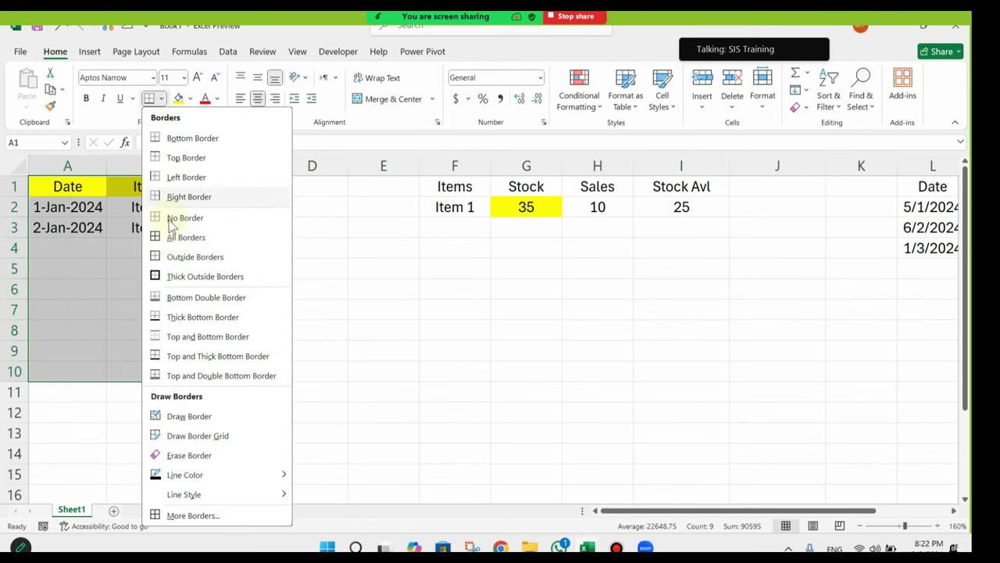
left_click(183, 237)
left_click(187, 266)
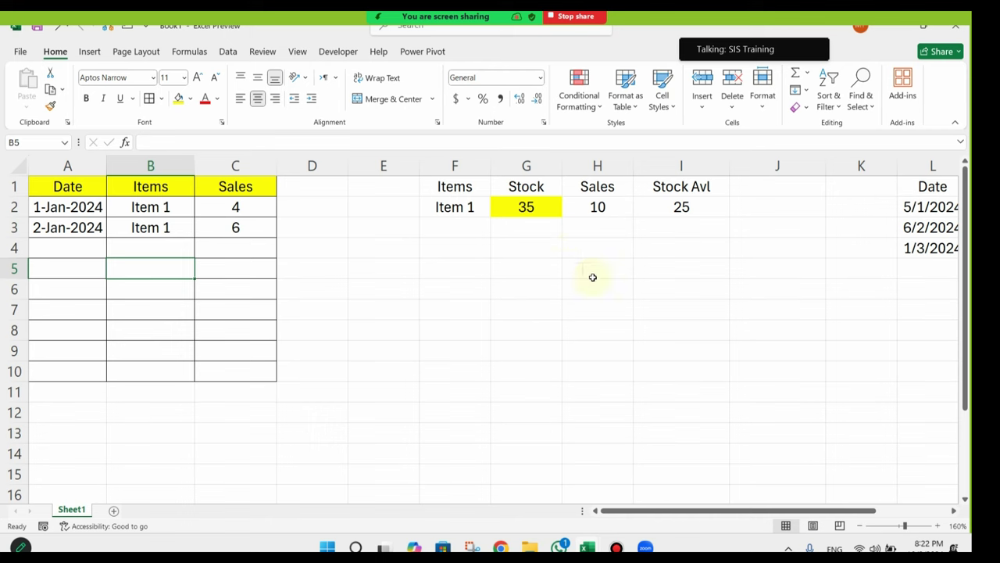
Step: Select the stock records table L1:N7
left_click_drag(611, 288, 922, 306)
left_click_drag(464, 292, 83, 326)
left_click(244, 192)
left_click_drag(243, 192, 161, 292)
left_click(96, 190)
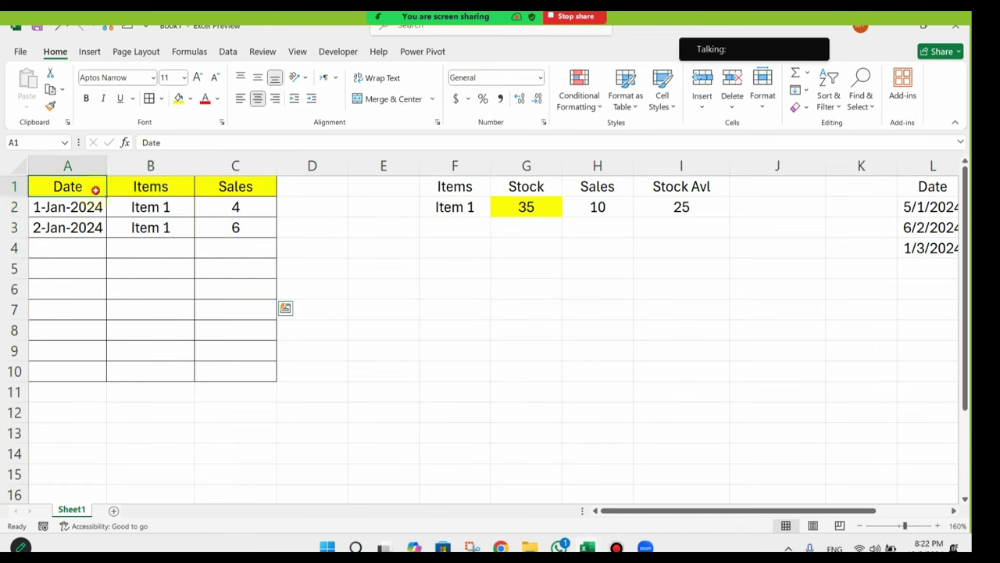
left_click_drag(96, 189, 239, 273)
left_click_drag(96, 207, 235, 299)
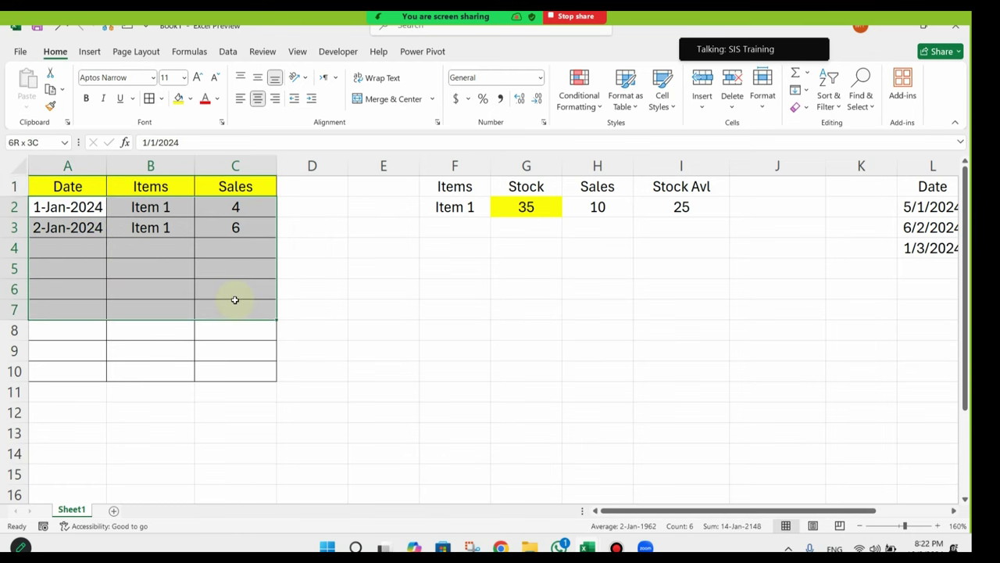
left_click_drag(437, 329, 852, 352)
left_click(691, 186)
left_click_drag(691, 186, 852, 313)
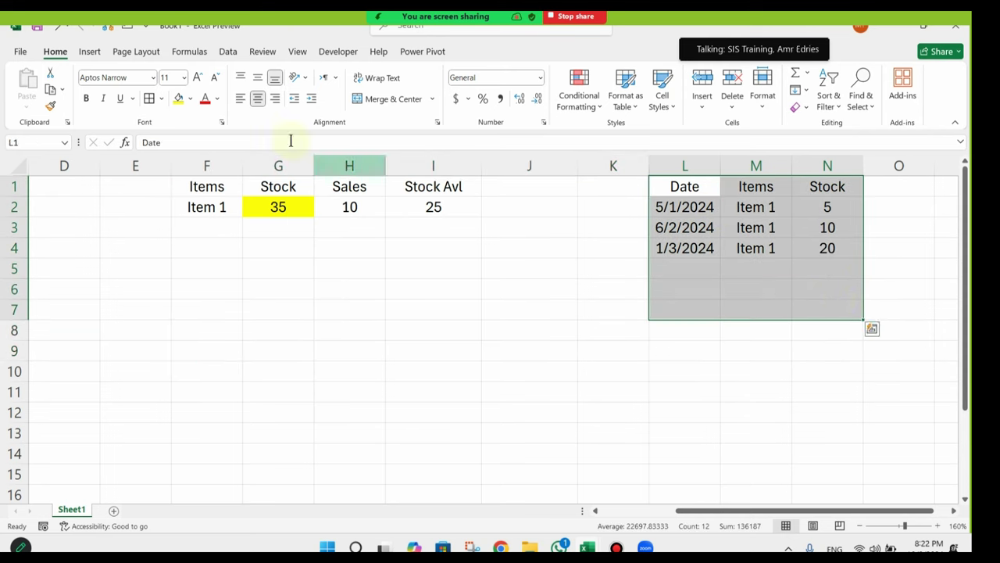
Step: Border the stock records L1:N7 and fill their Date, Items, Stock headers yellow
left_click(149, 99)
left_click_drag(701, 190, 824, 183)
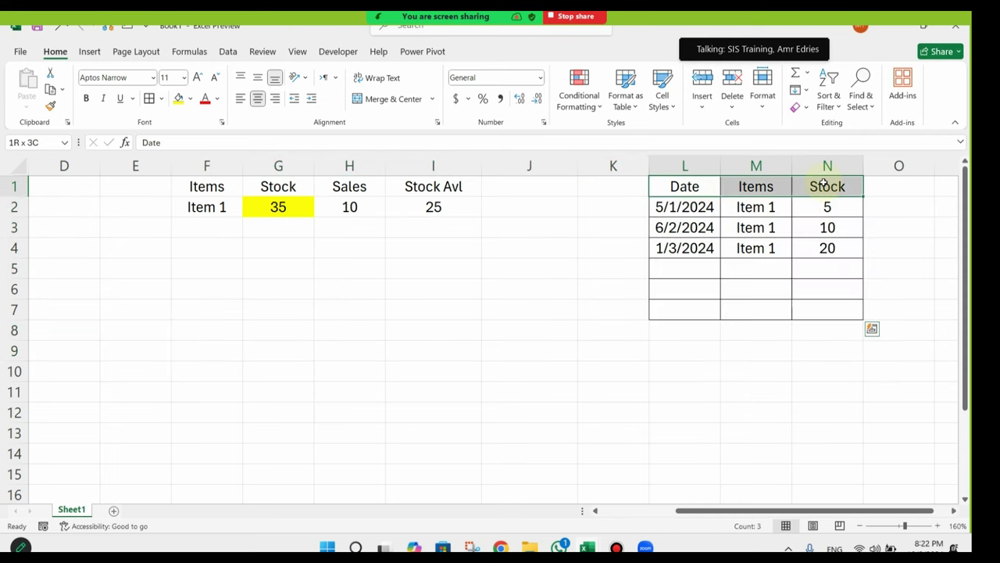
left_click(179, 99)
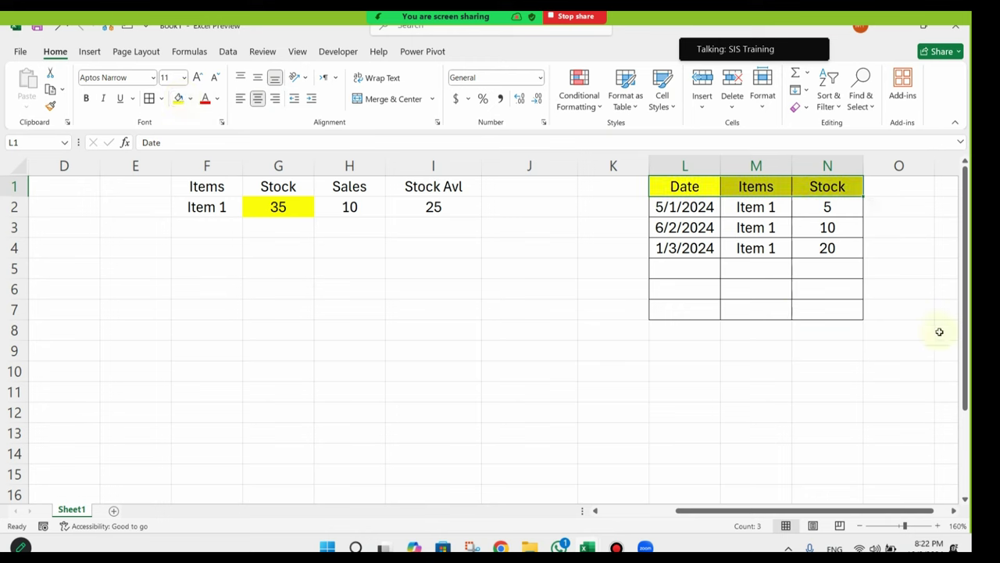
Step: Apply All Borders to the summary table F1:I9
left_click_drag(433, 192, 226, 352)
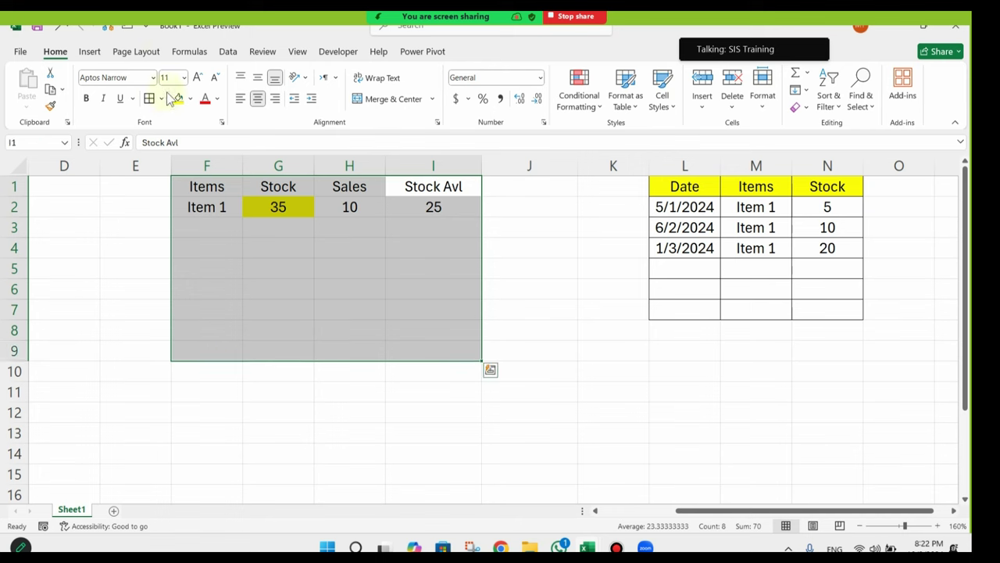
left_click(150, 98)
left_click(360, 263)
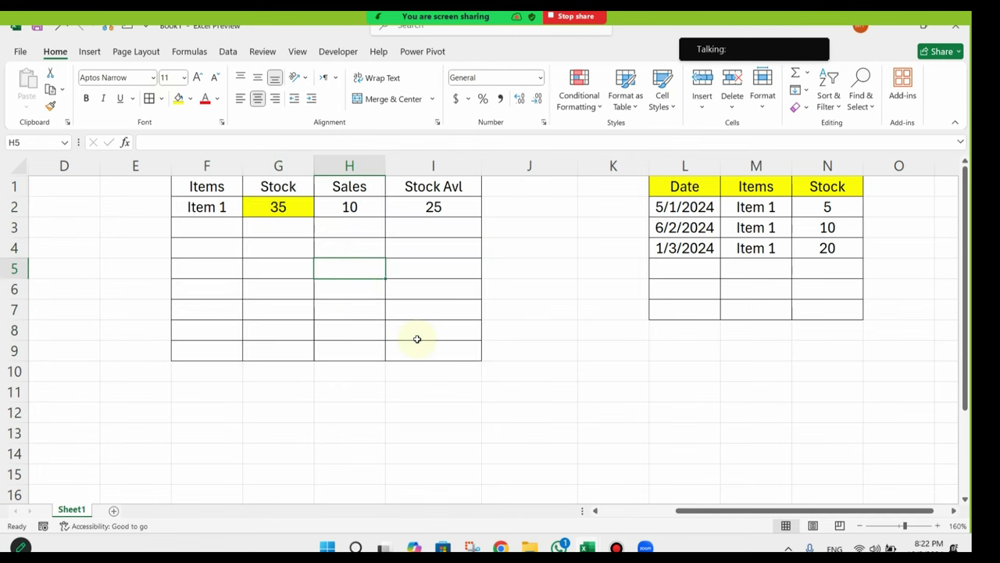
left_click(402, 268)
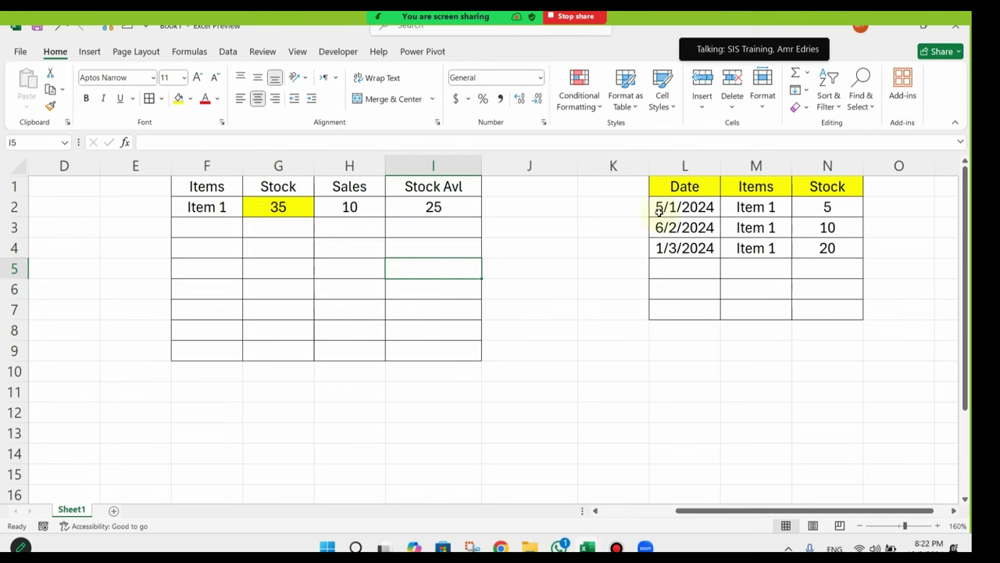
Step: Review the Item 1 stock records of 5, 10 and 20 totalling 35
left_click_drag(658, 211, 829, 207)
left_click_drag(686, 229, 828, 246)
left_click_drag(670, 248, 828, 248)
left_click(760, 203)
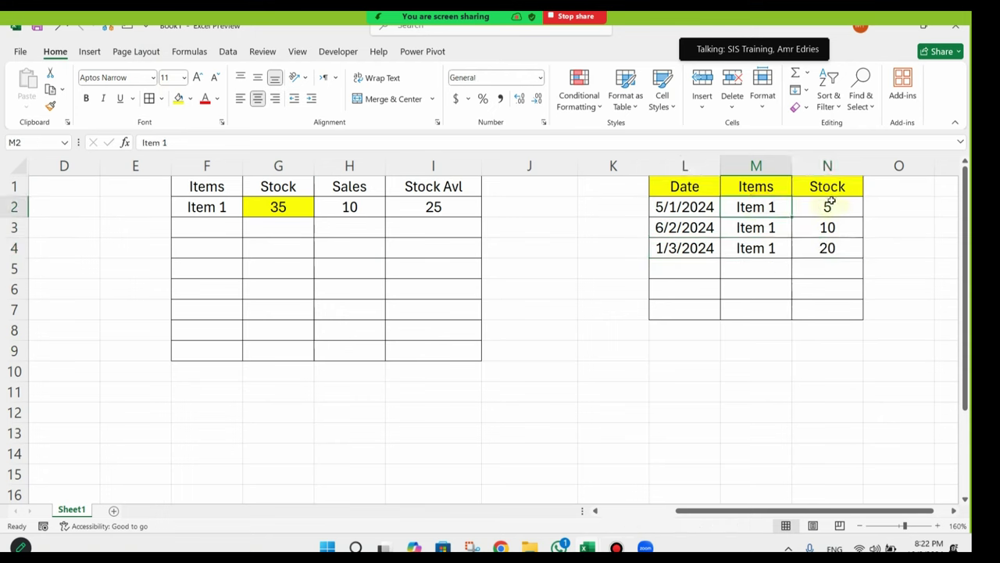
left_click(805, 208)
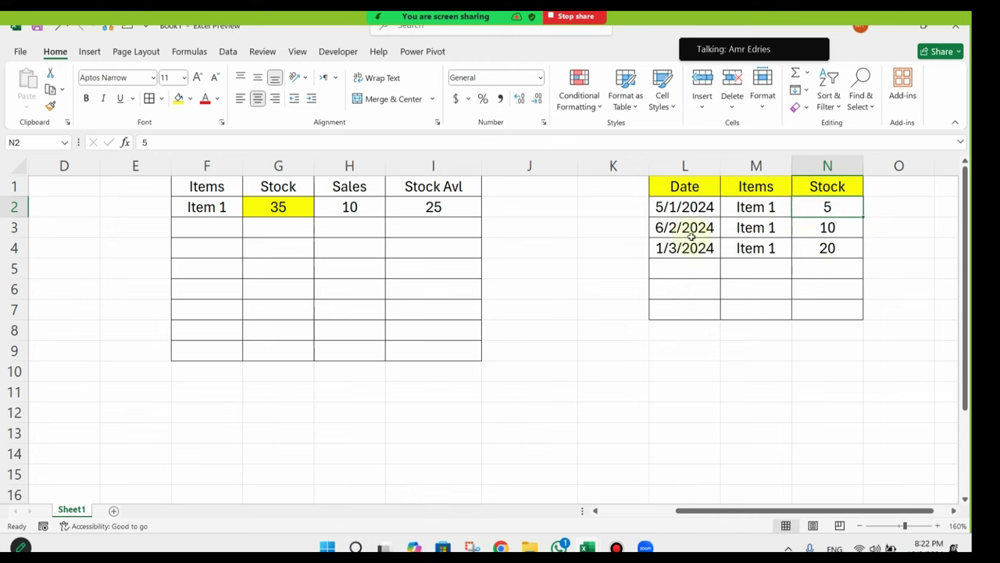
left_click(773, 230)
left_click(674, 228)
left_click(808, 232)
left_click(869, 256)
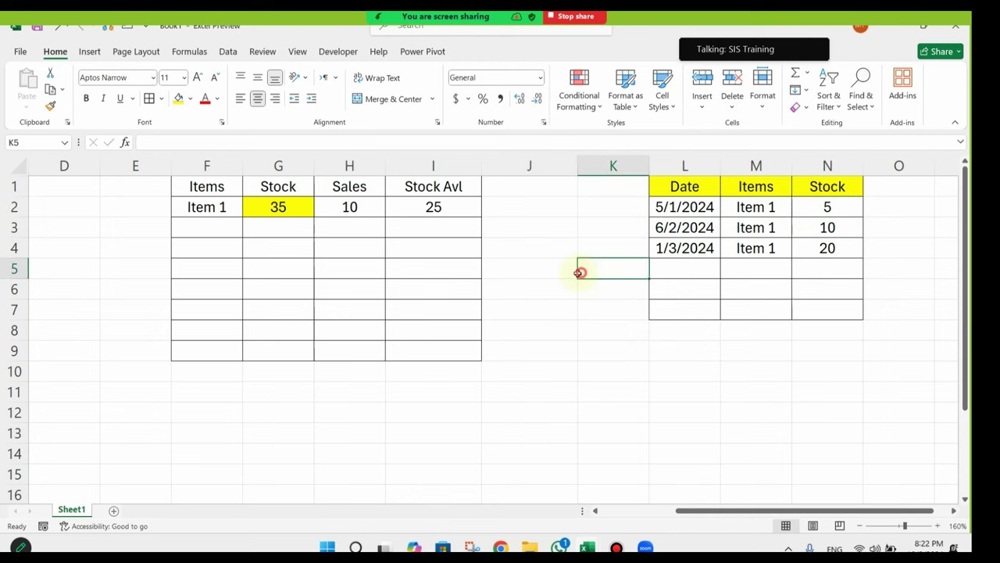
left_click_drag(580, 270, 235, 350)
left_click_drag(851, 208, 849, 248)
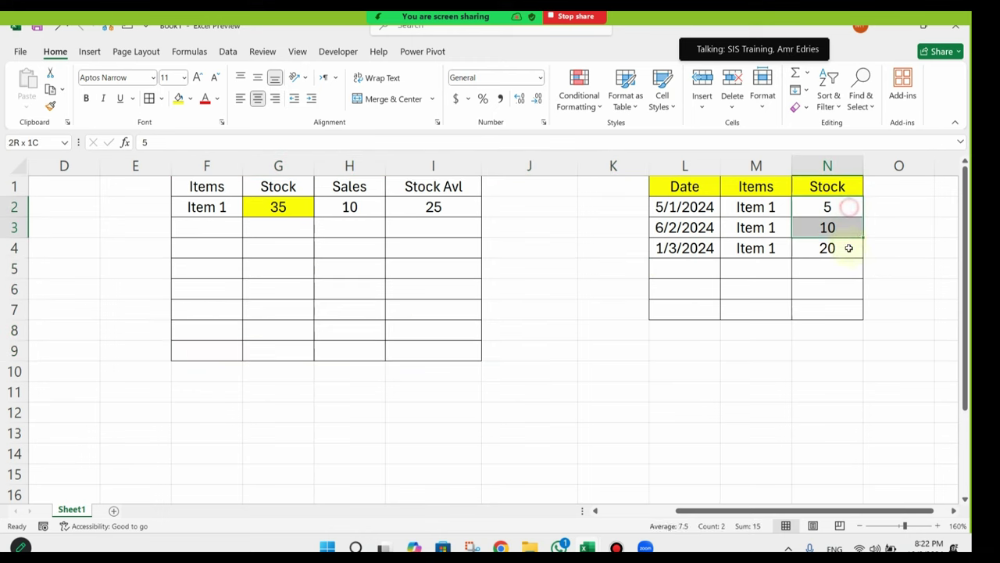
Step: Check the Stock SUMIF, Sales total and =G2-H2 Stock Avl formulas, then select F1:I9
left_click(282, 212)
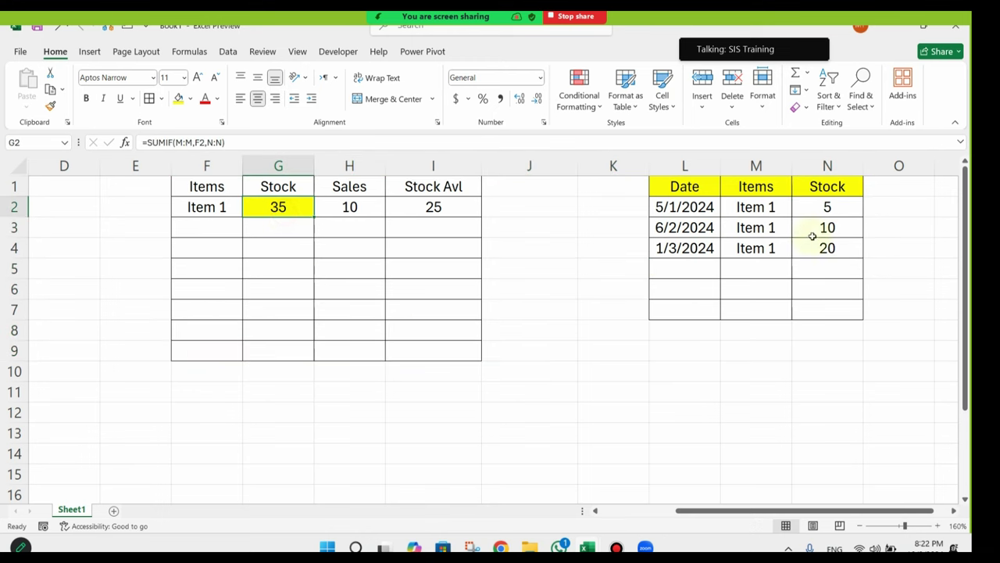
left_click(833, 205)
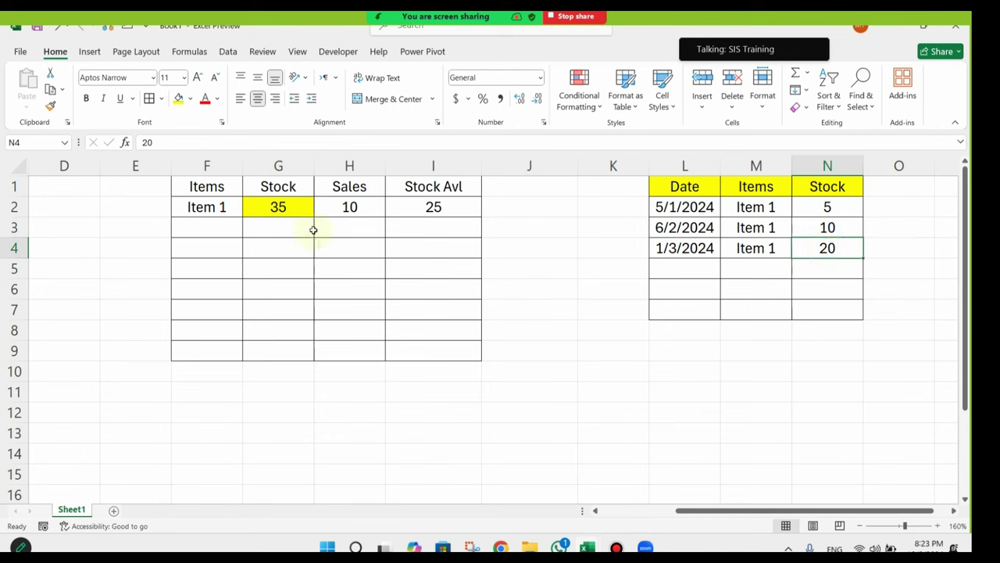
left_click(286, 206)
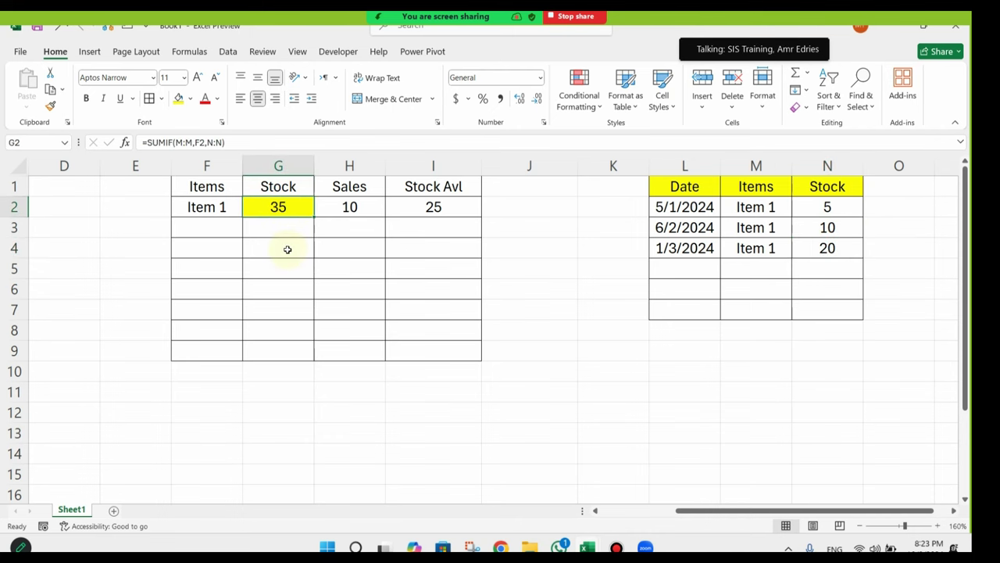
left_click_drag(304, 248, 31, 311)
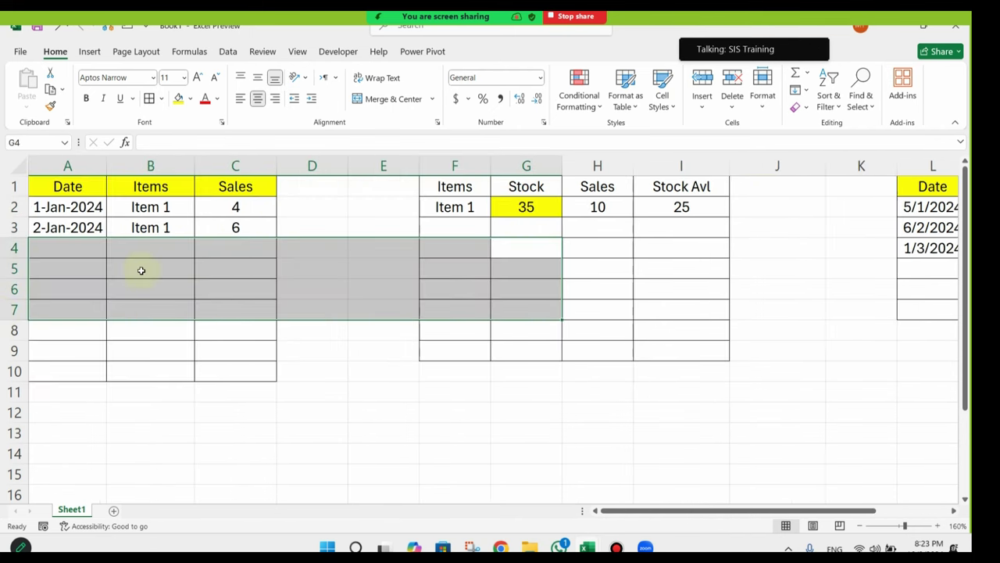
left_click_drag(239, 207, 239, 230)
left_click(617, 204)
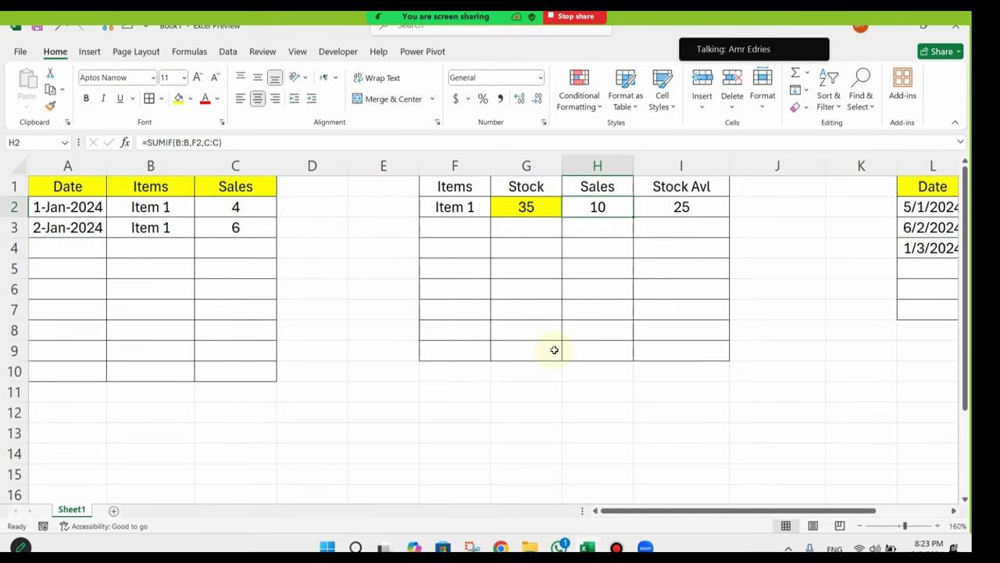
left_click(698, 206)
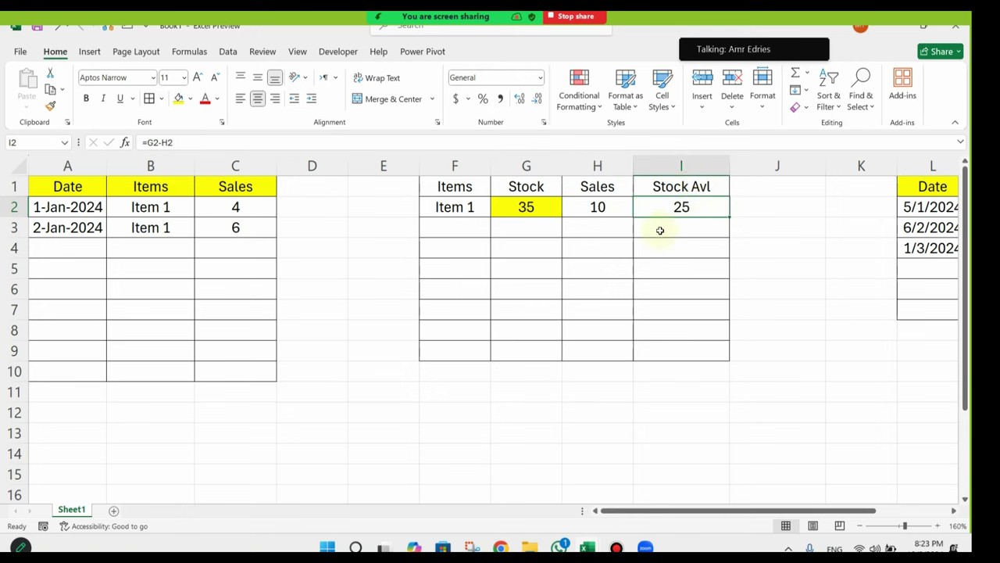
left_click_drag(457, 189, 664, 343)
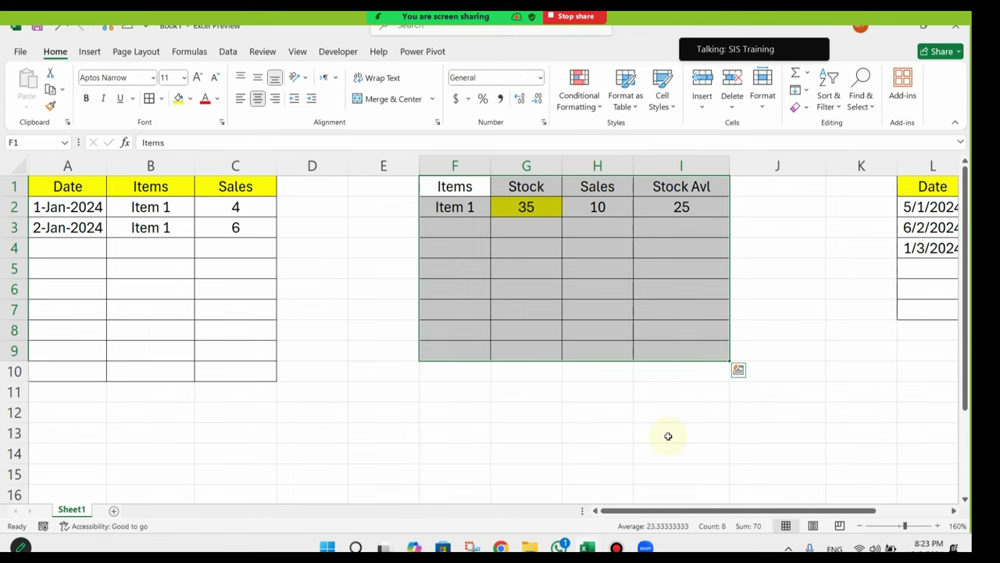
Step: Copy the Date/Items/Stock table L1:N7
left_click_drag(797, 510, 869, 501)
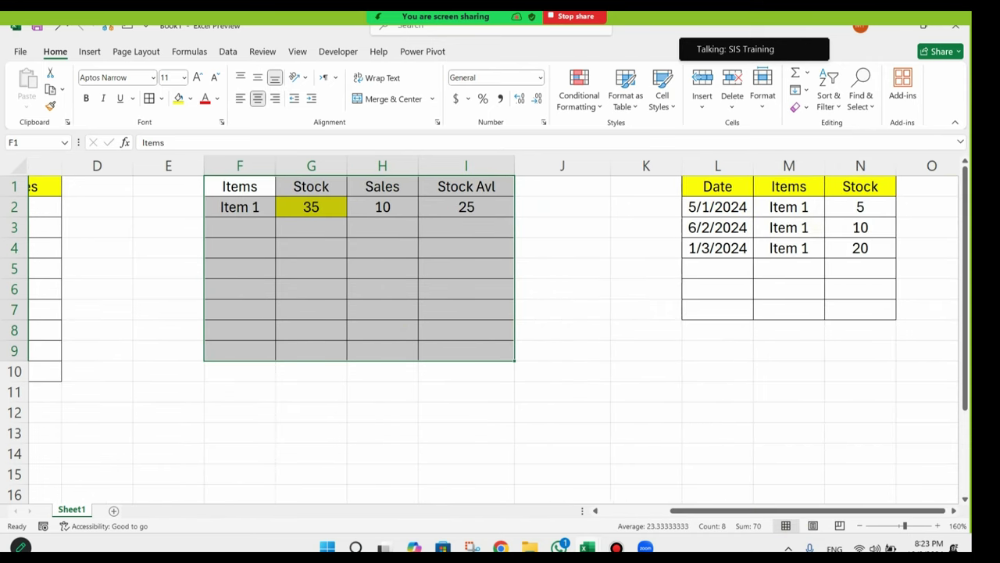
left_click_drag(706, 188, 869, 309)
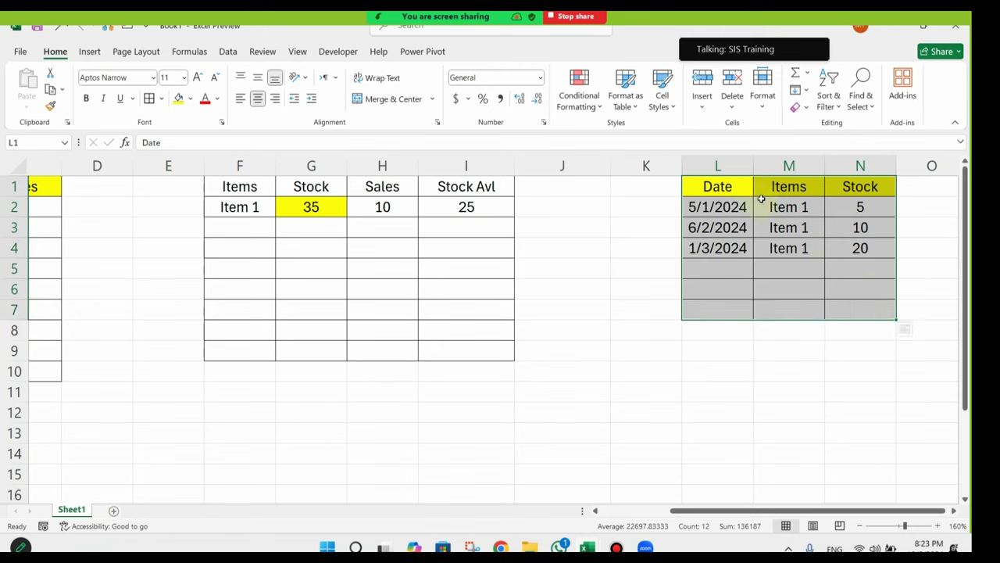
right_click(773, 186)
key("Escape")
right_click(779, 187)
left_click(805, 154)
Step: Paste the table at A1 of a new sheet and rename that sheet Stock
left_click(114, 511)
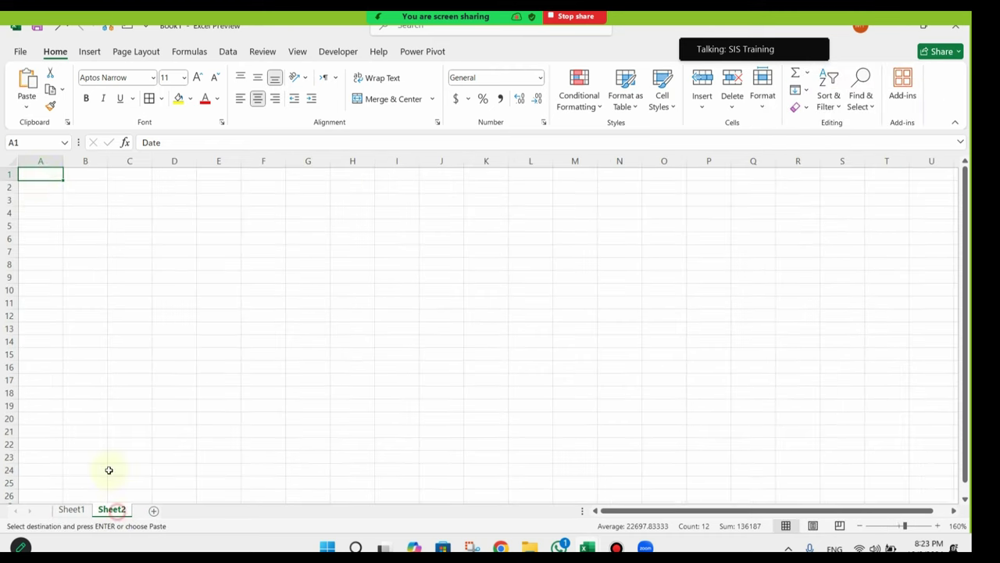
right_click(45, 174)
left_click(80, 225)
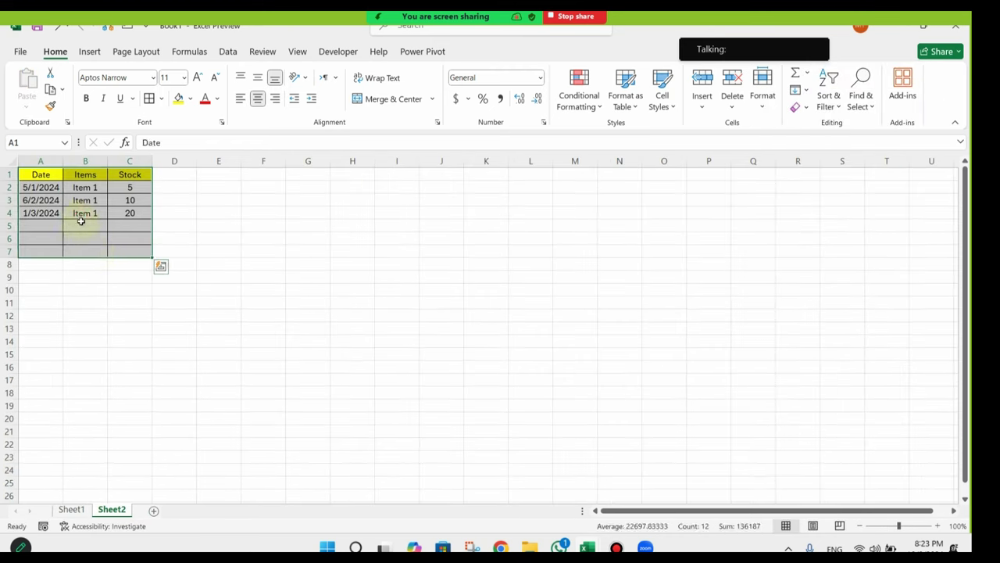
left_click(81, 224)
double_click(114, 510)
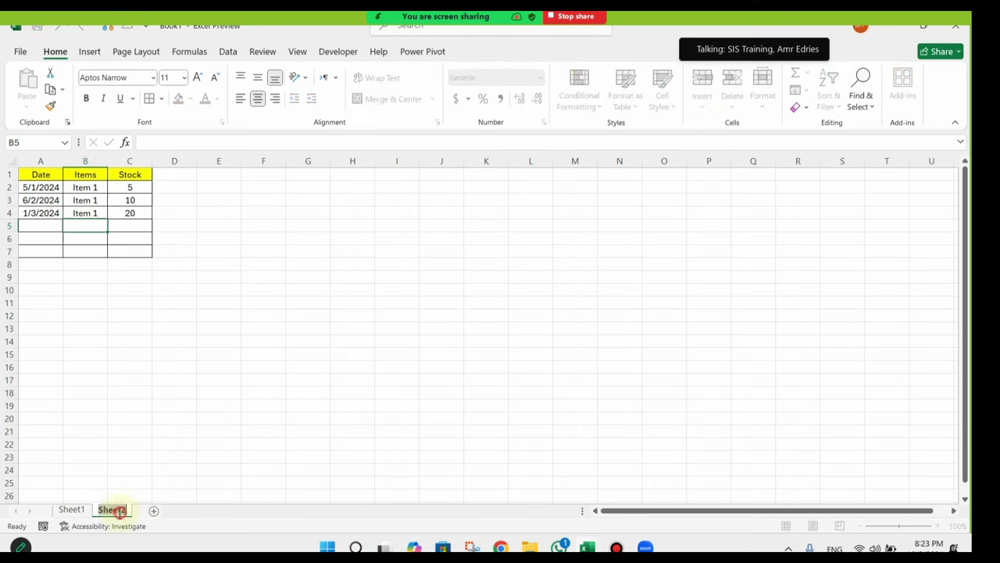
type("Sto")
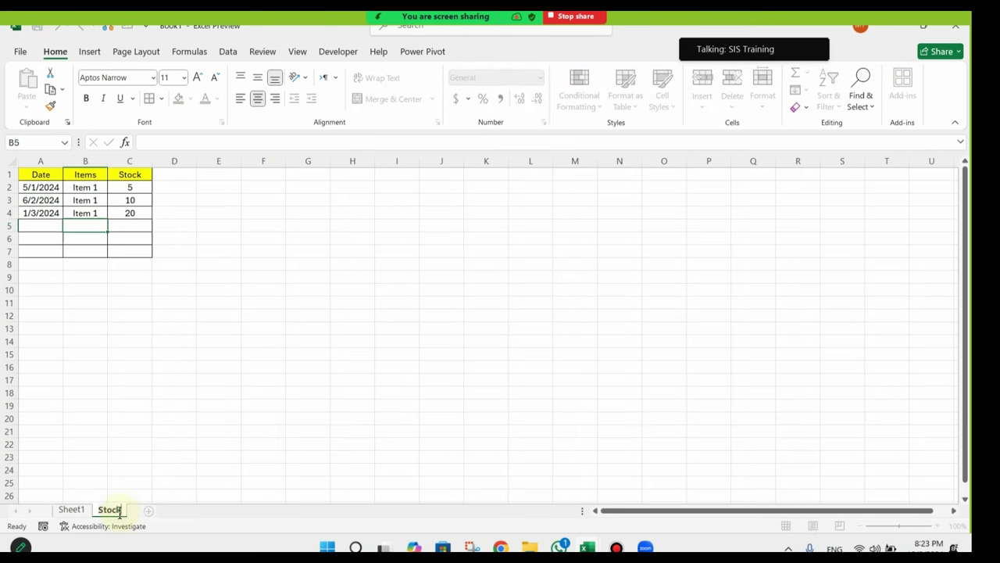
type("ck")
key("Return")
left_click(117, 264)
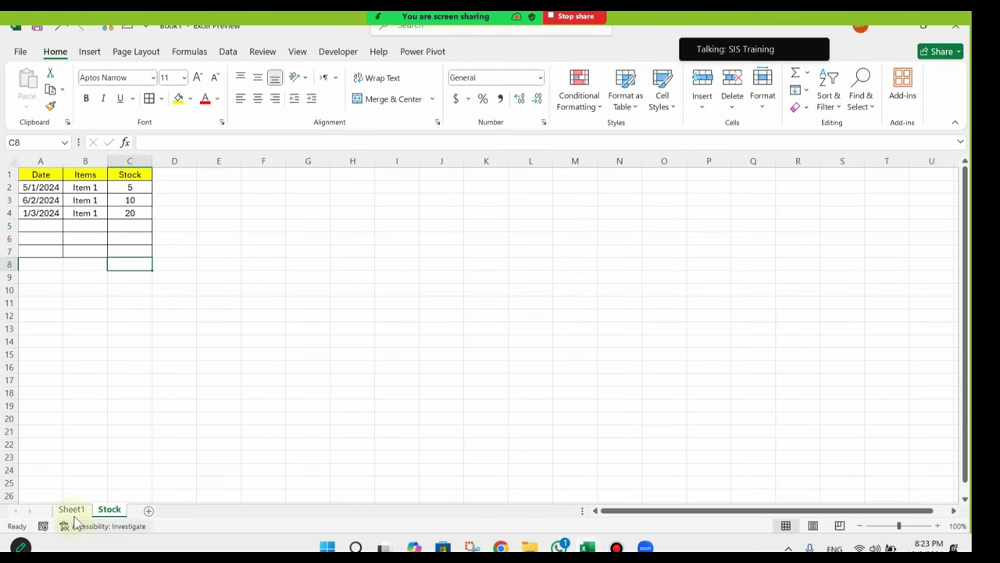
Step: On Sheet1, clear the Item 1 row F2:I2 and remove its fill colour
left_click(71, 510)
left_click(582, 264)
left_click_drag(425, 200, 257, 209)
key("Delete")
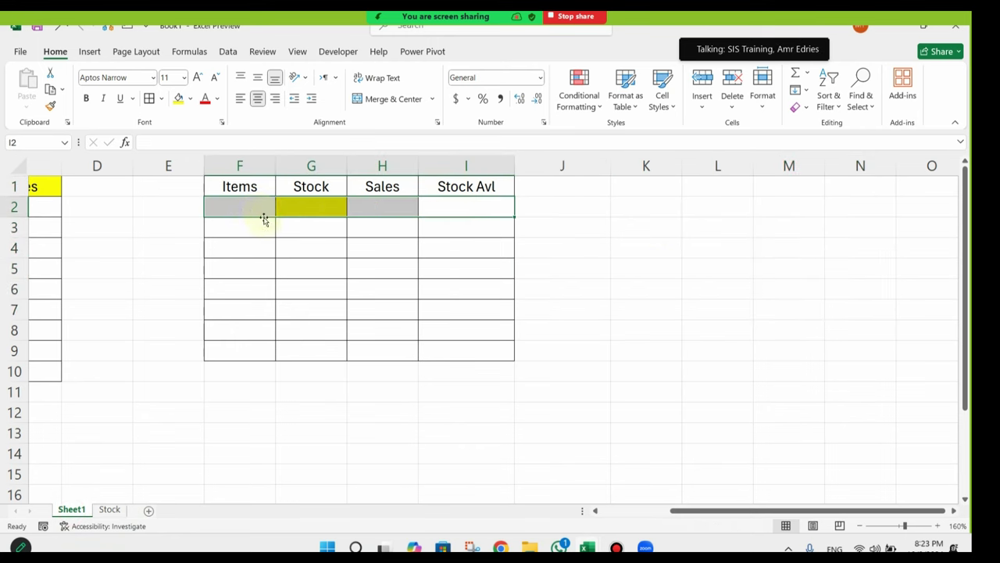
left_click(191, 98)
left_click(196, 250)
left_click(327, 257)
Step: Cut the summary table F1:I9 to A1 of a new sheet named Summary
left_click_drag(249, 194, 477, 354)
right_click(375, 228)
left_click(416, 134)
left_click(148, 509)
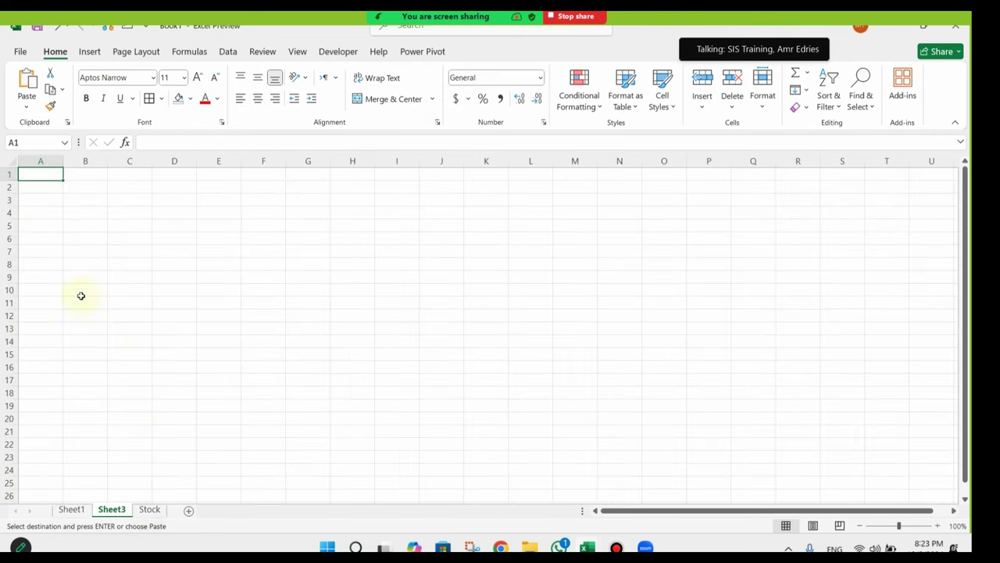
right_click(45, 178)
left_click(81, 217)
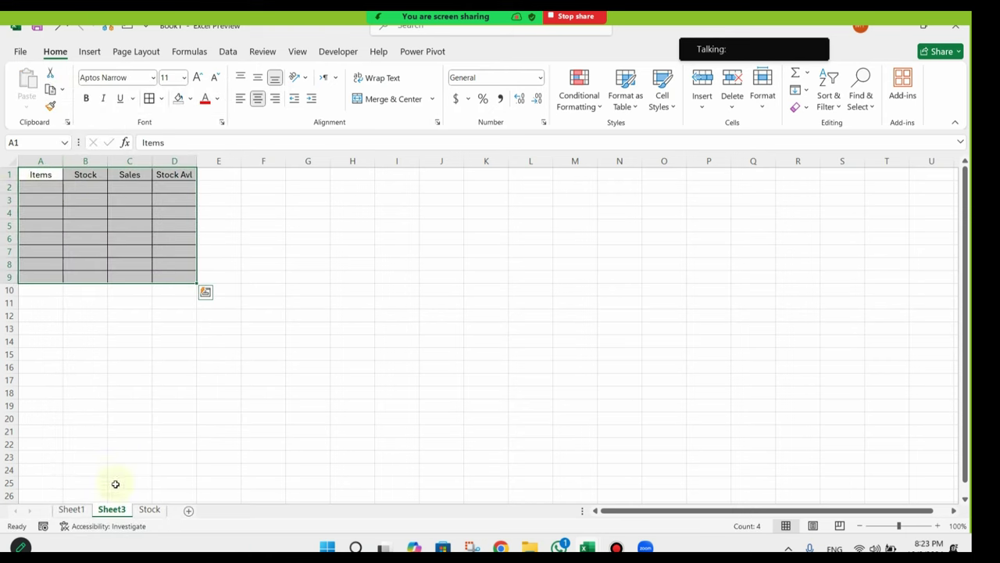
double_click(112, 509)
type("Summ")
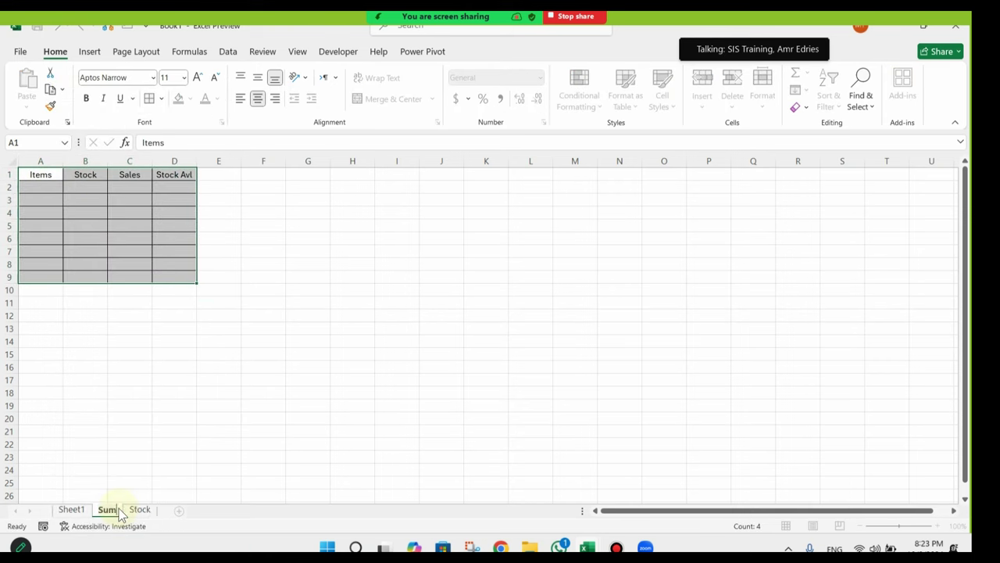
type("ary")
key("Return")
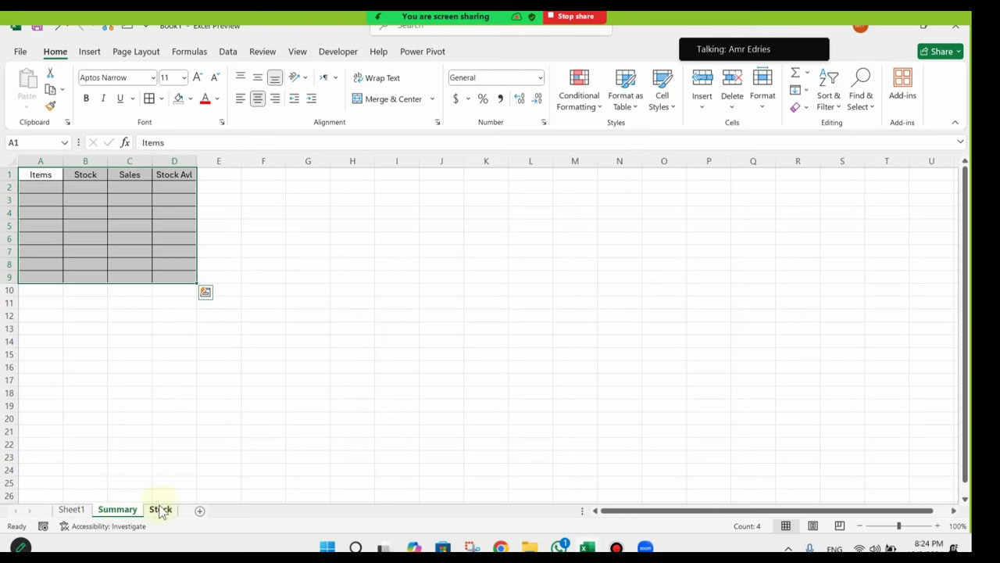
Step: Rename Sheet1 to Sales
left_click(71, 508)
double_click(71, 509)
type("Sales")
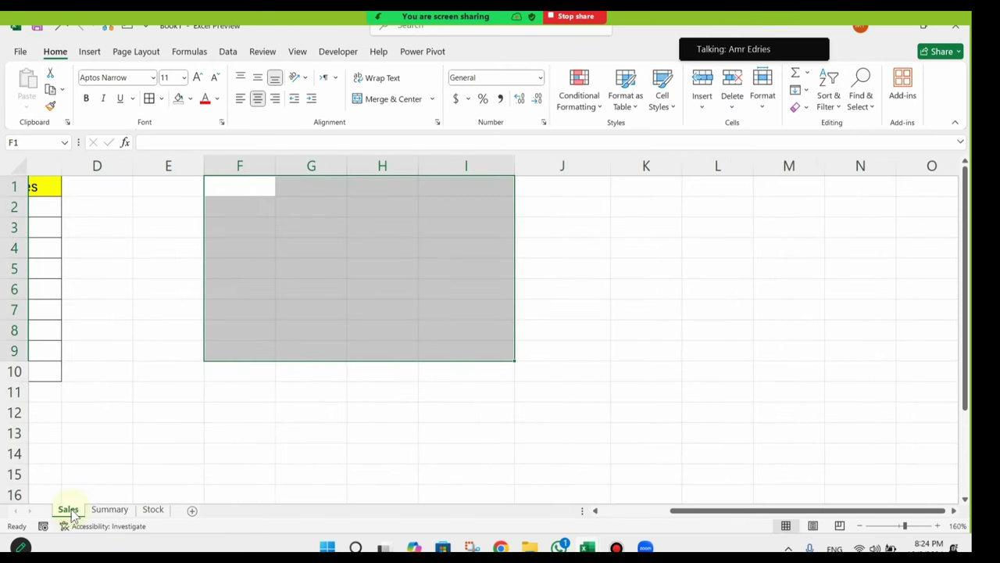
left_click_drag(278, 289, 47, 289)
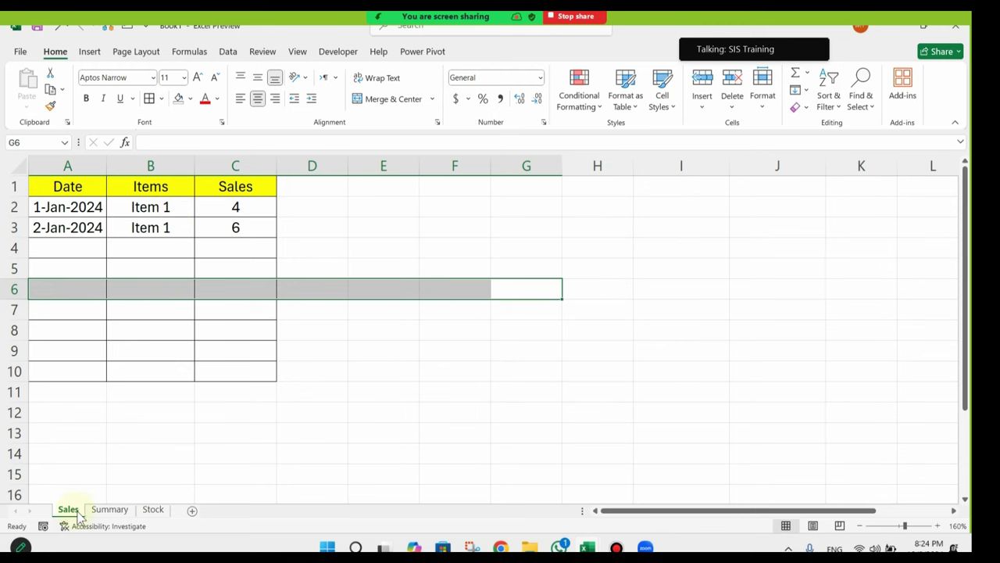
Step: Move the Stock sheet tab between Sales and Summary
left_click(116, 509)
left_click_drag(161, 514, 85, 511)
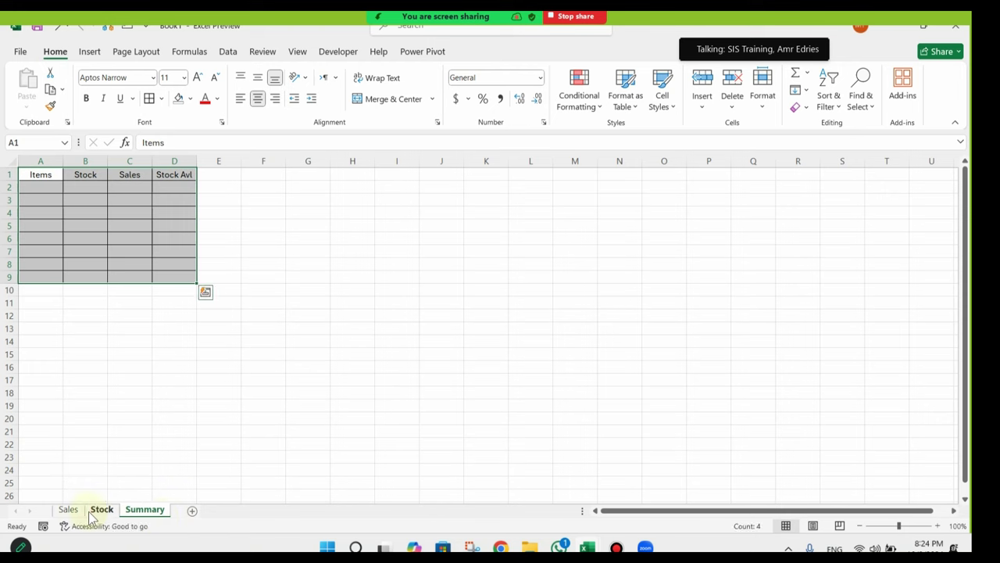
left_click(144, 512)
Step: Go over the Sales sheet's date, item and sales values in rows 2 and 3
left_click(67, 508)
left_click(164, 236)
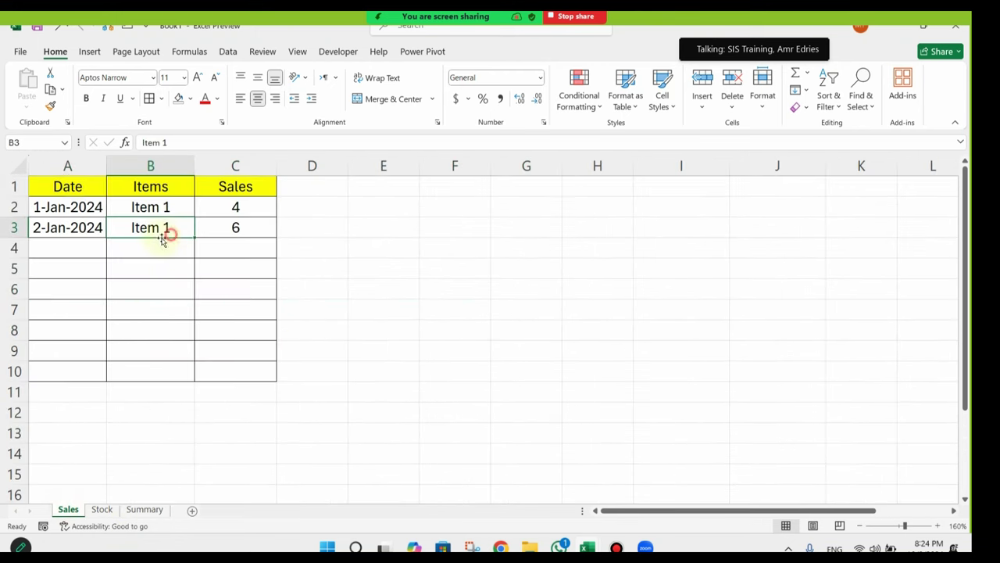
left_click(58, 211)
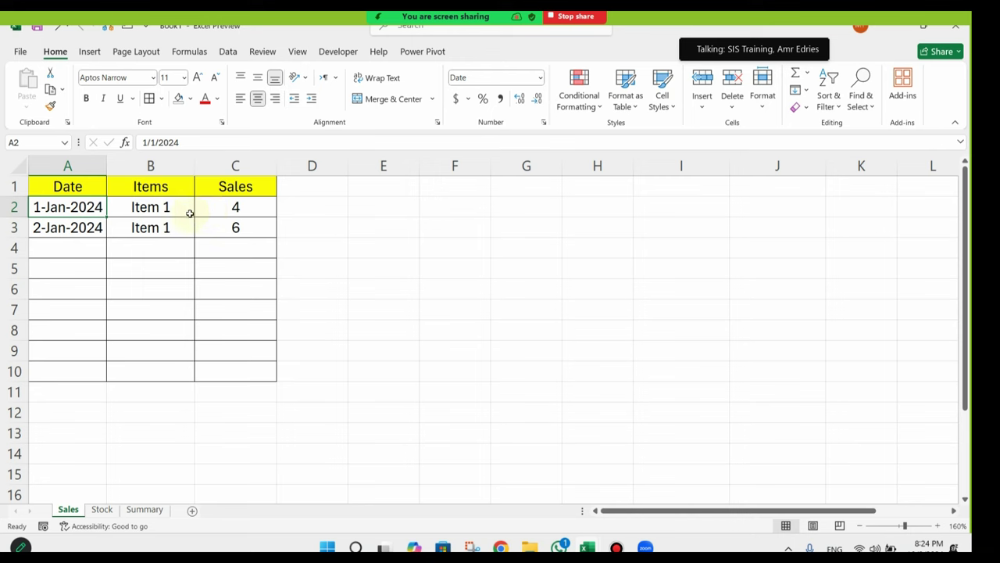
left_click(227, 207)
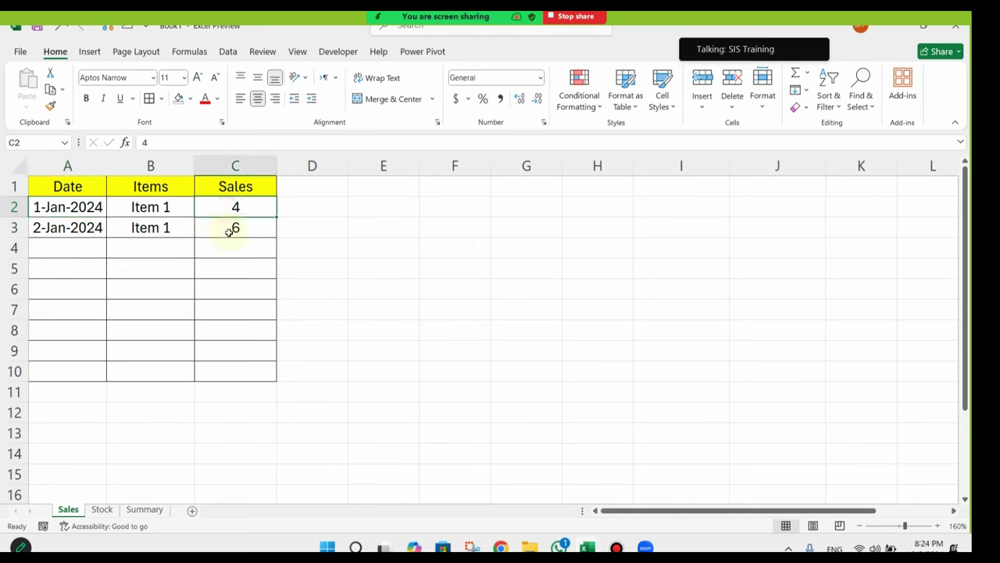
left_click(53, 232)
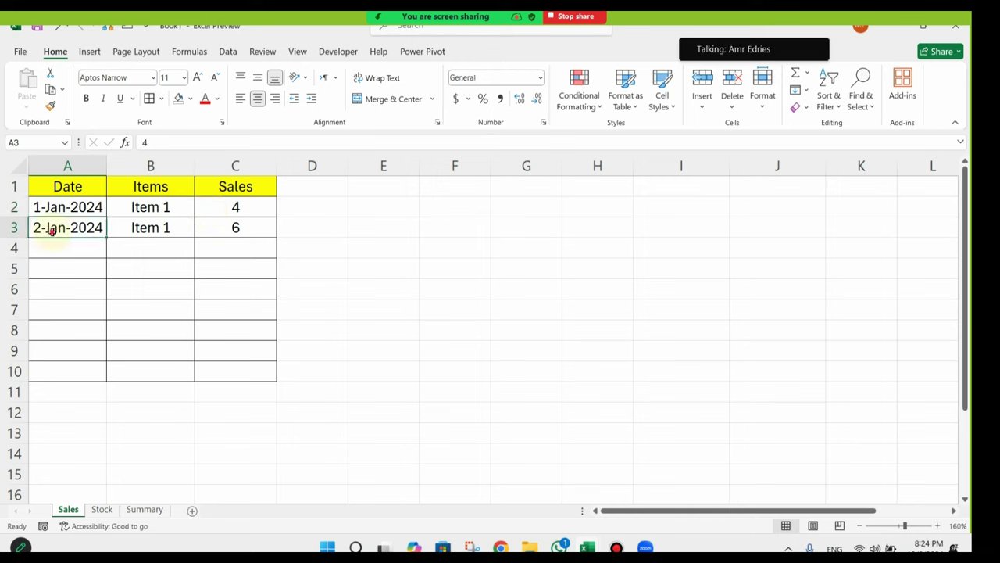
left_click(160, 229)
left_click(229, 232)
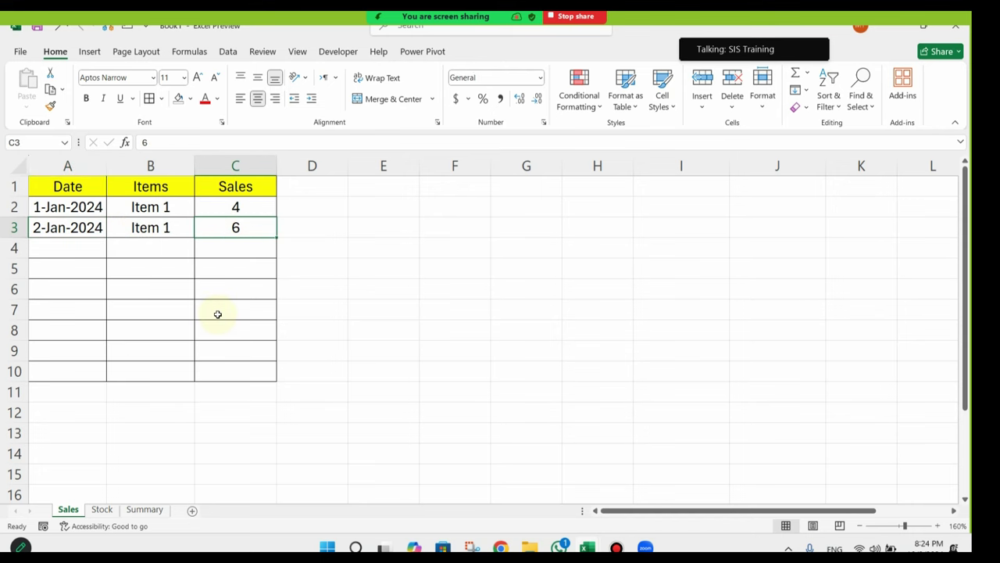
Step: Zoom the Stock sheet to 130% and check its dates and stock values in A2:C4
left_click(102, 509)
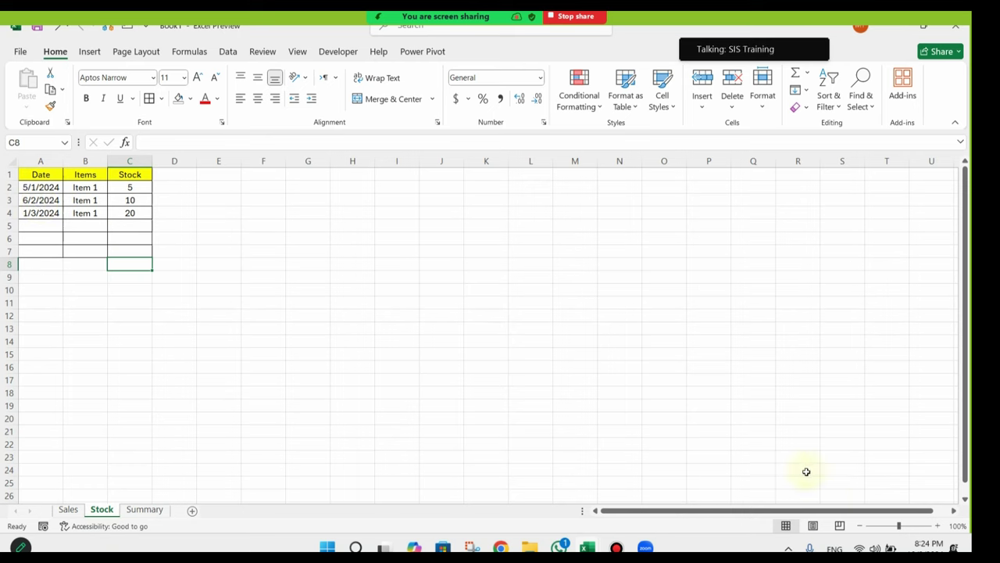
double_click(935, 524)
left_click(935, 524)
left_click_drag(266, 315, 44, 315)
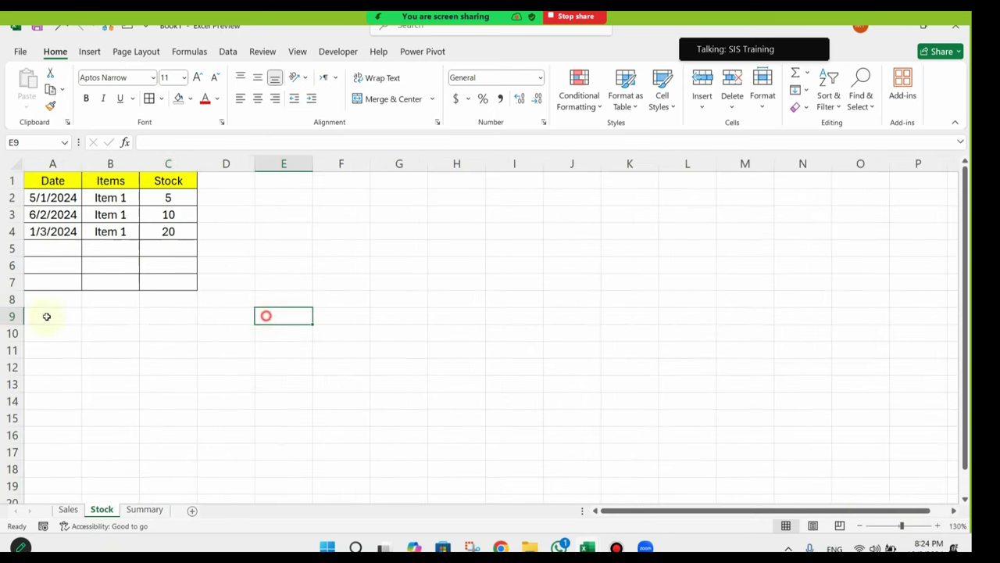
left_click(114, 198)
left_click(44, 198)
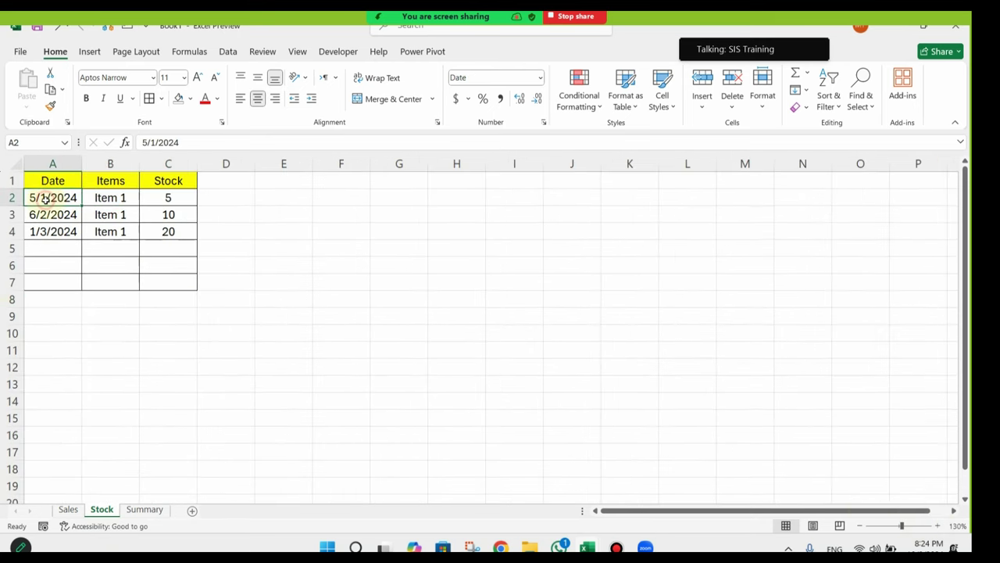
left_click(165, 196)
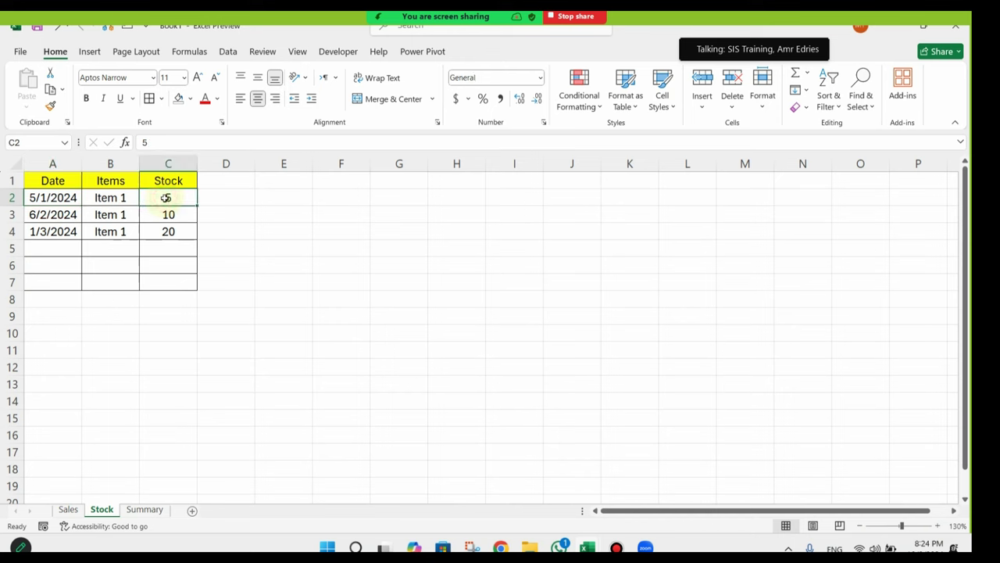
left_click(41, 214)
left_click(168, 215)
left_click(43, 231)
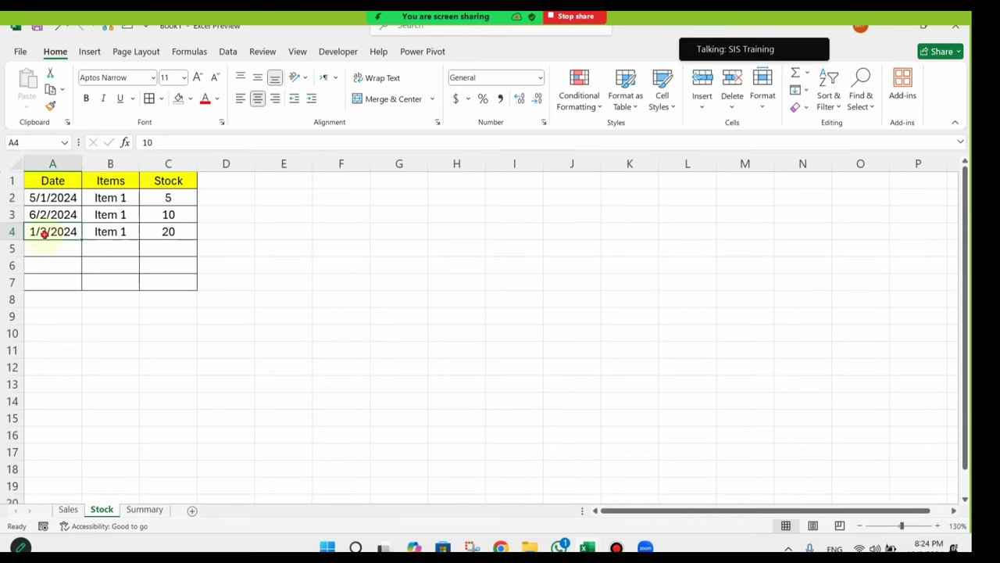
left_click(200, 232)
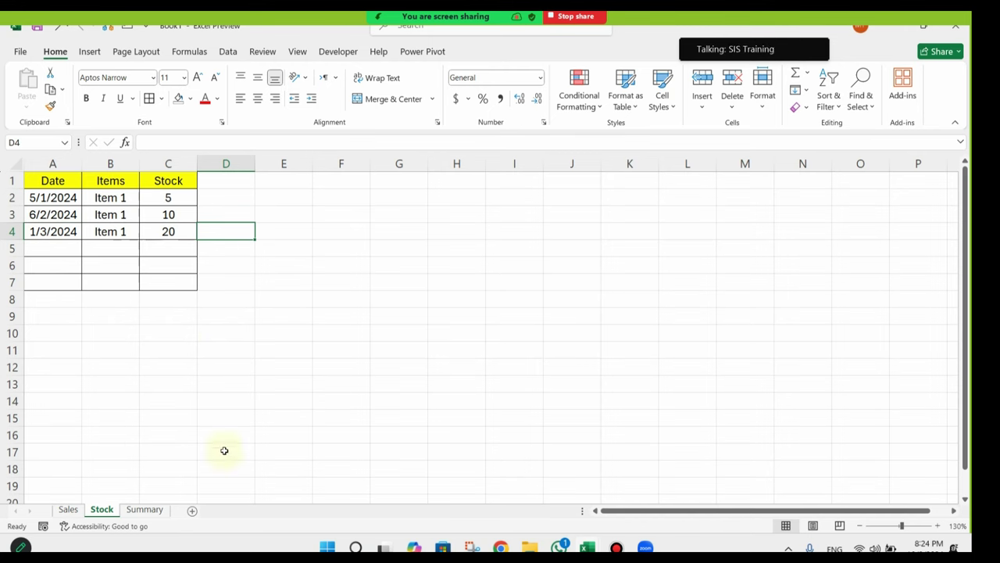
Step: Copy Item 1 from Stock B2 into Summary A2 and widen columns A and B
left_click(154, 509)
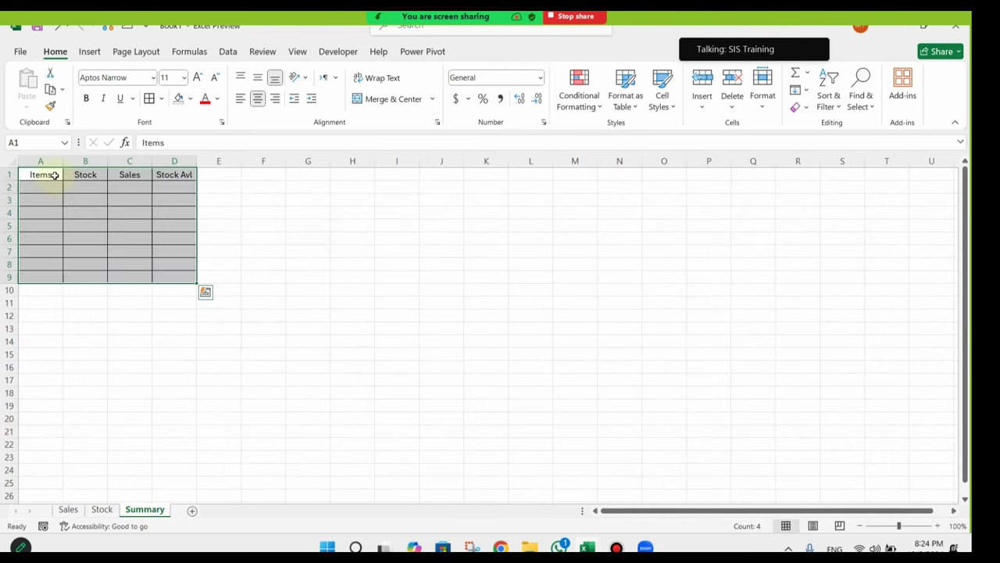
left_click(102, 509)
right_click(90, 200)
left_click(148, 154)
left_click(145, 509)
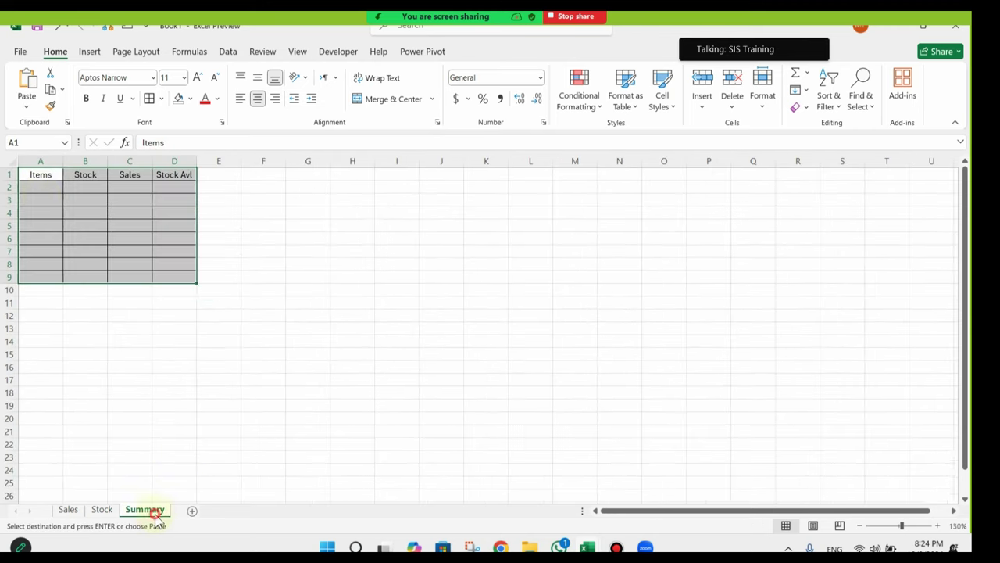
left_click(40, 190)
right_click(42, 188)
left_click(102, 216)
left_click(103, 265)
left_click_drag(68, 159, 156, 160)
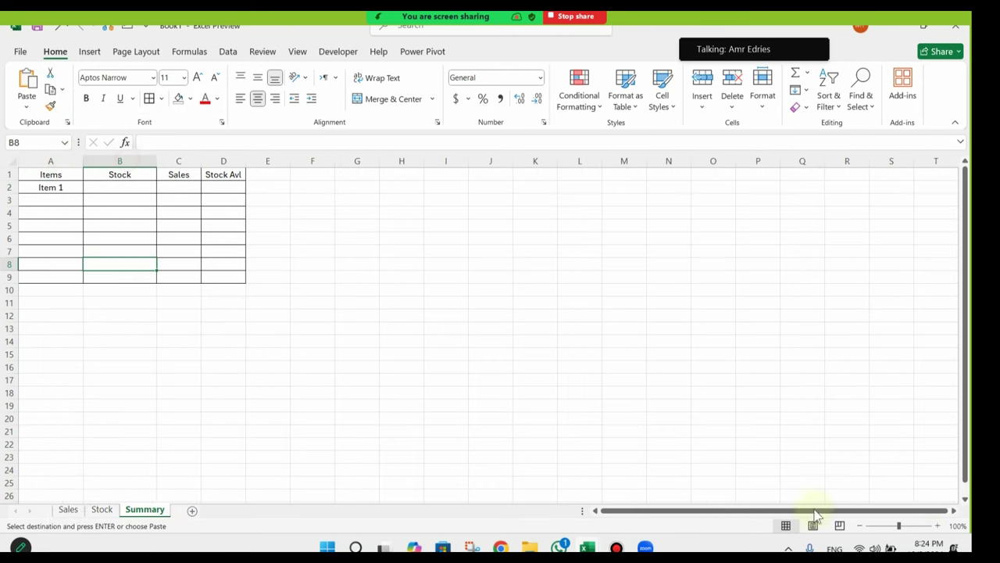
Step: Zoom to 140% and fill the Summary header cells A1:D1 yellow
left_click(937, 525)
left_click(937, 526)
left_click(937, 526)
left_click(937, 526)
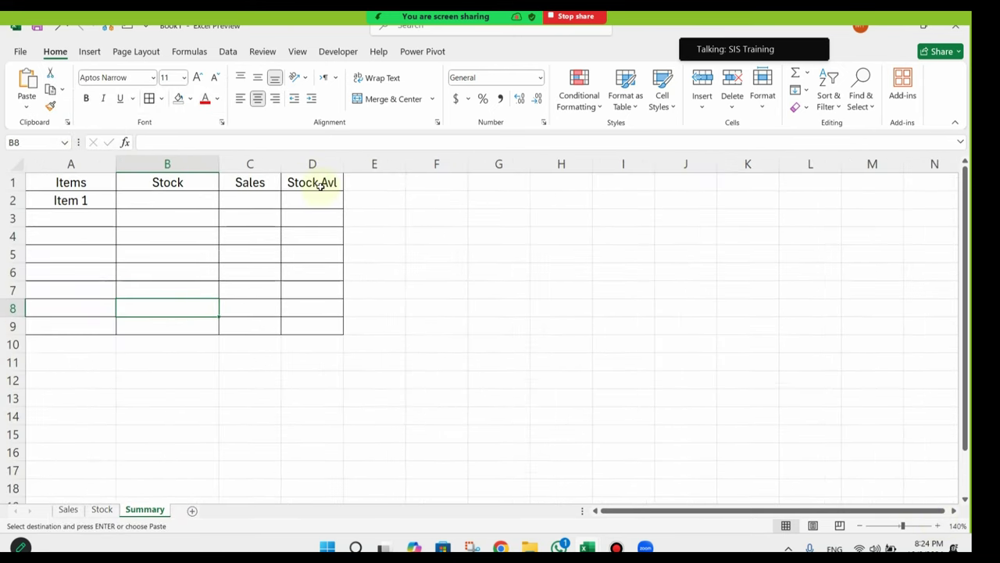
left_click_drag(321, 183, 29, 177)
left_click(190, 98)
left_click(212, 225)
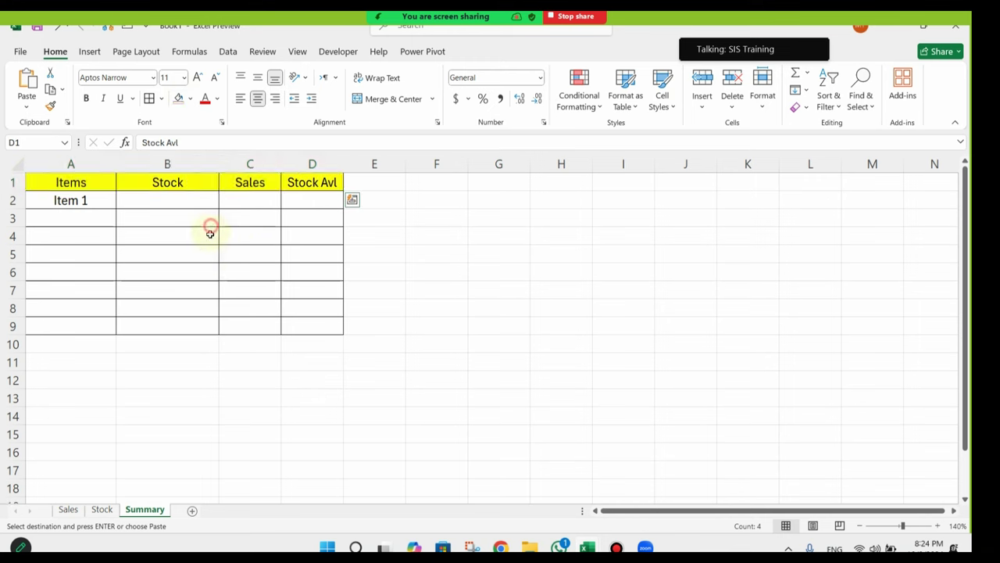
left_click(237, 251)
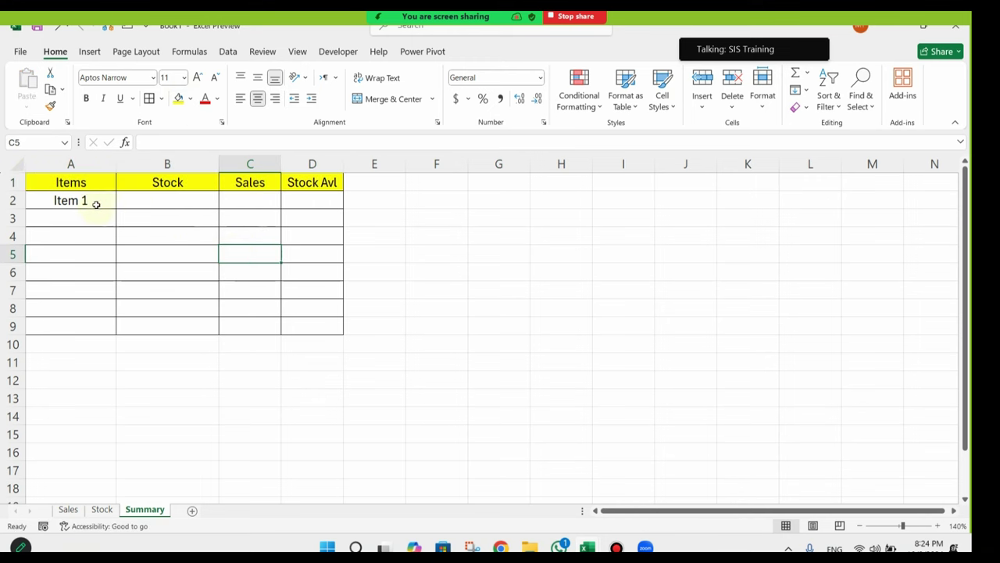
left_click(188, 199)
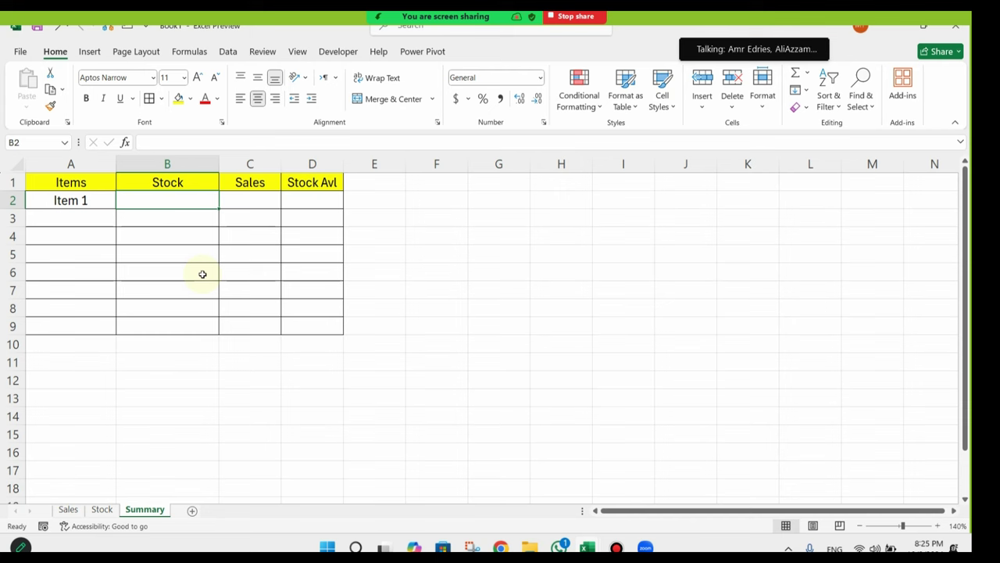
Step: Enter =SUMIF(Stock!B:B,Summary!A2,Stock!C:C) in B2 so it shows 35
type("=sumif")
key("Tab")
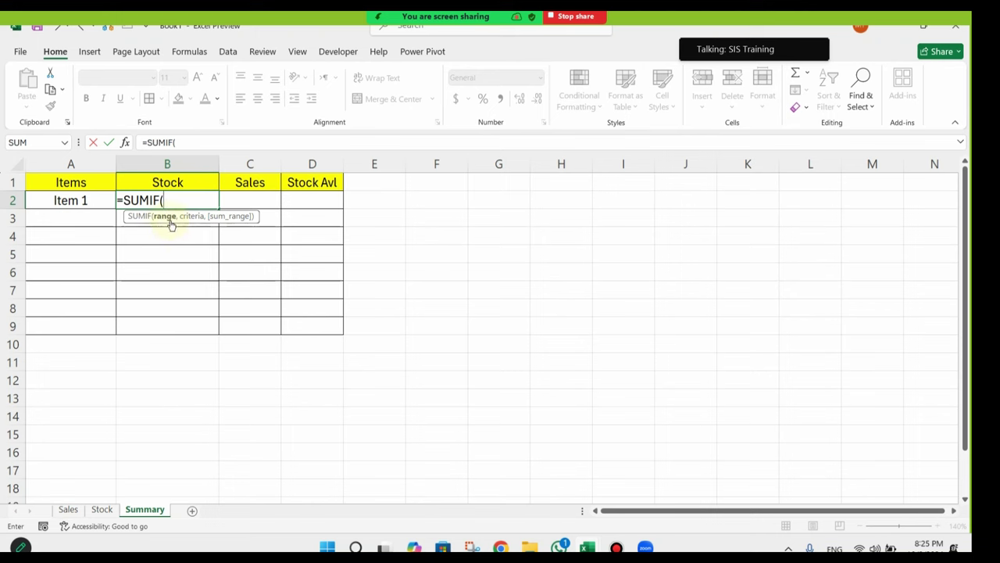
left_click(102, 509)
left_click(111, 163)
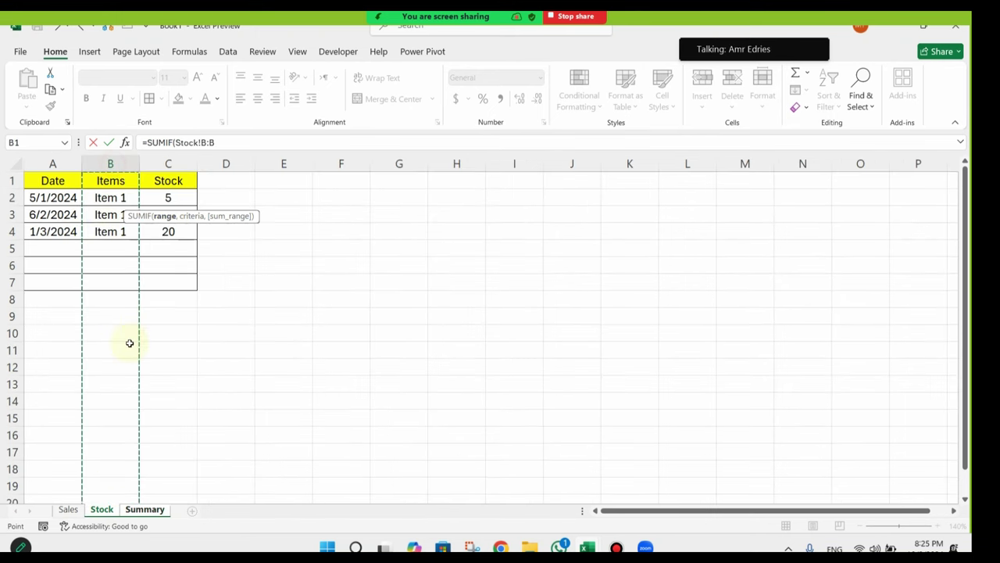
type(",")
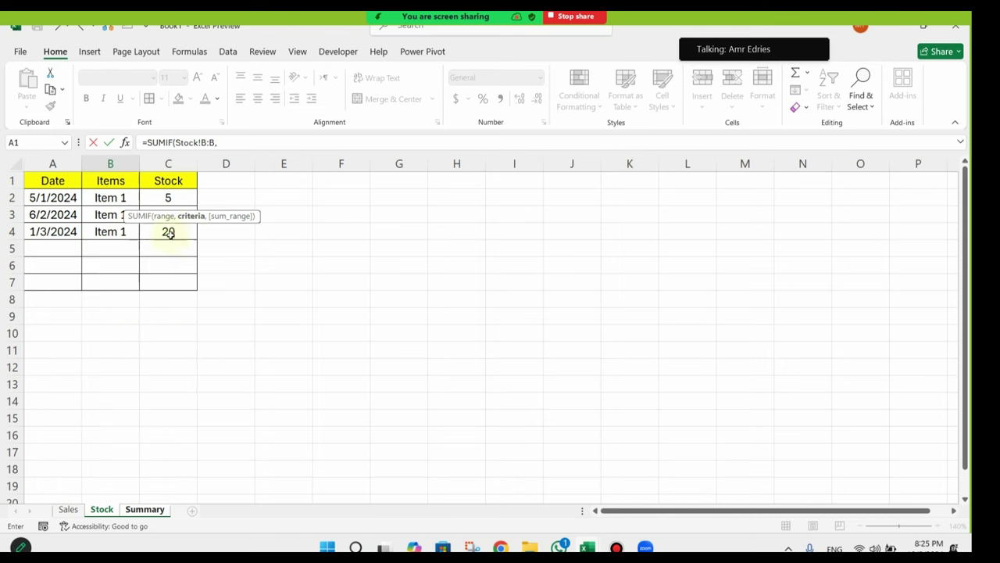
left_click(135, 509)
left_click(36, 202)
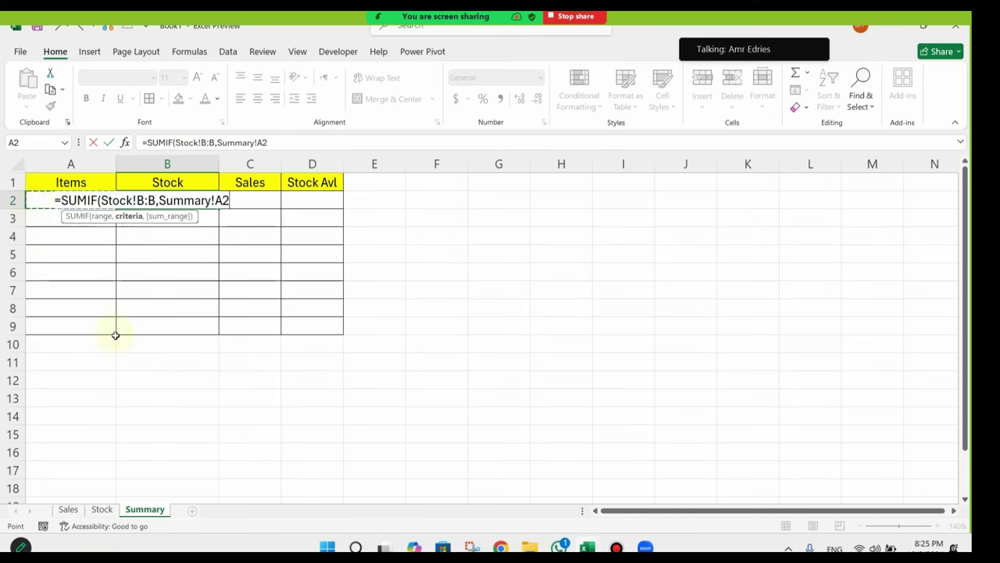
type(",")
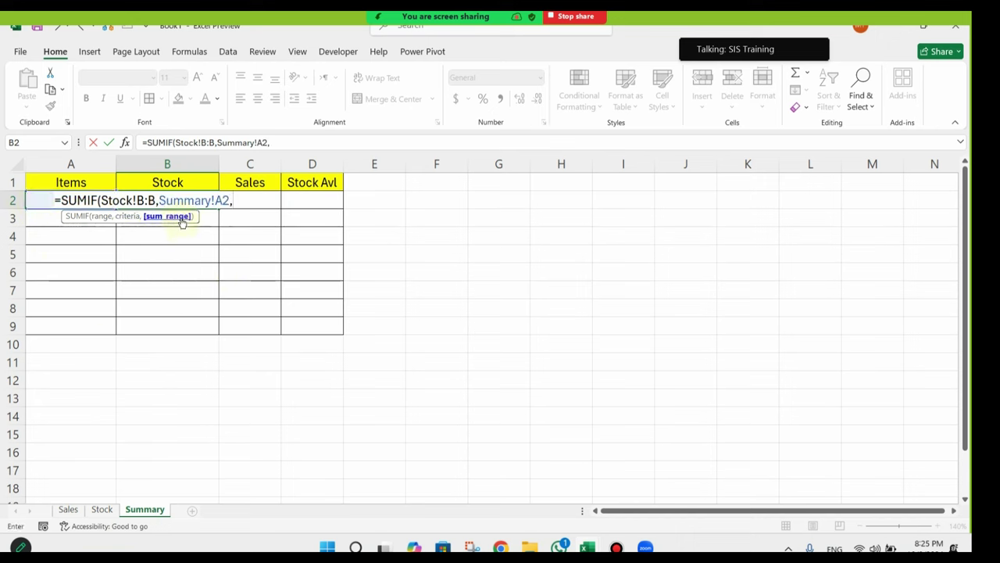
left_click(102, 509)
left_click(182, 159)
key("Return")
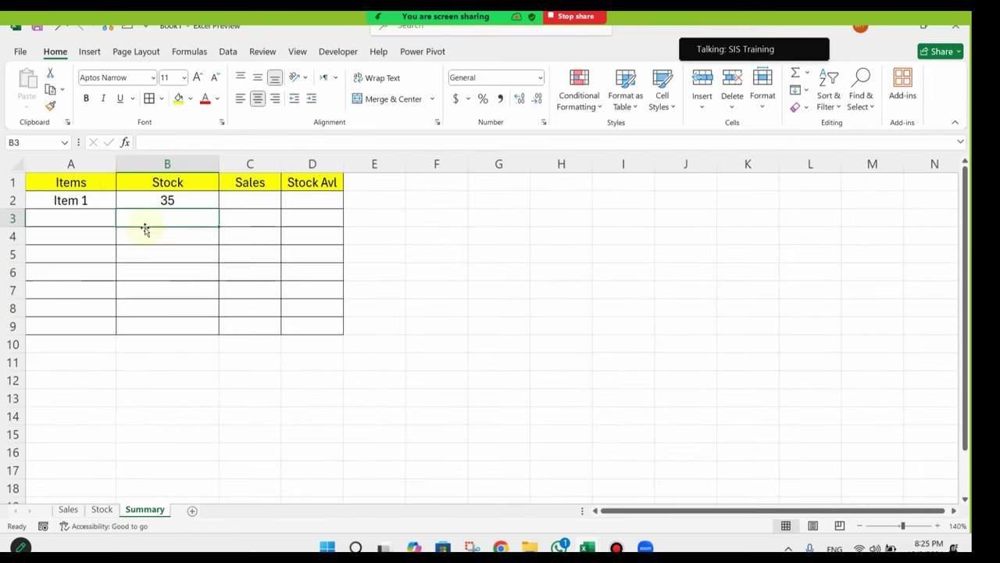
left_click(187, 203)
Step: Widen columns C, B and A of the Summary sheet
left_click_drag(281, 164, 367, 166)
left_click_drag(219, 164, 254, 164)
left_click(306, 221)
left_click(197, 199)
left_click_drag(116, 164, 145, 162)
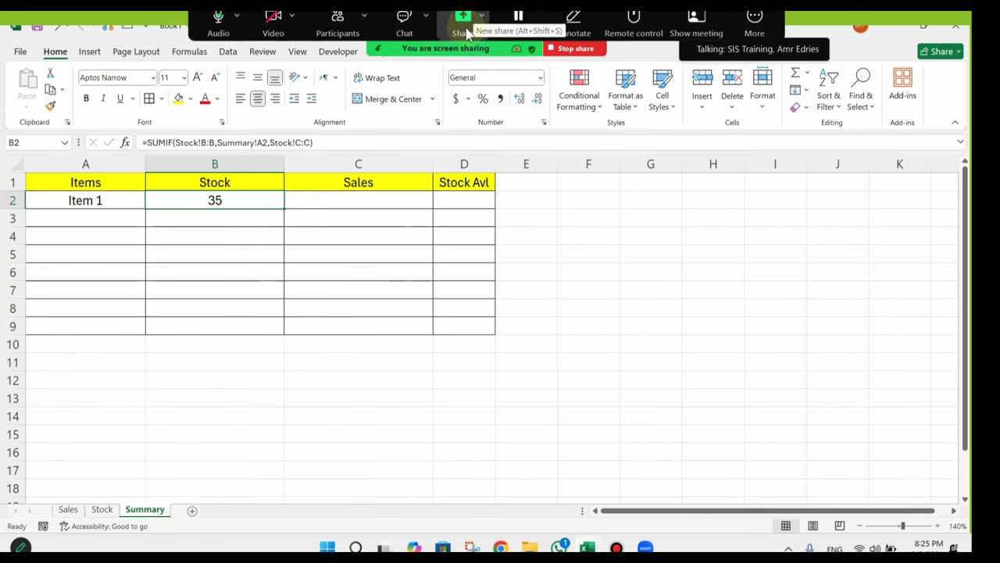
left_click(341, 31)
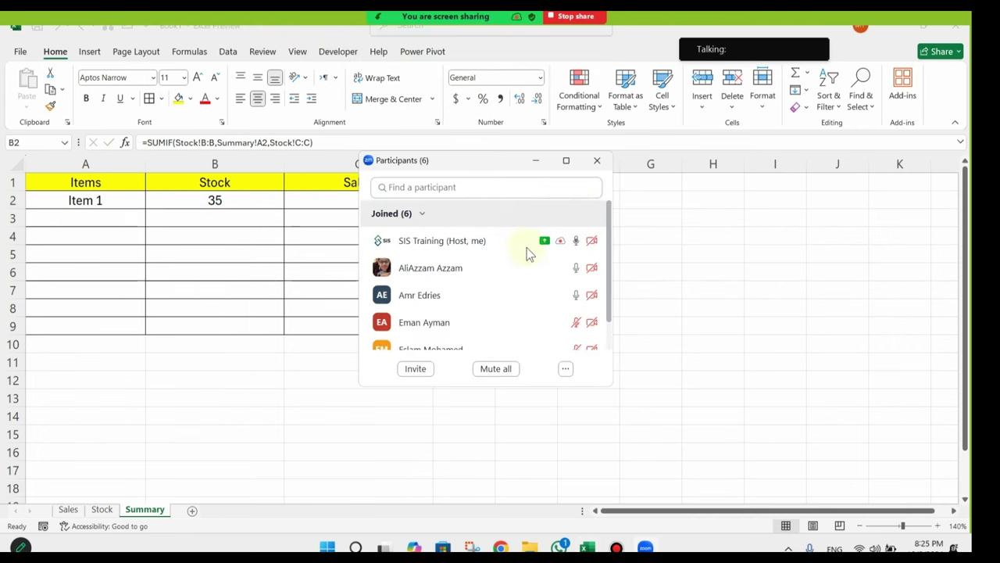
scroll(530, 252, "down", 2)
scroll(586, 208, "up", 3)
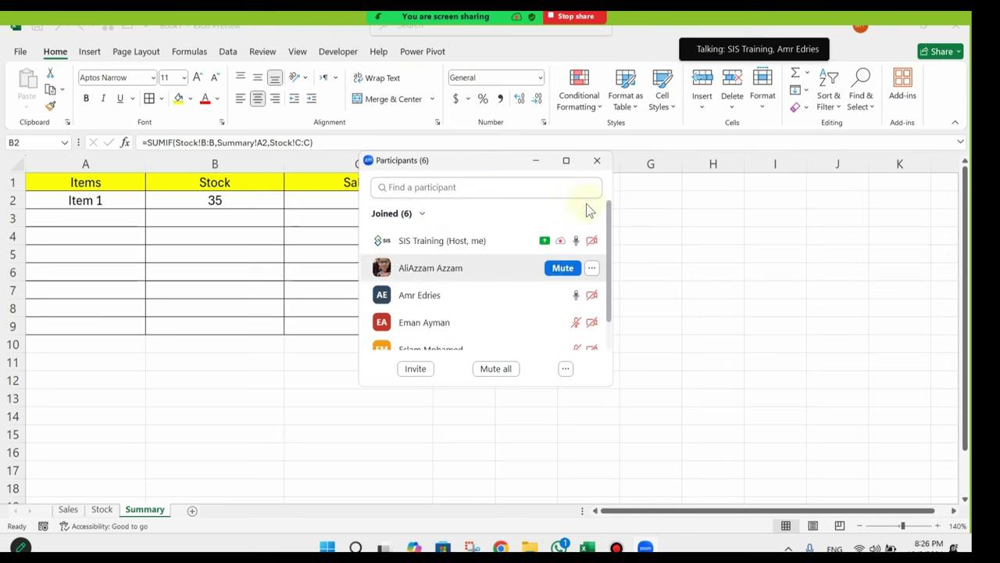
left_click(597, 161)
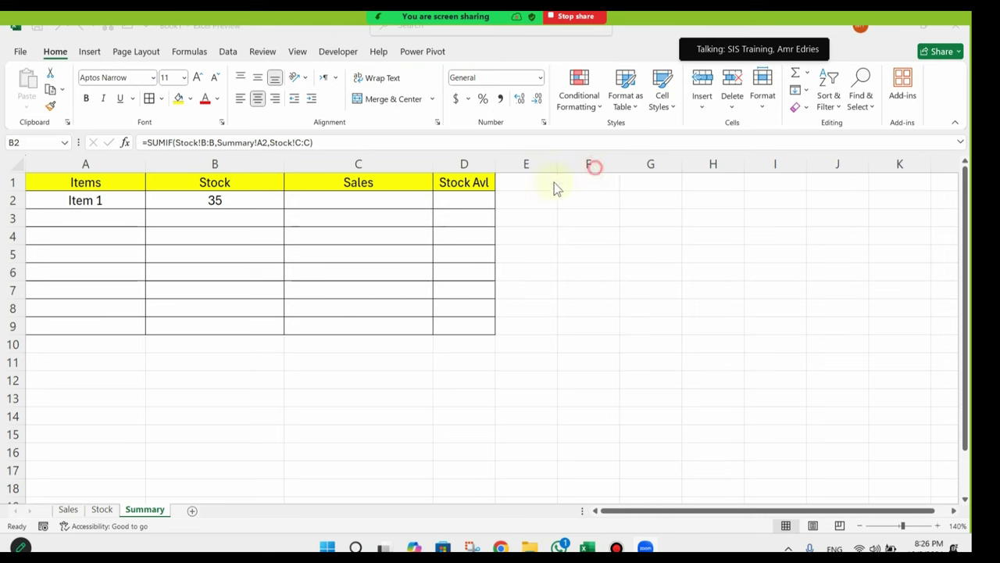
left_click(393, 202)
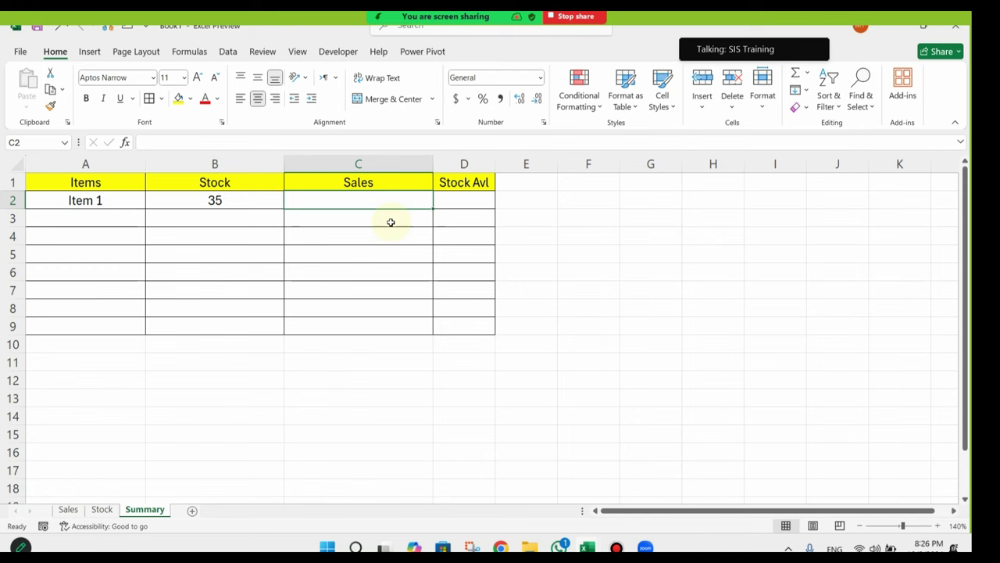
Step: Enter =SUMIF(Sales!B:B,Summary!A2,Sales!C:C) in Summary C2, giving Item 1's sales of 10
type("=")
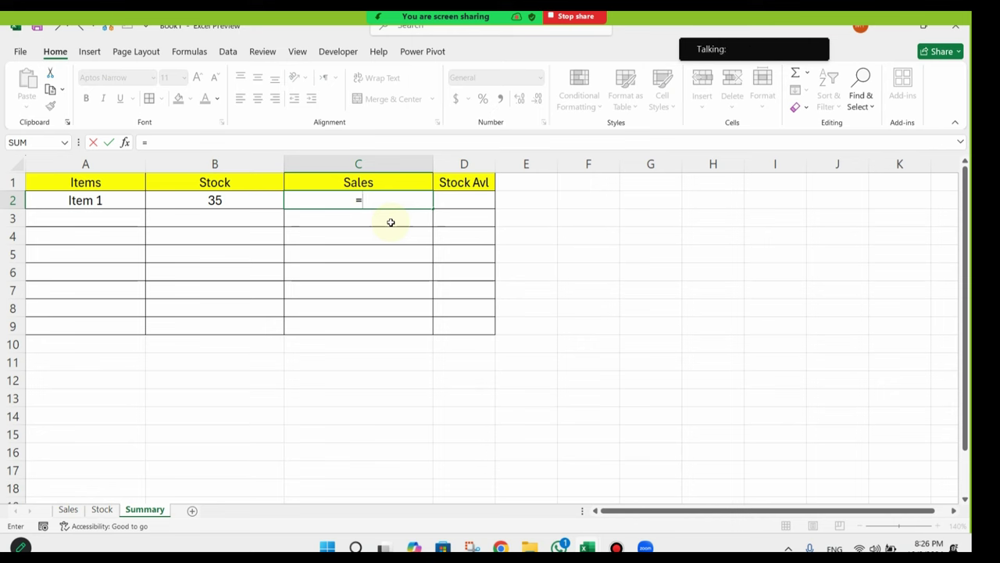
type("sumi")
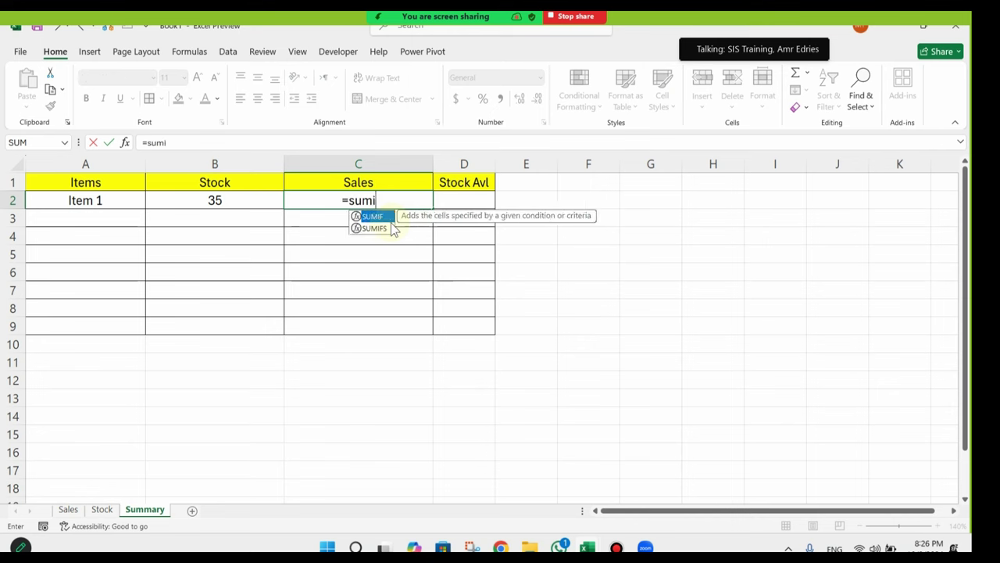
key("Tab")
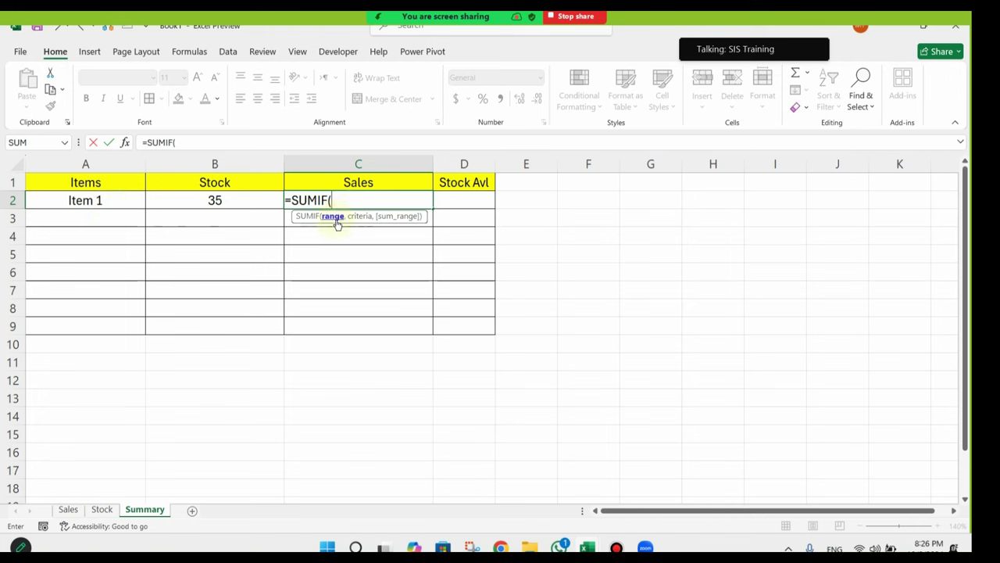
left_click(68, 509)
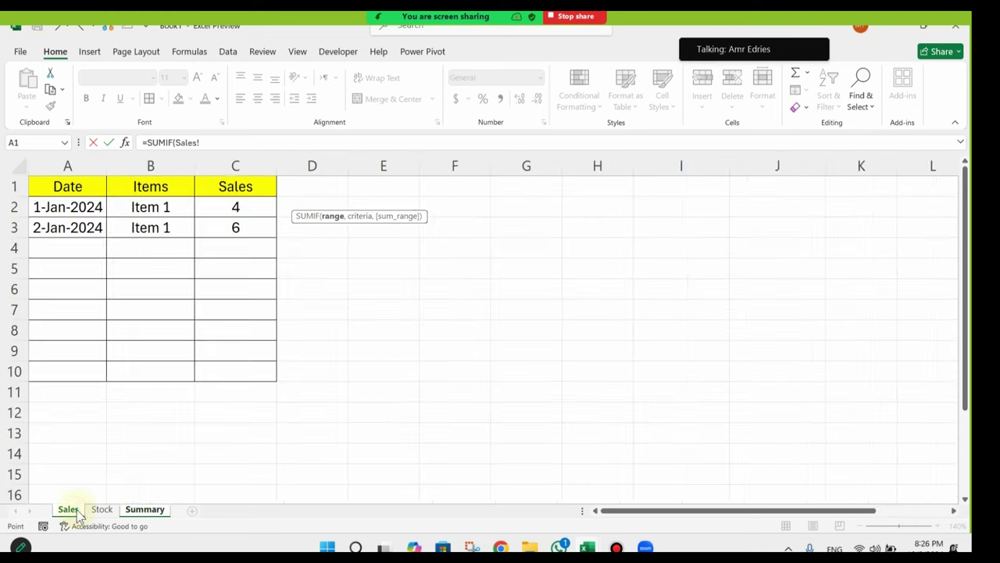
left_click(160, 166)
type(",")
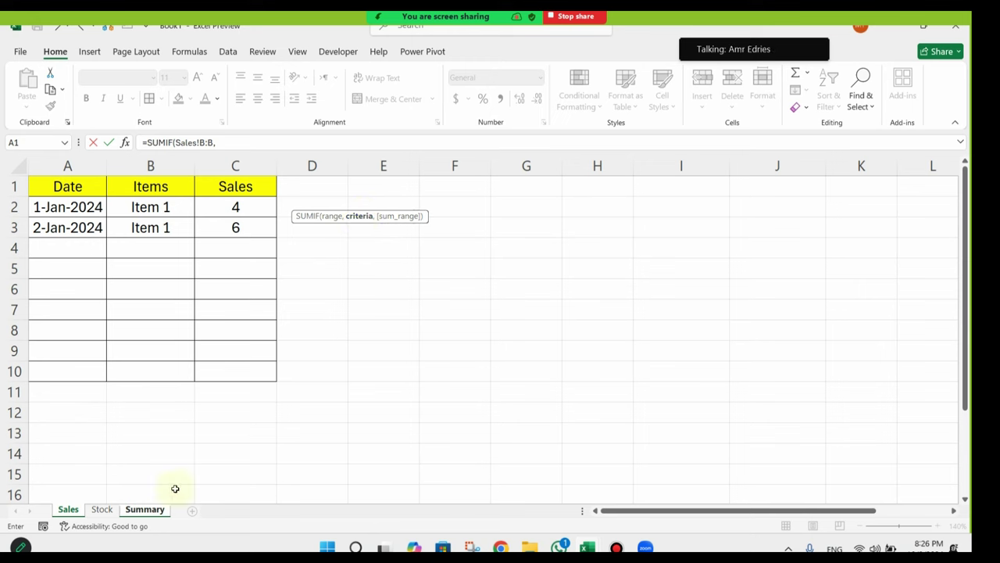
left_click(155, 514)
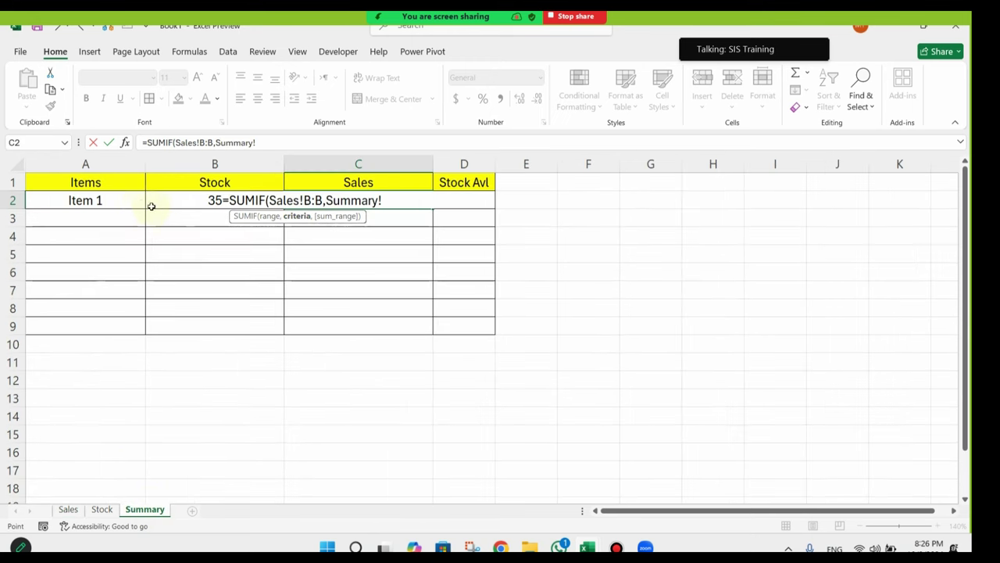
left_click(117, 201)
type(",")
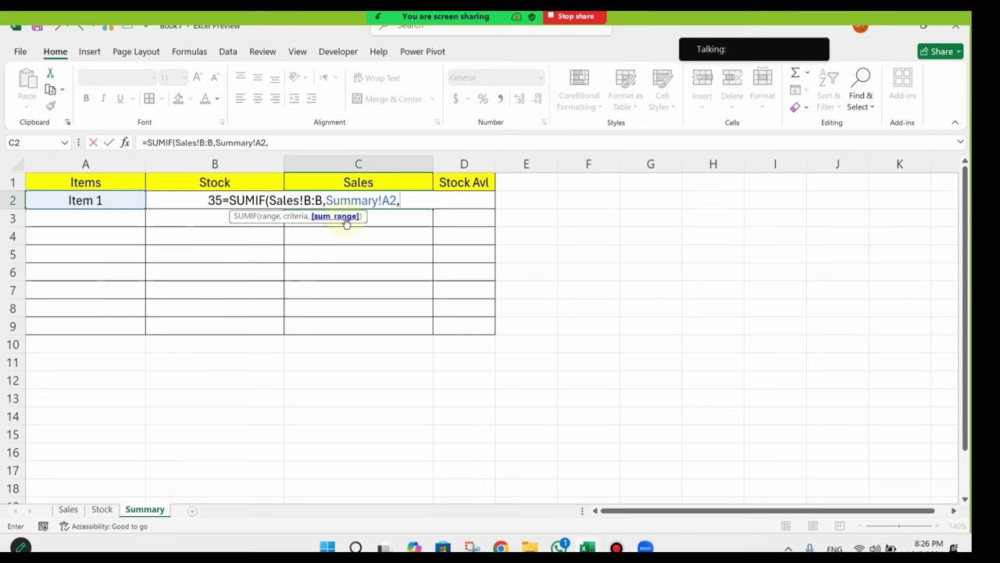
left_click(68, 509)
left_click(234, 162)
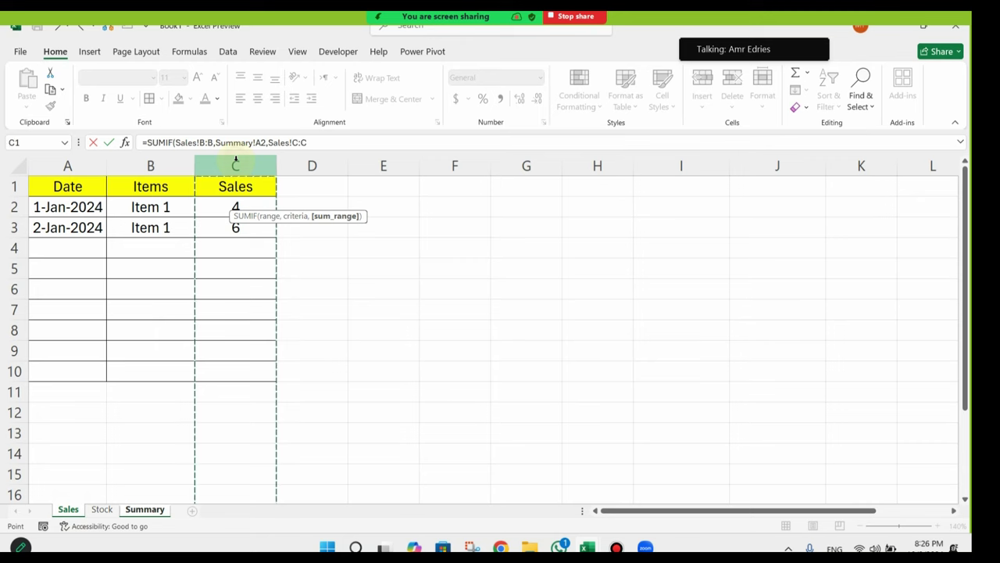
key("Return")
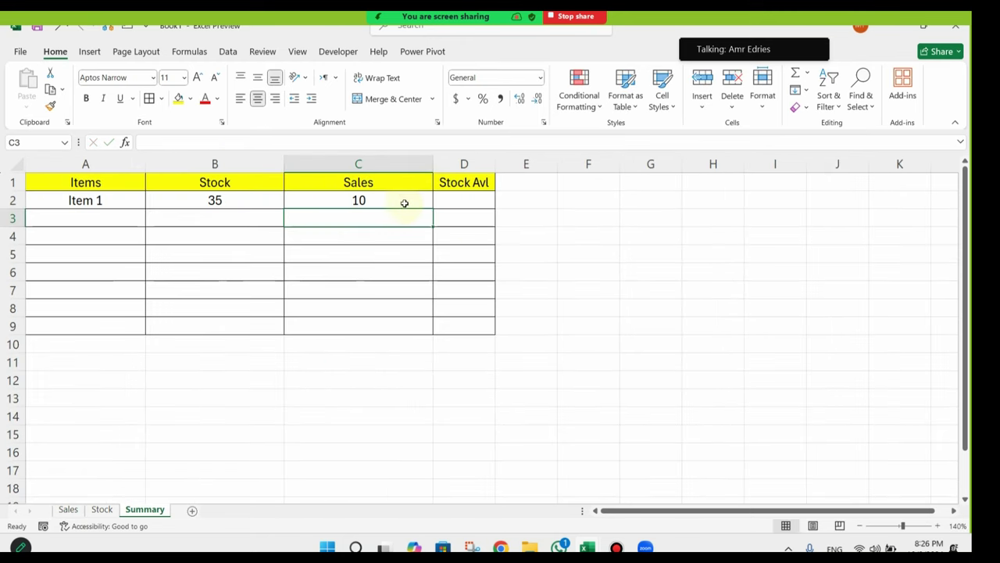
left_click(392, 204)
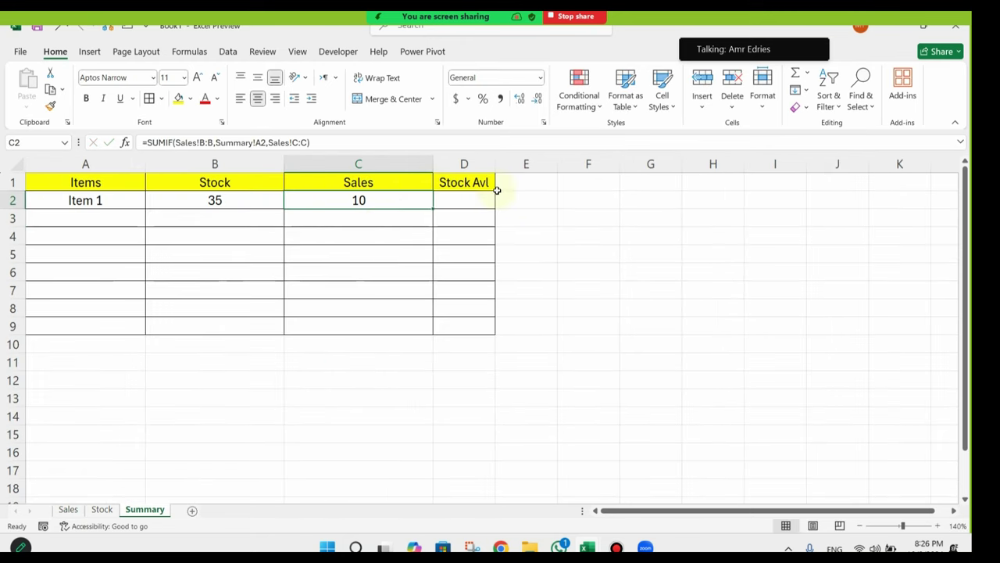
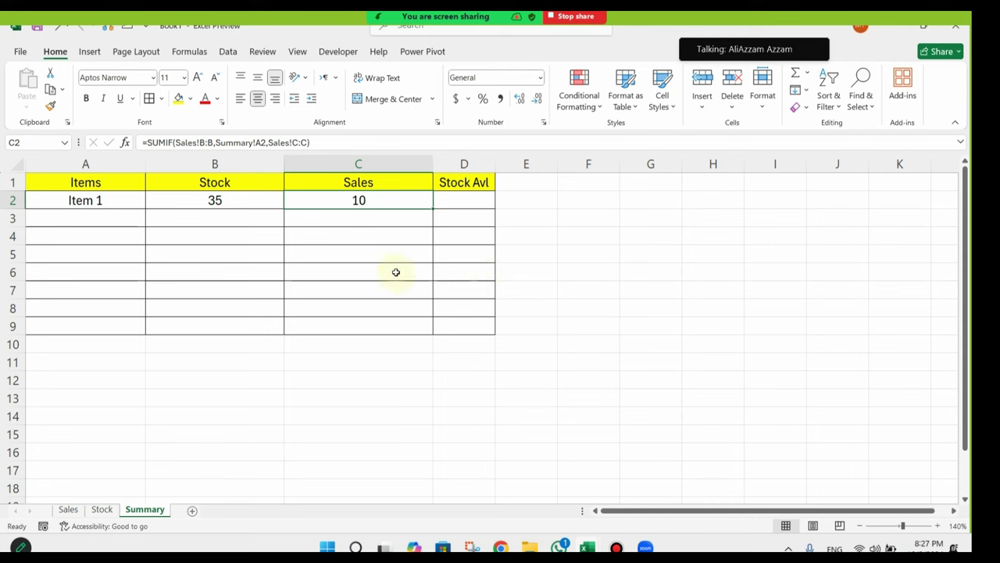
Step: Widen column D and rename its header from 'Stock Avl' to 'Stock Available'
left_click(469, 200)
left_click_drag(496, 163, 551, 164)
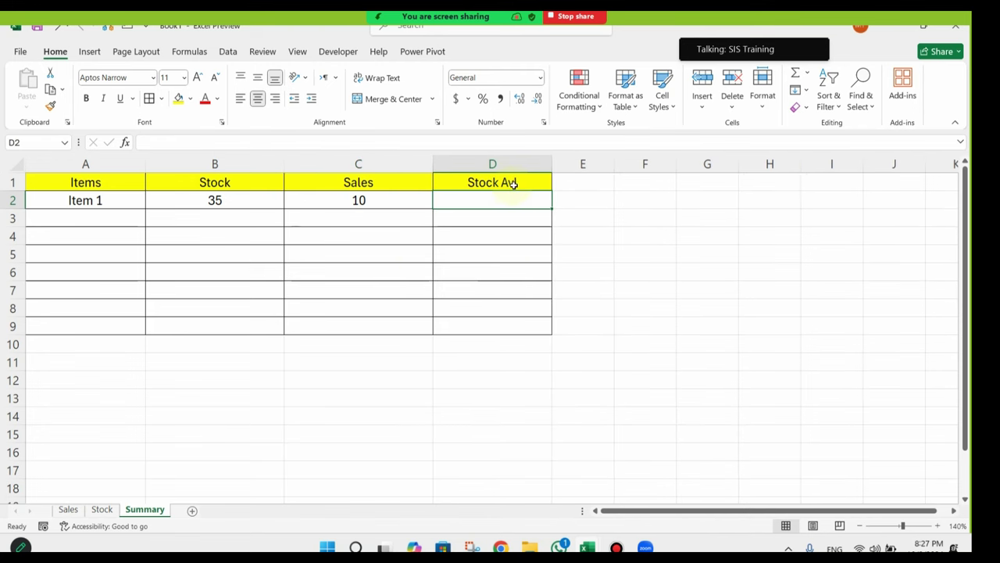
left_click(511, 186)
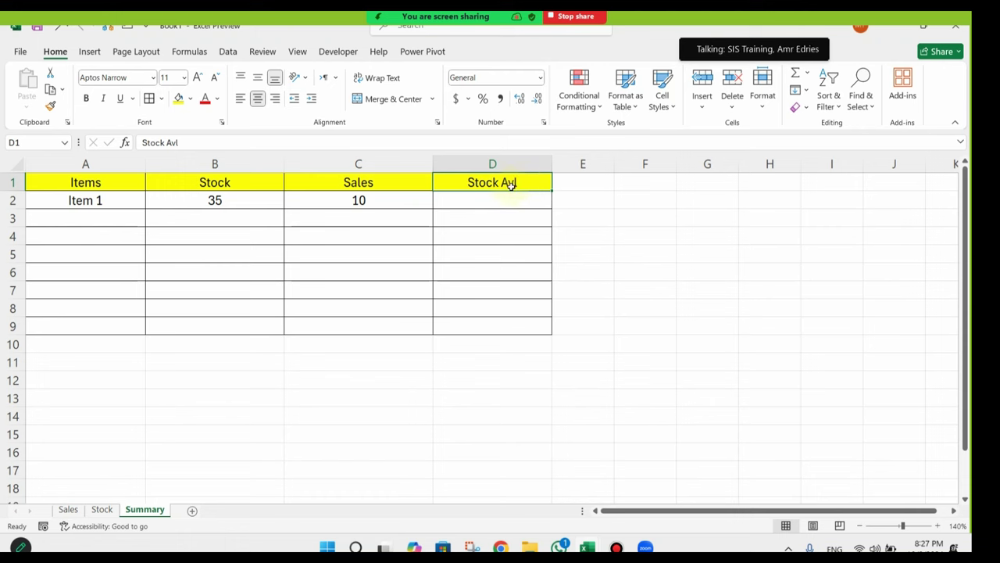
double_click(522, 183)
key("BackSpace")
key("BackSpace")
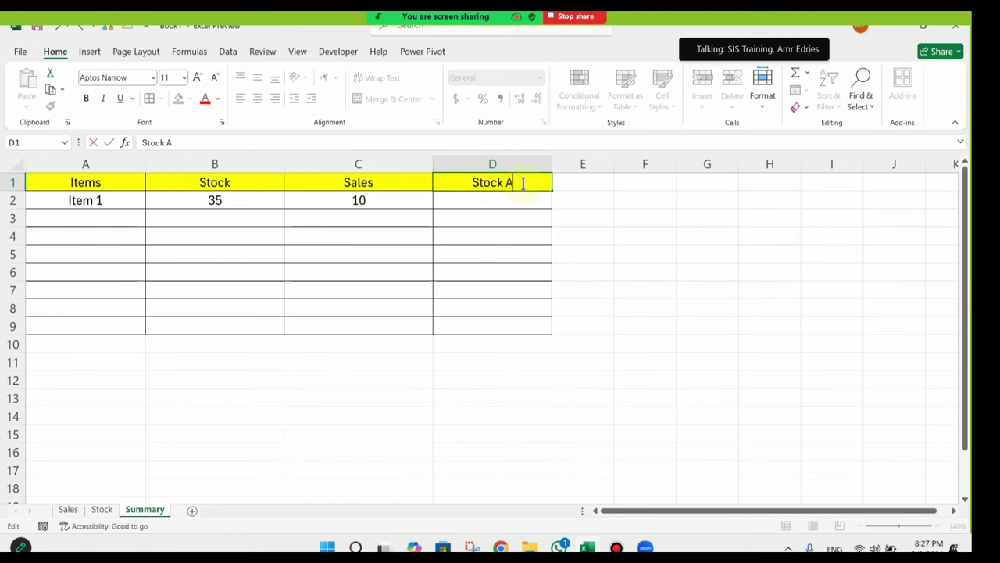
type("vailav")
key("BackSpace")
type("ble")
left_click(505, 290)
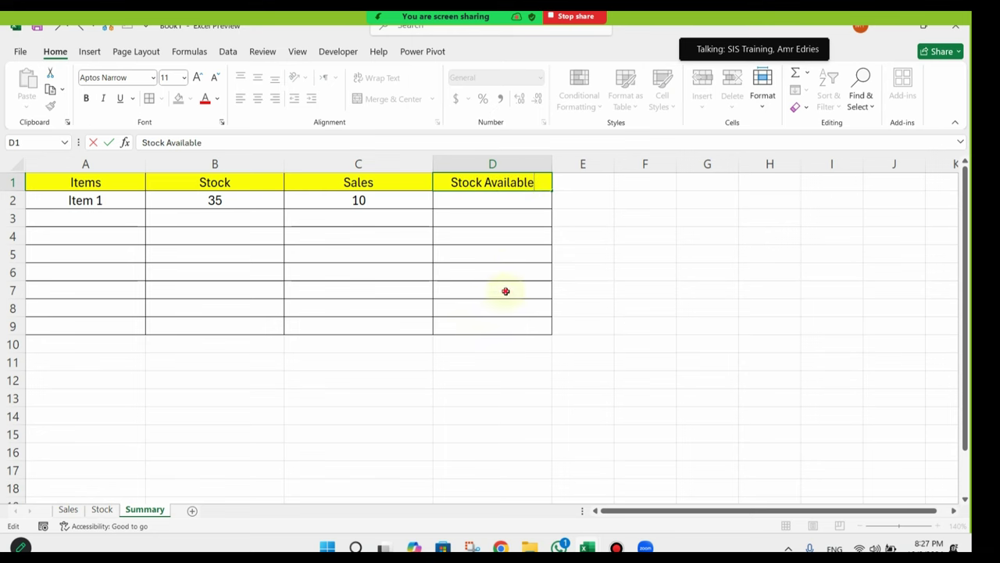
Step: Enter a formula in D2 subtracting Sales in C2 from Stock in B2
left_click(527, 202)
type("=")
key("Left")
key("Left")
key("Left")
key("Right")
type("-")
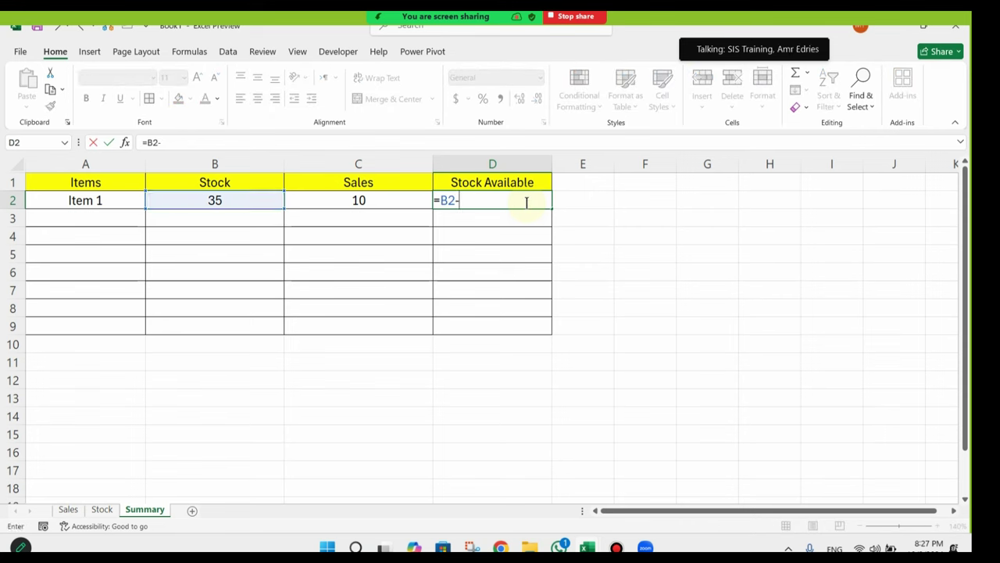
left_click(415, 204)
key("Return")
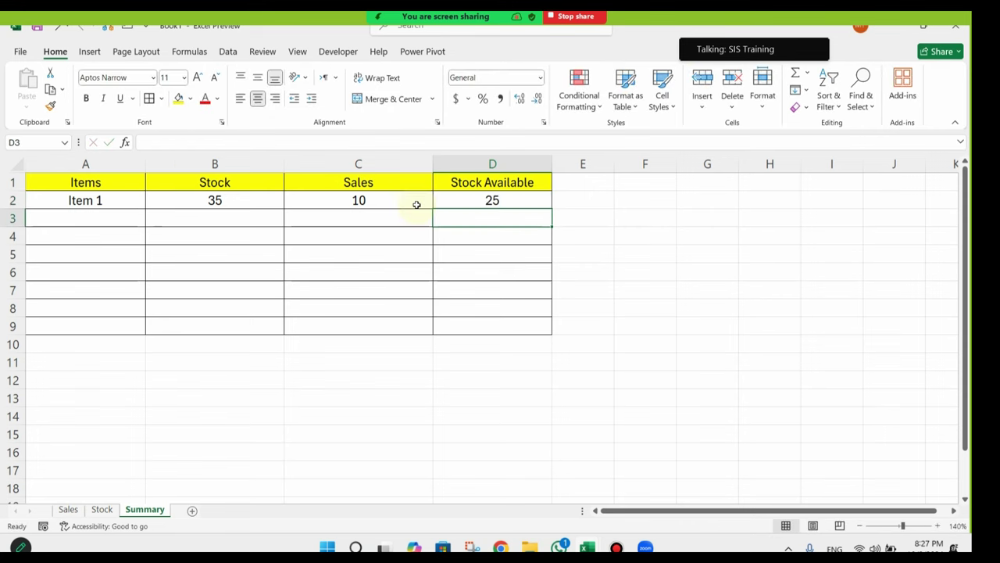
left_click(454, 197)
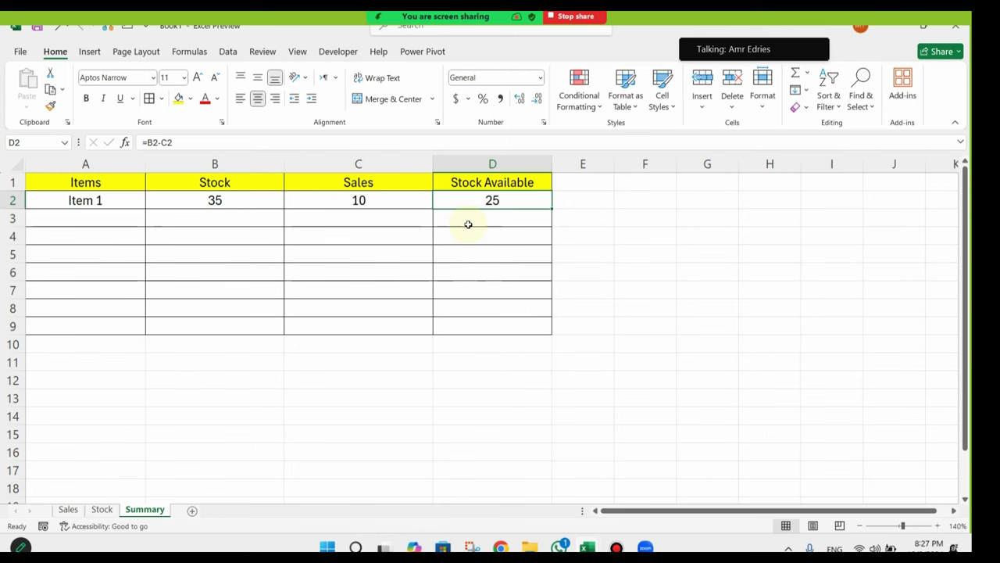
Step: Replace D2's formula with =B2+C2
key("Delete")
type("=")
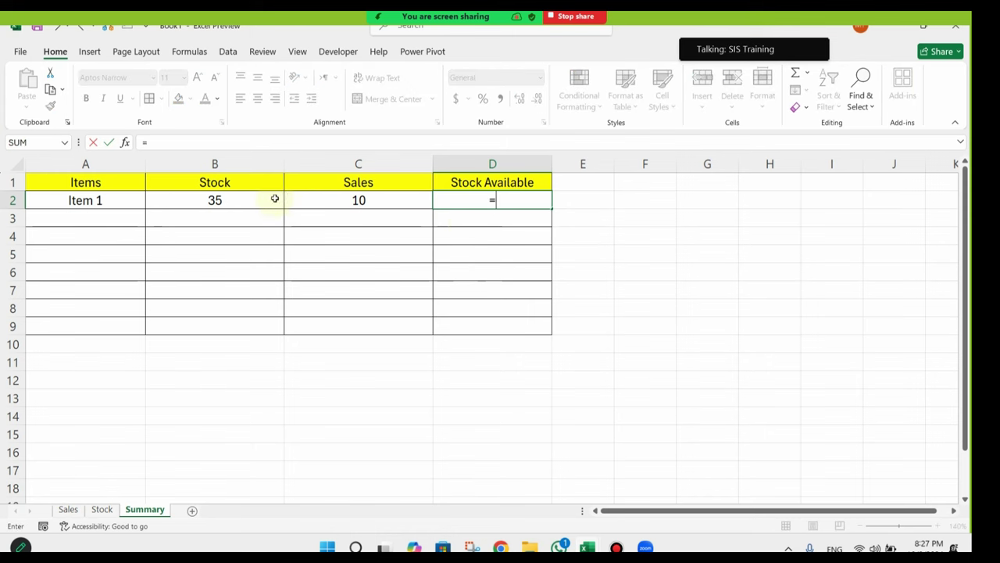
left_click(237, 200)
type("+")
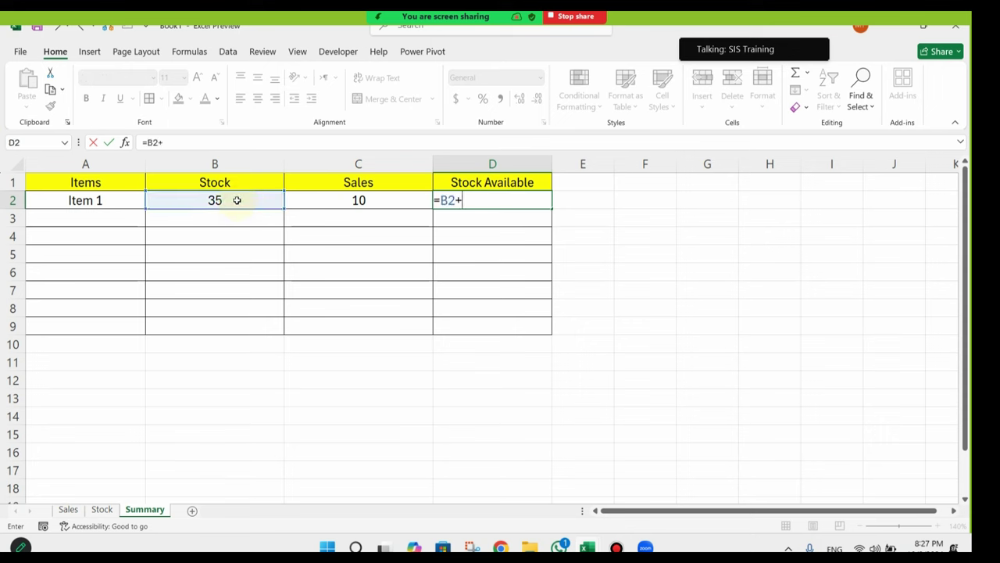
left_click(336, 201)
key("Return")
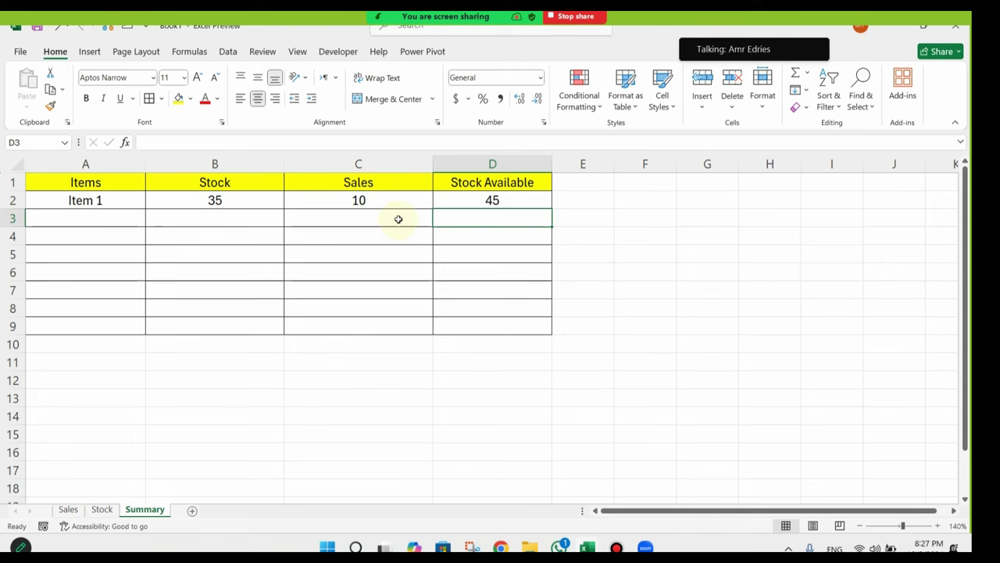
Step: Correct D2 to =B2-C2 so it shows 25 for Item 1
left_click(494, 199)
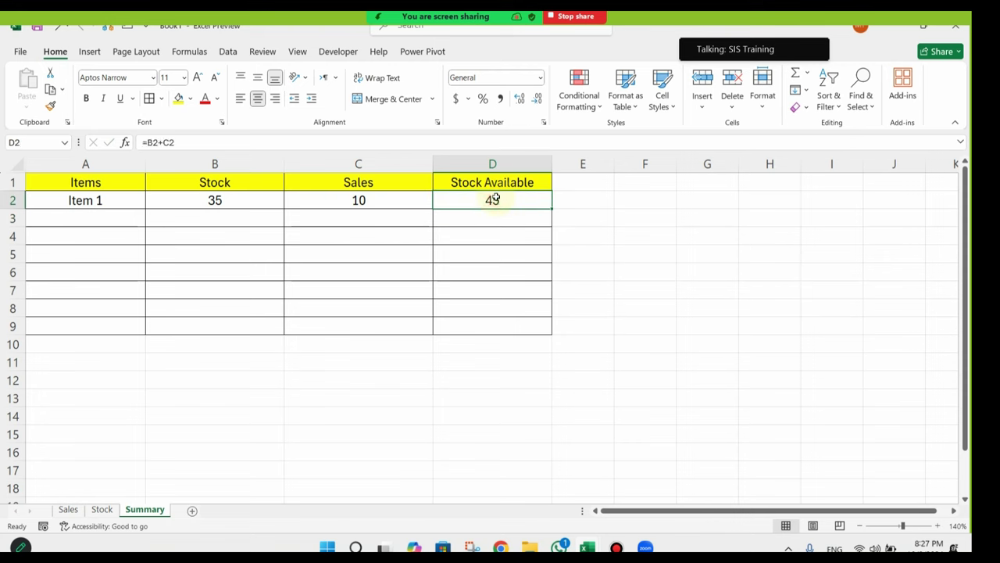
type("=B2-C2")
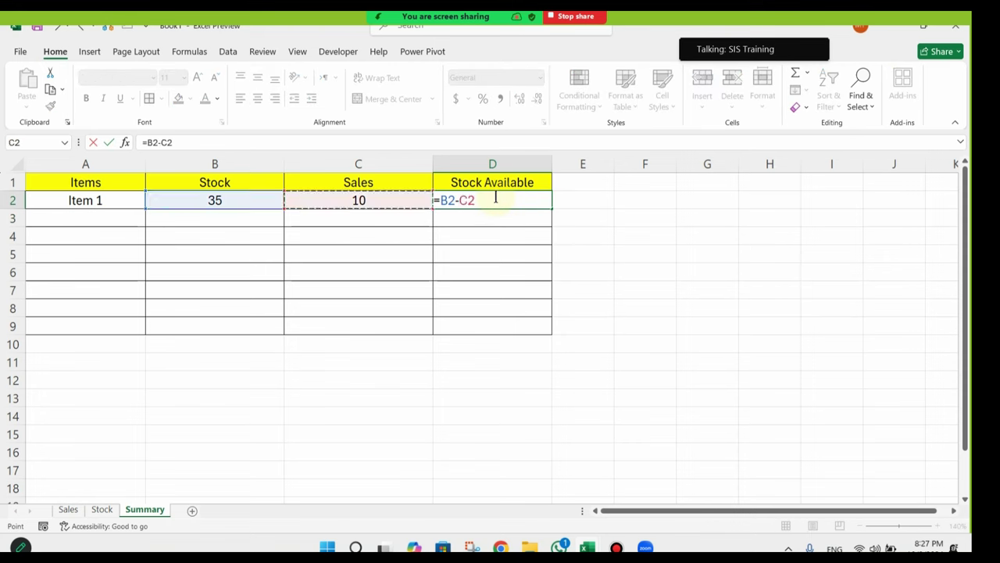
key("Return")
left_click(496, 198)
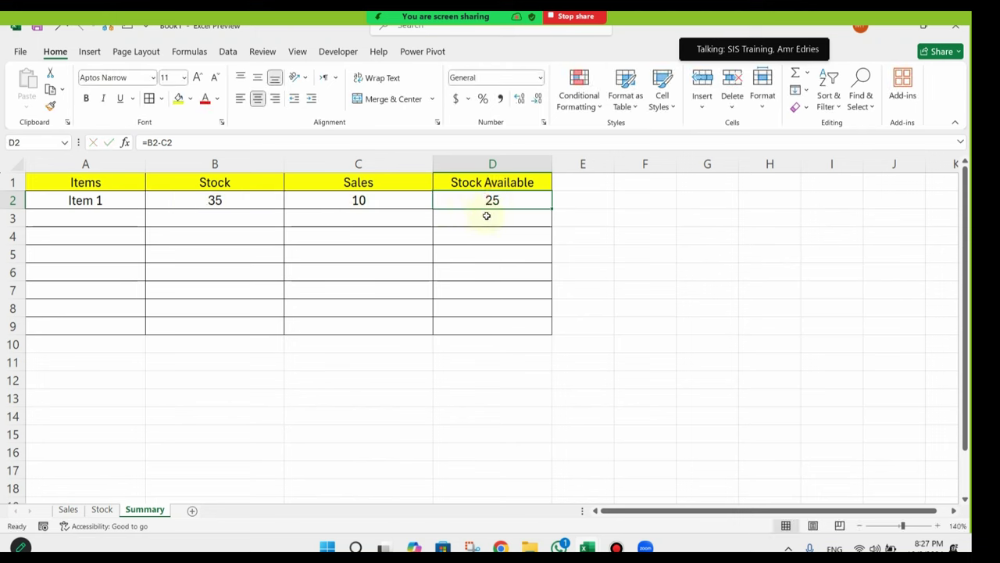
Step: On the Sales sheet, copy Item 1 into B4 and change it to Item 2
left_click(68, 509)
left_click(138, 249)
left_click(180, 231)
key("ctrl+c")
left_click(183, 247)
key("ctrl+v")
double_click(181, 248)
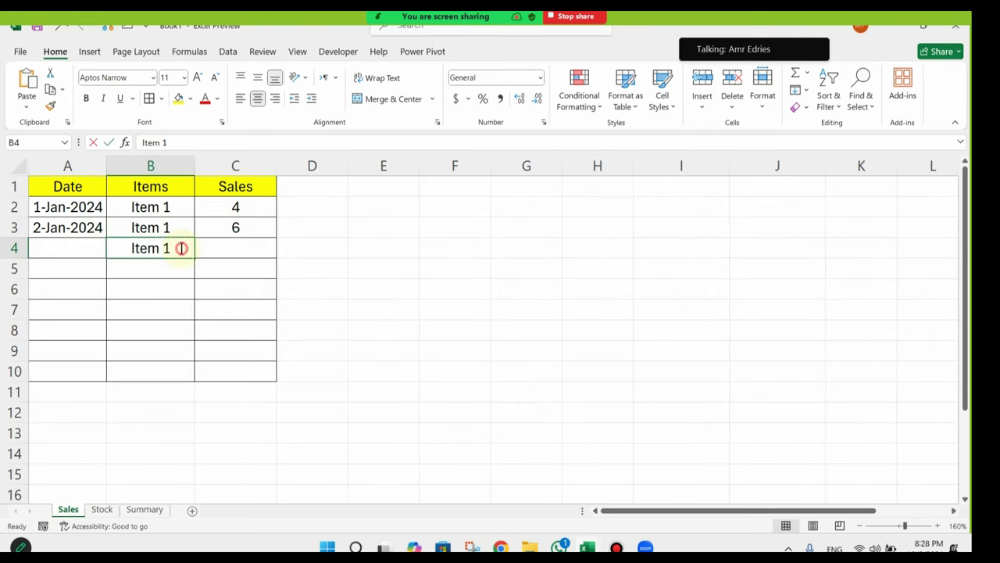
key("BackSpace")
type("2")
key("Return")
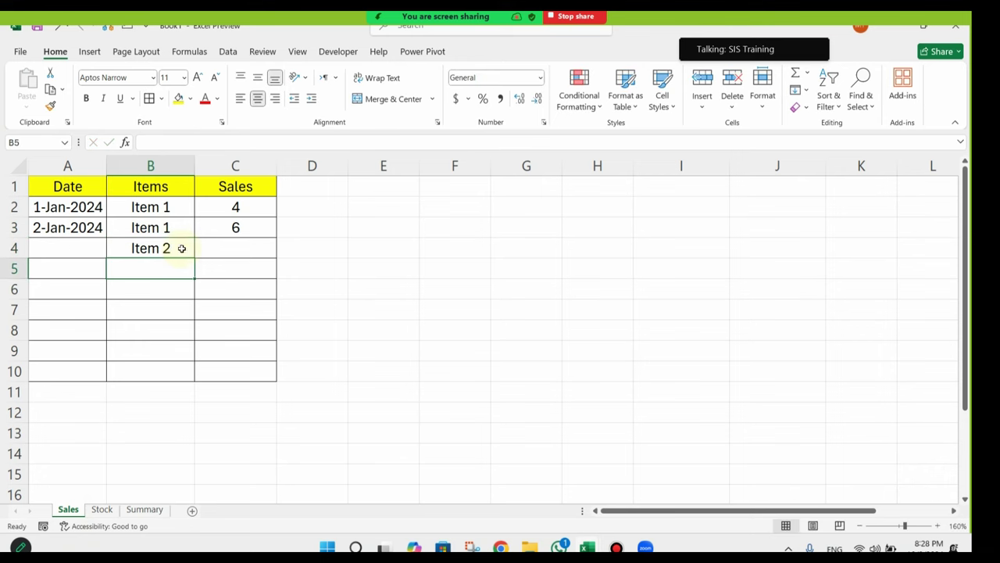
Step: Enter sales of 10 in C4 and the date 3-3-2024 in A4
left_click(221, 248)
type("10")
key("Return")
left_click(59, 253)
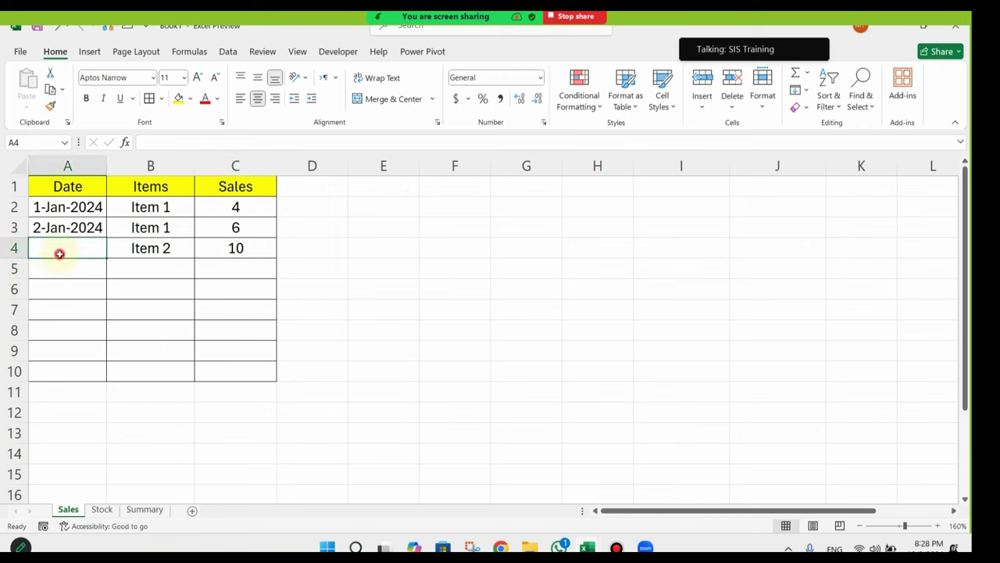
type("3-3-2")
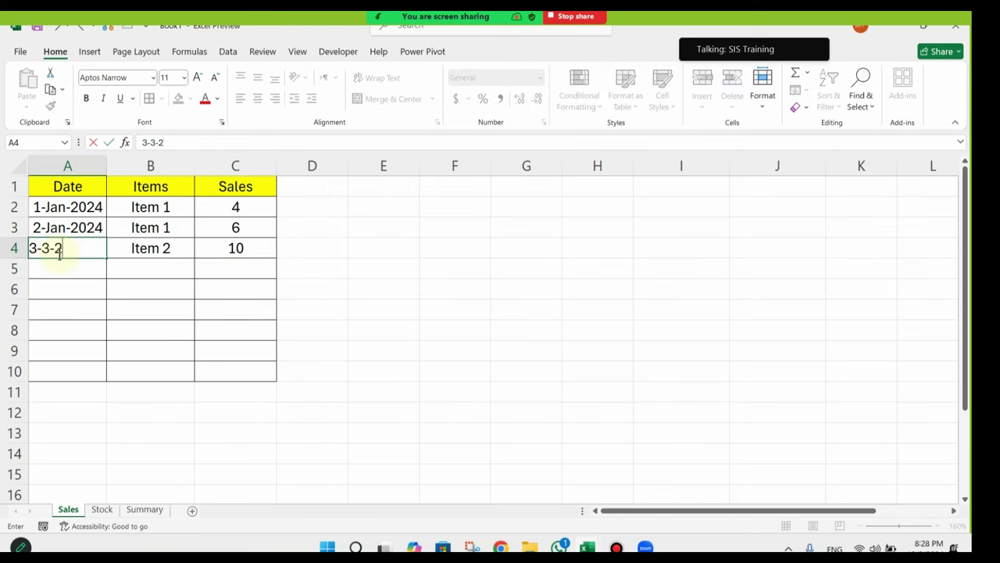
type("024")
key("Return")
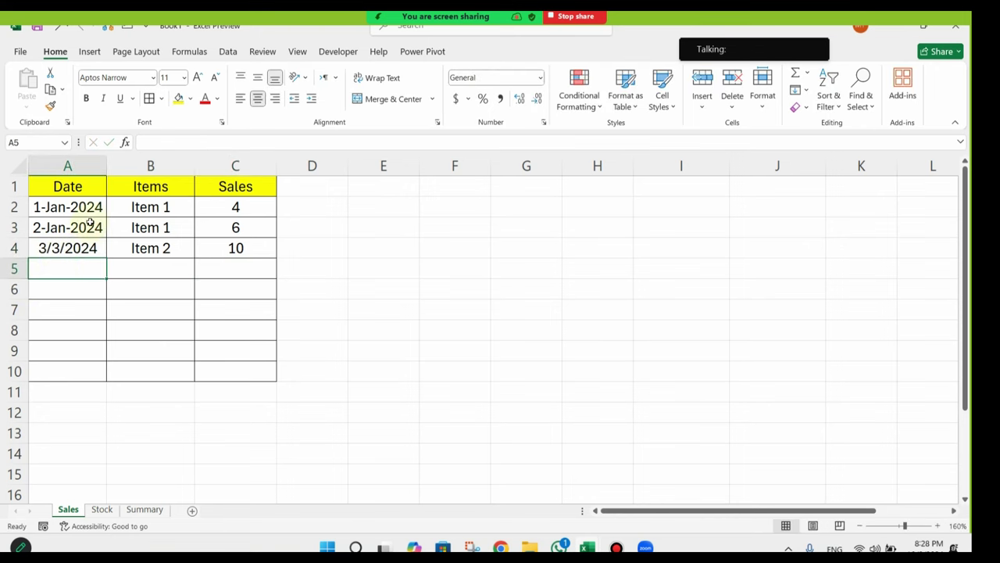
Step: Copy A3's day-month-year date format onto A4 with Format Painter, then go to Summary
left_click(88, 225)
left_click(50, 105)
left_click(75, 248)
left_click(152, 337)
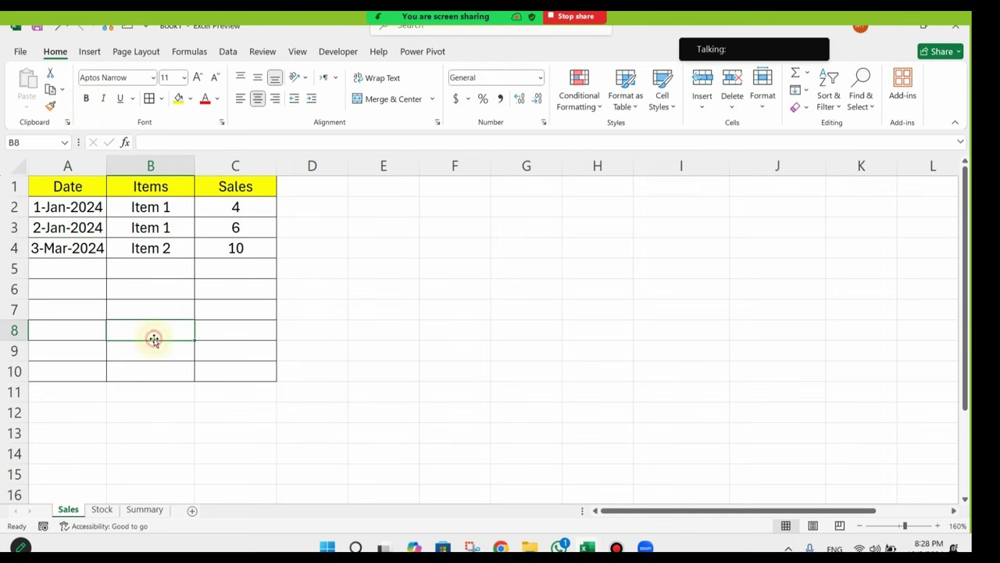
left_click(144, 509)
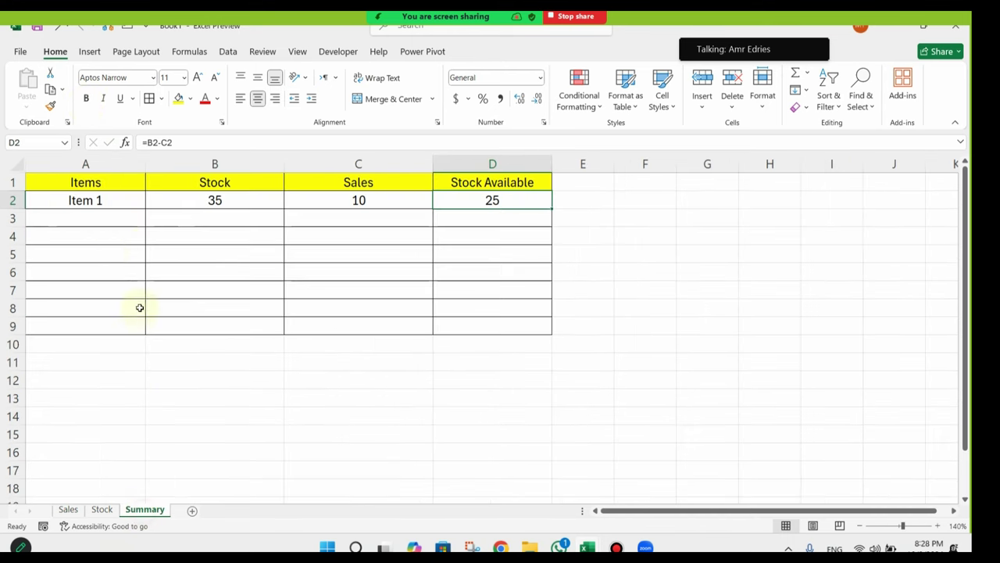
Step: Put Item 2 in A3 by copying Item 1 from A2 and editing it
left_click(107, 219)
type("=")
key("BackSpace")
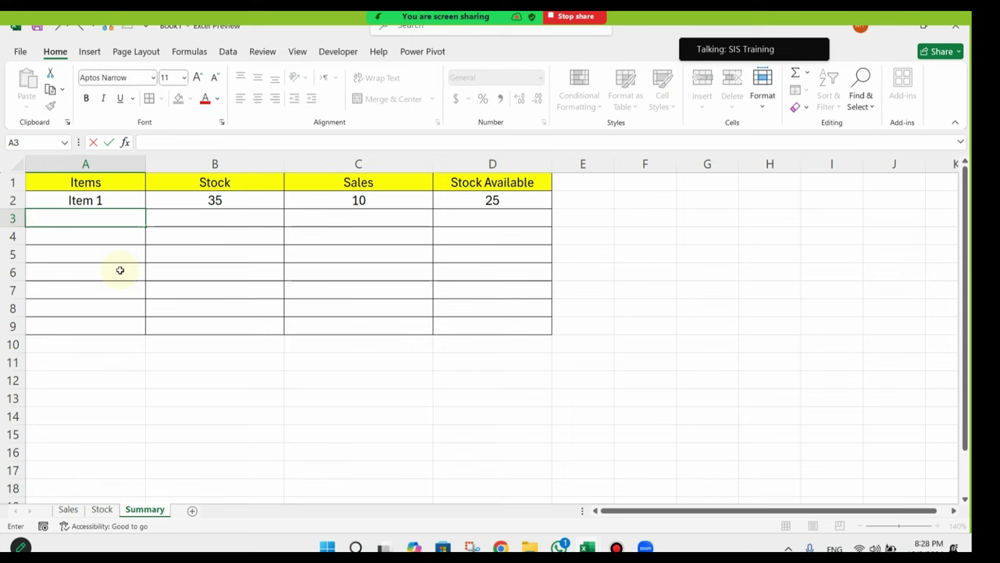
key("Escape")
left_click(125, 199)
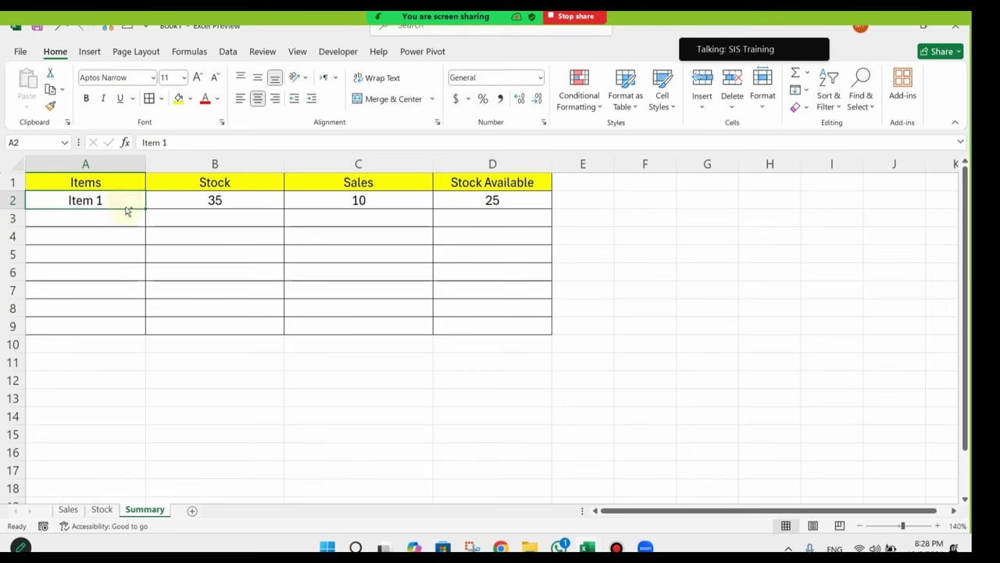
key("ctrl+c")
left_click(118, 218)
key("ctrl+v")
double_click(118, 219)
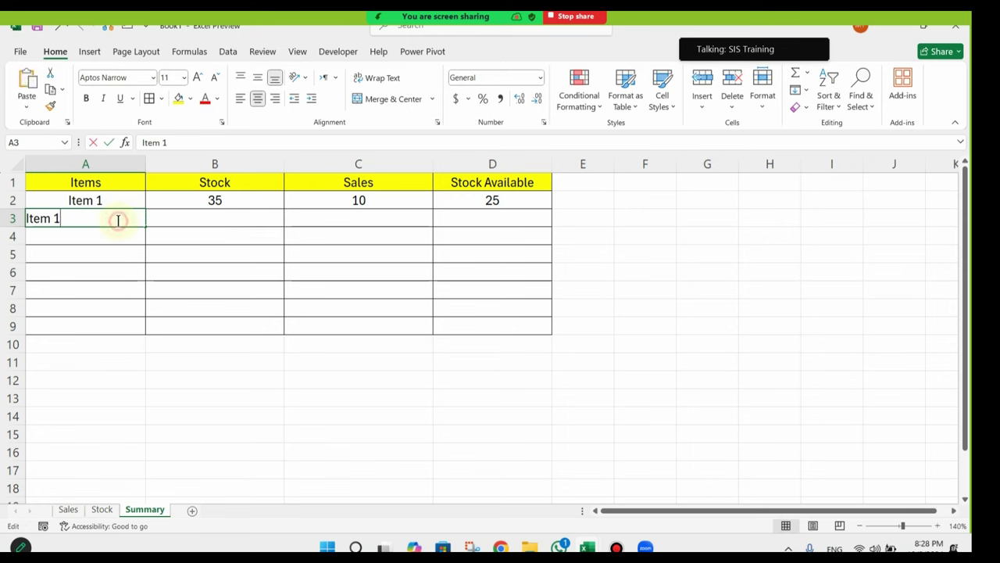
key("BackSpace")
type("2")
key("Return")
Step: Fill the B2:D2 formulas down to row 3, giving Stock 0, Sales 10, Available -10
left_click_drag(214, 200, 553, 221)
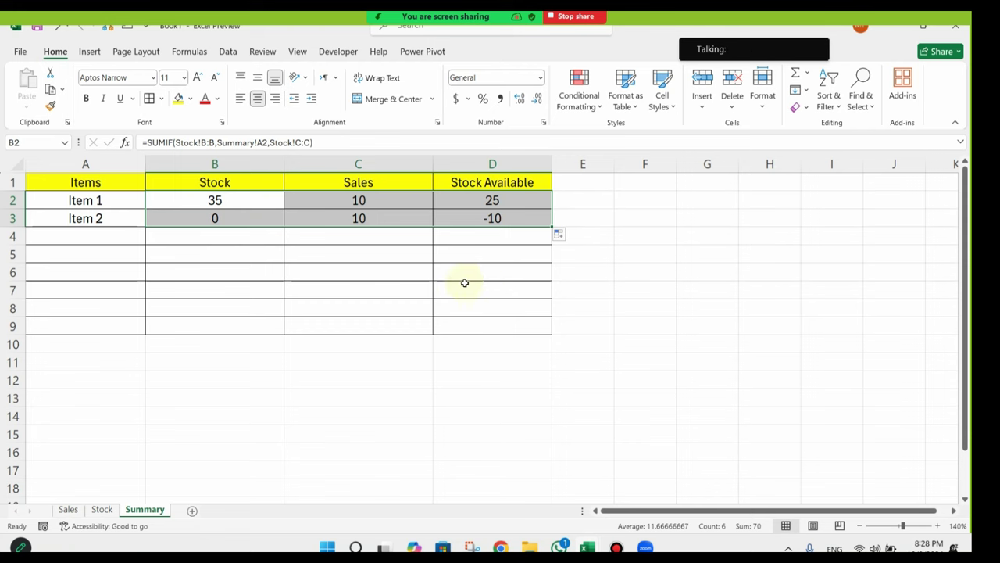
key("ctrl+z")
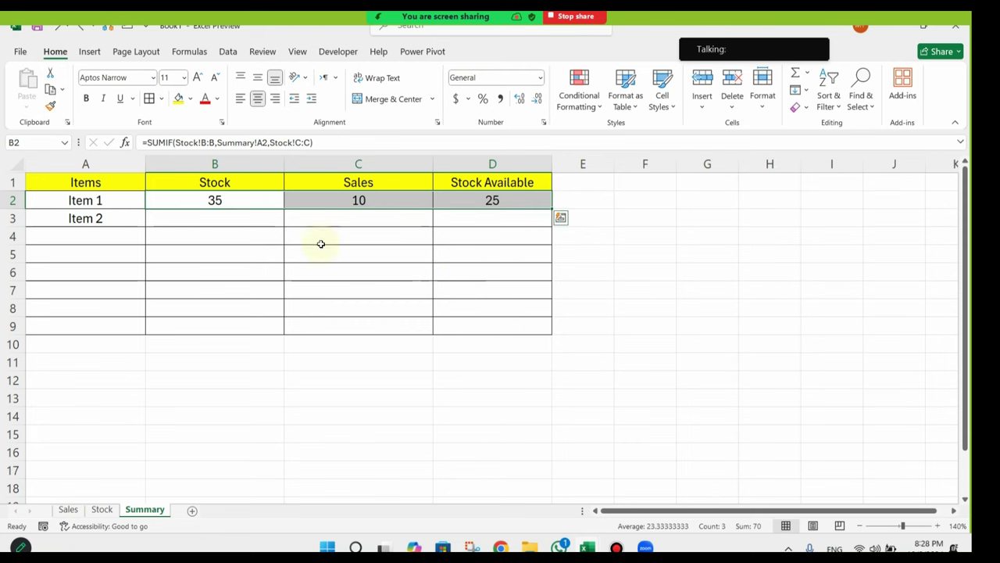
left_click(320, 243)
left_click(275, 207)
left_click_drag(284, 210, 282, 222)
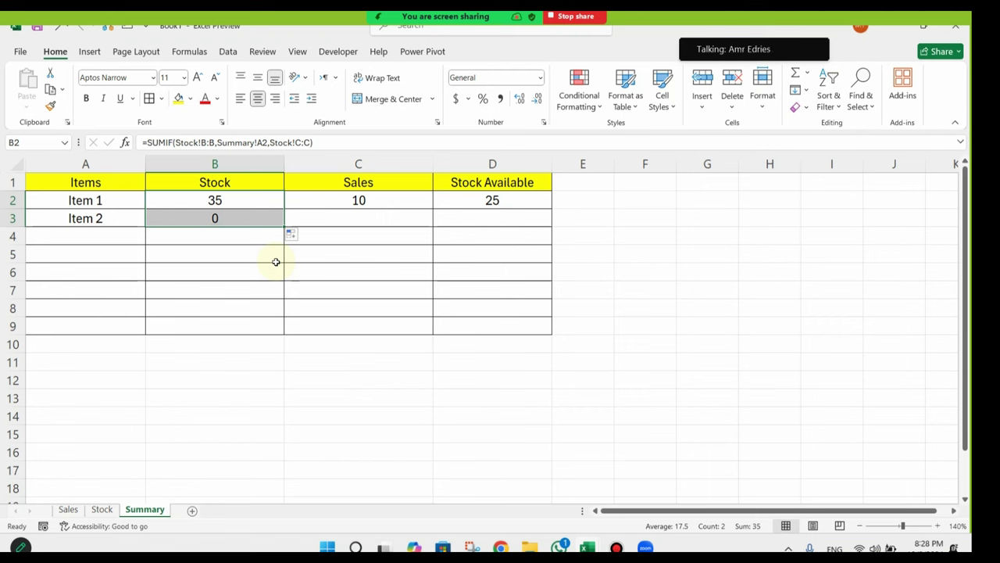
key("ctrl+z")
left_click(192, 199)
left_click_drag(192, 200, 556, 228)
left_click(362, 220)
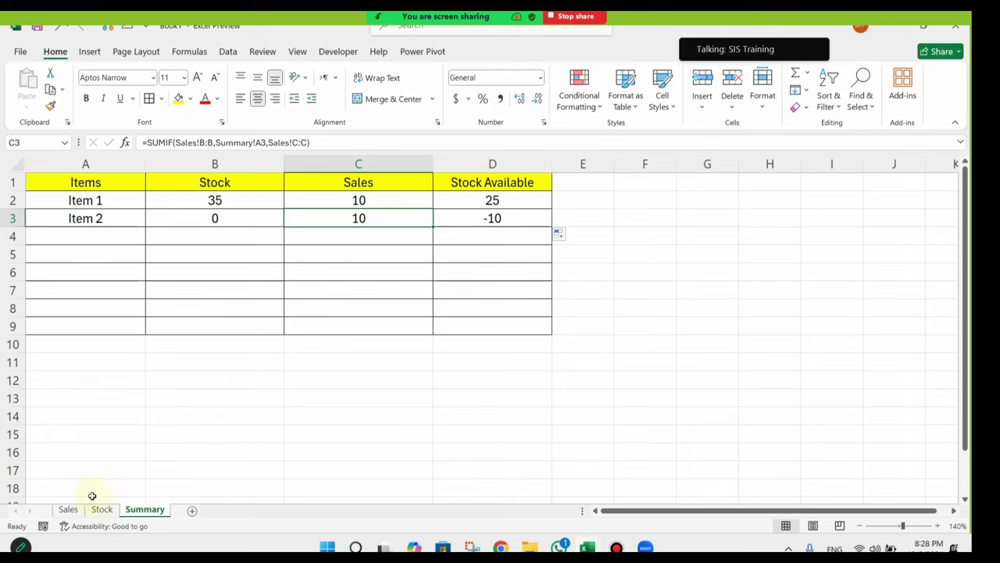
Step: On the Stock sheet, add Item 2 in B5 by copying the Item 1 entry
left_click(101, 508)
left_click(109, 231)
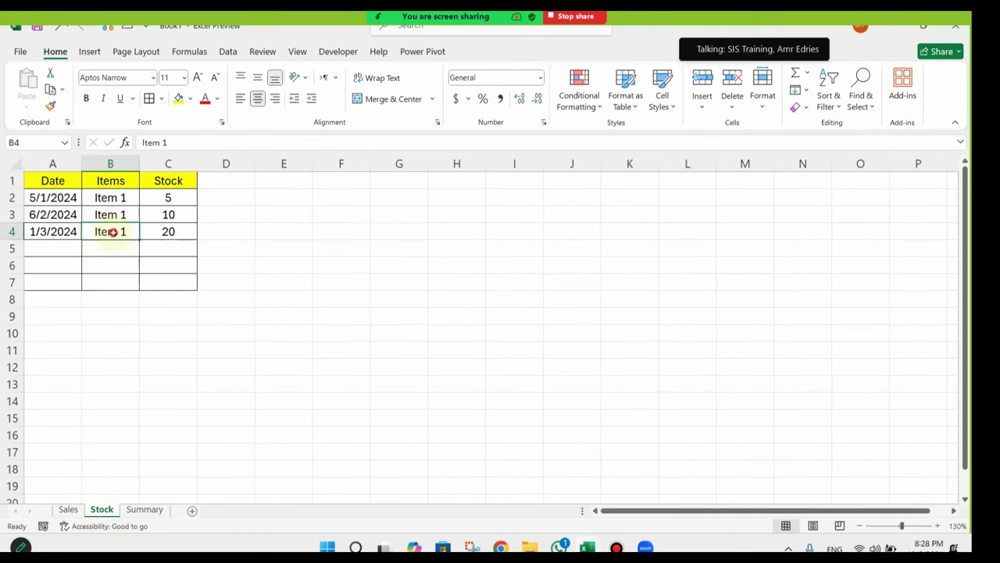
key("ctrl+c")
left_click(116, 248)
key("ctrl+v")
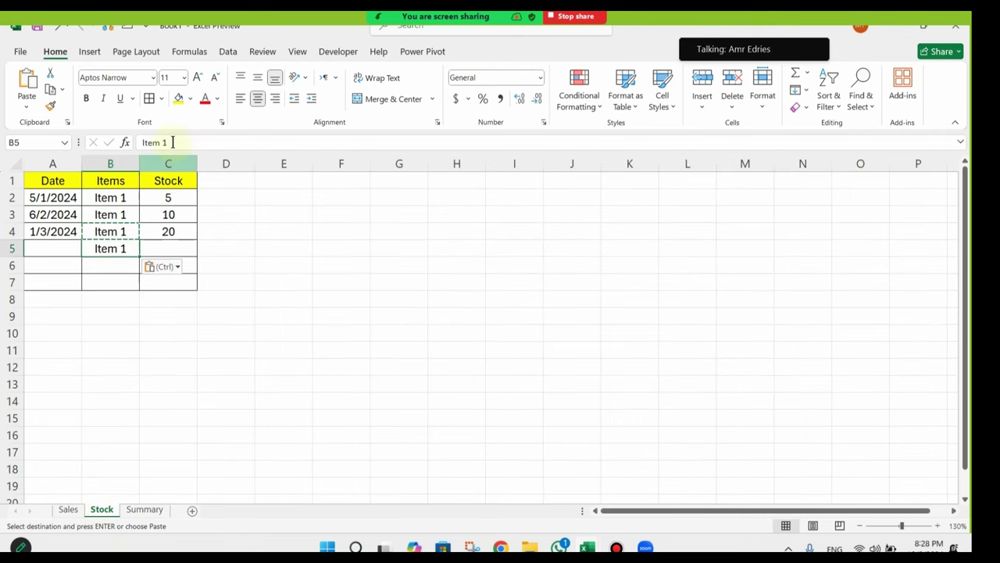
left_click(180, 142)
key("Return")
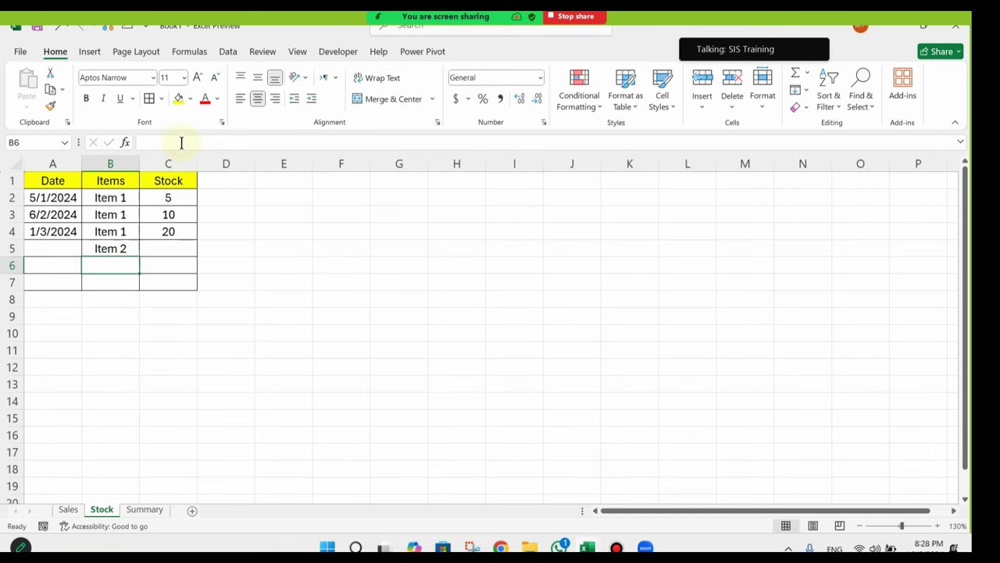
Step: Enter stock of 30 and the date 4/4/2024 for the Item 2 row, then open Summary
left_click(180, 247)
type("30")
key("Return")
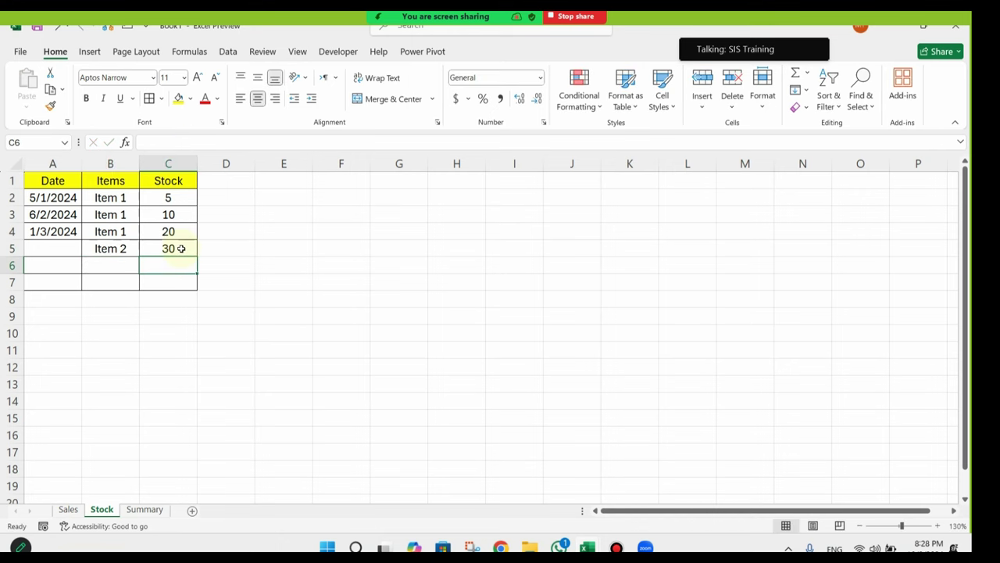
left_click(47, 247)
type("4/4/2024")
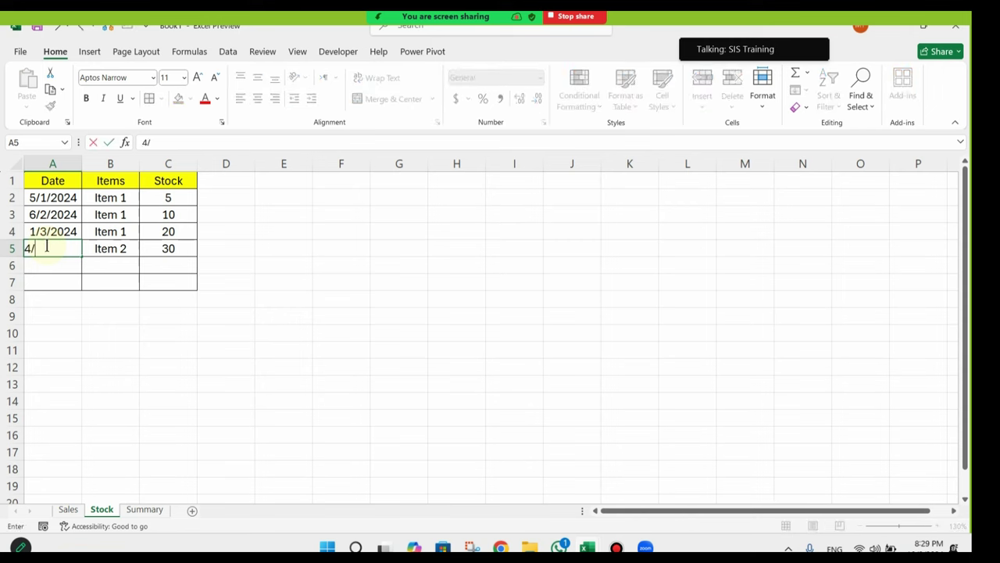
key("Return")
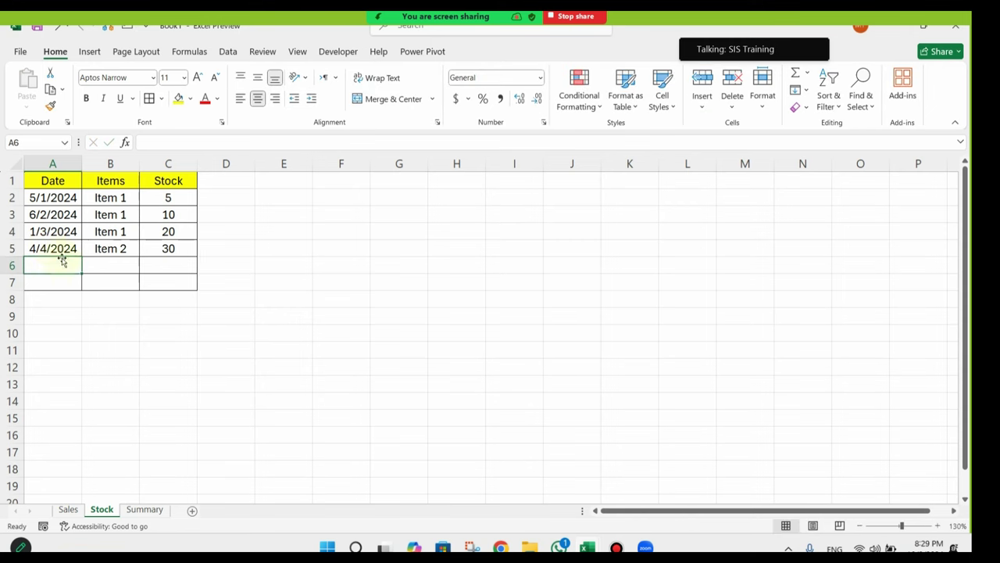
left_click(150, 509)
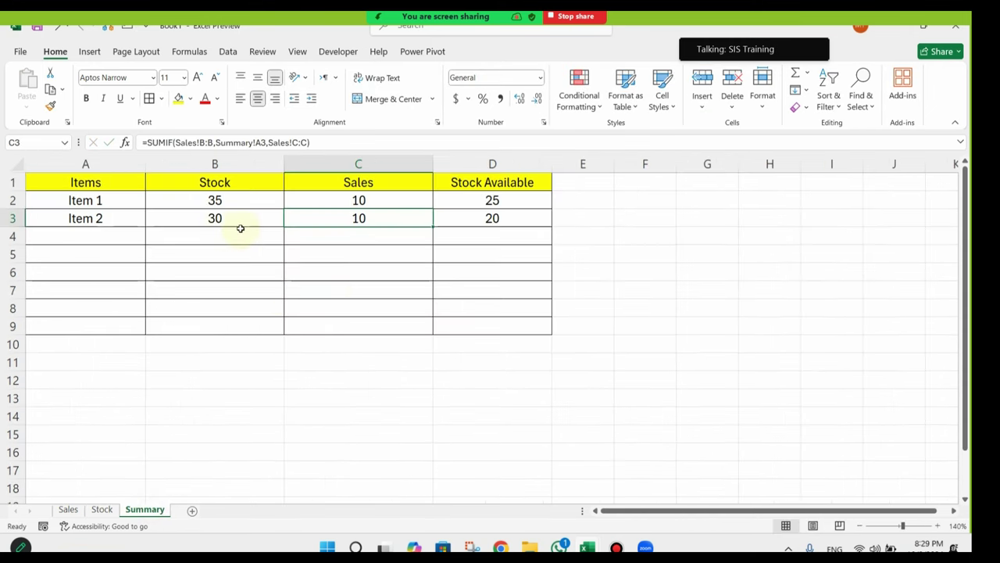
left_click(99, 222)
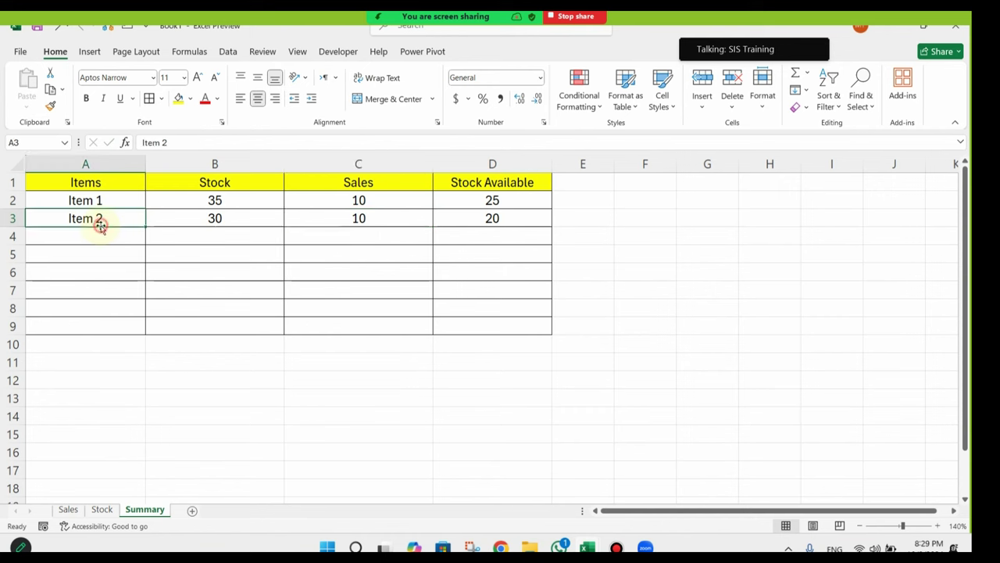
left_click(215, 219)
left_click(382, 219)
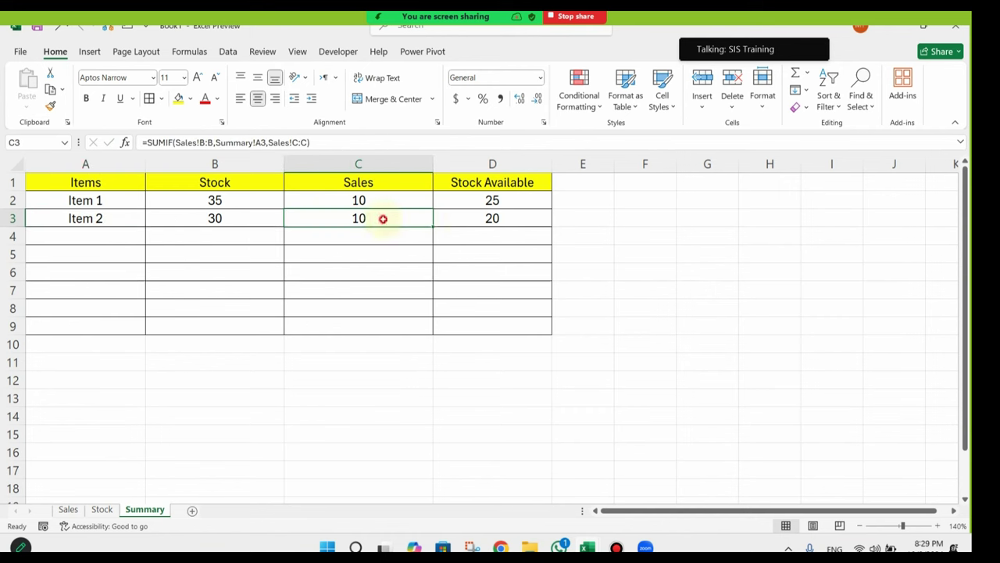
left_click(517, 221)
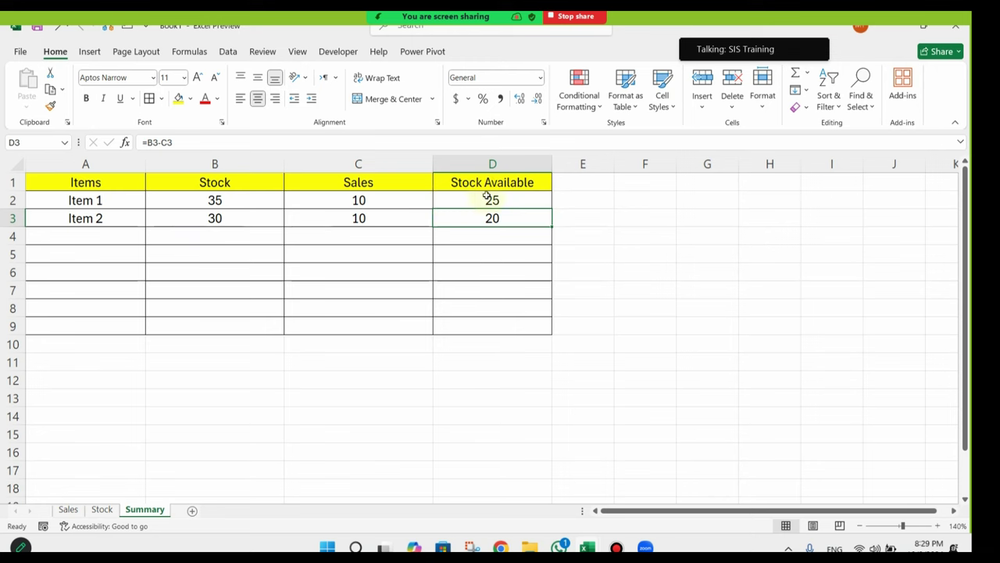
Step: Select the Stock Available cells D2:D9 and open the Conditional Formatting menu
left_click_drag(486, 196, 78, 200)
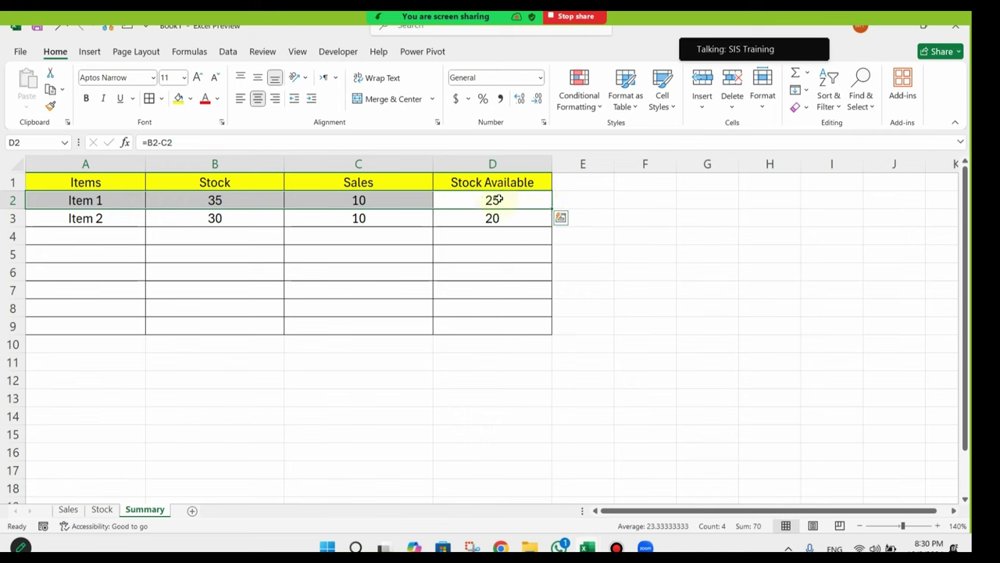
left_click_drag(519, 217, 523, 201)
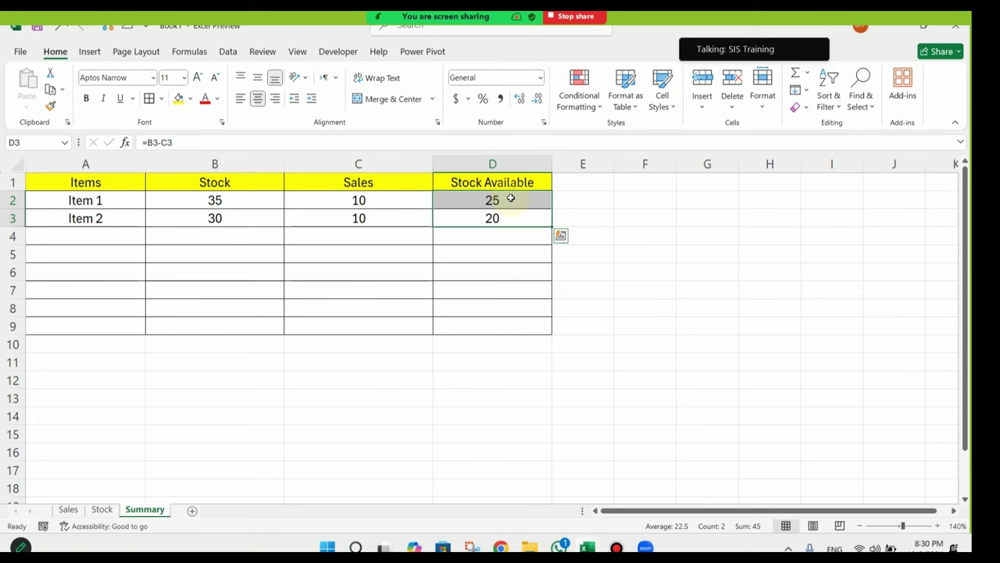
left_click(489, 253)
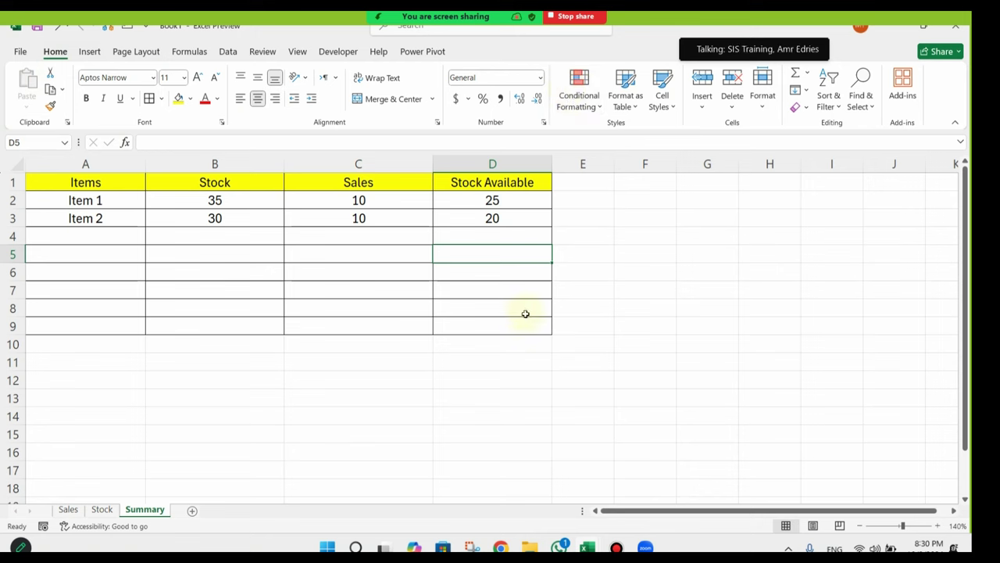
left_click(510, 293)
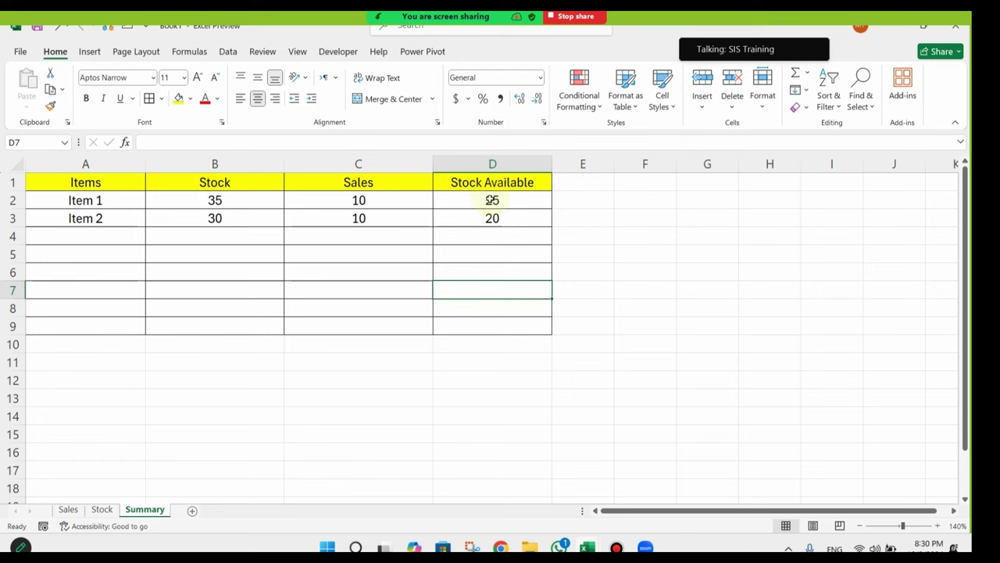
left_click_drag(525, 196, 527, 331)
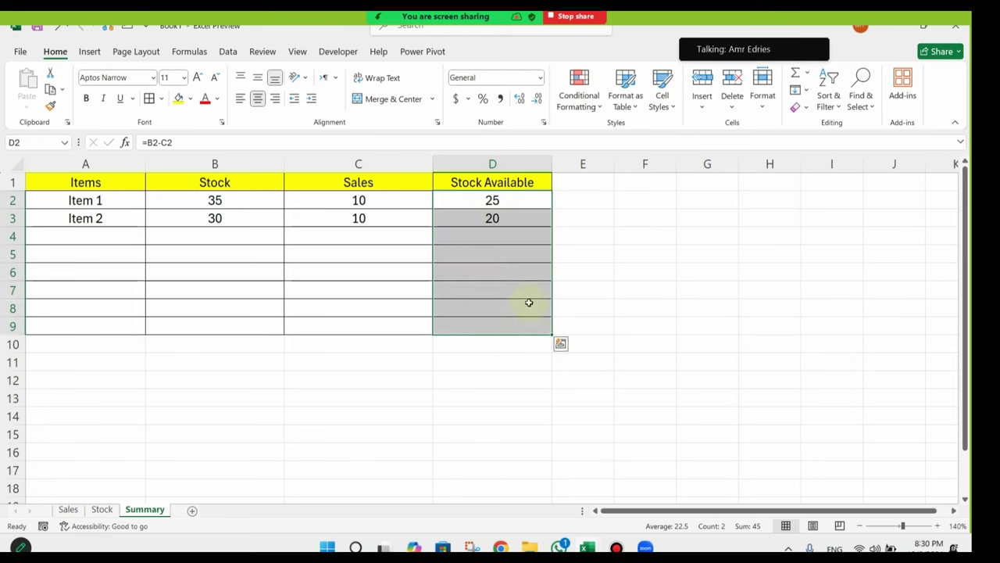
left_click(579, 98)
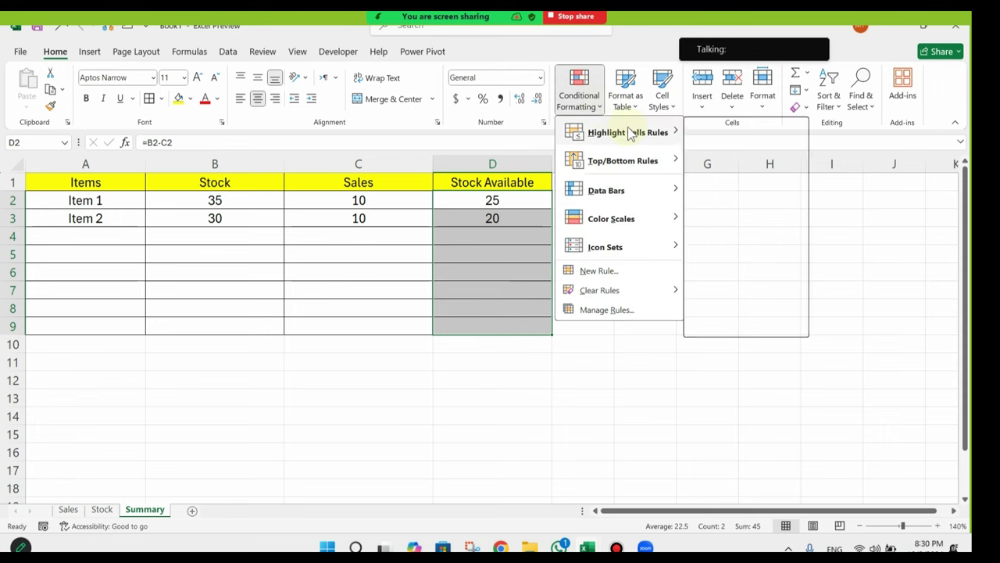
Step: Add a Less Than 10 rule with Light Red Fill with Dark Red Text to D2:D9
mouse_move(630, 135)
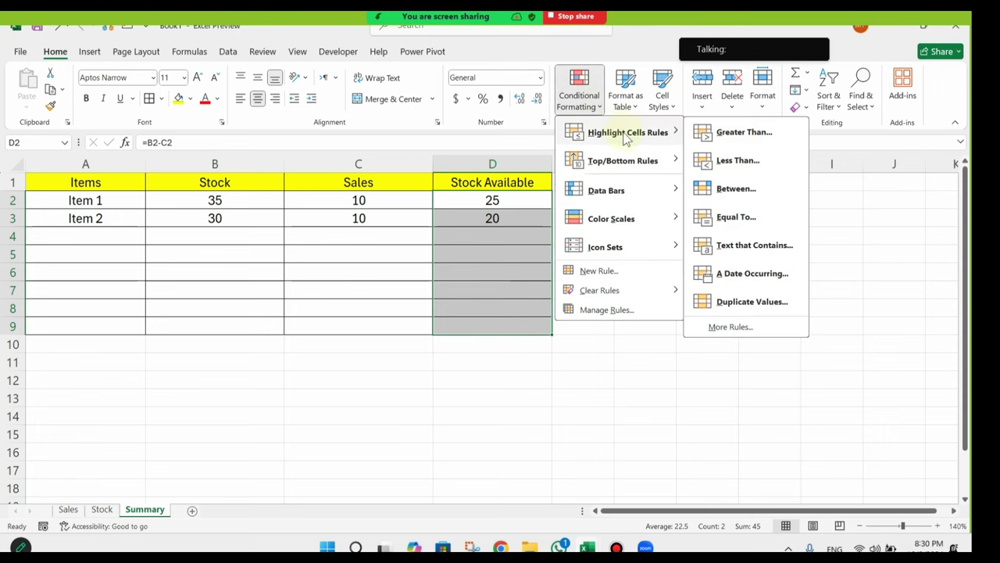
left_click(748, 166)
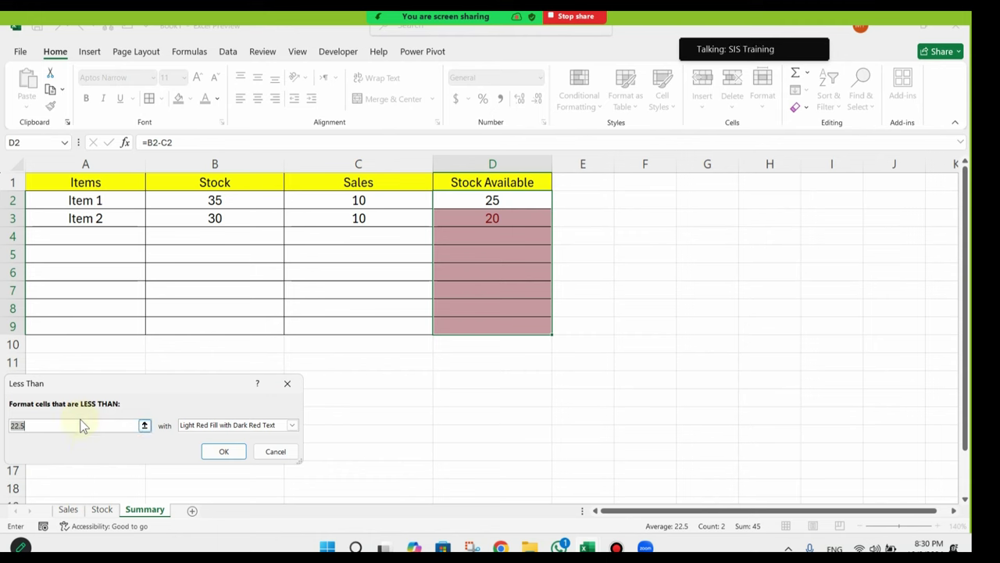
type("10")
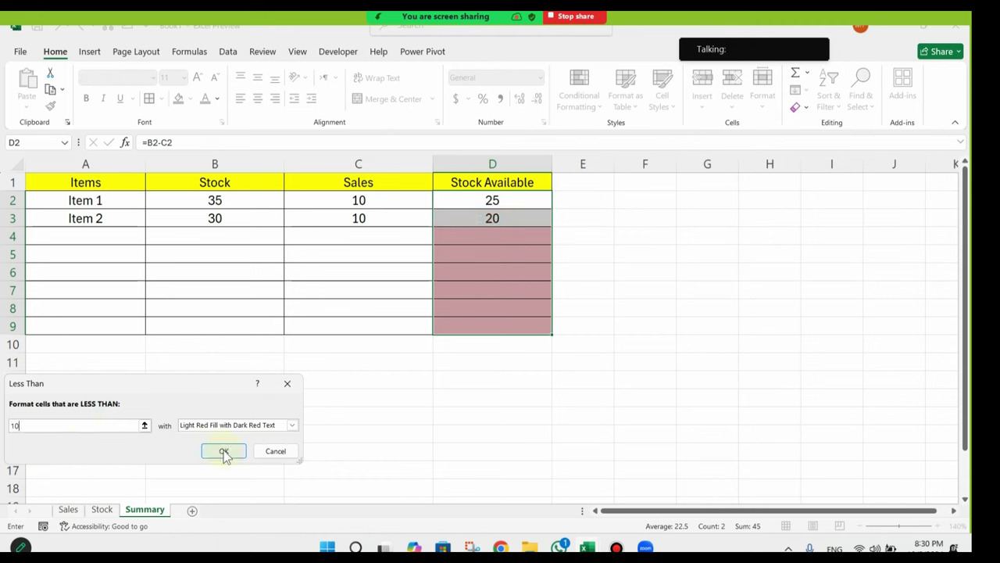
left_click(224, 453)
left_click(453, 270)
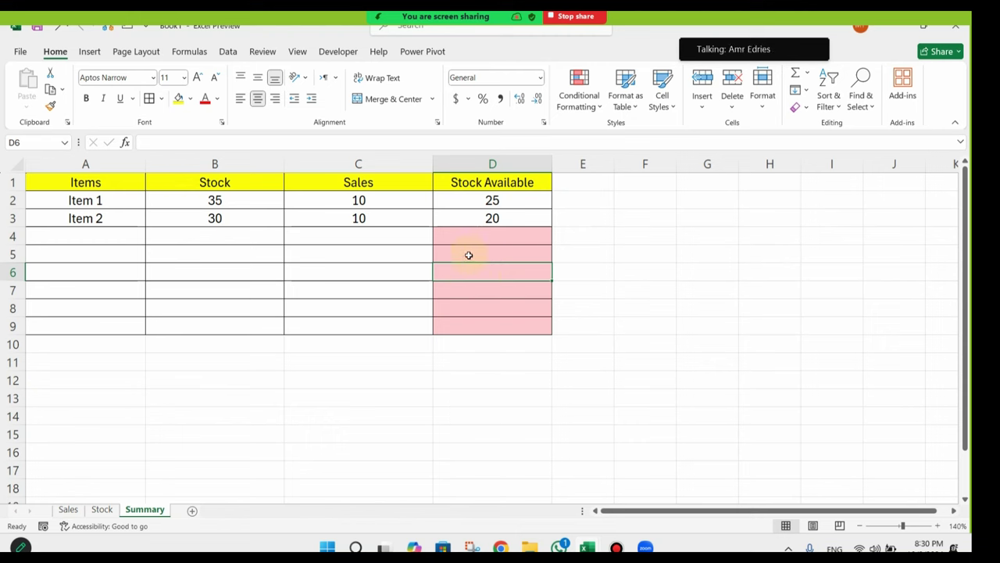
left_click(504, 219)
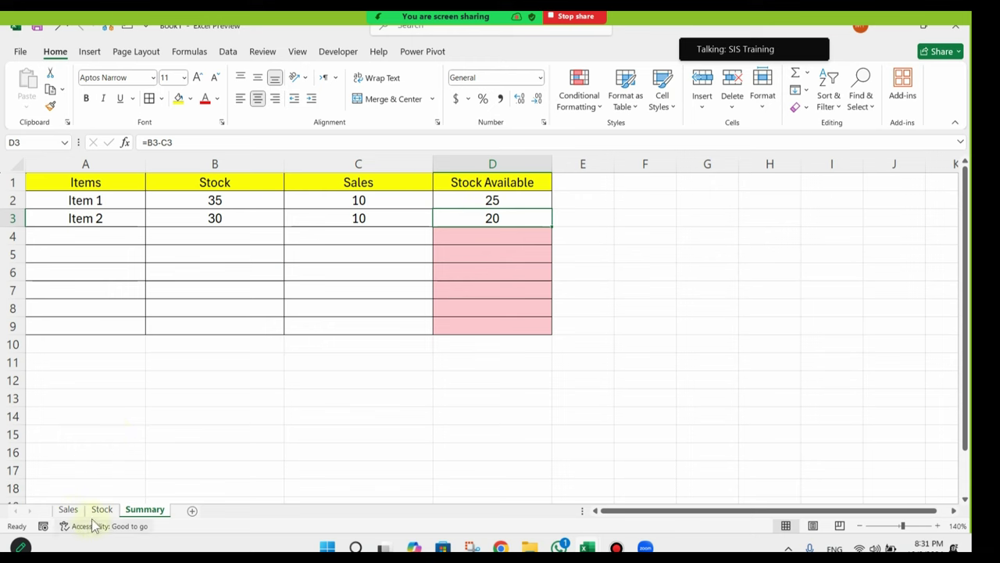
left_click(362, 202)
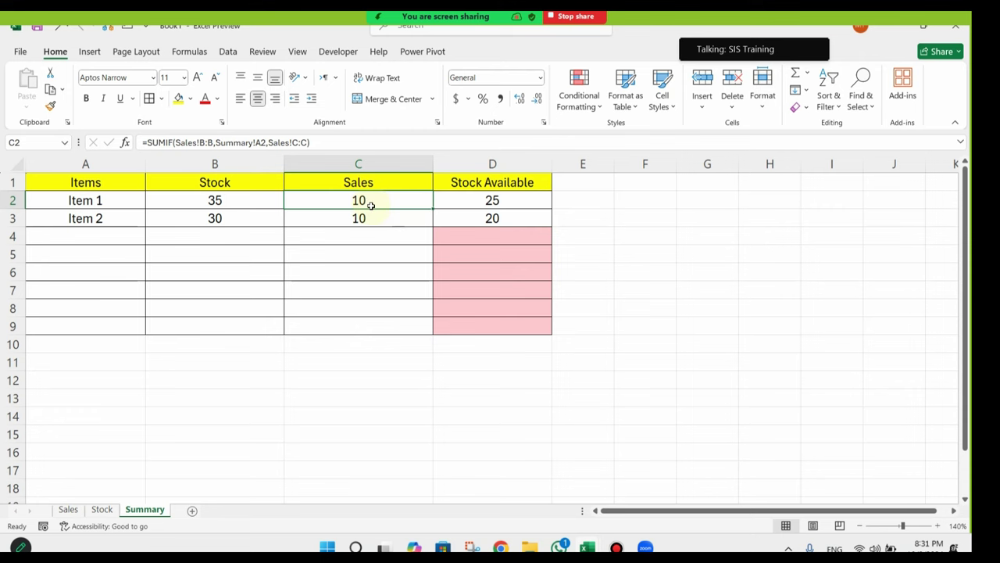
Step: On the Sales sheet, copy Item 1 from B3 into B5
left_click(68, 509)
left_click(156, 264)
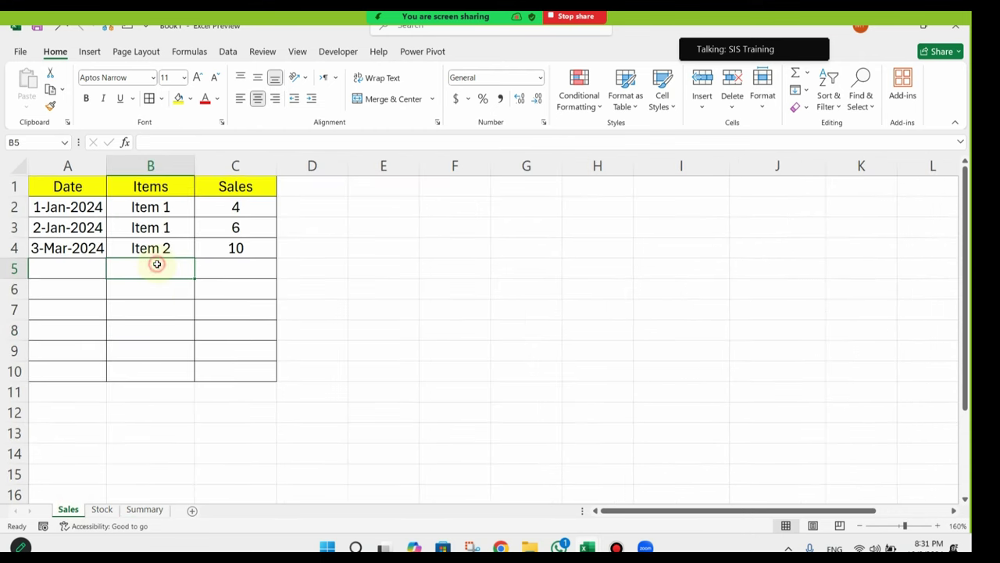
left_click(167, 227)
right_click(167, 228)
left_click(204, 152)
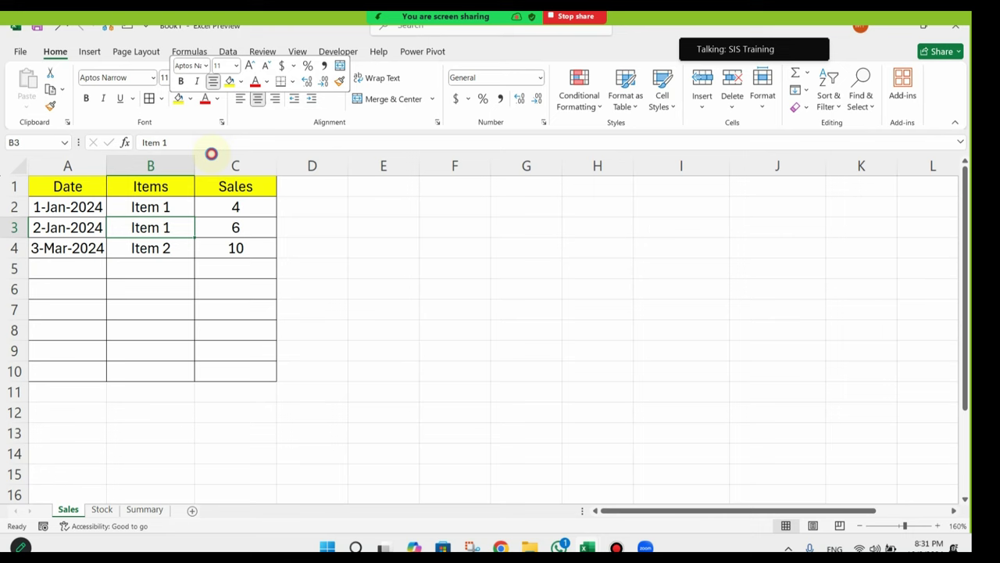
right_click(170, 265)
left_click(204, 213)
Step: Enter a sale of 20 in C5 and confirm Item 1 shows 5 available on Summary
left_click(224, 266)
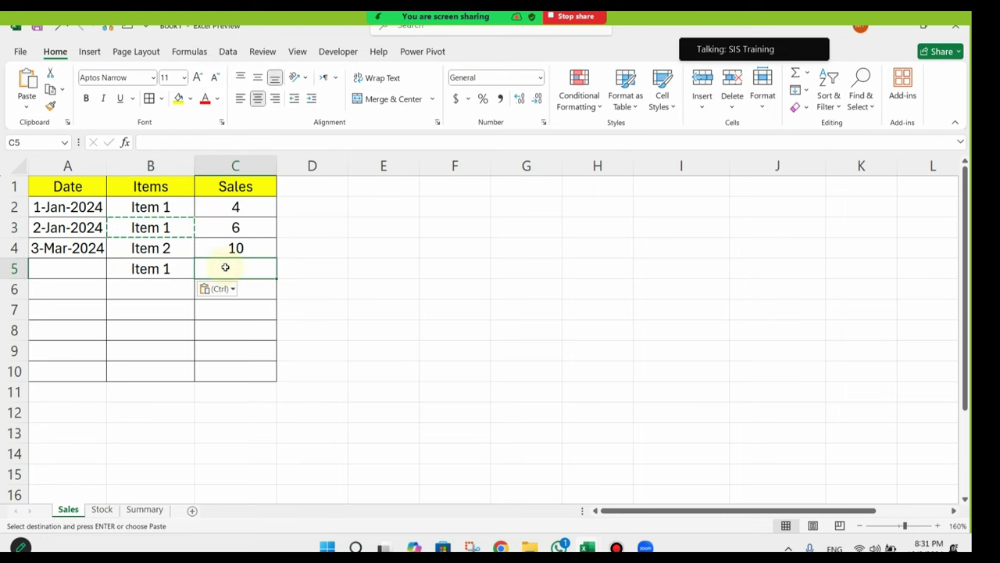
type("20")
key("Return")
left_click(156, 512)
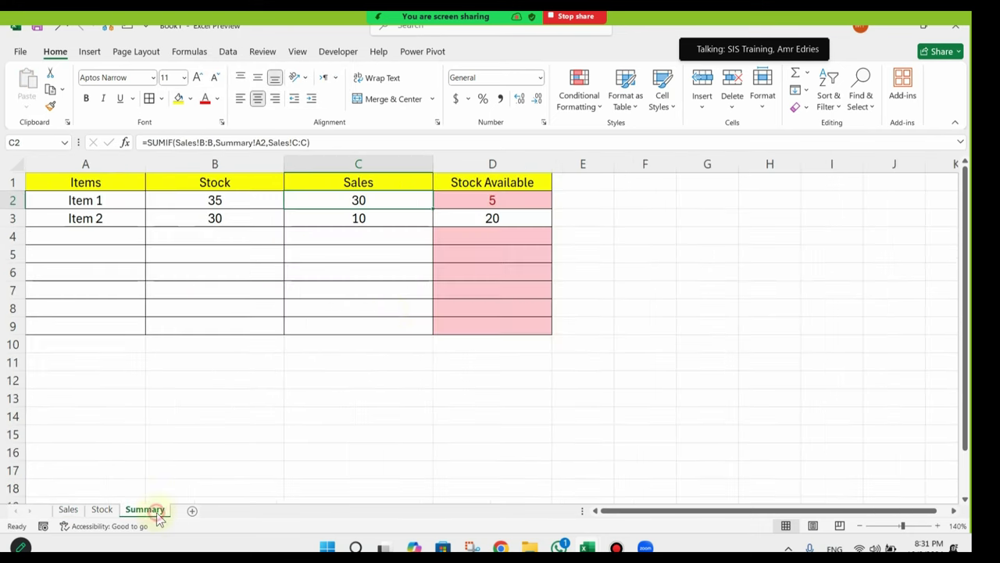
left_click(512, 200)
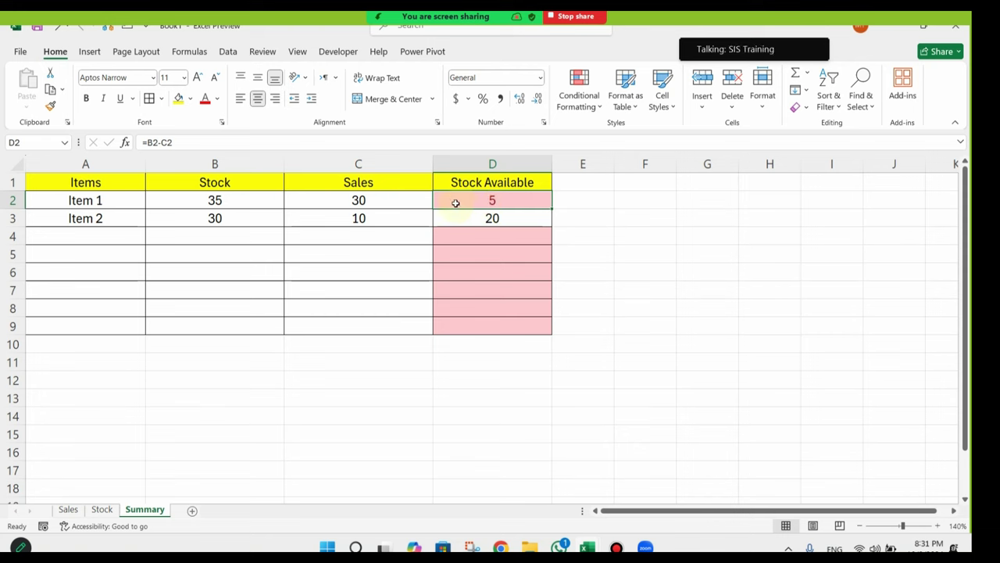
Step: Delete empty rows 4 to 9 and check the remaining Stock Available values in D2:D3
left_click_drag(12, 237, 13, 326)
right_click(128, 252)
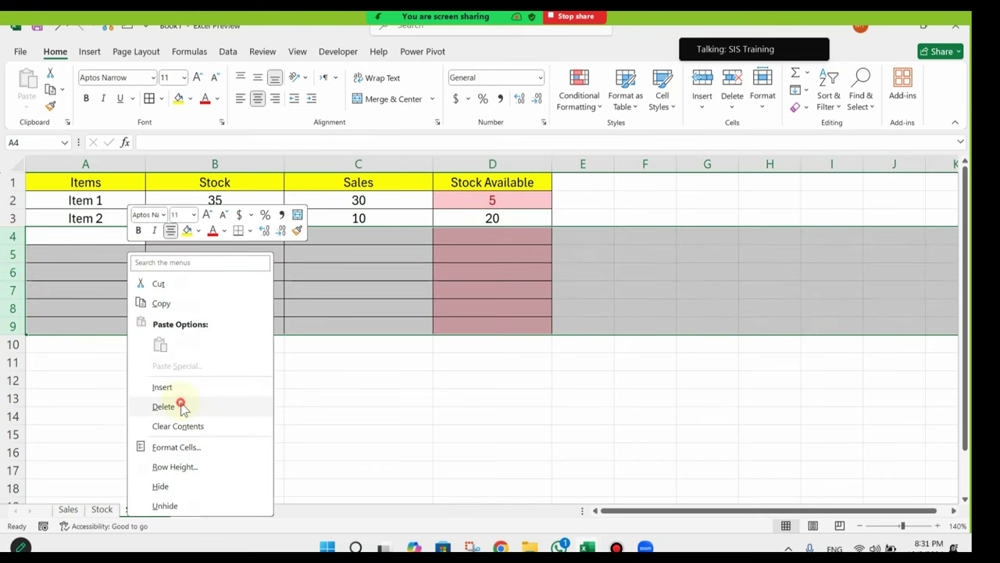
left_click(182, 406)
left_click(527, 233)
left_click_drag(458, 197, 55, 218)
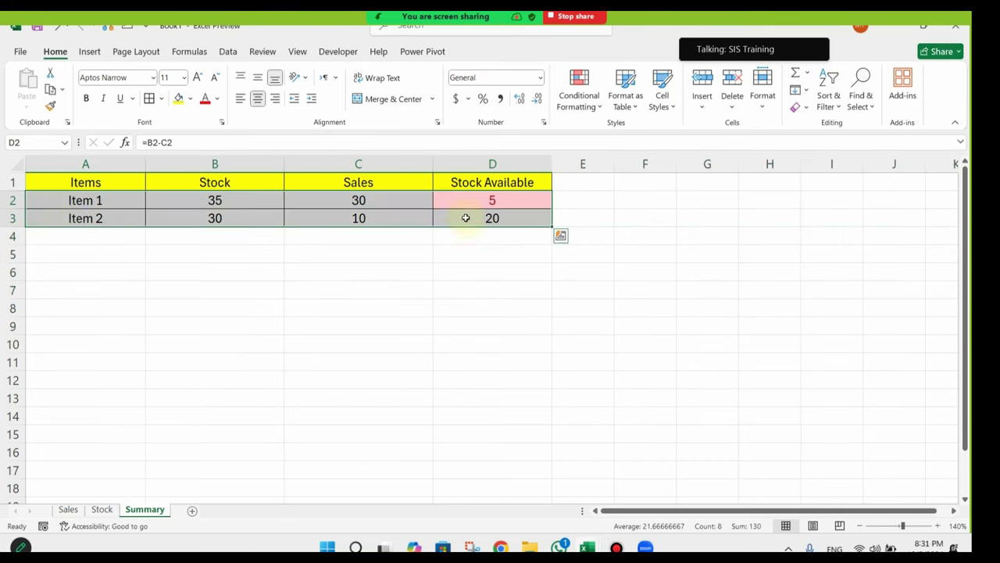
left_click(471, 196)
left_click_drag(471, 196, 469, 221)
left_click(460, 237)
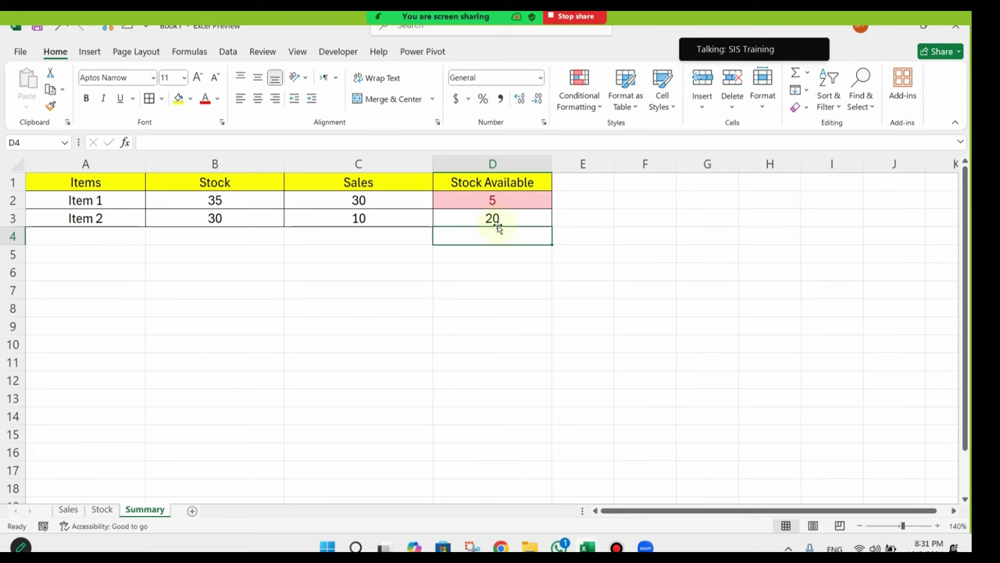
left_click(490, 201)
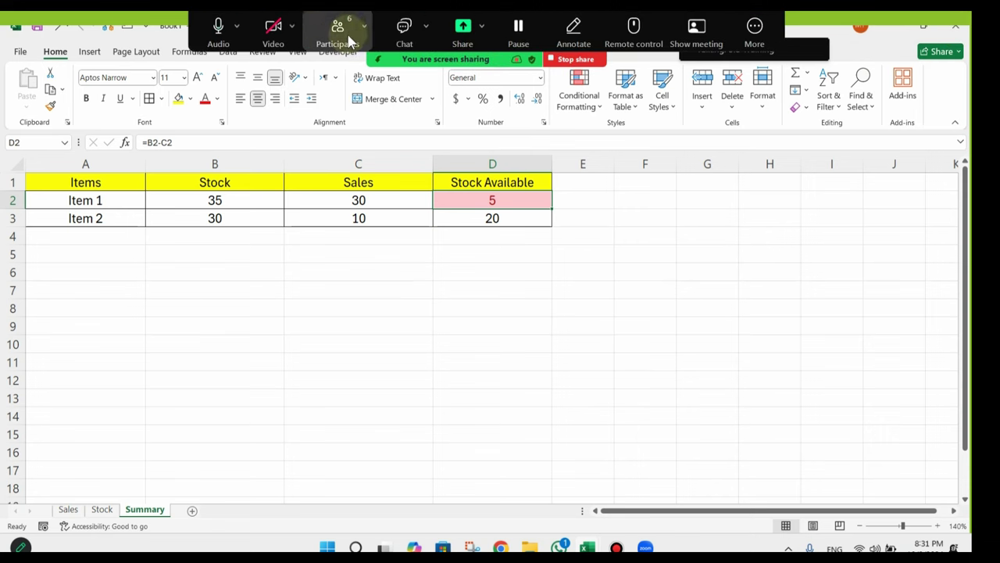
Step: Dismiss the participants list, keep the workbook open, and select D2 on the empty Sheet1
left_click(337, 31)
scroll(625, 203, "down", 5)
scroll(591, 196, "down", 2)
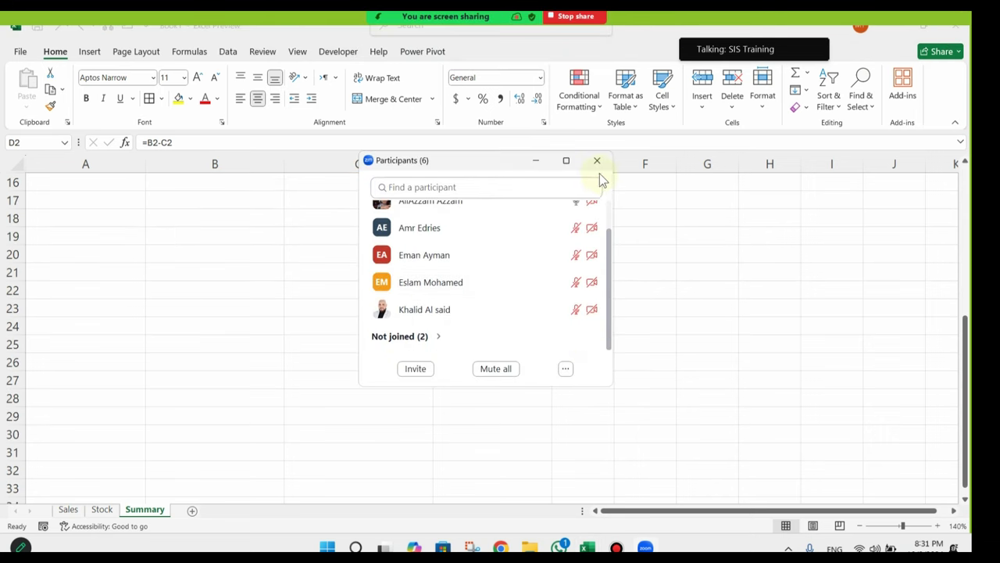
left_click(597, 160)
left_click(957, 27)
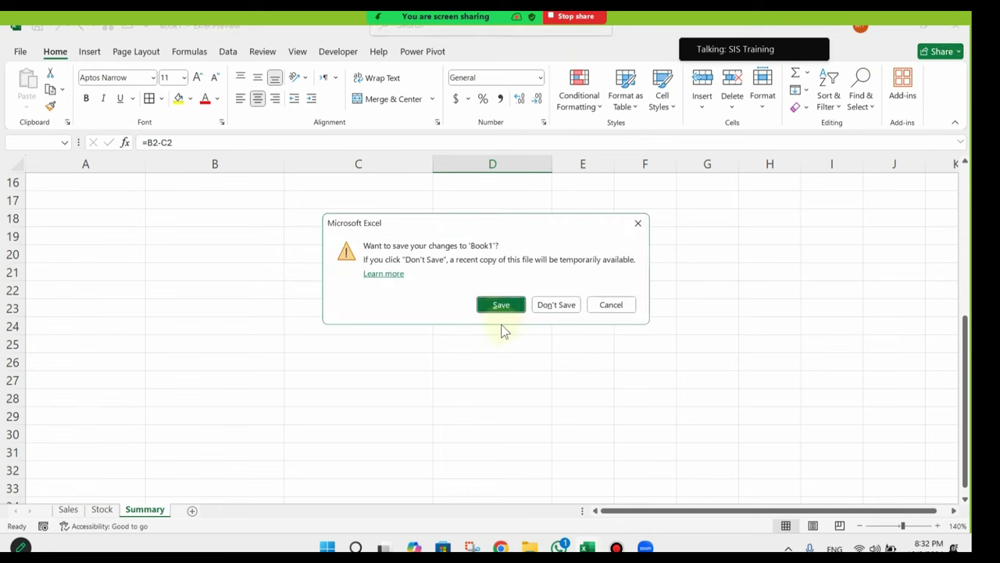
left_click(604, 305)
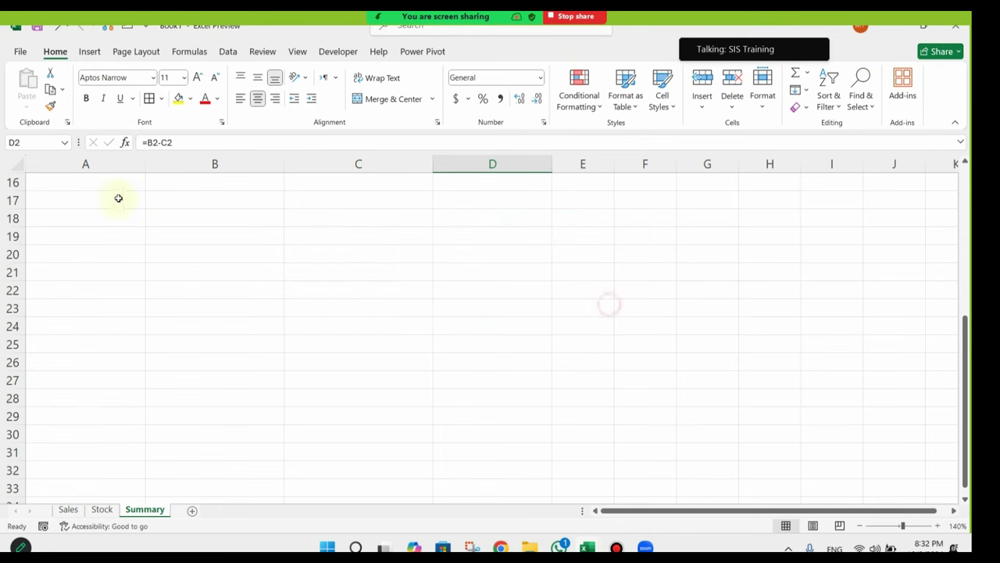
scroll(202, 272, "up", 5)
left_click(69, 510)
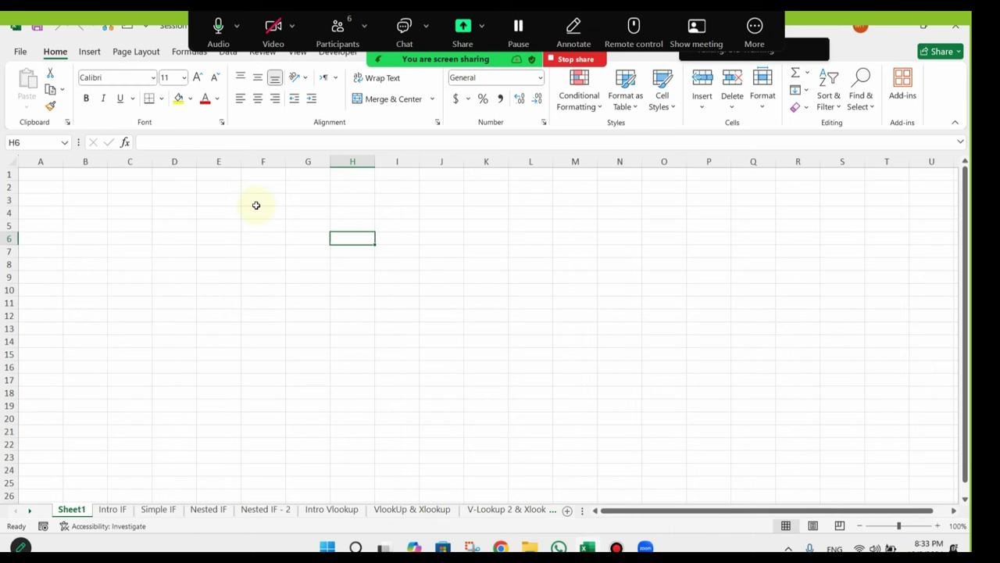
left_click(157, 186)
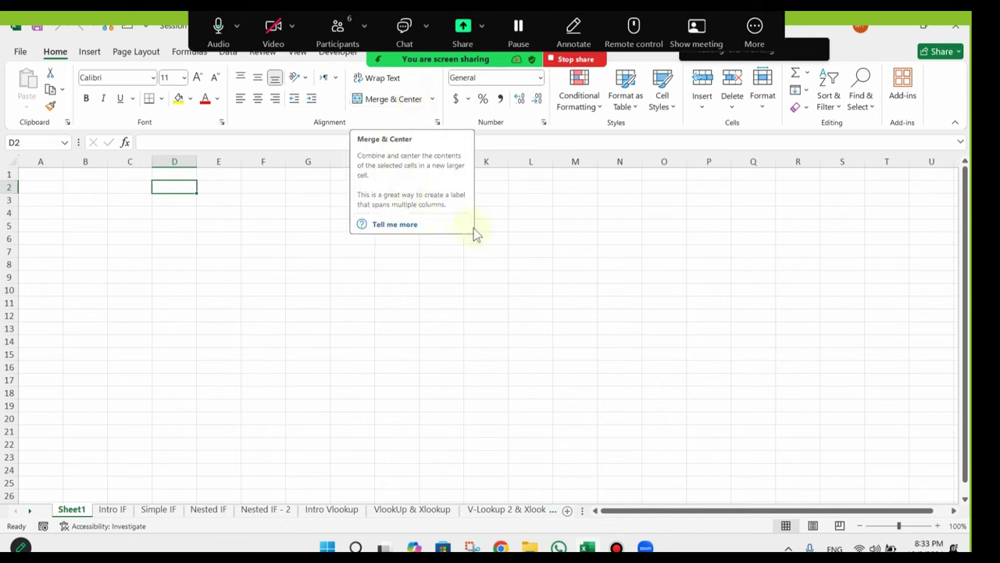
Step: Select F5, then switch to the Intro IF sheet describing =IF(logical_test, value_if_true, value_if_false)
left_click(261, 224)
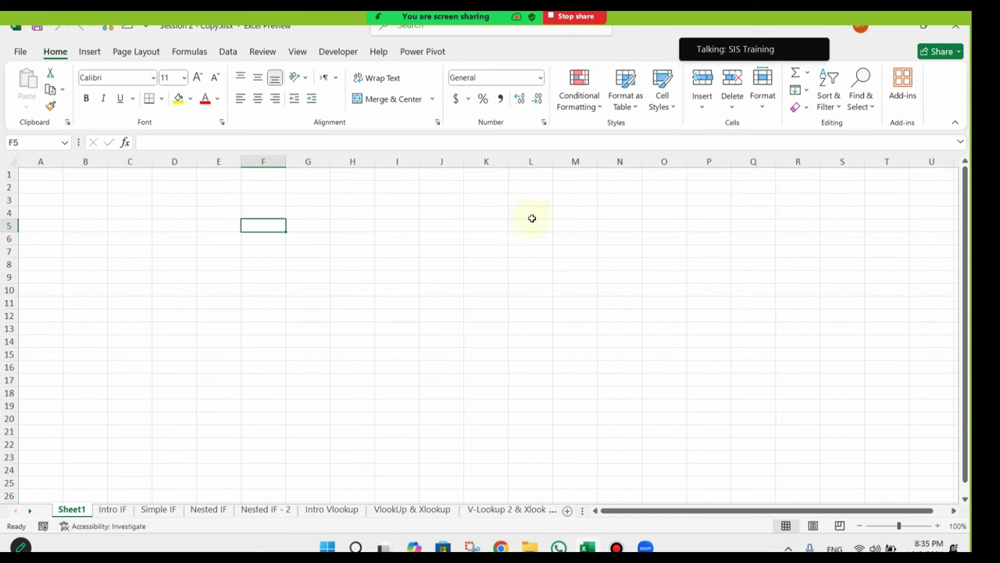
left_click(117, 509)
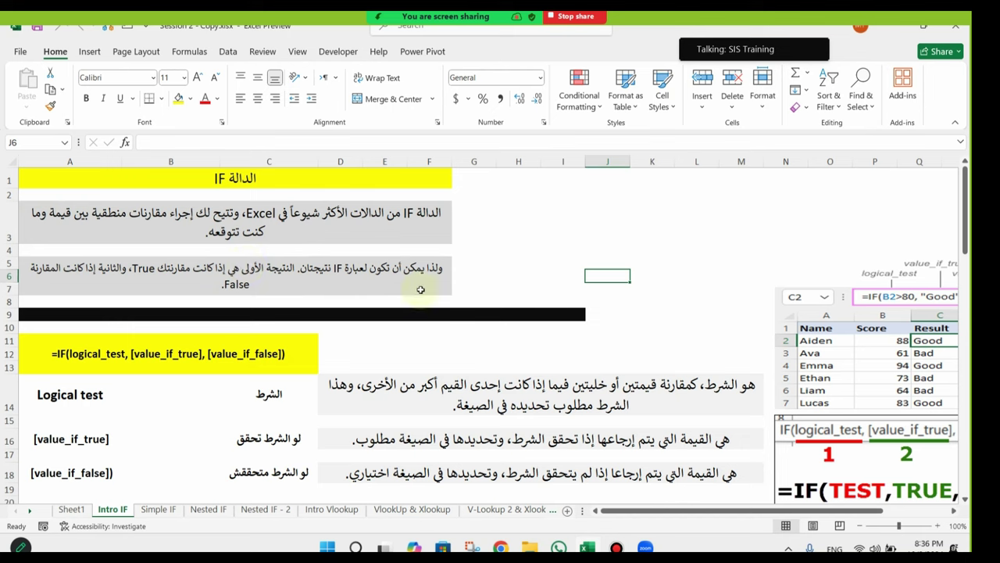
left_click_drag(708, 512, 835, 499)
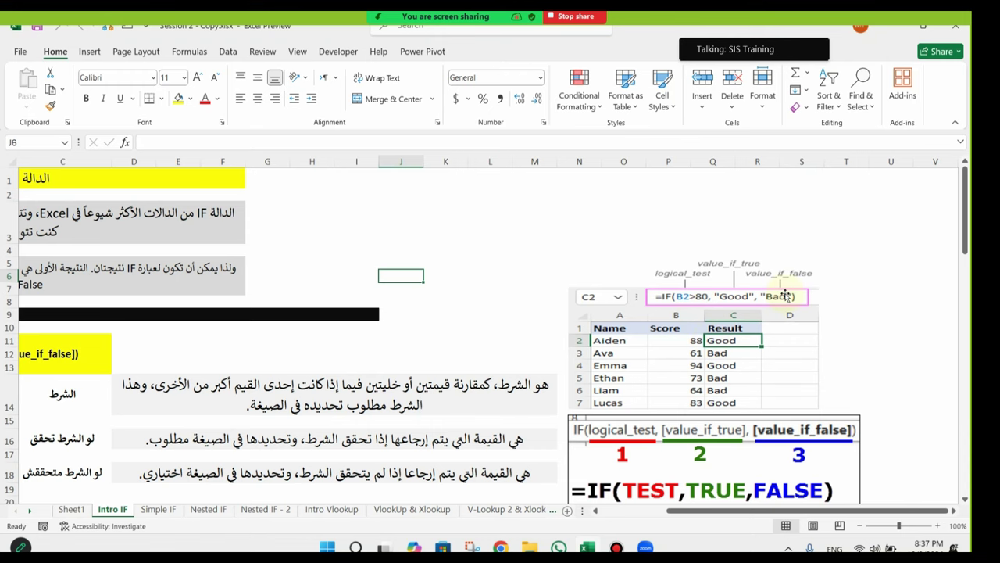
left_click_drag(737, 510, 689, 511)
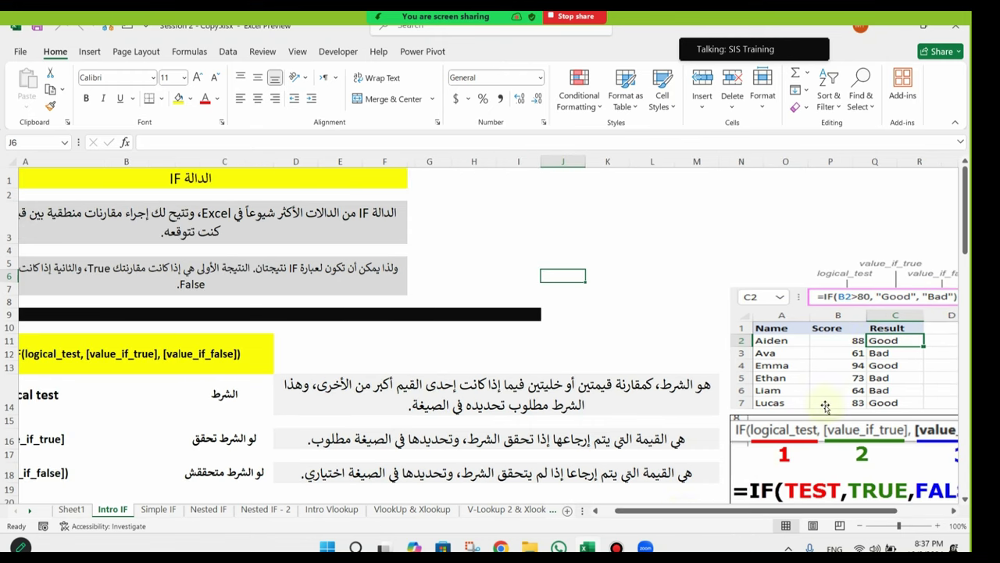
scroll(805, 475, "down", 2)
left_click_drag(821, 510, 872, 510)
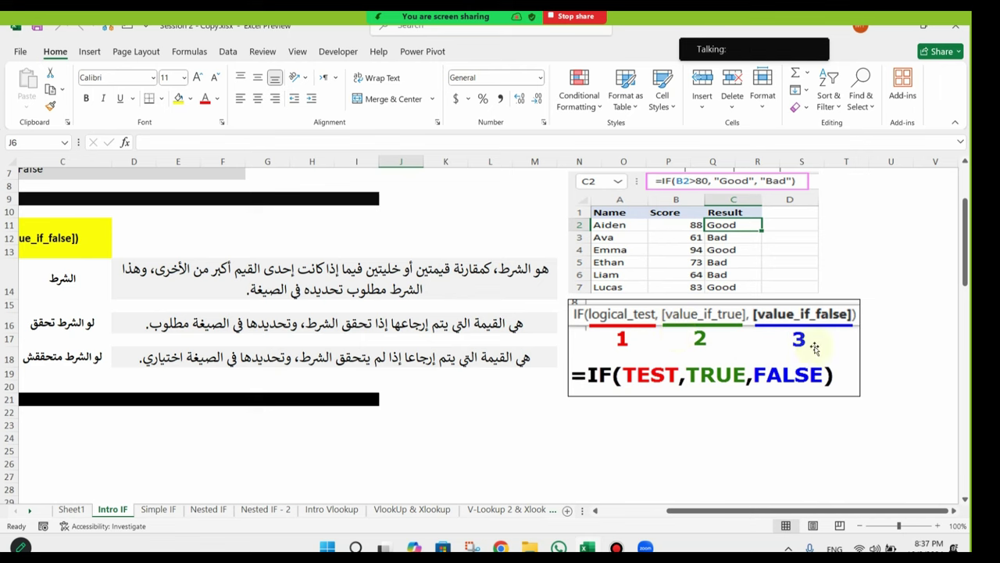
left_click_drag(805, 514, 739, 512)
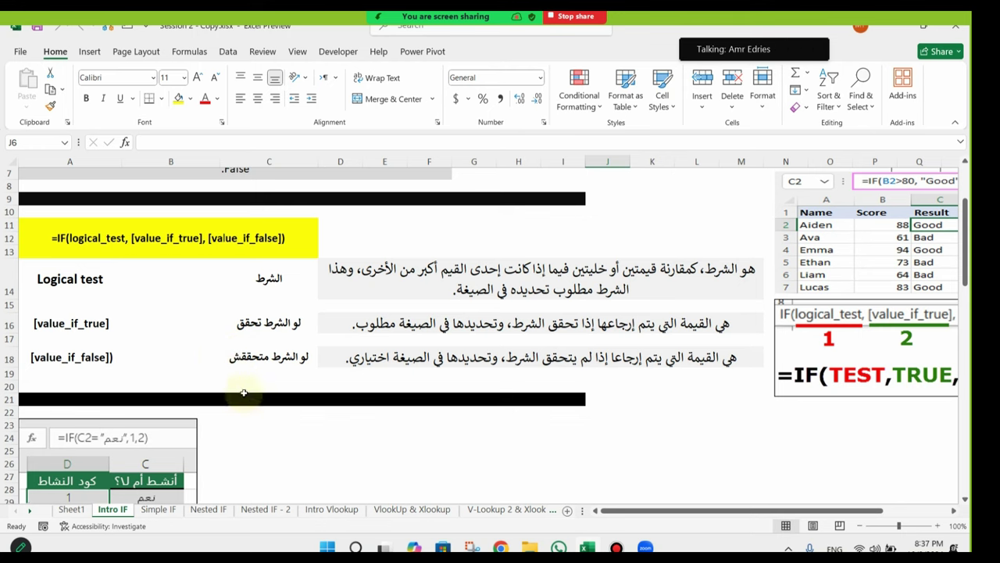
scroll(244, 392, "up", 2)
scroll(104, 283, "down", 1)
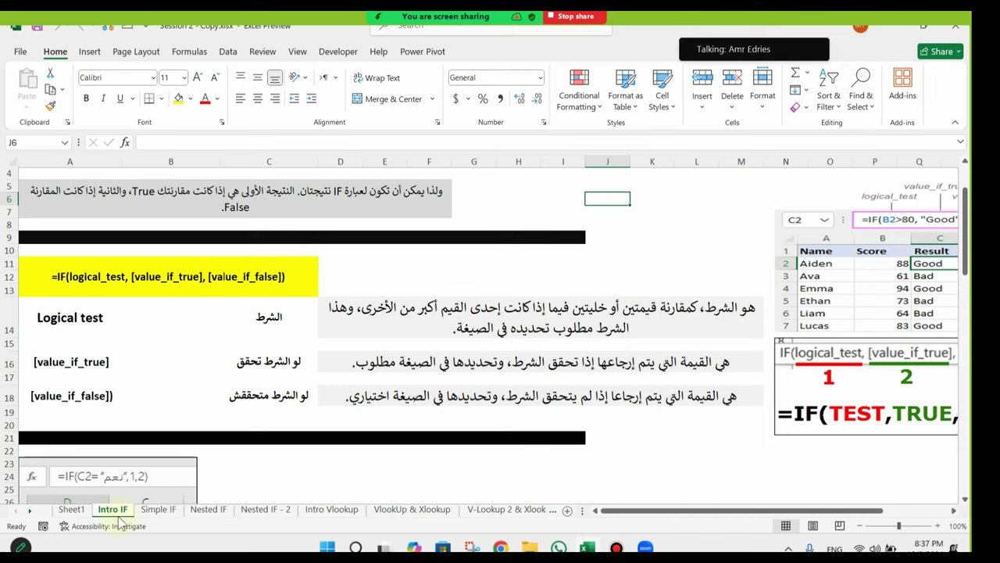
Step: Insert a new blank Sheet2 after Intro IF and zoom the view to 180%
left_click(567, 511)
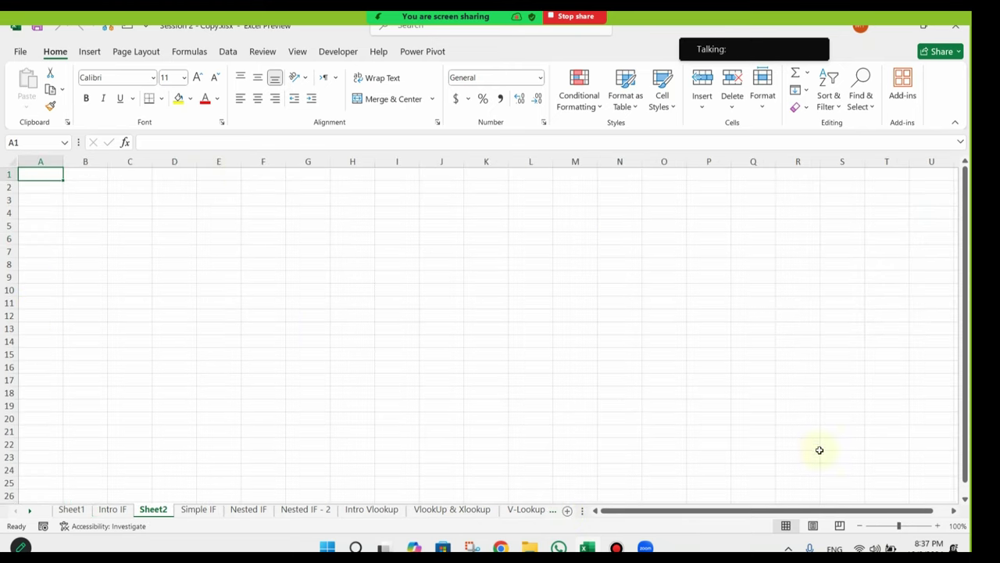
left_click(957, 525)
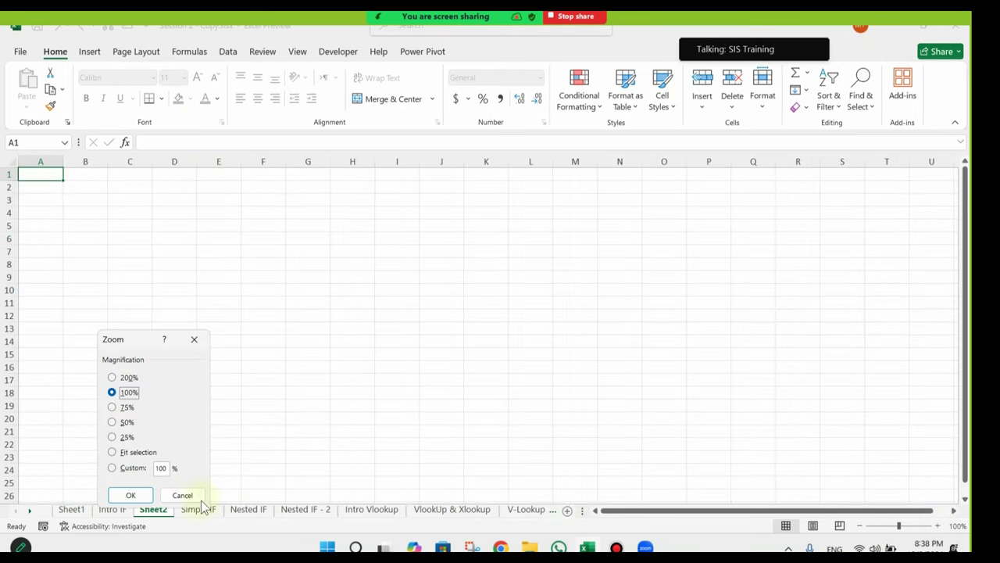
left_click(187, 496)
left_click(938, 525)
left_click(938, 526)
left_click(937, 525)
left_click(938, 525)
left_click(938, 525)
left_click(938, 525)
left_click(938, 525)
left_click(938, 525)
left_click(235, 279)
Step: Enter the value 10 in cell C3
left_click(197, 219)
left_click(212, 248)
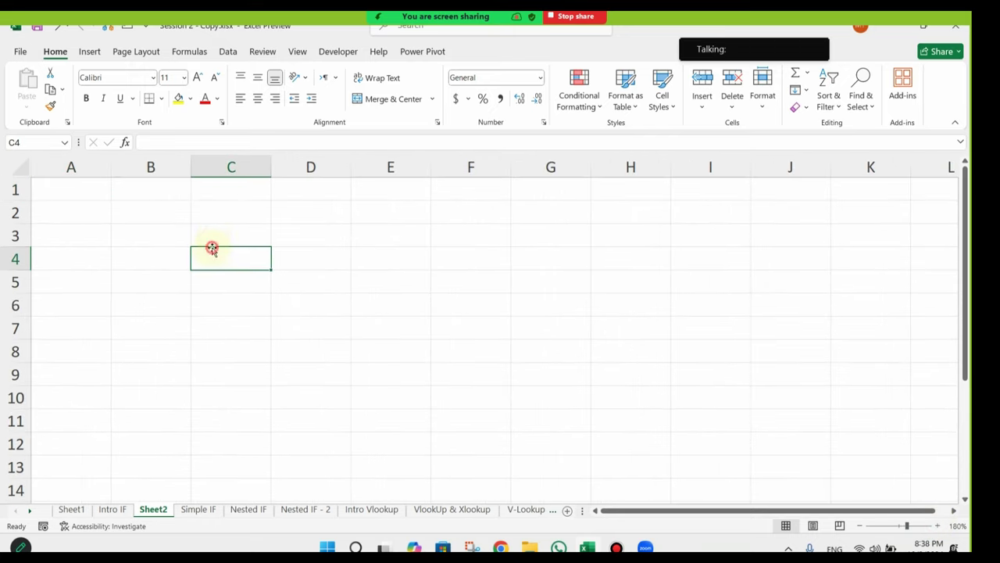
left_click(213, 236)
type("10")
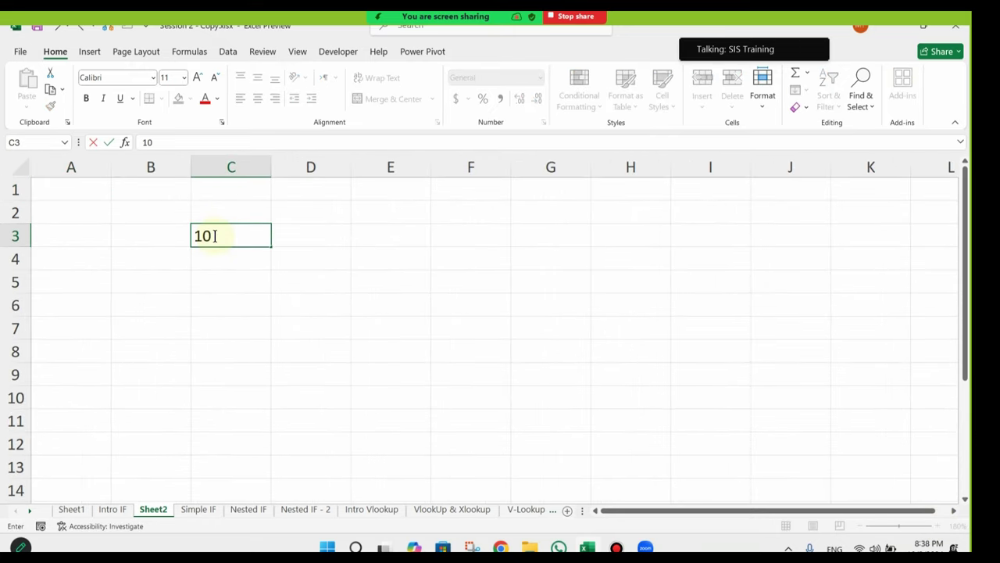
left_click(361, 300)
Step: Centre-align every cell on the sheet, then start a formula with = in F3
left_click(455, 236)
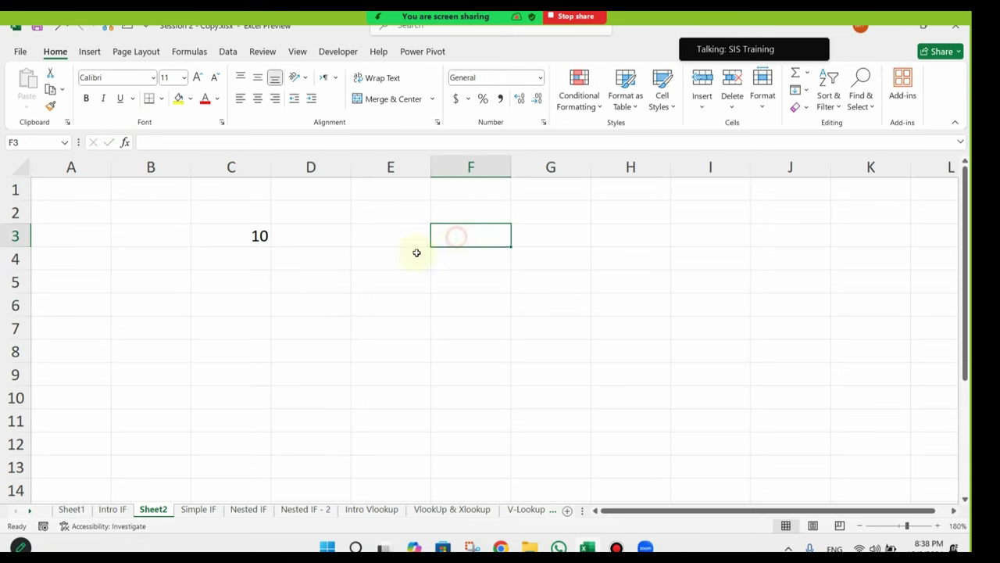
left_click(17, 168)
left_click(257, 99)
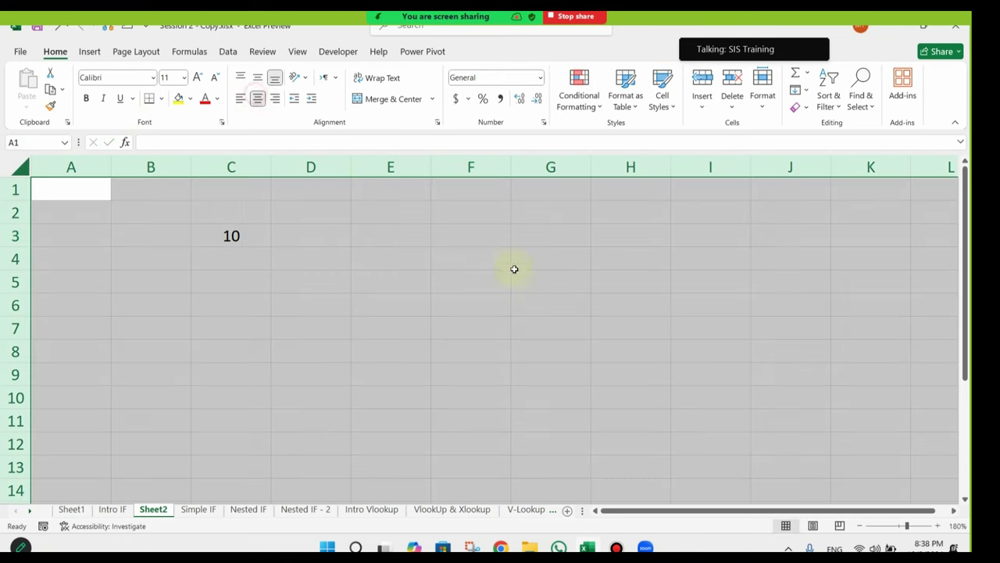
left_click(496, 250)
left_click(496, 229)
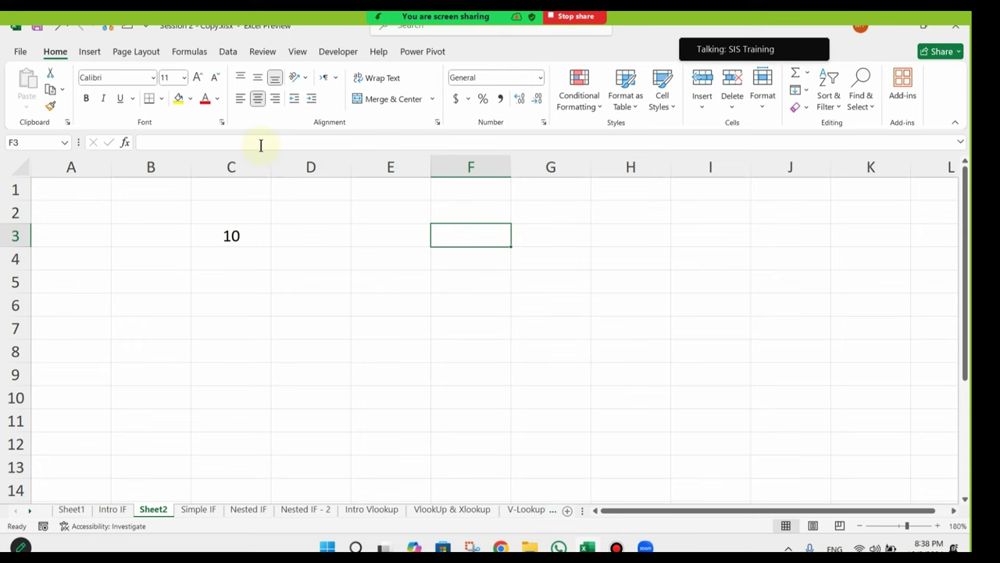
type("=")
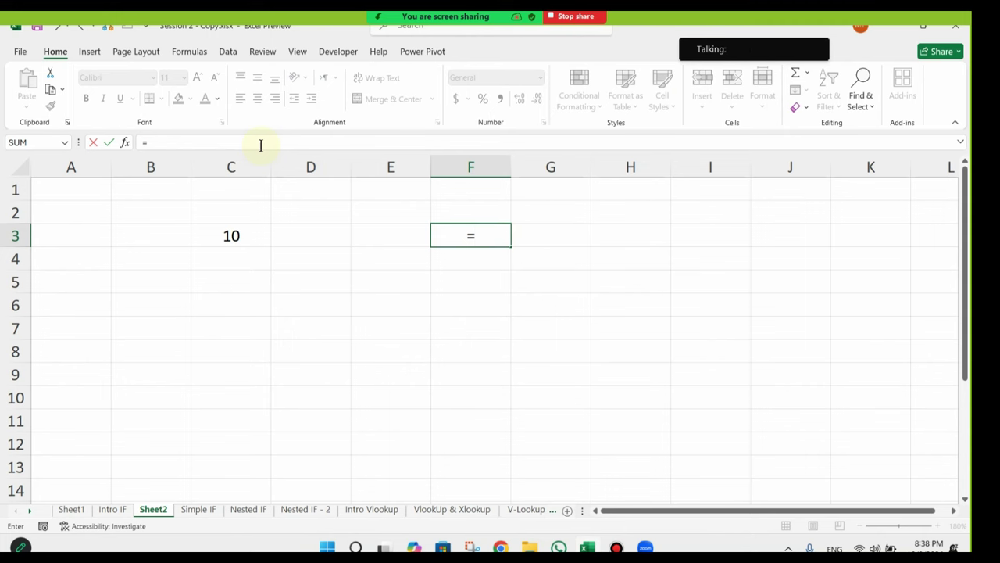
Step: Turn the F3 entry into =IF( by accepting the IF autocomplete
type("if")
key("Tab")
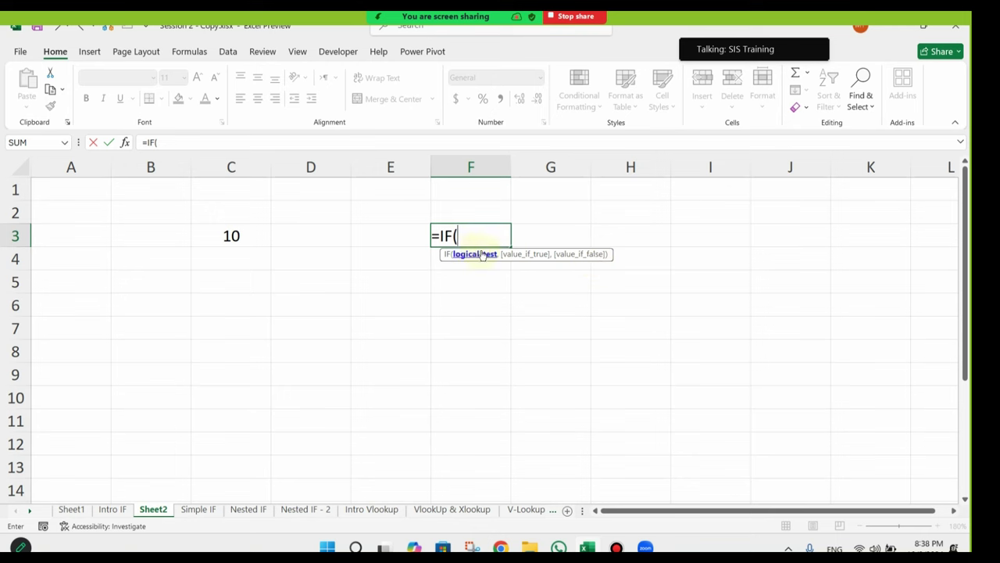
Step: Extend F3 to =IF(C3=10,"Yes and commit it, prompting Excel's typo correction
left_click(232, 236)
type("=")
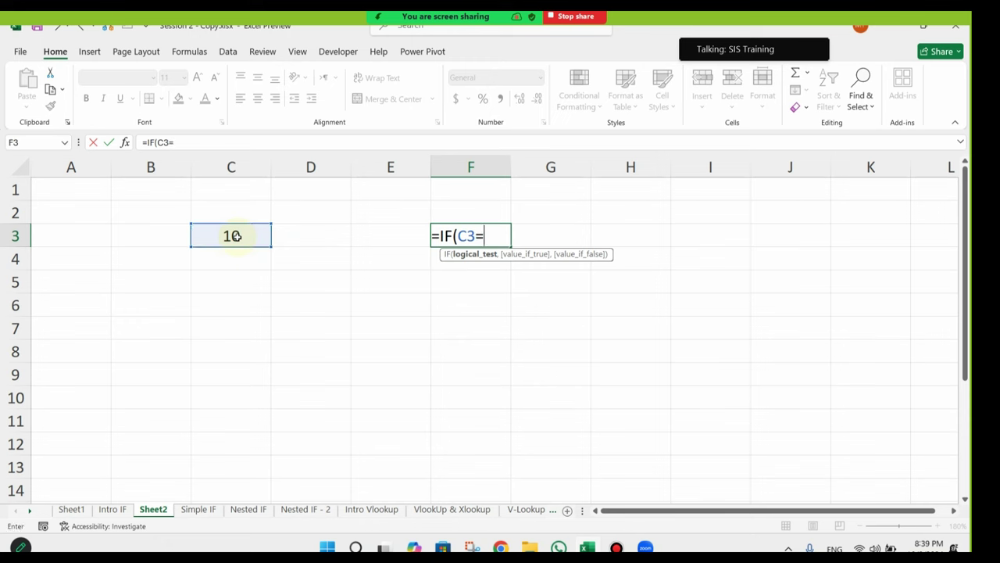
type("10,")
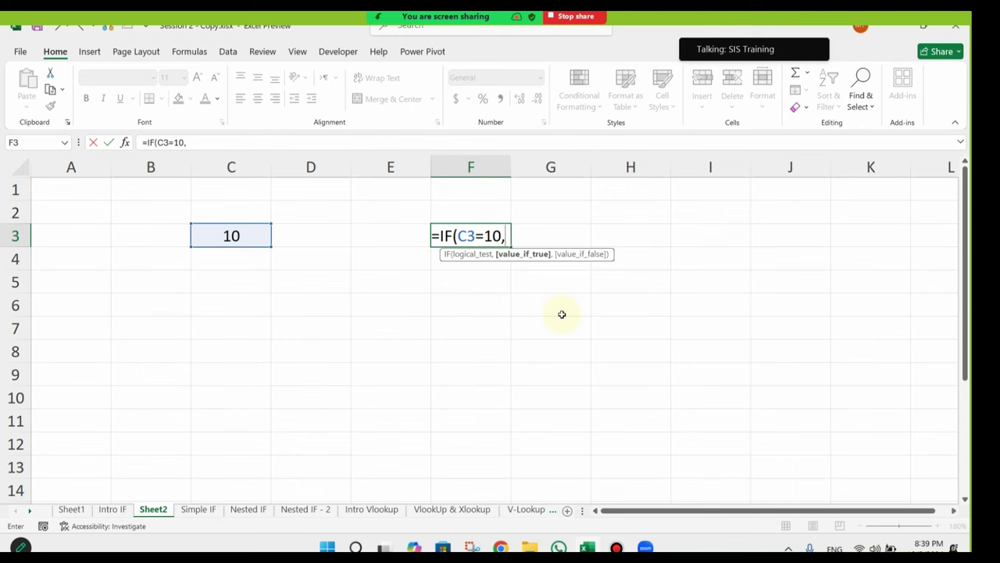
type("\"Yes")
key("Return")
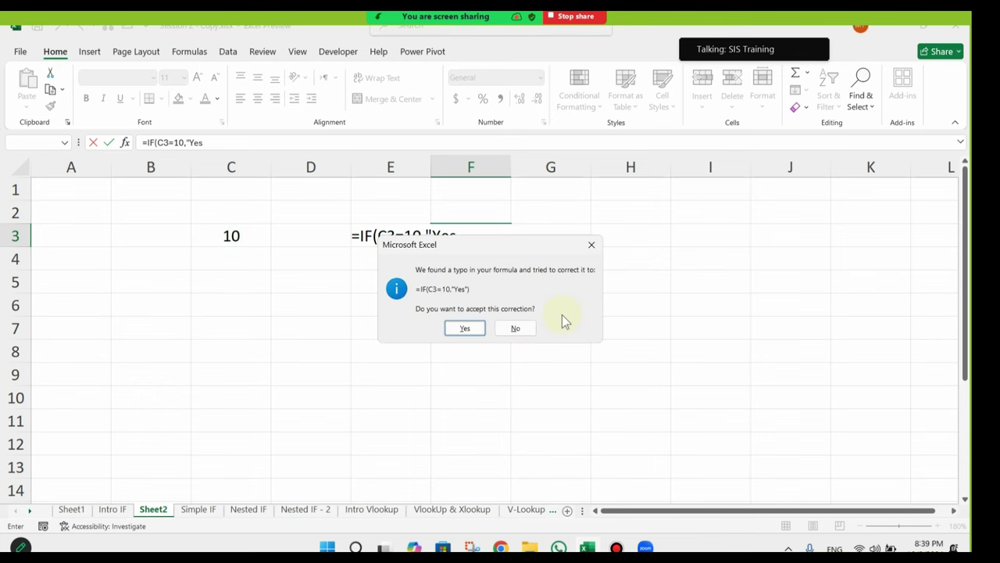
Step: Decline the correction, complete F3 as =IF(C3=10,"Yes","No"), and review the finished formula
key("Escape")
key("Return")
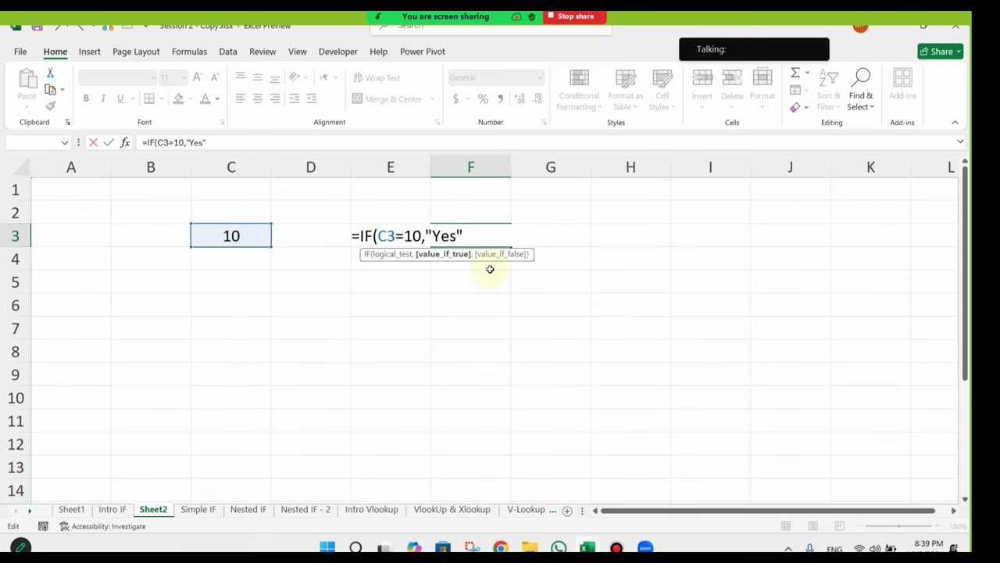
left_click(429, 236)
type(",")
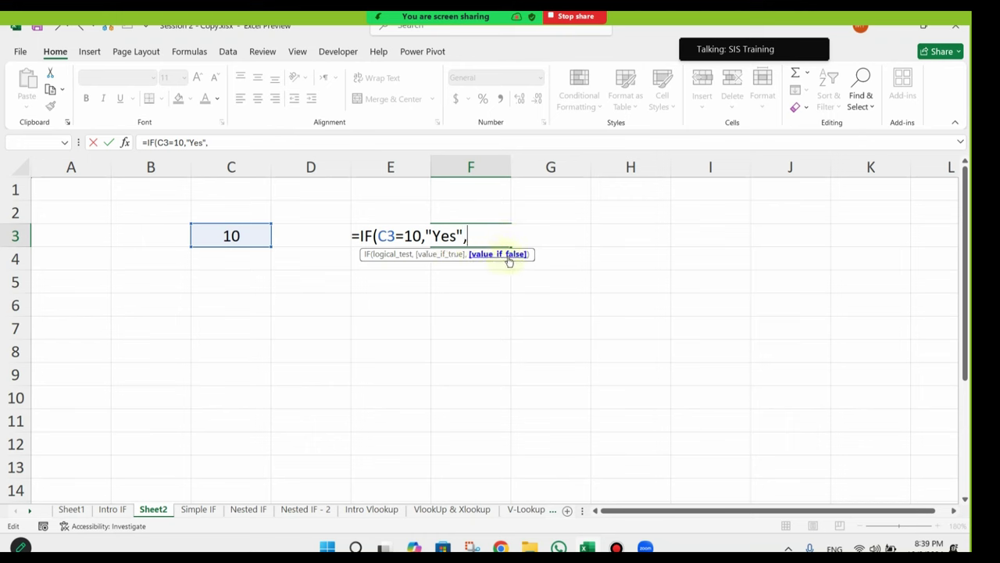
type("\"No\"")
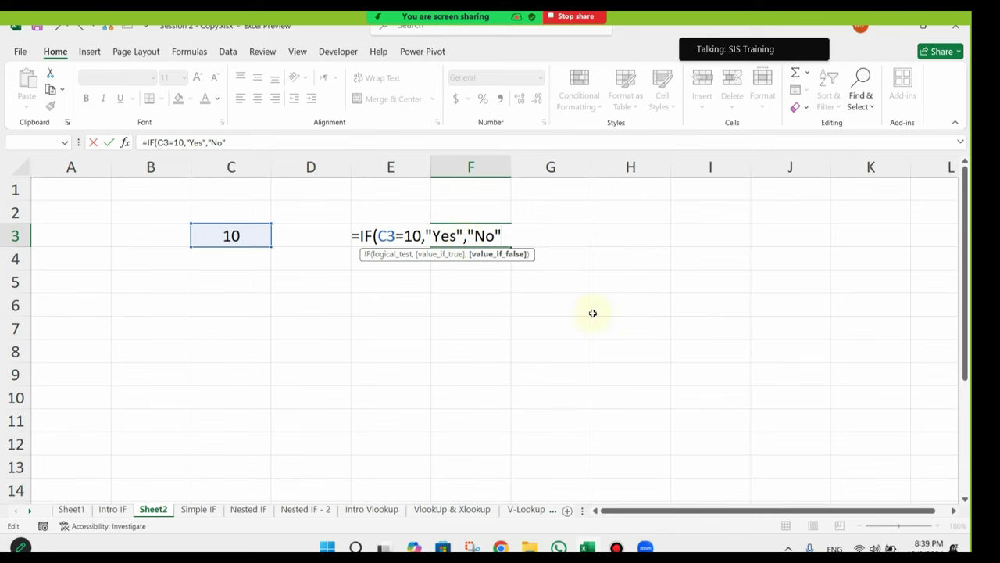
type(")")
key("Return")
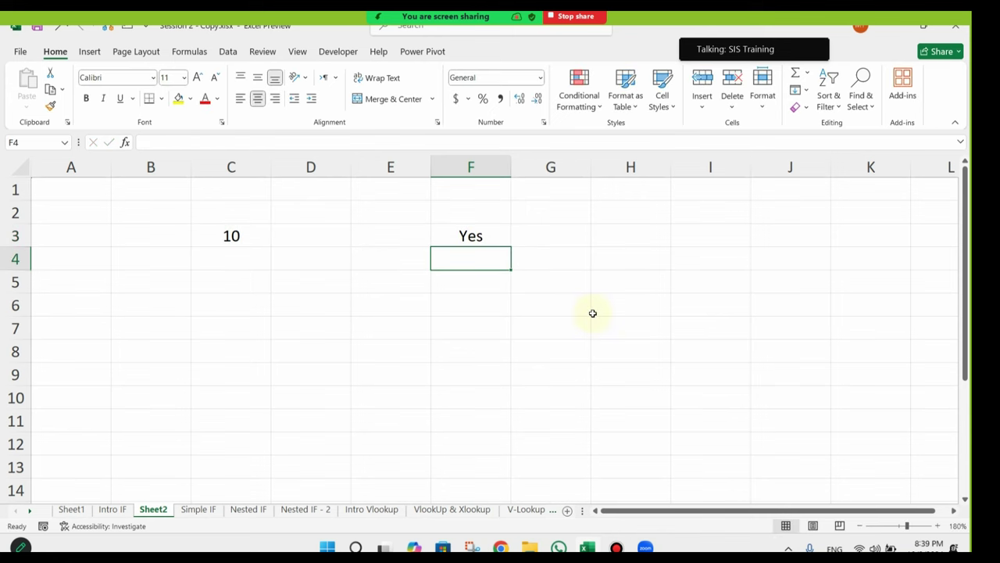
left_click(243, 235)
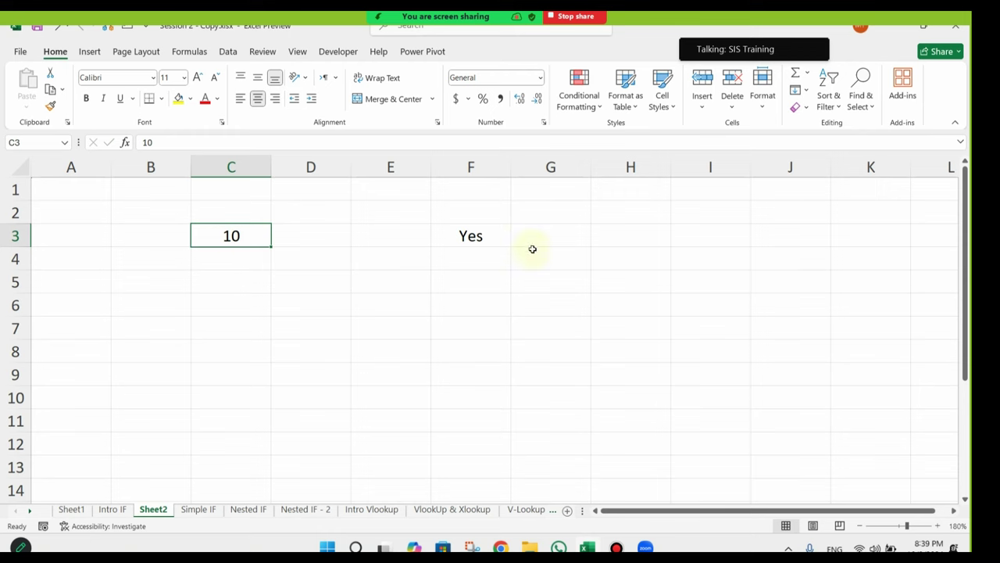
left_click(482, 240)
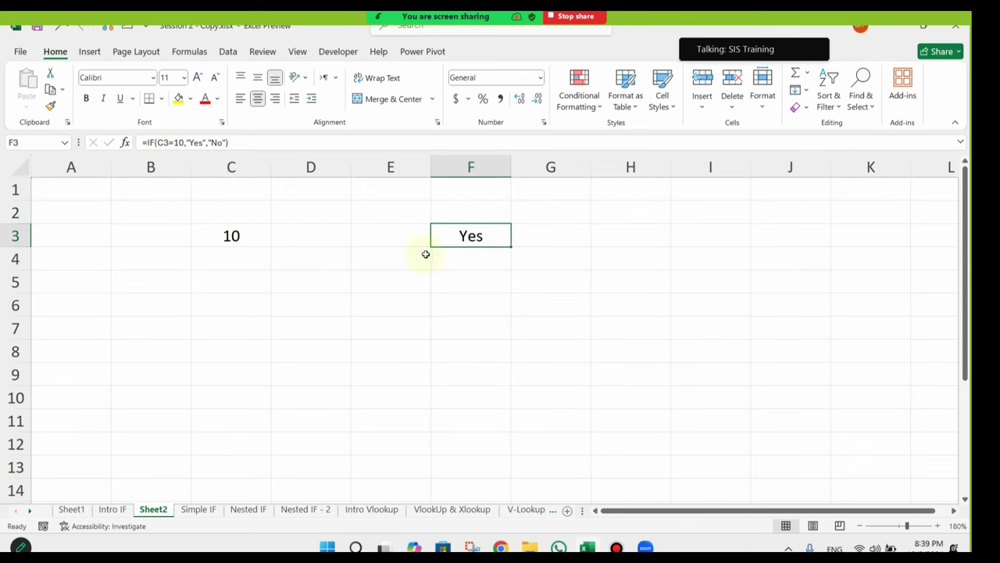
left_click(231, 237)
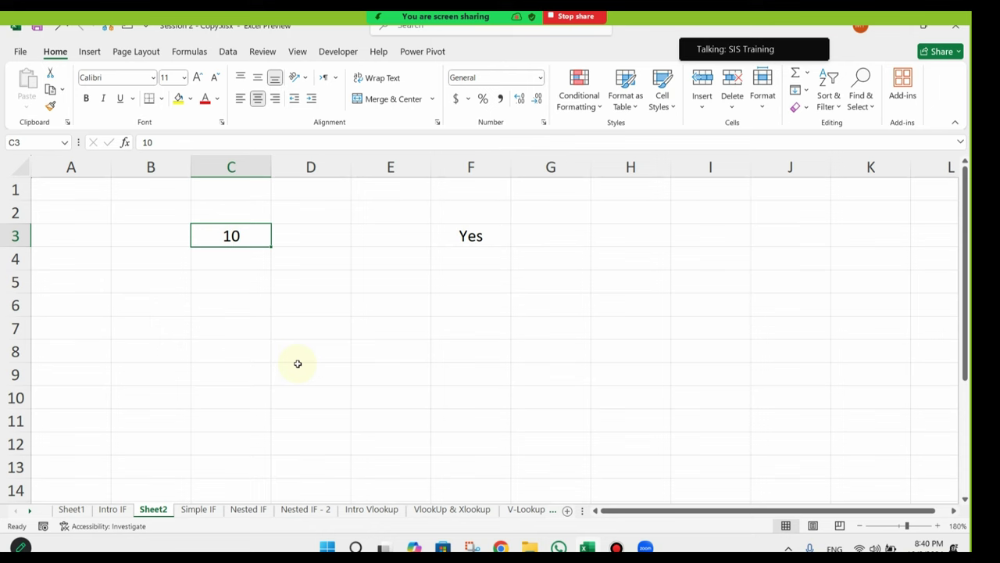
Step: Change C3 to 5 so F3 returns No, and zoom in on the sheet
type("5")
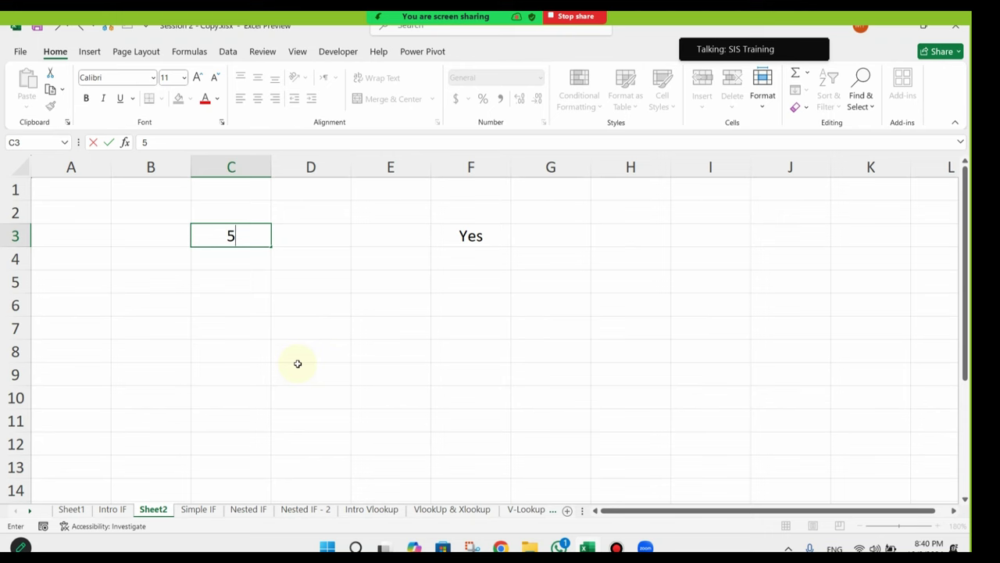
key("Return")
left_click(446, 240)
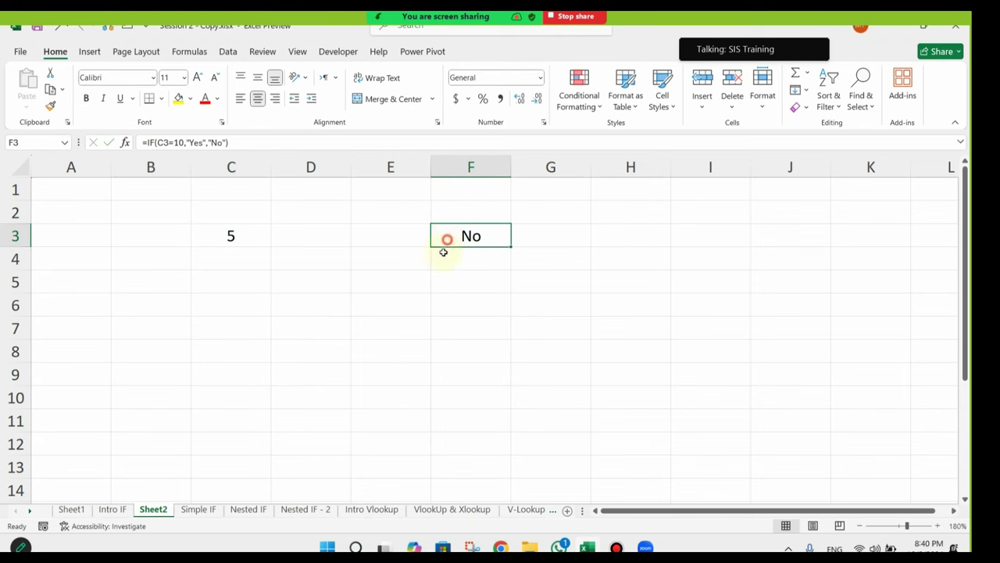
left_click(937, 525)
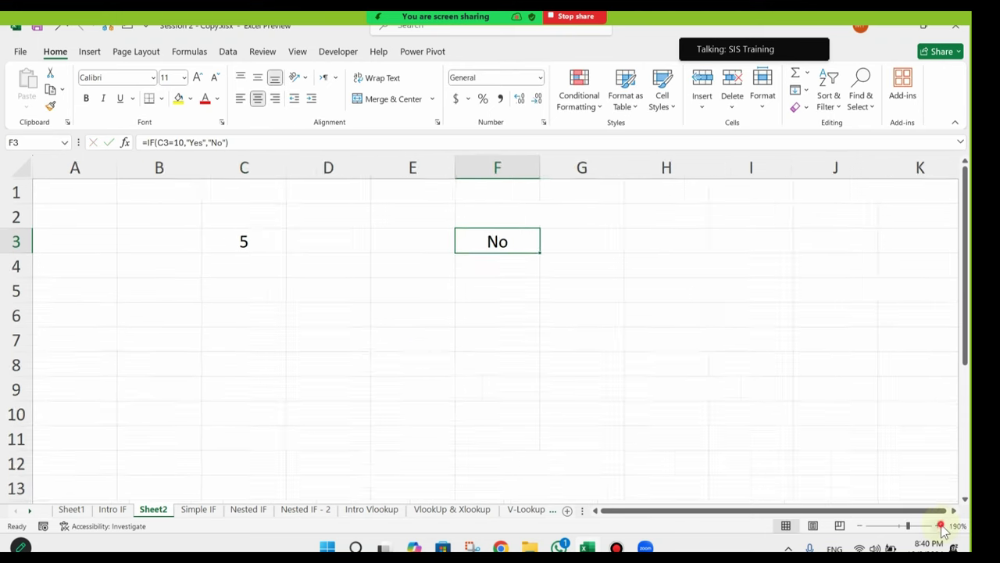
left_click(938, 525)
left_click(448, 331)
left_click(281, 250)
Step: Inspect F3's IF formula without editing it, then set C3 back to 10
left_click(519, 242)
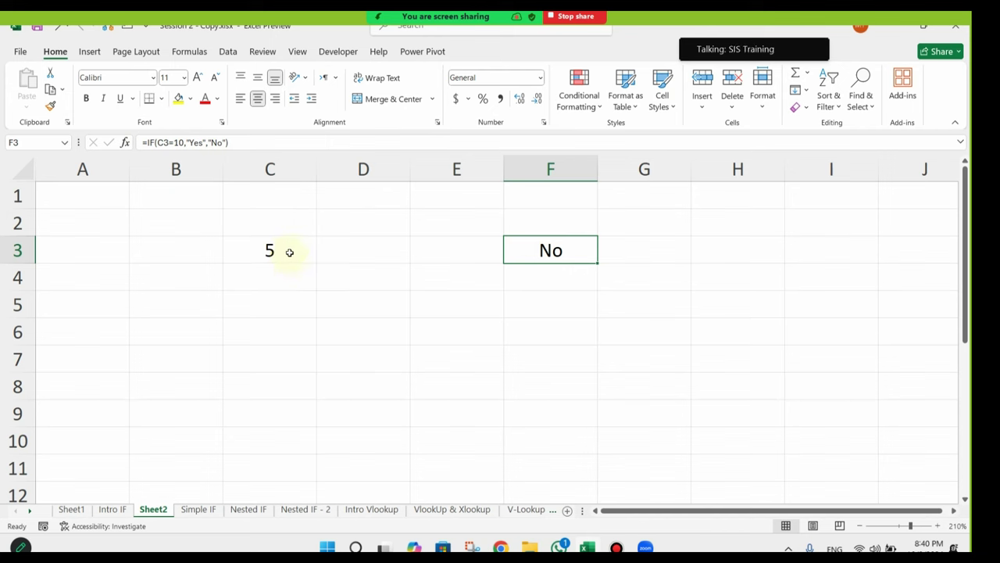
double_click(552, 242)
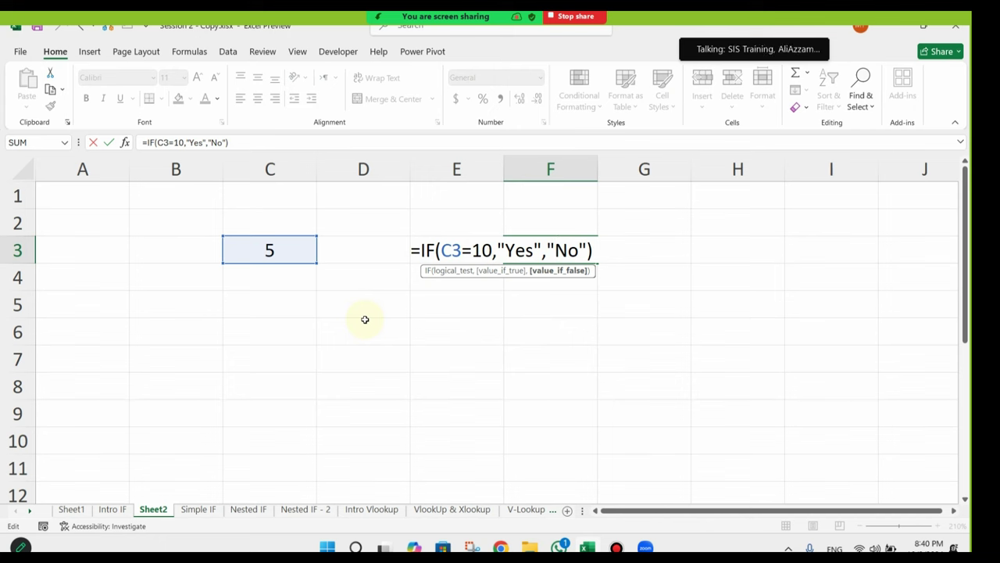
key("Escape")
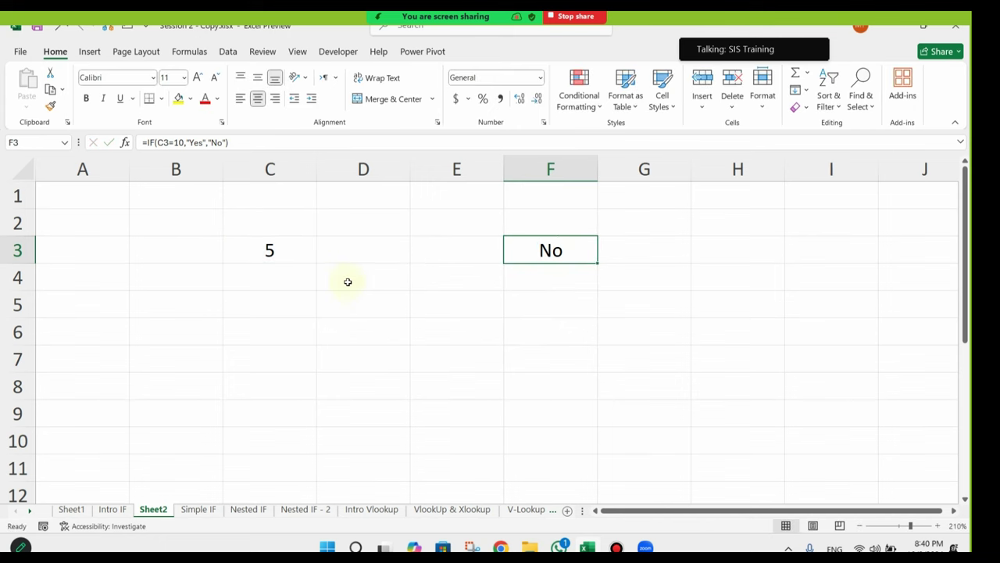
left_click(267, 250)
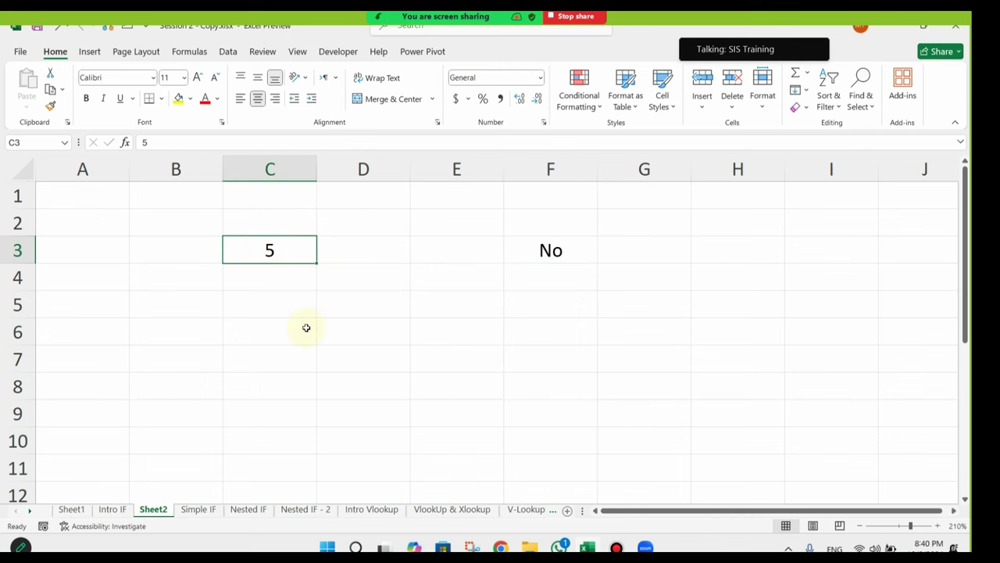
type("10")
key("Return")
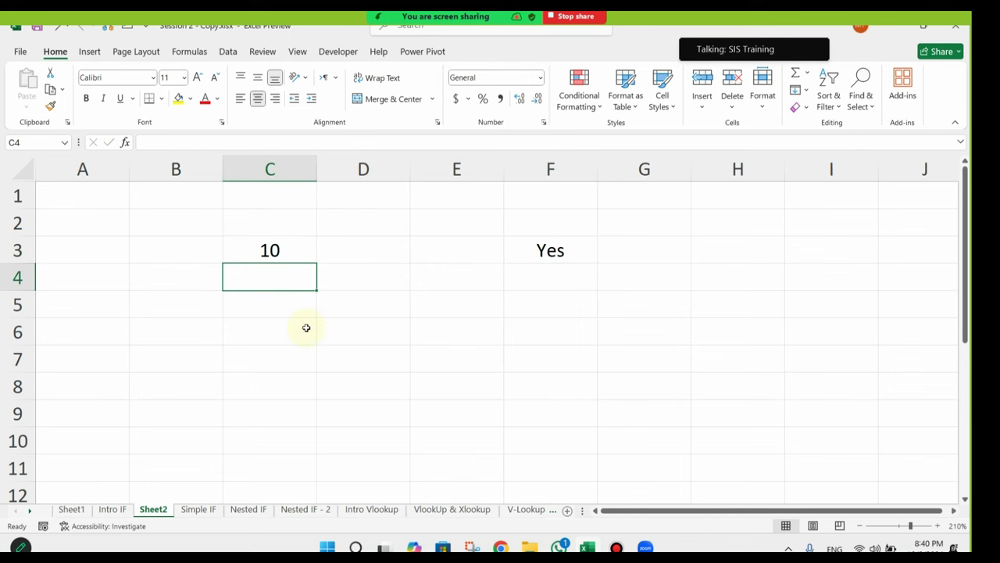
Step: Enter a sample person's name in cell C6
left_click(306, 328)
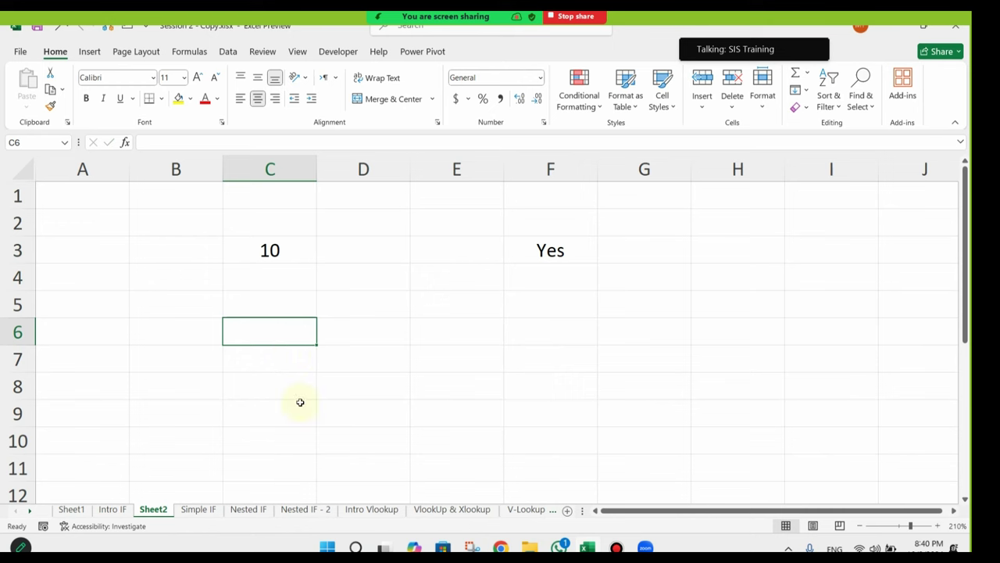
type("Mohamed")
key("Return")
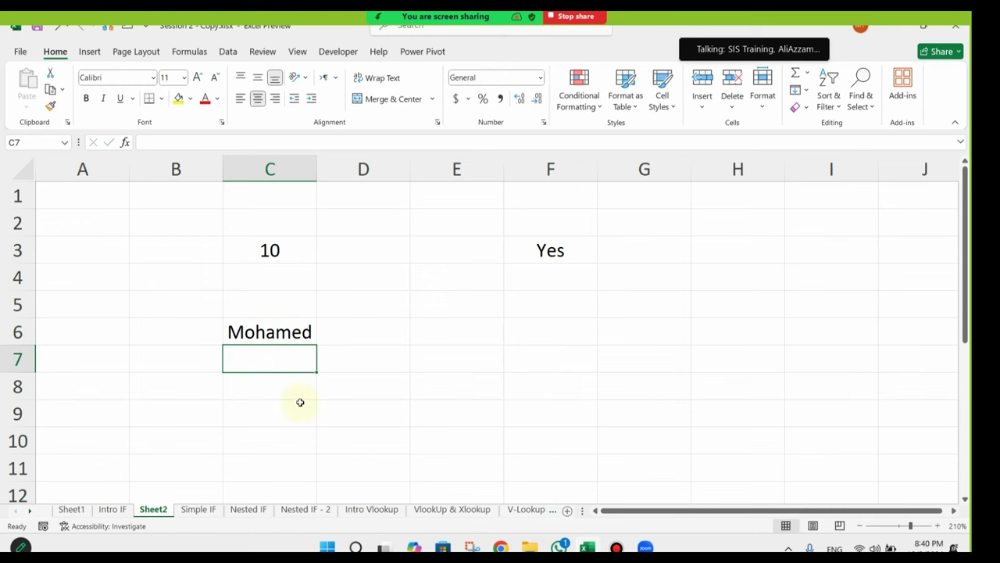
Step: Enter =IF(C6="<that name>","Yes","No") in F6 so it shows Yes
left_click(595, 334)
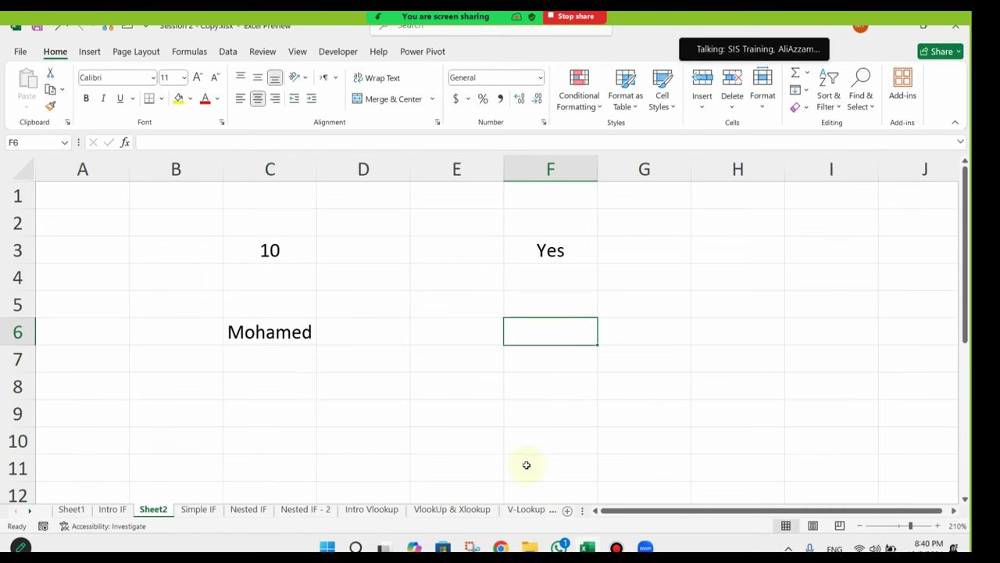
type("=if")
key("Tab")
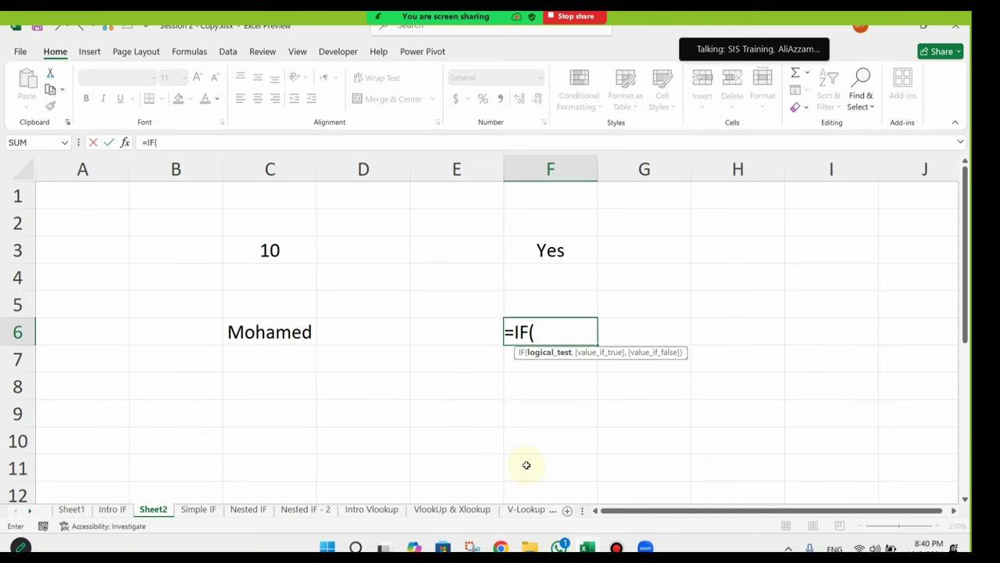
left_click(266, 344)
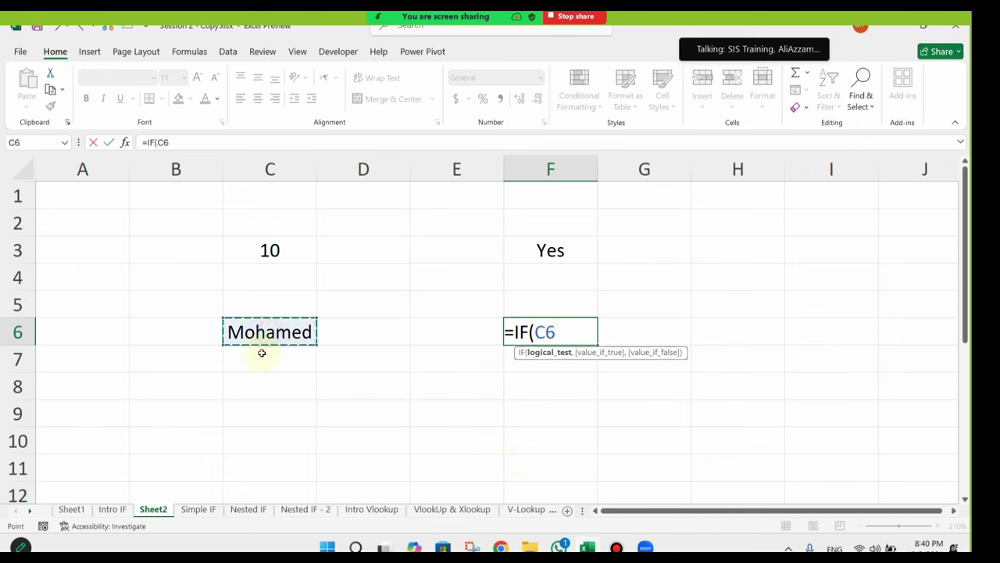
type("=")
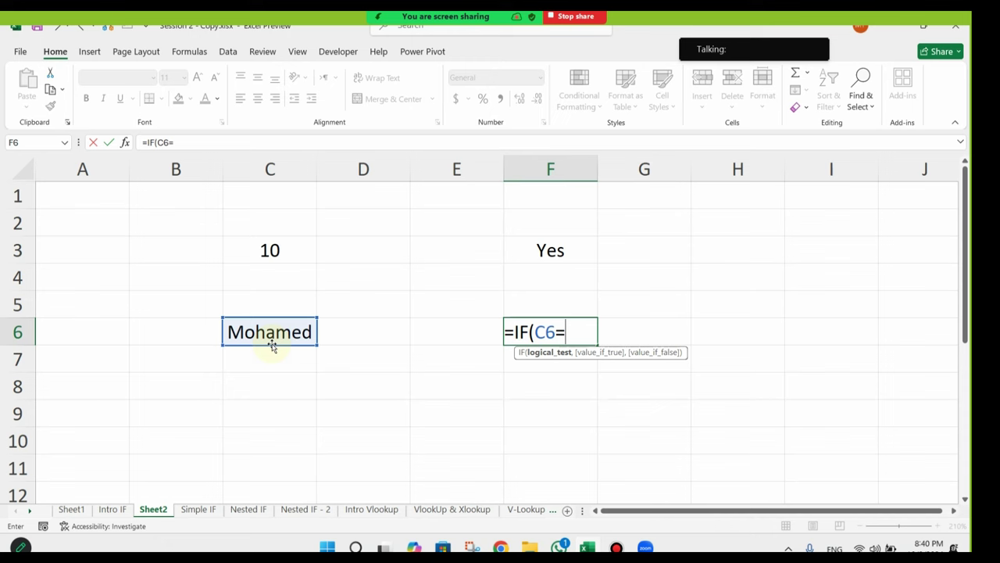
type("\"Mohamed")
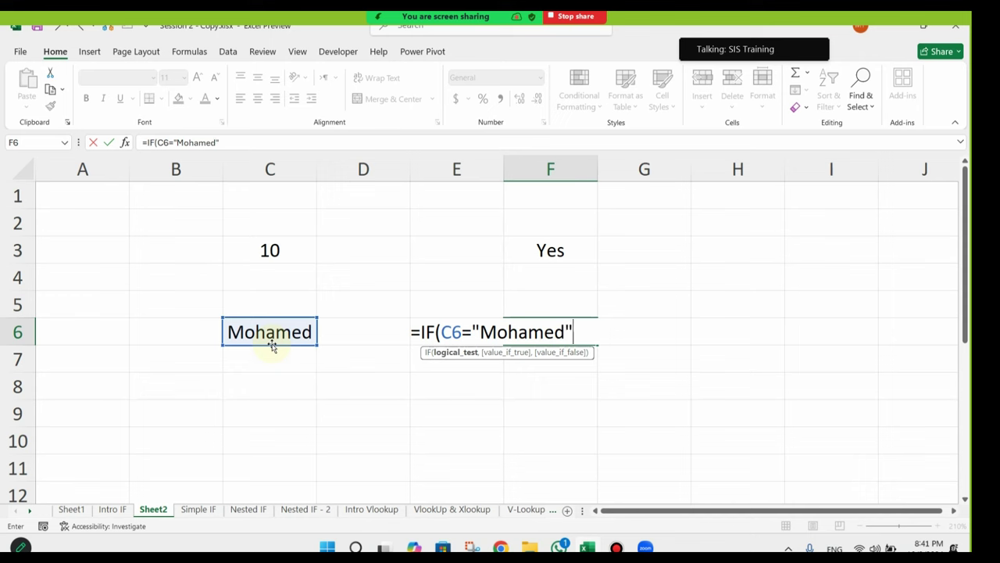
left_click(272, 346)
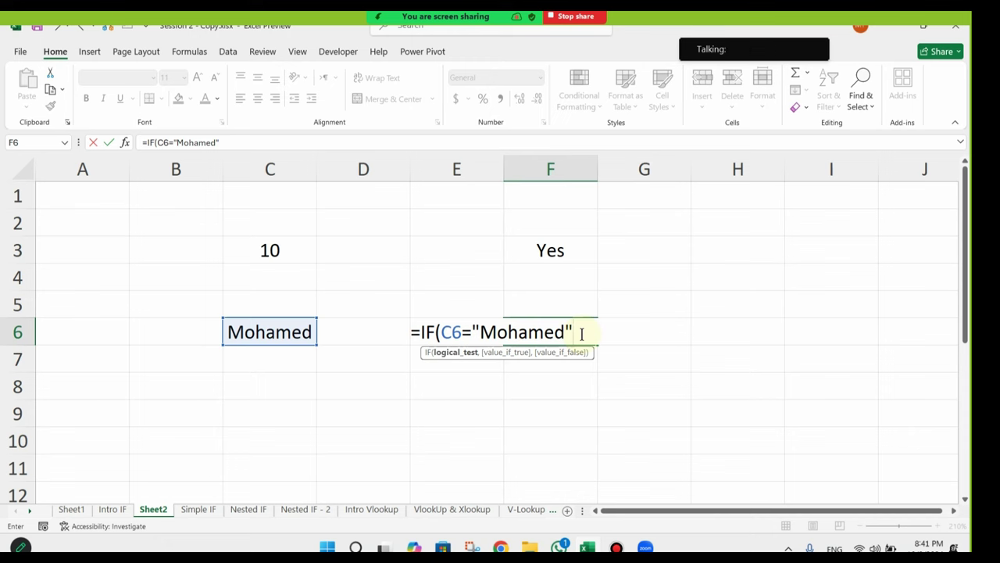
type(",")
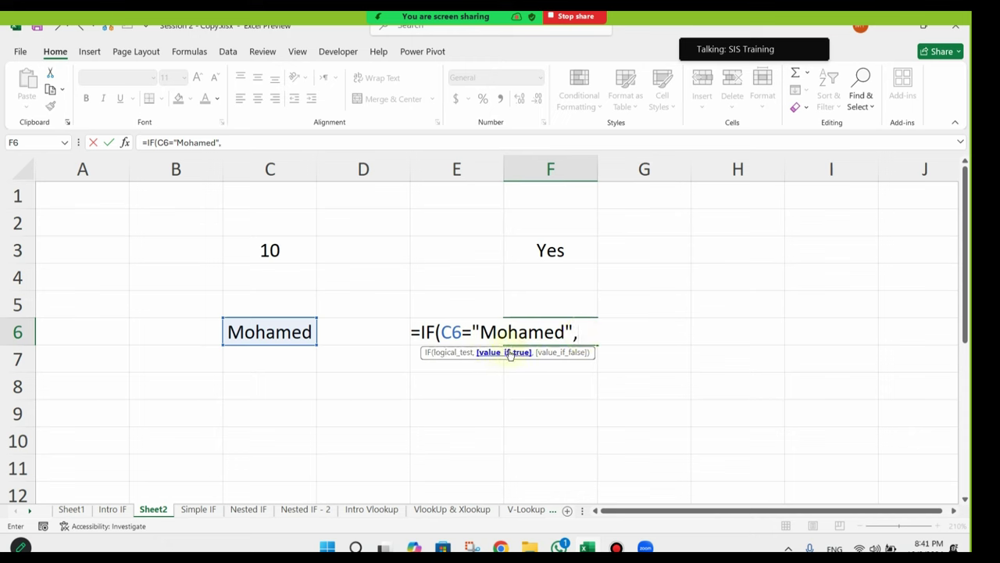
type("\"Yes\"")
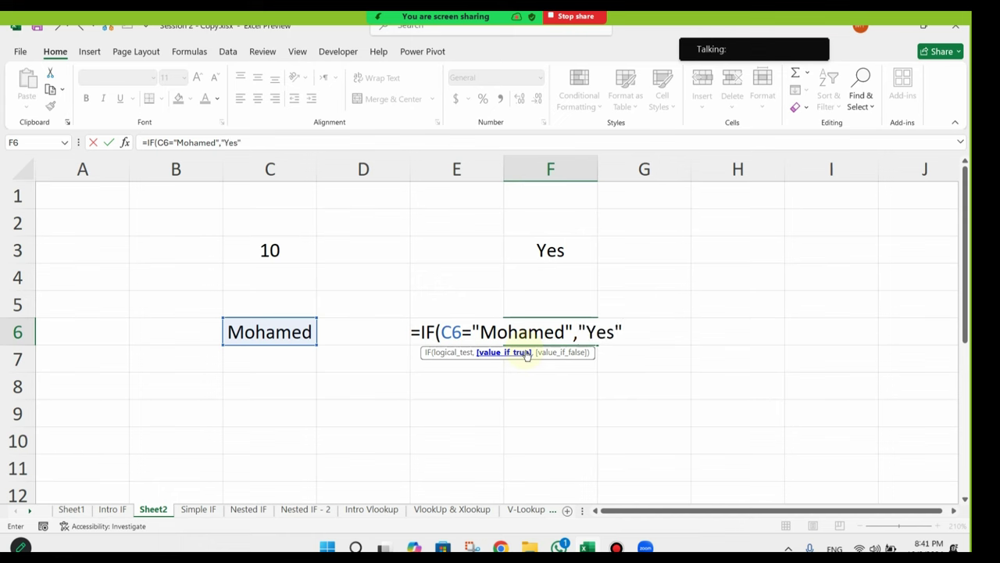
type(",")
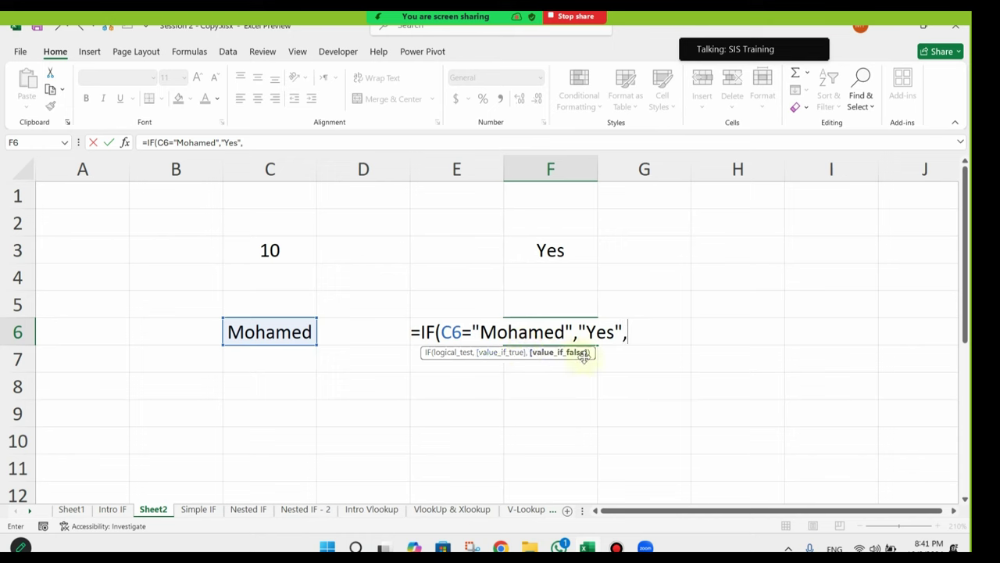
type("\"No")
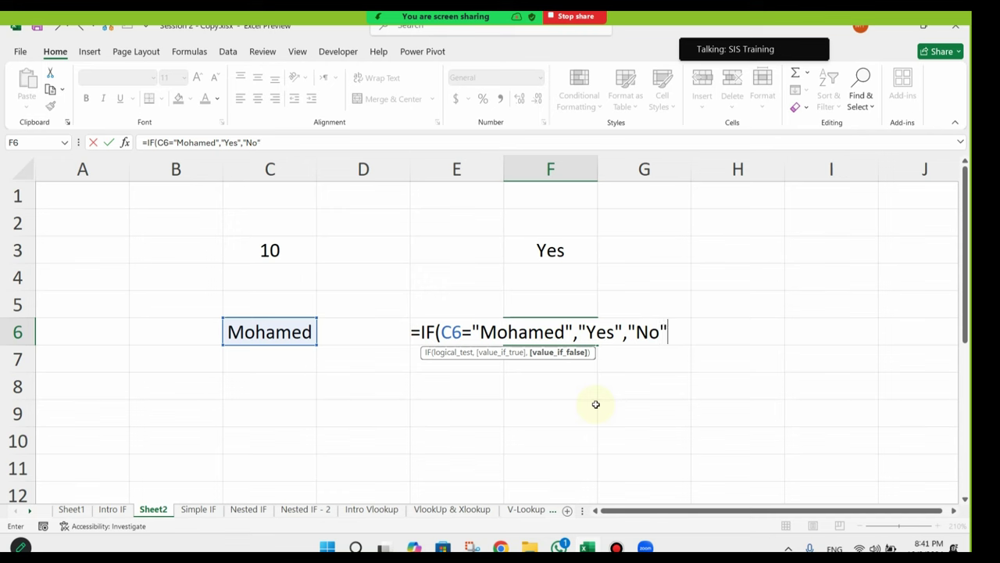
type(")")
key("Return")
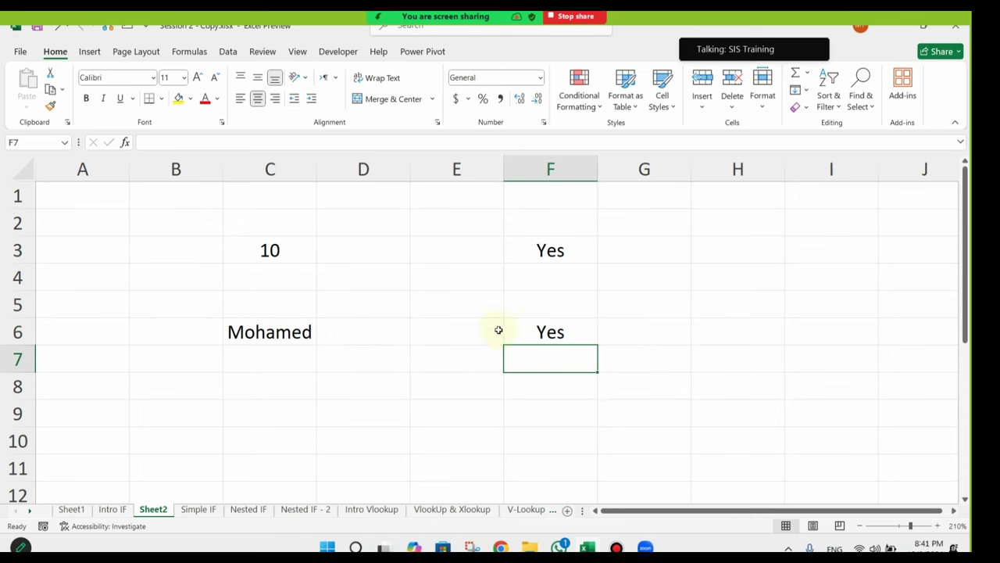
Step: Replace the name in C6 with a different name so F6 changes to No
left_click(521, 330)
left_click(255, 337)
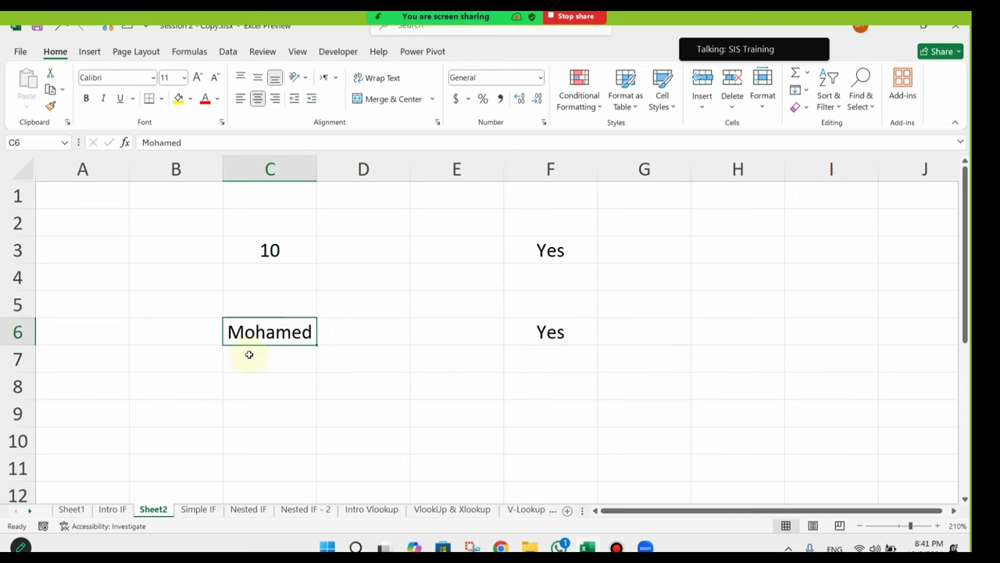
type("Amr")
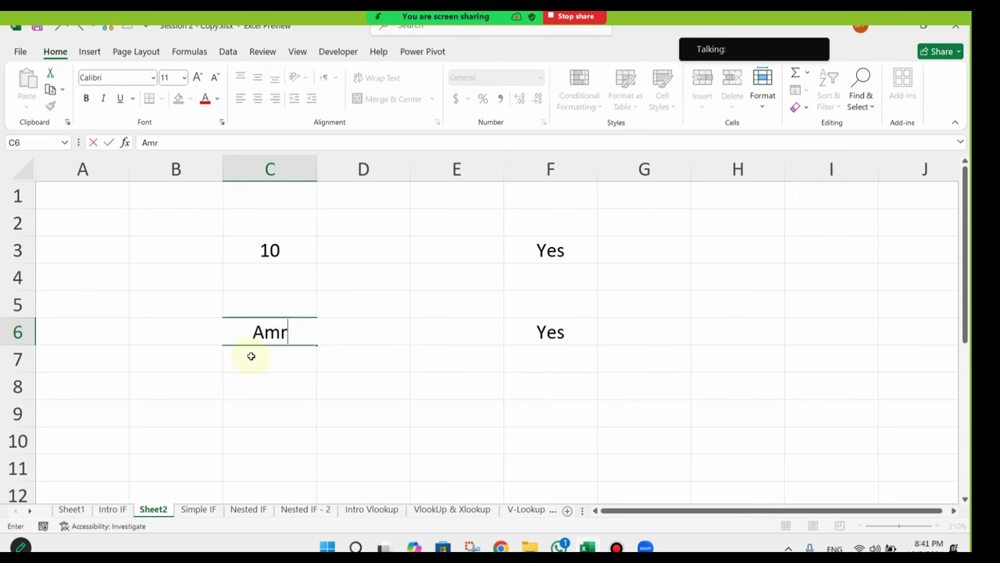
key("Return")
left_click(543, 331)
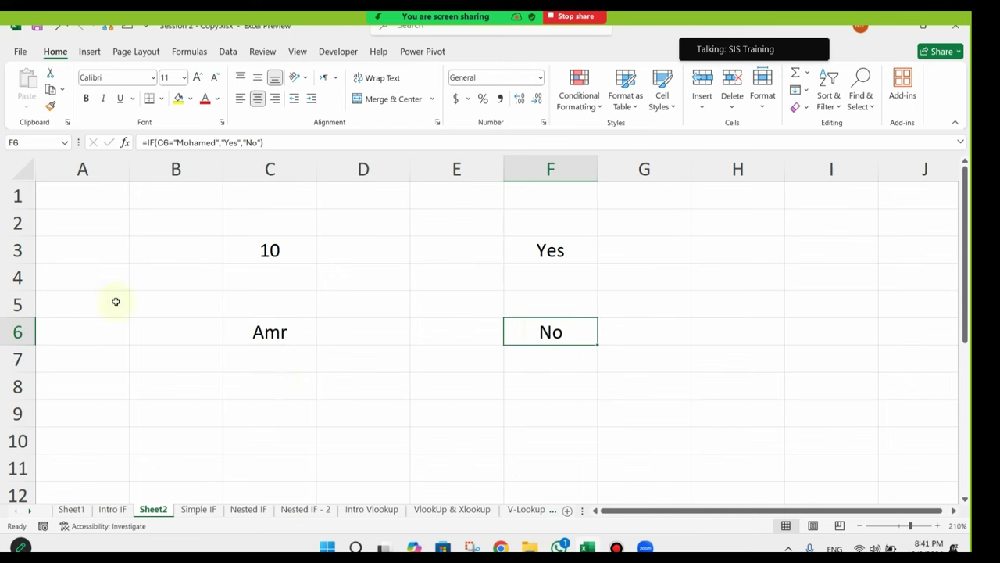
left_click(275, 334)
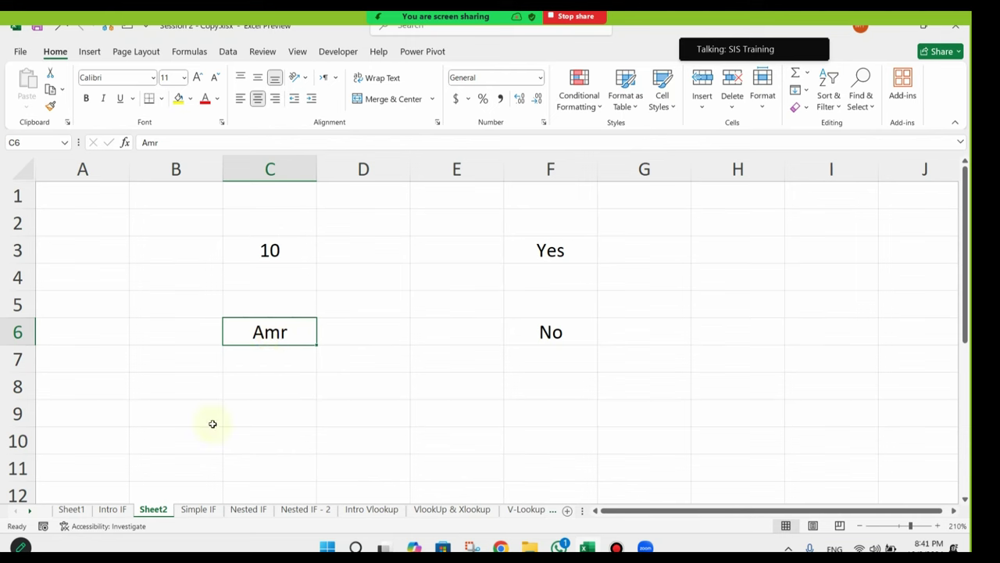
Step: Switch to the Simple IF sheet, select D1:D8, and zoom out slightly
left_click(198, 509)
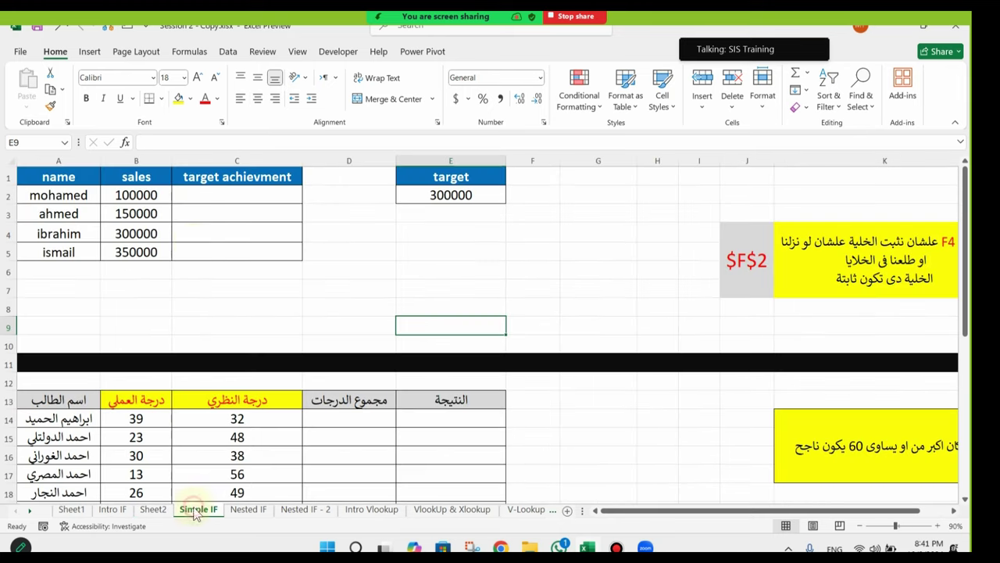
left_click(361, 271)
scroll(350, 323, "up", 4)
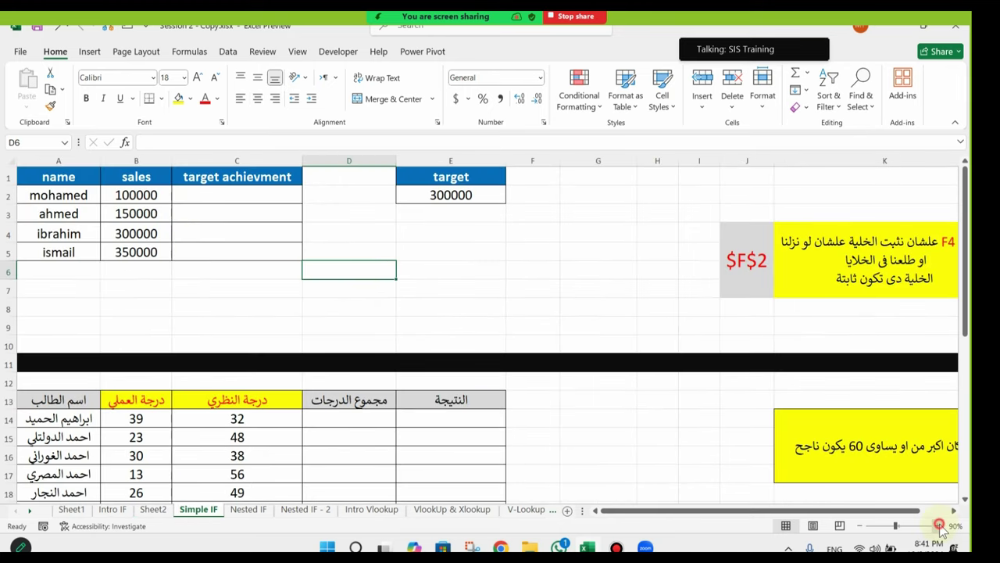
left_click(438, 297)
left_click_drag(434, 236, 408, 172)
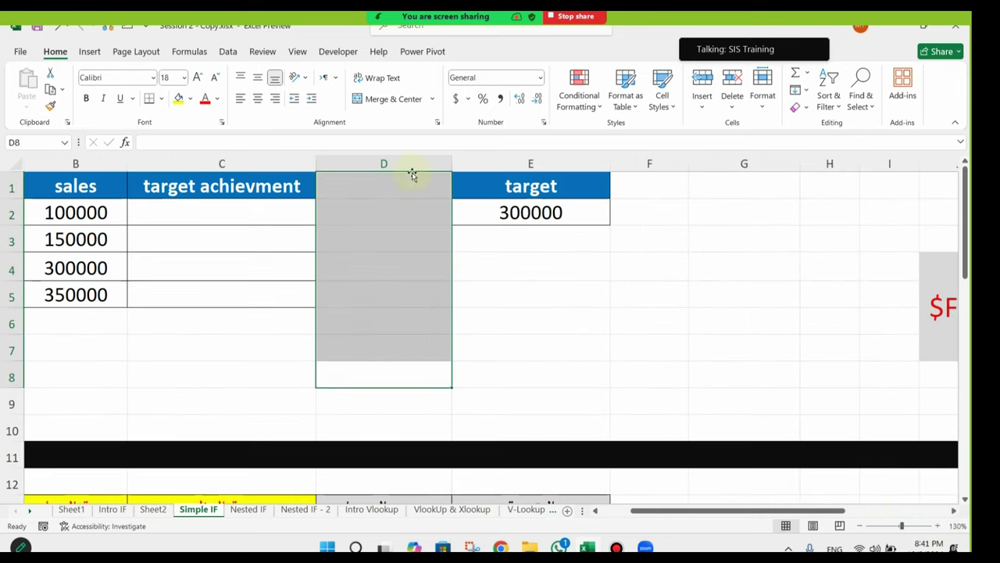
left_click(860, 525)
left_click_drag(818, 510, 787, 509)
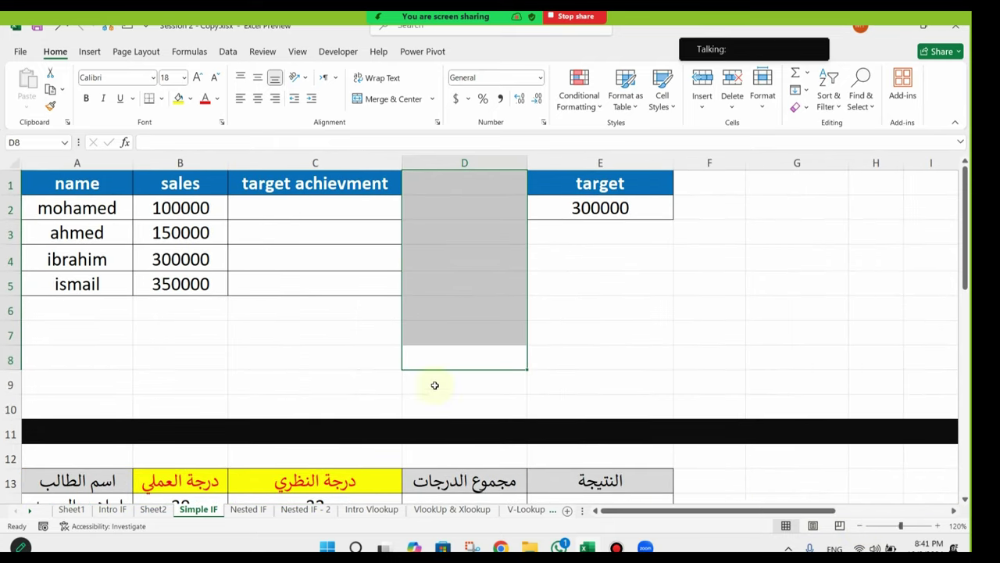
left_click(338, 339)
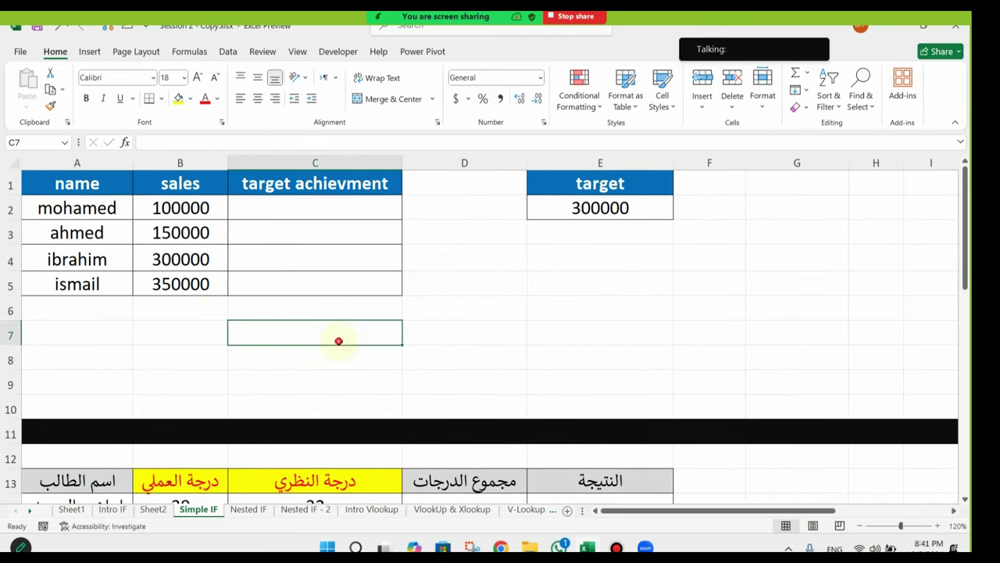
Step: Apply thousands separators to the sales values in B2:B5
left_click(102, 186)
left_click(203, 200)
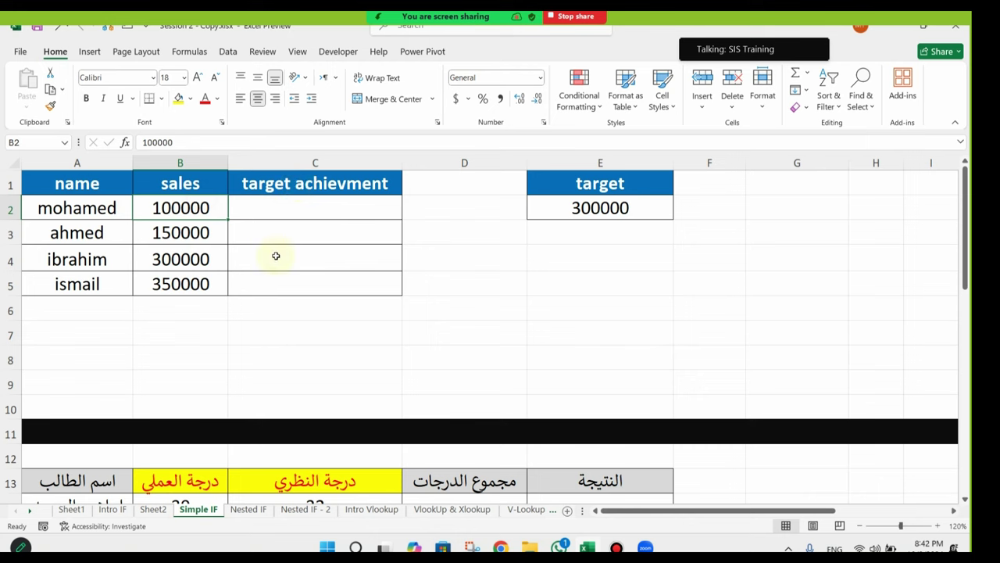
left_click(102, 206)
left_click_drag(182, 207, 183, 283)
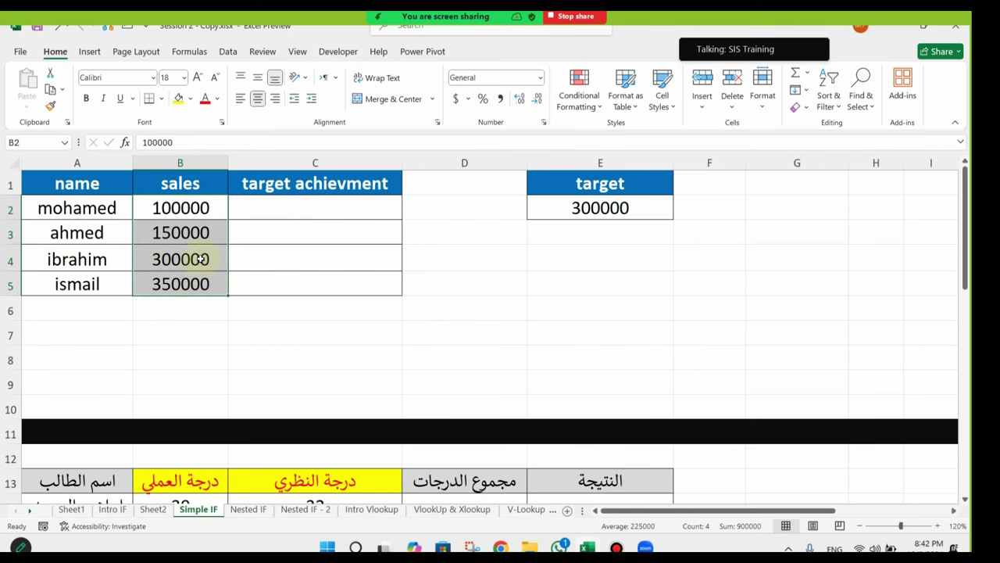
left_click(270, 266)
left_click(178, 207)
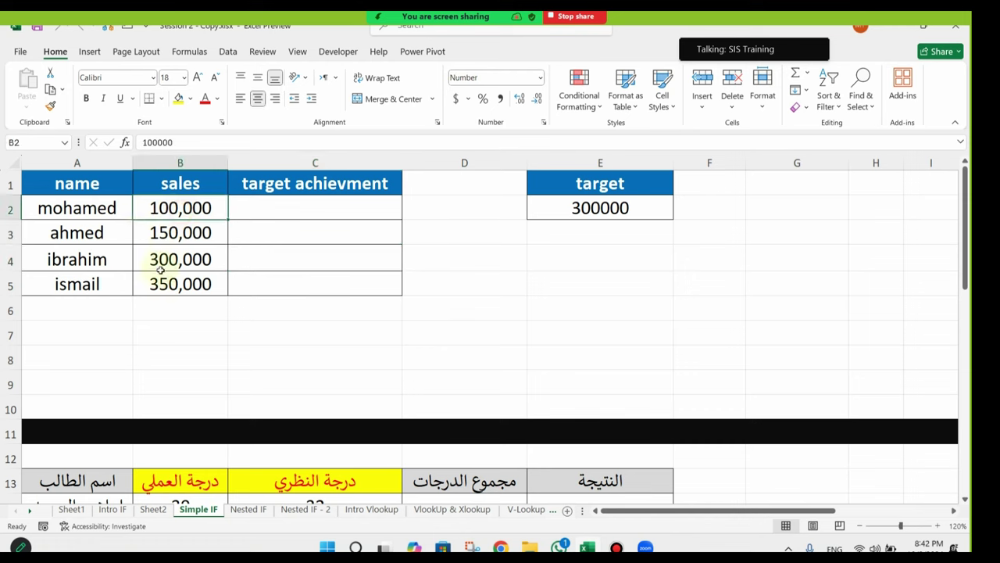
Step: Review each salesperson's sales, then format the E2 target as 300,000 with a thousands separator
left_click(81, 232)
left_click(177, 237)
left_click(98, 259)
left_click(175, 261)
left_click(97, 281)
left_click(181, 284)
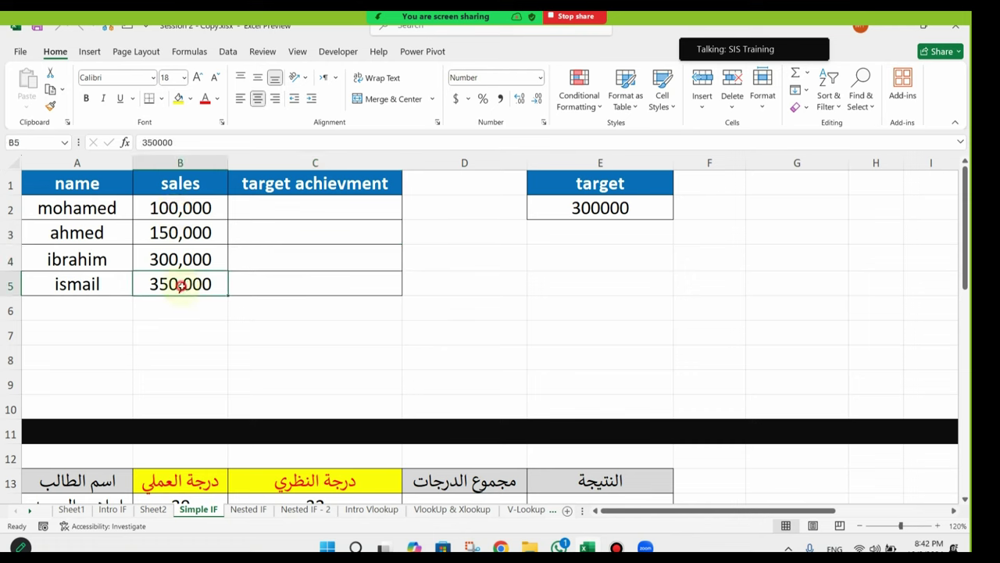
left_click(599, 211)
left_click(108, 28)
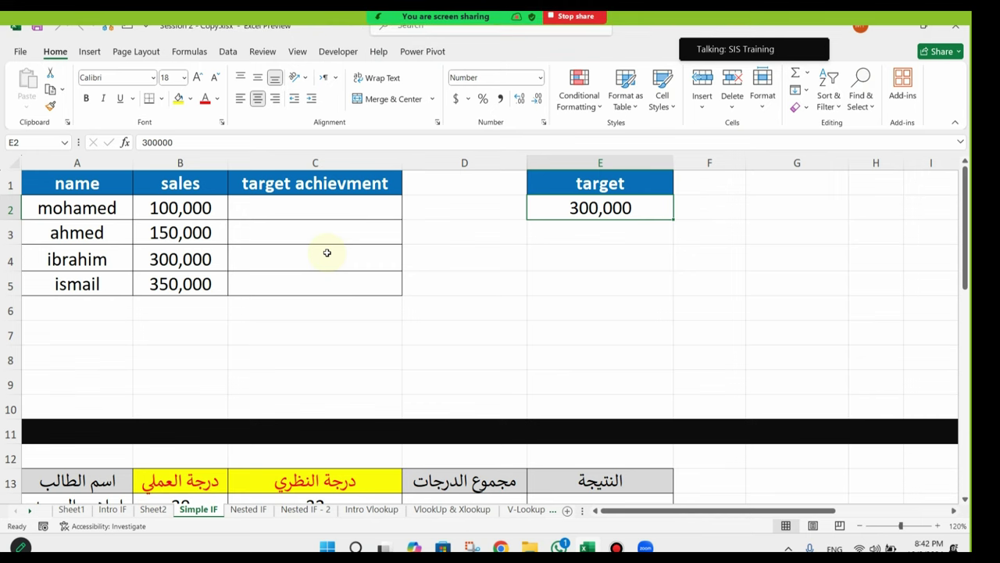
Step: AutoFit column C to its heading, then start =IF(B2>=E2 in C2 and abandon it
left_click(340, 203)
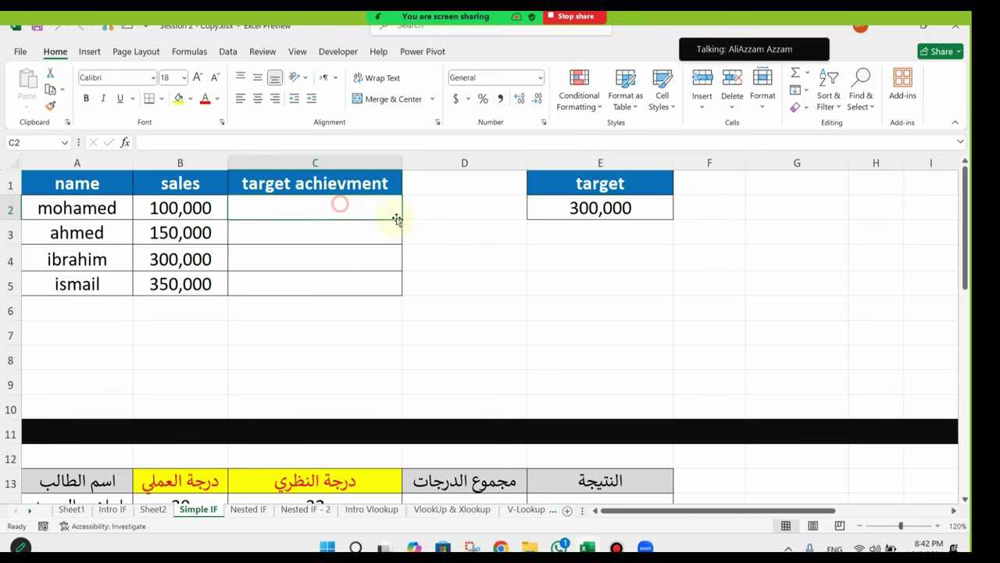
double_click(403, 163)
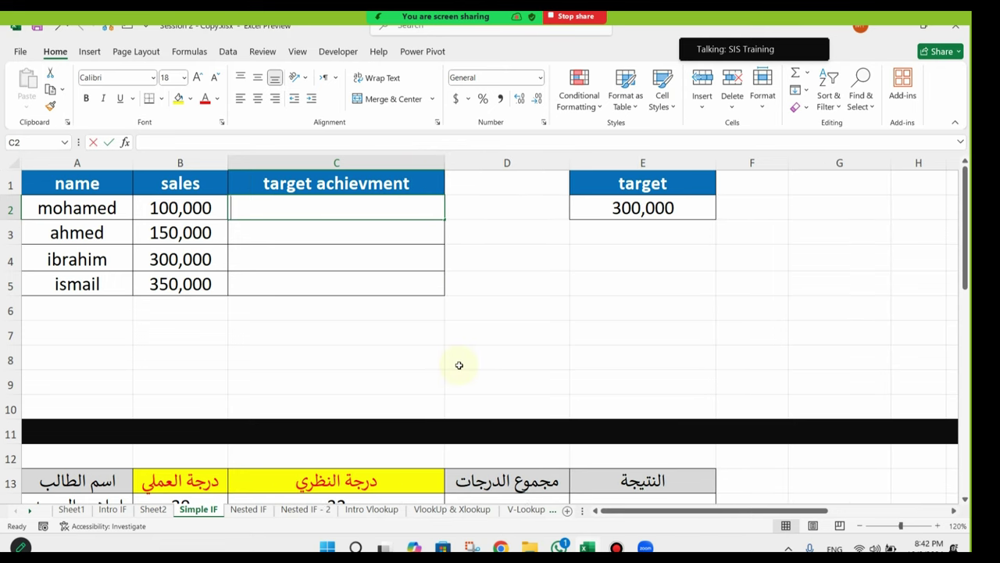
type("=if")
key("Tab")
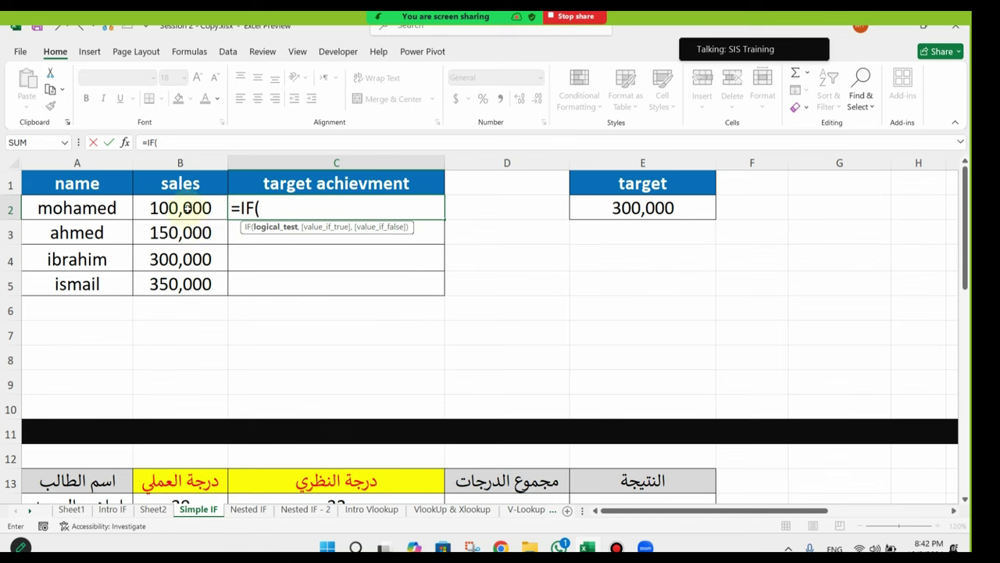
left_click(188, 207)
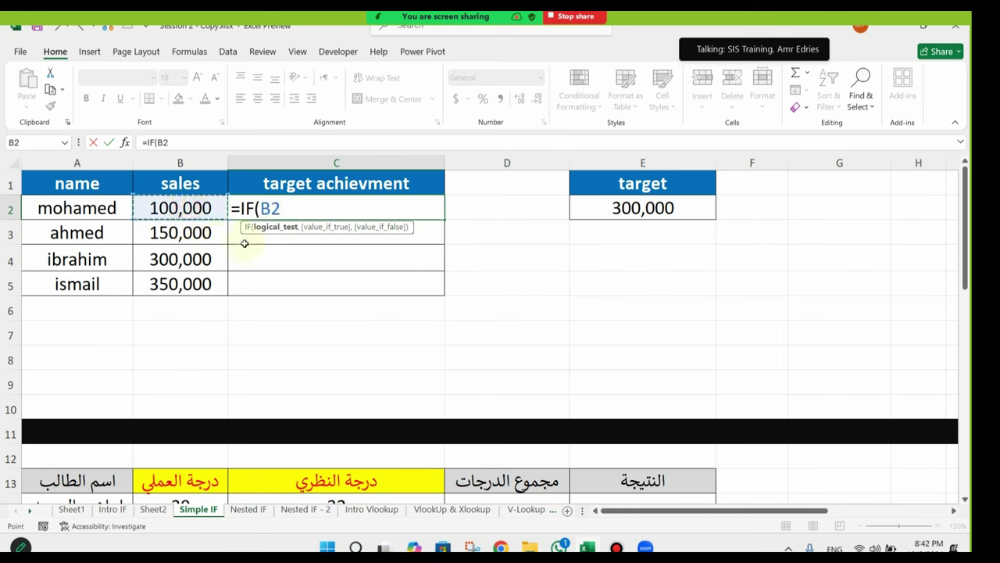
type(">=")
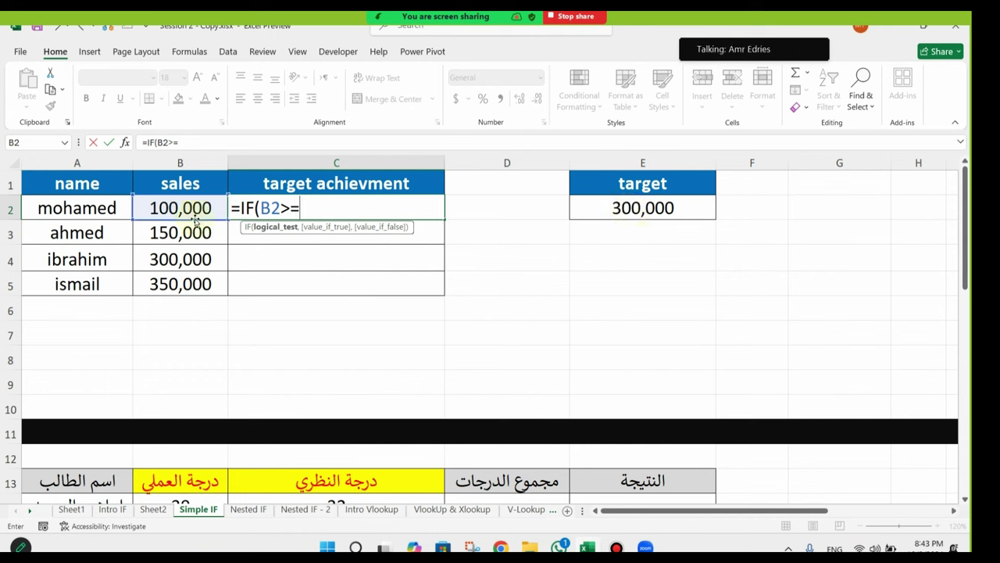
left_click(670, 209)
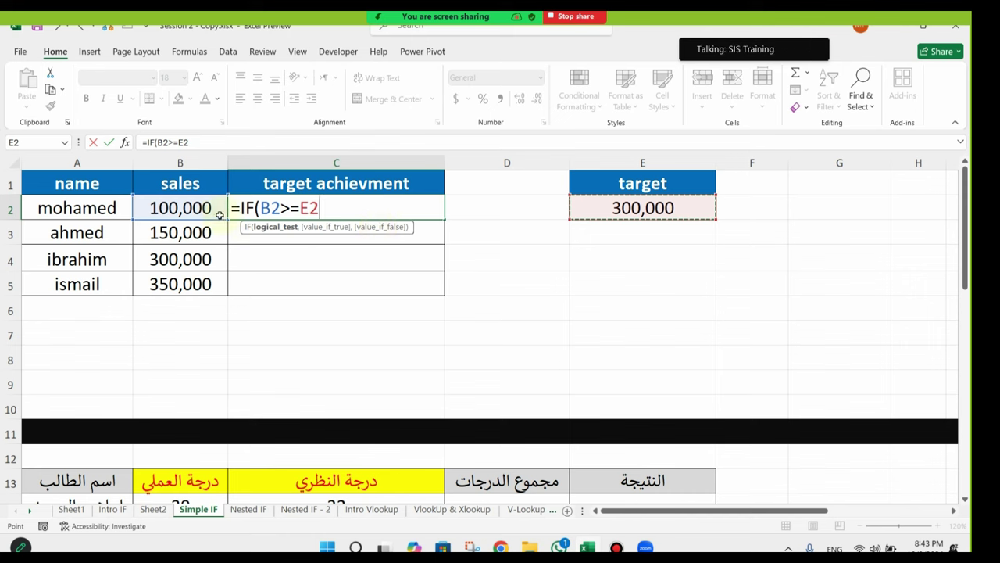
key("Escape")
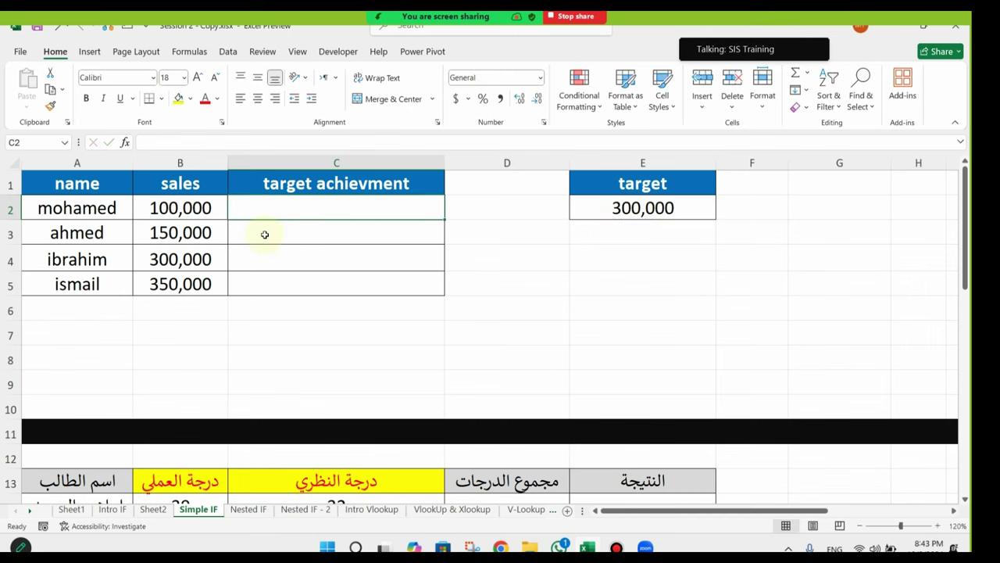
Step: Enter =IF(B2>=E2,"Yes","No") in C2 and centre-align C2:C5
type("=i")
key("Tab")
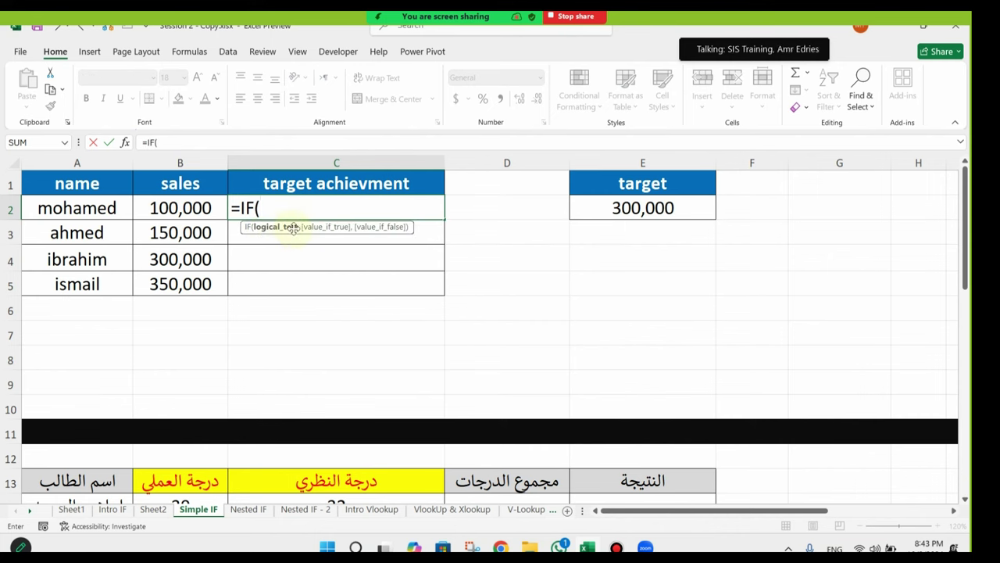
left_click(189, 207)
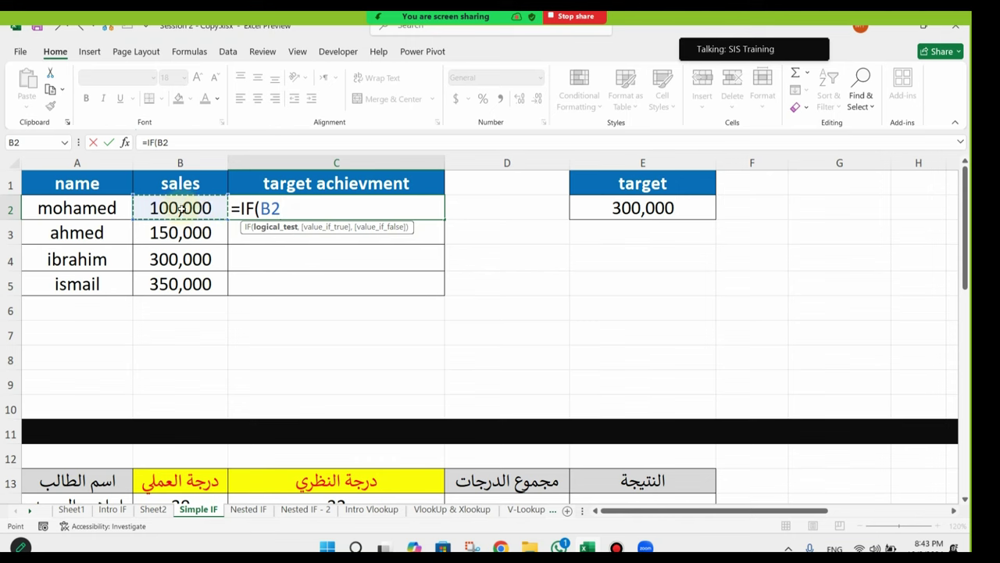
type(">=")
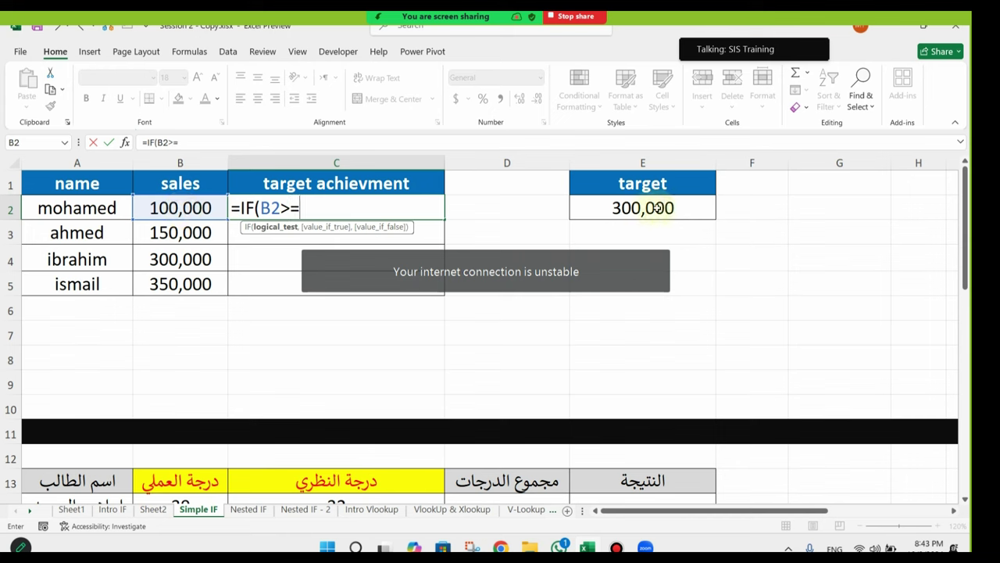
left_click(658, 207)
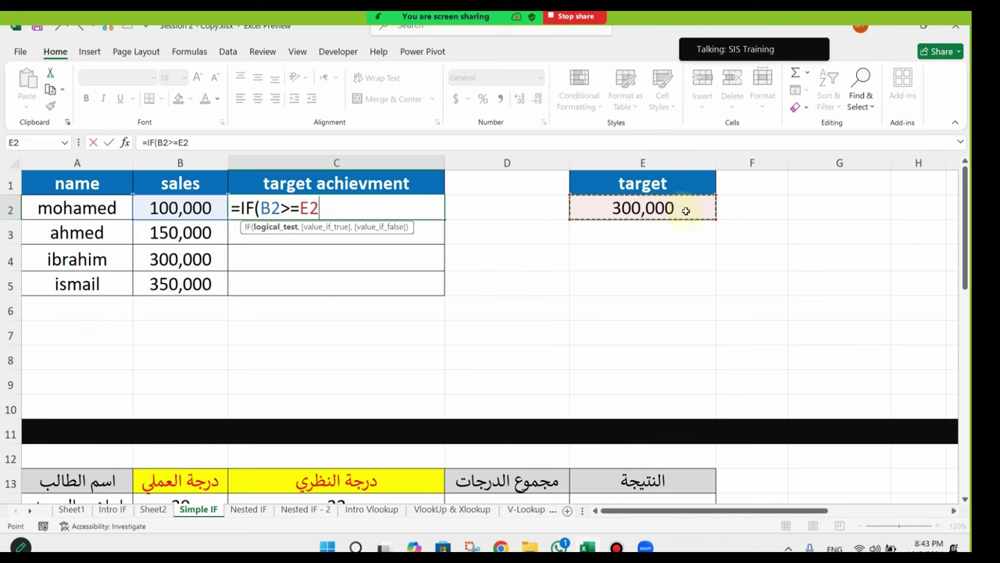
type(",")
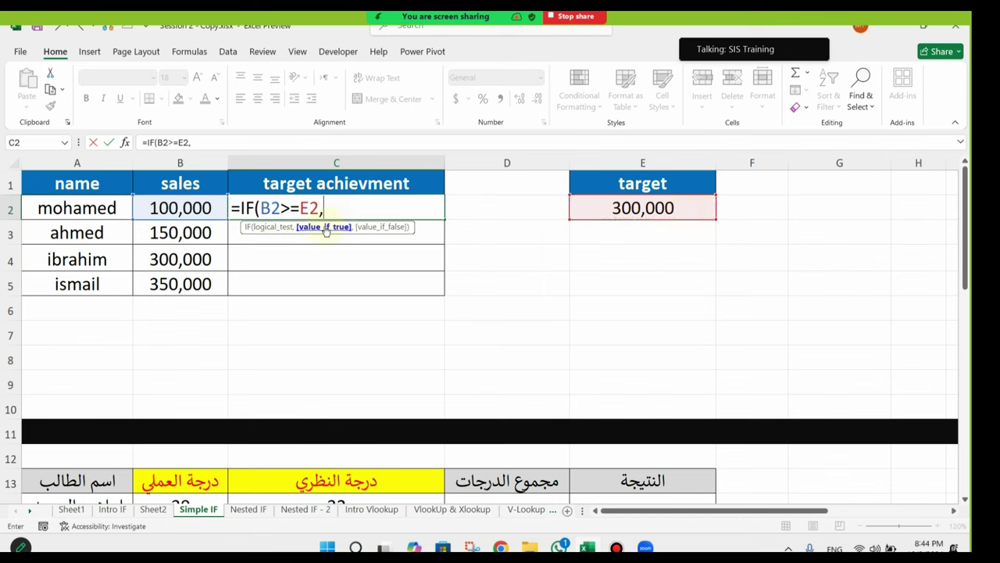
type("\"Yes")
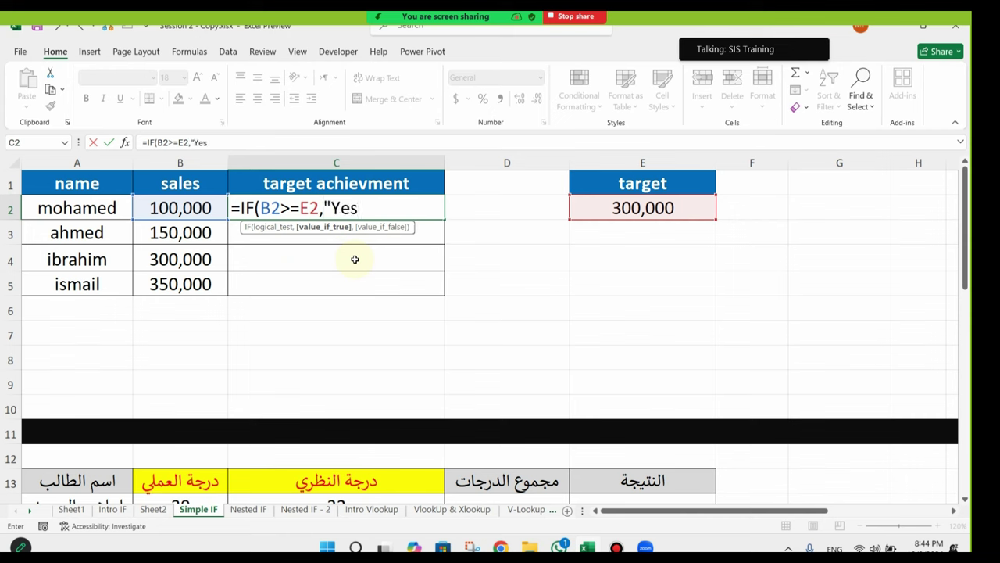
type("\",")
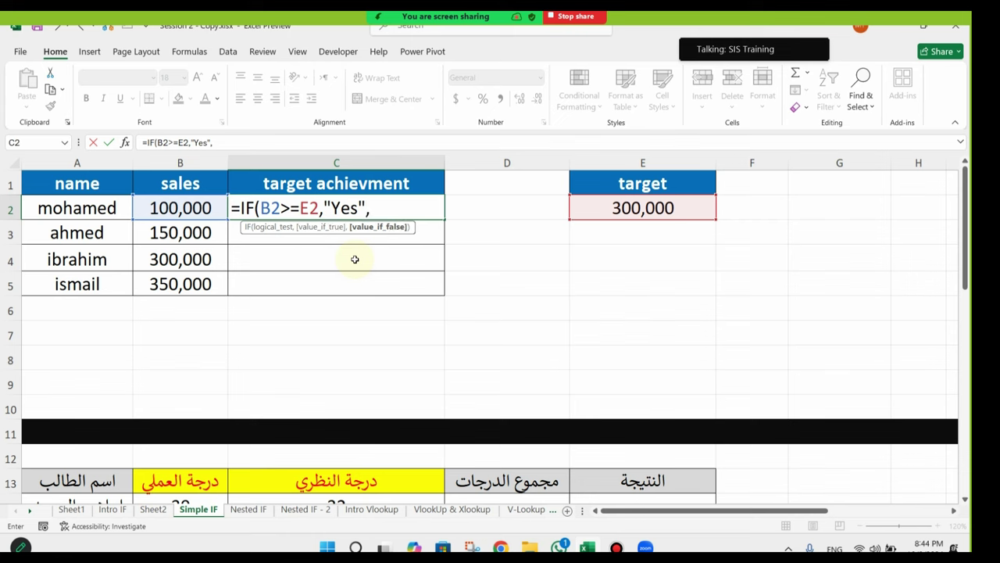
type("\"No\")")
key("Return")
left_click_drag(388, 216, 393, 279)
left_click(256, 98)
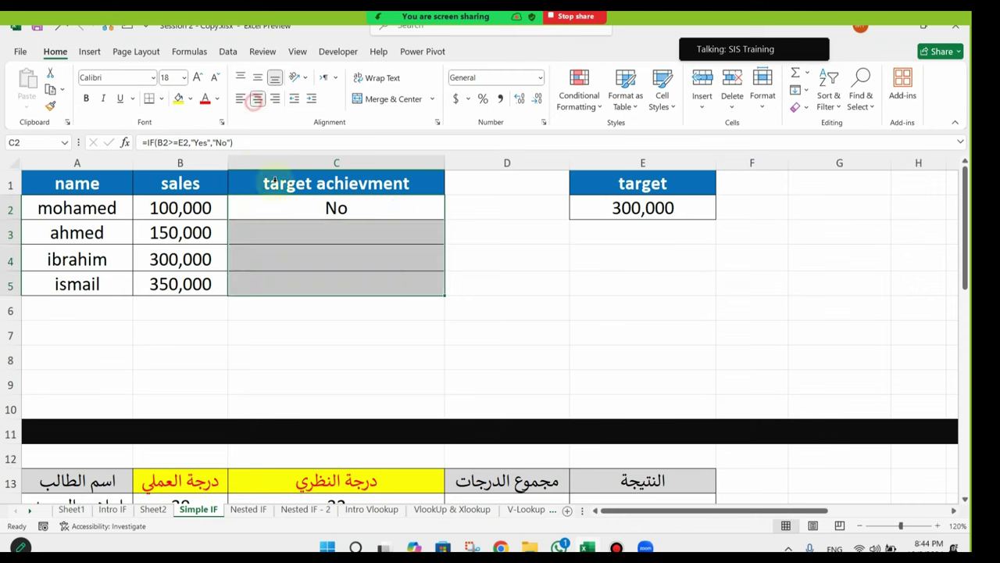
Step: Stop the Zoom screen share and switch to the Nested IF student scores sheet
left_click(207, 209)
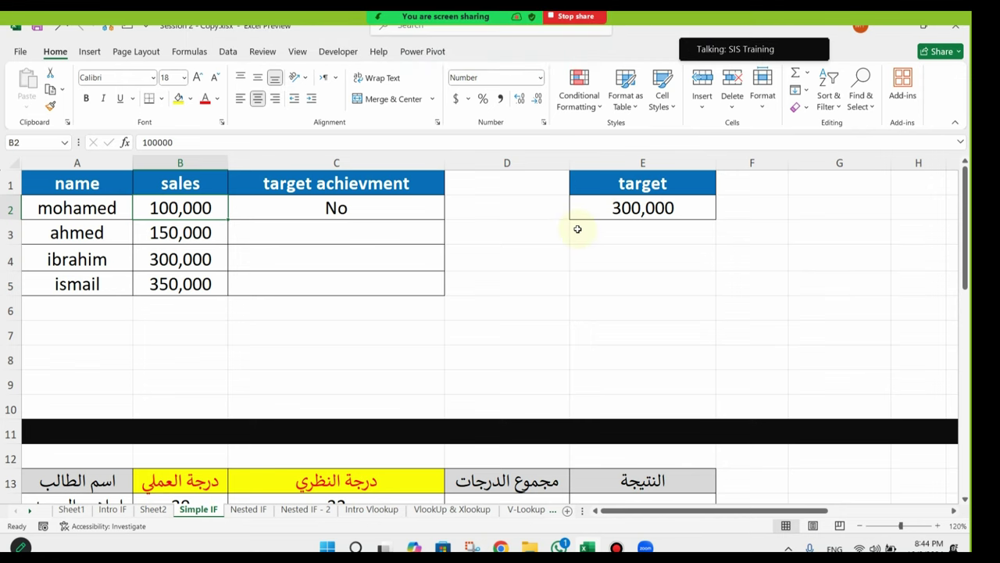
mouse_move(555, 69)
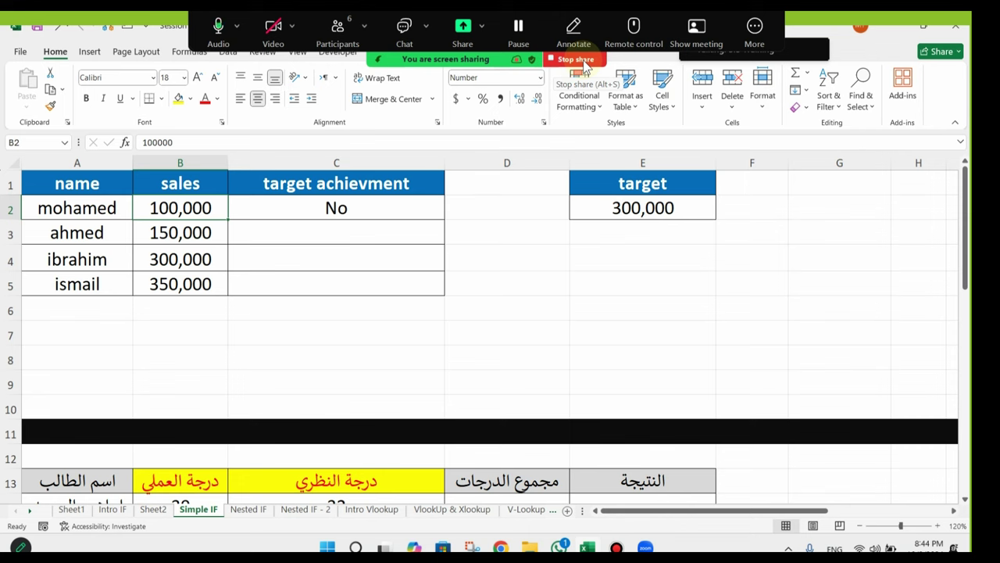
left_click(583, 60)
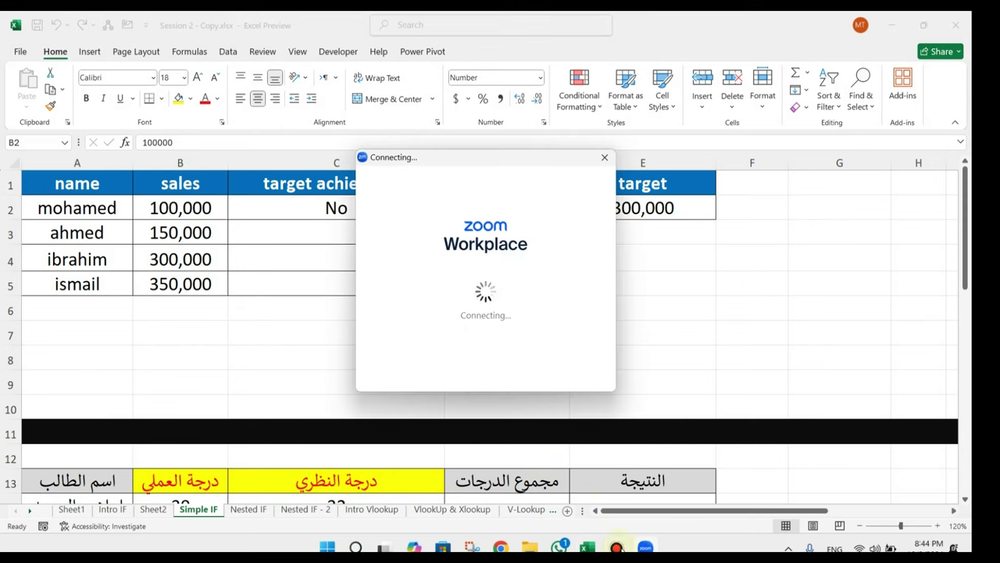
left_click(631, 547)
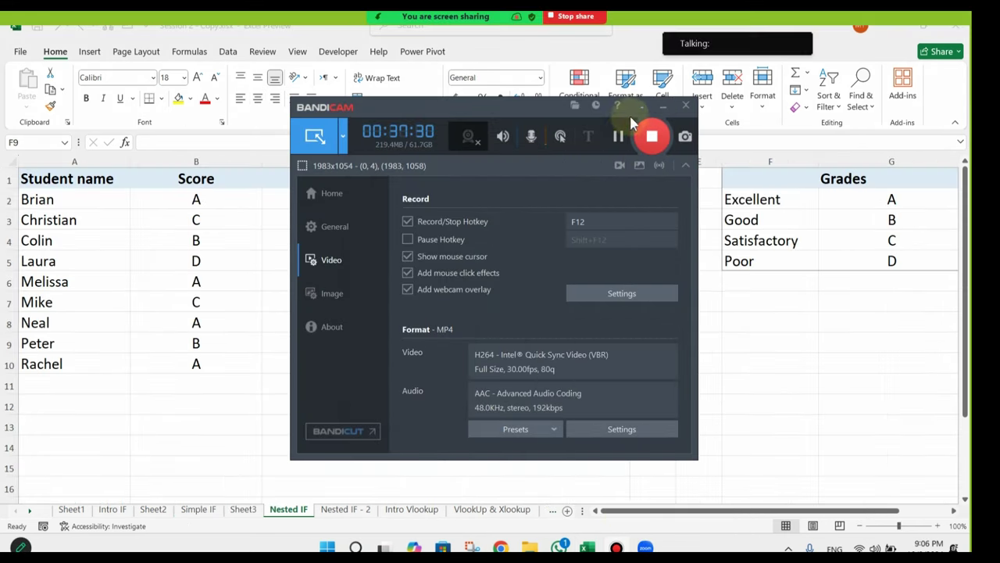
Step: Inspect the nested IF formulas behind C5 (Poor) and C4 (Good) in the formula bar
left_click(662, 105)
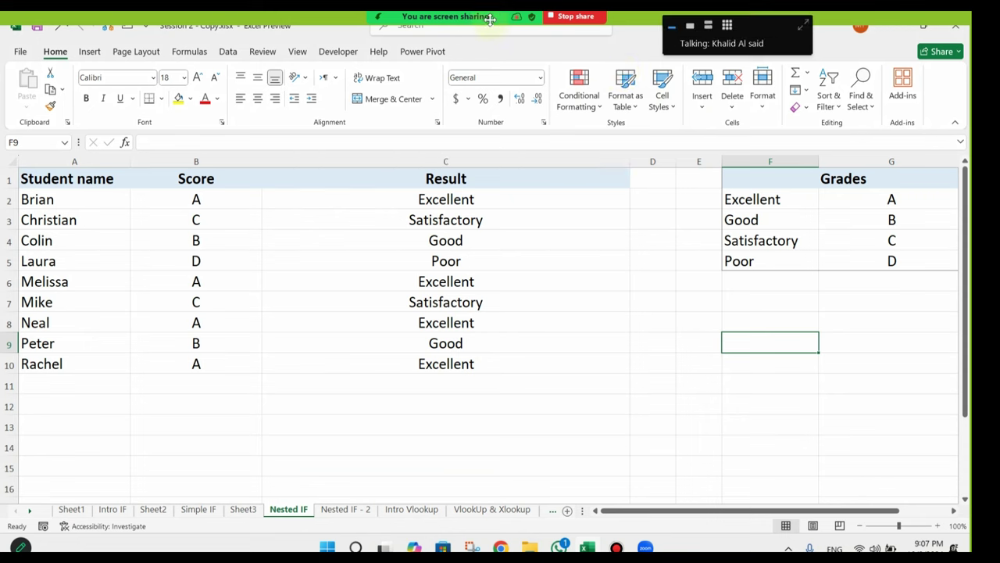
mouse_move(363, 59)
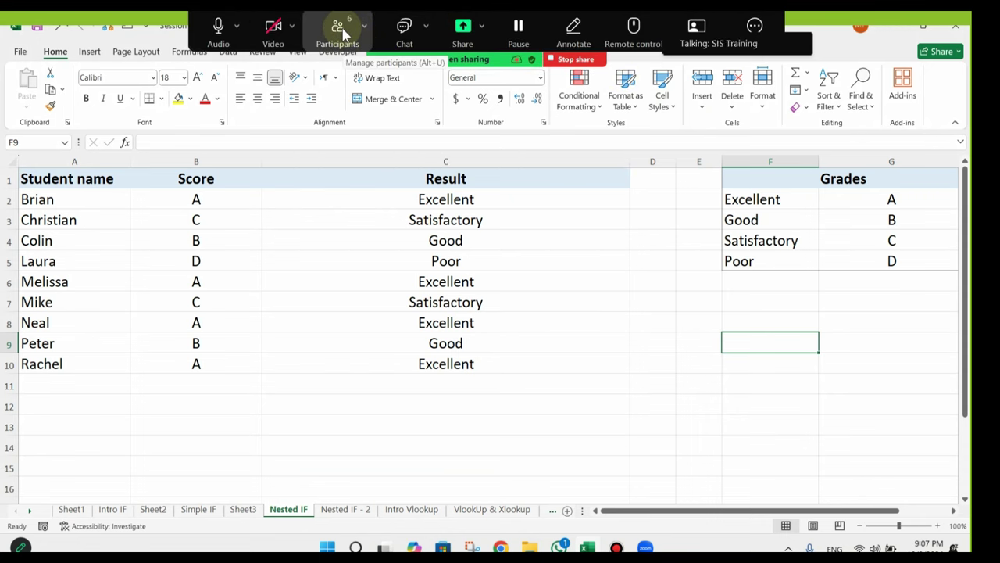
left_click(469, 261)
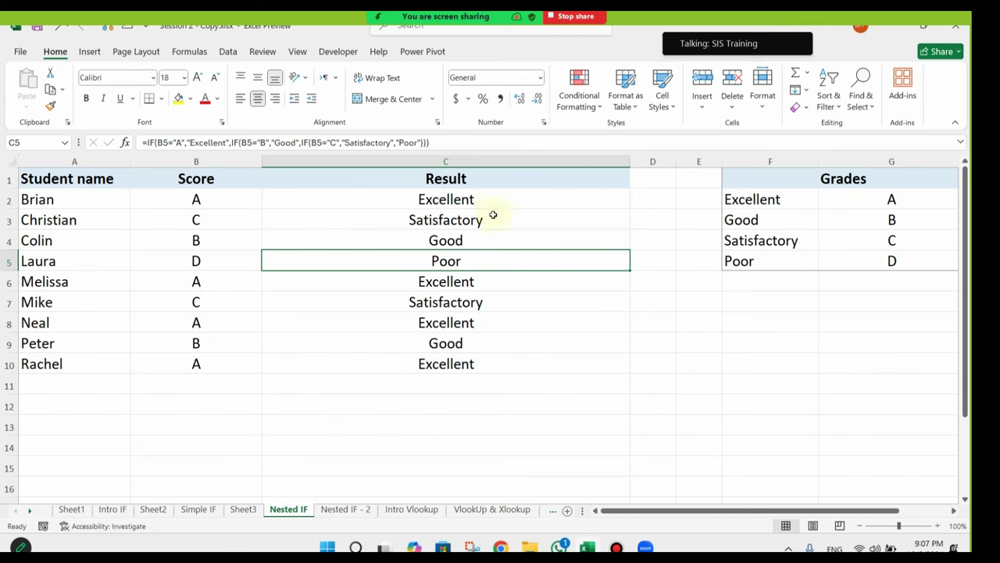
left_click(407, 243)
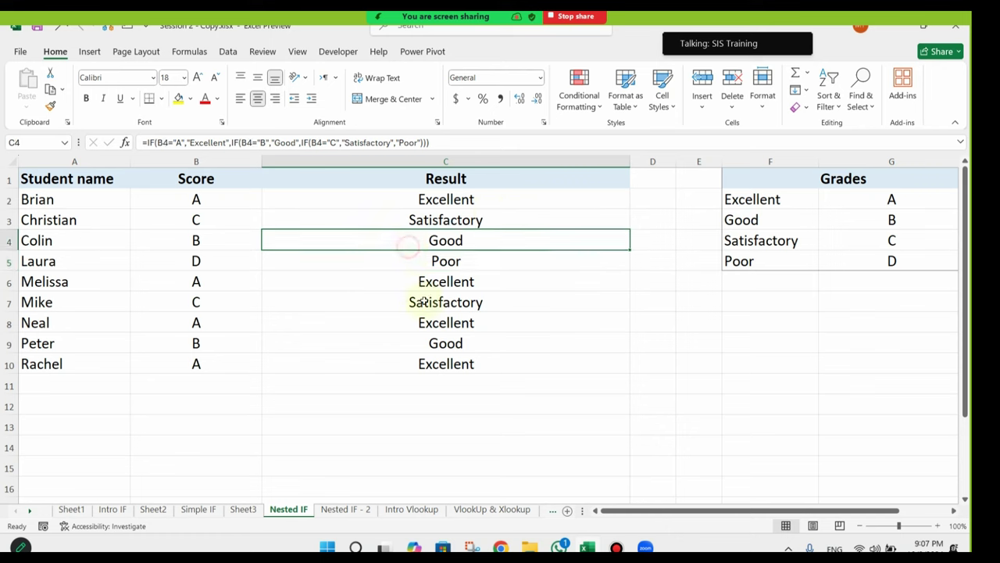
left_click(401, 259)
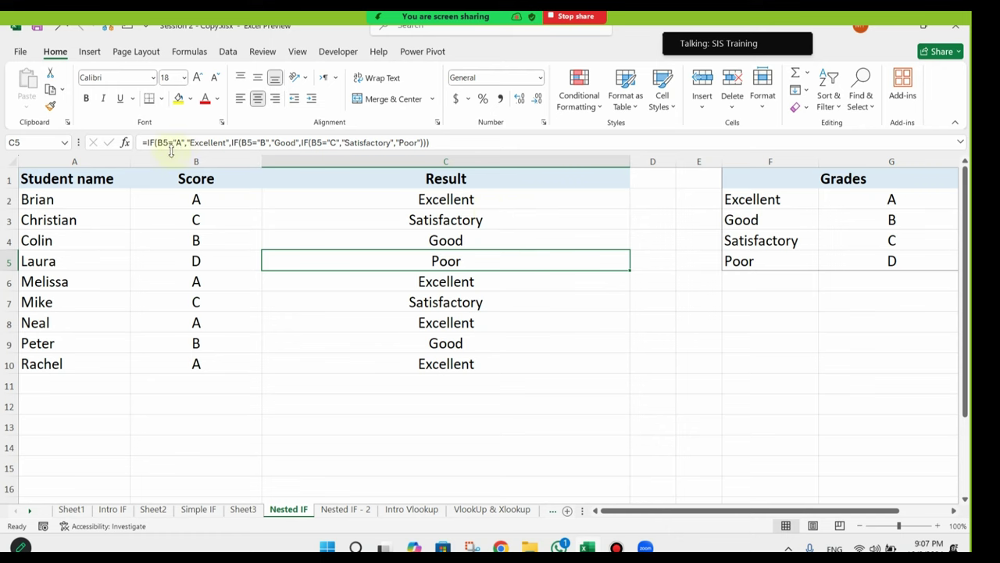
Step: Open C4's nested IF formula for editing directly inside the cell
left_click(390, 233)
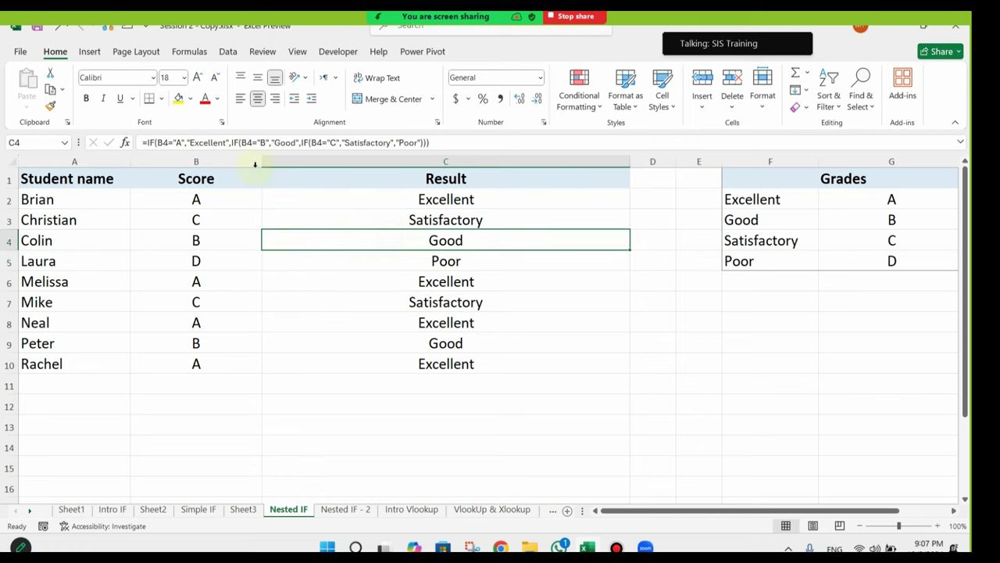
left_click(186, 142)
left_click(394, 240)
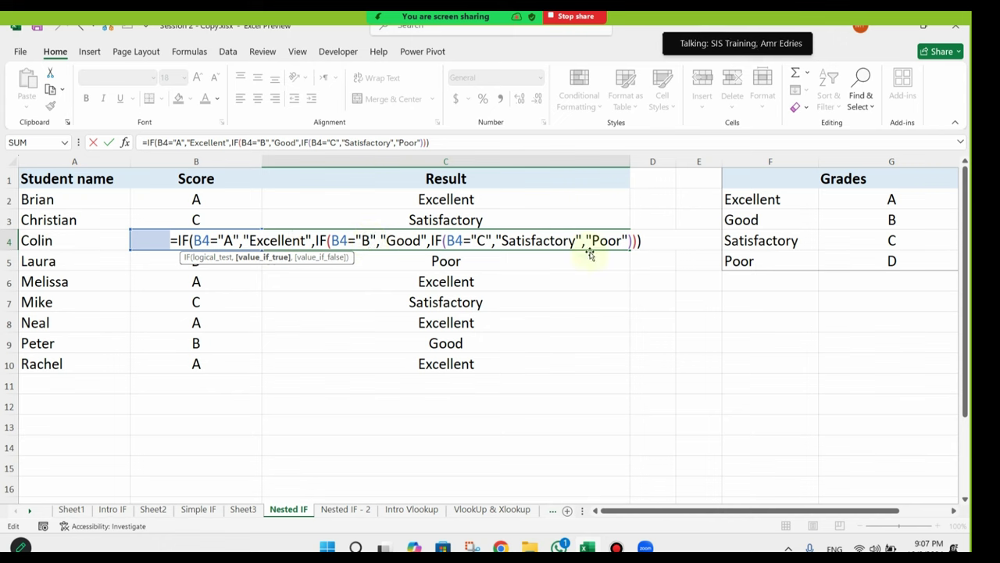
key("Escape")
left_click(213, 263)
left_click_drag(896, 258, 754, 265)
left_click(216, 309)
left_click_drag(216, 309, 328, 307)
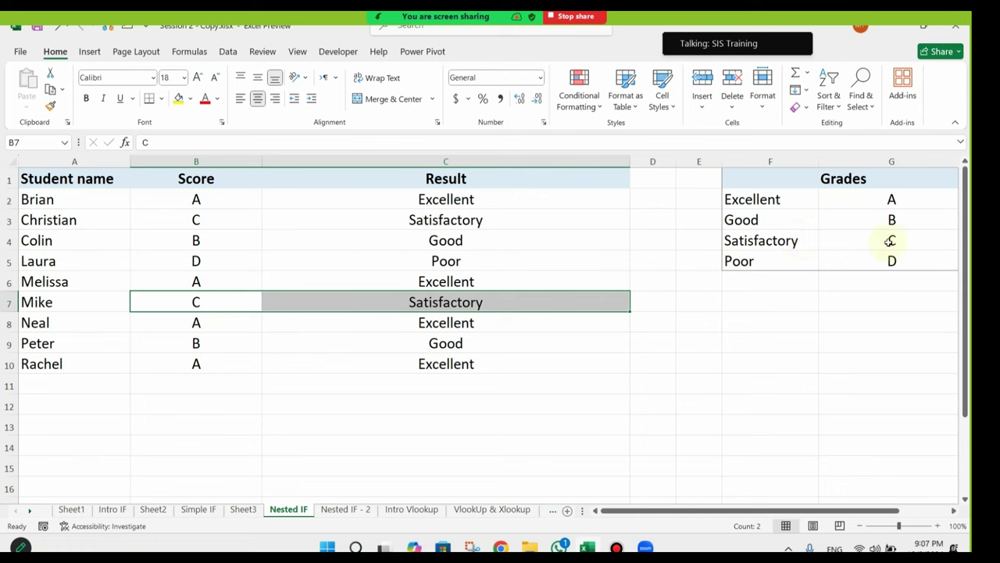
left_click_drag(886, 242, 726, 258)
left_click_drag(198, 364, 422, 364)
left_click_drag(875, 200, 754, 200)
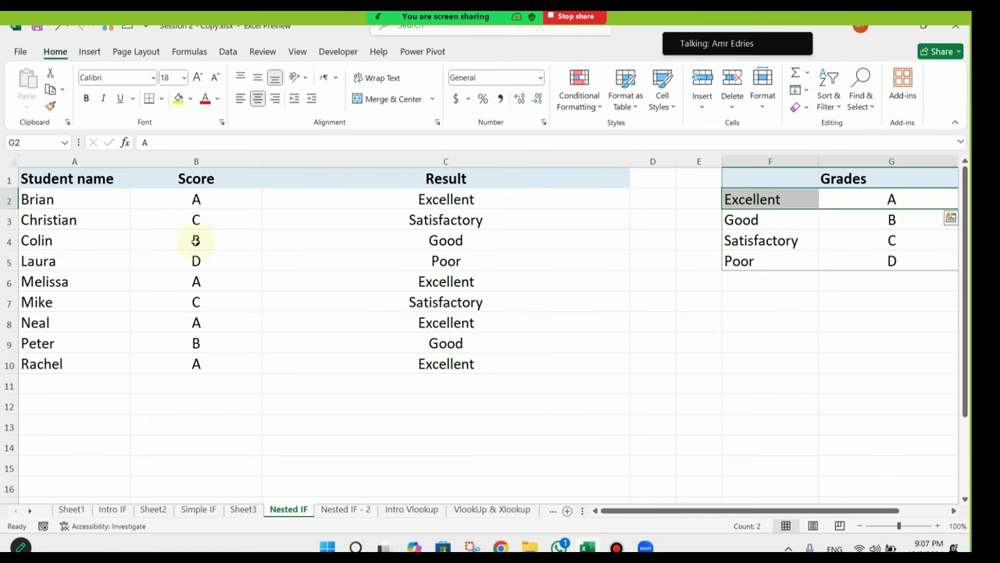
left_click_drag(242, 246, 375, 238)
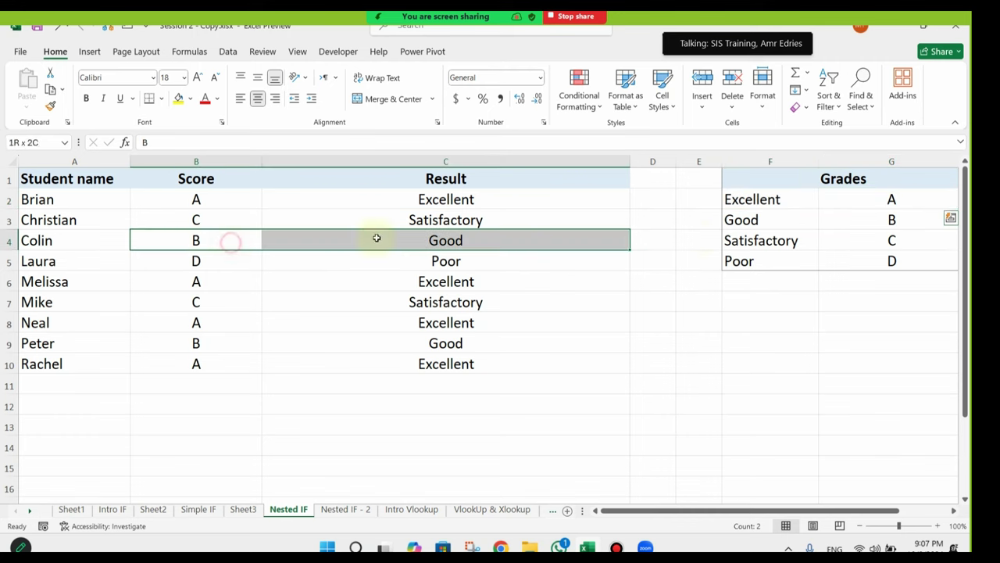
left_click_drag(930, 220, 766, 221)
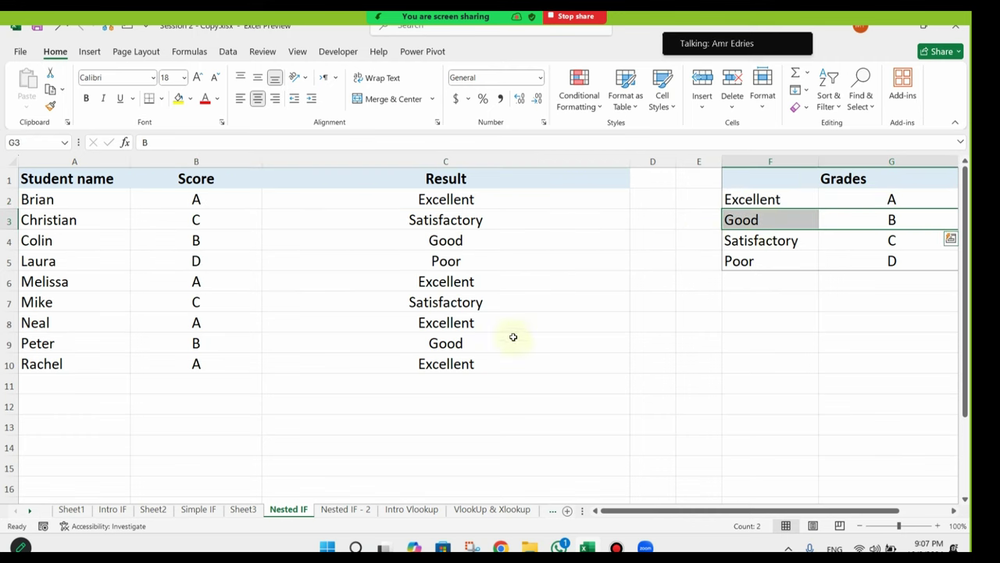
scroll(511, 337, "down", 7)
scroll(509, 336, "up", 7)
Step: Fix C2's nested IF closing parentheses to ')))' and fill the formula down C2:C10
left_click(531, 201)
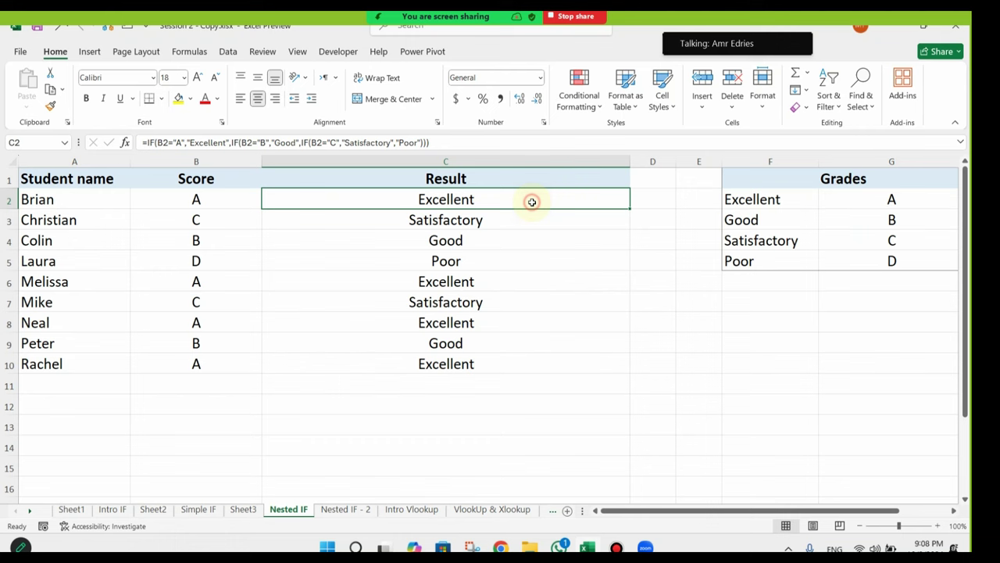
left_click(479, 141)
key("BackSpace")
key("BackSpace")
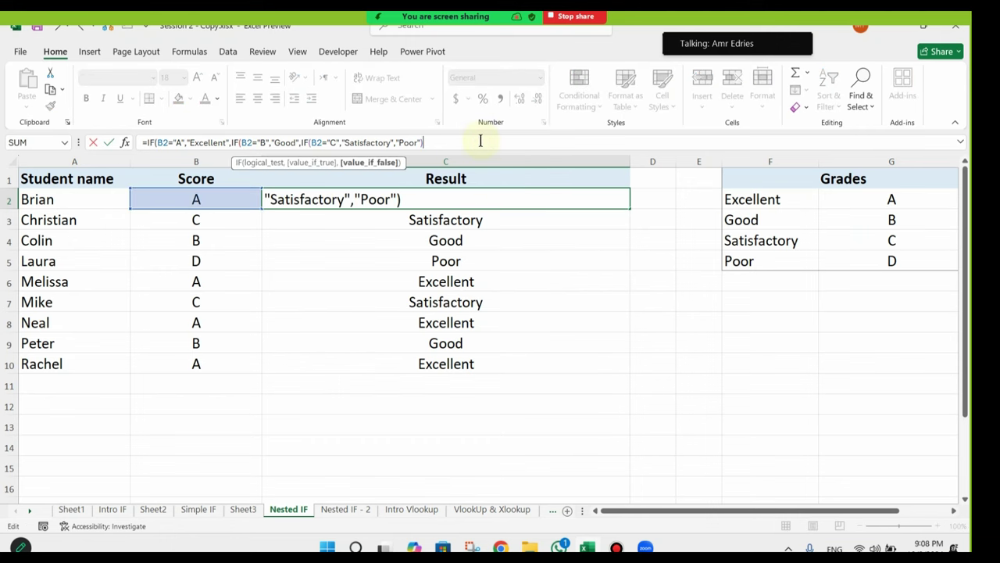
key("Escape")
double_click(492, 201)
key("BackSpace")
key("BackSpace")
key("BackSpace")
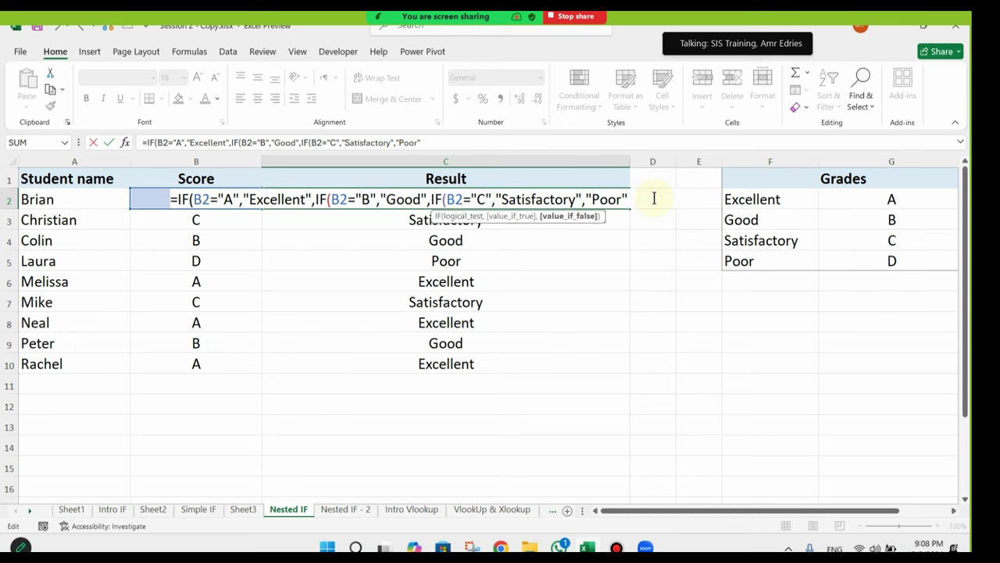
type(")")
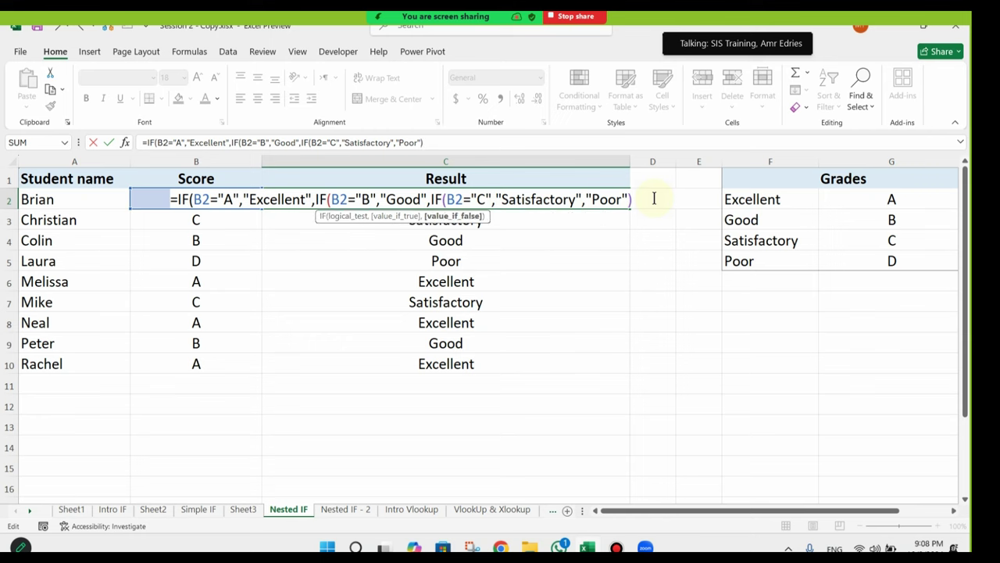
type("))")
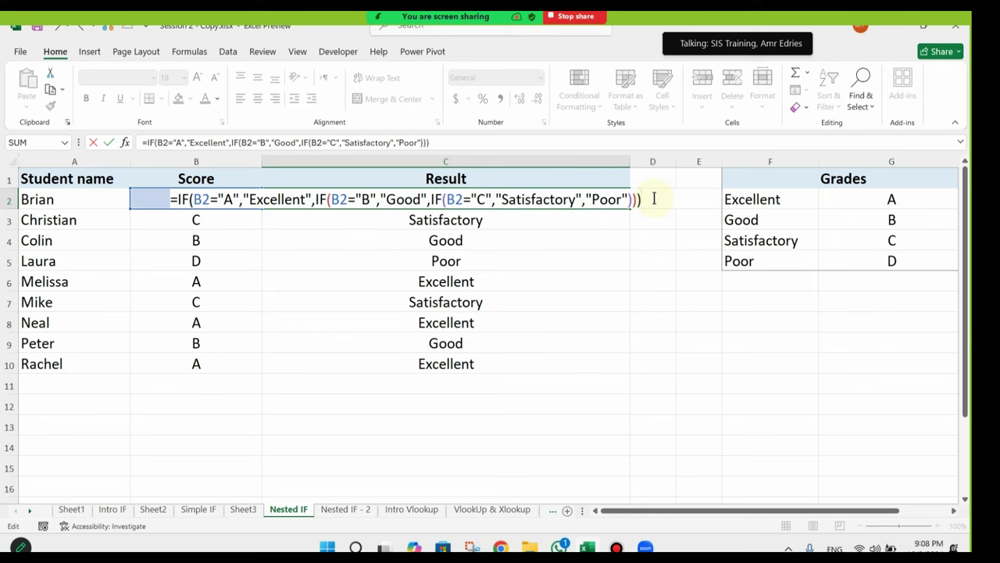
key("Return")
left_click(619, 206)
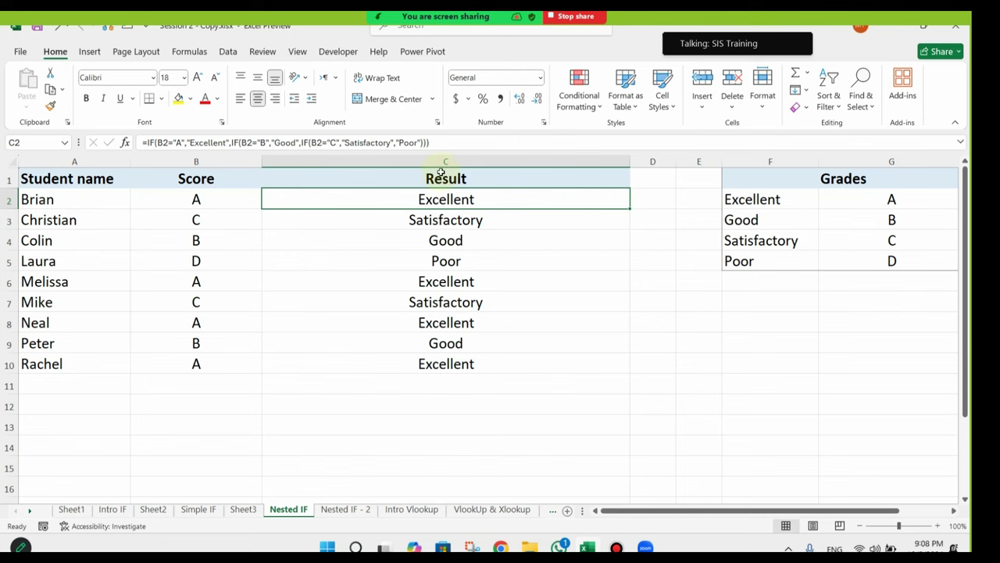
double_click(631, 208)
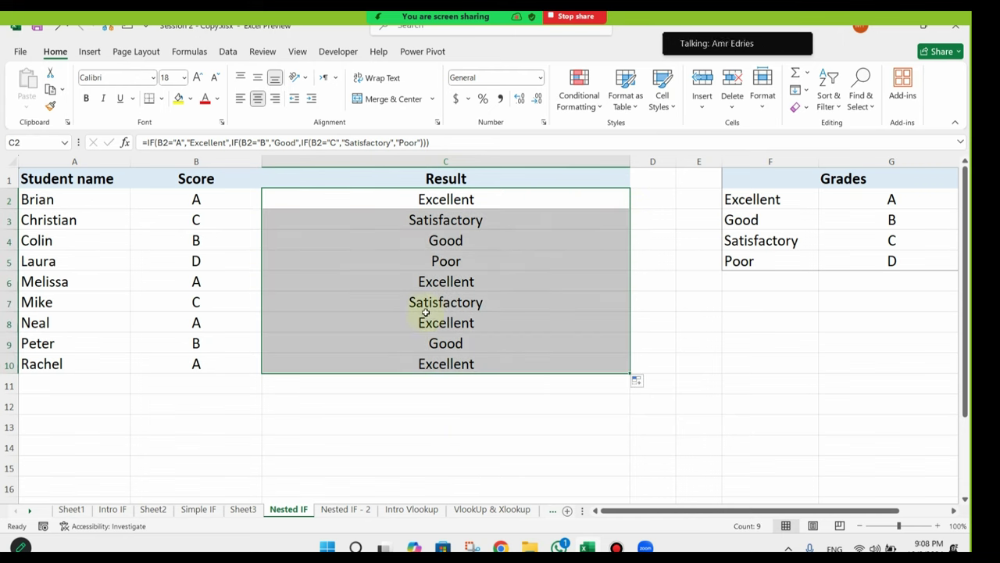
Step: Go to the Intro IF sheet and scroll to its nested IF explanation
left_click(355, 512)
left_click(298, 510)
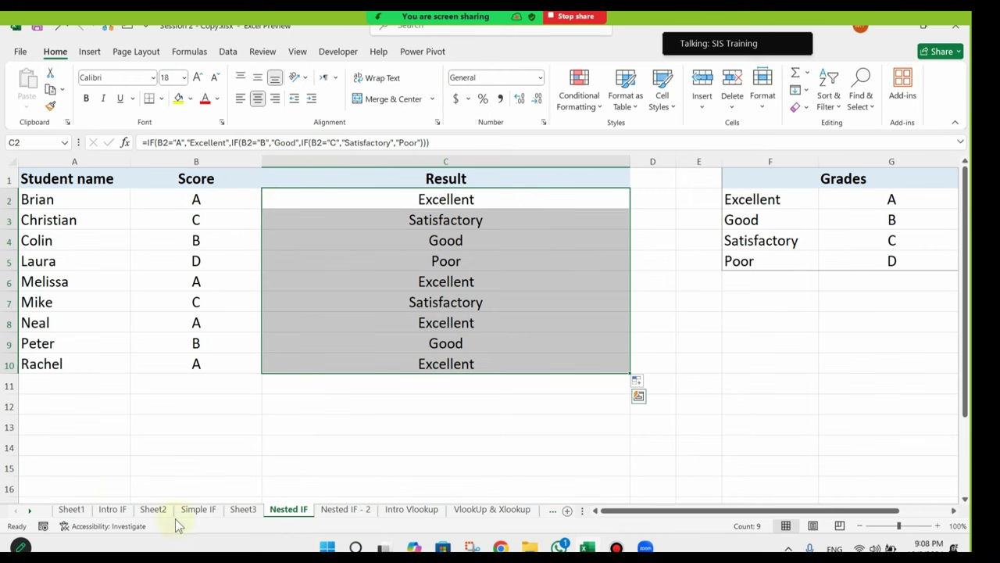
left_click(112, 509)
scroll(216, 343, "down", 13)
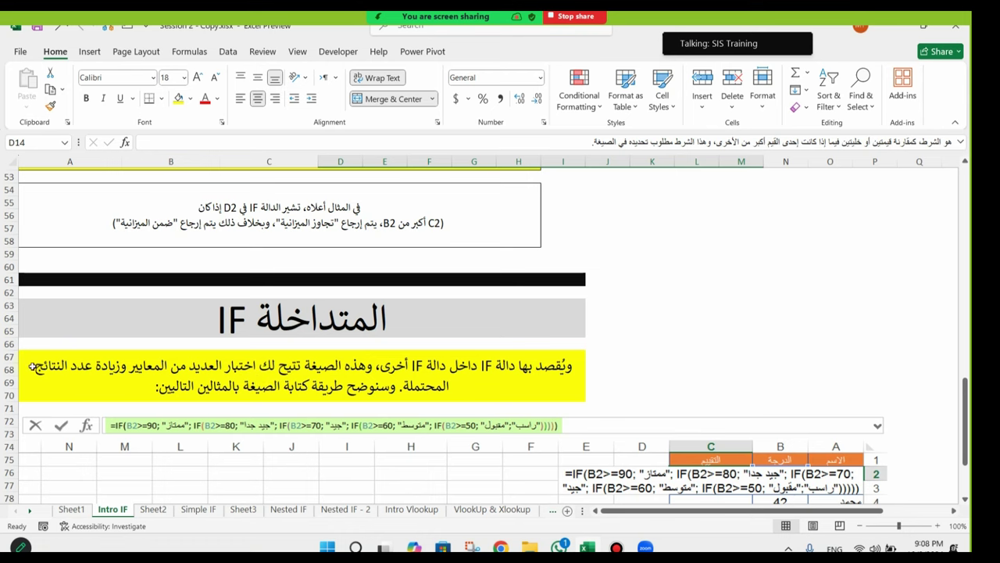
Step: Review the Intro IF multi-level grading example, then switch to the Nested IF - 2 sheet
scroll(681, 400, "down", 3)
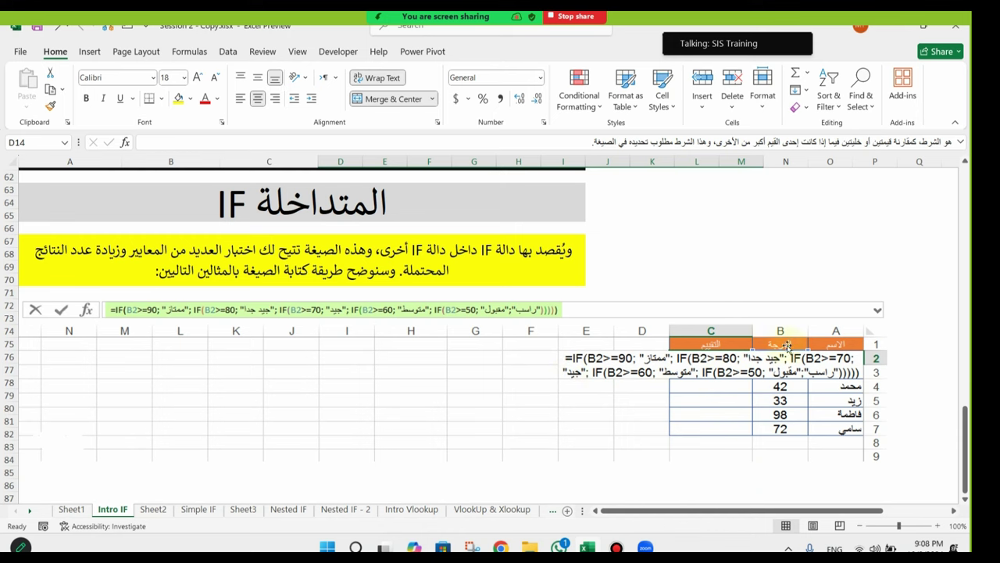
scroll(864, 386, "down", 1)
left_click_drag(831, 509, 442, 342)
scroll(442, 341, "up", 3)
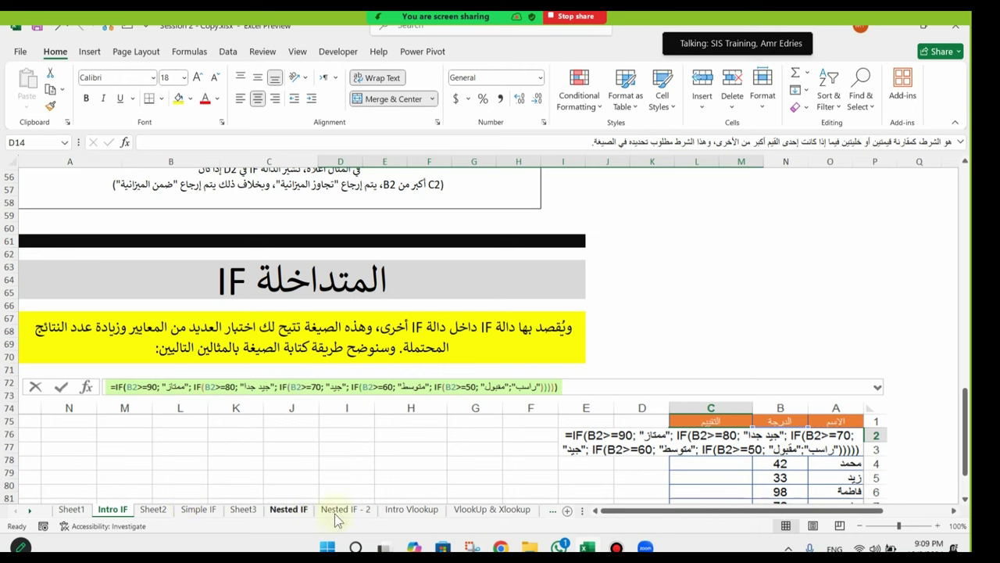
left_click(362, 514)
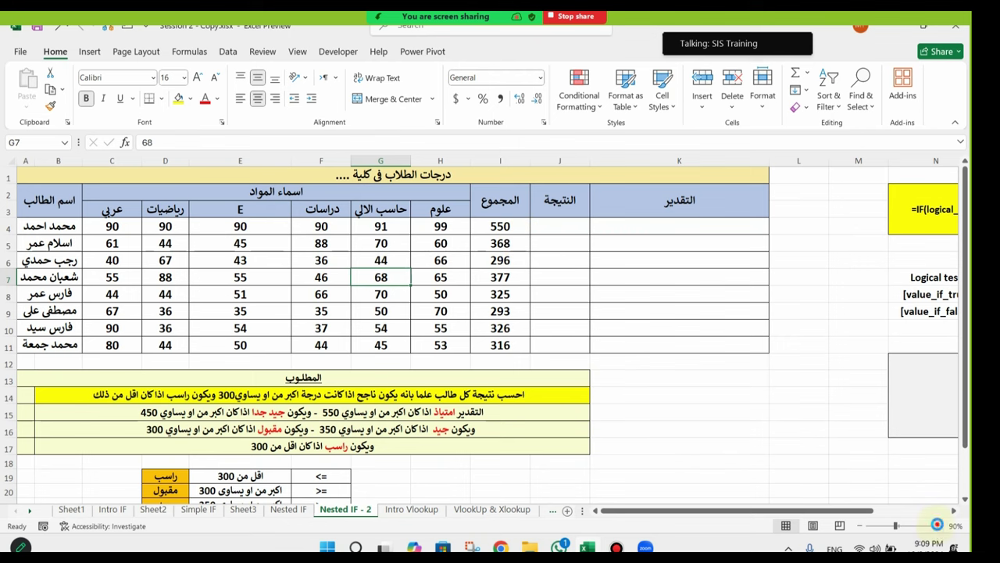
Step: Zoom the sheet view in to 110%
left_click(935, 526)
left_click(935, 526)
scroll(596, 310, "up", 1)
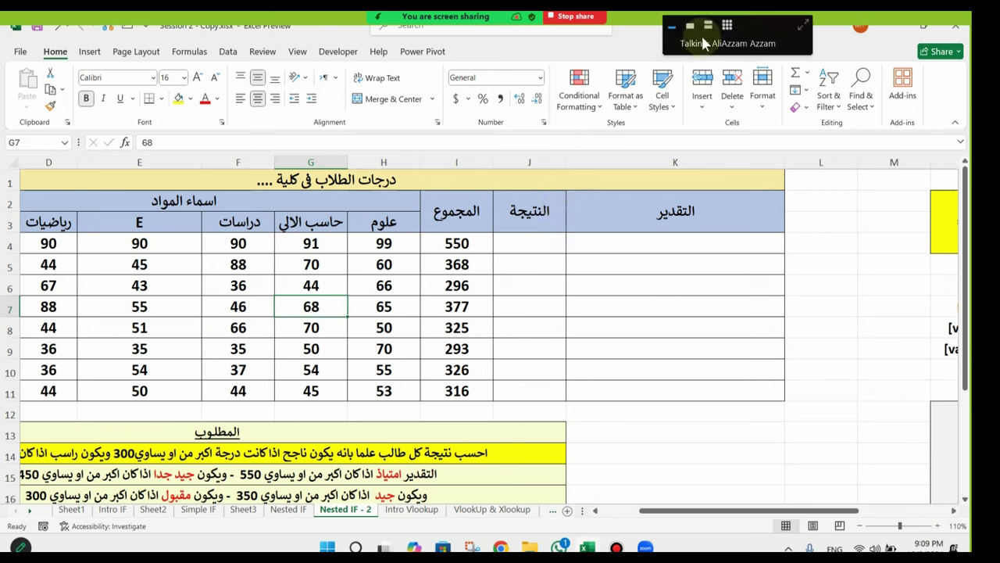
Step: Mute a meeting participant and shrink the meeting panel to one speaker tile
mouse_move(572, 31)
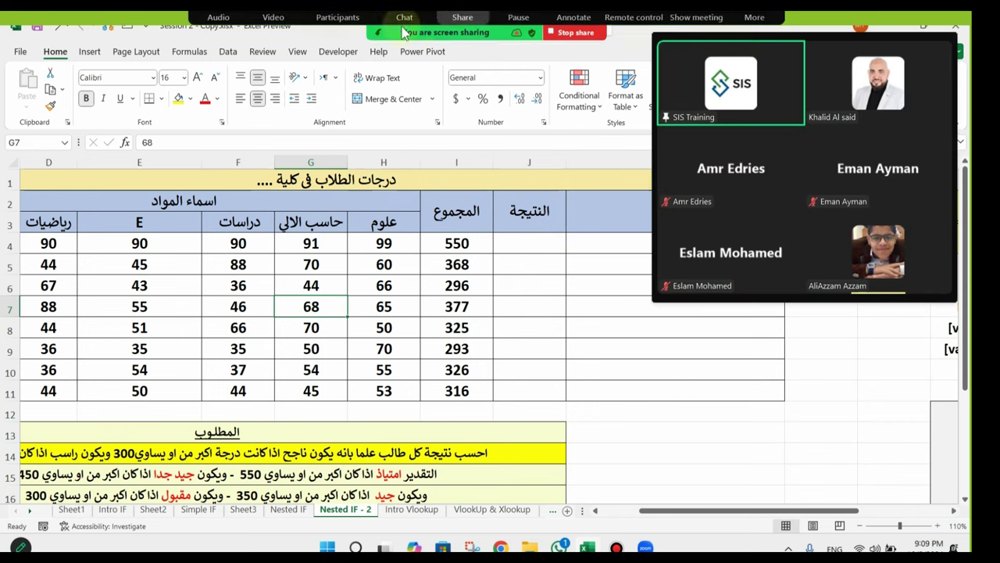
left_click(338, 24)
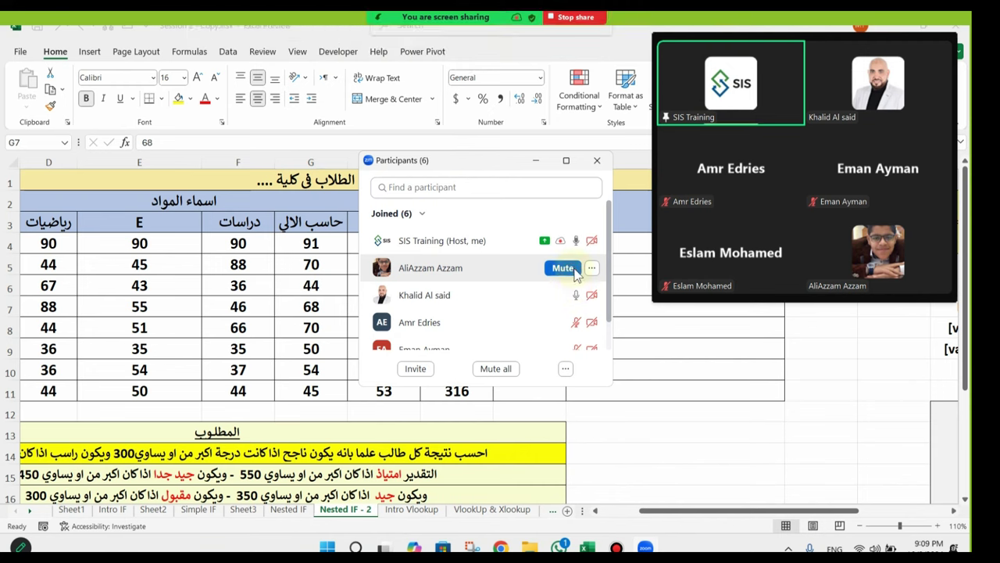
left_click(573, 268)
left_click(597, 161)
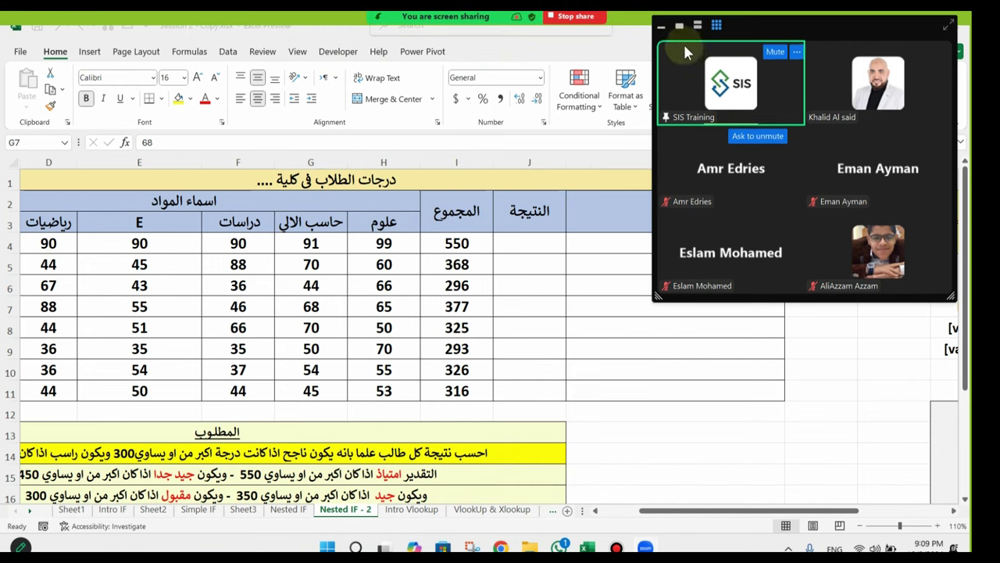
left_click(680, 26)
Step: Widen the Result column J by dragging its right header border
left_click_drag(456, 349, 15, 349)
left_click_drag(390, 285, 828, 307)
left_click(763, 340)
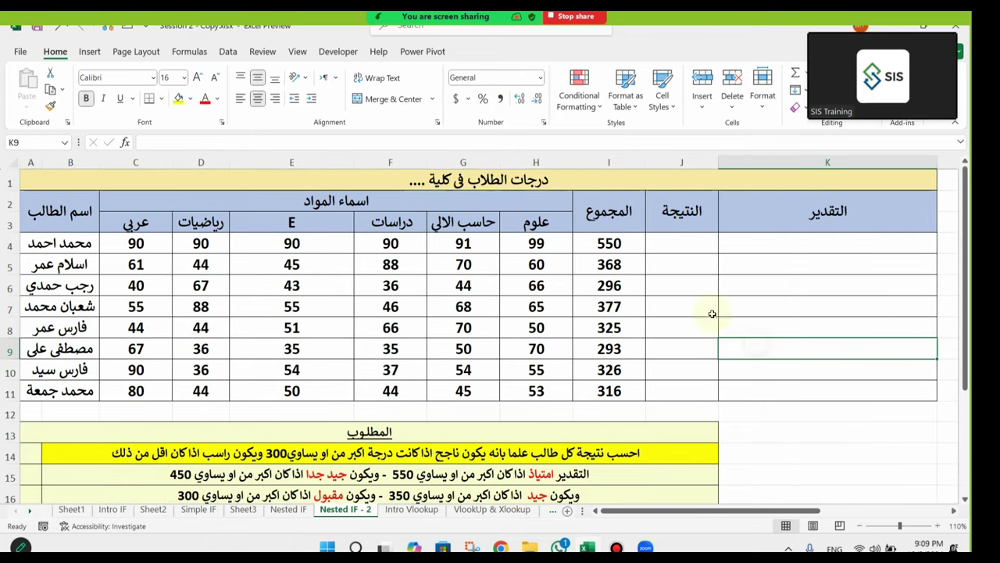
scroll(739, 329, "down", 2)
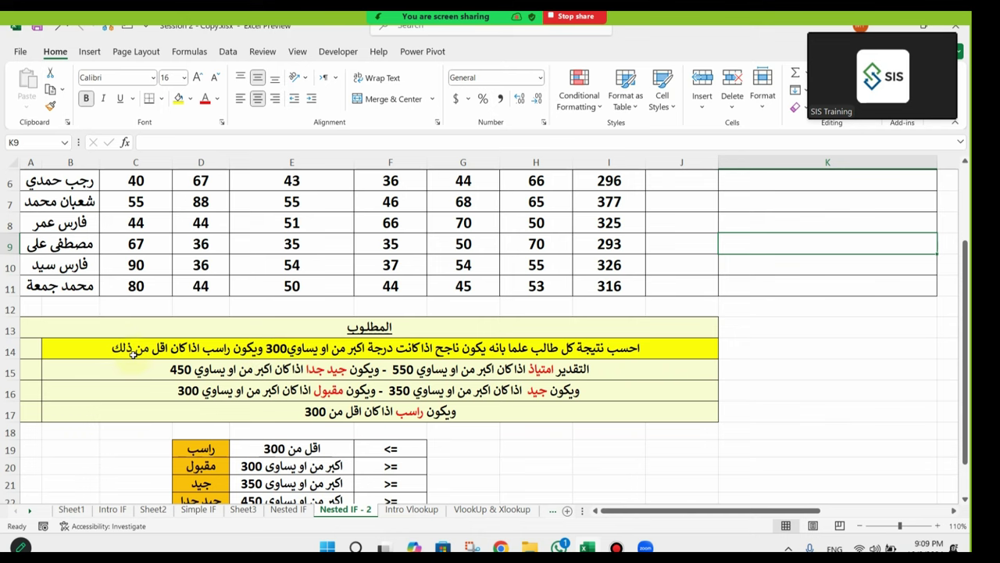
scroll(599, 311, "up", 2)
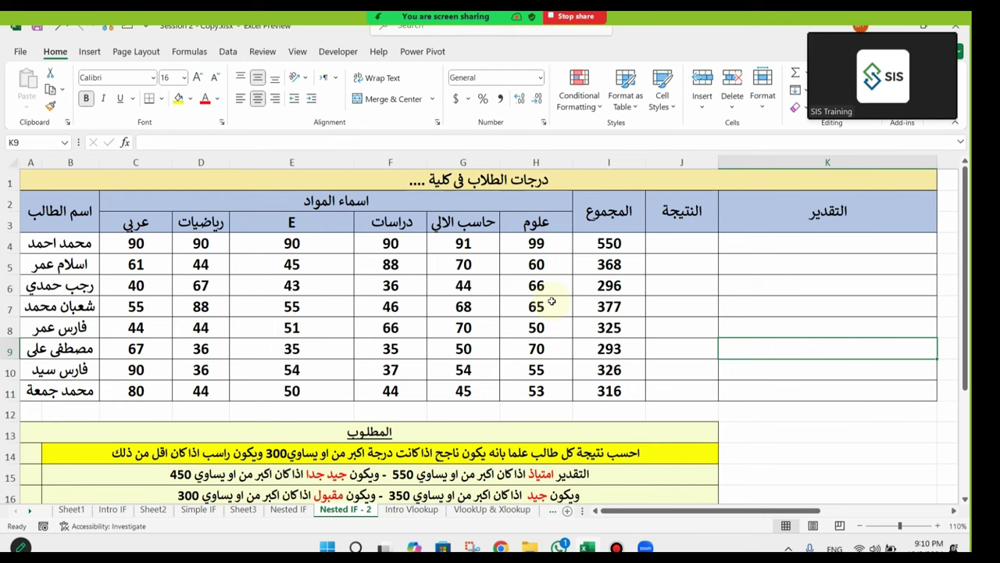
left_click_drag(718, 162, 797, 162)
Step: Enter =IF(I4>=300,"ناجح","راسب") in J4, showing ناجح for the 550 total
left_click(735, 244)
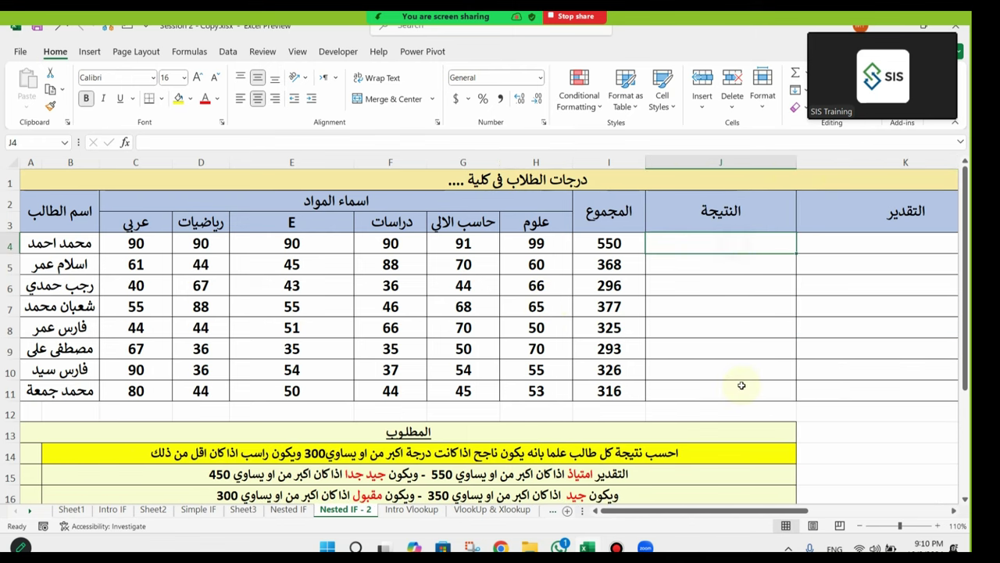
type("=IF(")
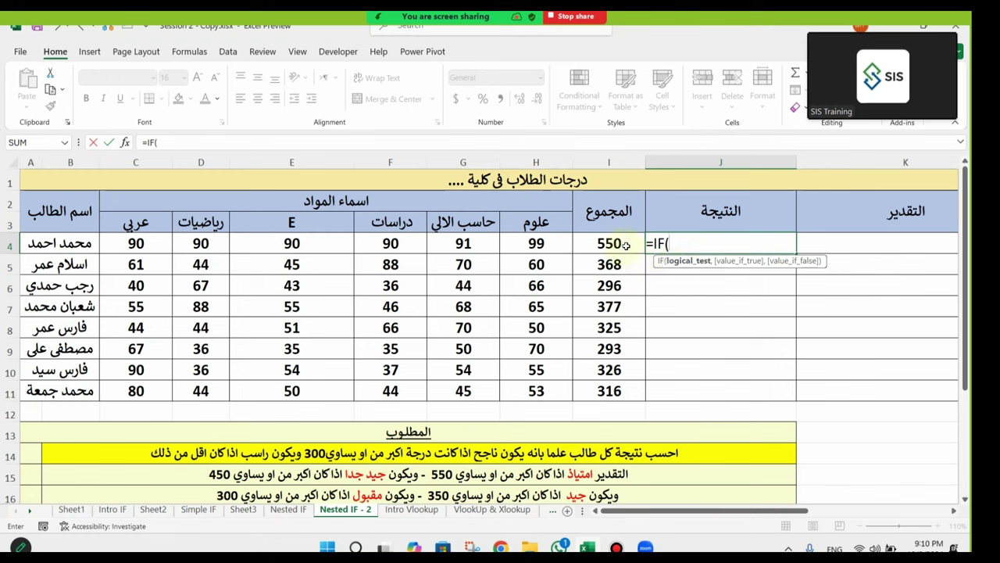
left_click(621, 244)
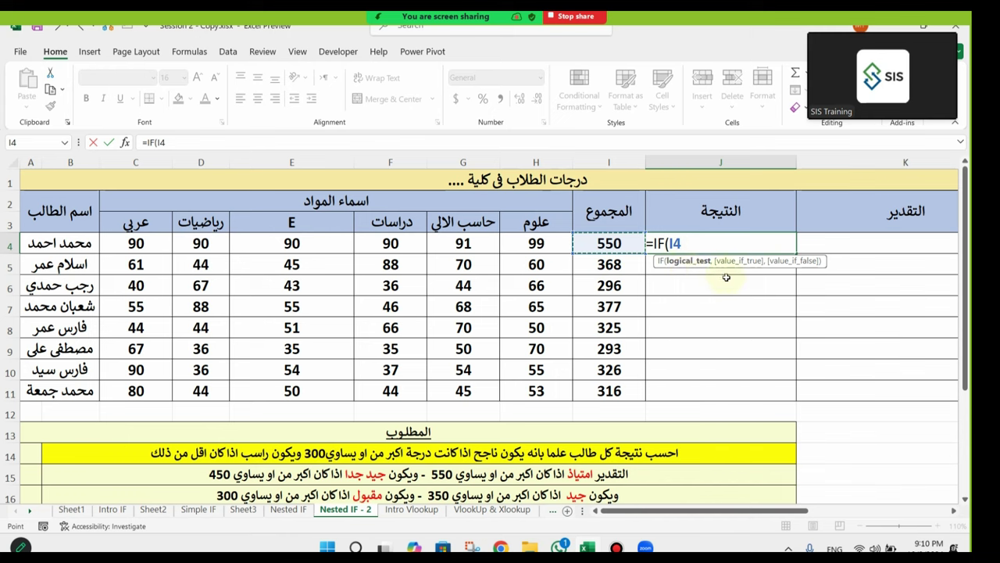
type(">=300")
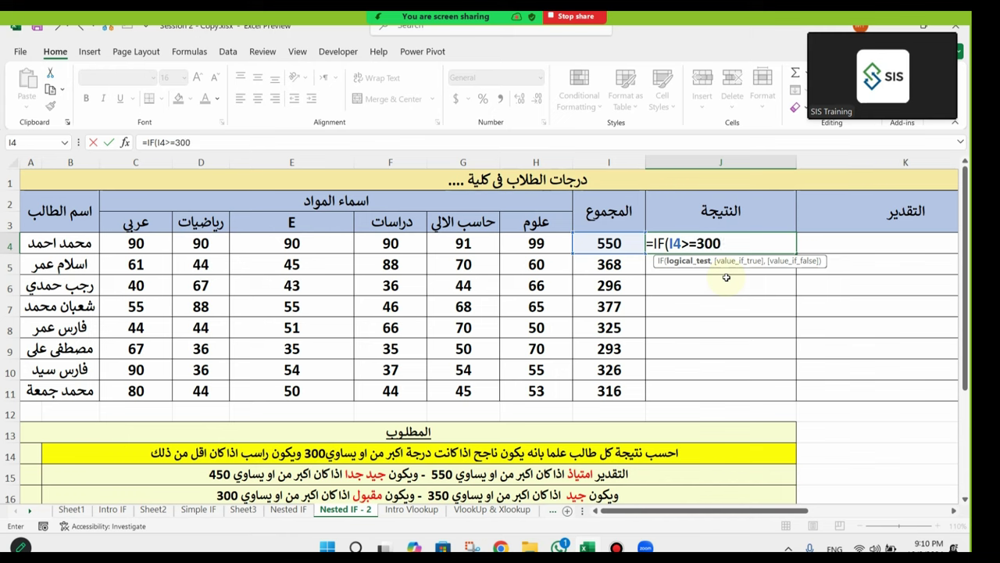
type(",")
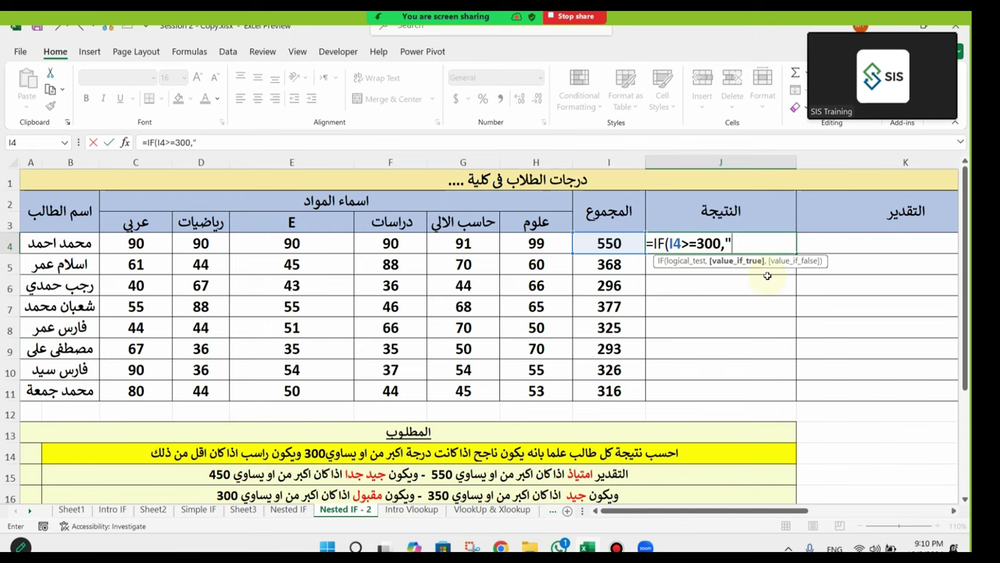
type("ناجح\",")
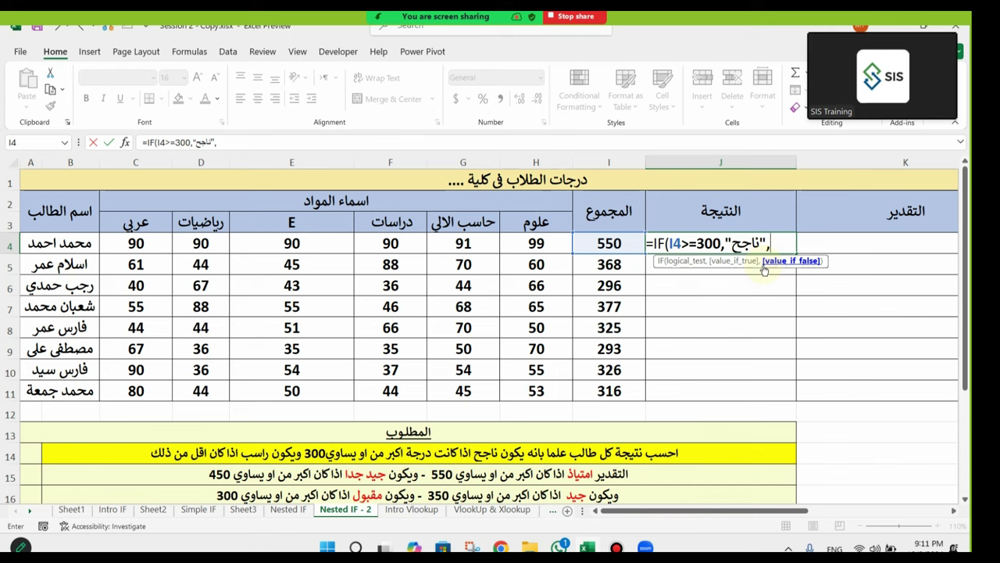
type("\"")
type("vh")
key("BackSpace")
key("BackSpace")
key("alt+shift")
type("راسب")
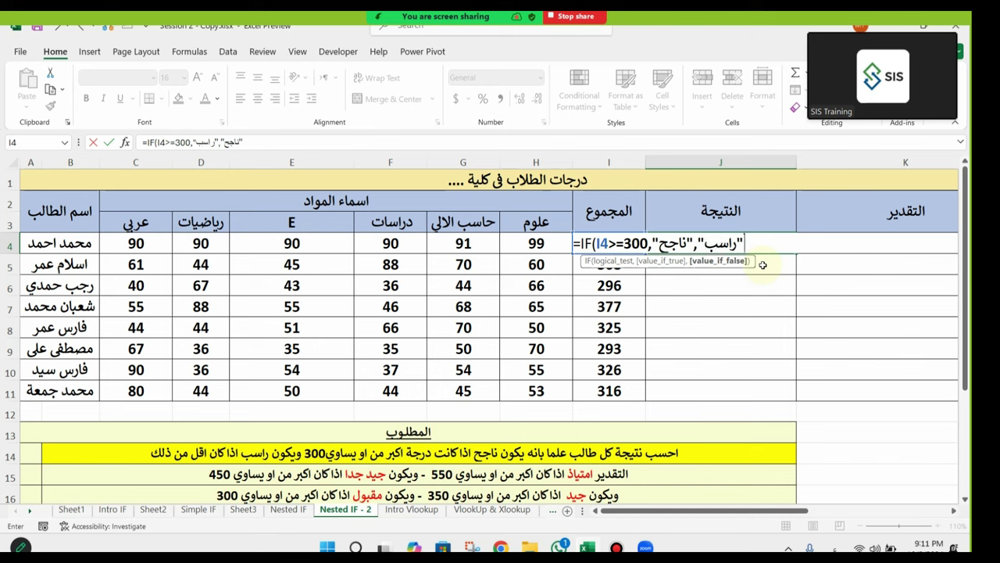
type("\")")
key("Return")
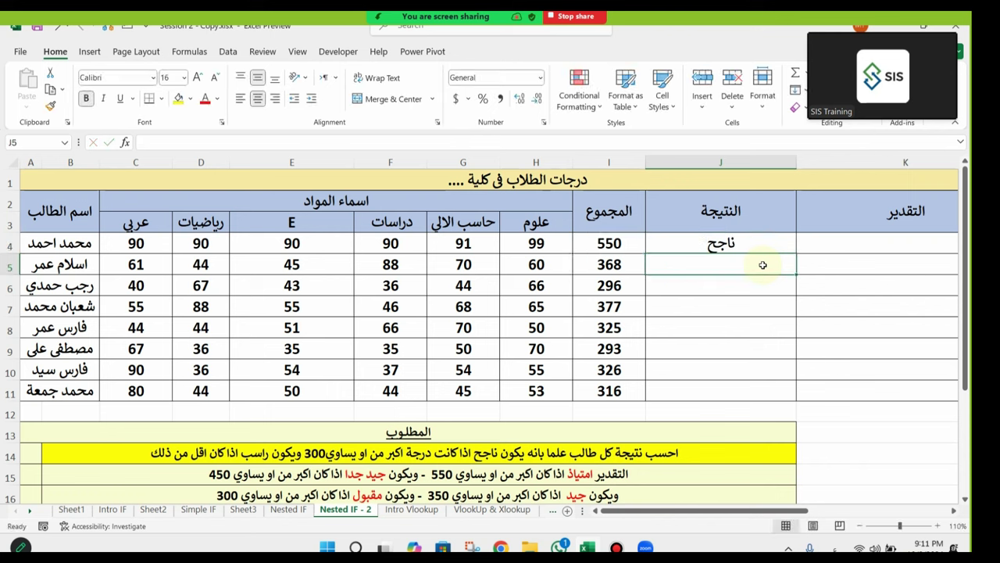
left_click(791, 249)
left_click_drag(797, 253, 797, 260)
left_click(791, 247)
double_click(797, 253)
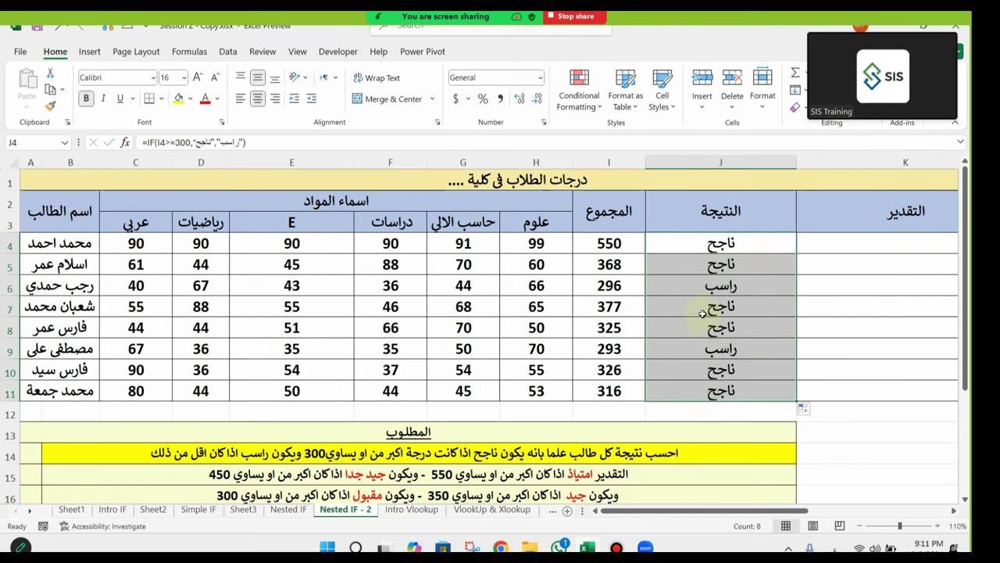
left_click(621, 289)
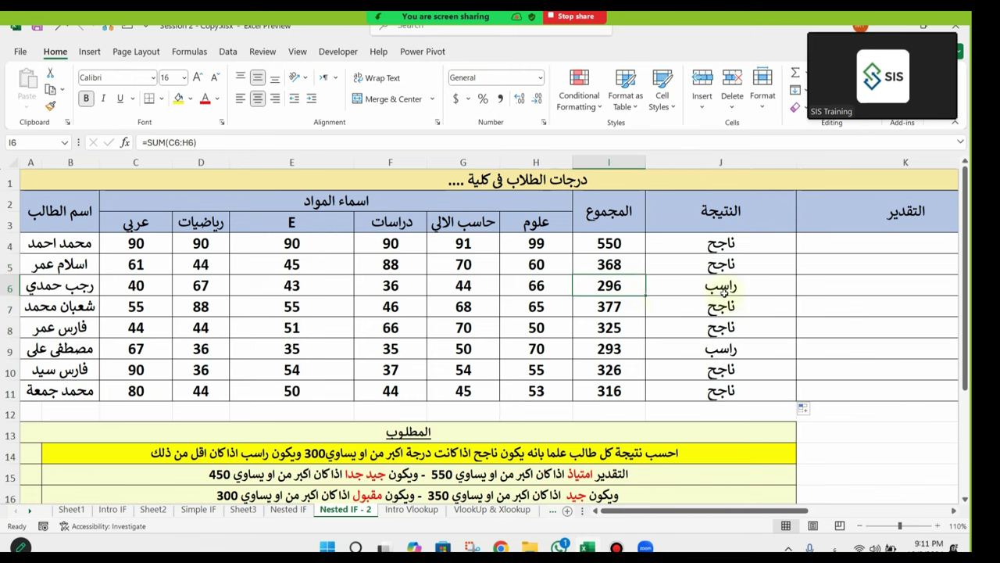
left_click(639, 286)
left_click(613, 349)
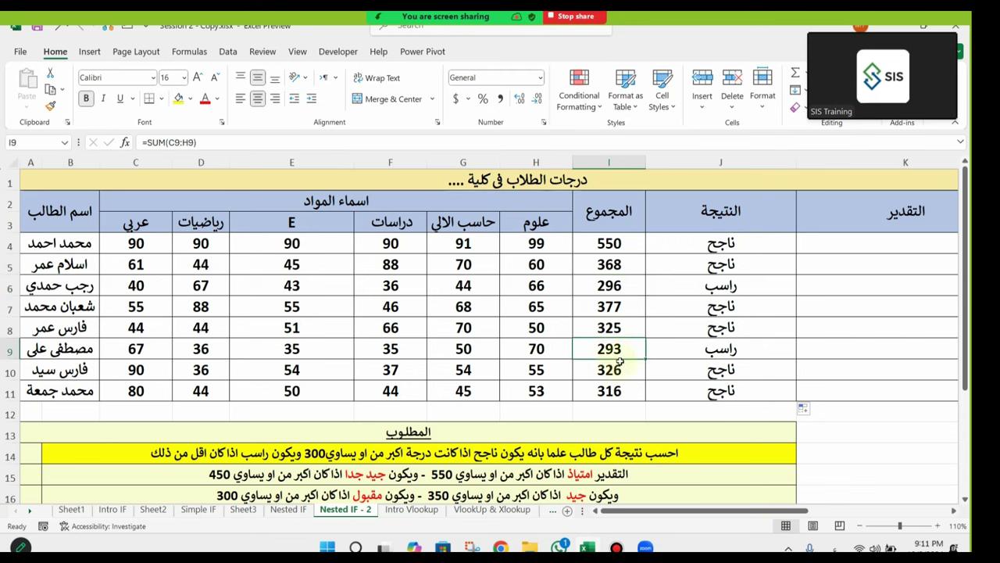
left_click(622, 286)
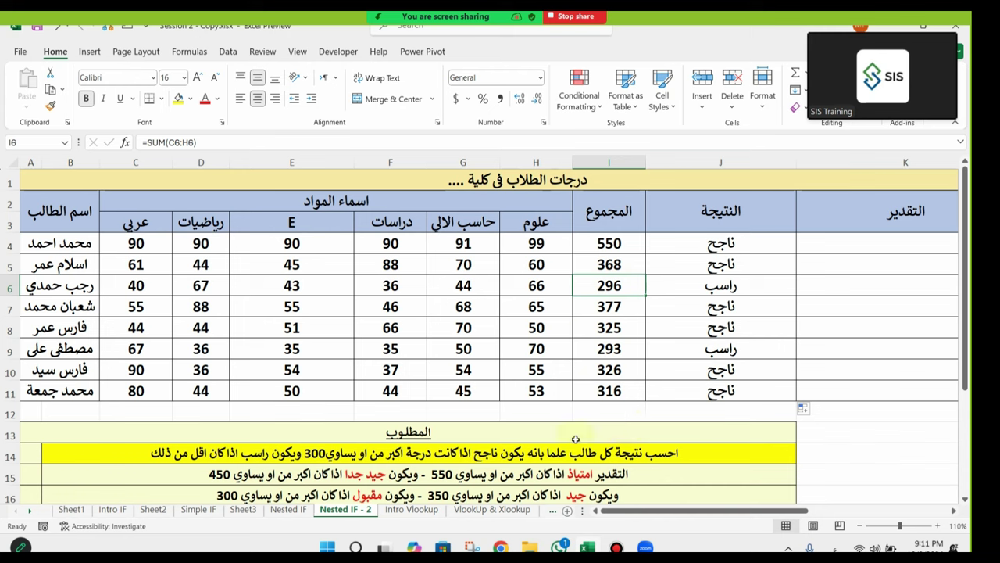
type("300")
key("Return")
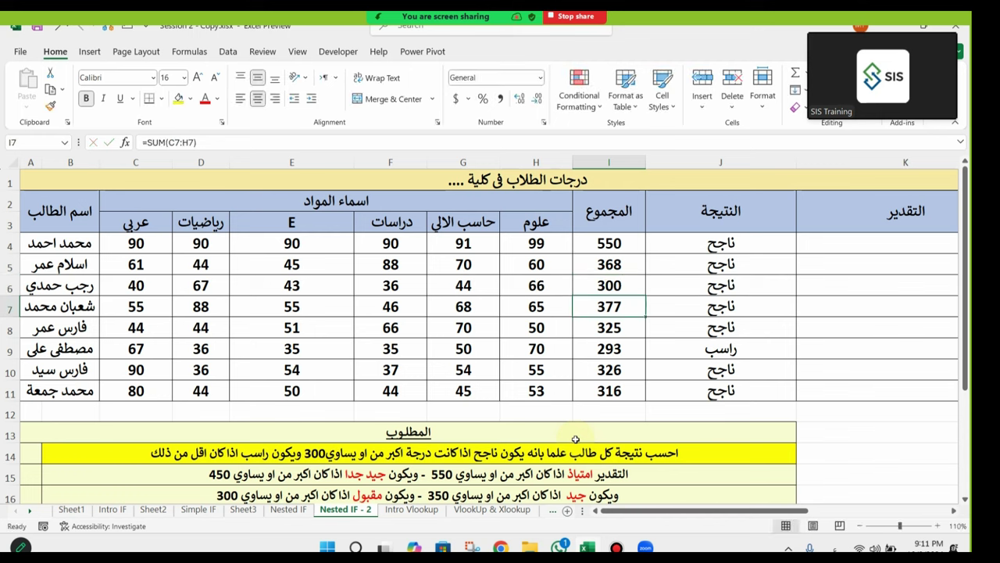
left_click(710, 289)
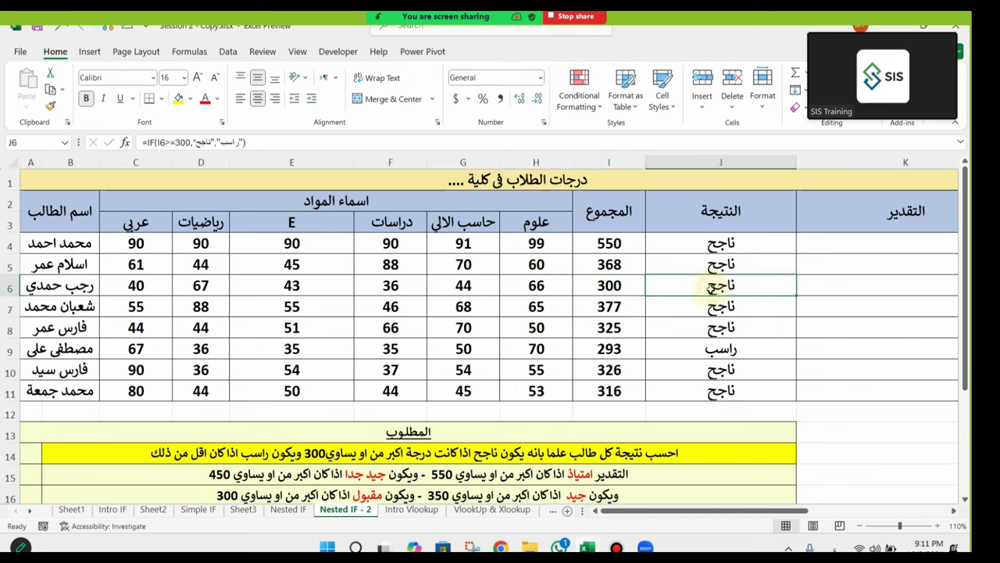
key("ctrl+z")
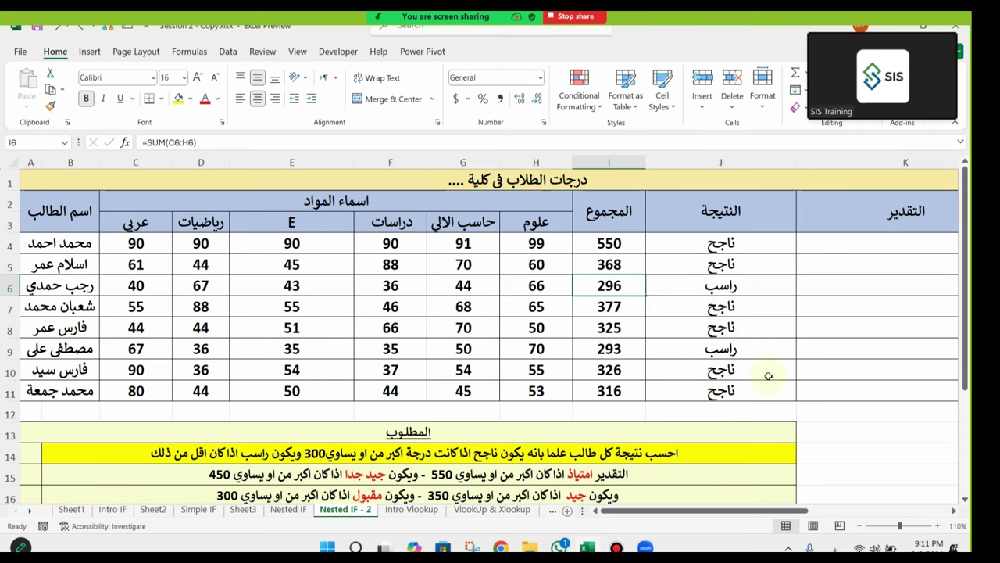
Step: Drag column K's header border to make the grade column much wider
left_click_drag(767, 351, 972, 377)
left_click(766, 305)
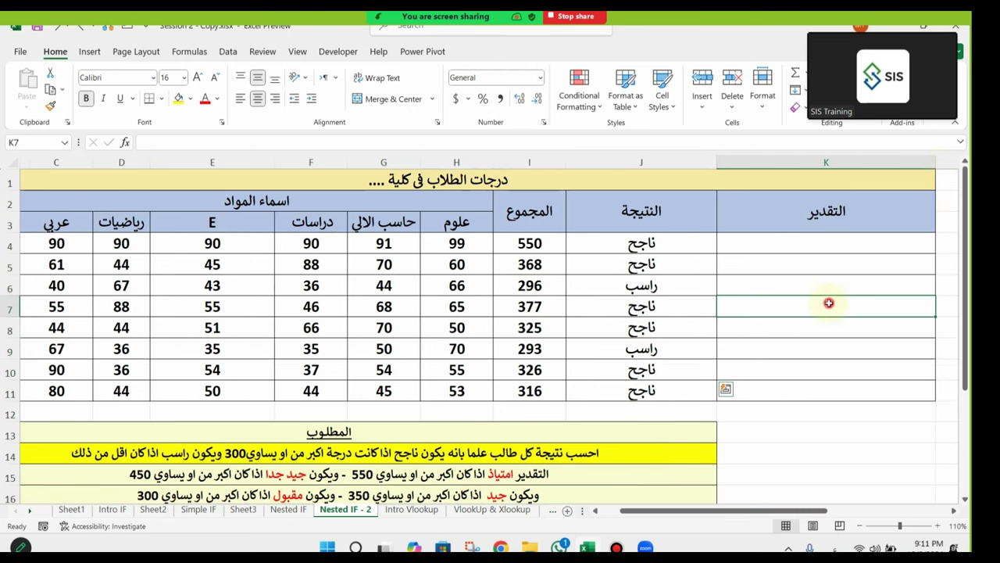
left_click_drag(966, 163, 969, 164)
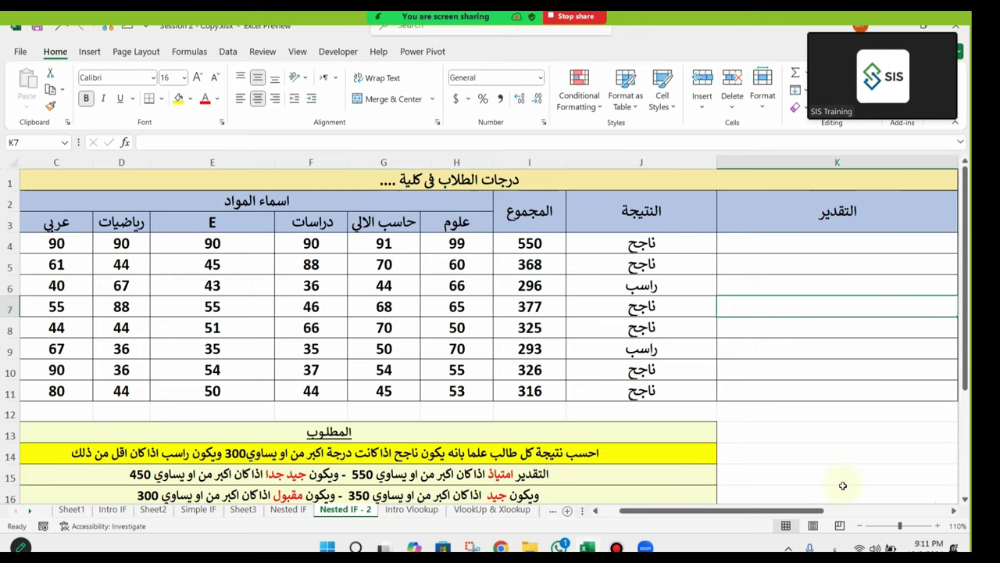
left_click_drag(813, 510, 884, 511)
left_click_drag(656, 155, 830, 160)
left_click(639, 285)
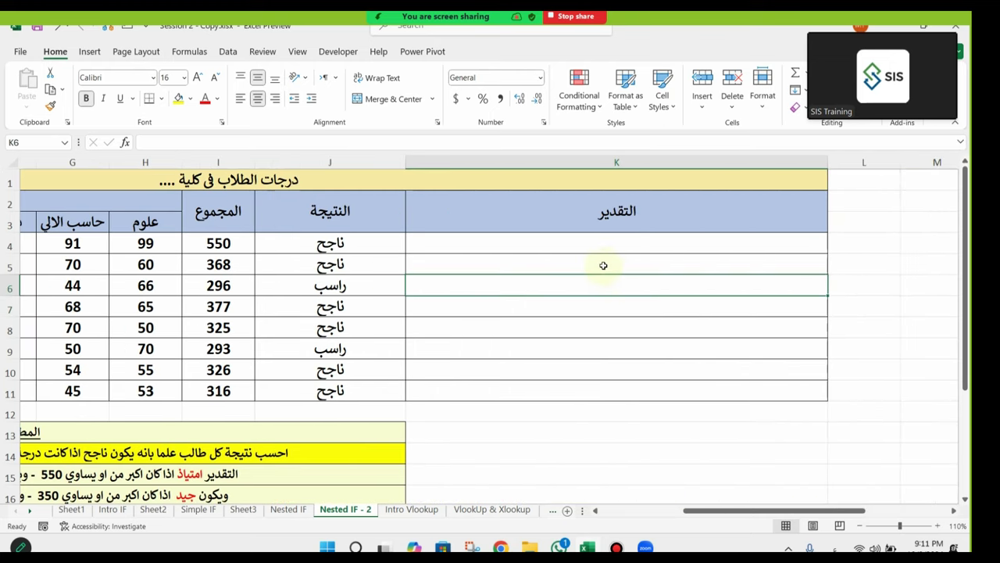
left_click_drag(329, 332, 172, 310)
scroll(576, 446, "down", 2)
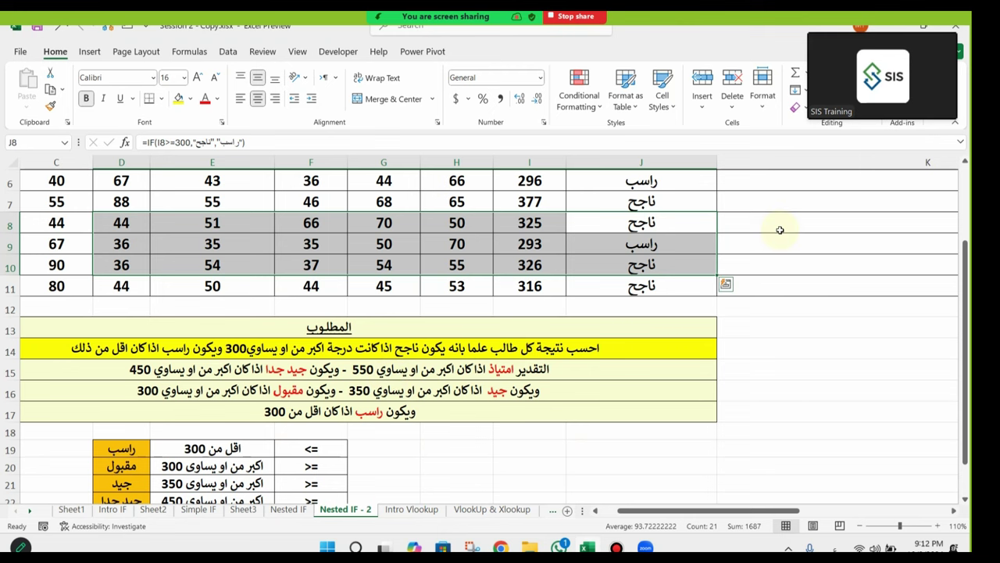
scroll(819, 373, "up", 2)
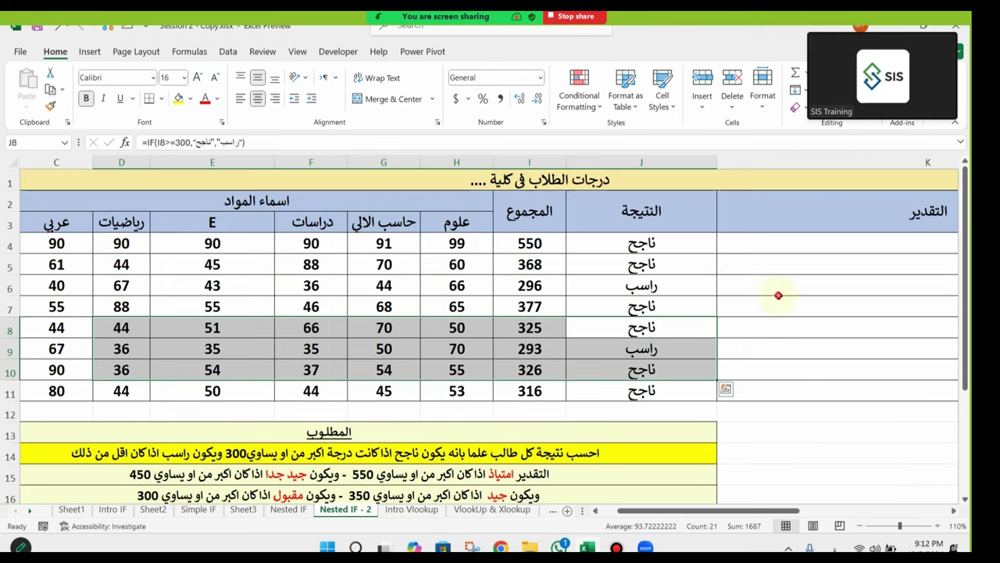
left_click_drag(839, 291, 905, 319)
left_click(585, 363)
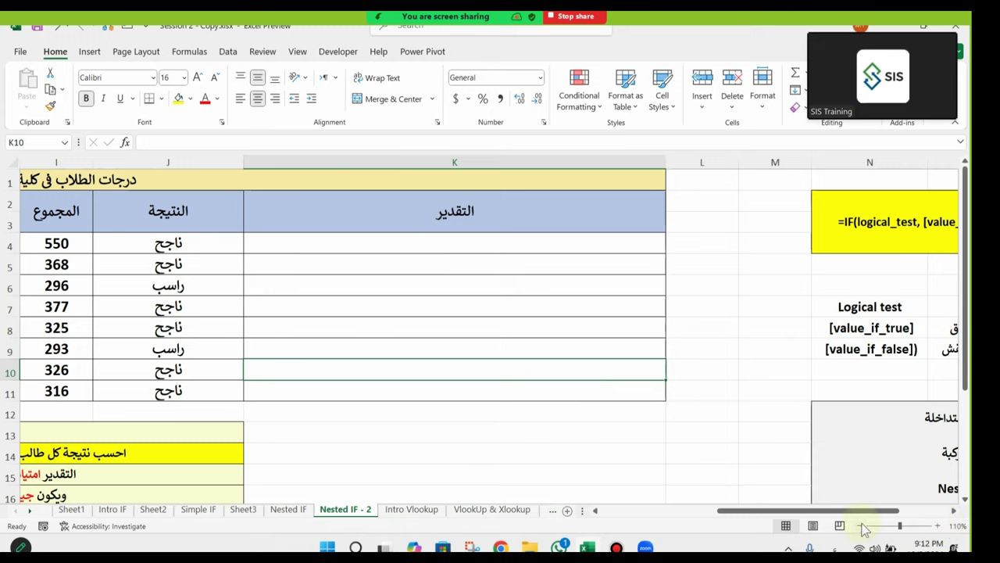
Step: Zoom out to about 70%, widen column K slightly more, and select K4
left_click(860, 526)
left_click(861, 525)
left_click(860, 526)
left_click(860, 525)
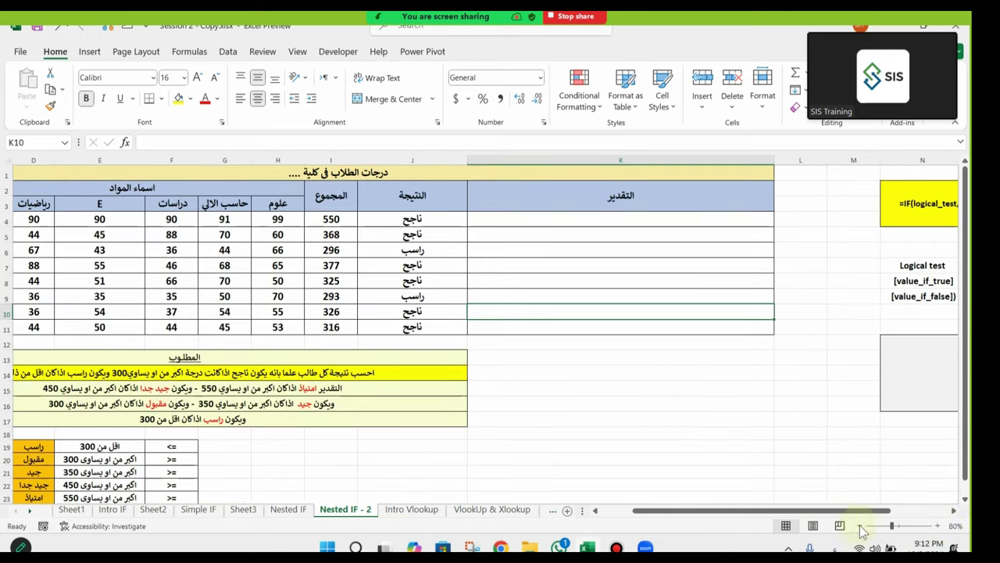
left_click_drag(727, 160, 823, 159)
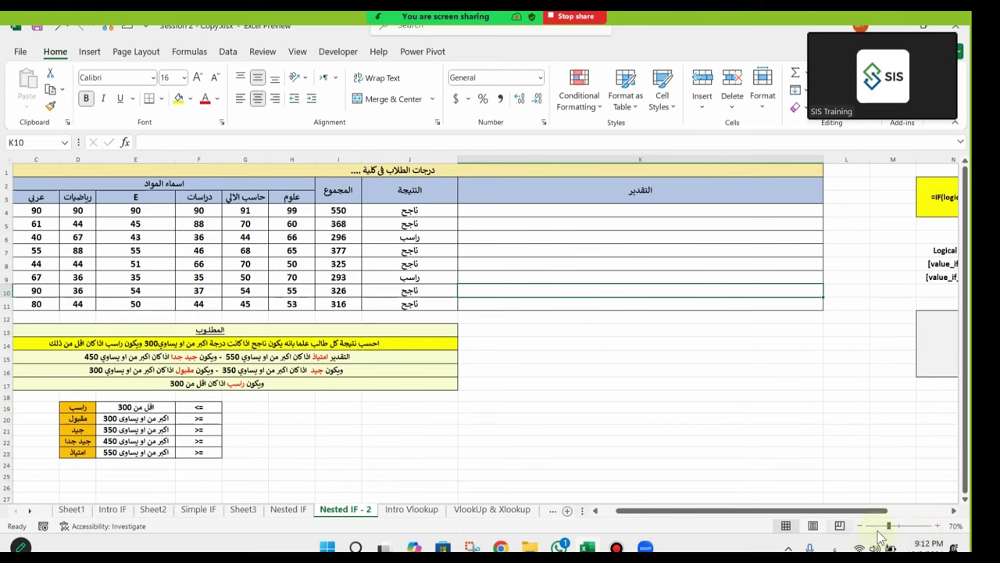
left_click(938, 525)
left_click(860, 526)
left_click(717, 238)
left_click(639, 214)
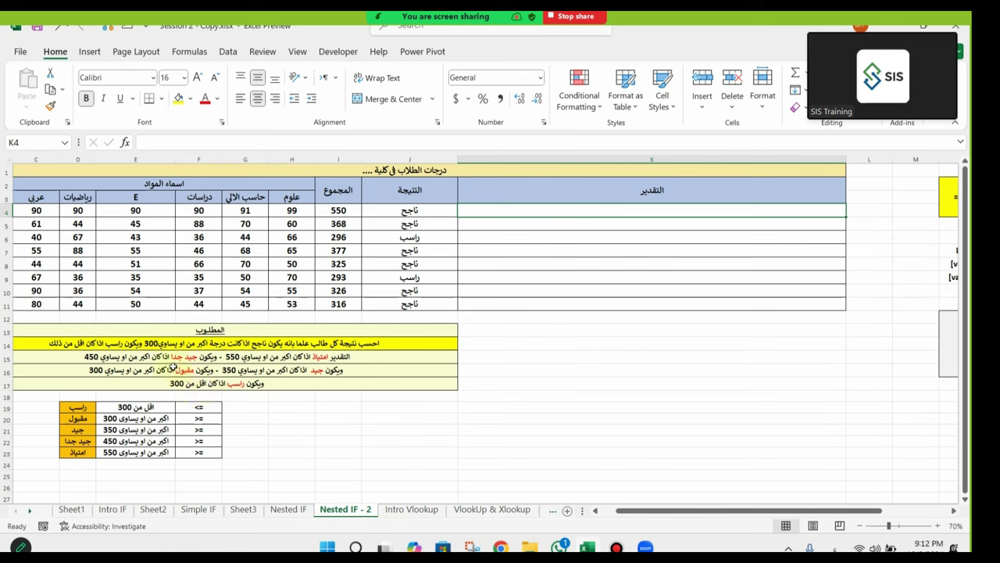
Step: Begin K4's grade formula as =IF(I4<300,"راسب", switching keyboard language for the Arabic word
left_click(523, 212)
type("=")
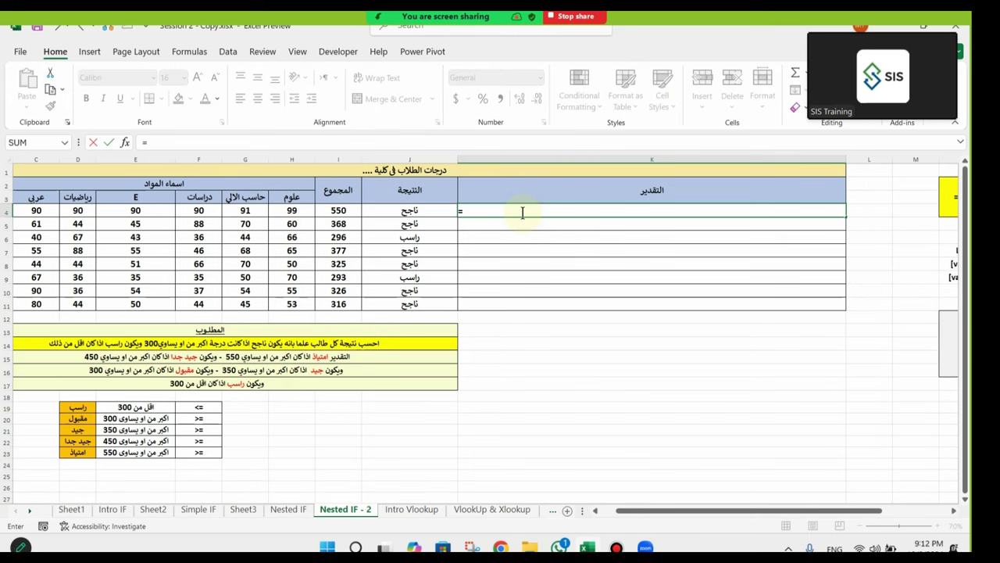
type("IF(")
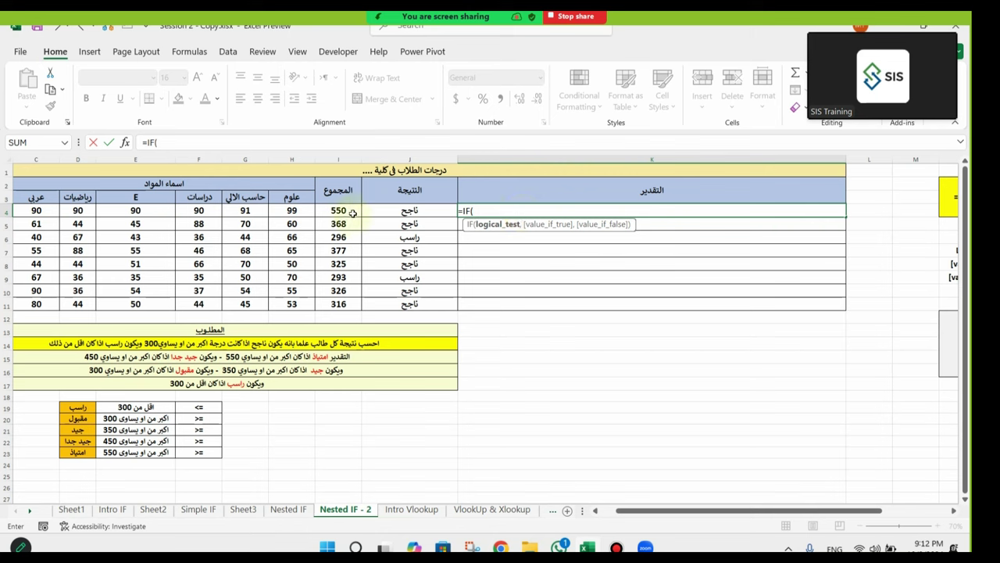
left_click(344, 209)
type("<300")
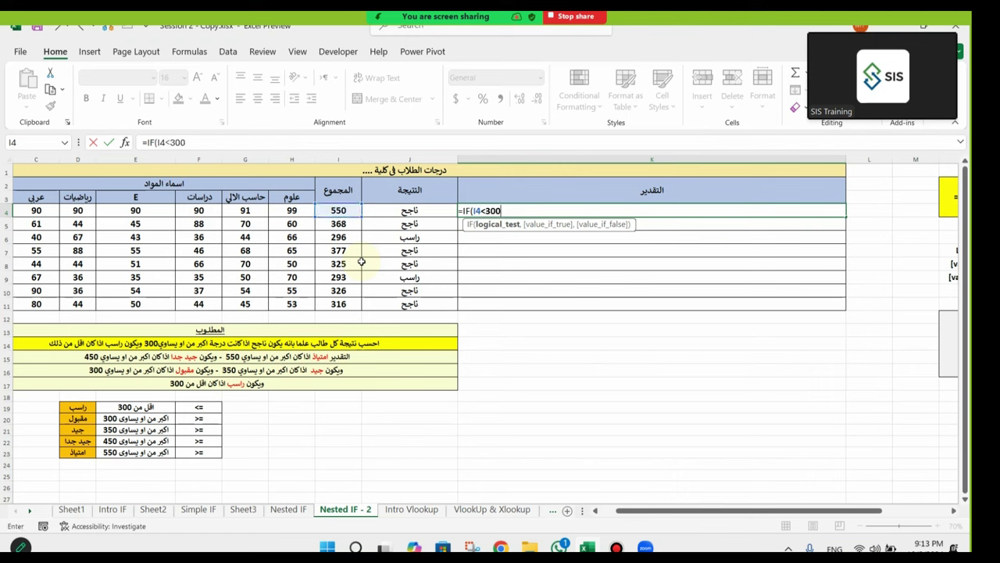
type(",")
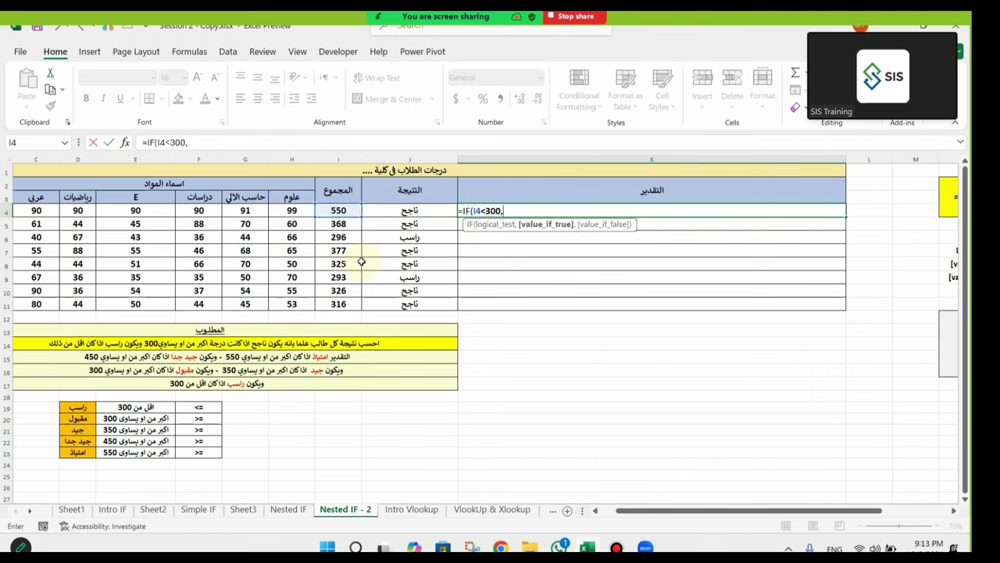
key("alt+shift")
type("\"راسب")
key("alt+shift")
type("\",")
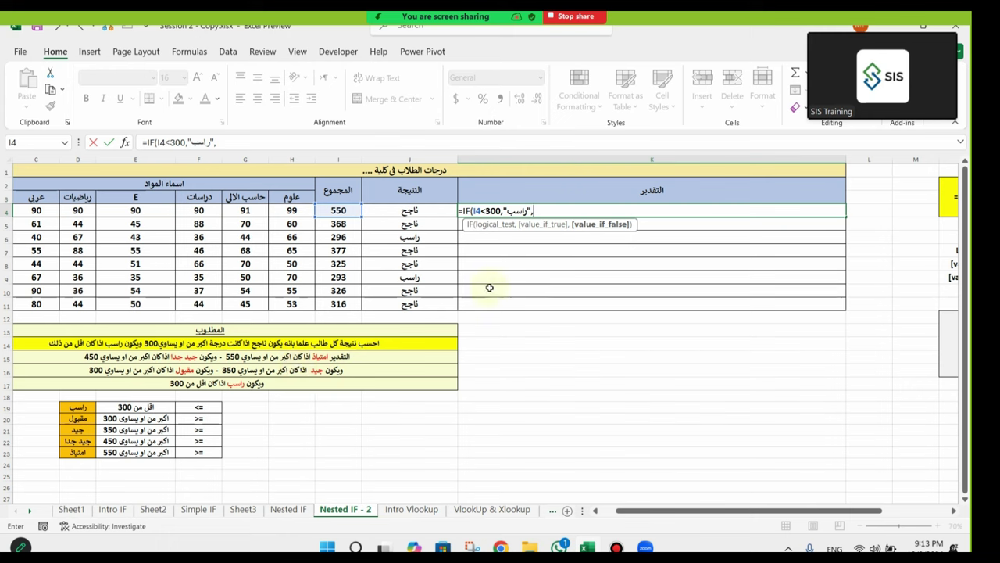
Step: Add the second level IF(I4<350,"مقبول" to the grade formula
type("IF(")
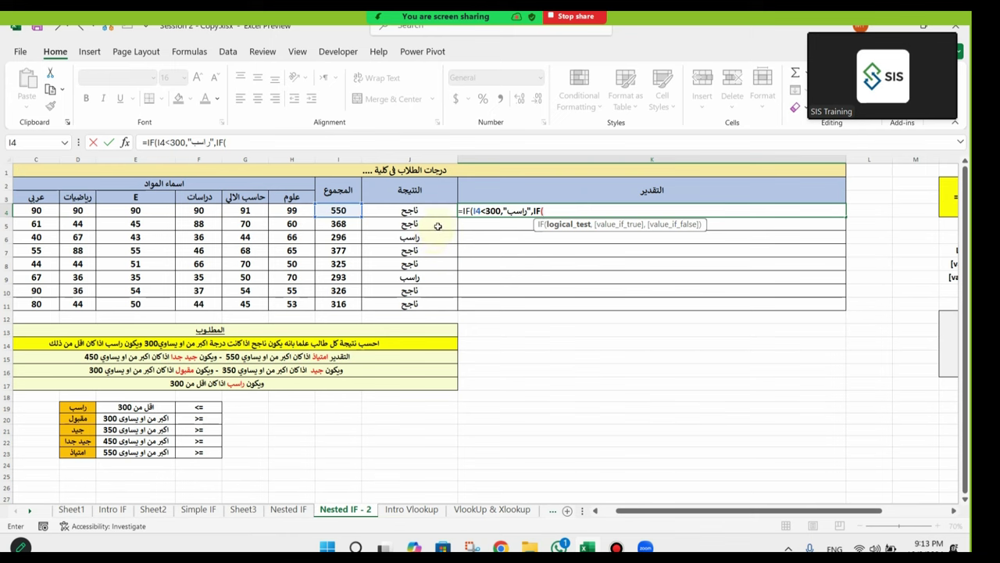
left_click(335, 208)
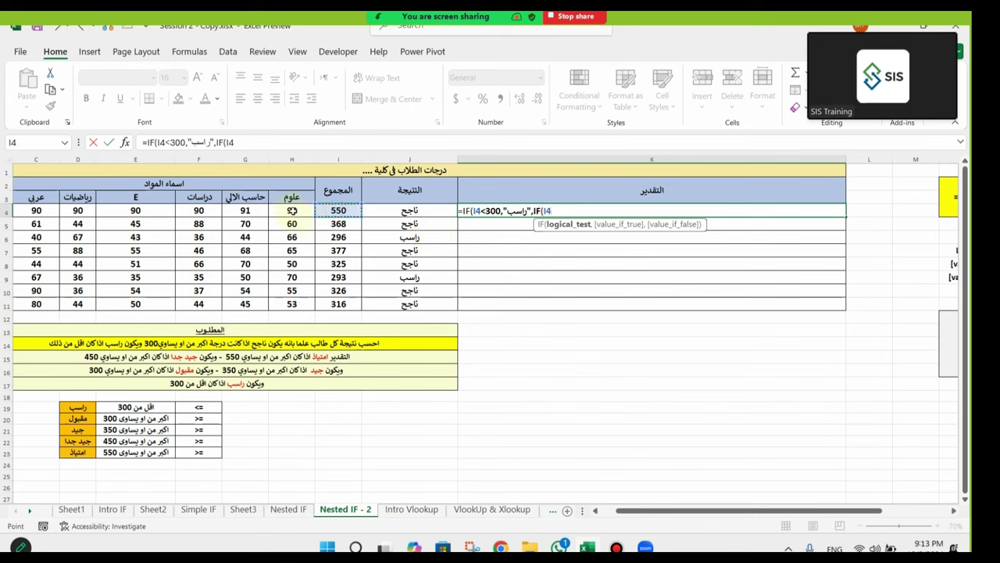
type("<")
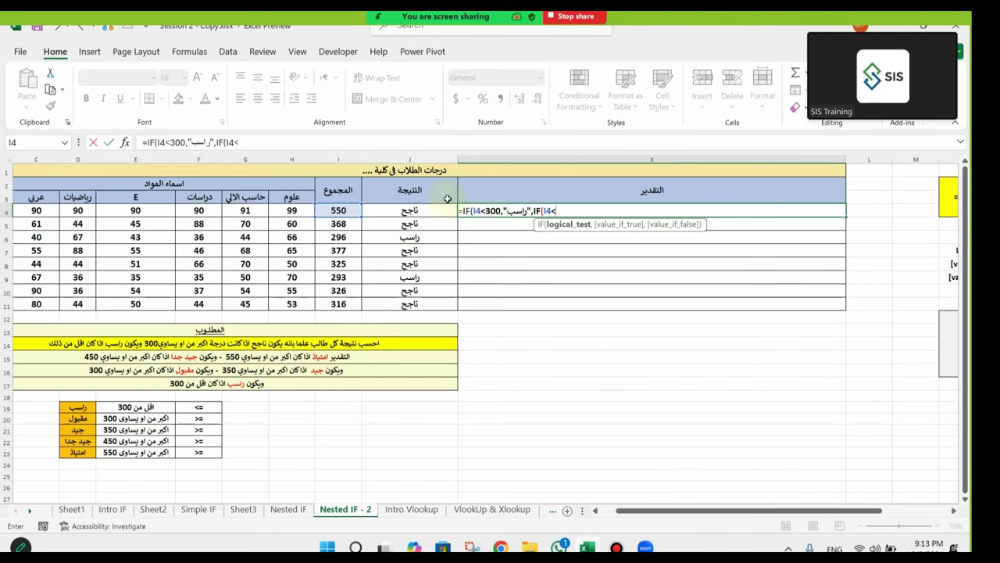
type("350,")
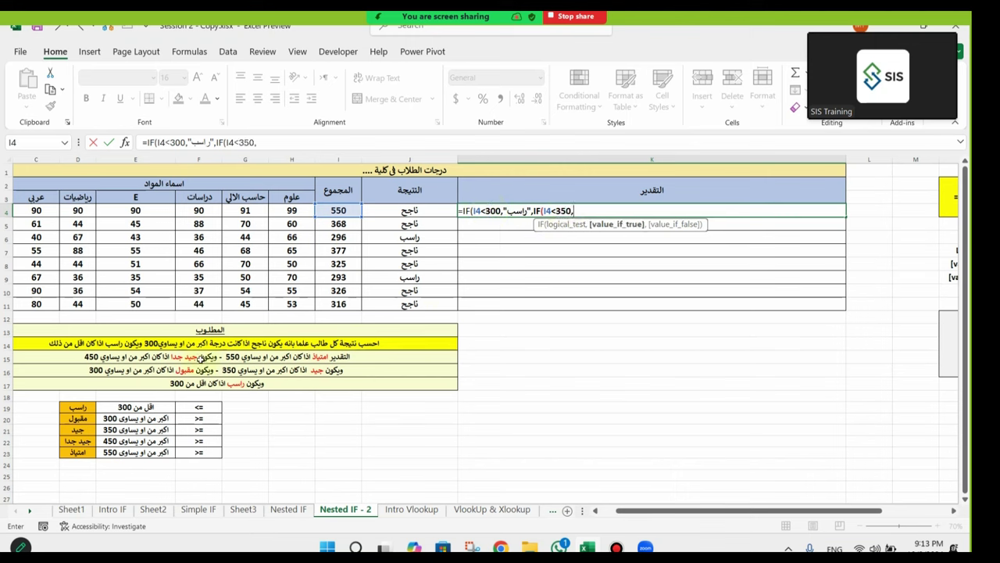
type("\"مقبول")
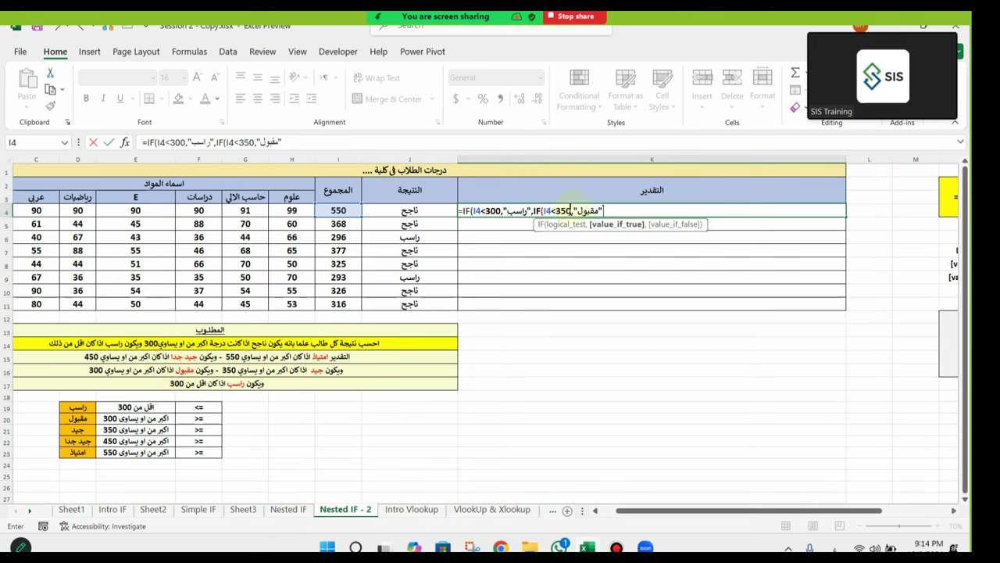
Step: Append a third level ,IF(I4< after "مقبول" in K4's grade formula
left_click(563, 211)
left_click(590, 211)
type(",IF(")
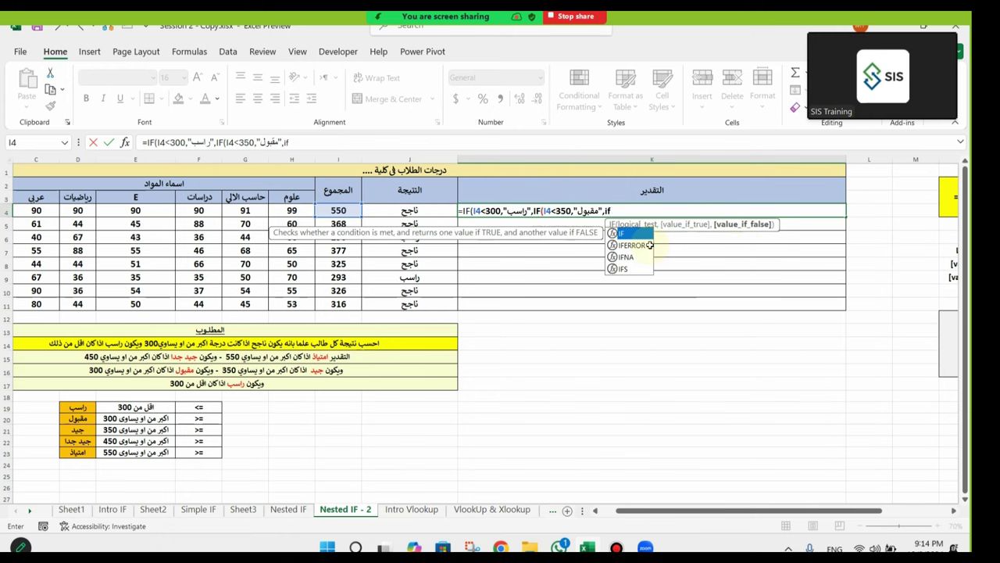
left_click(339, 211)
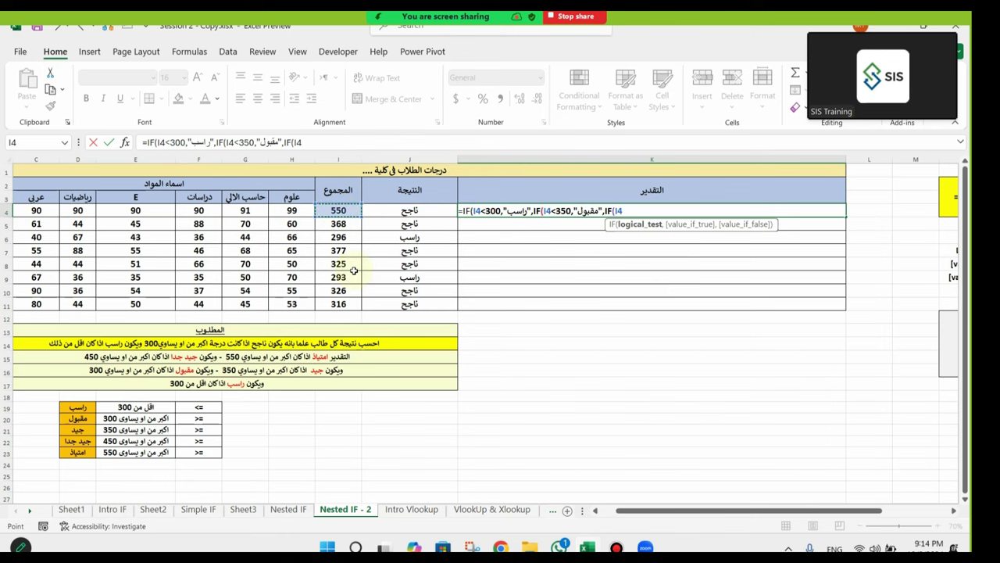
type("<")
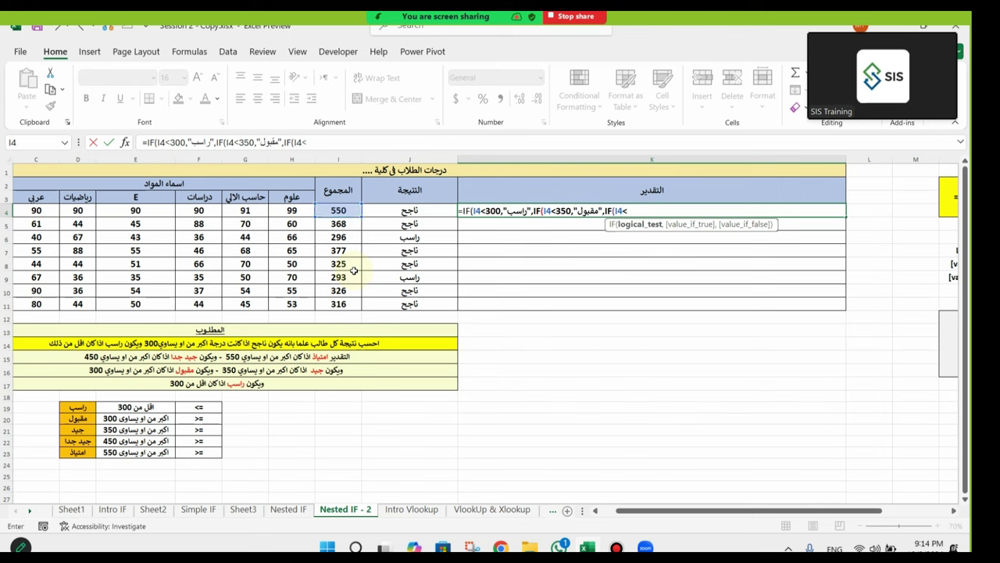
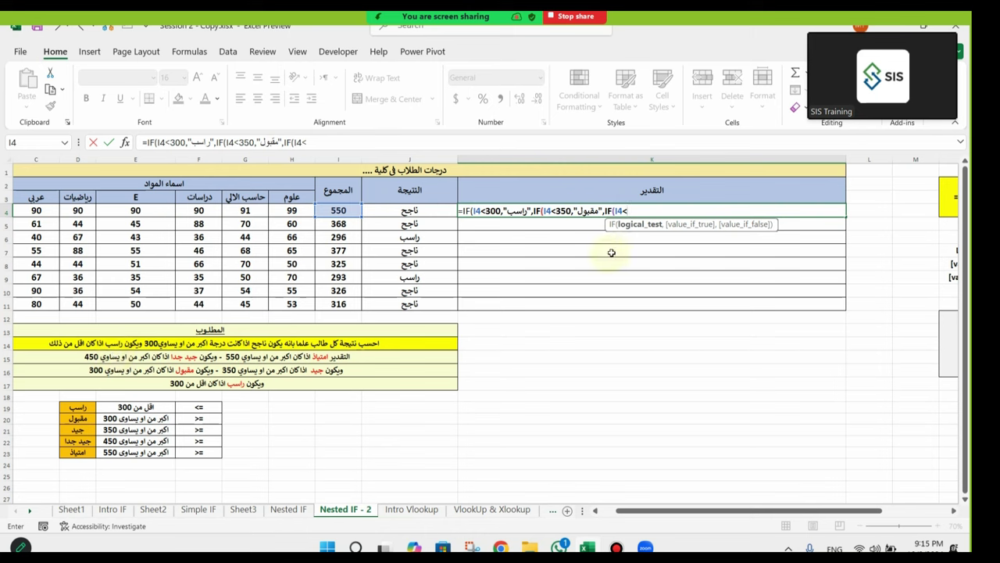
Step: Finish K4's nested IF with I4<450 "جيد", I4<550 "جيد جدا", else "امتياز", and close it
left_click(344, 208)
key("BackSpace")
key("BackSpace")
type("450")
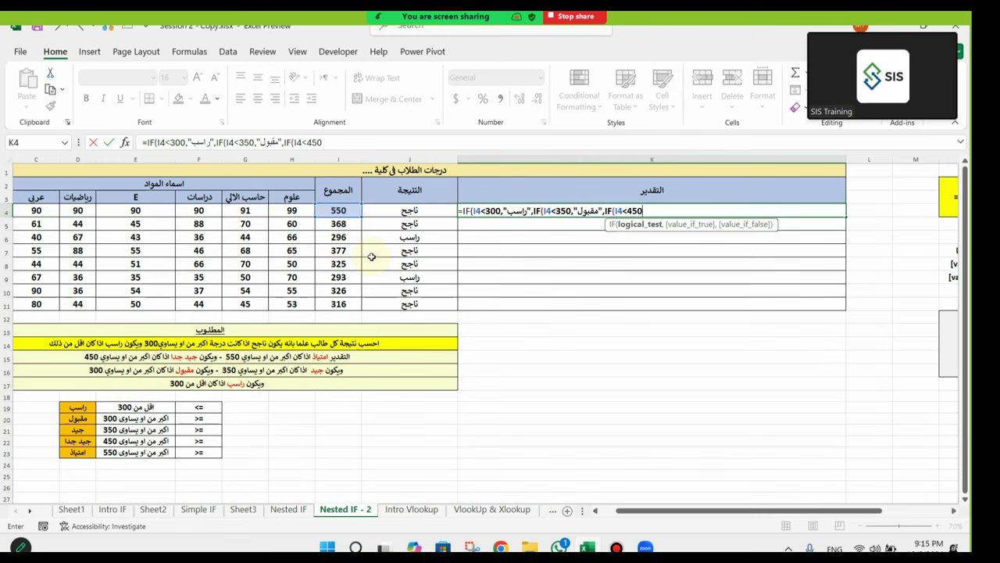
type(",")
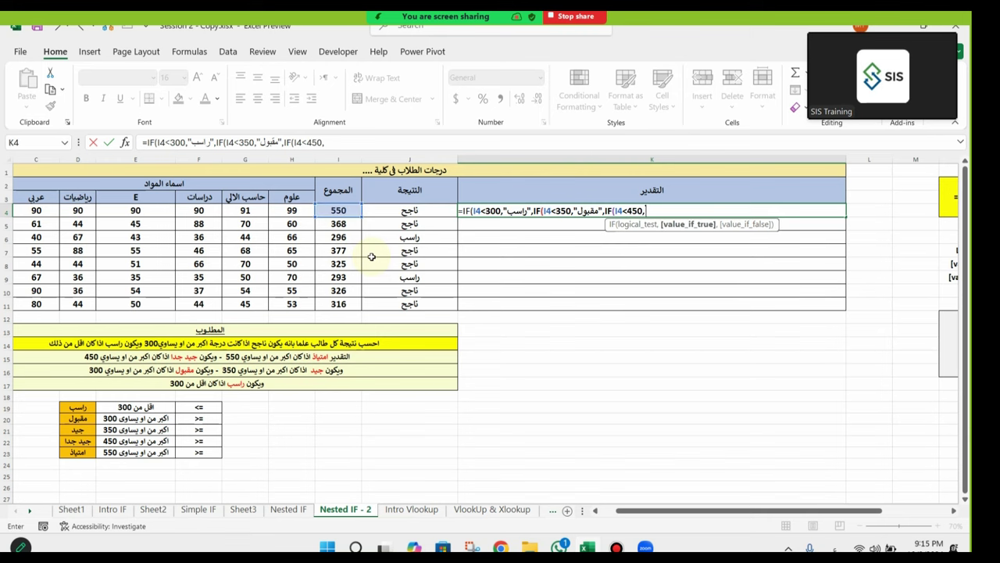
type("\"جيد")
key("alt+shift")
type(",IF(")
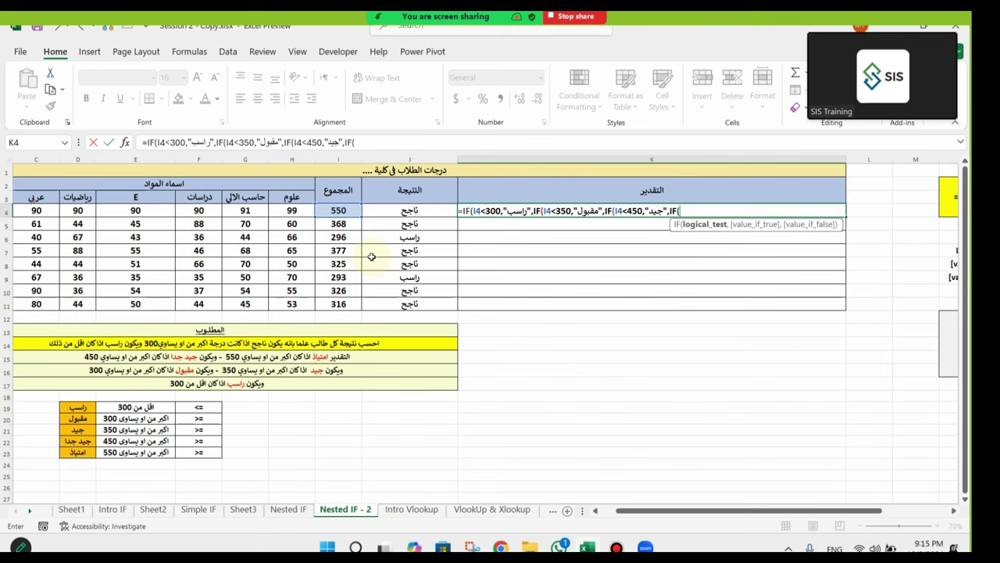
left_click(338, 210)
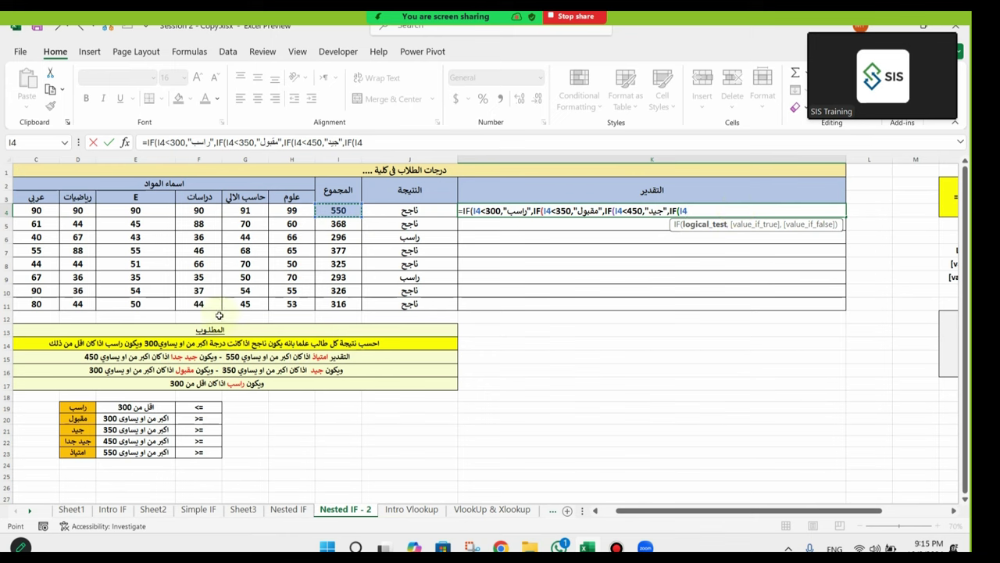
type("<550,\"جيد ج")
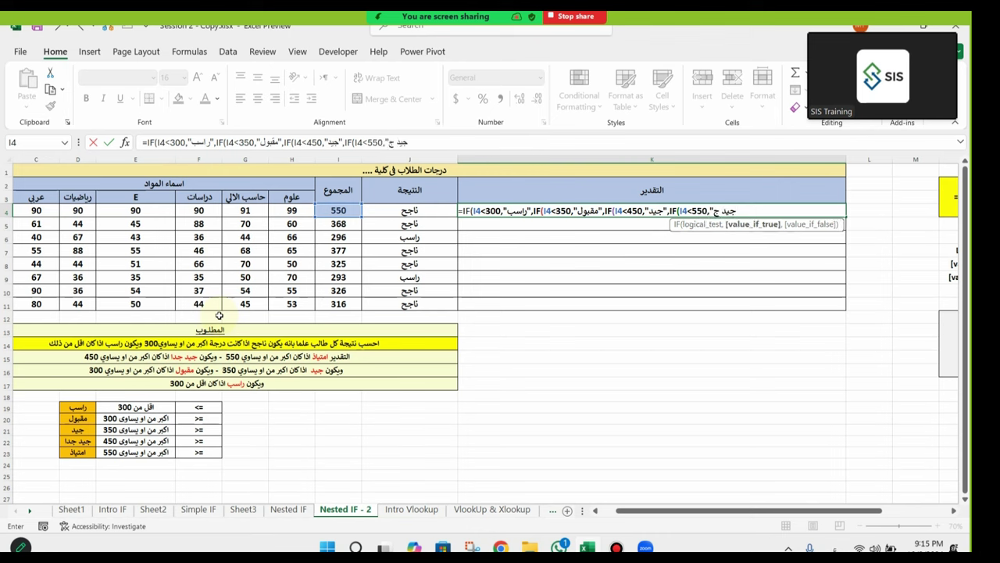
type("دا\",")
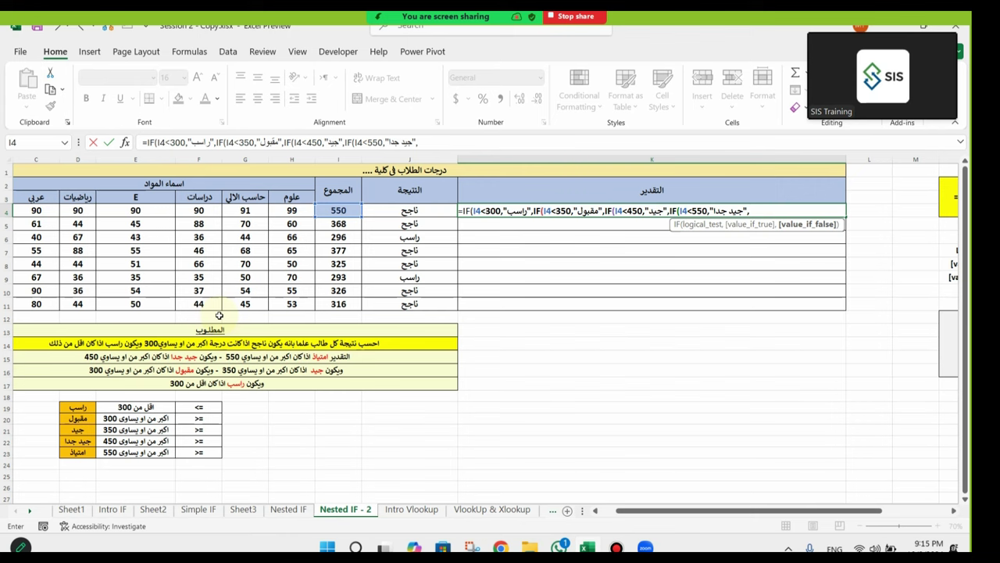
type("\"امتياز")
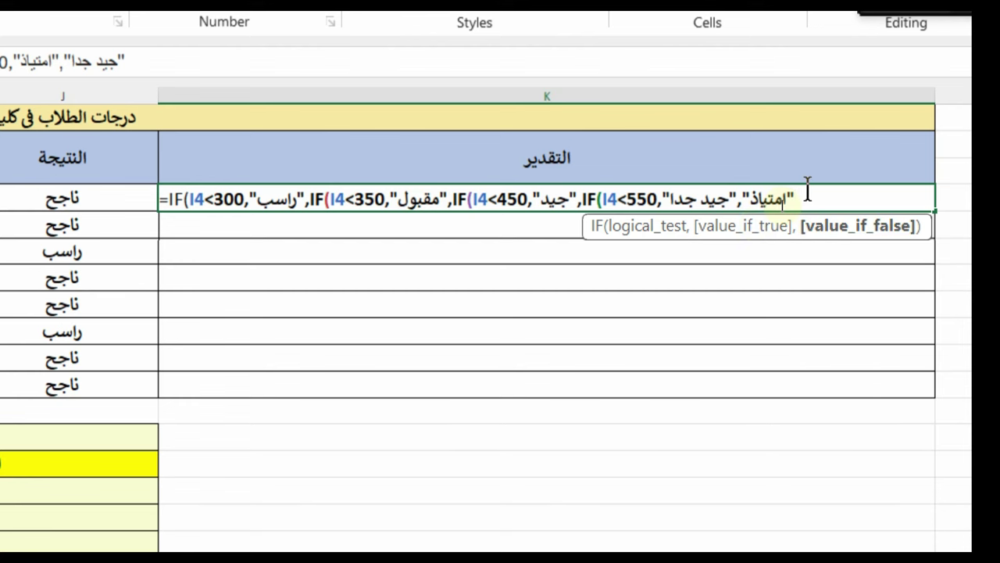
type(")))")
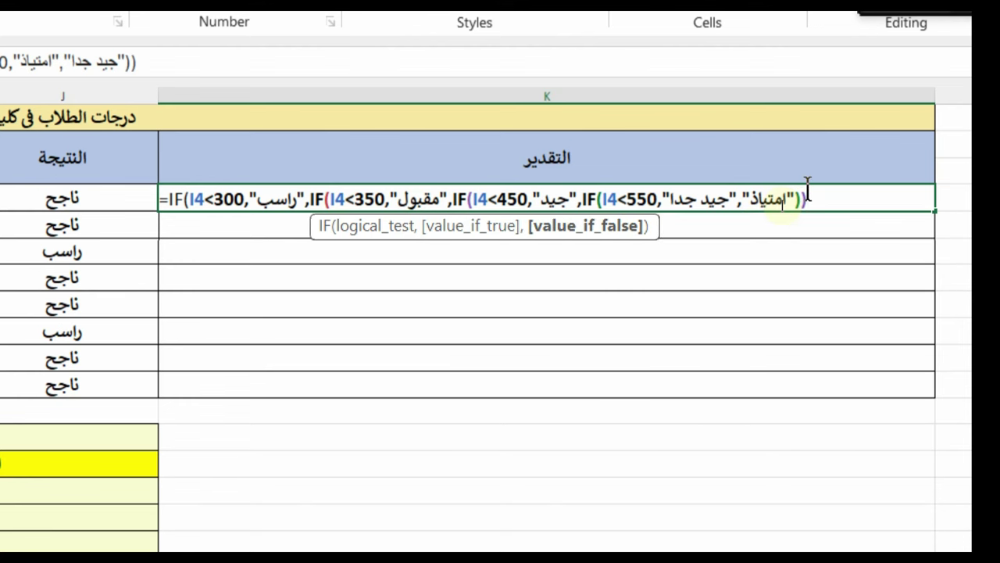
type(")")
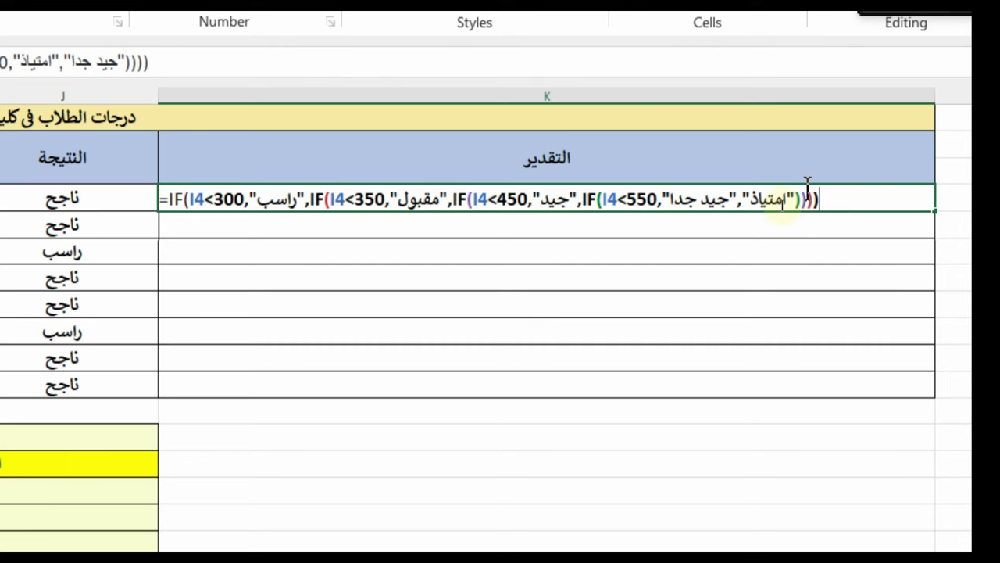
key("Return")
left_click(807, 195)
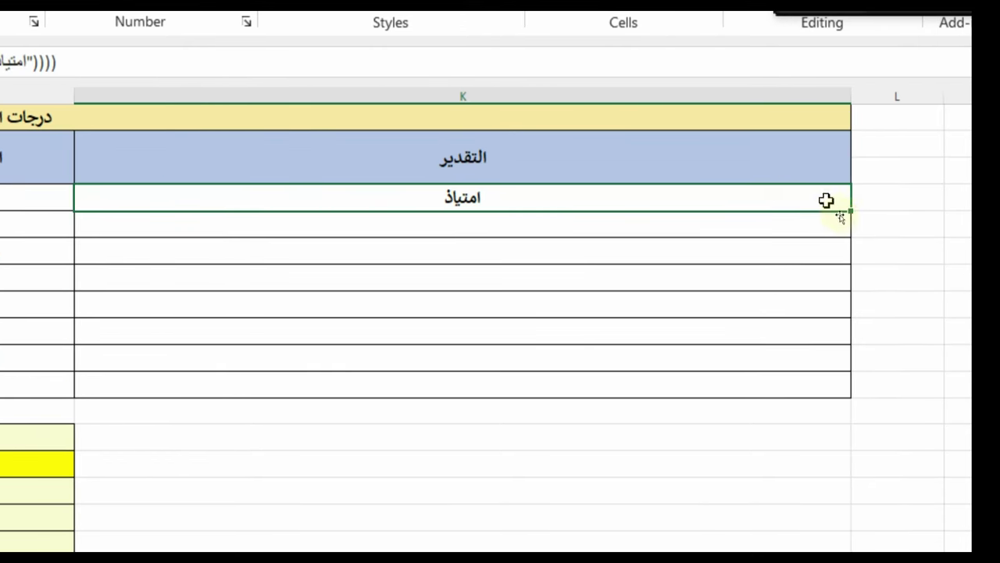
Step: Fill the grading formula down to K11, fit column K's width, and zoom to 100%
double_click(849, 211)
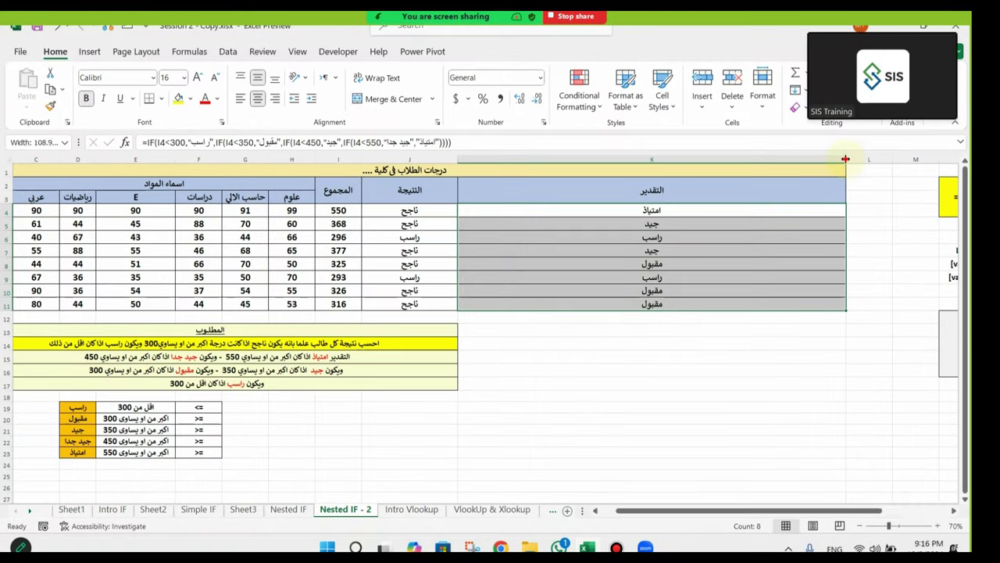
double_click(850, 159)
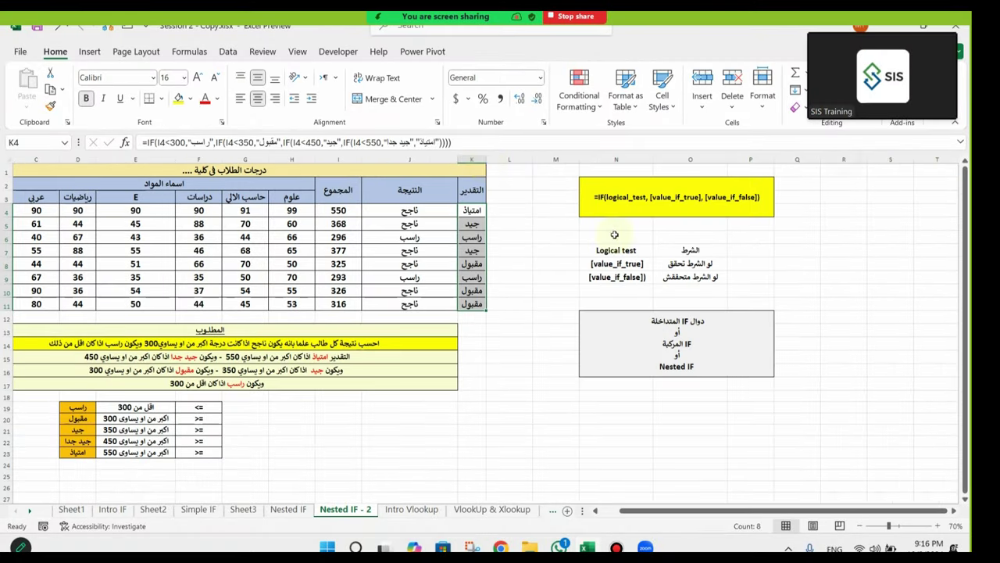
left_click_drag(486, 159, 534, 159)
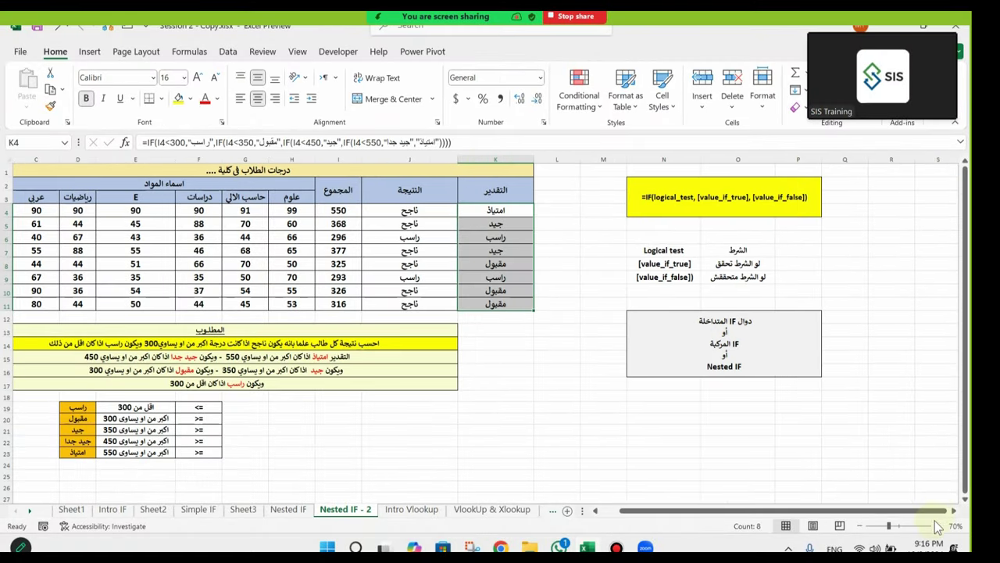
left_click(938, 526)
left_click(938, 526)
left_click(938, 526)
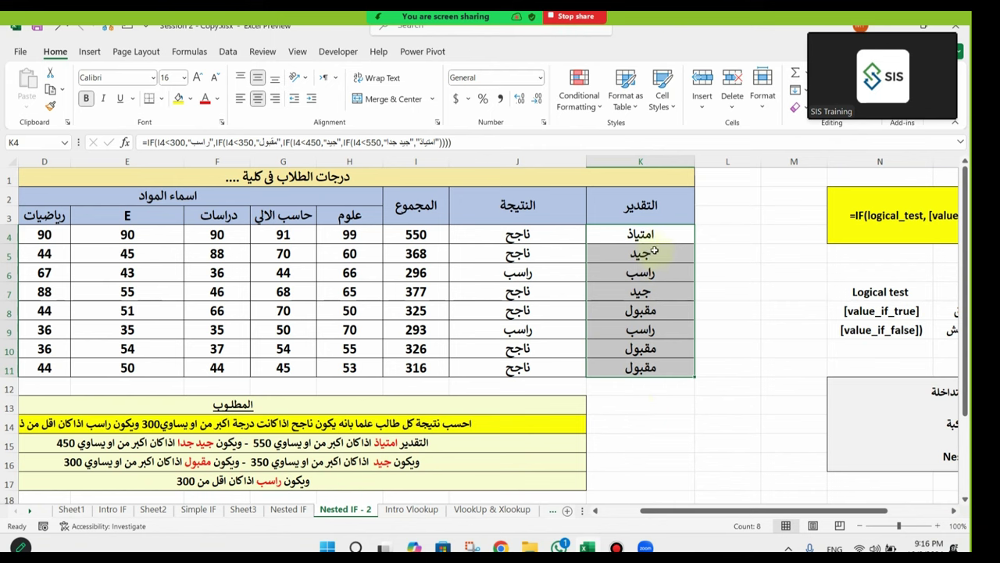
Step: Check the total, pass/fail and grade formulas in rows 6–7 and the grading rules in rows 15–16
left_click(658, 269)
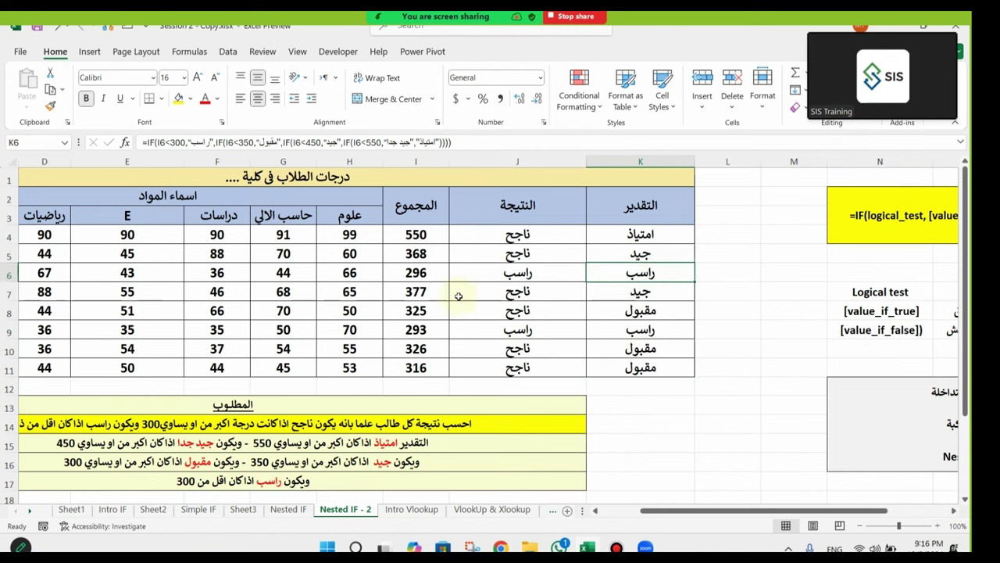
left_click(432, 290)
left_click(504, 295)
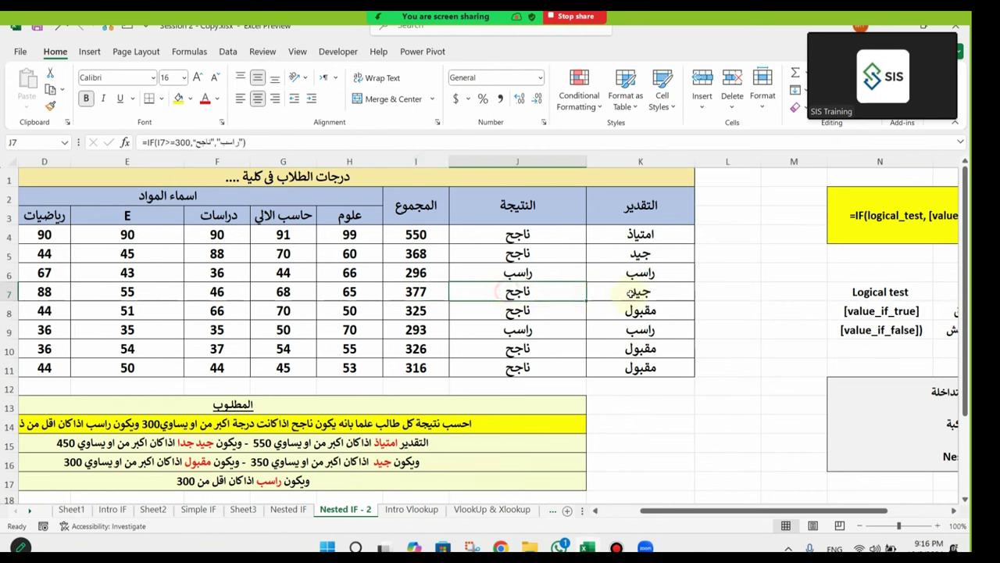
left_click(632, 292)
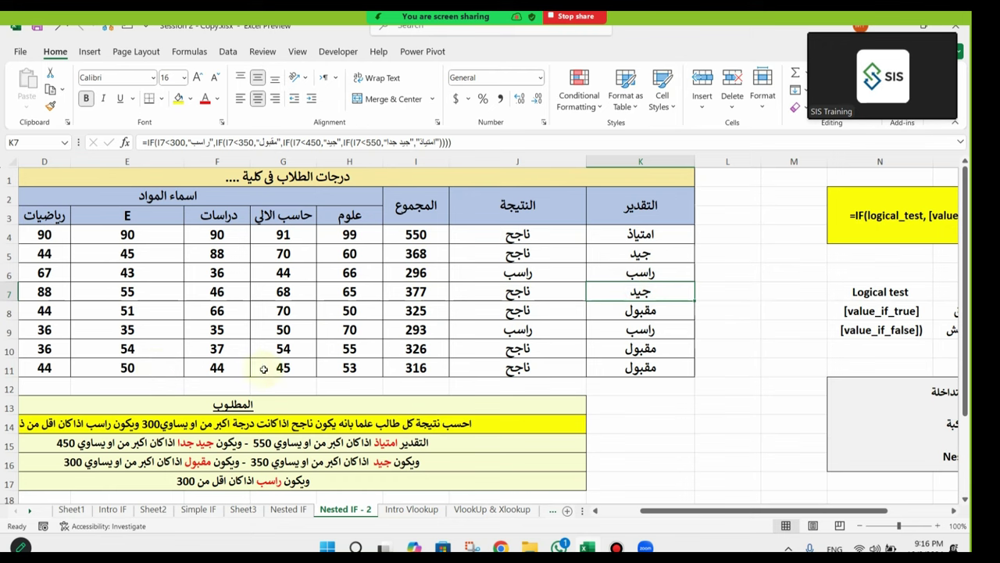
left_click(414, 297)
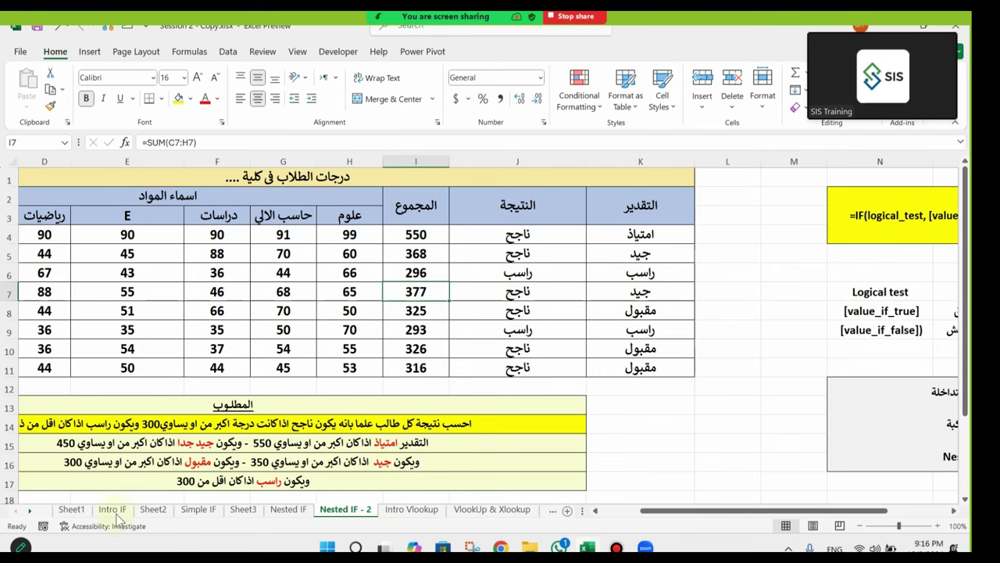
left_click(399, 463)
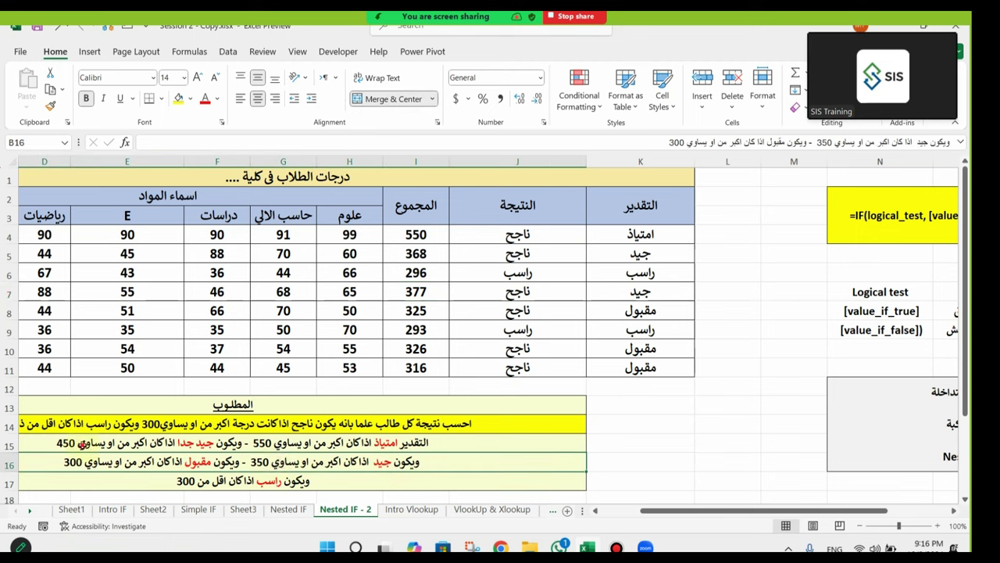
left_click(81, 443)
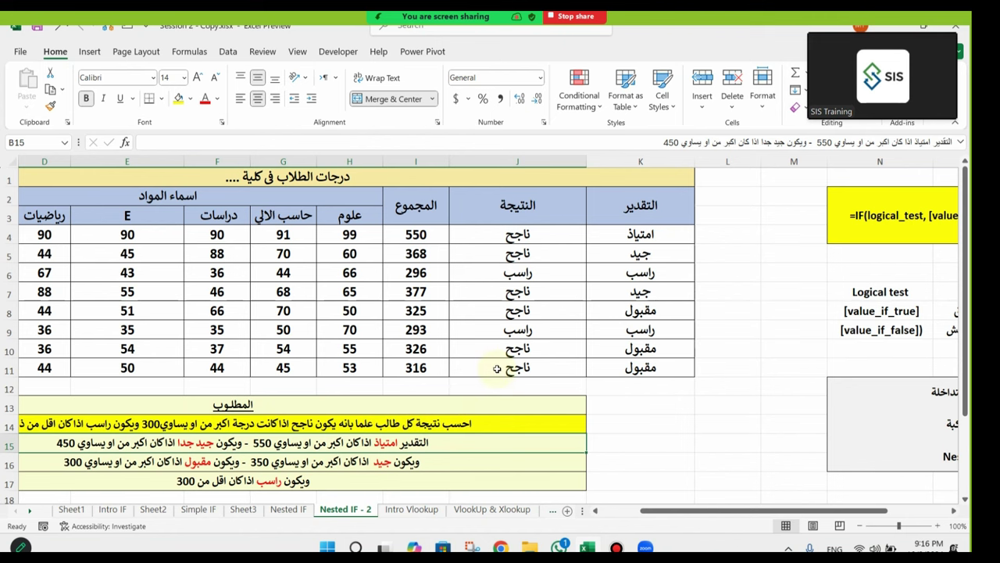
scroll(497, 368, "down", 3)
left_click_drag(416, 404, 111, 419)
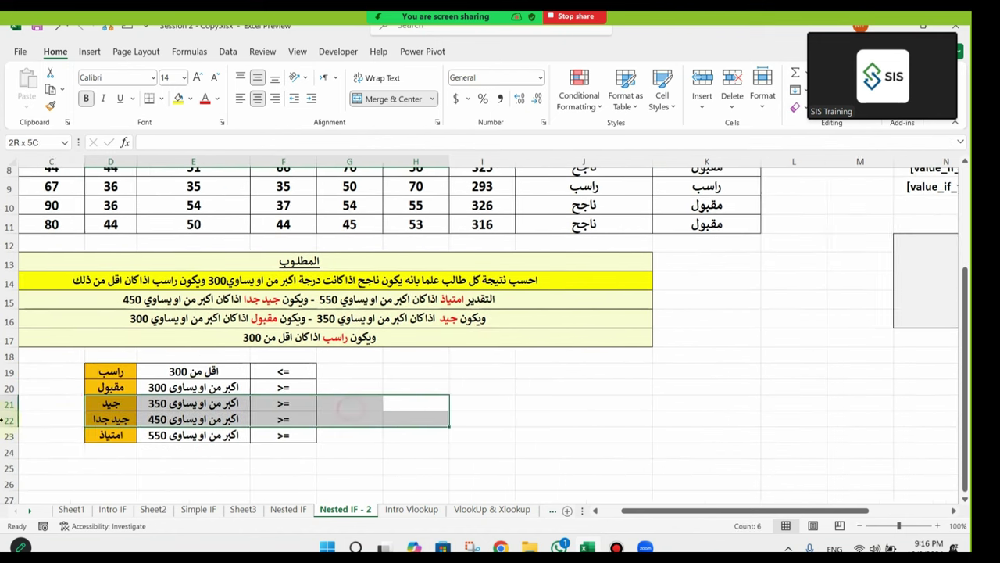
scroll(348, 406, "left", 1)
mouse_move(232, 406)
left_mouse_down()
mouse_move(47, 419)
mouse_move(231, 408)
left_mouse_up()
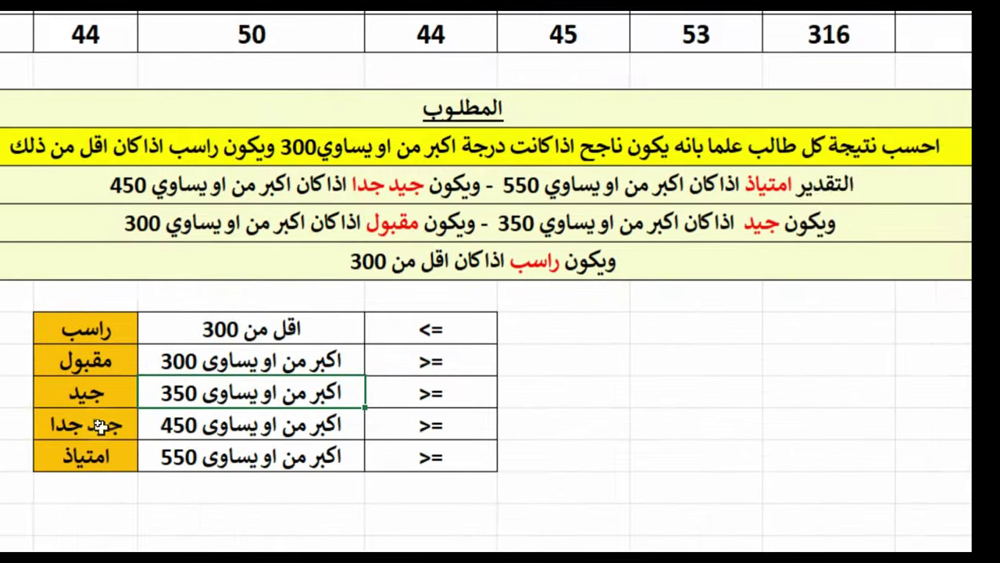
left_click(275, 360)
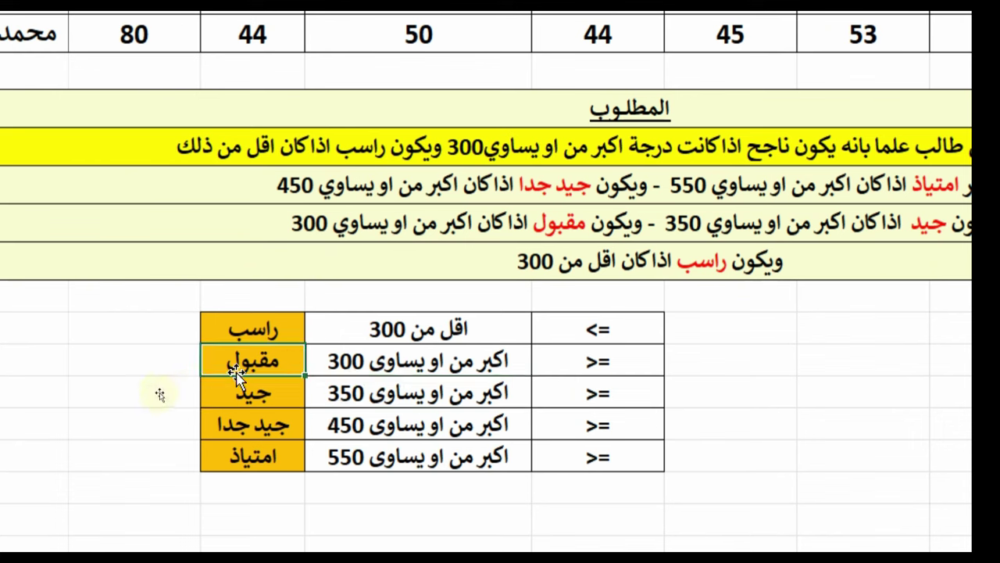
left_click(274, 331)
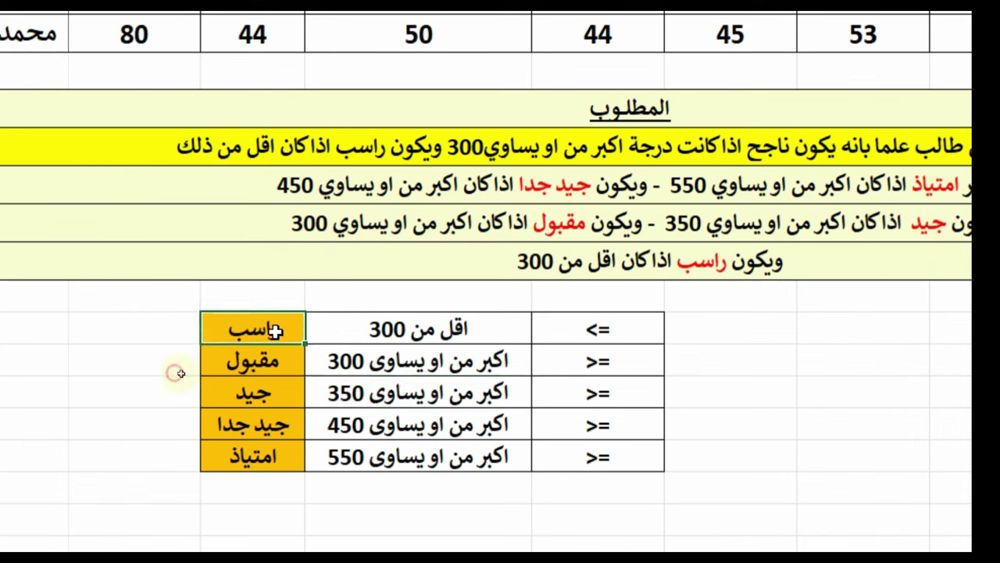
left_click(465, 330, "shift")
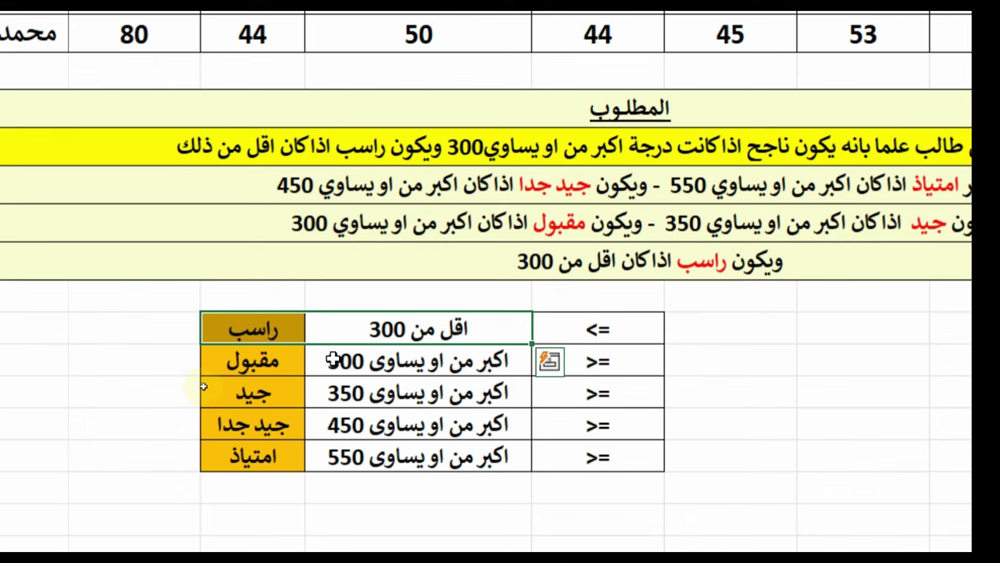
left_click(277, 361)
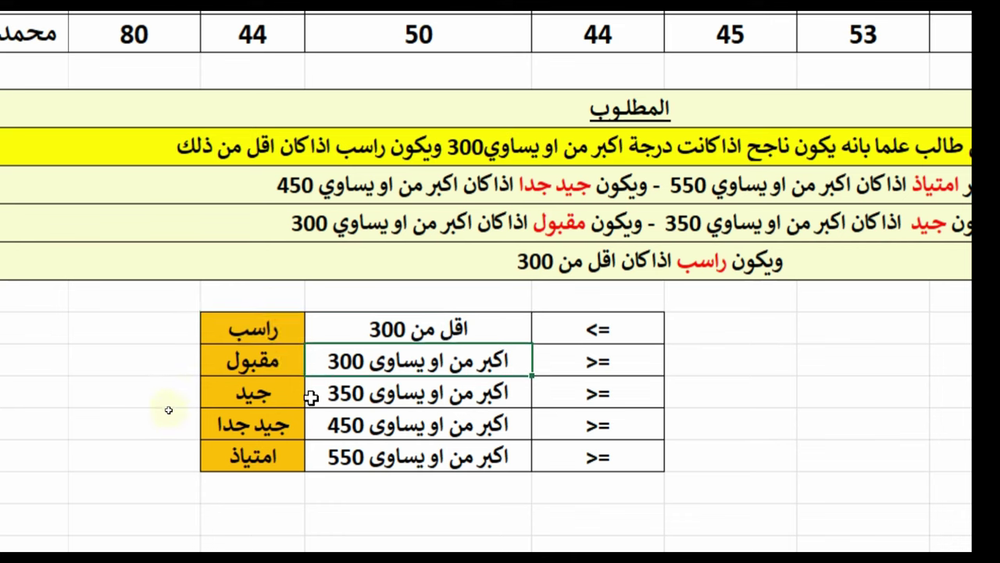
left_click(354, 386)
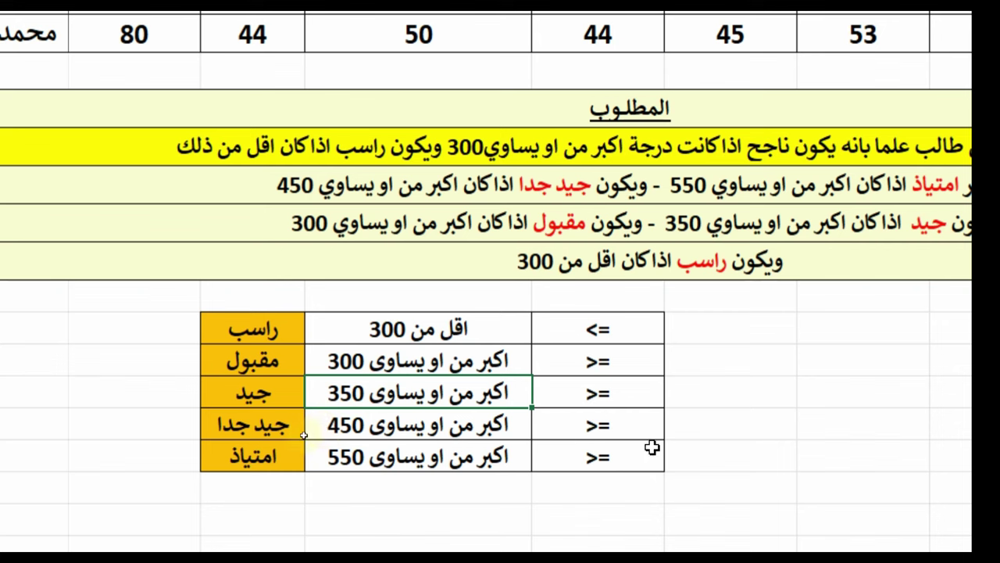
left_click_drag(372, 350, 278, 362)
left_click_drag(278, 400, 329, 400)
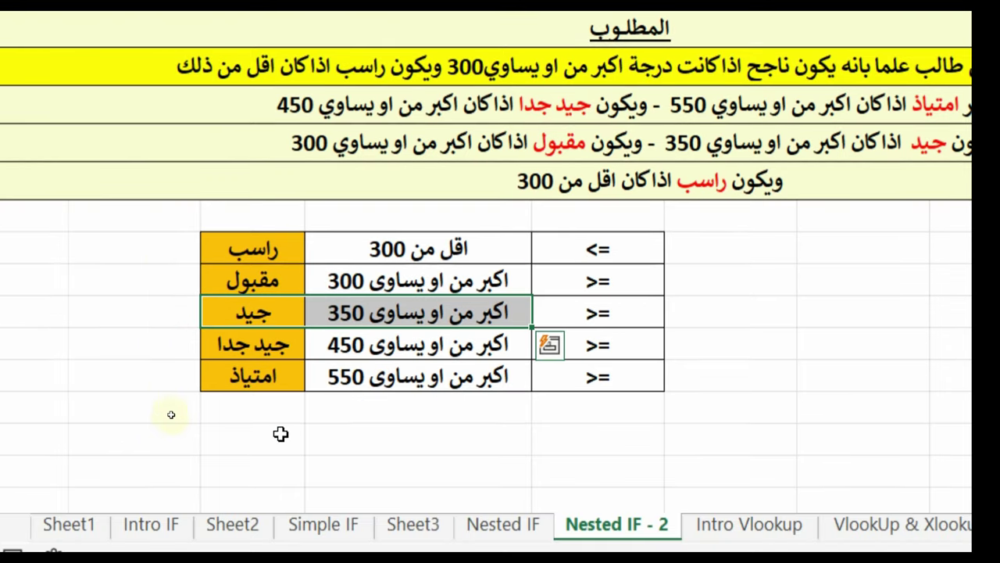
left_click(342, 332)
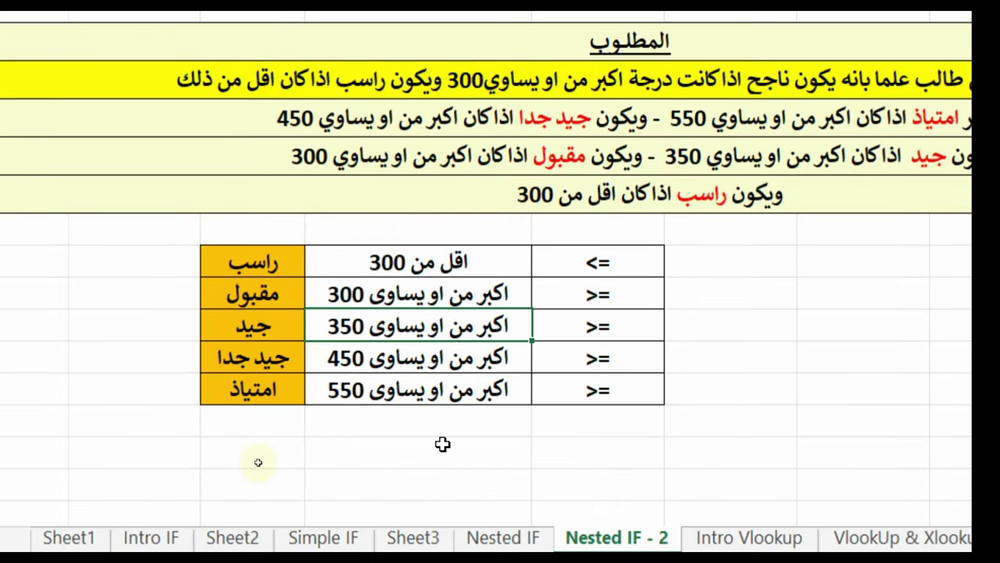
left_click(258, 328)
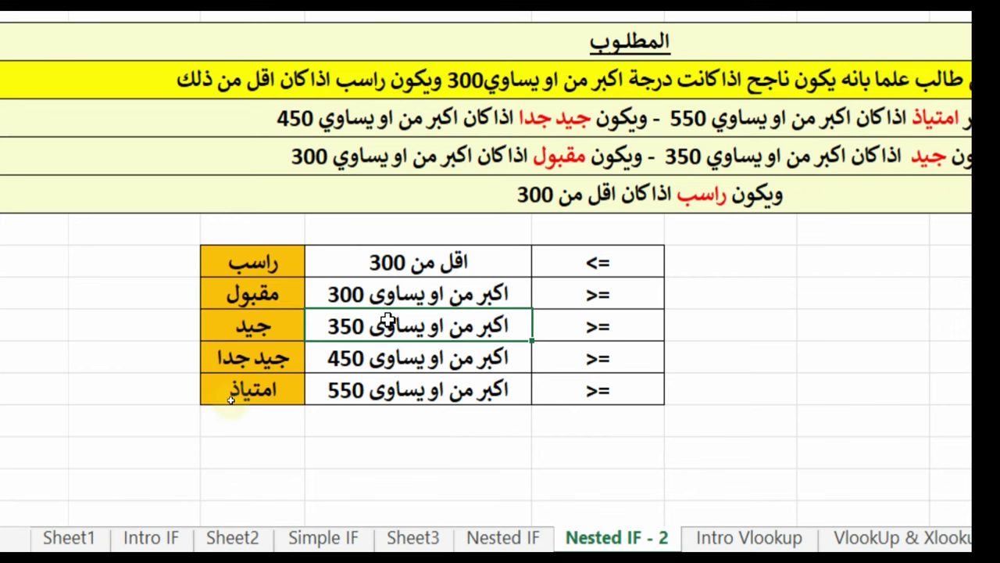
left_click(245, 357)
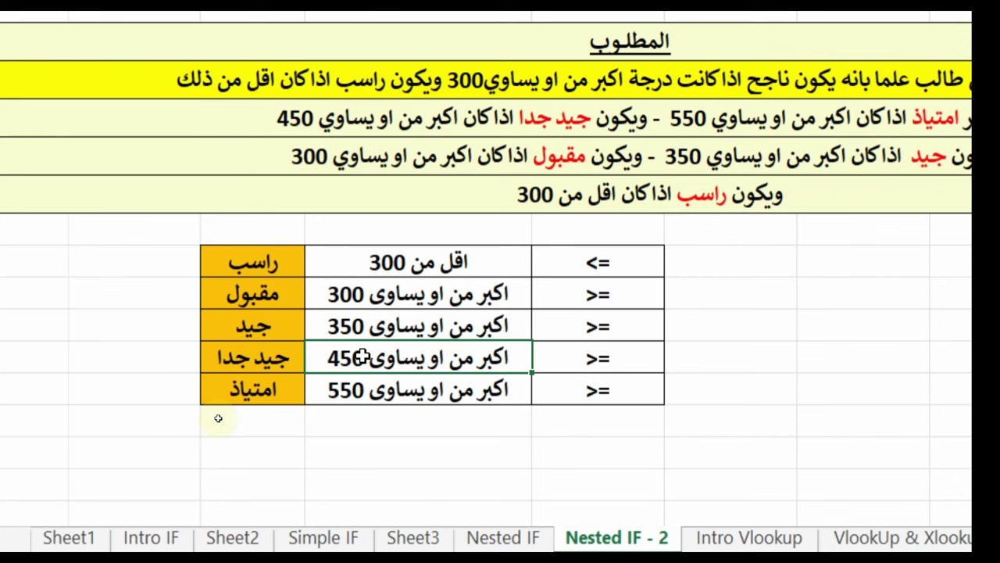
left_click(272, 326)
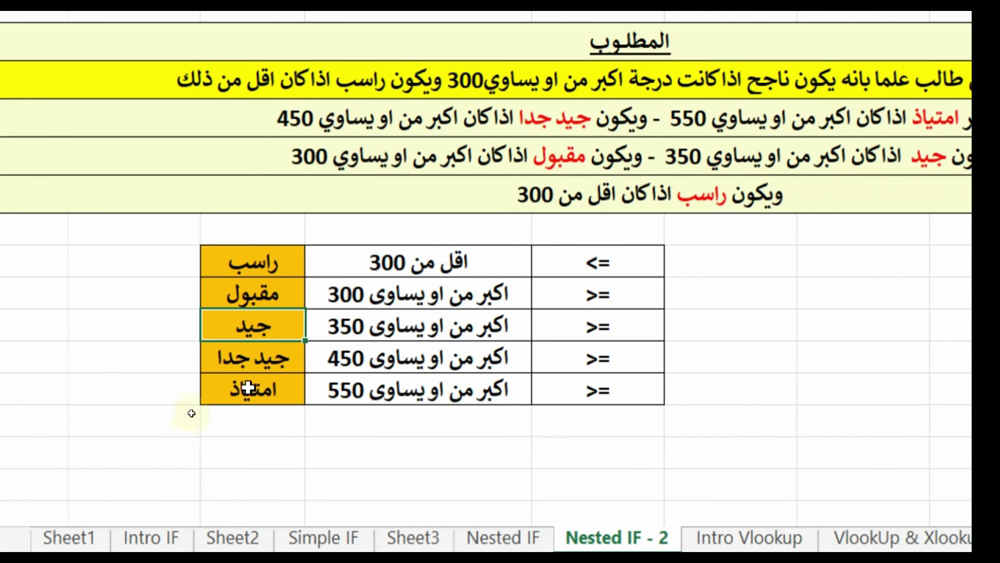
left_click(352, 332)
left_click(356, 371)
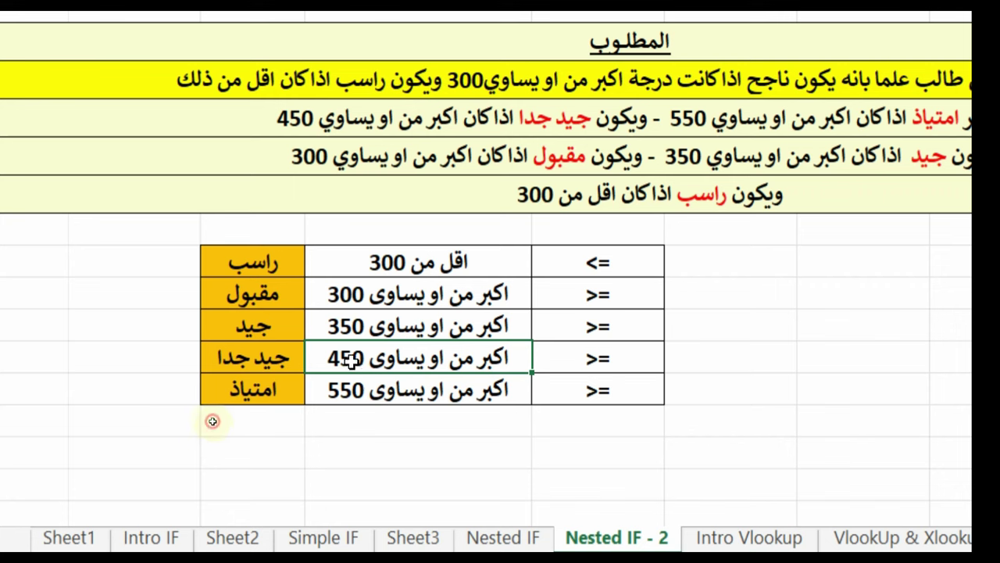
left_click(335, 389)
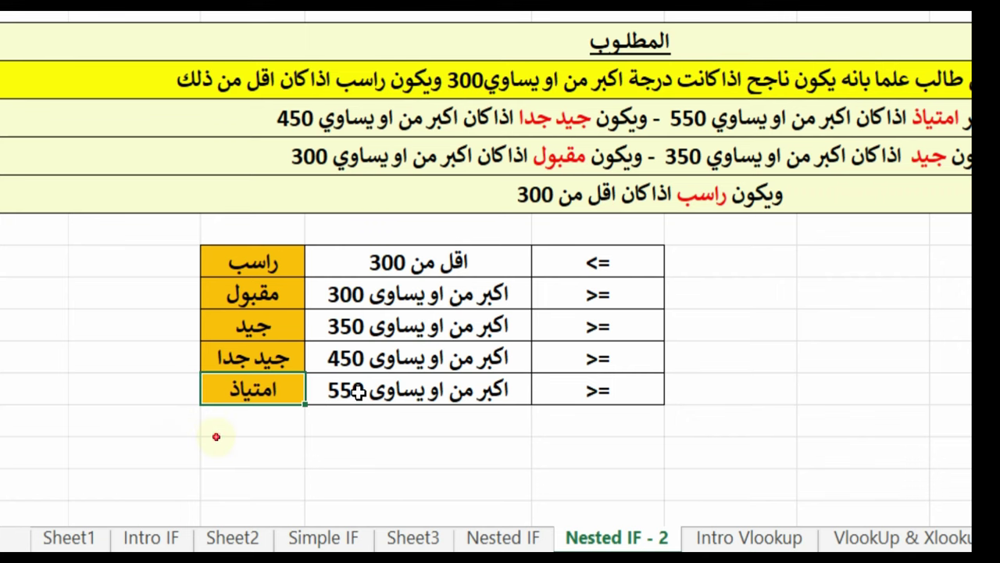
left_click(368, 366)
left_click(361, 391)
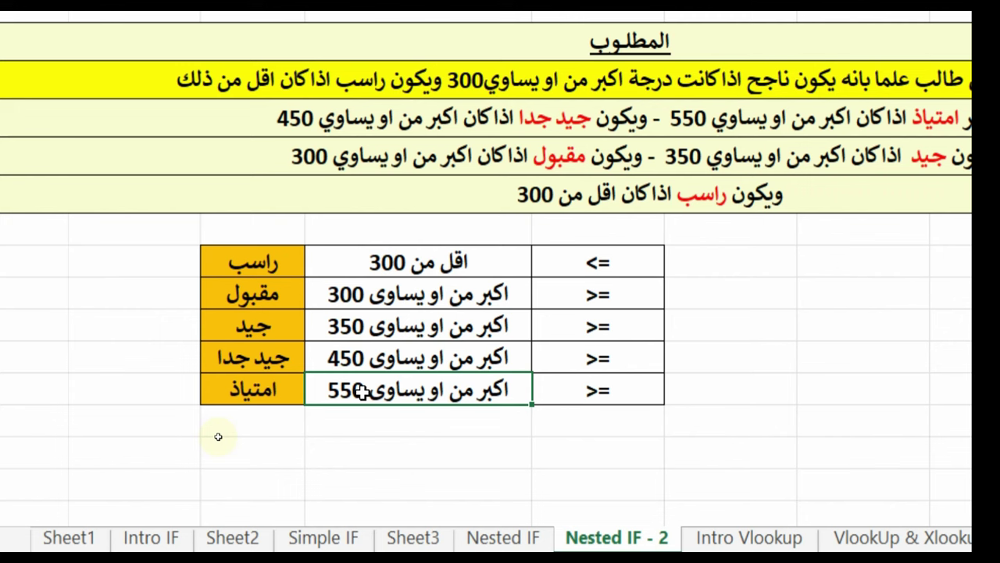
left_click_drag(329, 294, 336, 358)
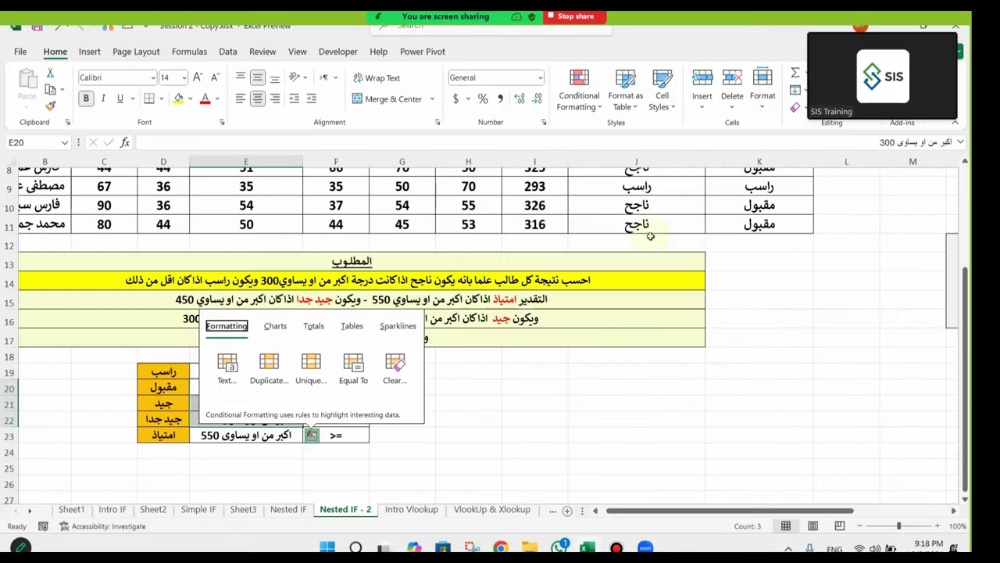
Step: Delete the grades in K4:K11 and widen column K until columns L–M are hidden
scroll(750, 254, "up", 3)
left_click_drag(750, 235, 770, 359)
key("Delete")
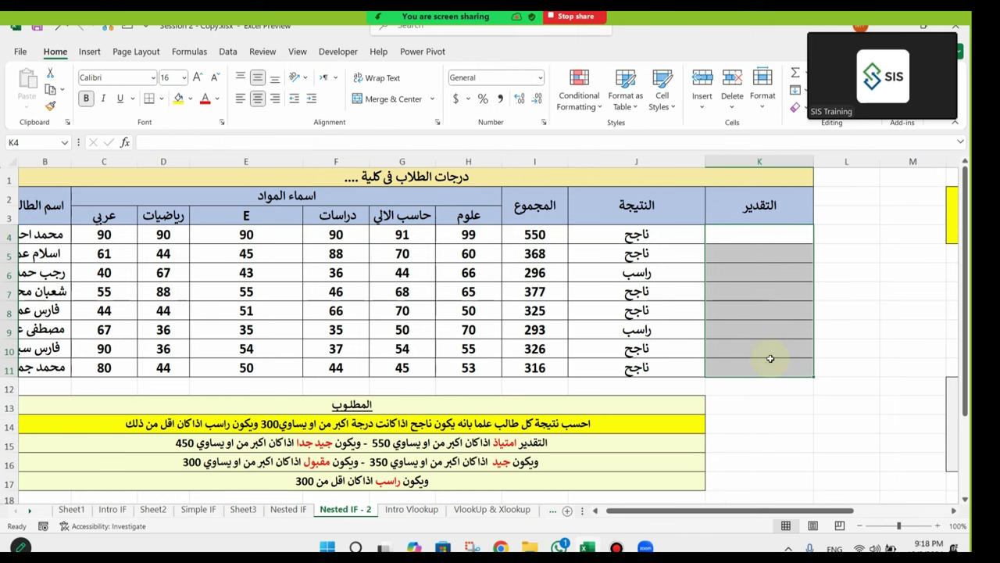
left_click_drag(813, 162, 956, 166)
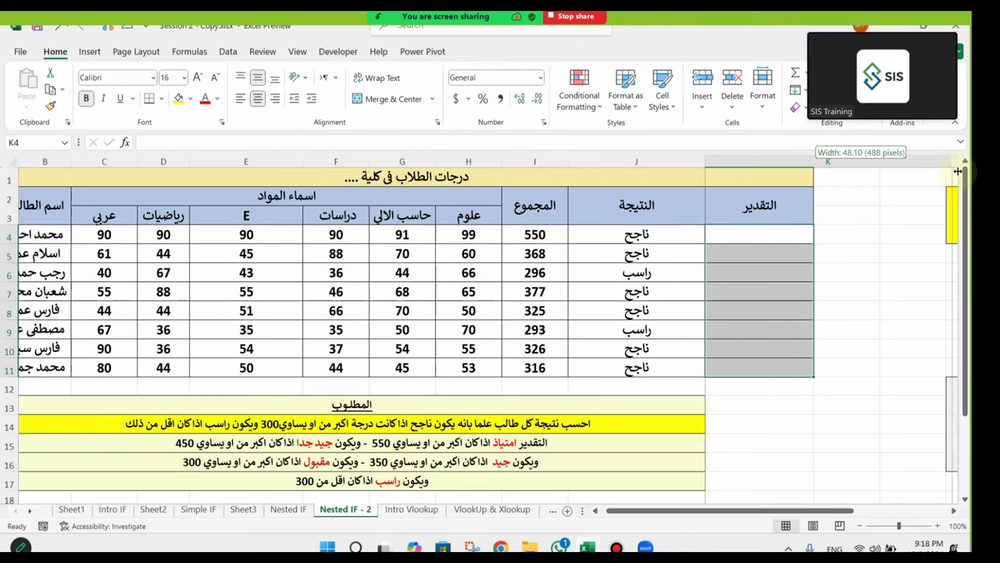
left_click(849, 440)
left_click_drag(785, 172, 922, 165)
left_click(716, 235)
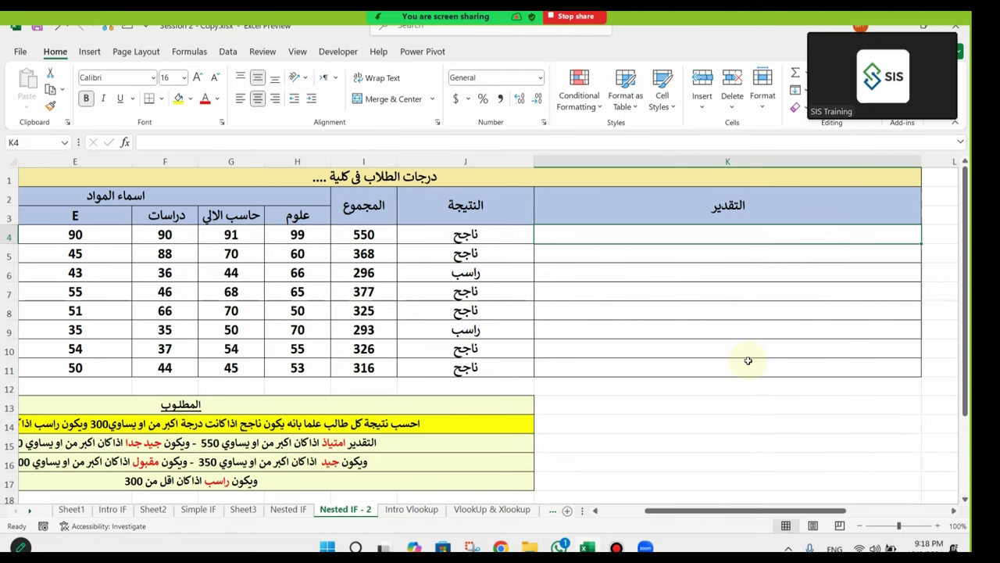
Step: Abandon a first IF attempt, auto-fit column J narrower and widen column K
type("=if")
key("Tab")
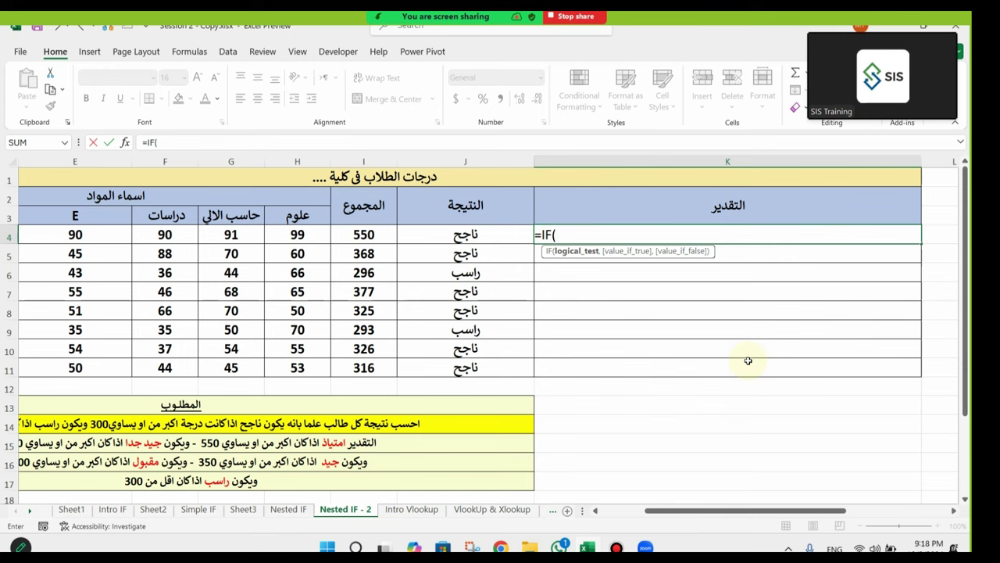
key("Escape")
left_click(530, 169)
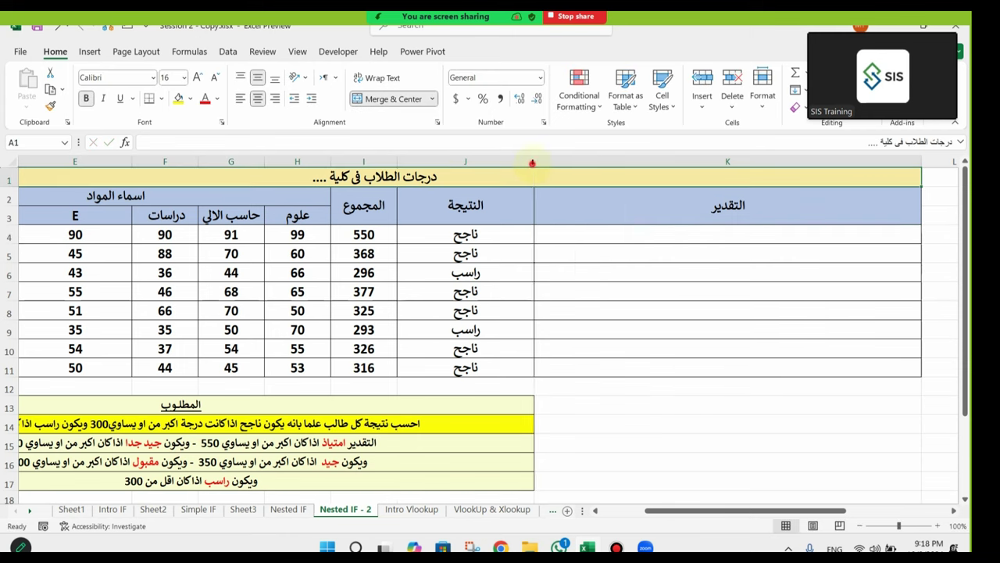
double_click(533, 162)
left_click(577, 233)
left_click_drag(826, 161, 877, 160)
Step: Start K4 with =IF(I4<300,"راسب",IF( so totals under 300 fail
type("=if")
key("Tab")
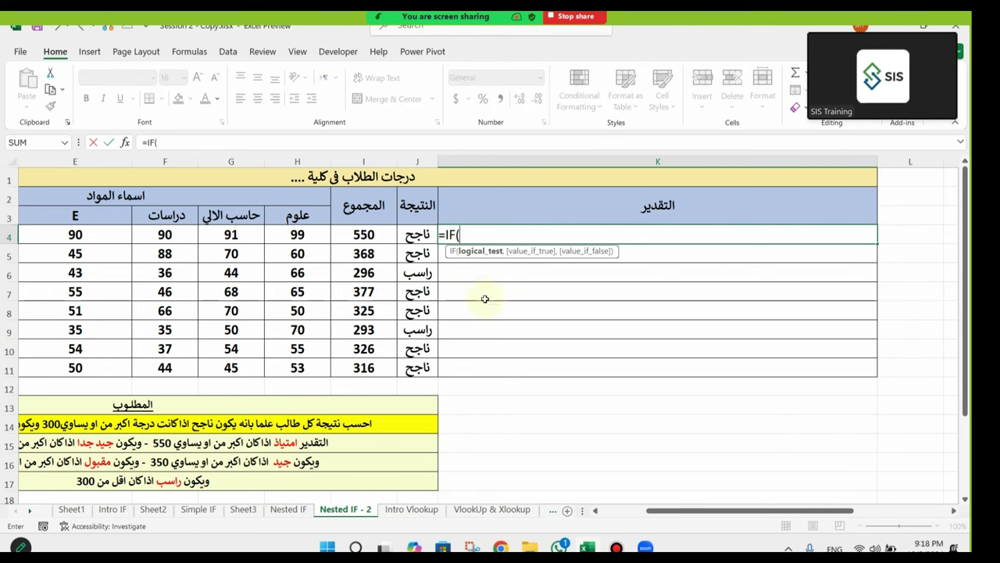
left_click(374, 236)
type("<")
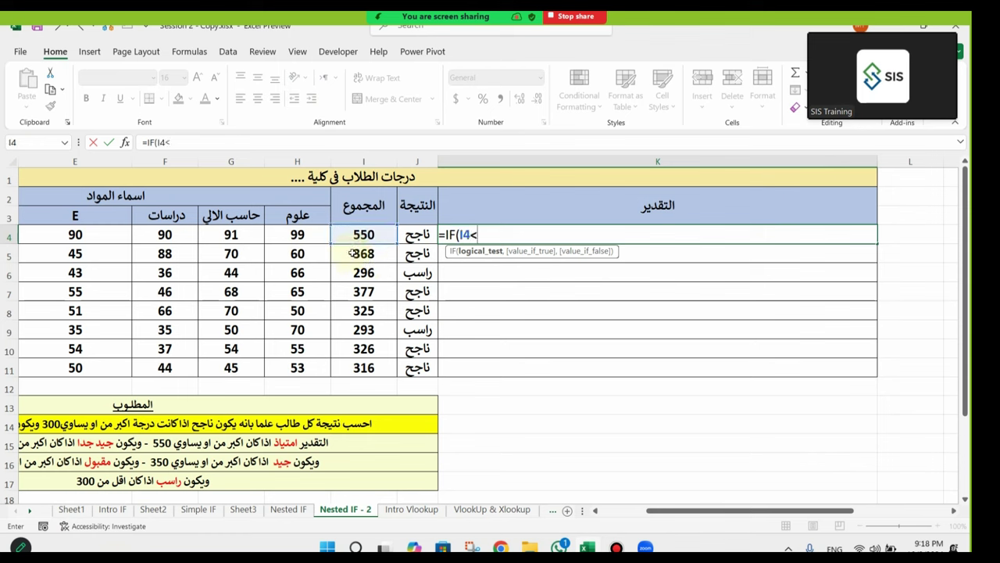
type("300")
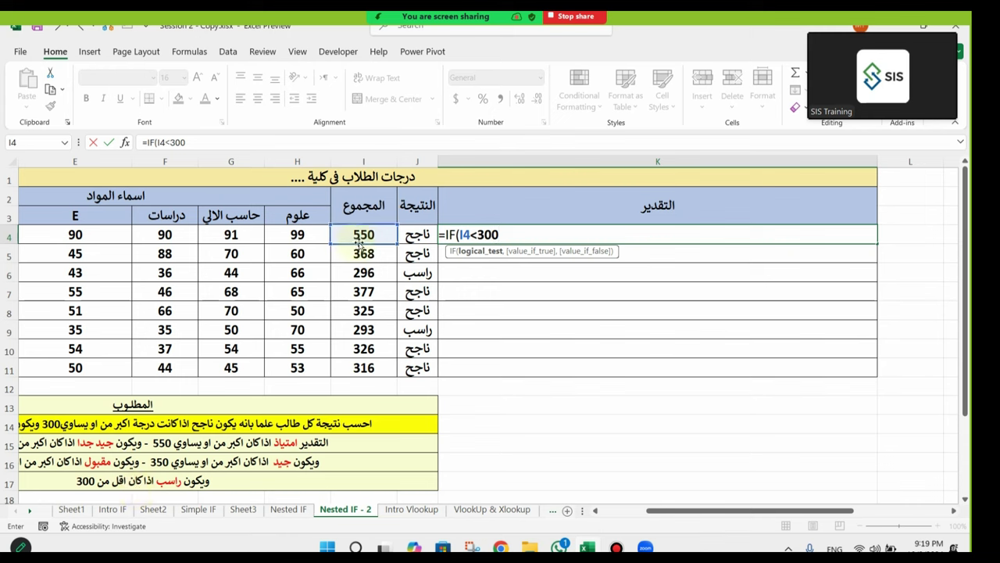
type(",")
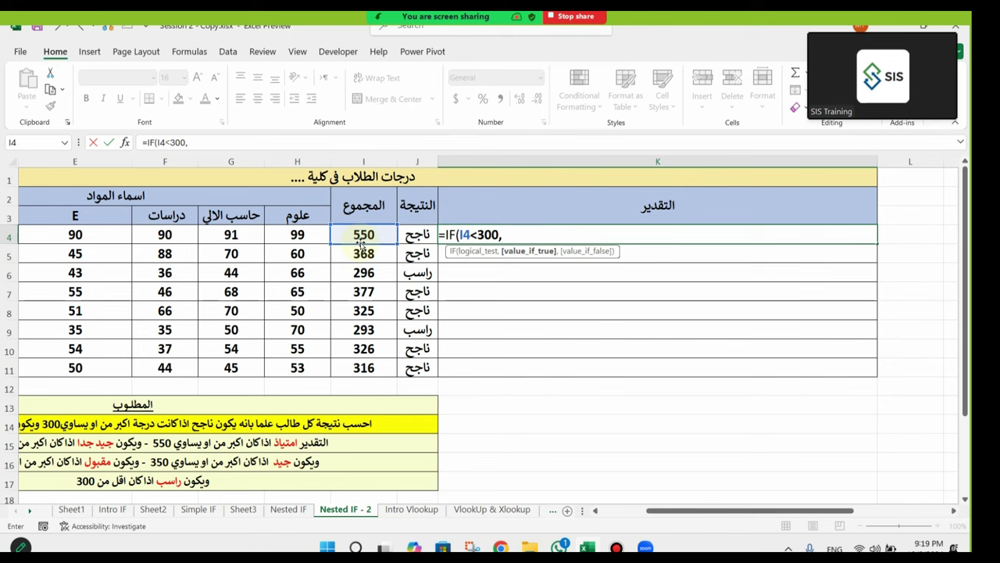
type("\"راسب")
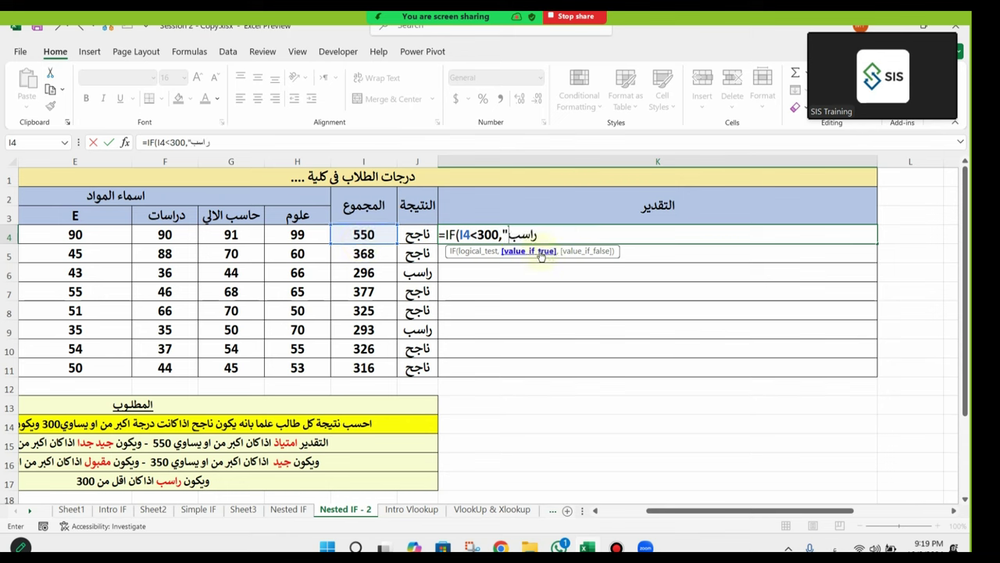
key("alt+shift")
type(",")
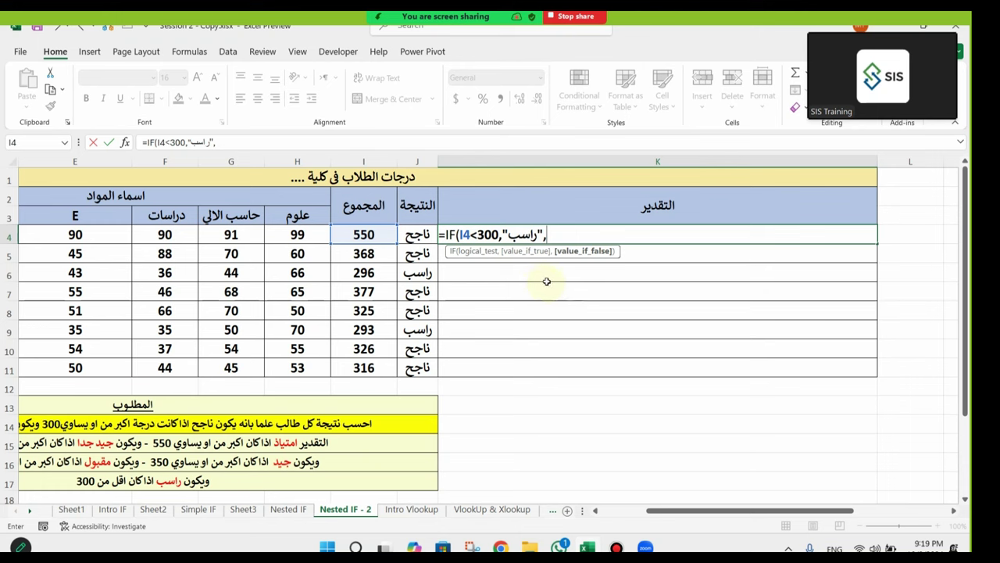
type("IF(")
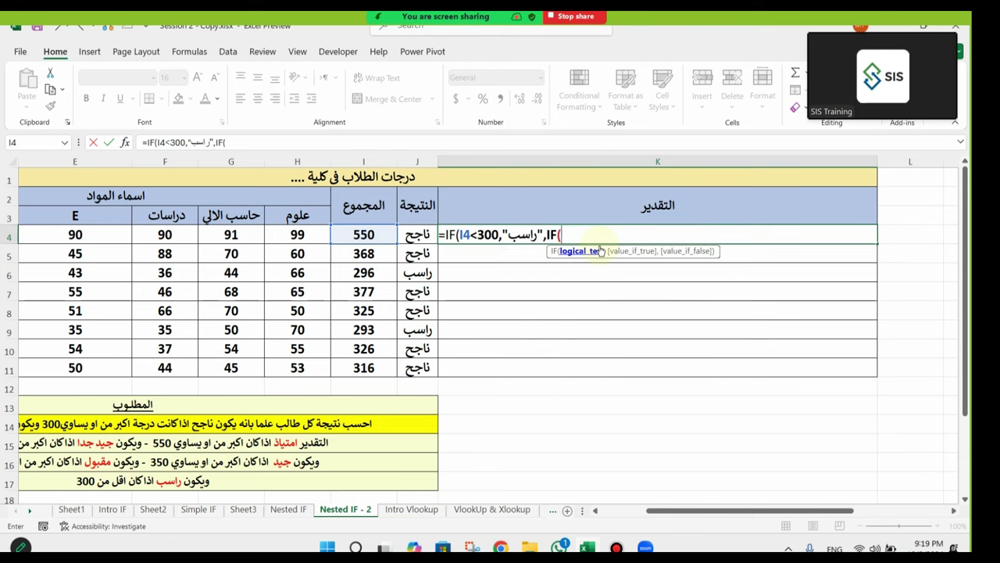
Step: Add the condition I4<350 returning "مقبول" and open another IF
left_click(365, 234)
type("<")
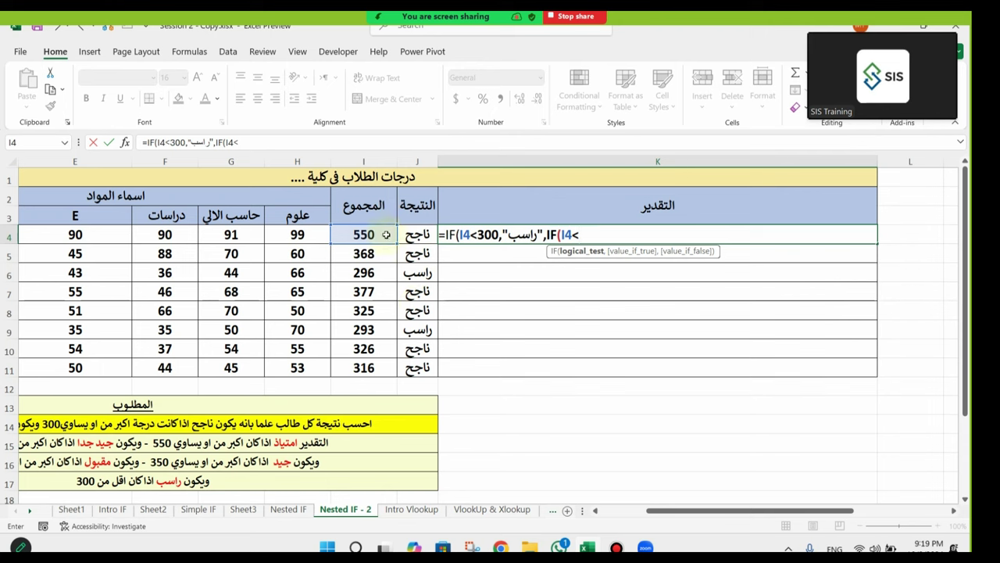
left_click(386, 235)
key("BackSpace")
key("BackSpace")
type("350,")
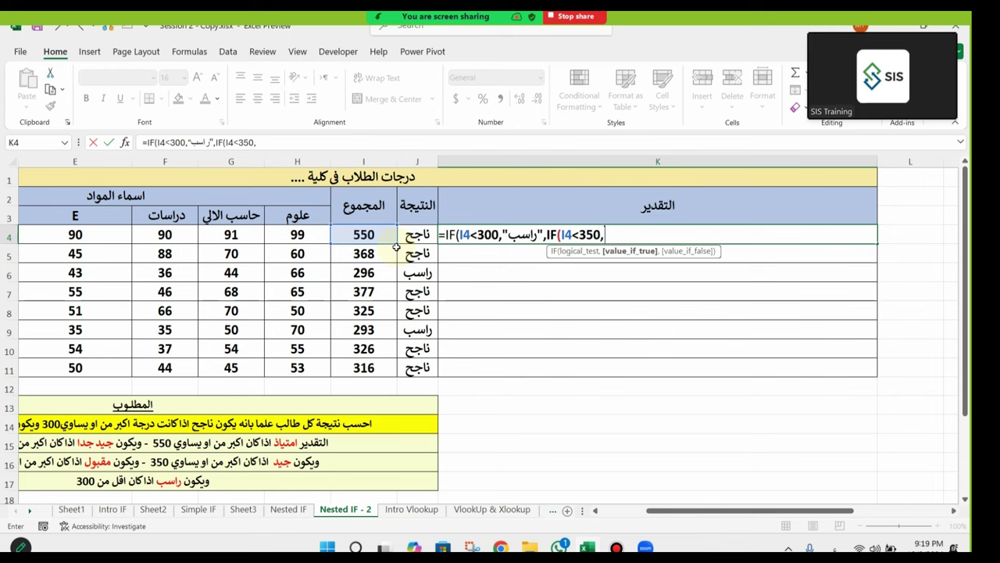
type("l")
key("BackSpace")
key("alt+shift")
type("مقب")
type("\"")
key("alt+shift")
type(",")
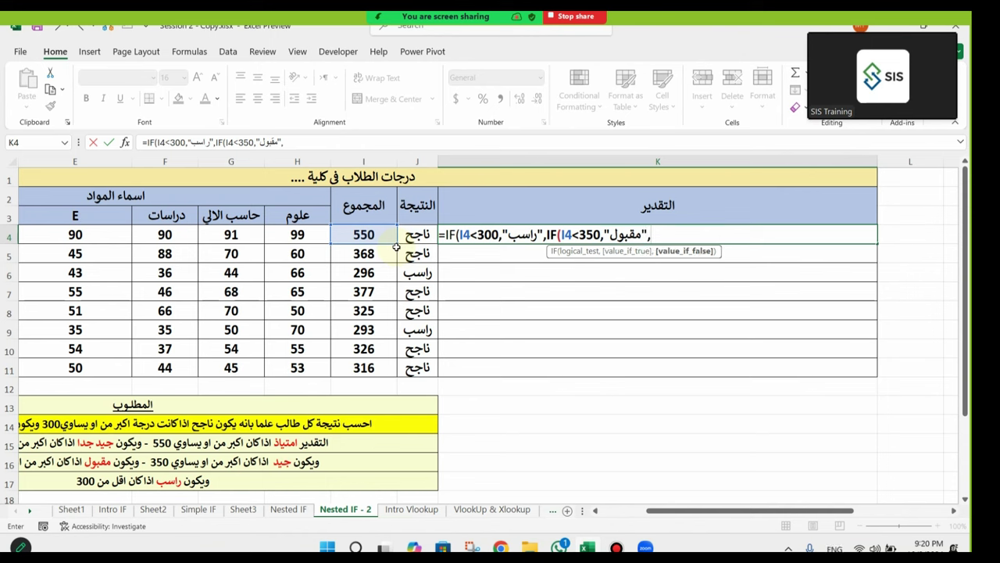
type("IF(")
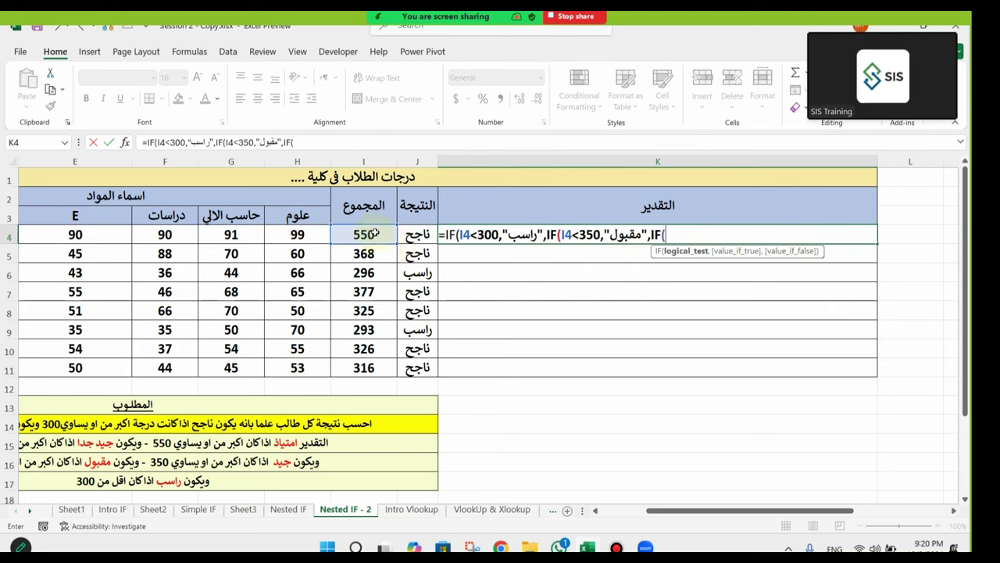
Step: Add the condition I4<450 returning "جيد" and open a fourth IF
left_click(371, 233)
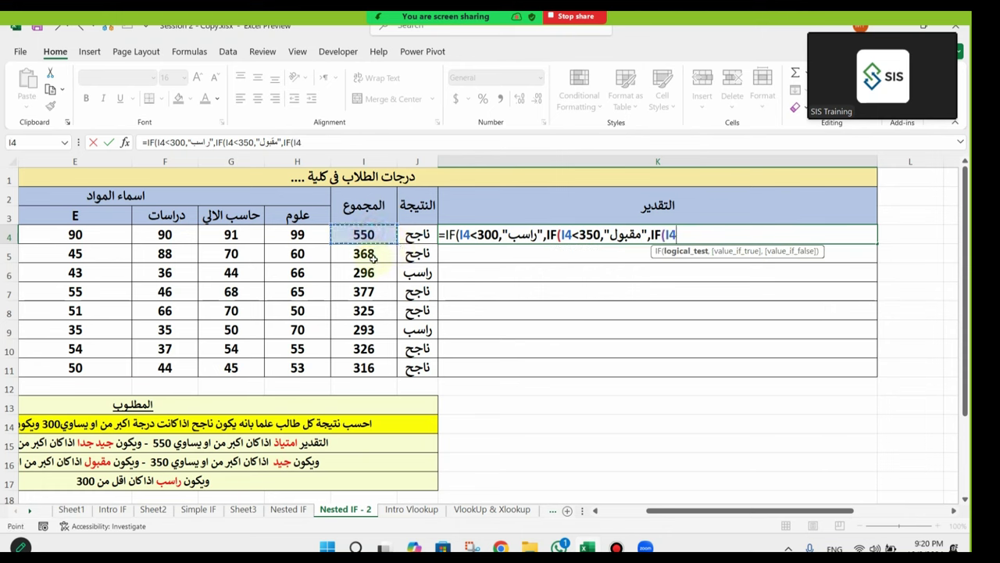
type("<")
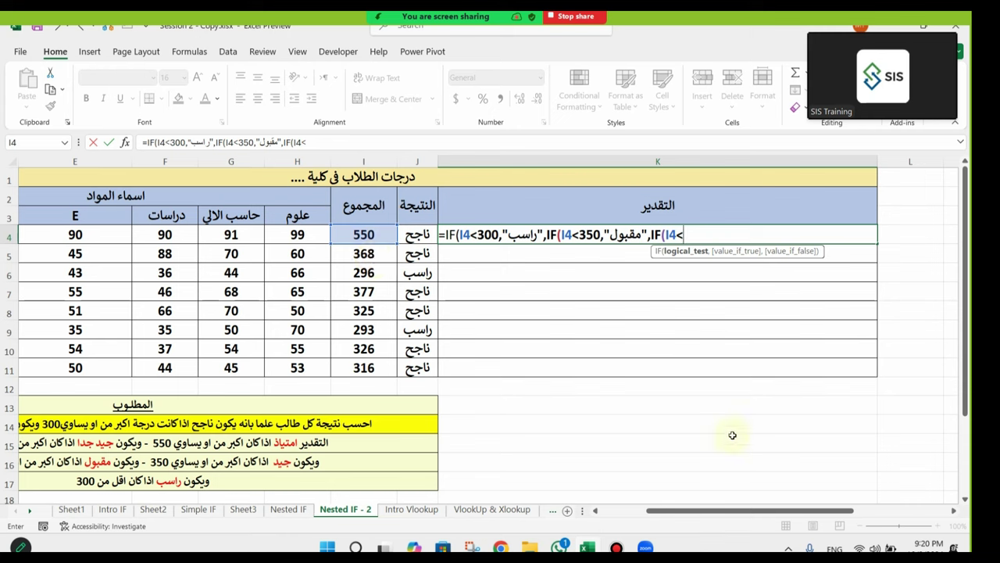
left_click_drag(735, 512, 702, 517)
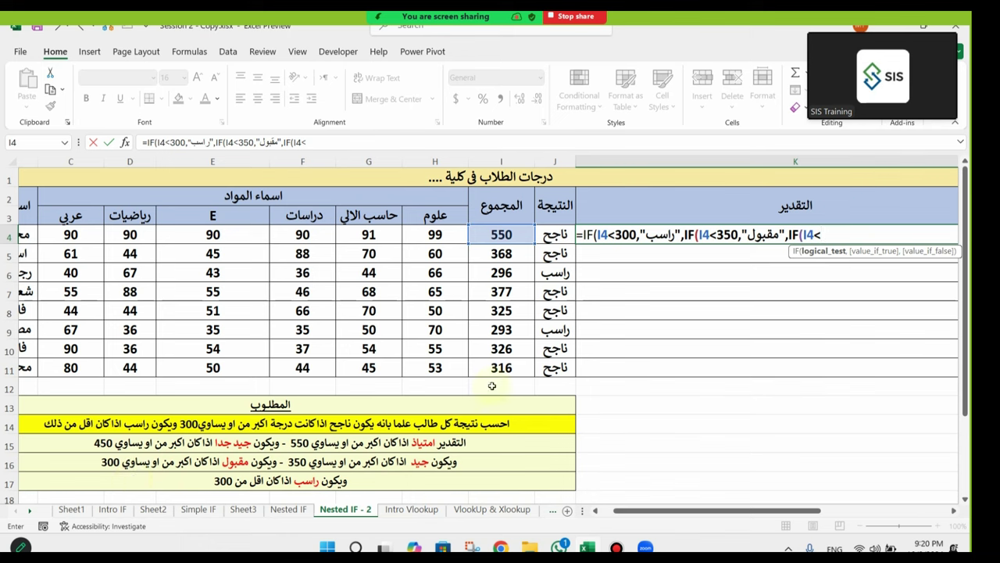
type("450,")
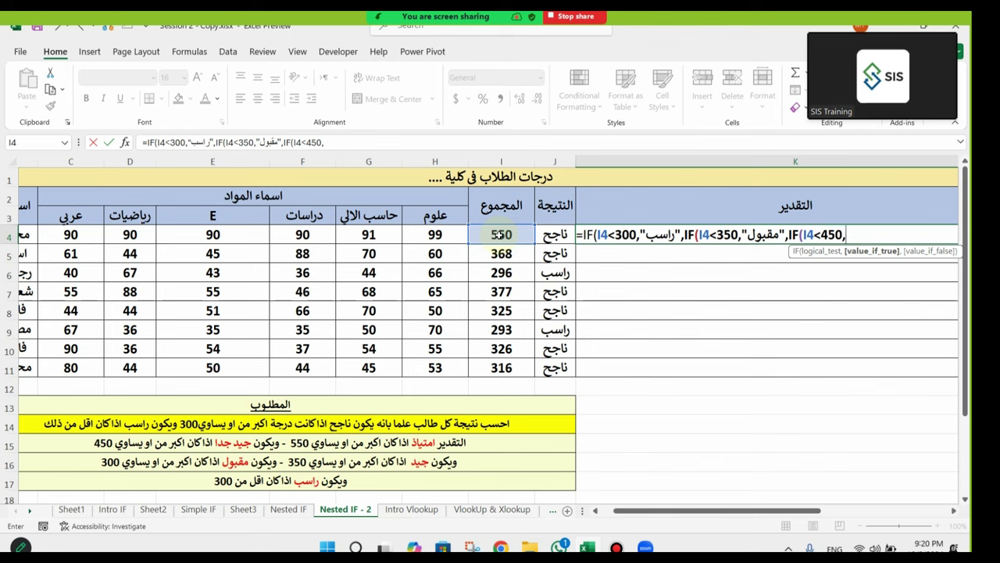
type("\"جيد\"")
key("alt+shift")
type(",")
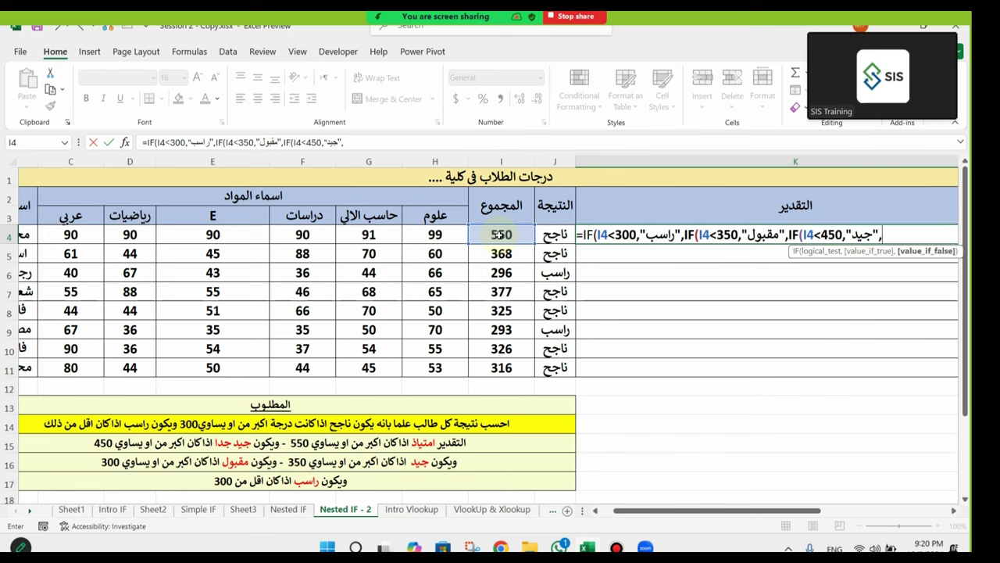
type("IF(")
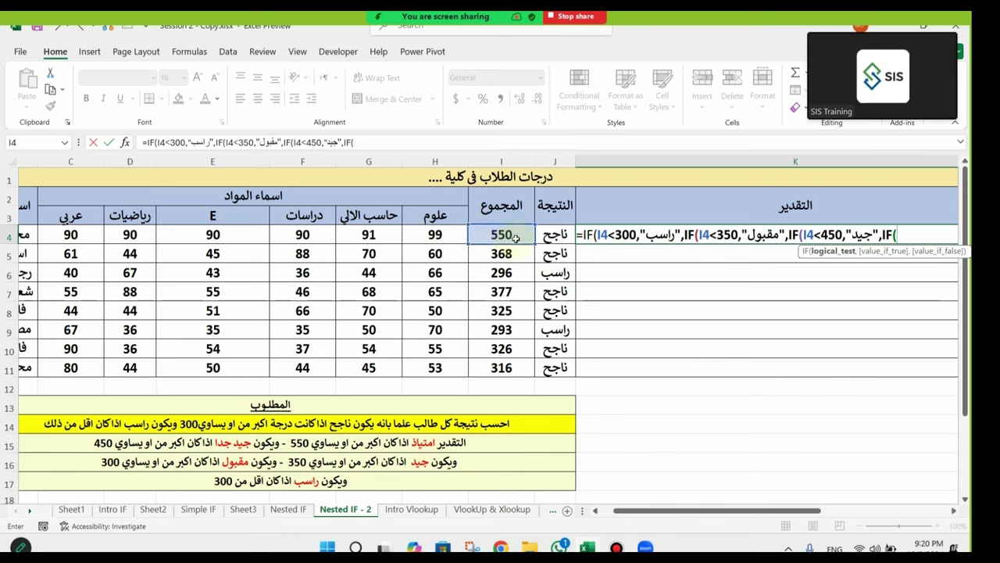
Step: Add the condition I4<550 returning "جيد جدا" to K4's formula
left_click(505, 235)
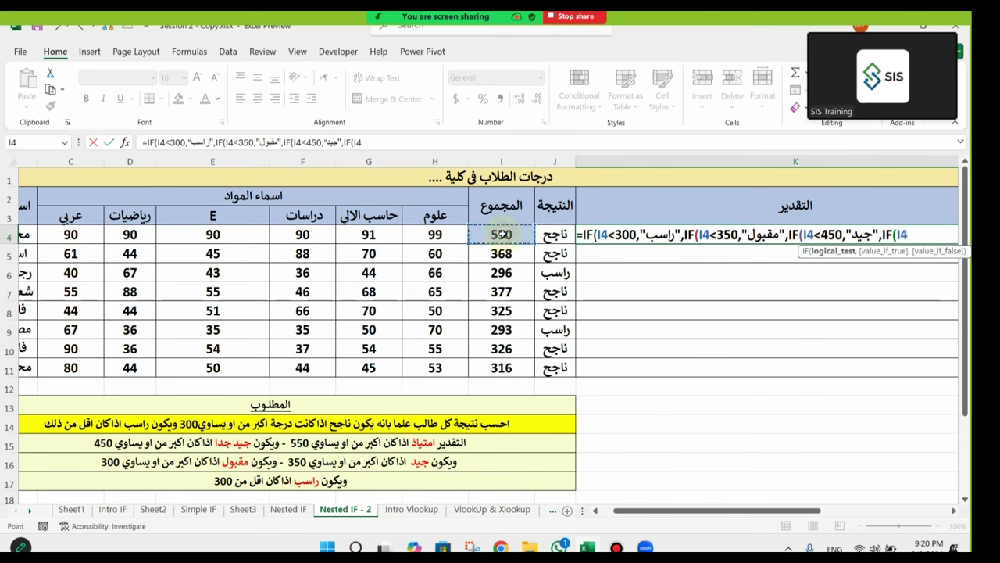
type("<550,")
left_click_drag(767, 513, 839, 516)
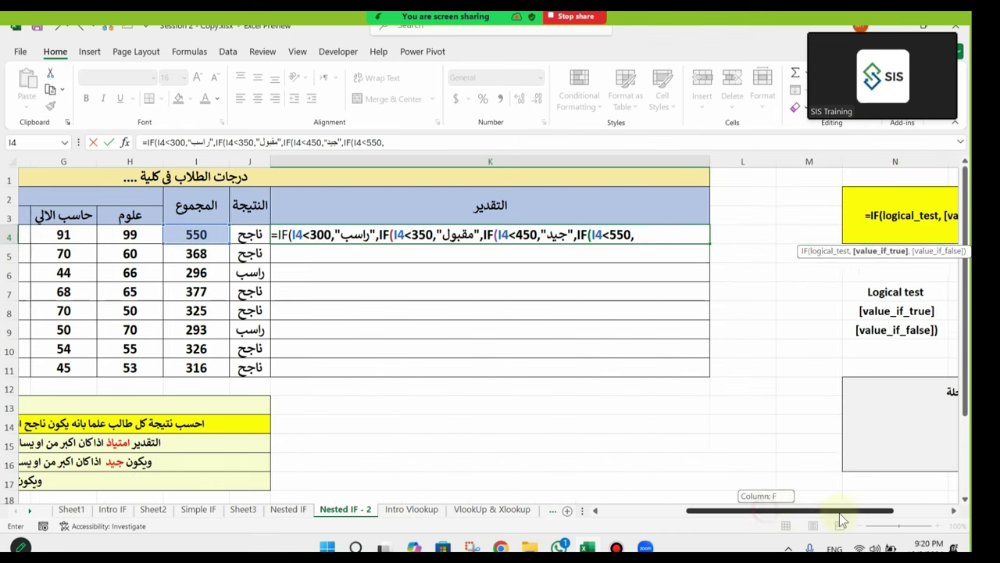
type("\"[d]")
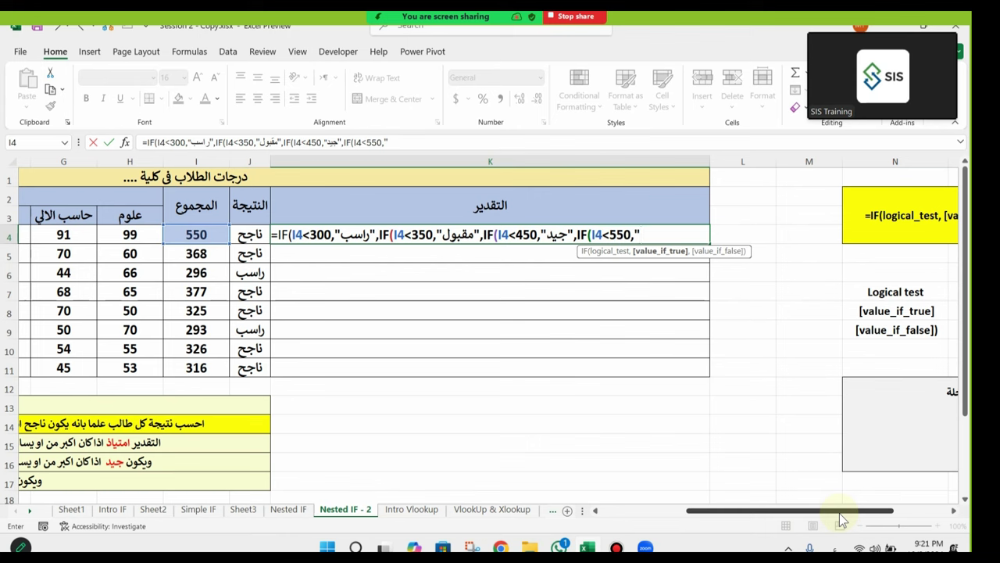
key("BackSpace")
key("BackSpace")
key("BackSpace")
key("alt+shift")
type("جيد")
type(" جدا\"")
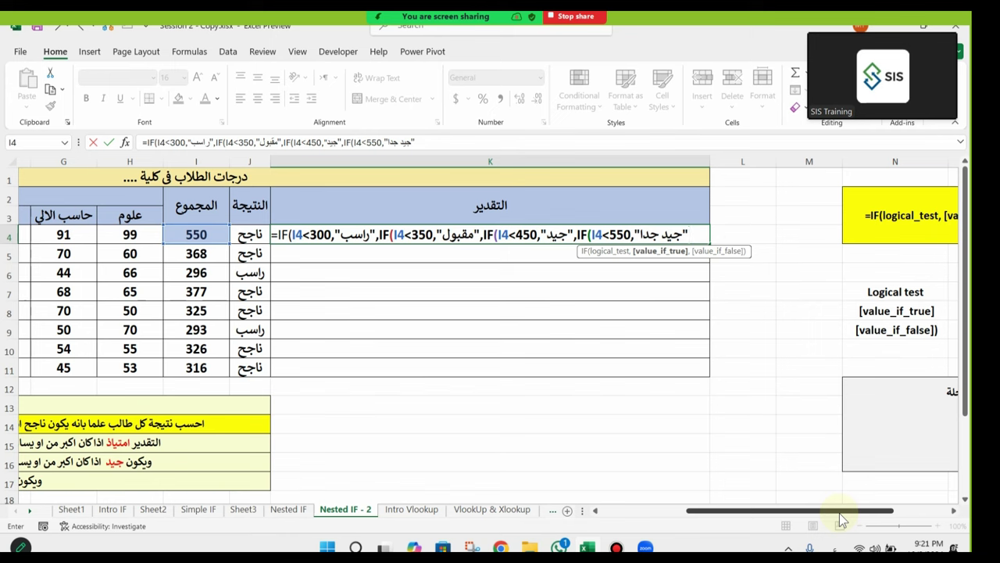
key("alt+shift")
type(",")
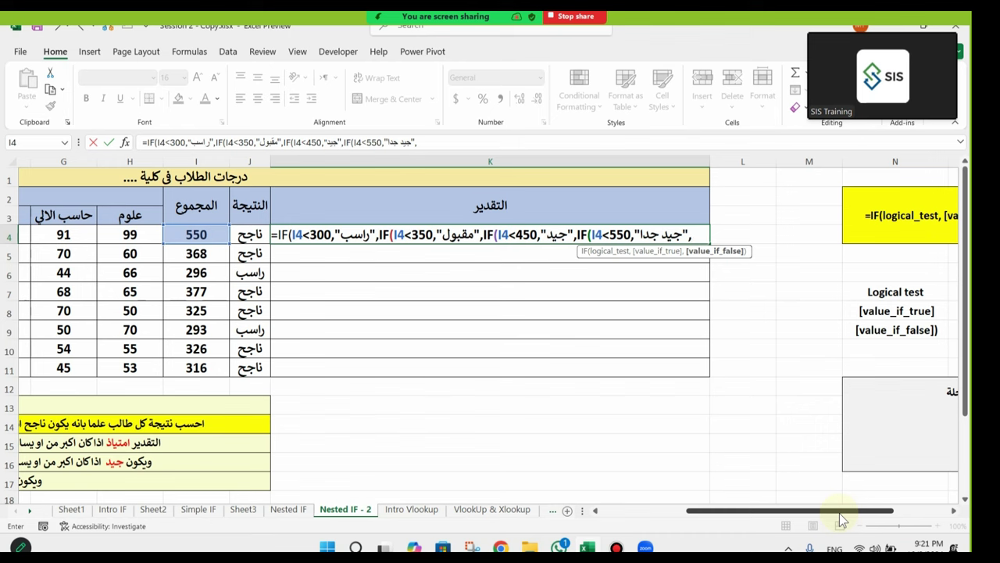
Step: Make "امتياذ" the final grade, close all parentheses and enter the formula
type("\"")
key("alt+shift")
type("امتياذ")
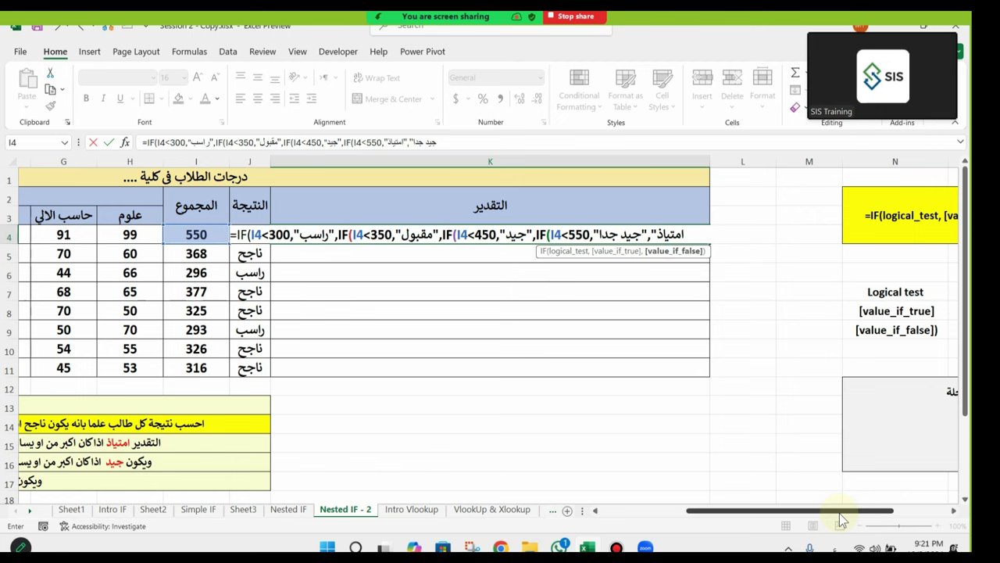
key("alt+shift")
type("\"")
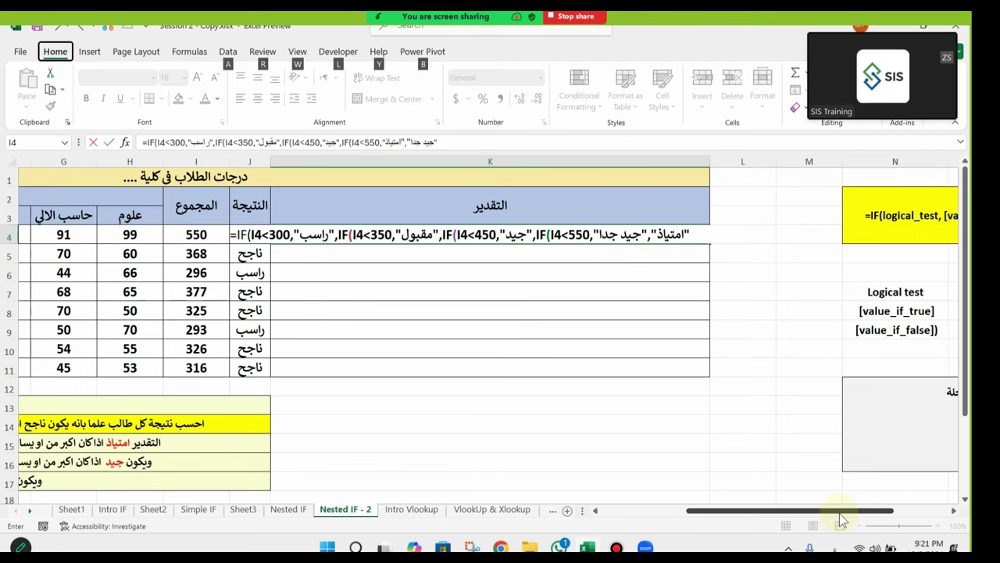
type(")")
key("BackSpace")
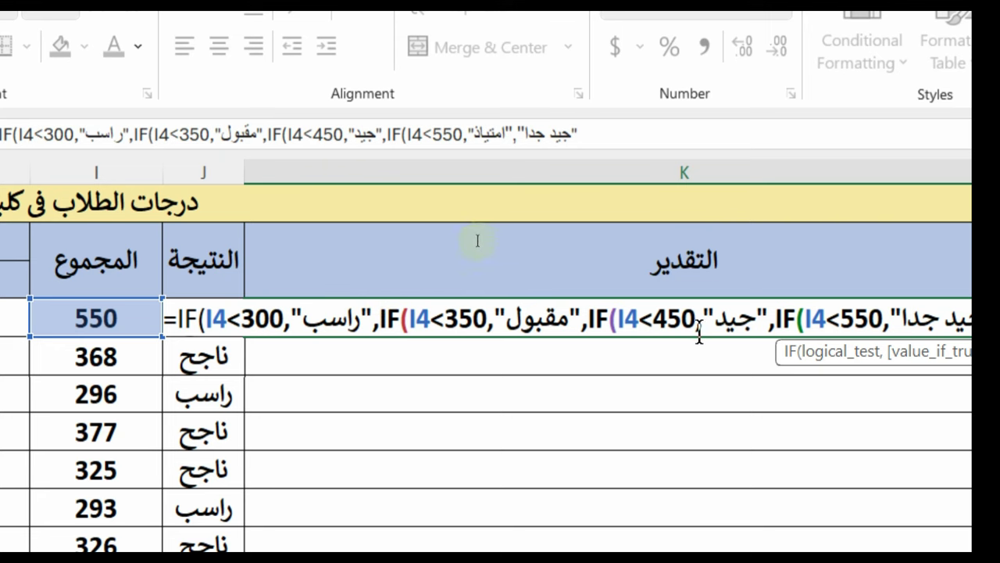
key("ctrl+Left")
key("ctrl+Left")
key("ctrl+Left")
key("ctrl+Left")
key("ctrl+Left")
key("ctrl+Left")
key("ctrl+Left")
key("ctrl+Left")
key("ctrl+Right")
key("ctrl+Right")
key("ctrl+Right")
key("ctrl+Right")
key("ctrl+Right")
key("ctrl+Right")
key("ctrl+Right")
key("ctrl+Right")
key("ctrl+Right")
key("ctrl+Right")
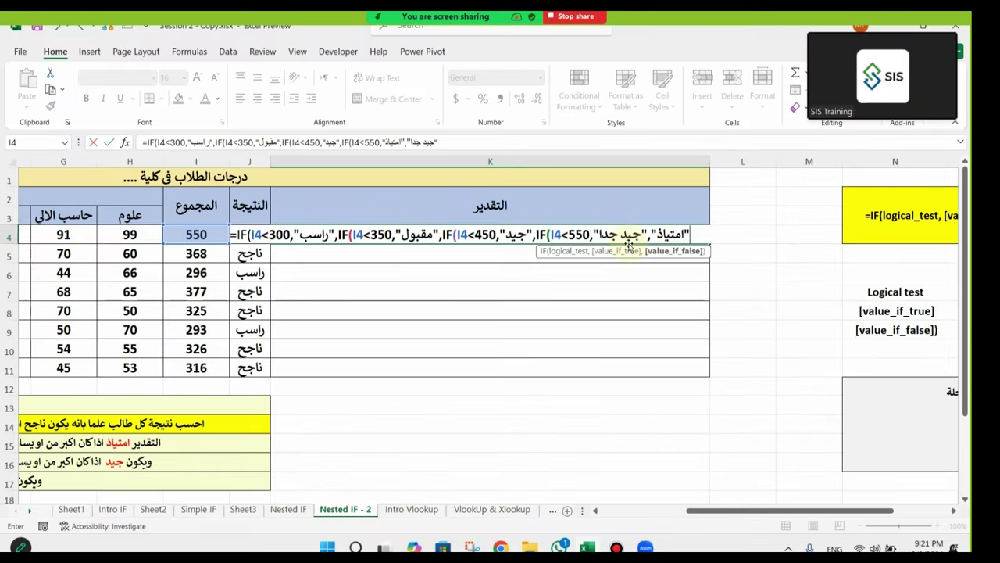
type("))))")
key("Return")
Step: Fill the grade formula from K4 down to K11 and narrow column K
left_click(660, 234)
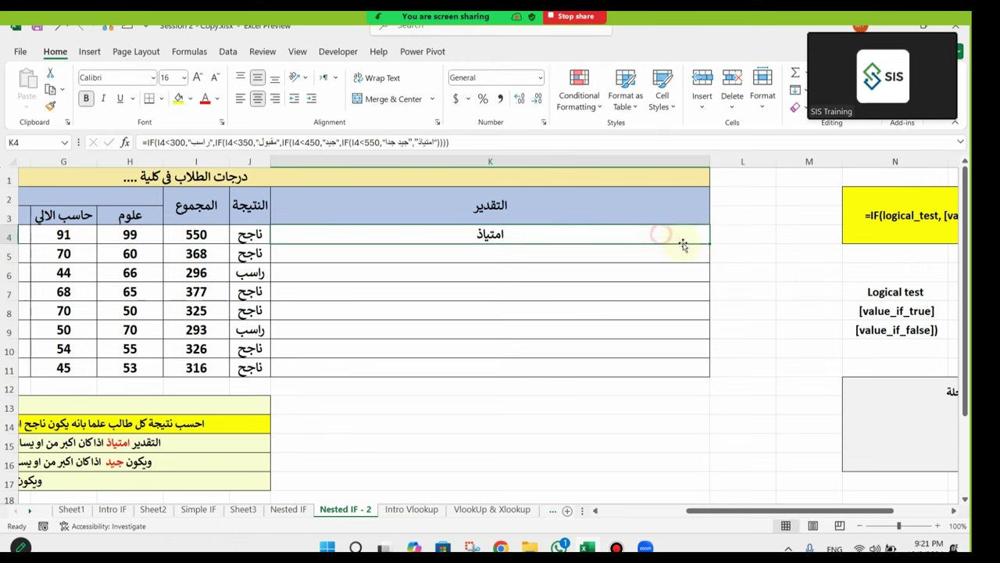
left_click_drag(708, 243, 701, 364)
left_click_drag(709, 161, 462, 283)
scroll(462, 284, "left", 6)
left_click(665, 347)
Step: Review row 8's total and the grading rules and labels below the table
left_click_drag(665, 313, 626, 315)
left_click(480, 311)
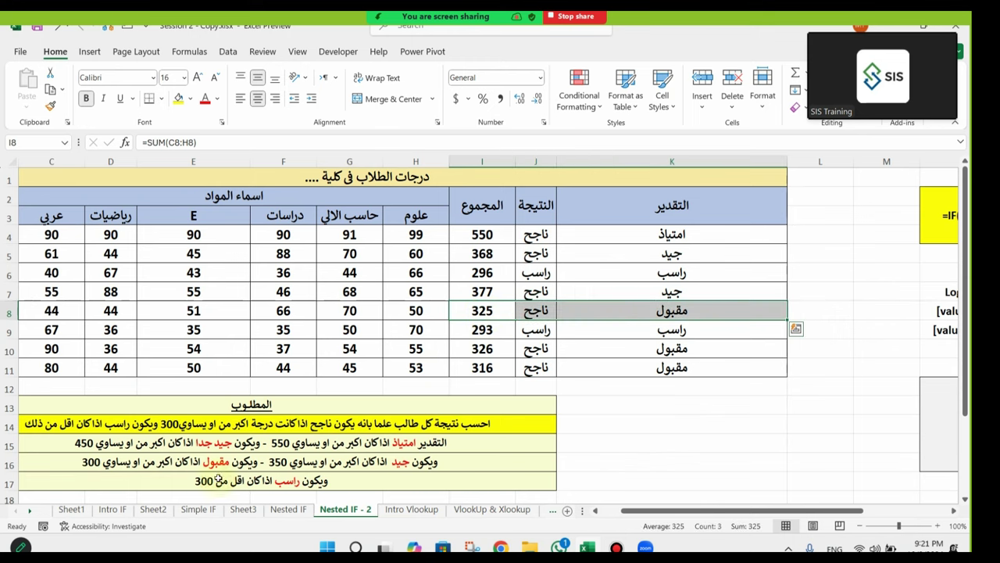
left_click(102, 468)
scroll(106, 464, "down", 2)
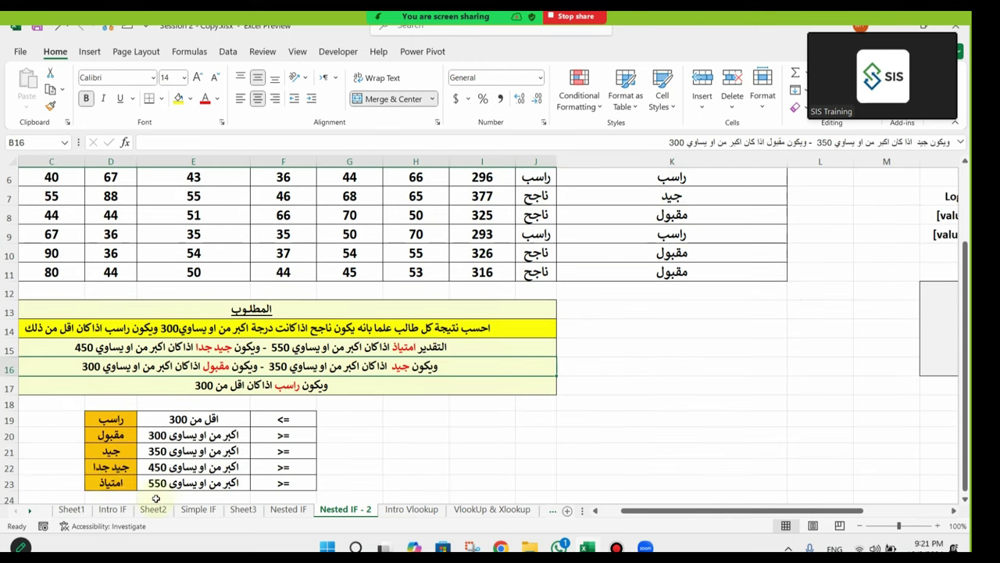
left_click(109, 451)
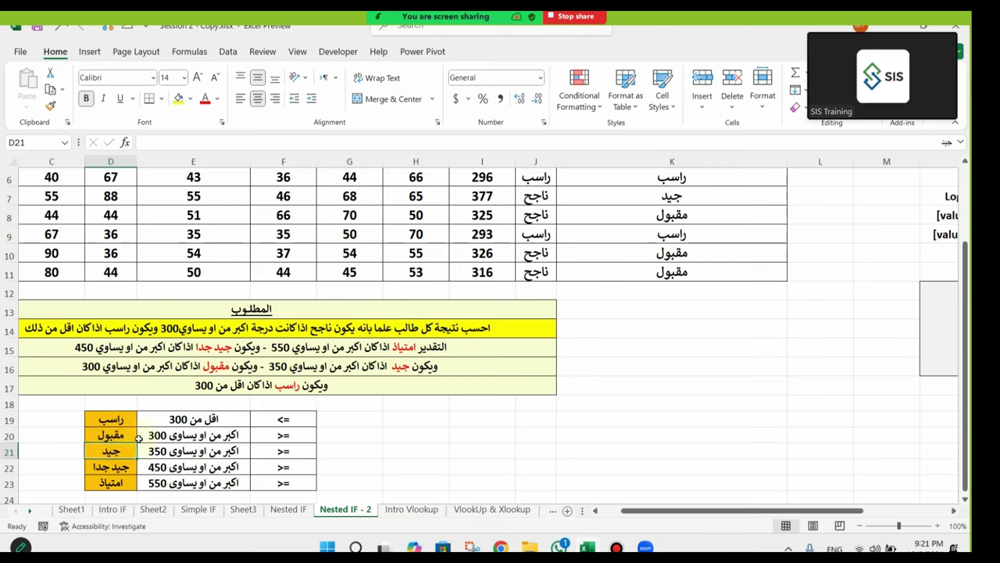
scroll(579, 274, "up", 2)
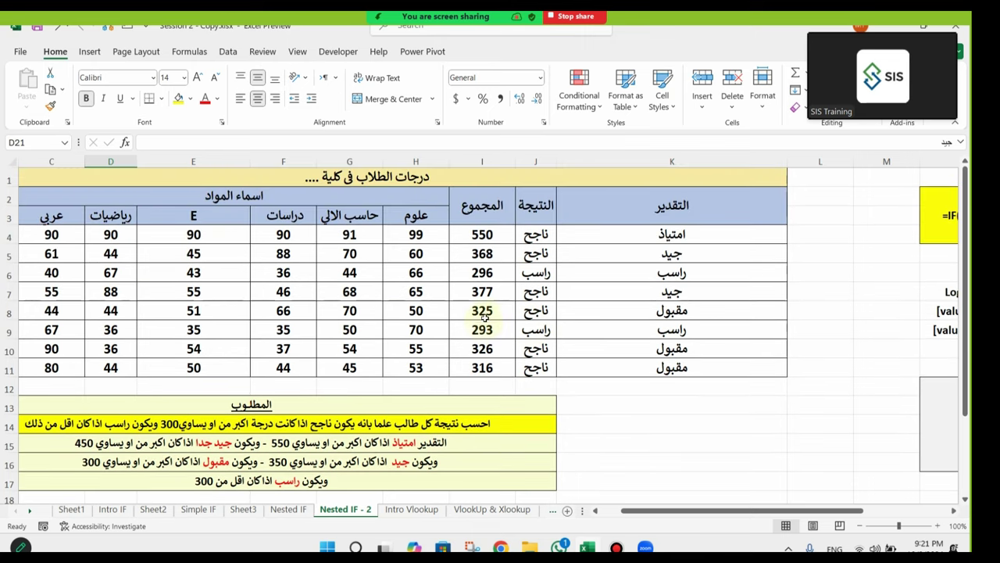
Step: Shade row 8's total, result and grade cells (I8:K8) yellow
left_click_drag(485, 312, 607, 307)
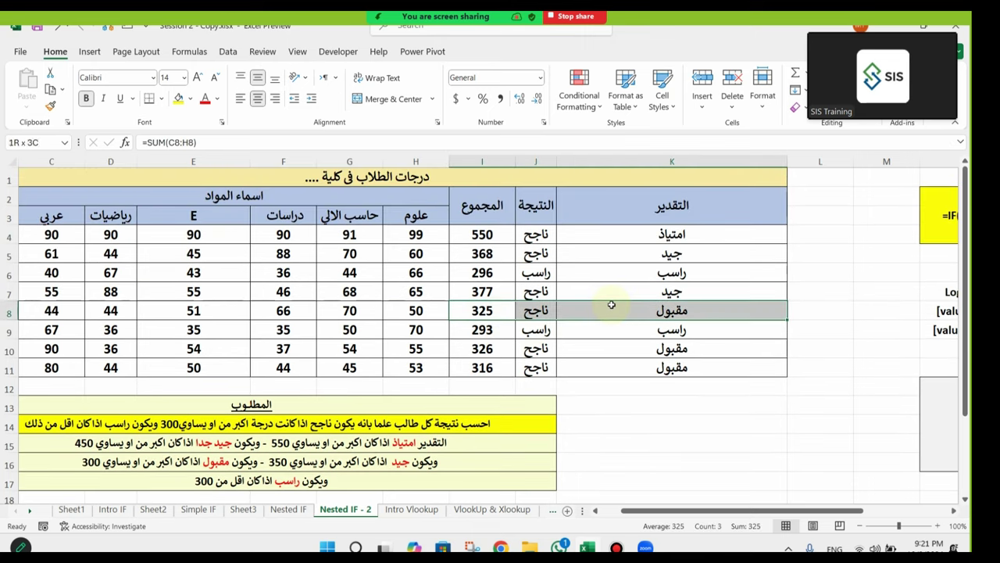
left_click(179, 100)
left_click(660, 389)
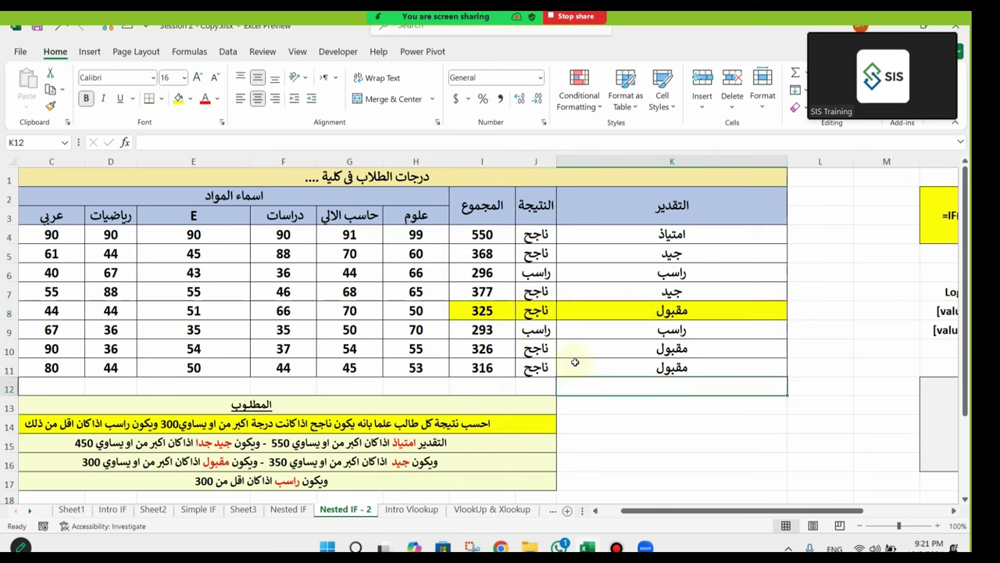
scroll(551, 347, "down", 2)
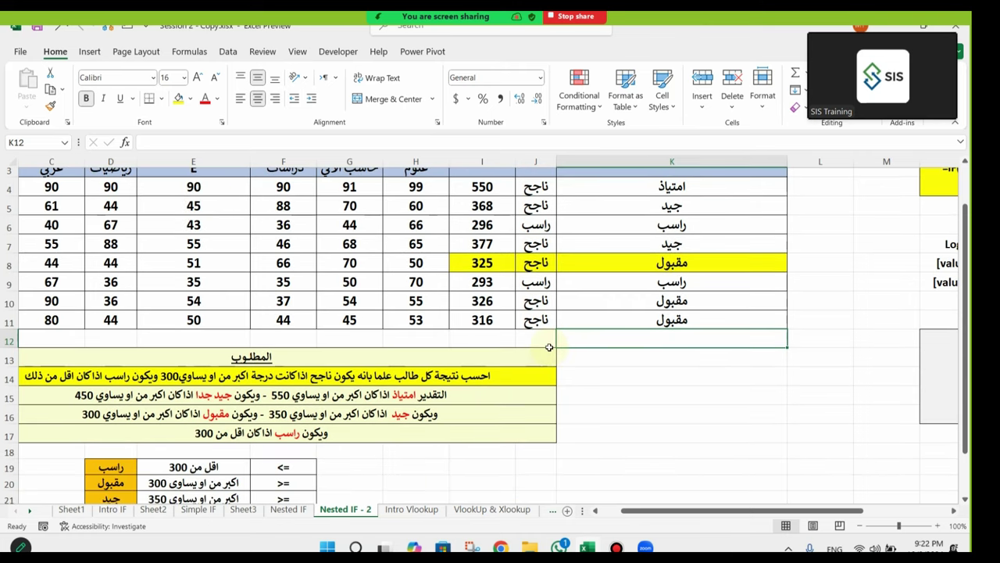
scroll(549, 347, "up", 1)
scroll(551, 278, "down", 3)
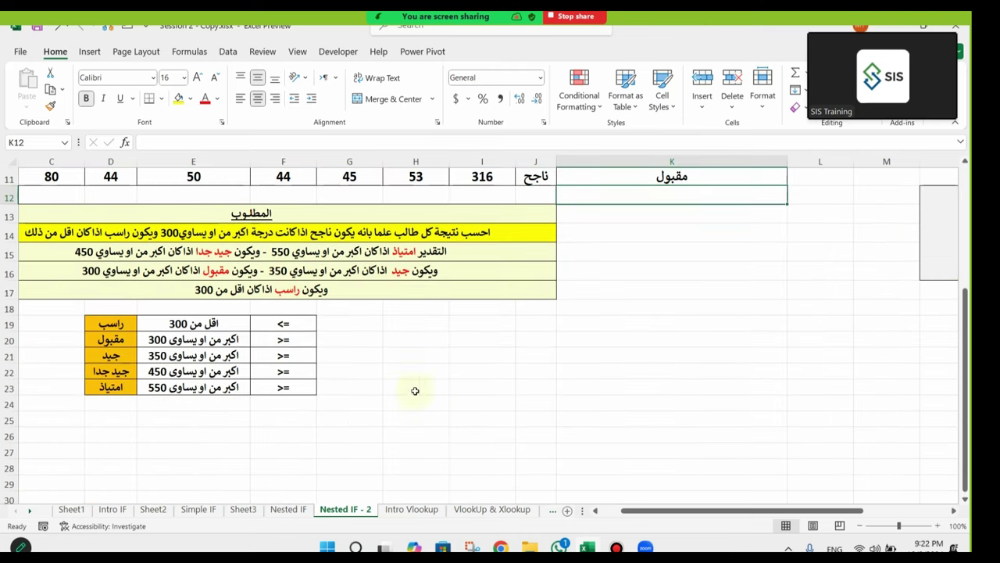
scroll(591, 225, "up", 3)
left_click(669, 229)
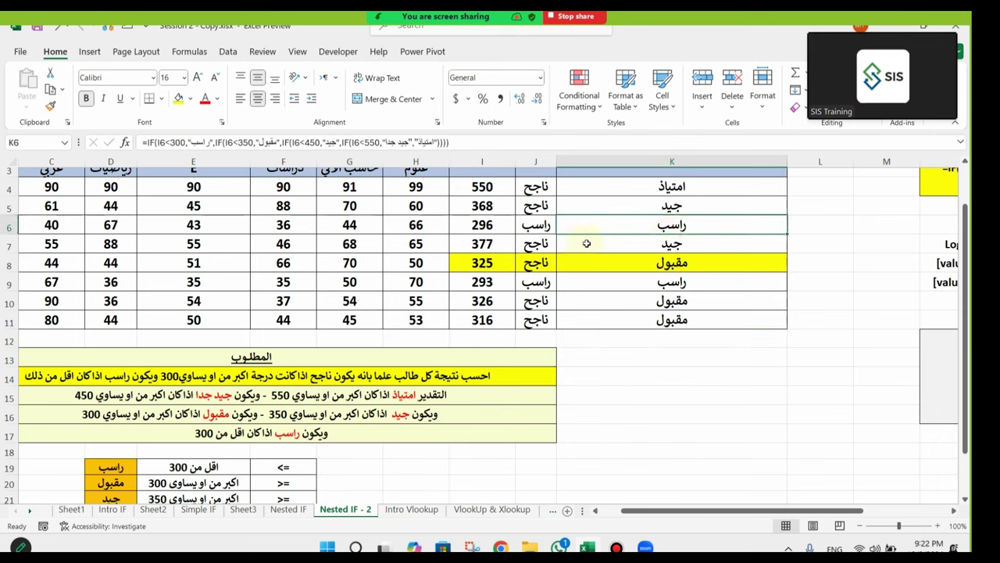
left_click(498, 263)
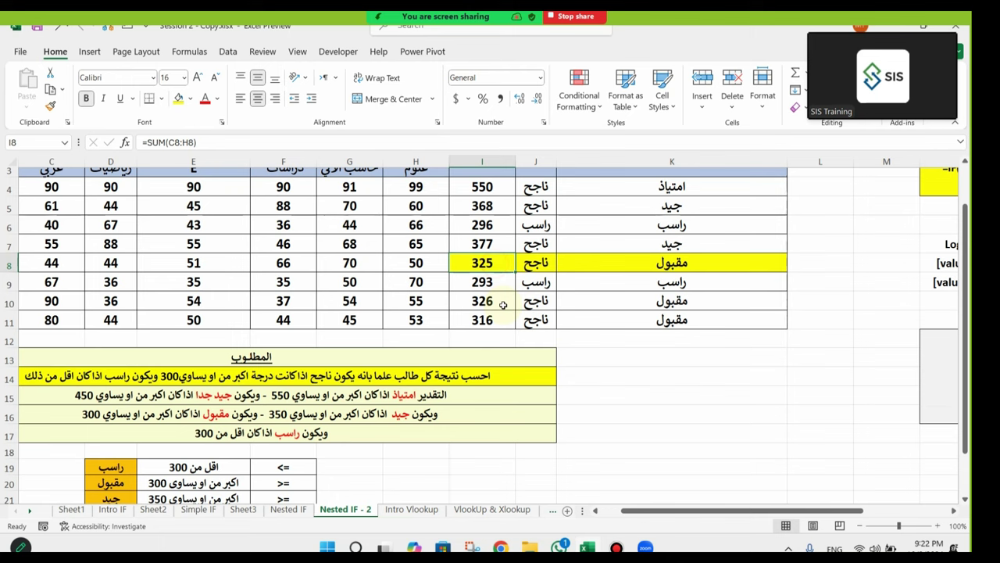
key("Up")
key("Up")
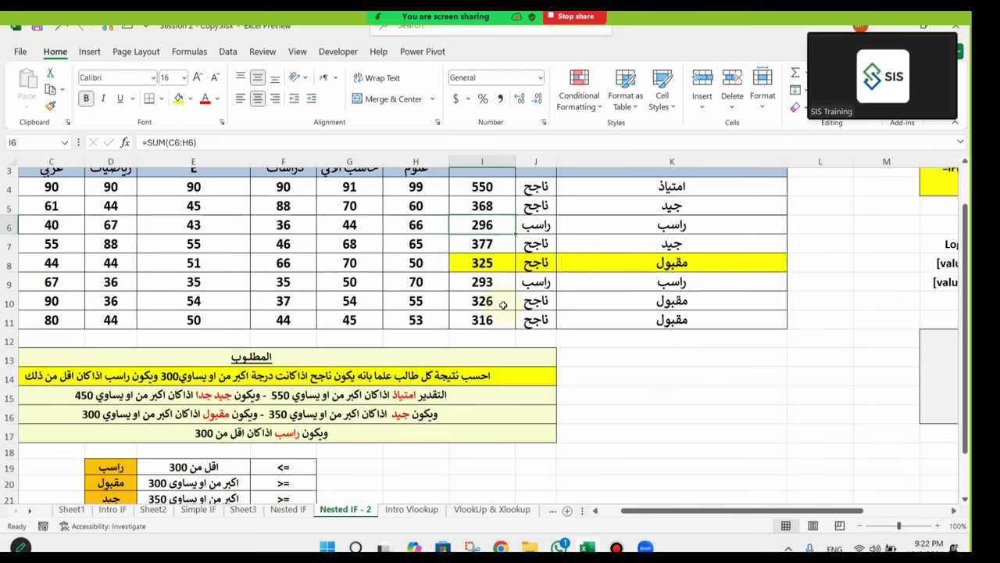
type("300")
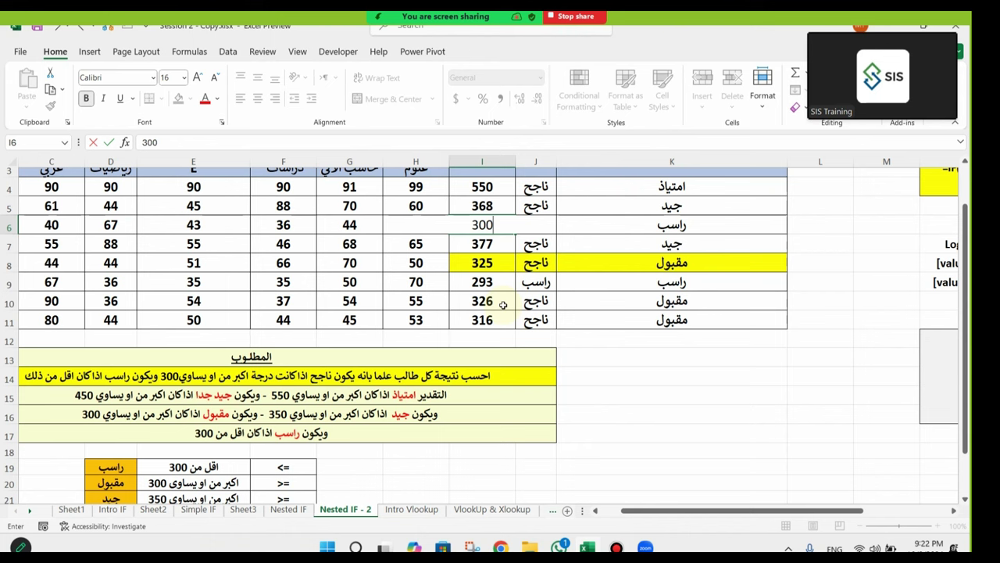
key("Return")
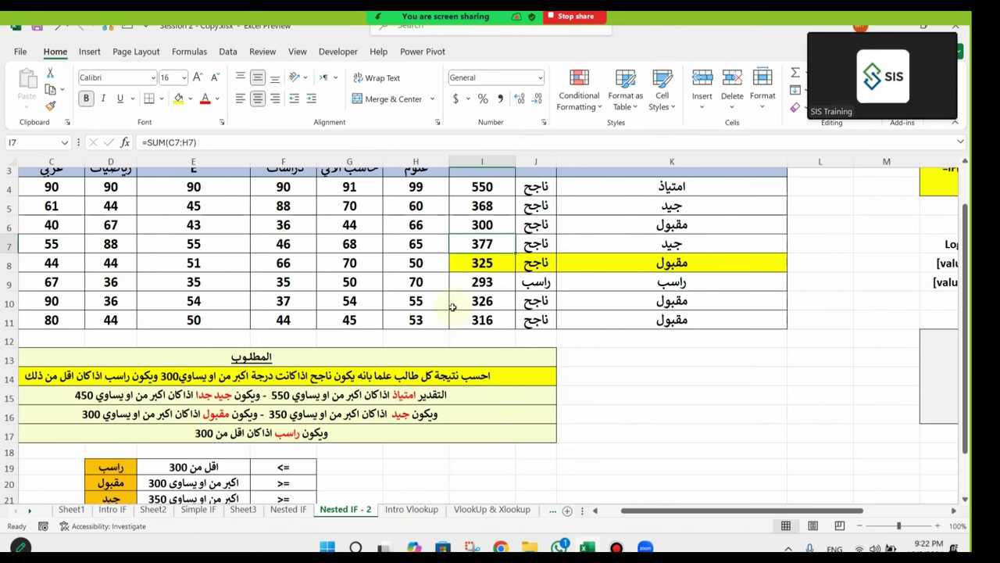
left_click(483, 227)
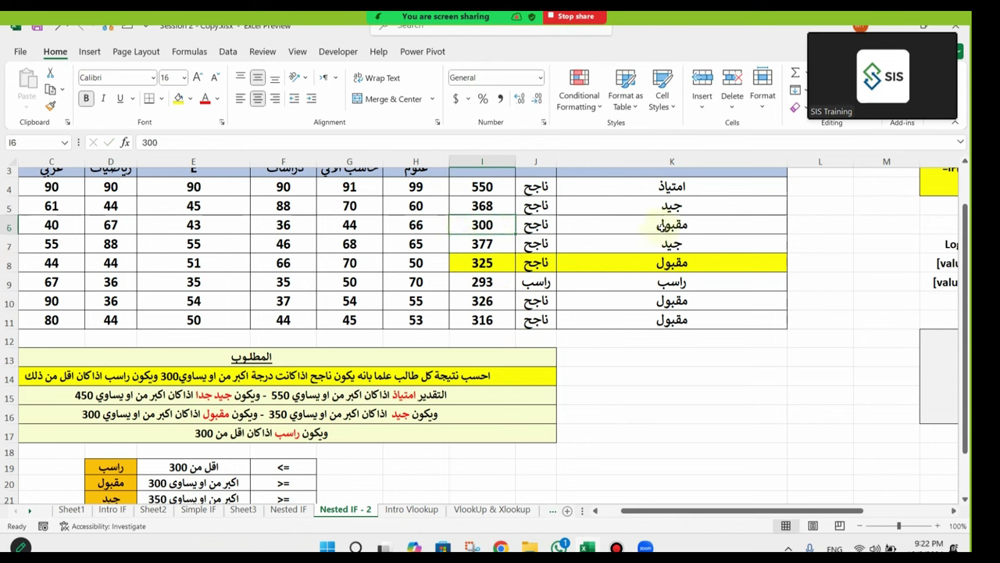
key("ctrl+z")
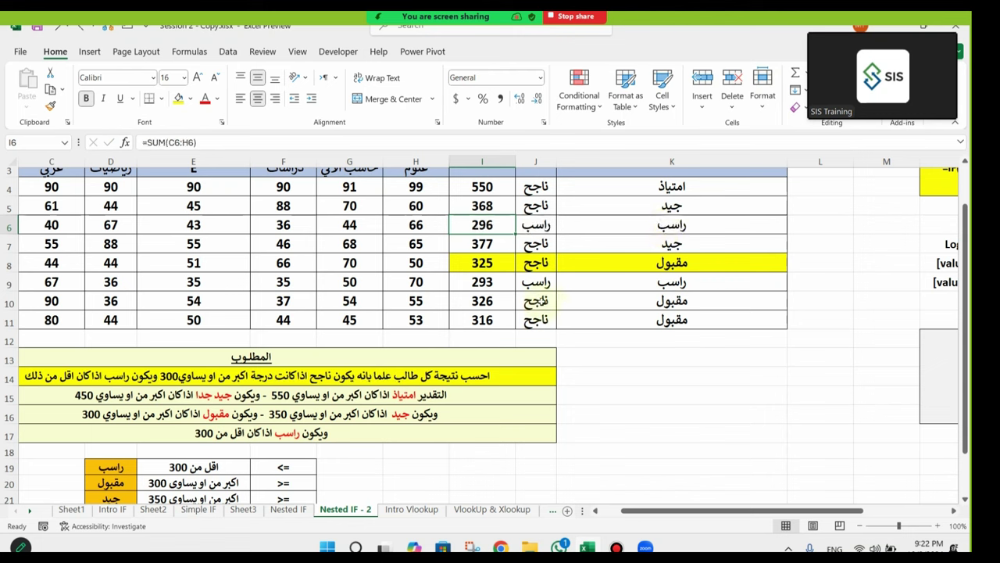
Step: Test I4 with a total of 1000, see K4 grade امتياذ, then undo back to 550
left_click(539, 301)
left_click(694, 186)
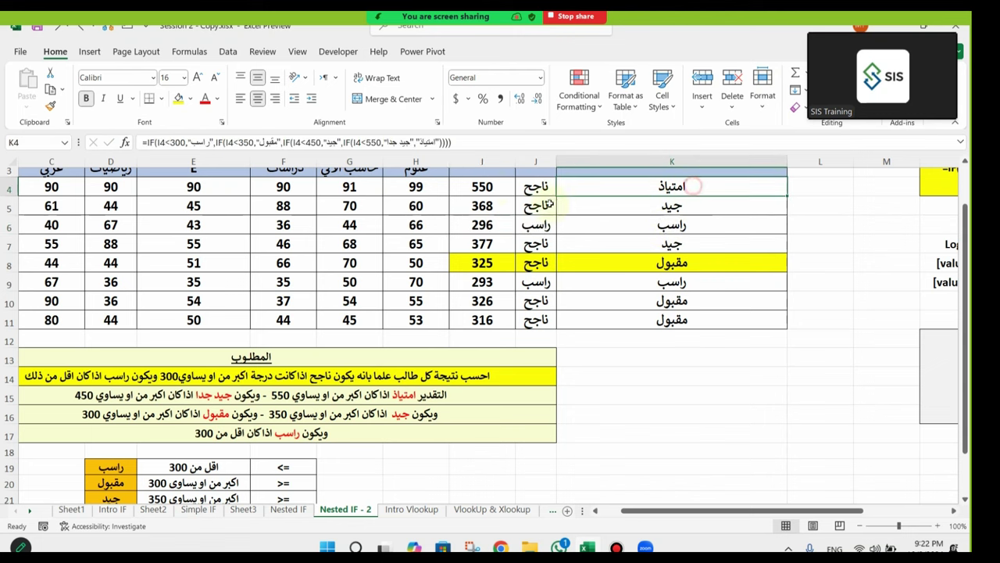
left_click(489, 186)
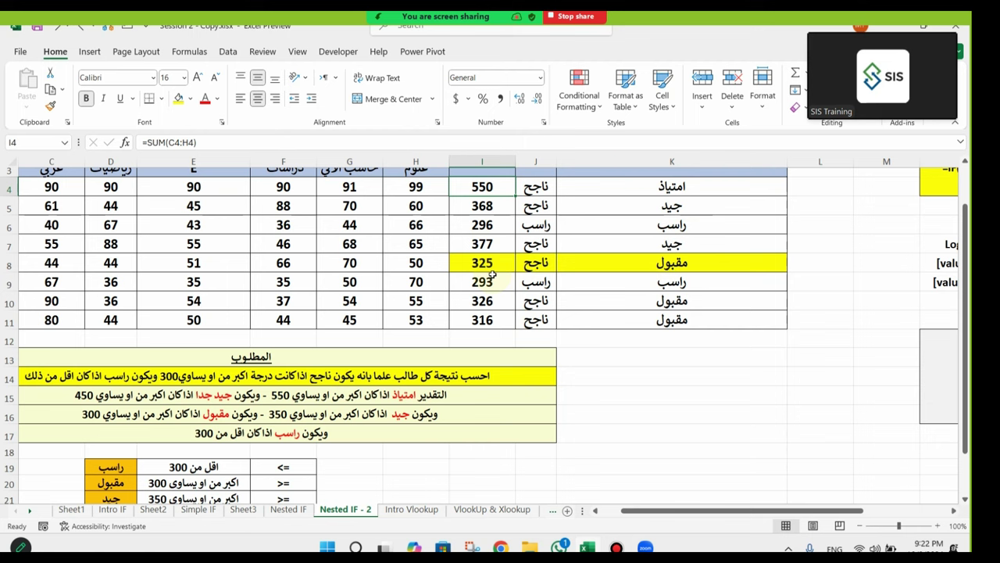
type("1000")
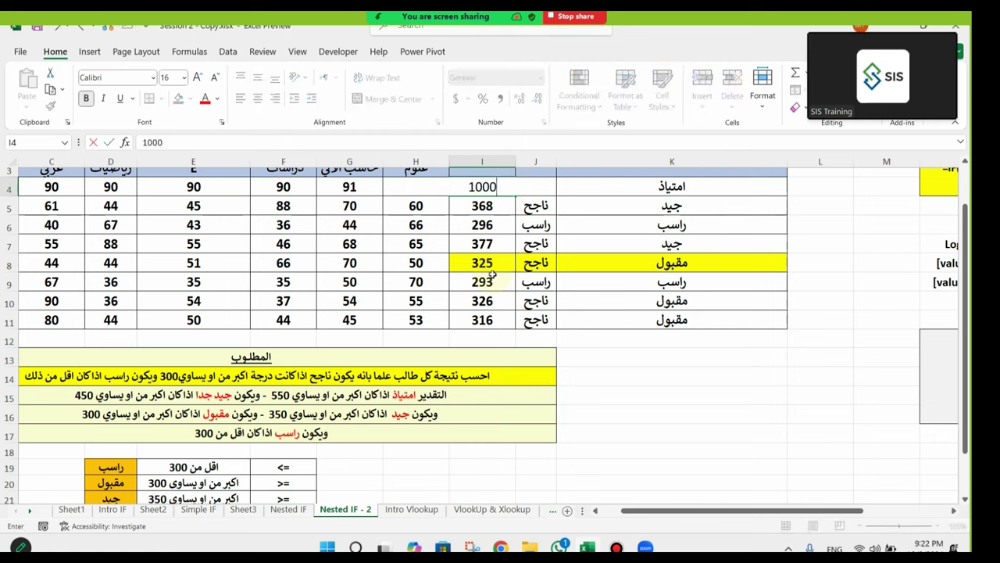
key("Return")
left_click(678, 188)
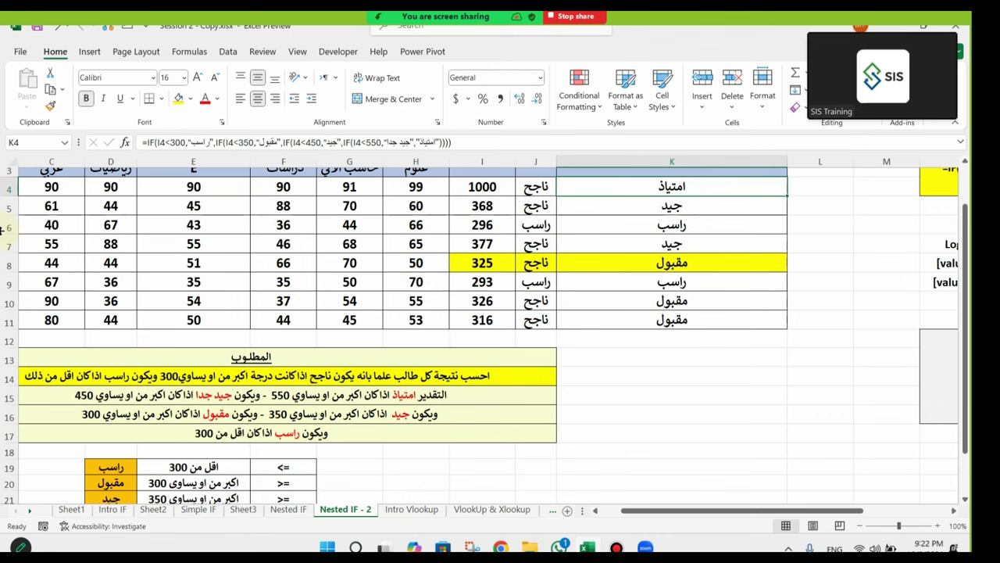
key("ctrl+z")
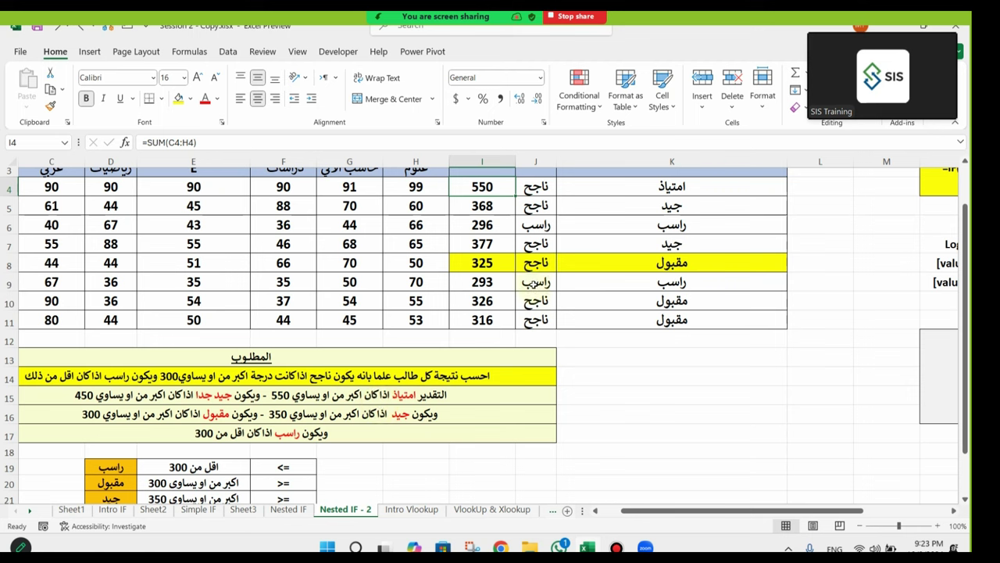
left_click(486, 224)
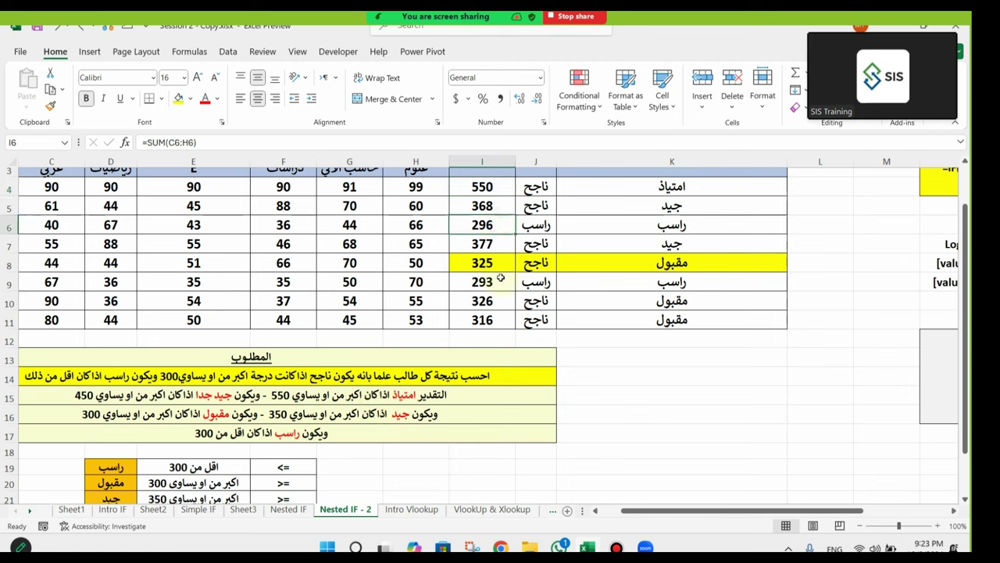
type("460")
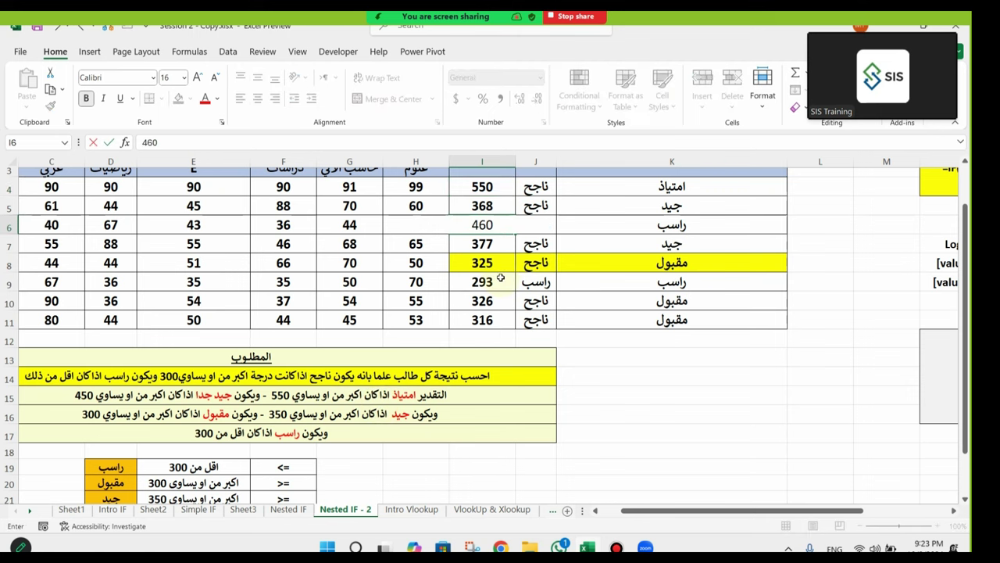
key("Return")
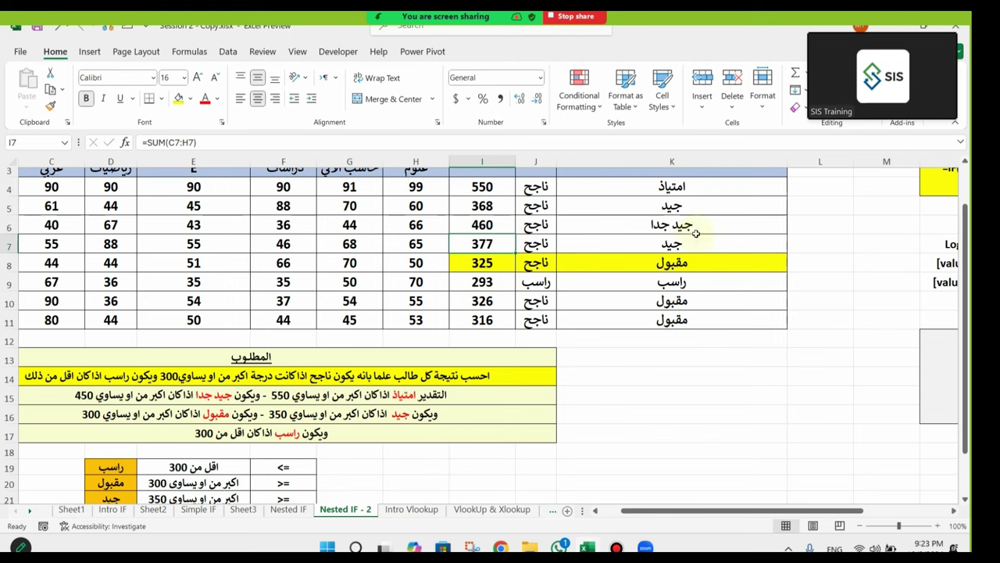
left_click(695, 229)
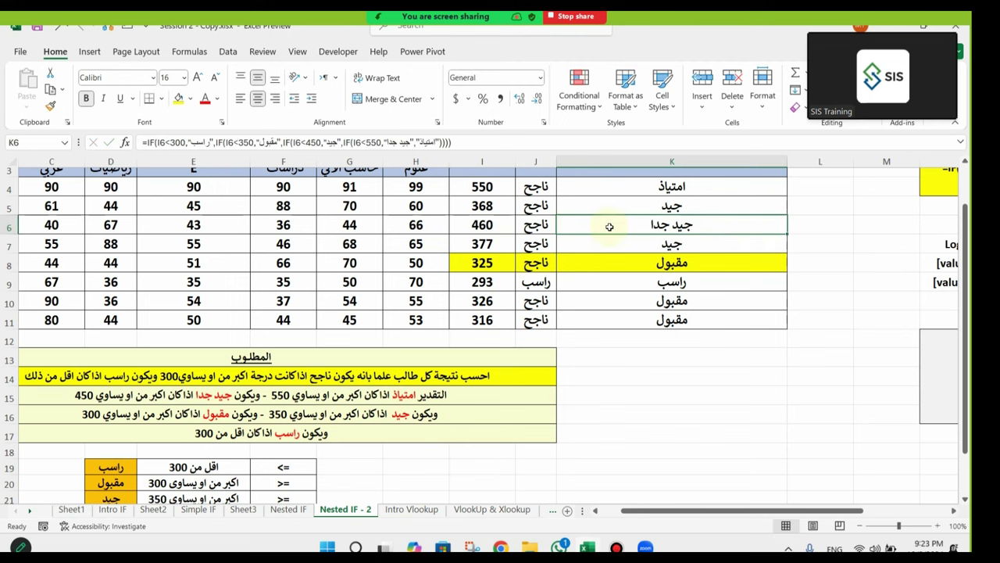
key("ctrl+z")
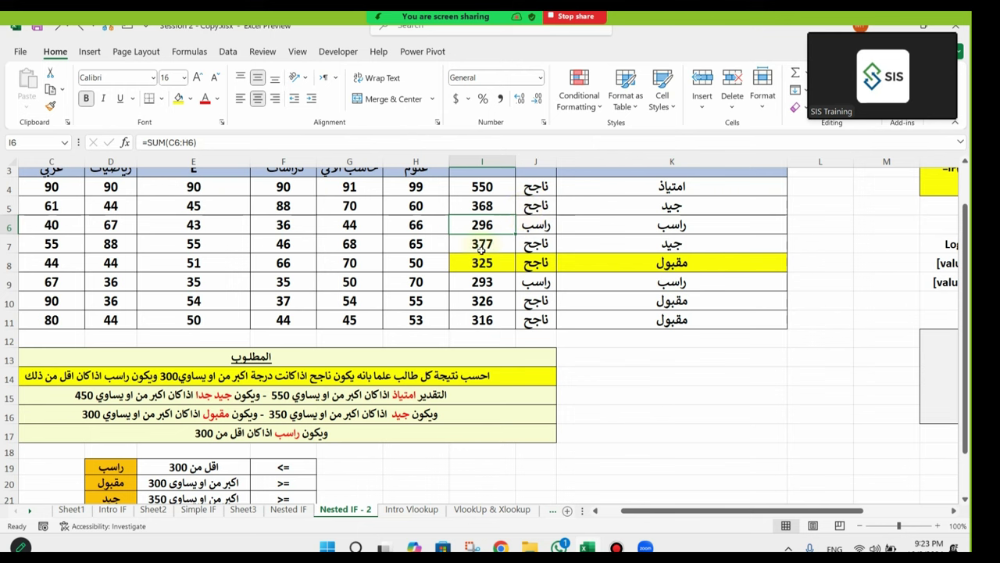
type("430")
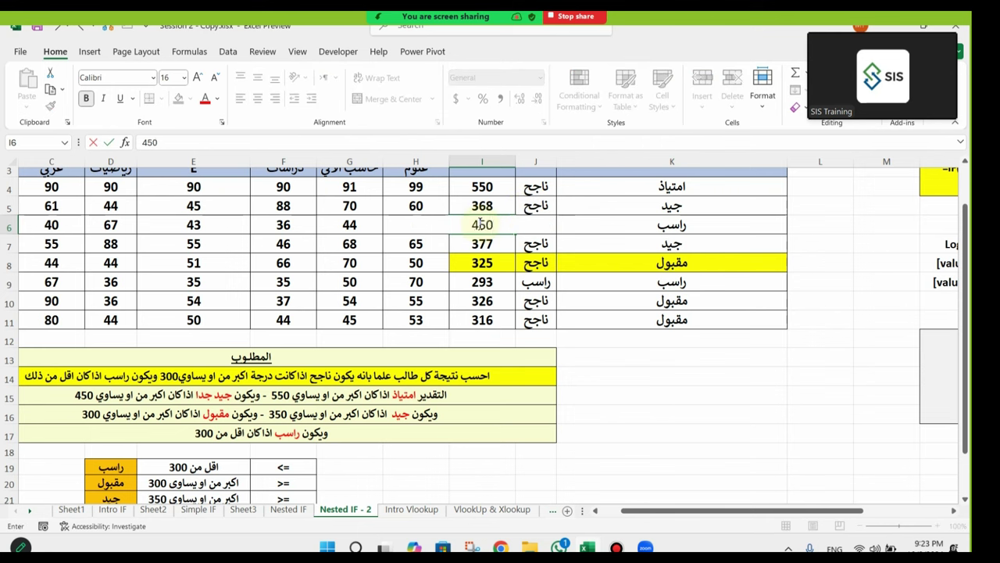
key("Return")
left_click(573, 226)
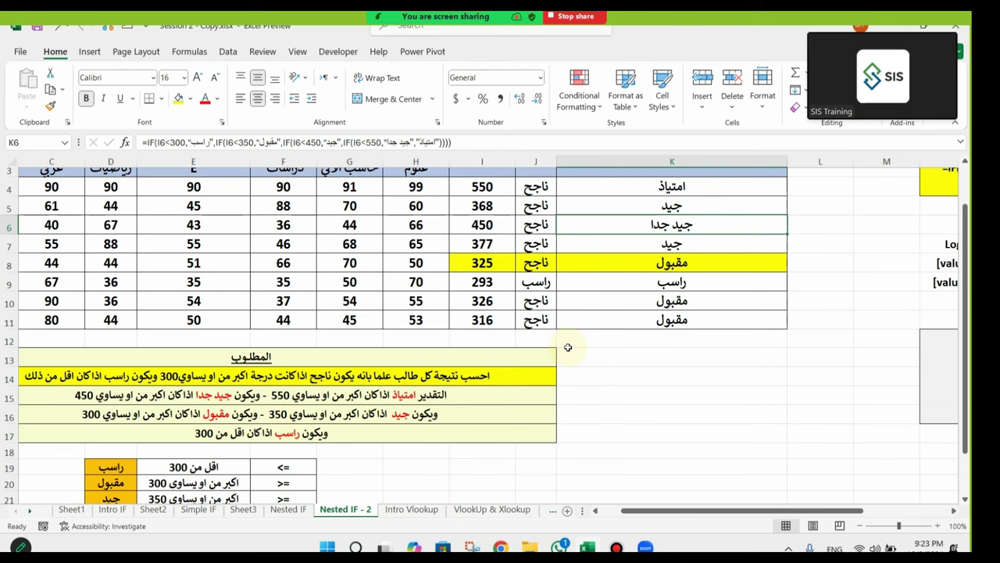
key("ctrl+z")
left_click(609, 253)
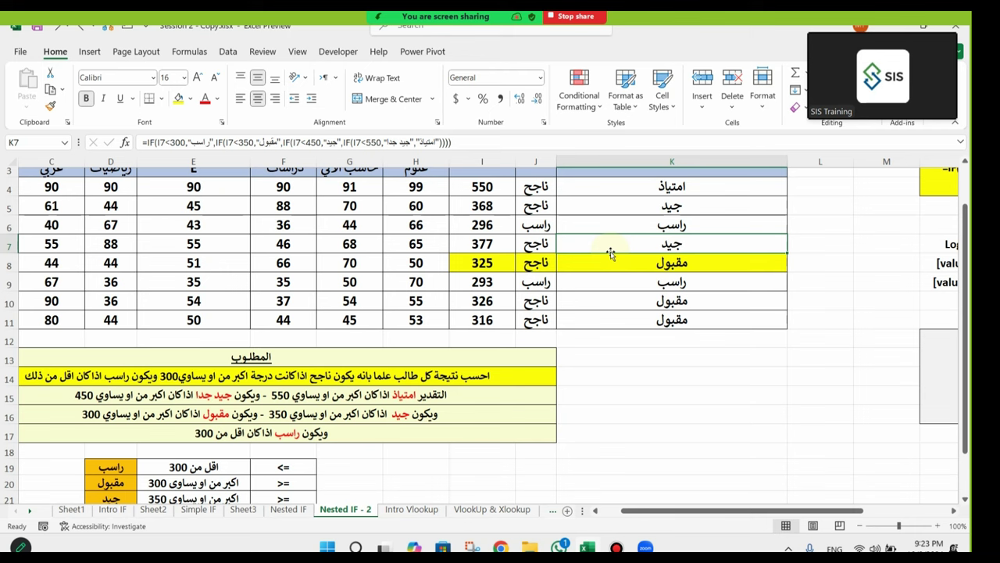
left_click(623, 221)
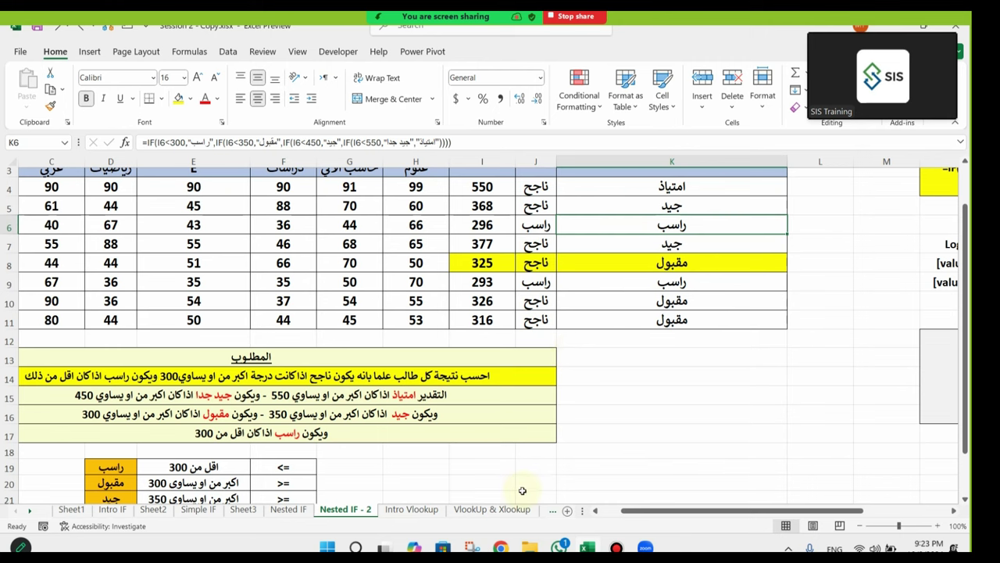
left_click(199, 508)
scroll(411, 340, "up", 4)
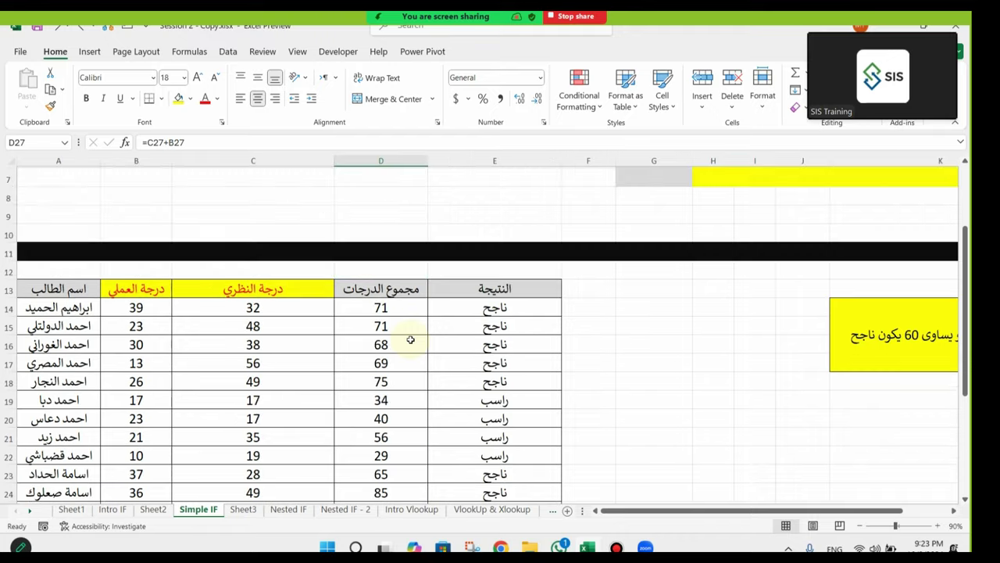
left_click(262, 241)
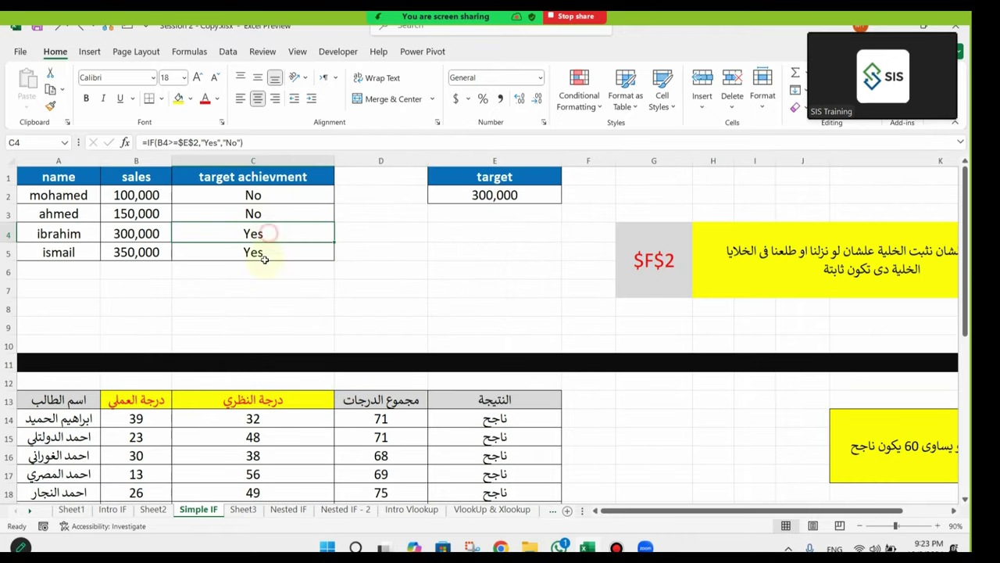
left_click(142, 235)
left_click(515, 195)
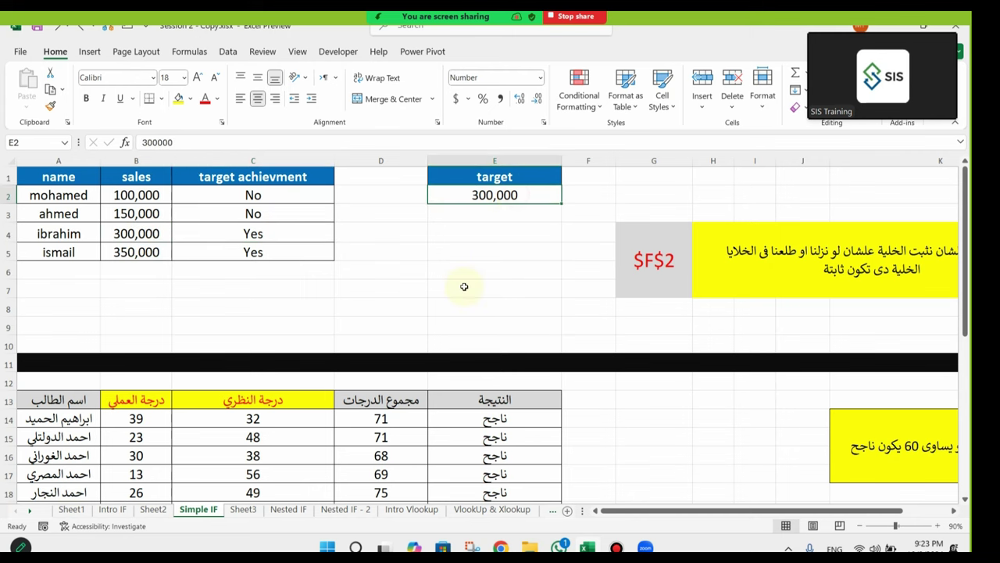
scroll(464, 287, "down", 3)
left_click(517, 273)
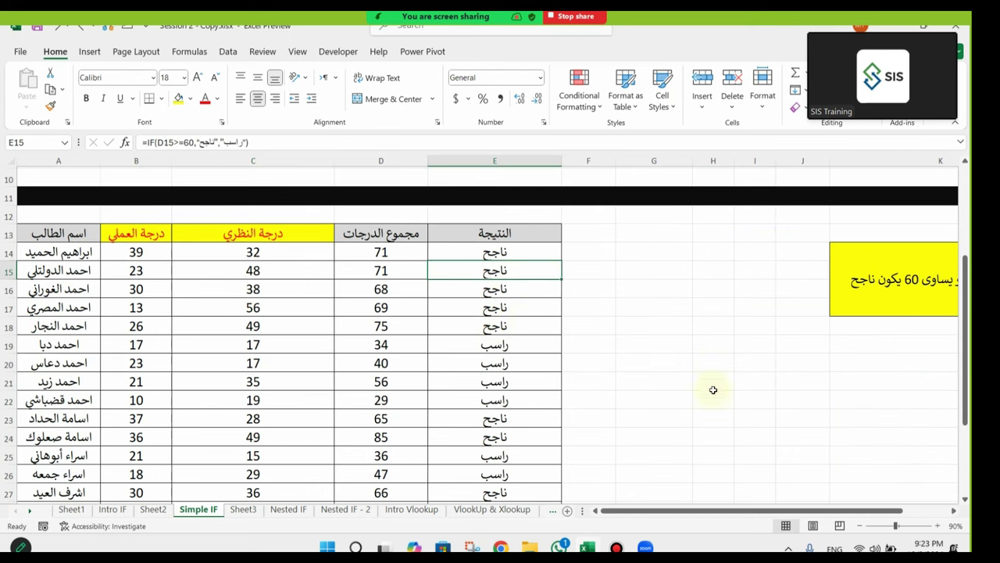
left_click(402, 269)
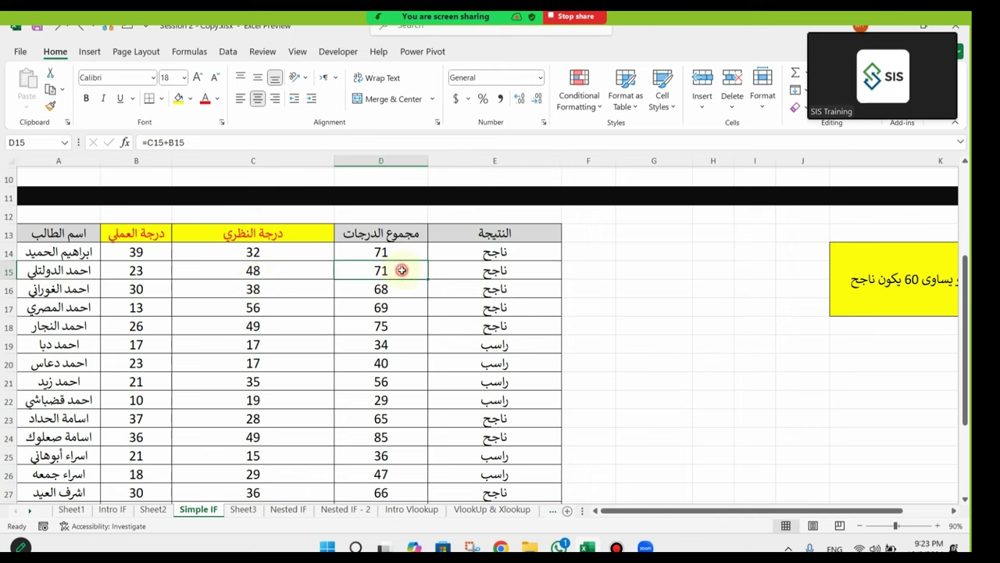
left_click(514, 283)
left_click(378, 289)
left_click(529, 289)
left_click(522, 347)
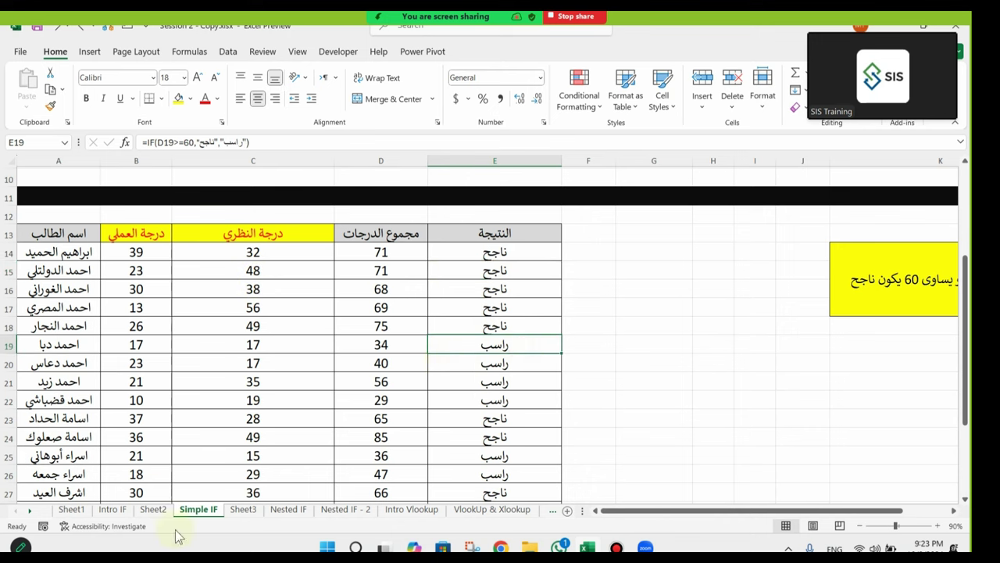
left_click(243, 509)
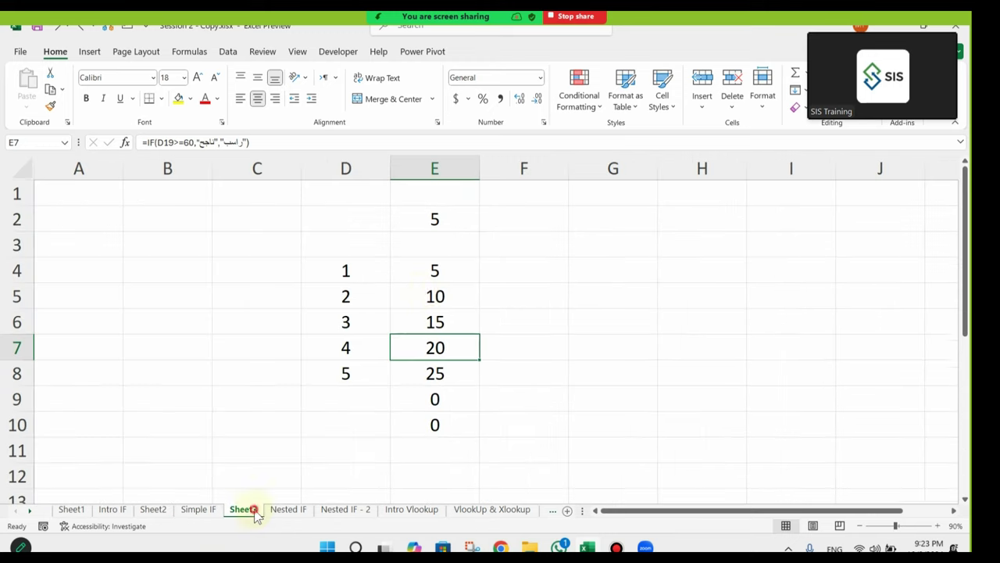
left_click(435, 270)
left_click(439, 222)
left_click(438, 271)
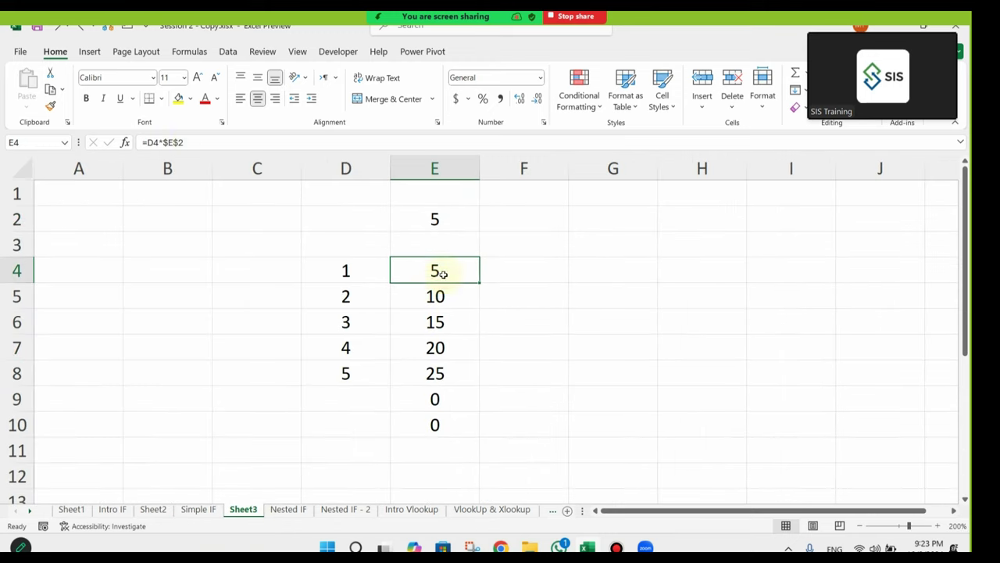
left_click(195, 141)
key("Escape")
left_click(445, 319)
left_click(307, 148)
key("Escape")
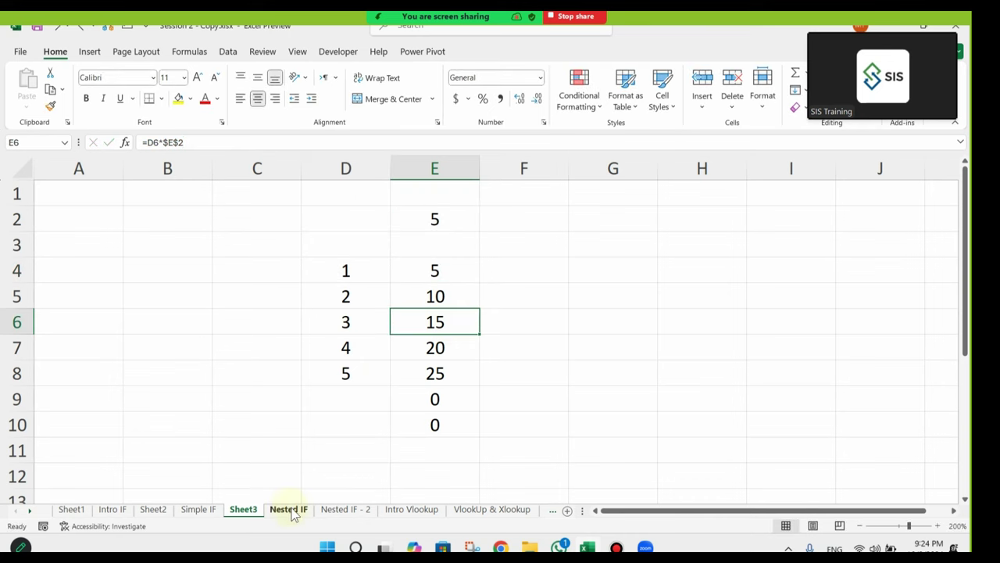
left_click(288, 508)
left_click(447, 241)
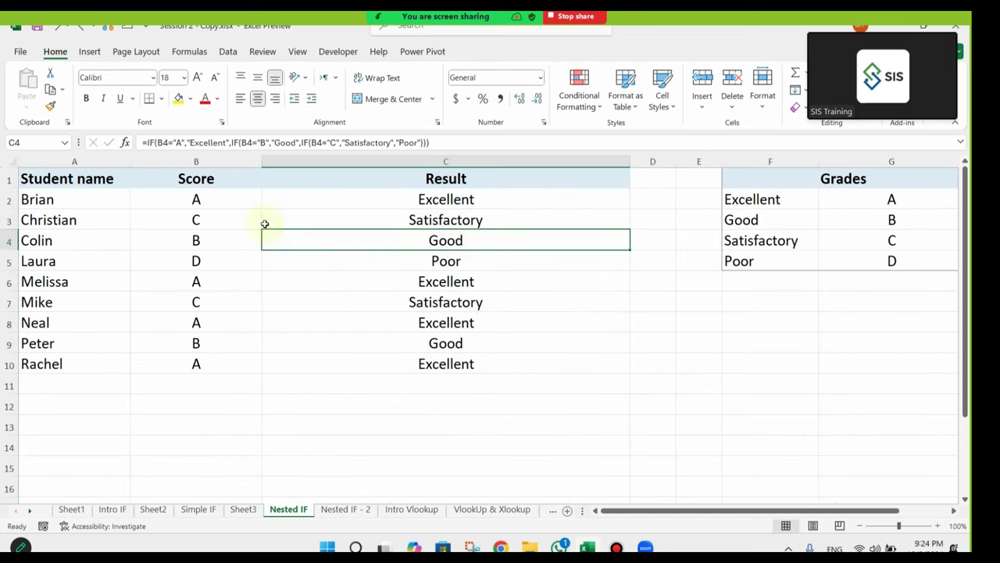
left_click(186, 202)
left_click(462, 200)
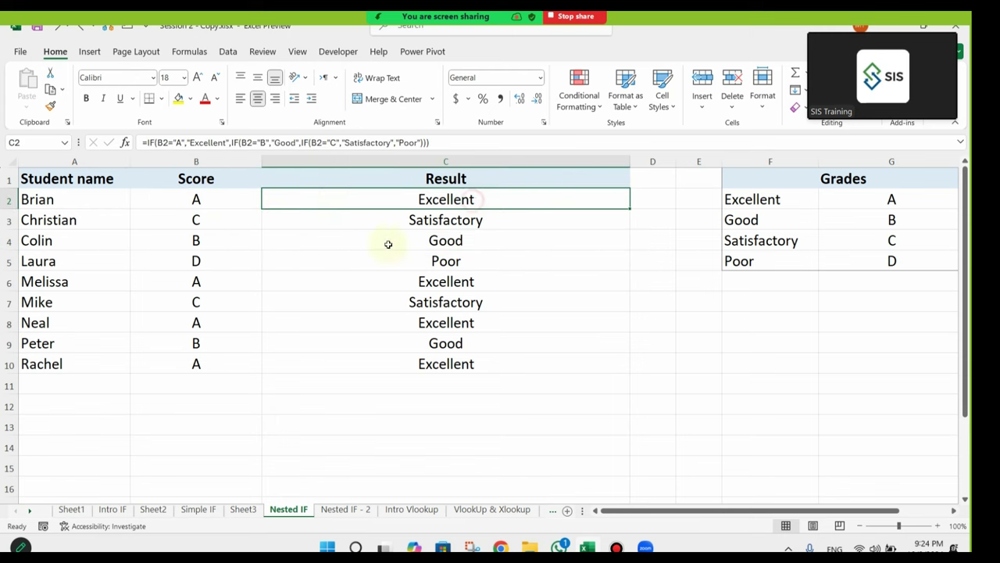
left_click(364, 500)
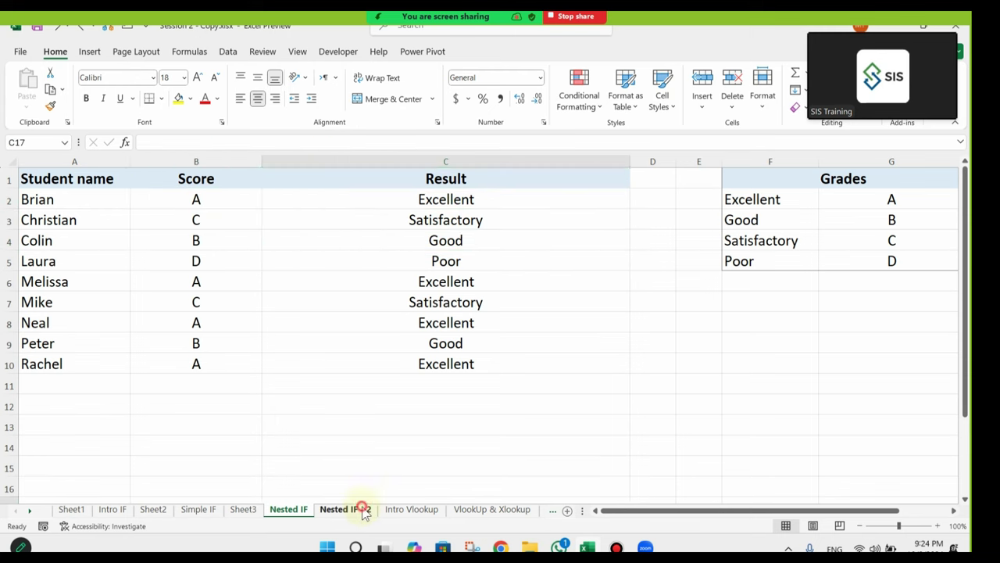
left_click(364, 508)
scroll(450, 205, "up", 1)
left_click(616, 236)
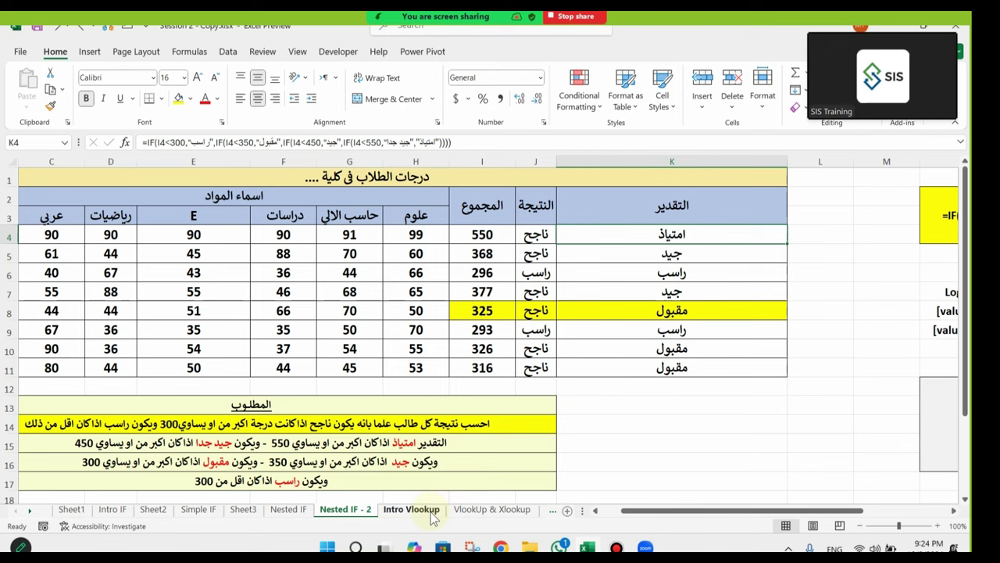
mouse_move(940, 37)
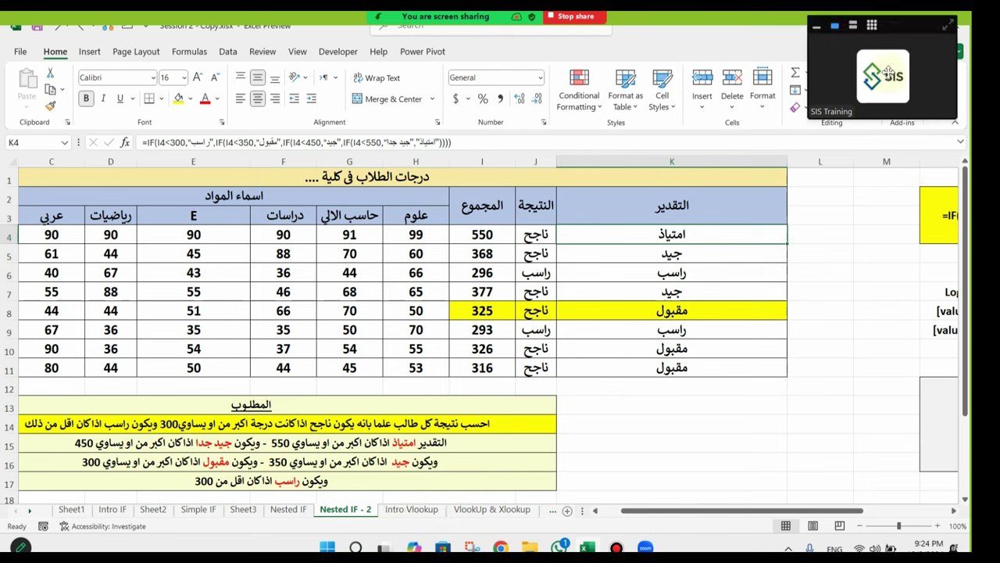
mouse_move(469, 16)
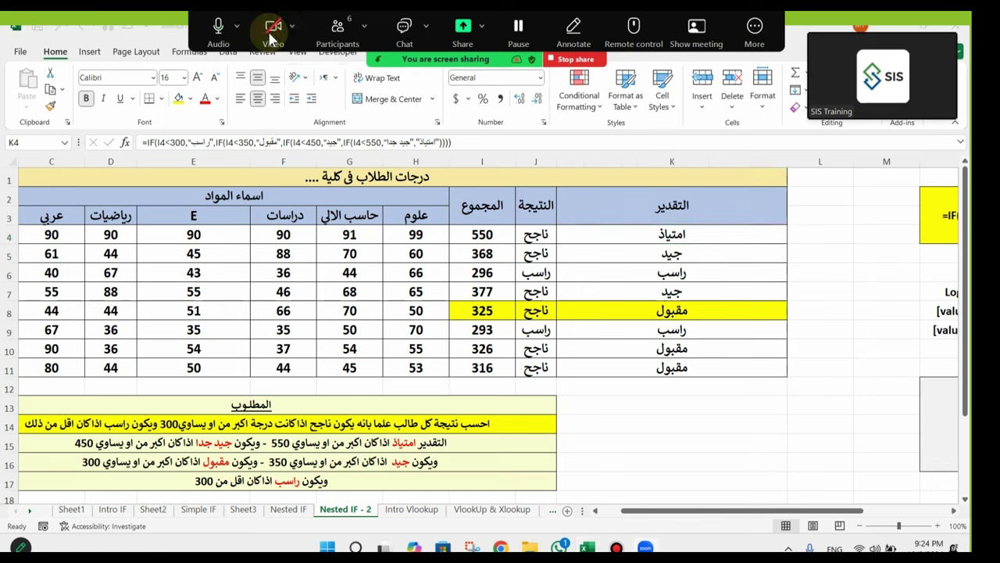
left_click(271, 36)
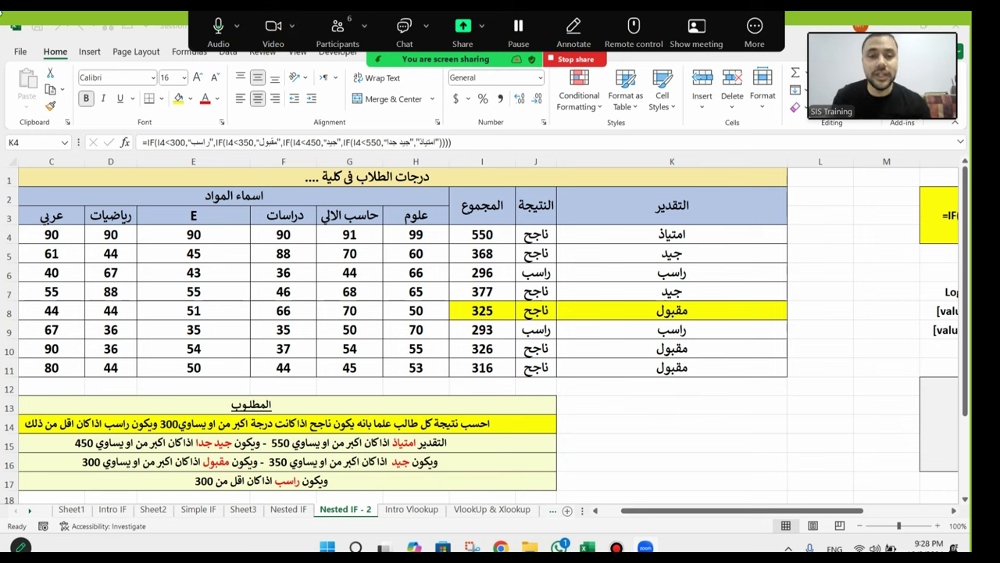
left_click(267, 40)
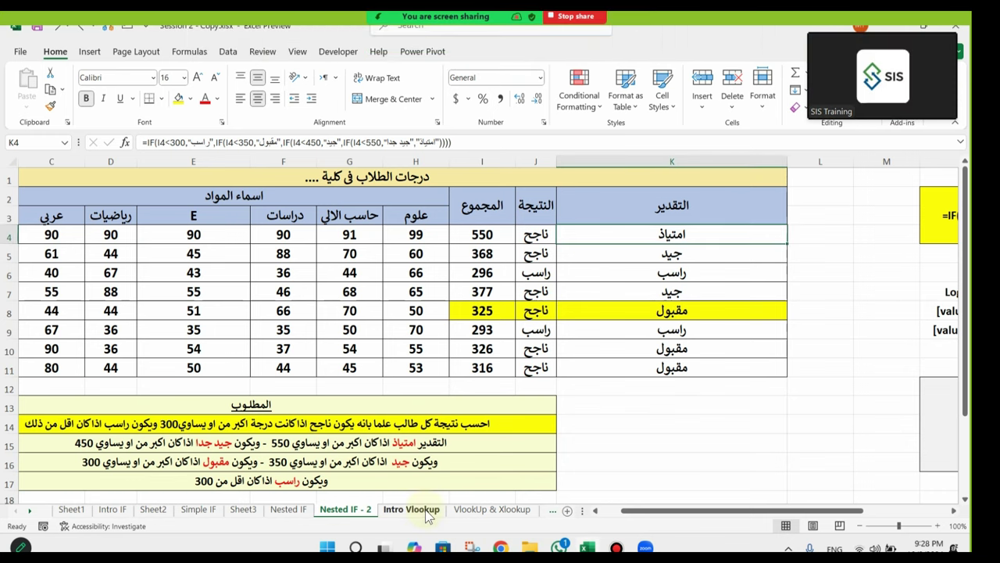
left_click(411, 509)
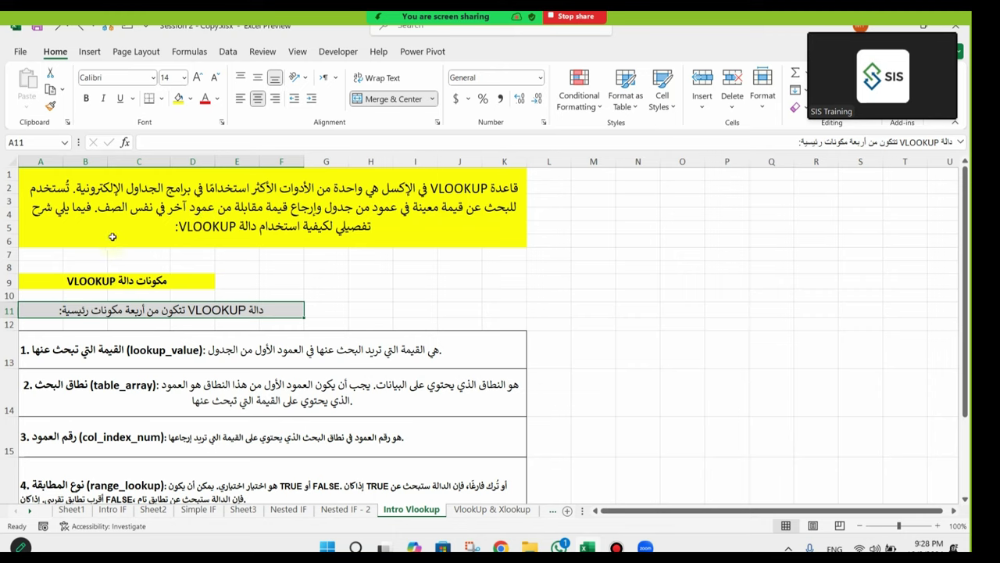
scroll(316, 274, "down", 1)
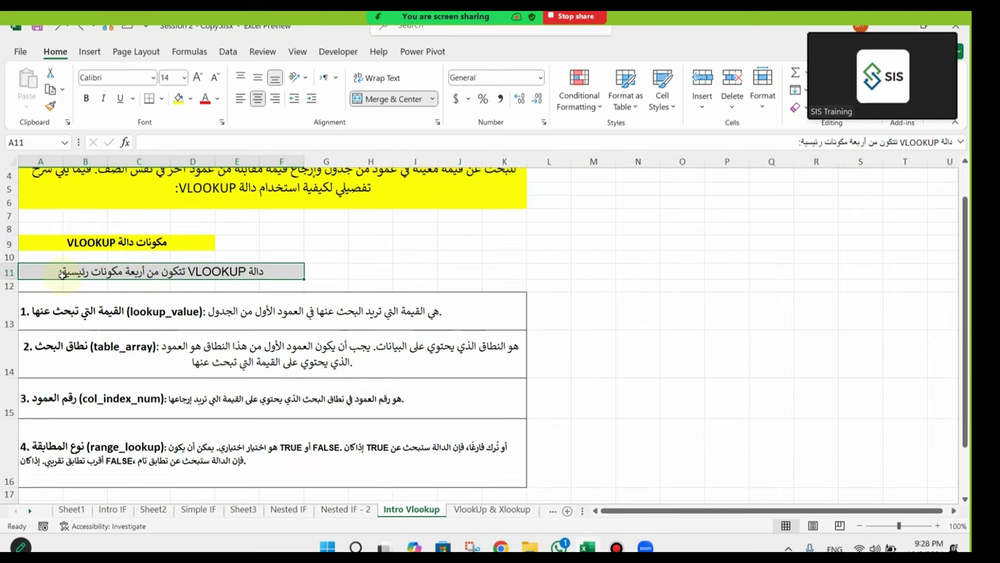
scroll(235, 272, "down", 1)
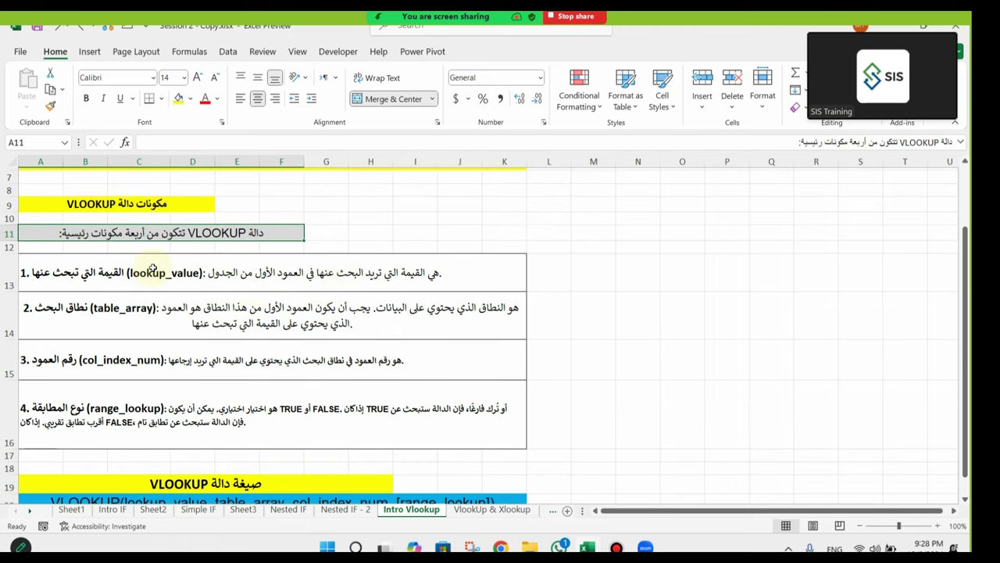
left_click(149, 269)
key("Down")
key("Down")
key("Down")
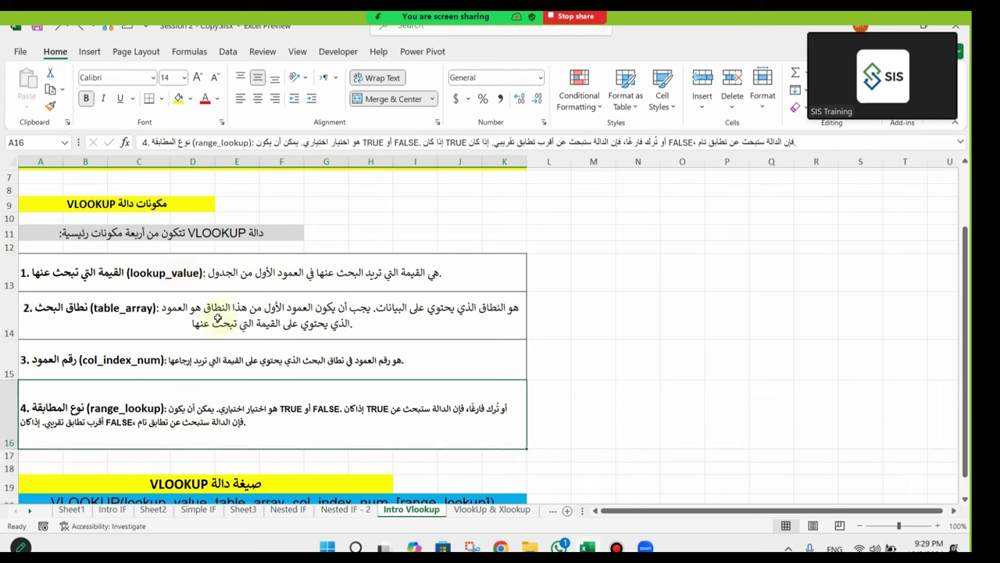
left_click(442, 328)
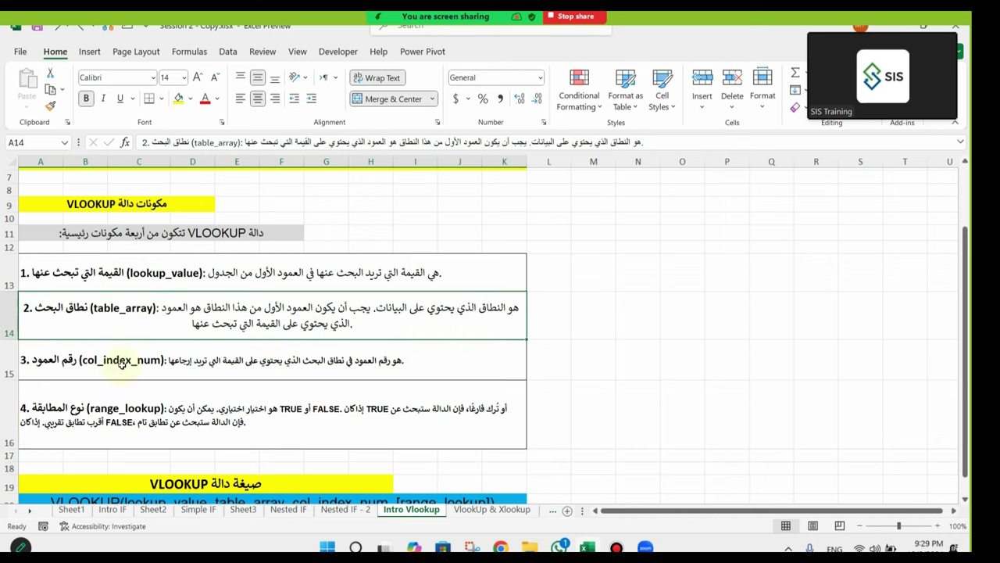
left_click(118, 355)
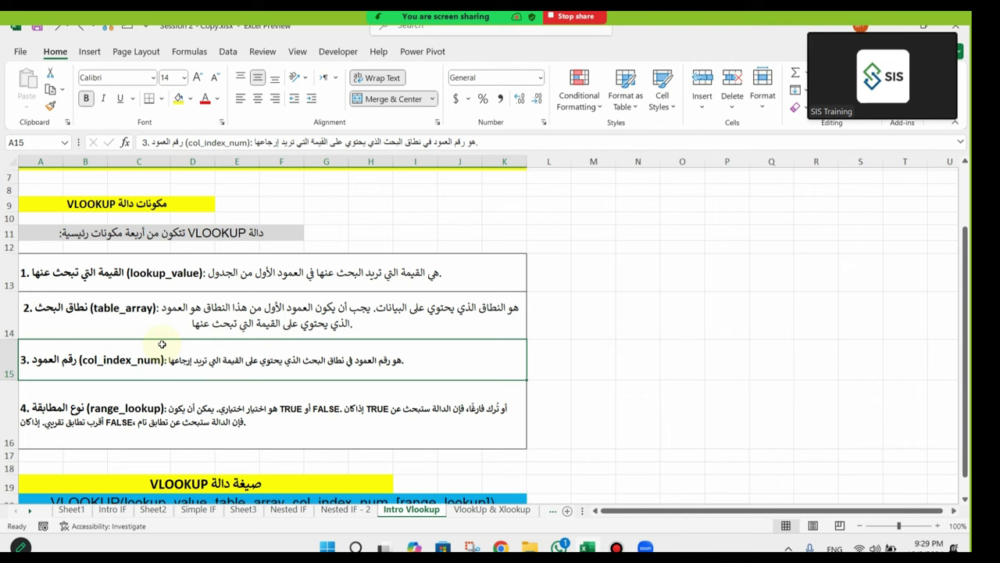
left_click(150, 408)
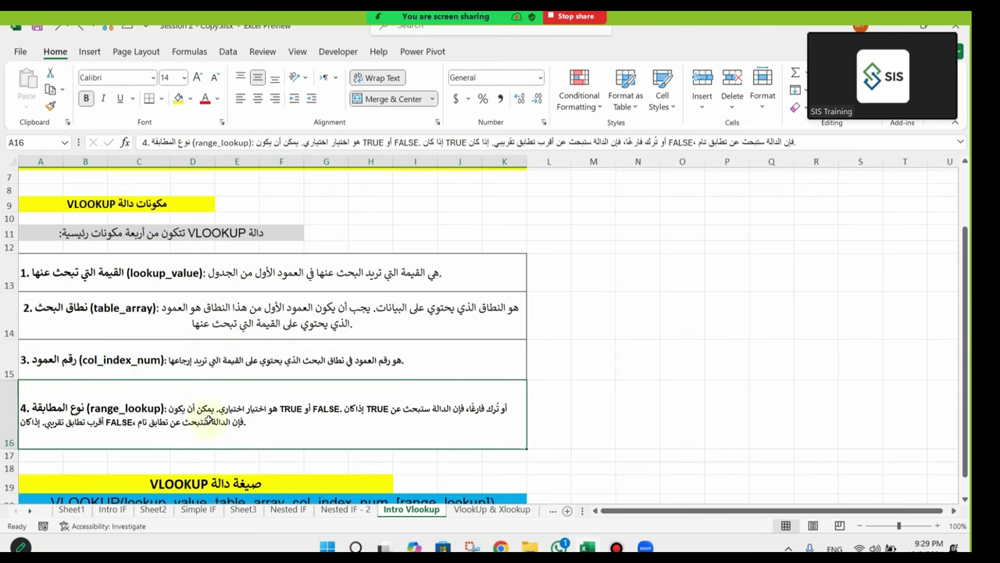
scroll(219, 414, "down", 2)
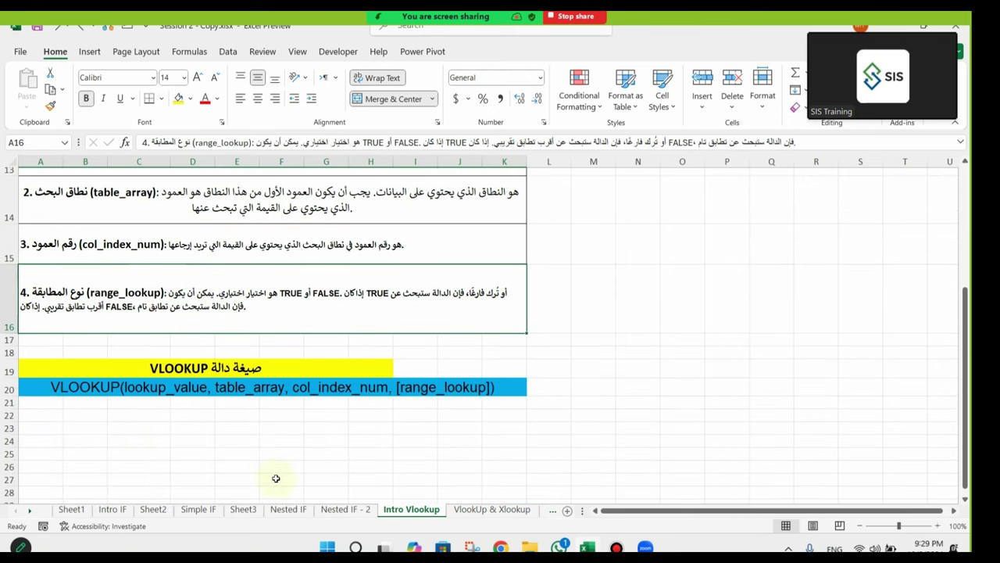
left_click(94, 390)
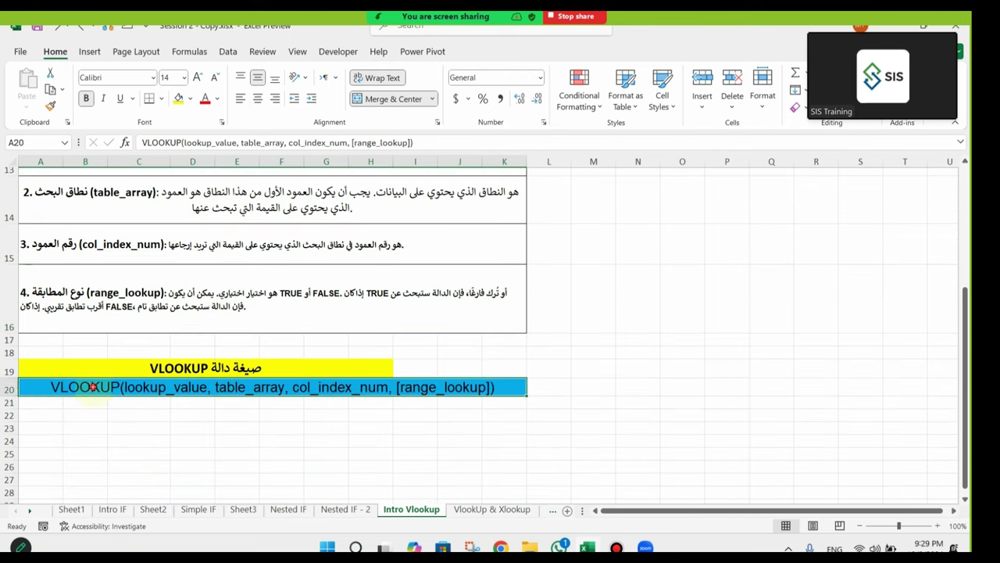
double_click(201, 390)
left_click_drag(208, 389, 127, 388)
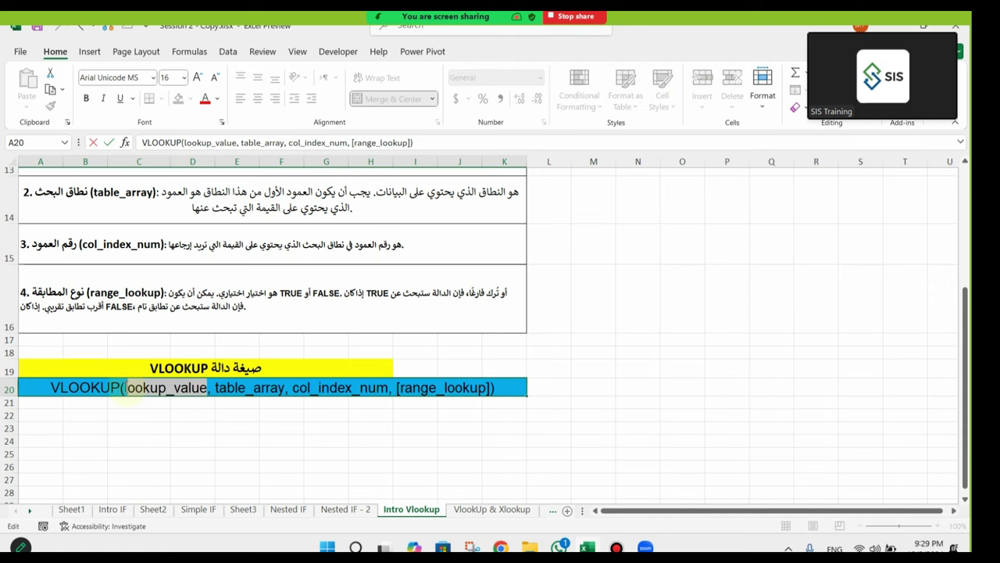
left_click(209, 389)
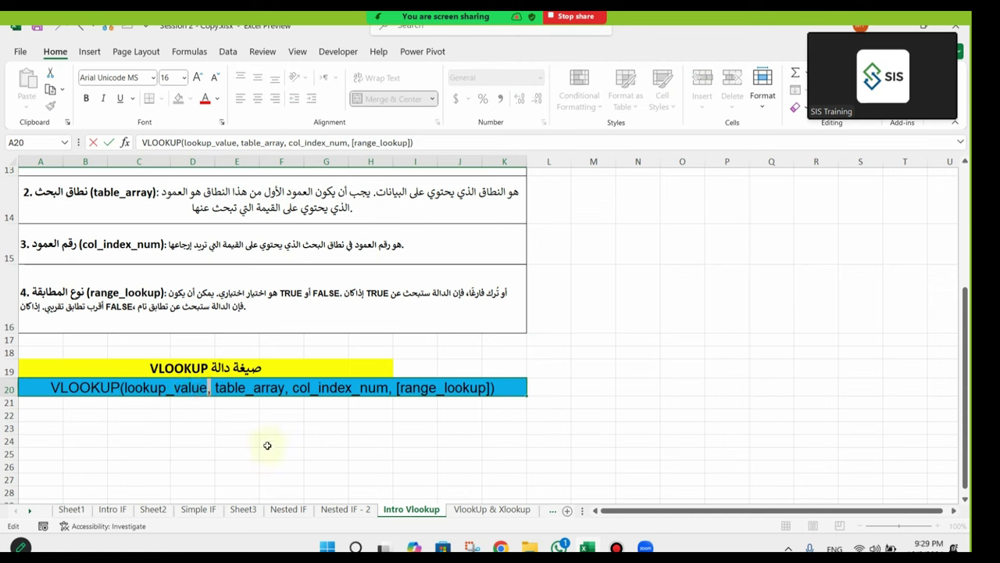
double_click(225, 389)
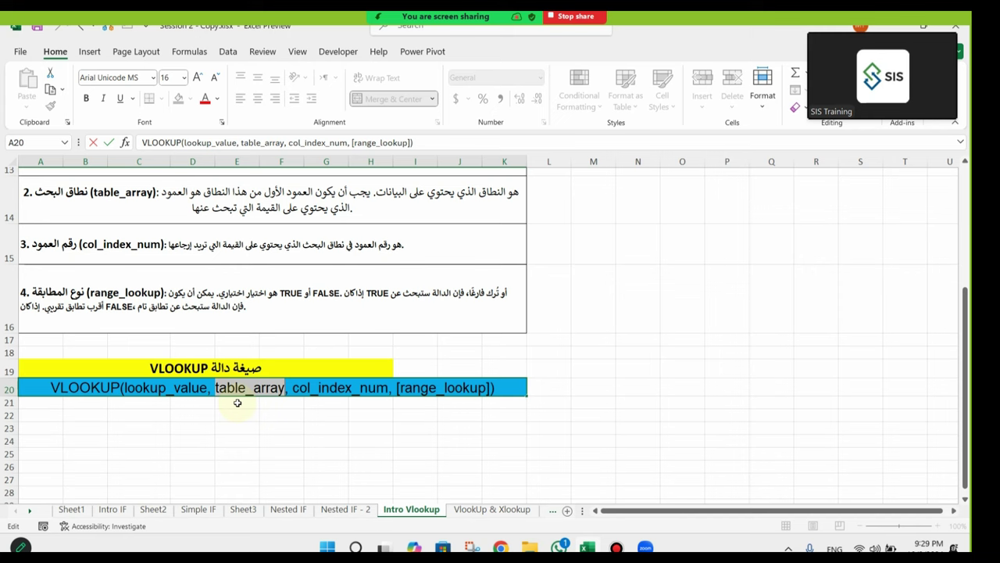
left_click_drag(293, 388, 385, 395)
left_click(410, 388)
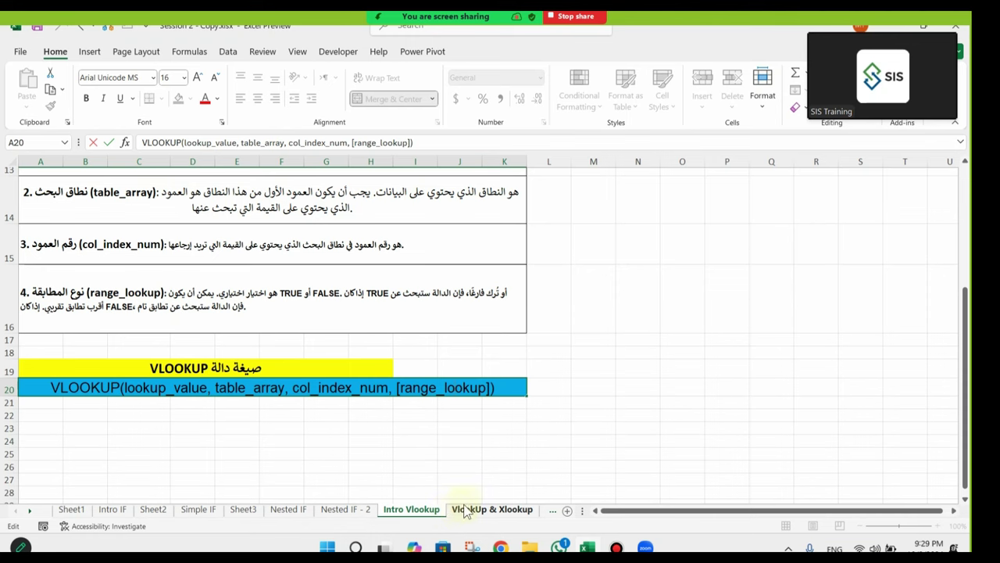
Step: Review the VLOOKUP component explanations and the syntax cell on the Intro Vlookup sheet
scroll(368, 343, "up", 3)
left_click(203, 274)
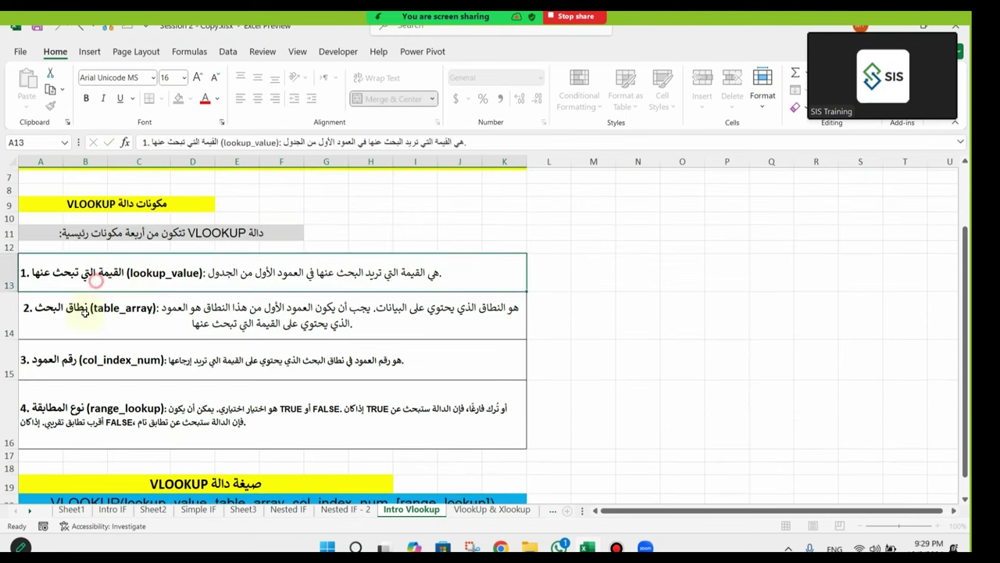
key("Down")
key("Down")
key("Down")
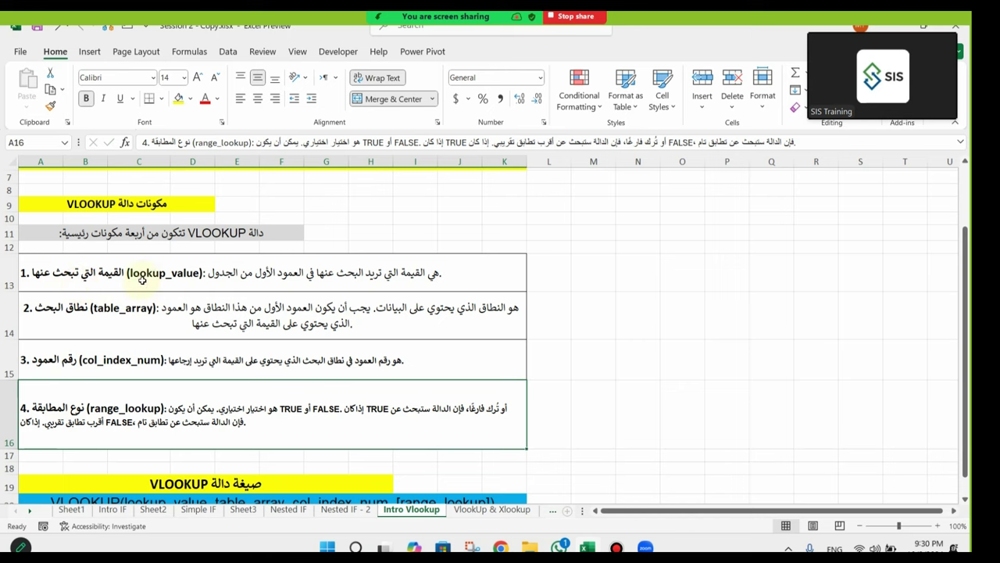
scroll(137, 278, "down", 2)
double_click(158, 427)
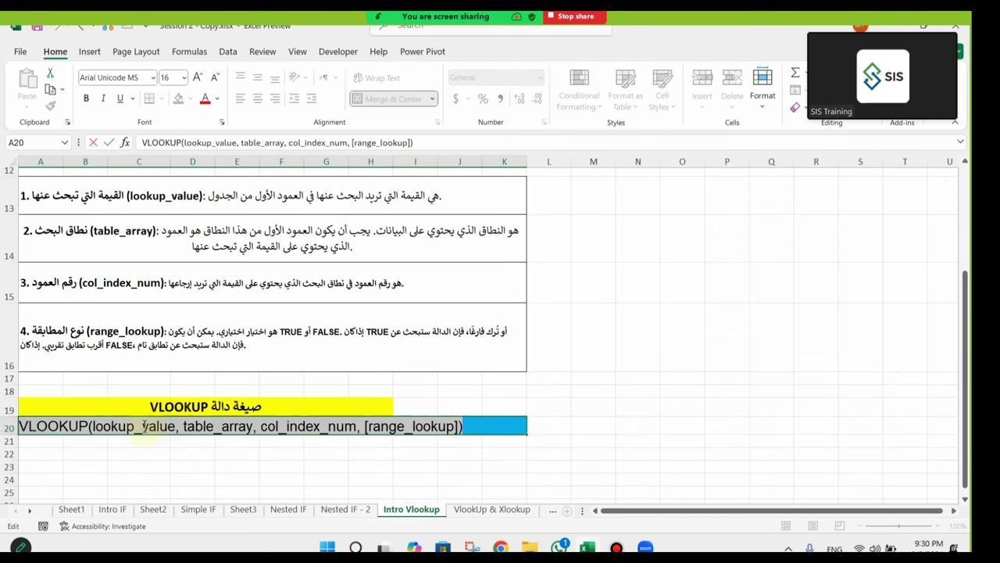
scroll(344, 278, "up", 2)
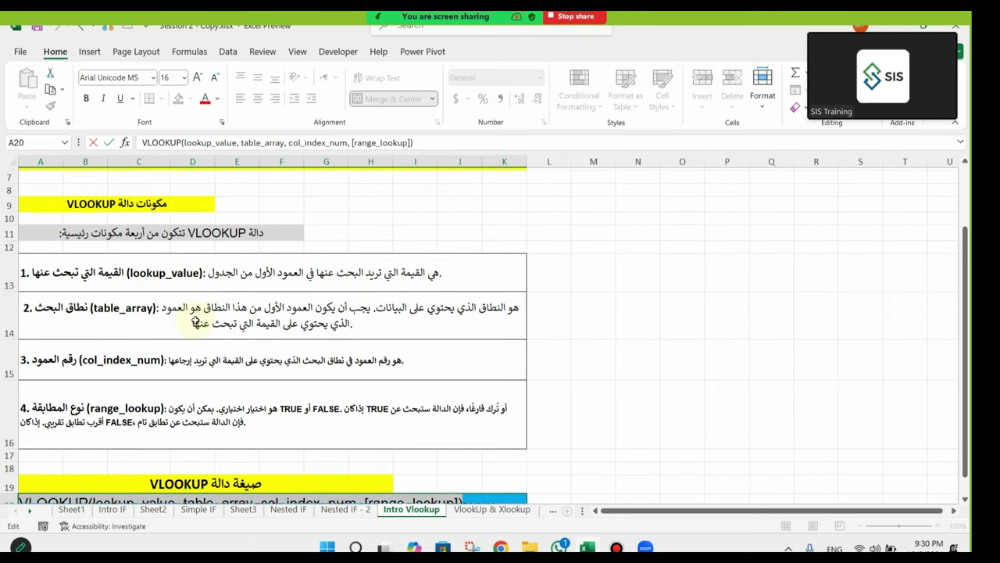
key("Escape")
Step: On the VlookUp & Xlookup sheet, widen the lookup result columns J to M
left_click(488, 509)
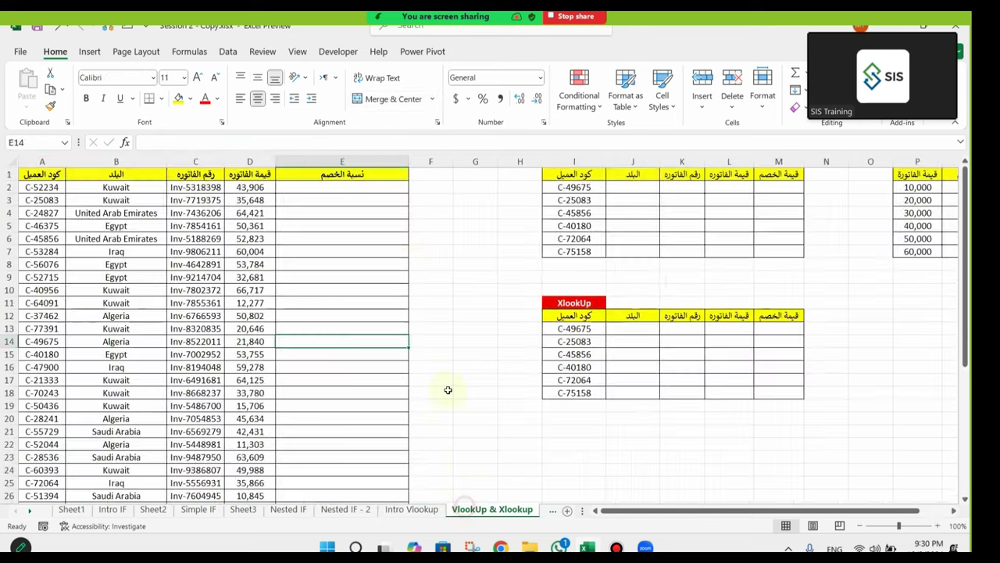
left_click(458, 265)
left_click_drag(457, 265, 871, 297)
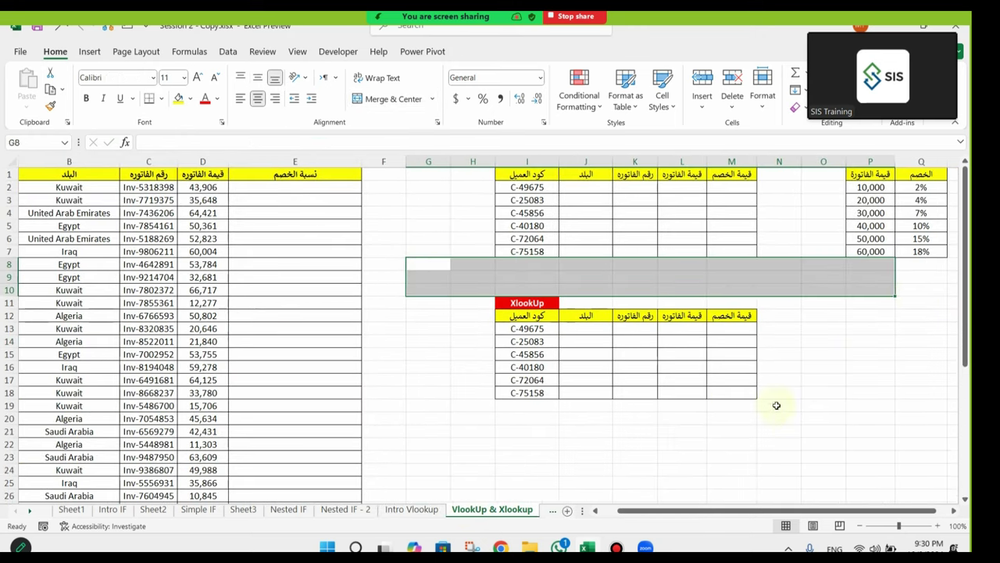
left_click(774, 404)
left_click_drag(596, 164, 810, 161)
left_click(735, 430)
scroll(680, 418, "right", 4)
left_click(659, 407)
Step: Delete the two empty columns at G so the lookup tables move left to G–K
right_click(85, 161)
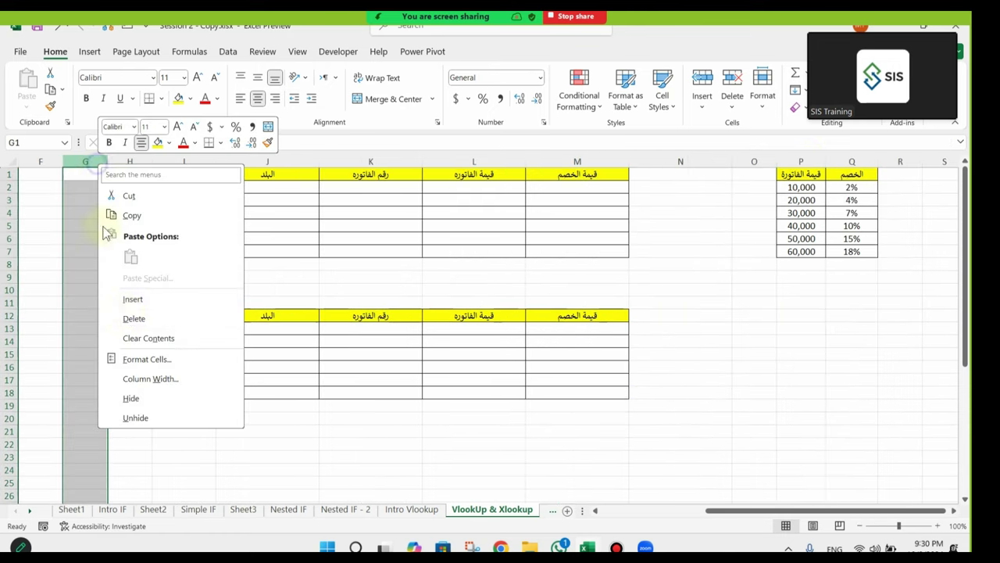
left_click(130, 317)
left_click_drag(762, 509, 654, 529)
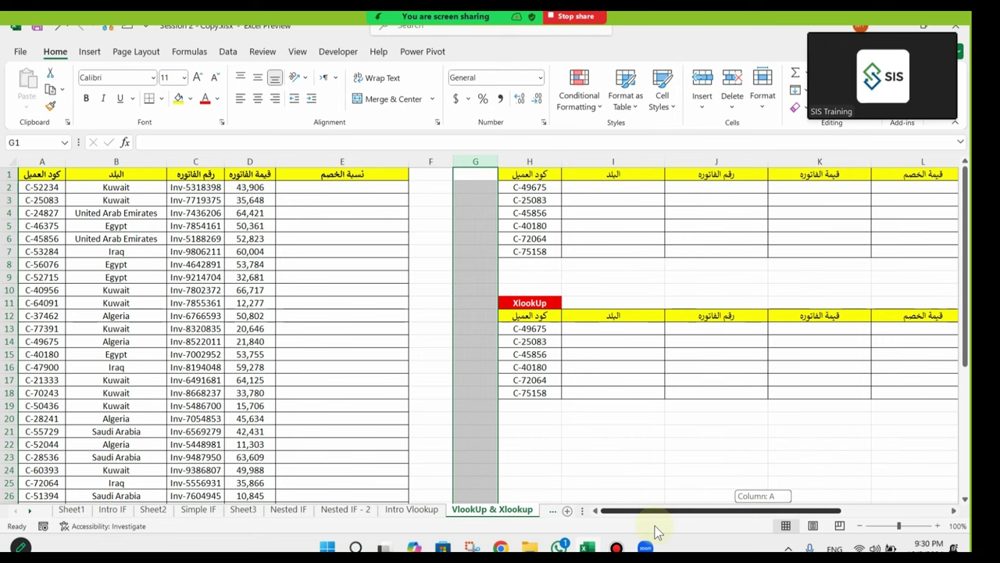
right_click(476, 161)
left_click(515, 319)
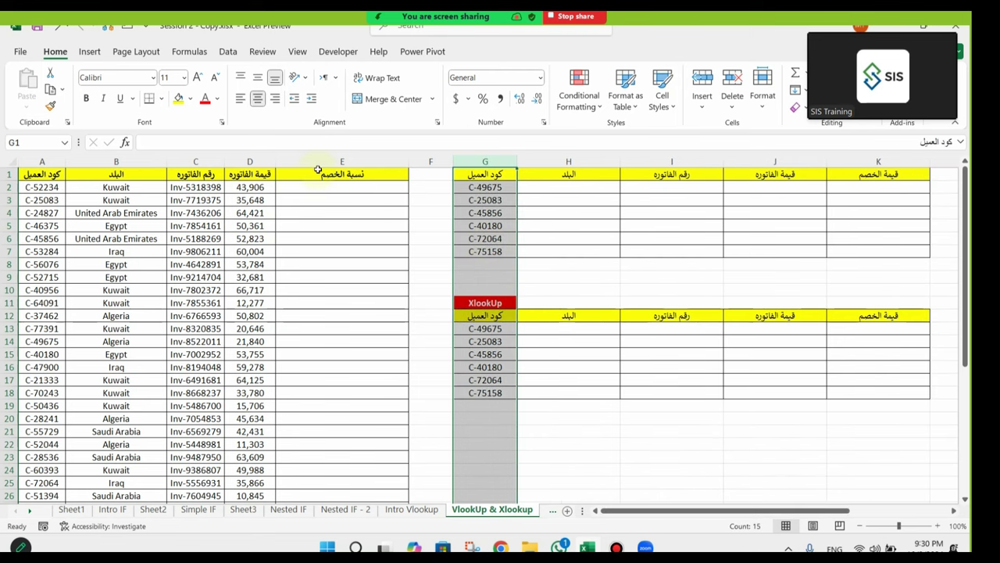
left_click_drag(335, 173, 86, 367)
Step: Review the invoice table's code, country, invoice number and value columns and the codes to look up
scroll(86, 342, "down", 7)
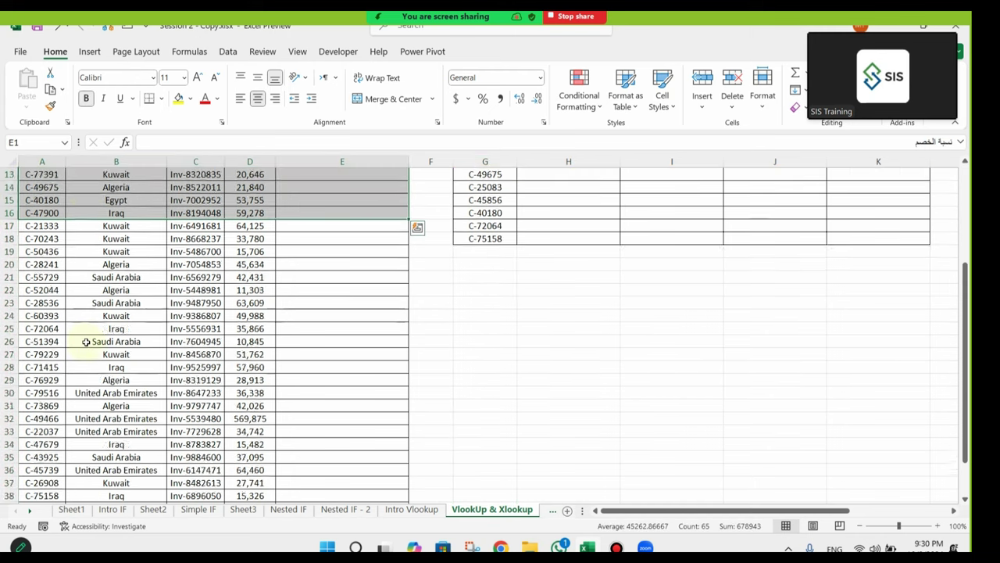
scroll(86, 342, "down", 2)
left_click_drag(340, 337, 47, 173)
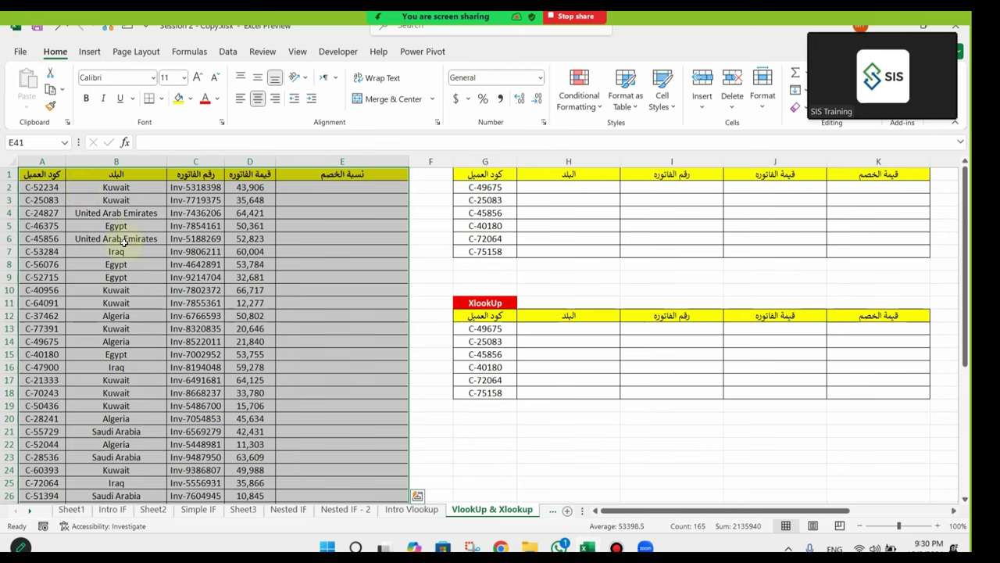
left_click(44, 187)
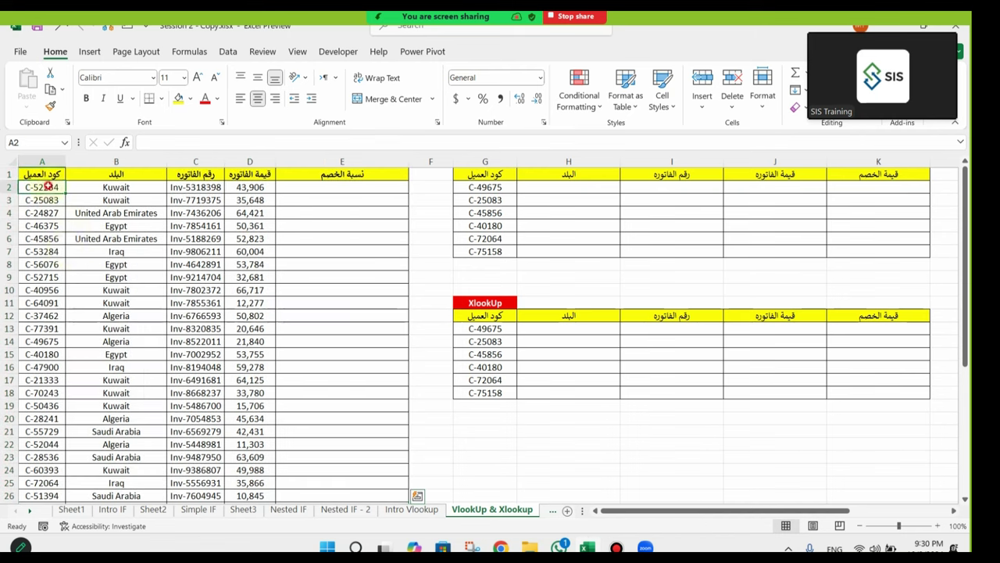
left_click(115, 190)
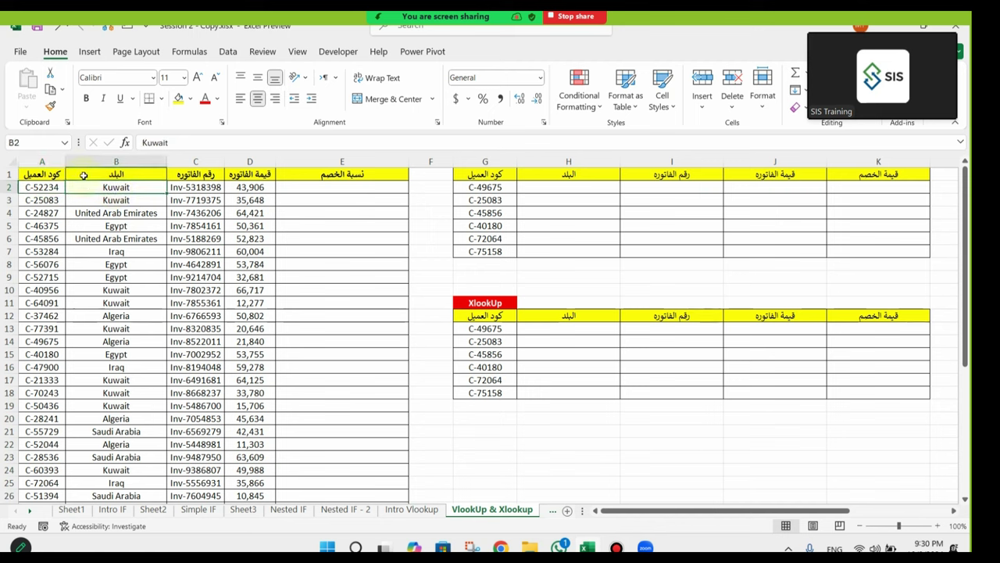
left_click(204, 189)
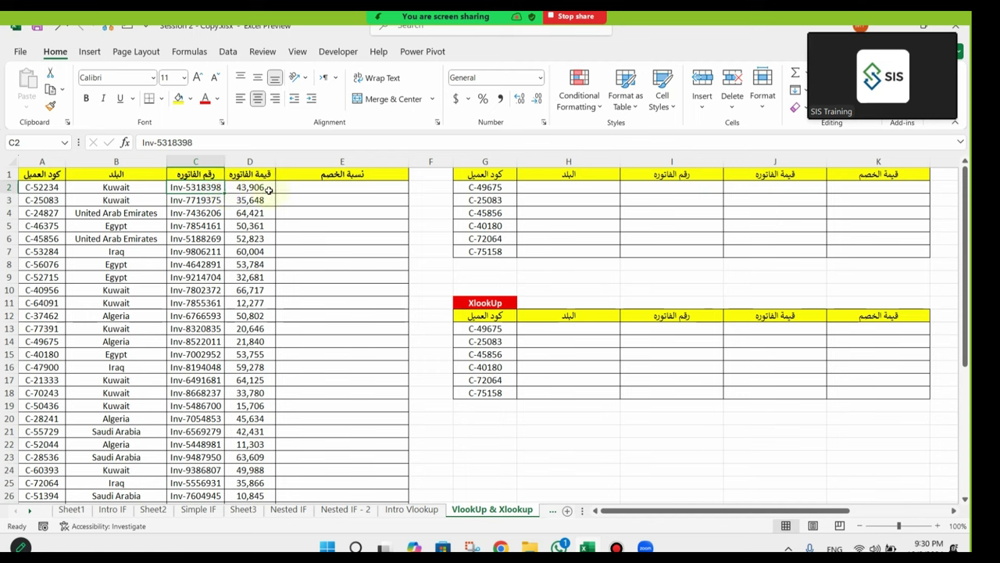
left_click(267, 187)
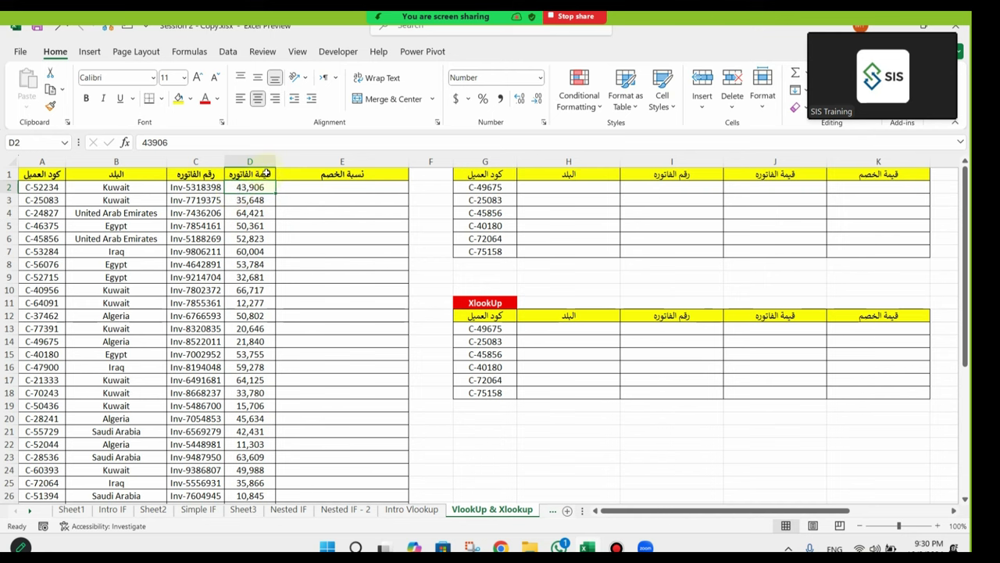
left_click(503, 187)
left_click(500, 200)
left_click(500, 212)
left_click(491, 239)
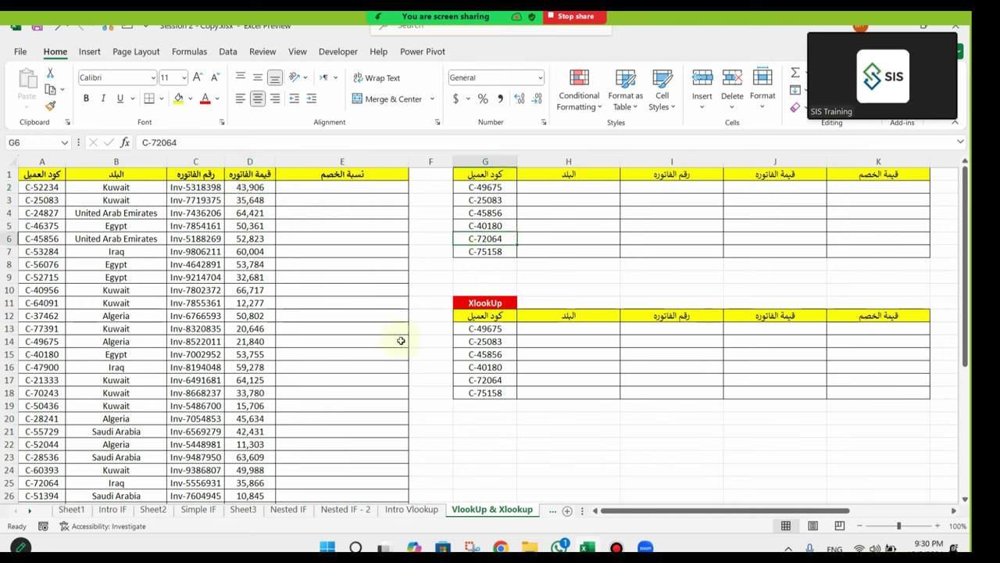
Step: Copy customer code C-49675 from G2 and select columns A–E
left_click(505, 188)
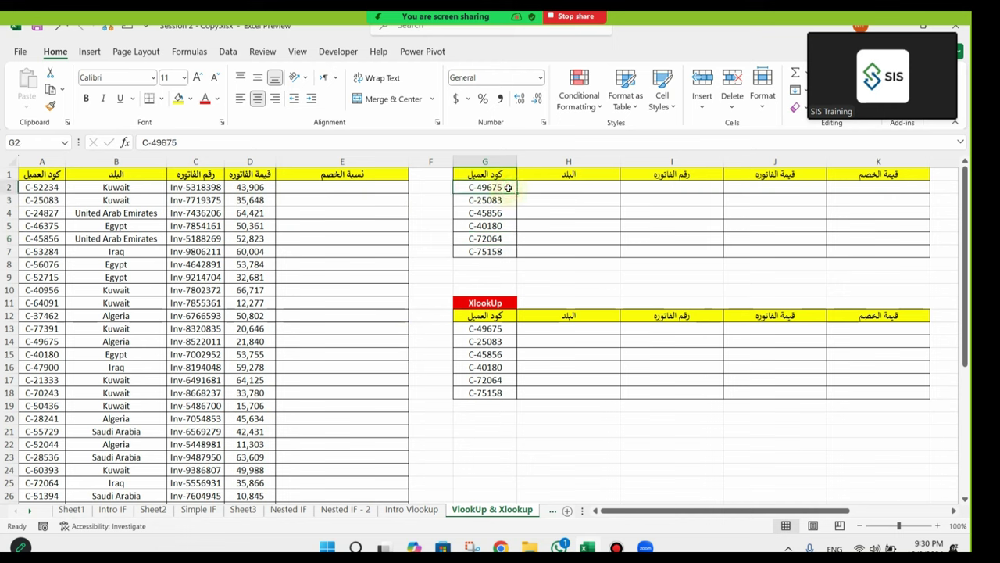
right_click(497, 187)
left_click(547, 149)
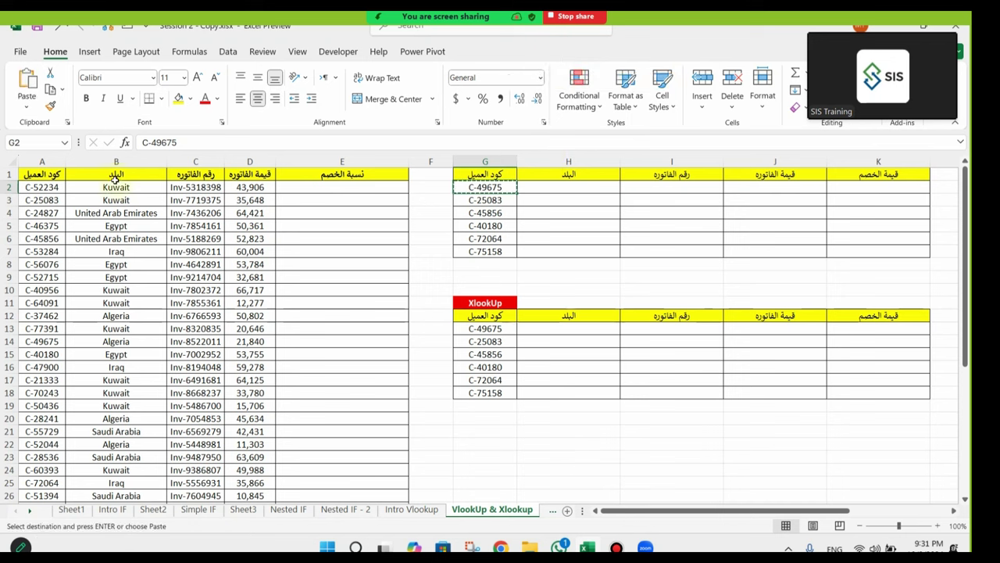
left_click(52, 161)
left_click_drag(53, 161, 341, 162)
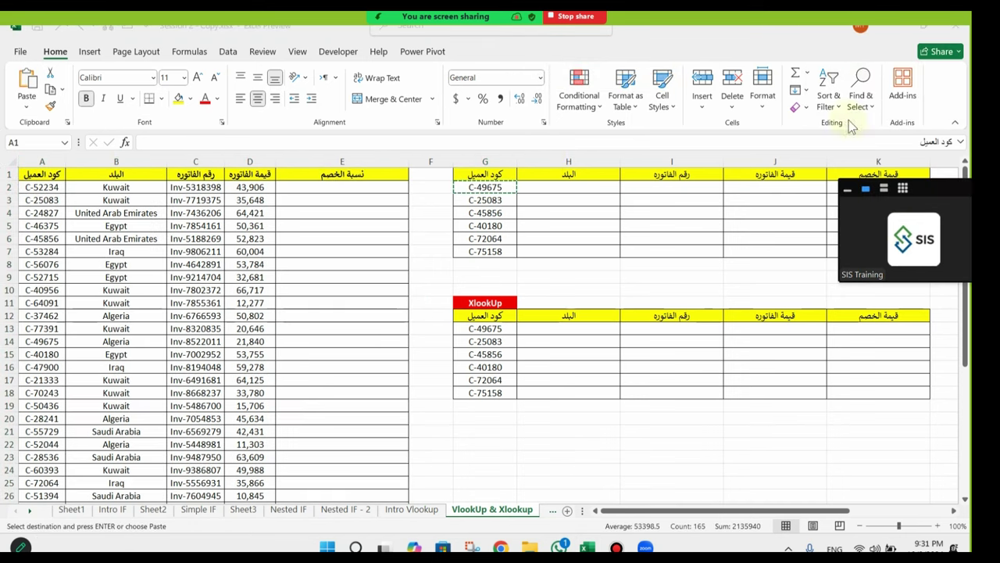
Step: Find C-49675 in row 14 (Algeria, Inv-8522011), then close the Find dialog
left_click(861, 95)
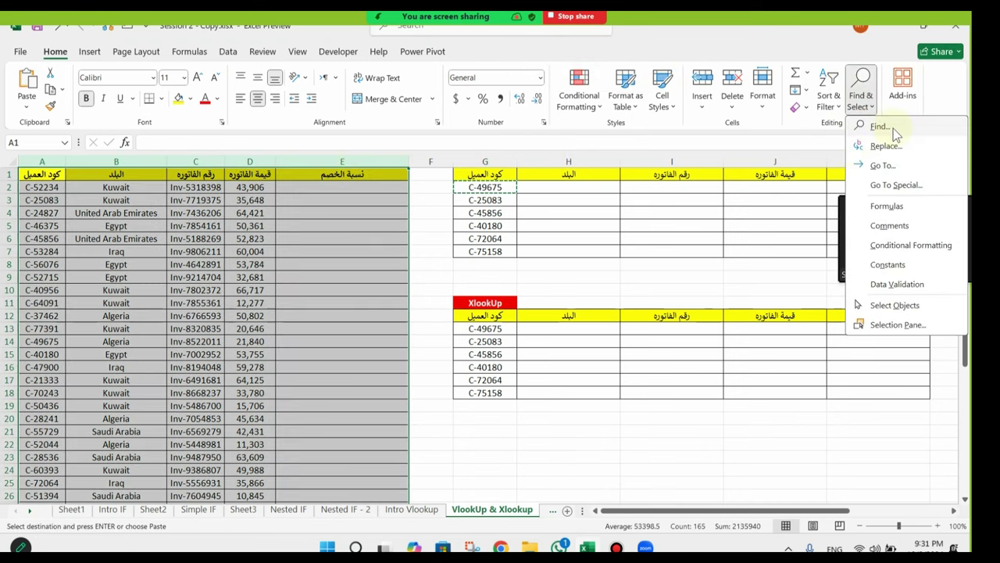
left_click(872, 125)
right_click(207, 402)
left_click(223, 443)
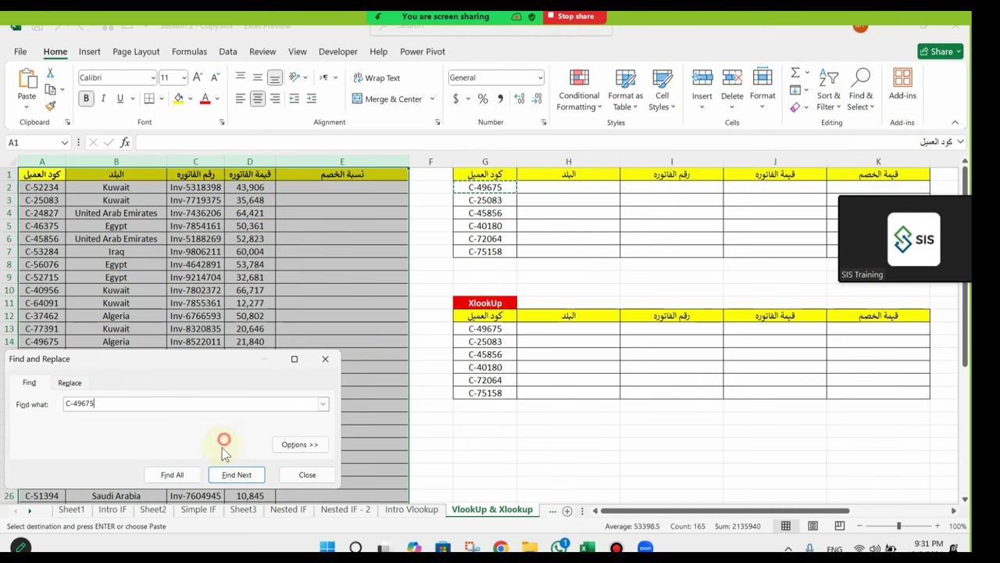
left_click(173, 475)
left_click(237, 474)
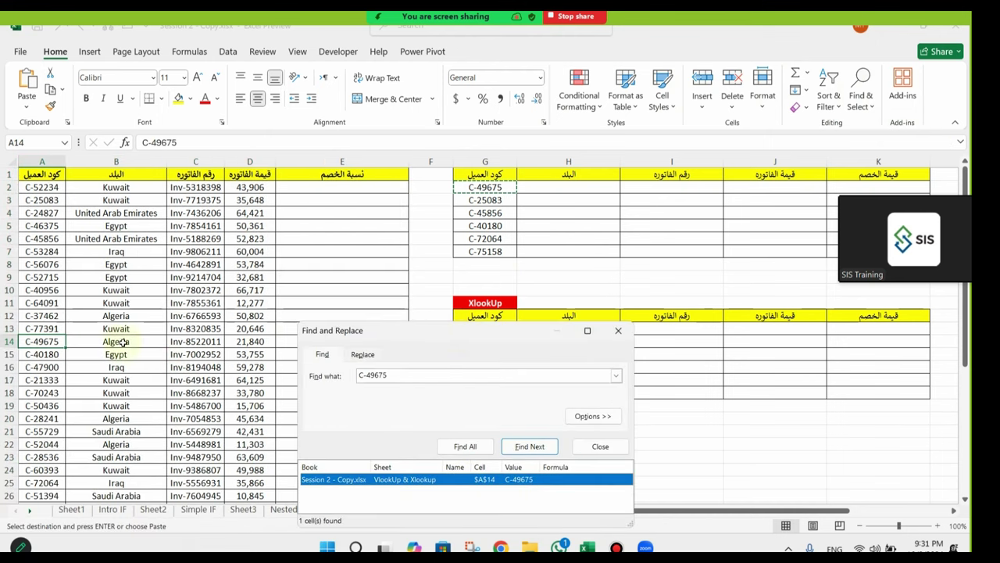
left_click_drag(38, 342, 312, 344)
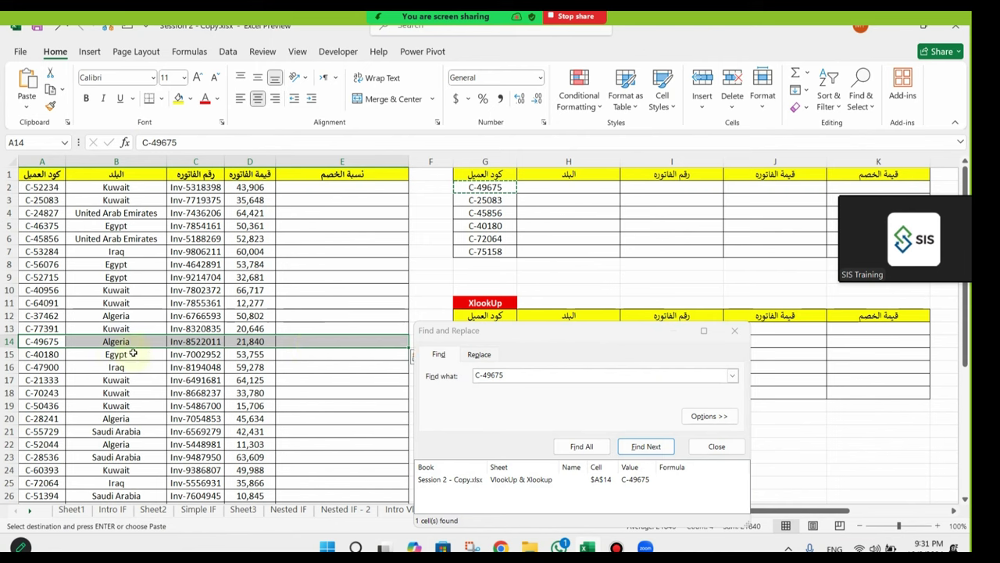
left_click_drag(648, 187, 815, 177)
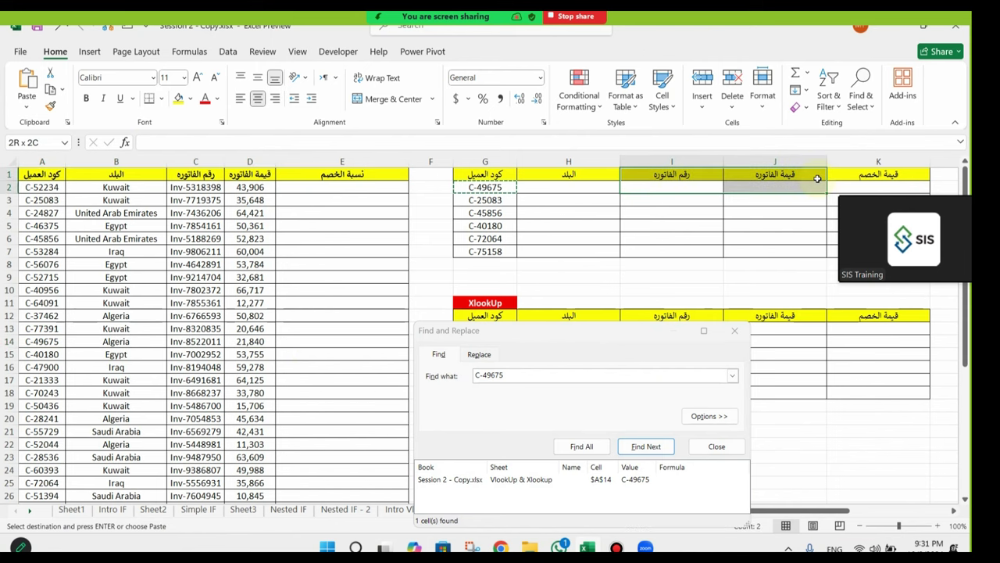
left_click(735, 331)
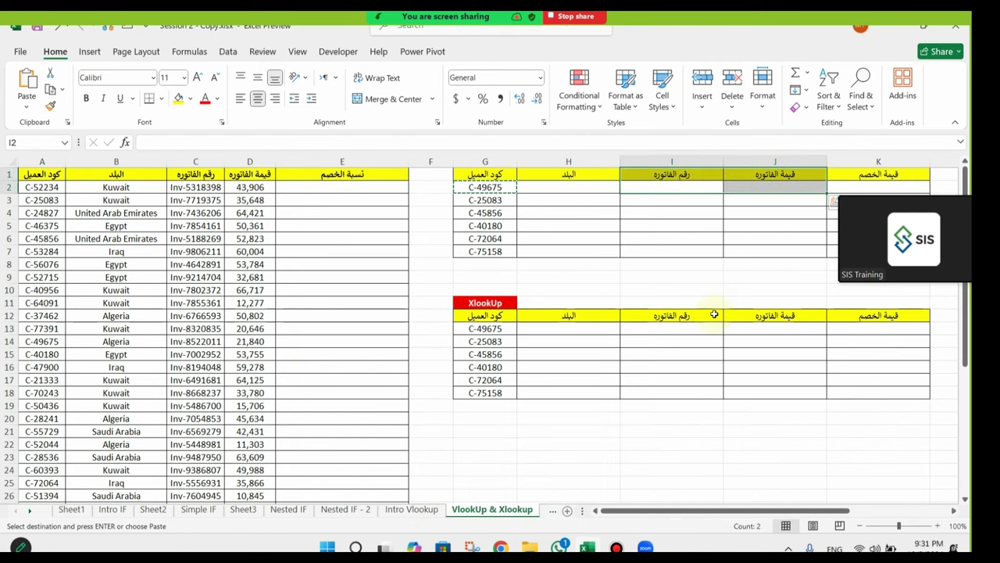
left_click(633, 229)
key("Escape")
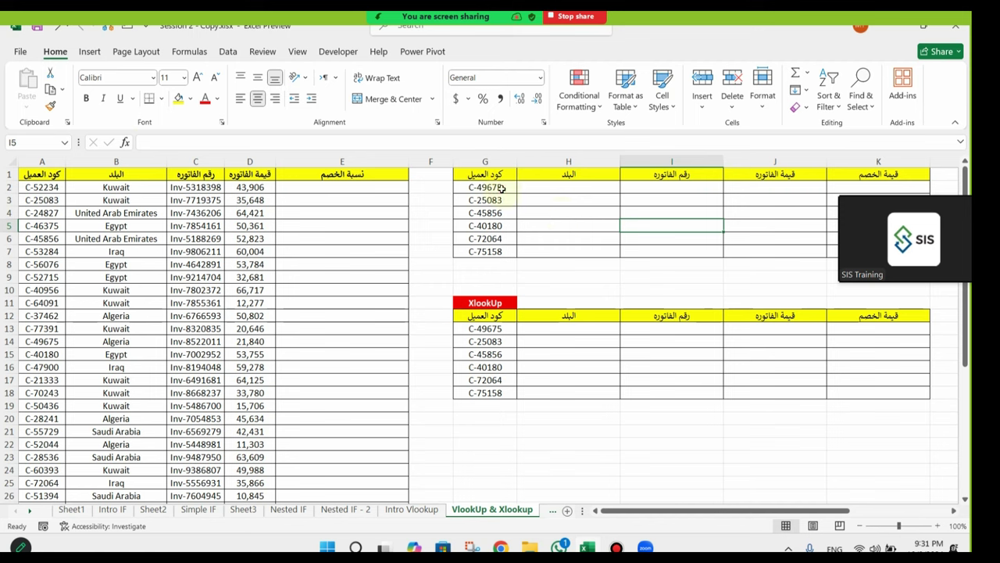
left_click_drag(502, 188, 496, 251)
left_click_drag(545, 192, 844, 240)
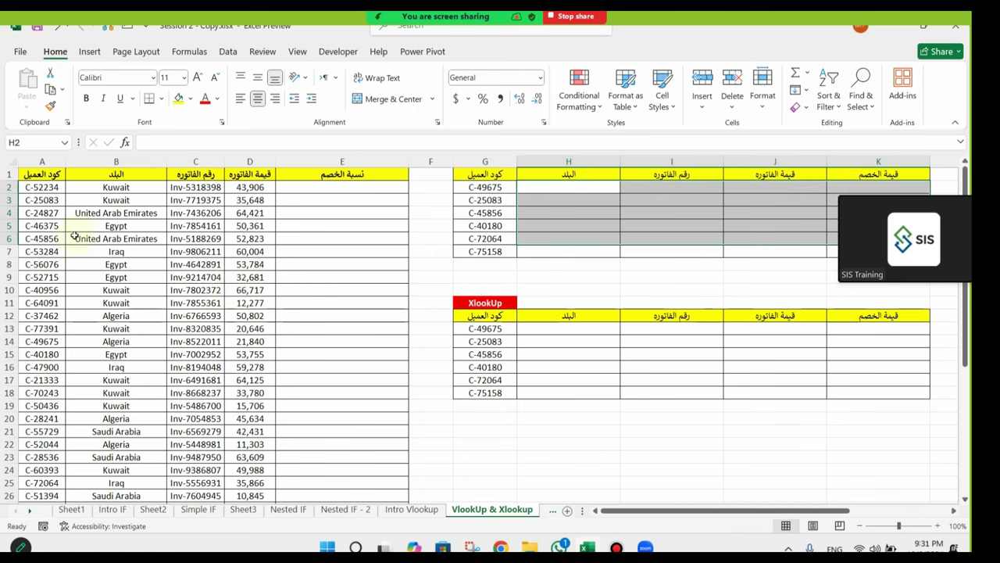
left_click(41, 202)
left_click(125, 188)
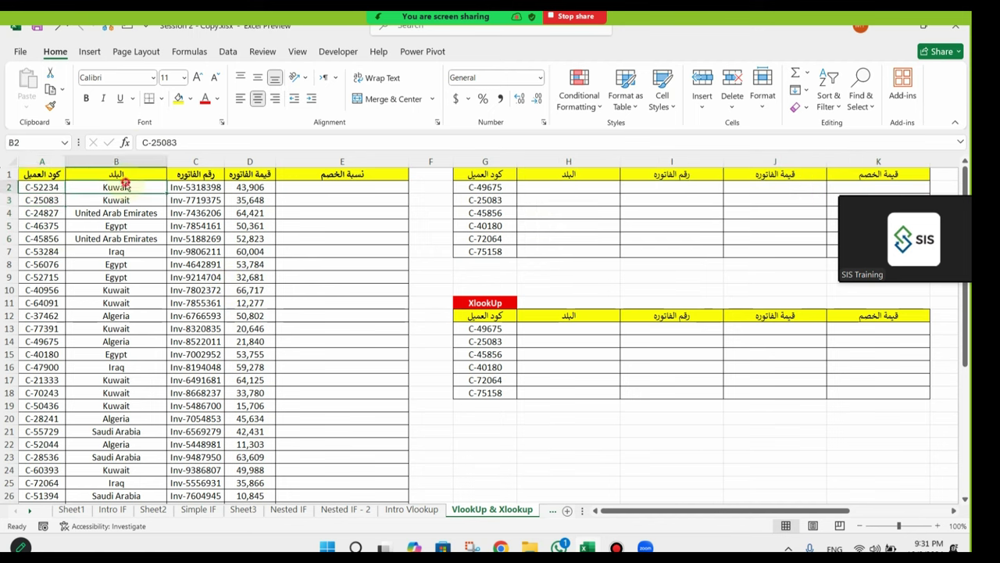
left_click(175, 187)
left_click(241, 187)
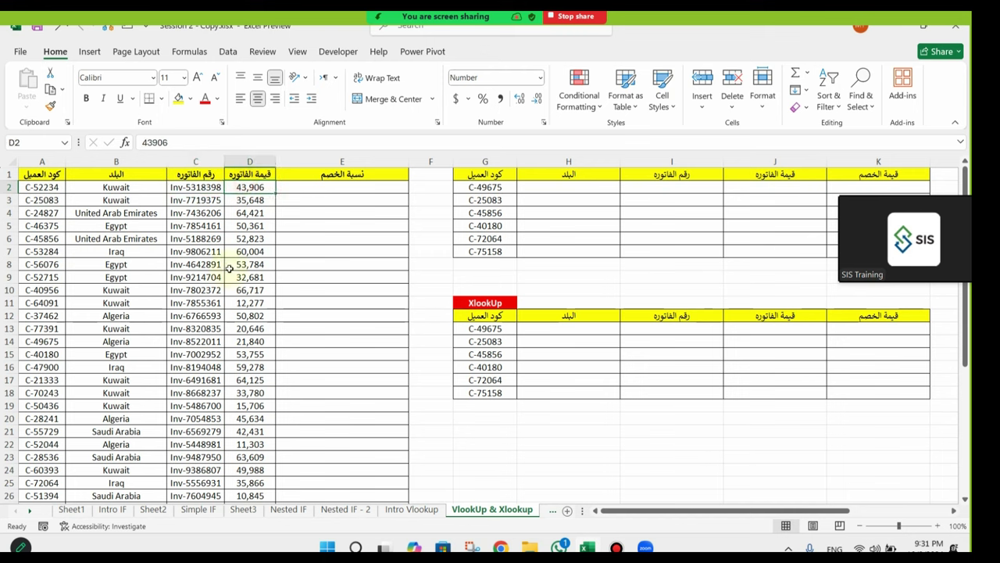
left_click(322, 187)
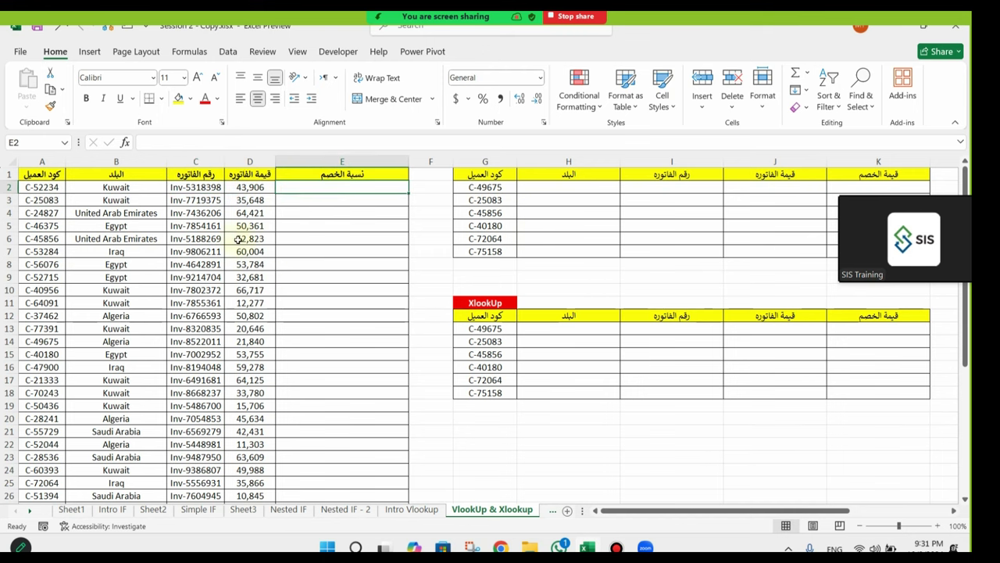
scroll(102, 235, "down", 8)
left_click(25, 382)
left_click_drag(25, 382, 36, 187)
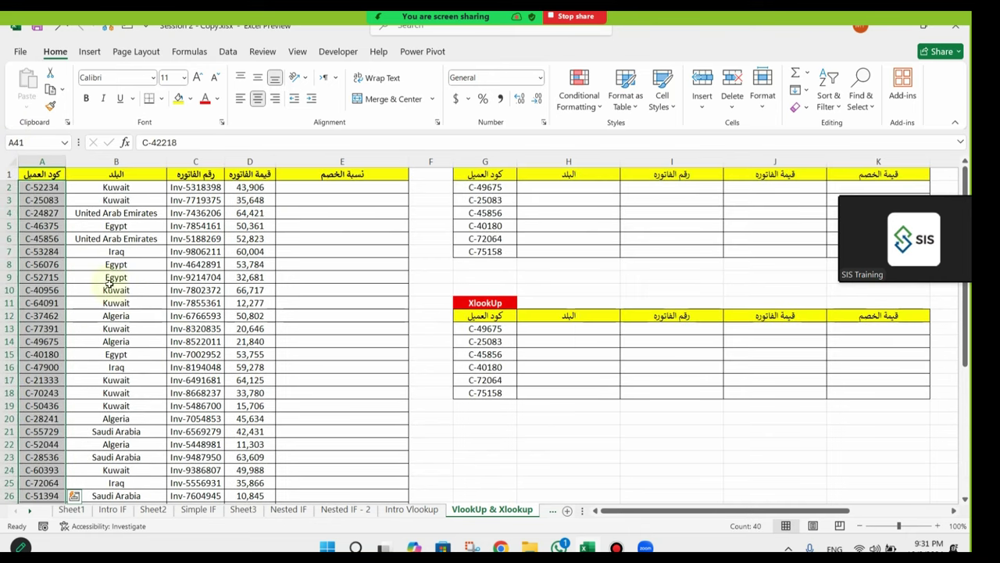
left_click_drag(200, 266, 749, 249)
left_click_drag(515, 189, 508, 255)
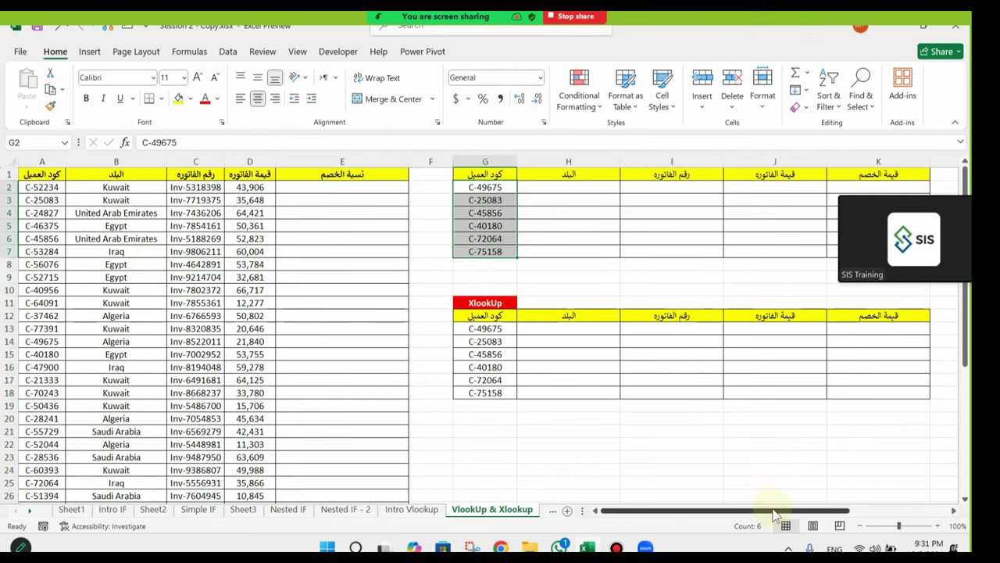
left_click_drag(773, 514, 832, 514)
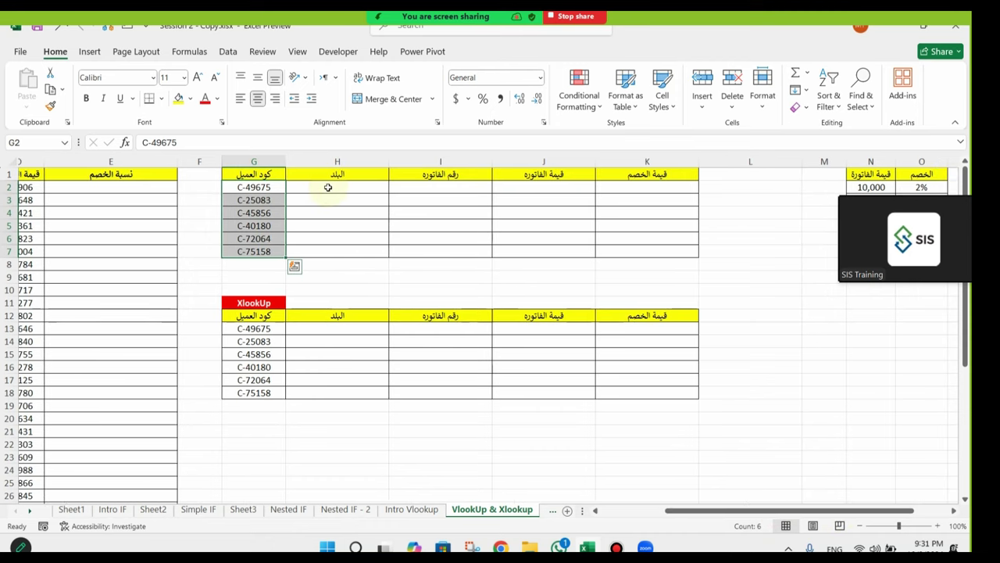
left_click(328, 188)
left_click(463, 190)
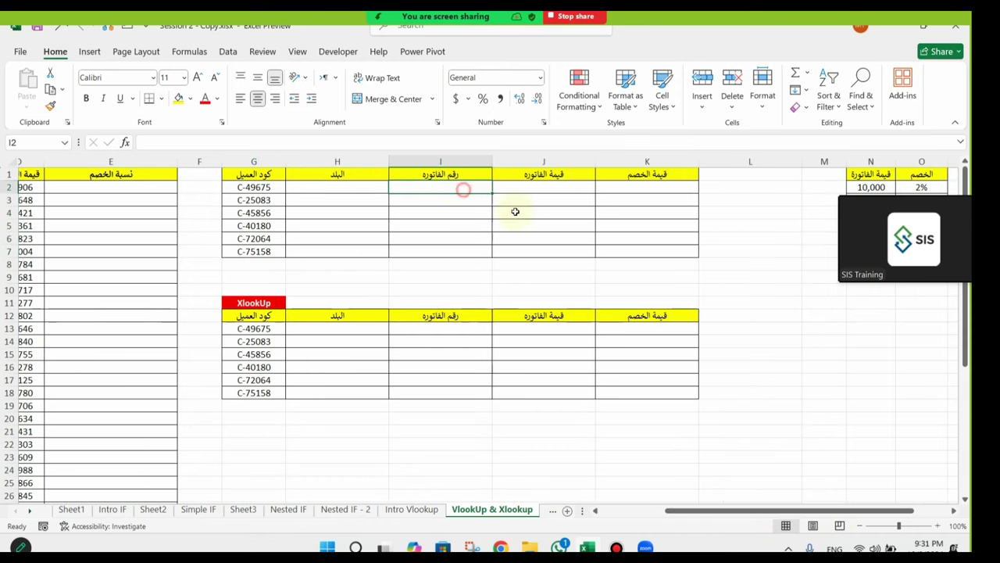
left_click(575, 188)
left_click(661, 187)
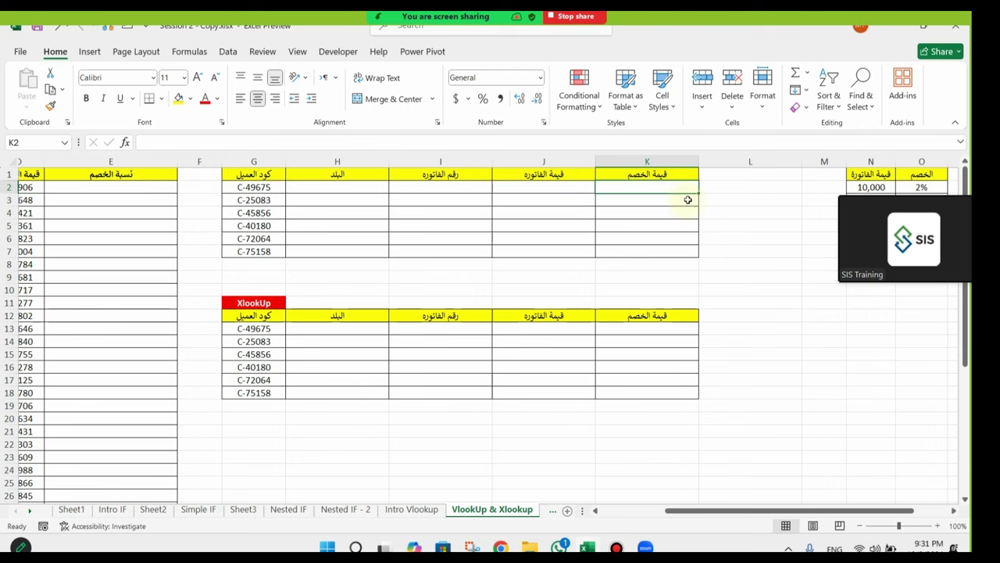
left_click_drag(860, 509, 801, 525)
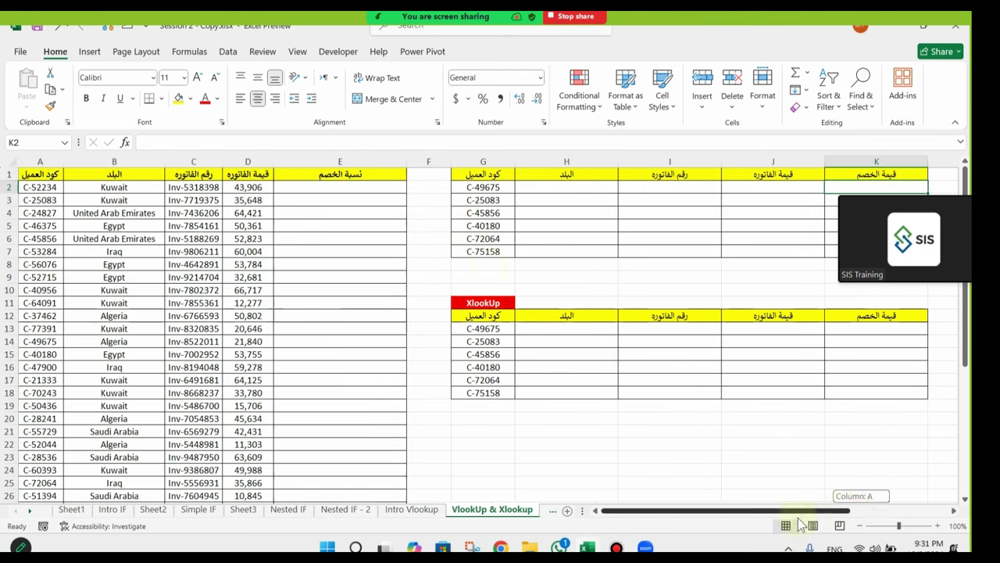
left_click_drag(467, 188, 475, 256)
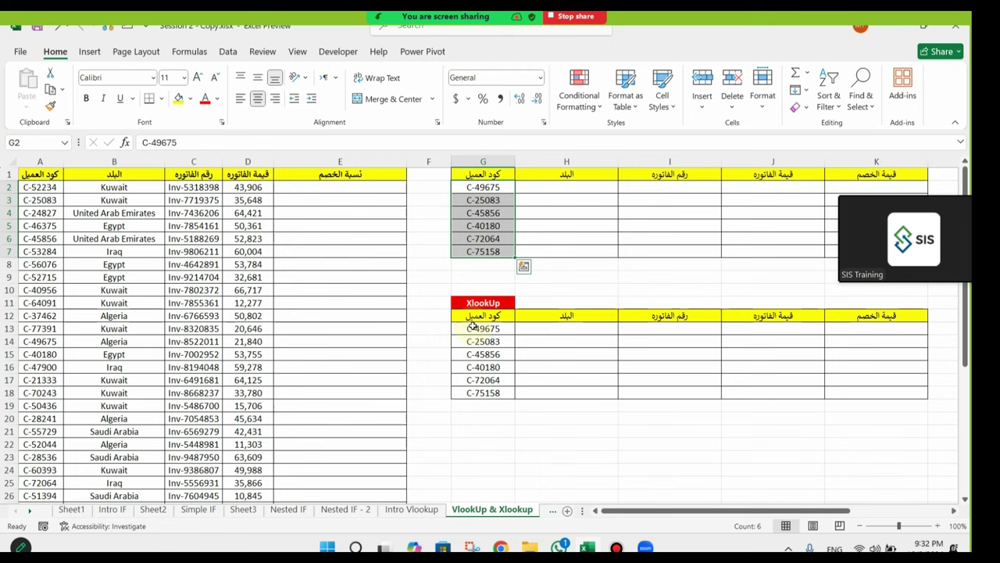
left_click(551, 188)
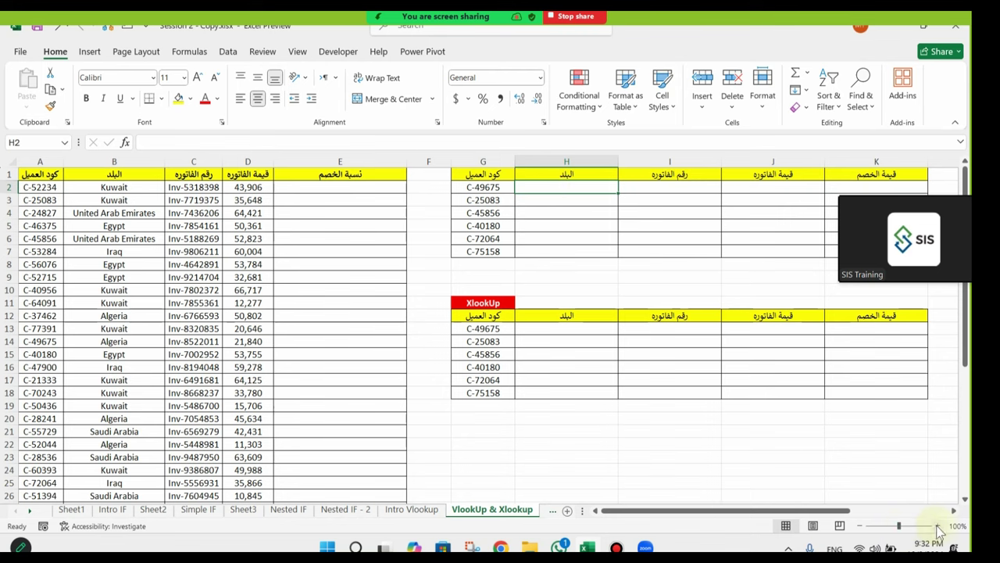
Step: Zoom the sheet to 110% and widen column H for the country results
left_click(938, 525)
left_click_drag(794, 511, 803, 512)
scroll(518, 358, "up", 1)
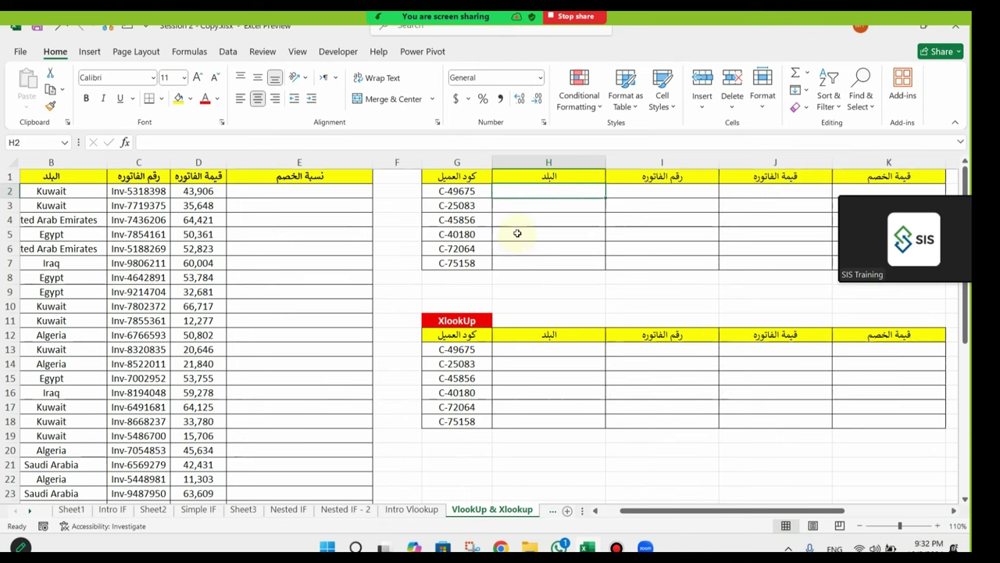
left_click(469, 191)
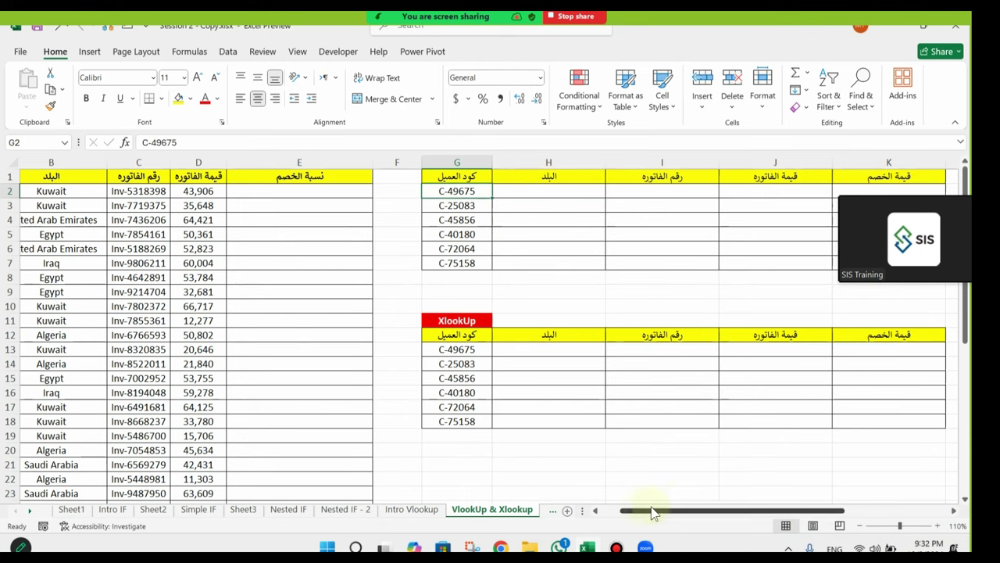
left_click_drag(658, 513, 640, 513)
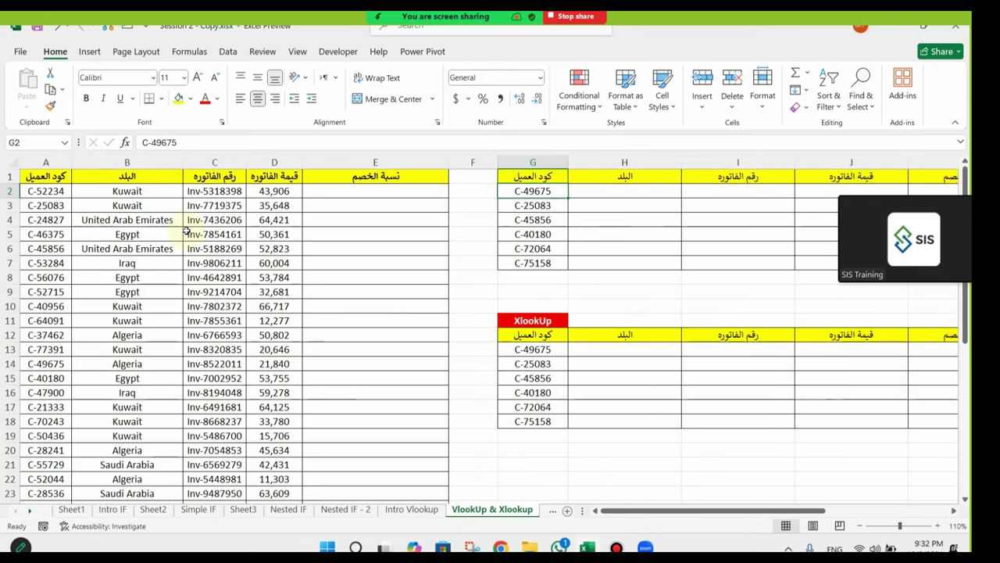
left_click(660, 193)
left_click_drag(675, 164, 712, 164)
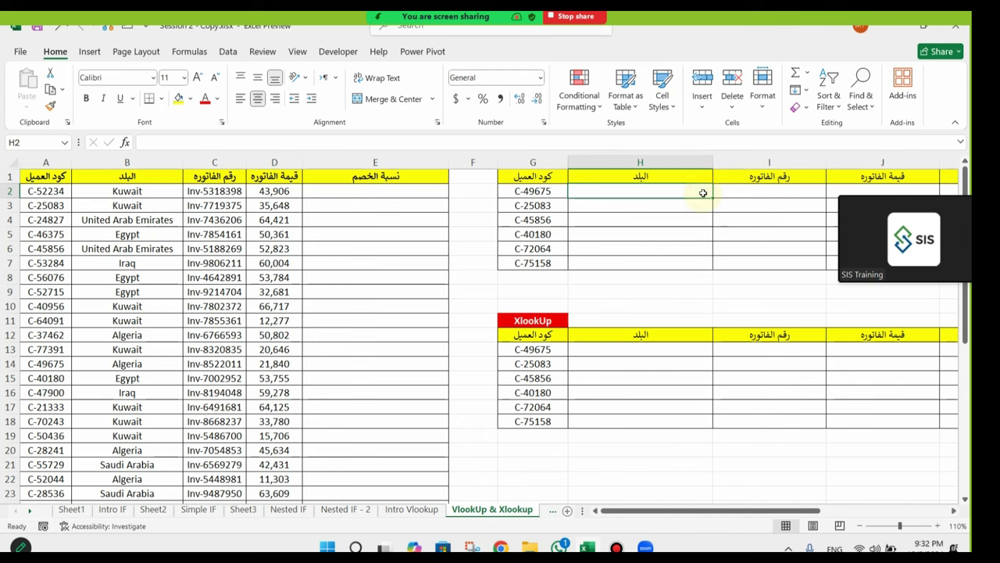
Step: Enter =VLOOKUP(G2,A:E,2,FALSE) in H2 so it returns Algeria
type("=vlo")
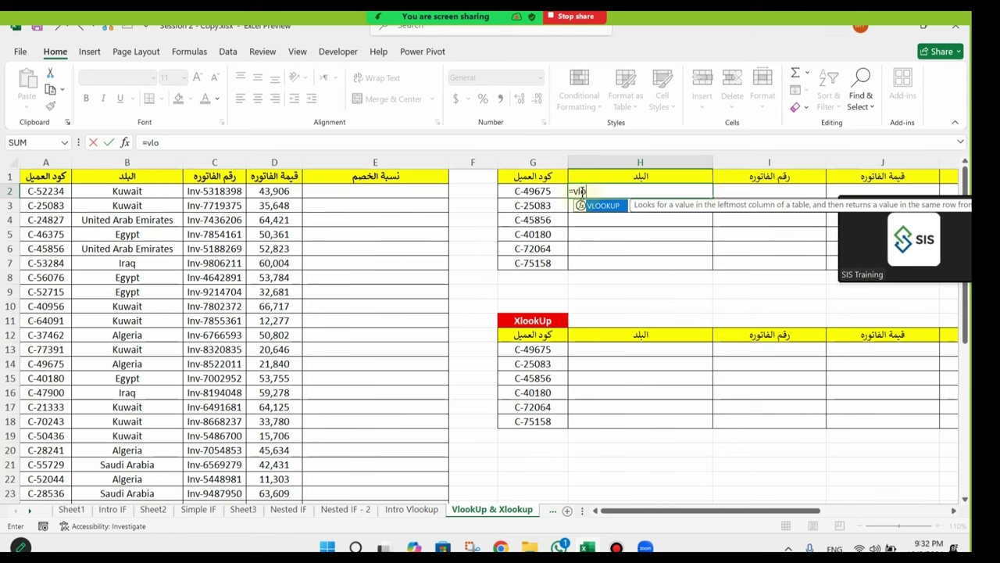
double_click(594, 207)
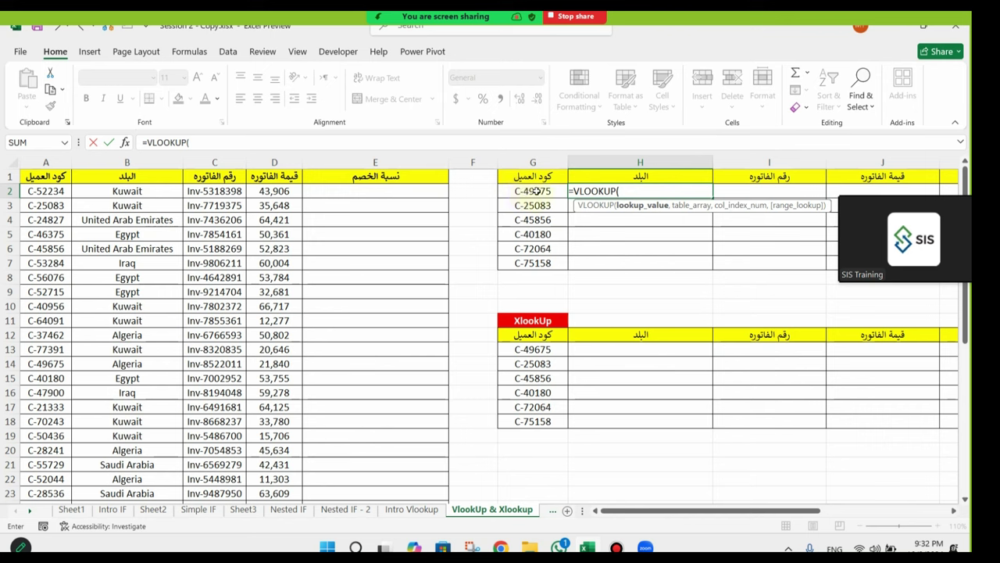
left_click(537, 190)
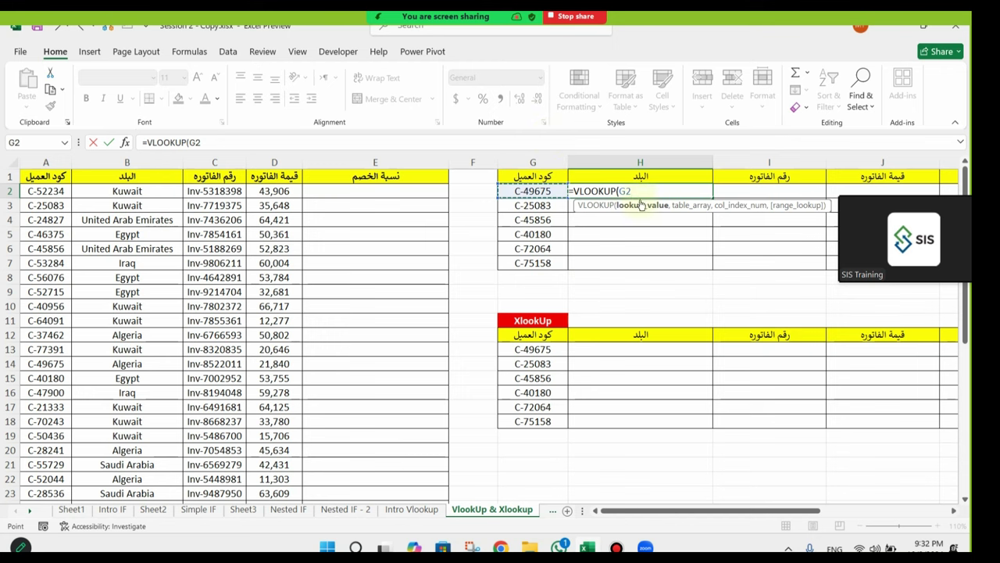
type(",")
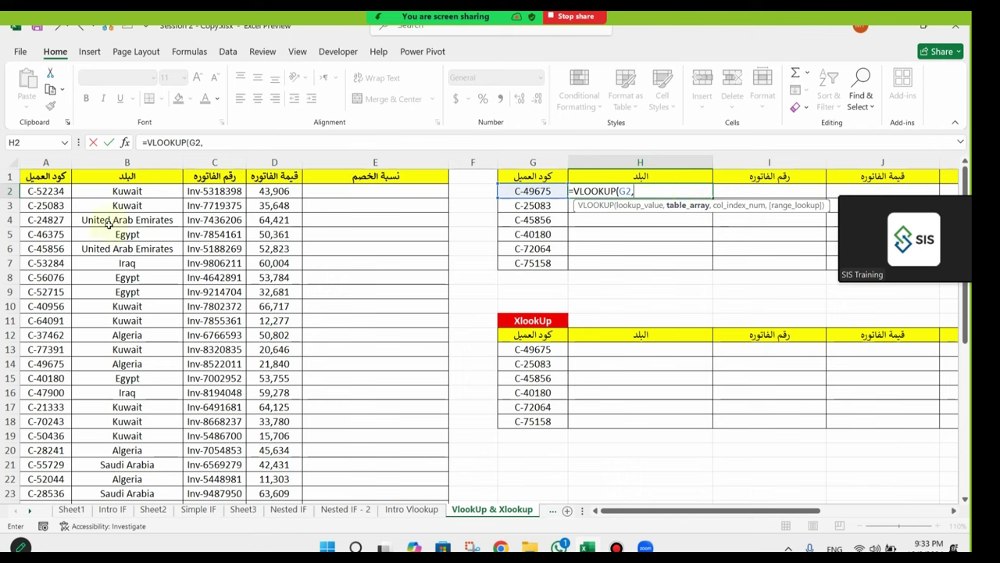
left_click_drag(37, 163, 375, 162)
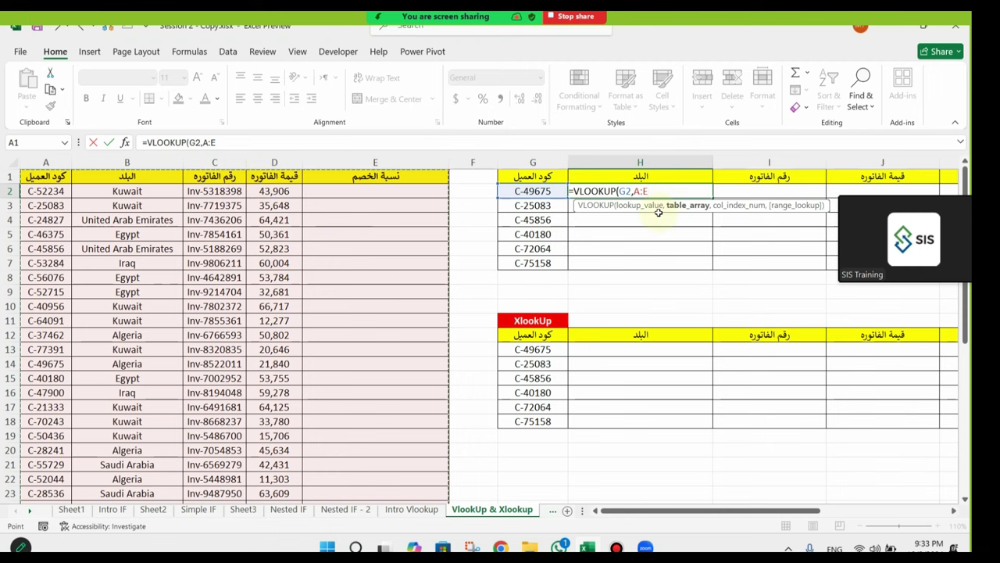
type(",2")
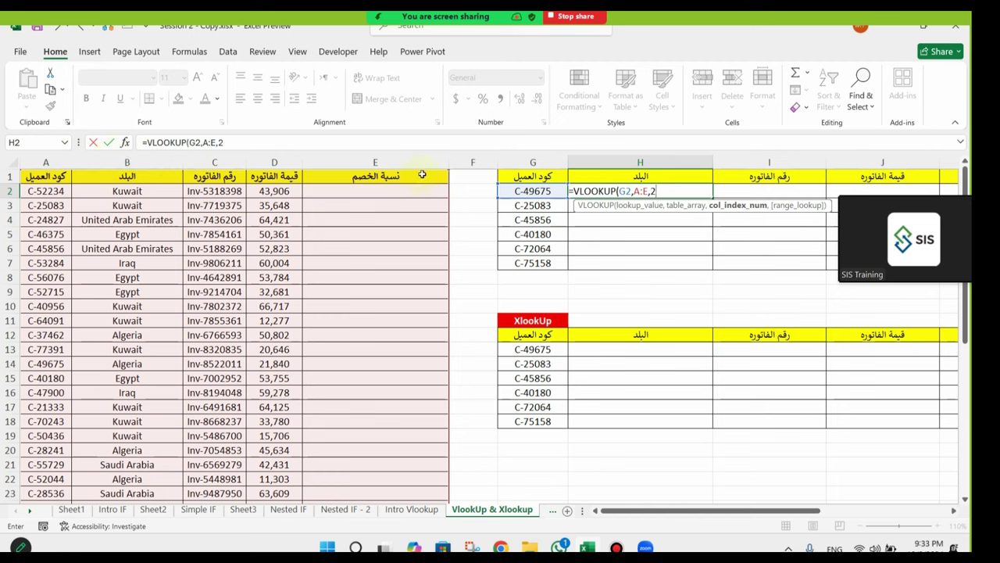
type(",")
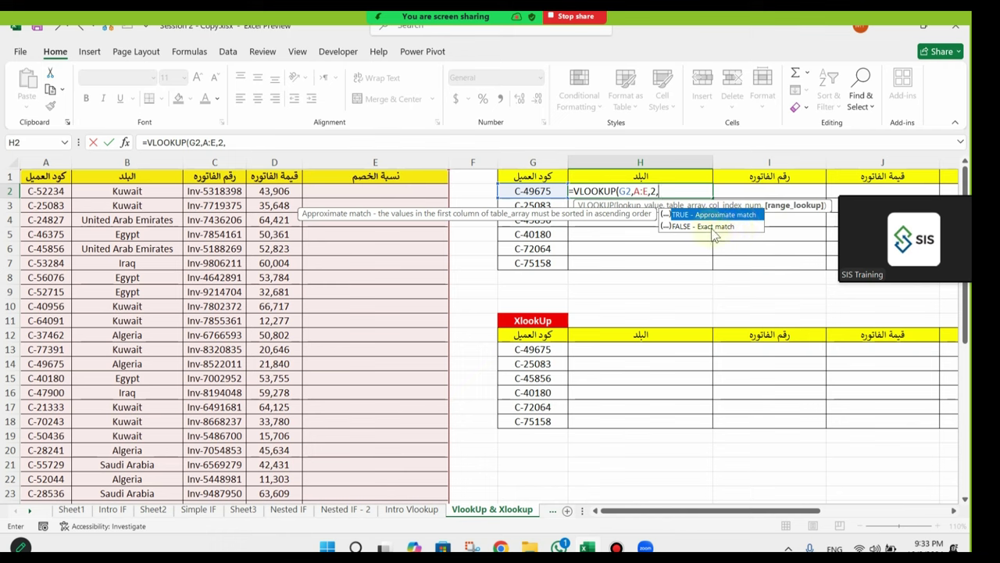
double_click(728, 226)
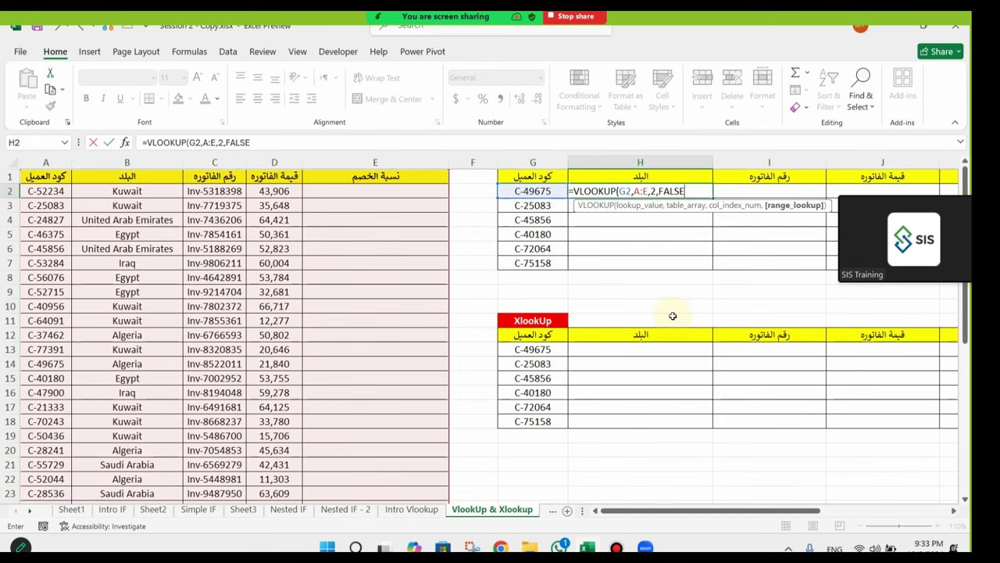
type(")")
key("Return")
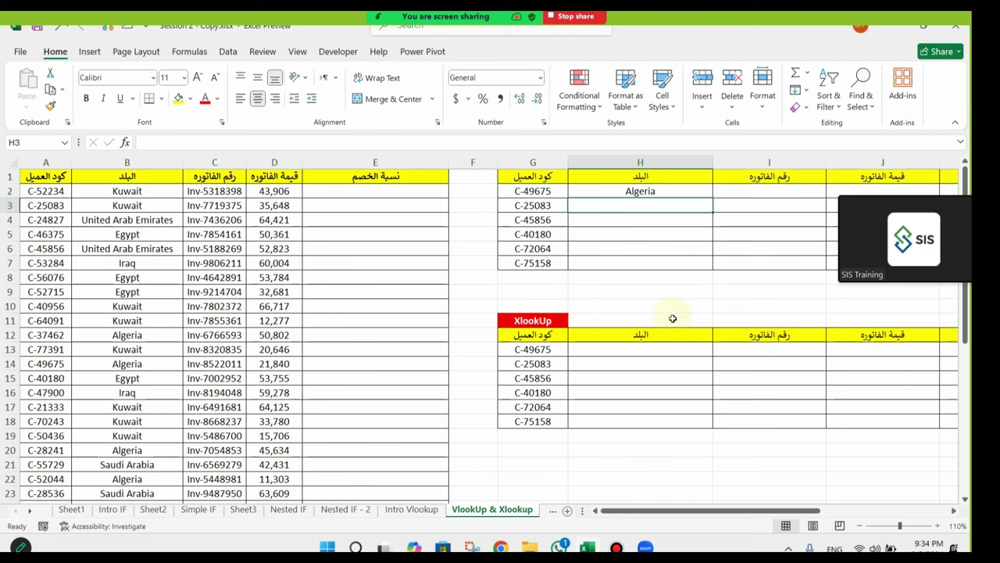
Step: Fill the country VLOOKUP down to H7 and check the copied formulas in H3 and H4
left_click(702, 191)
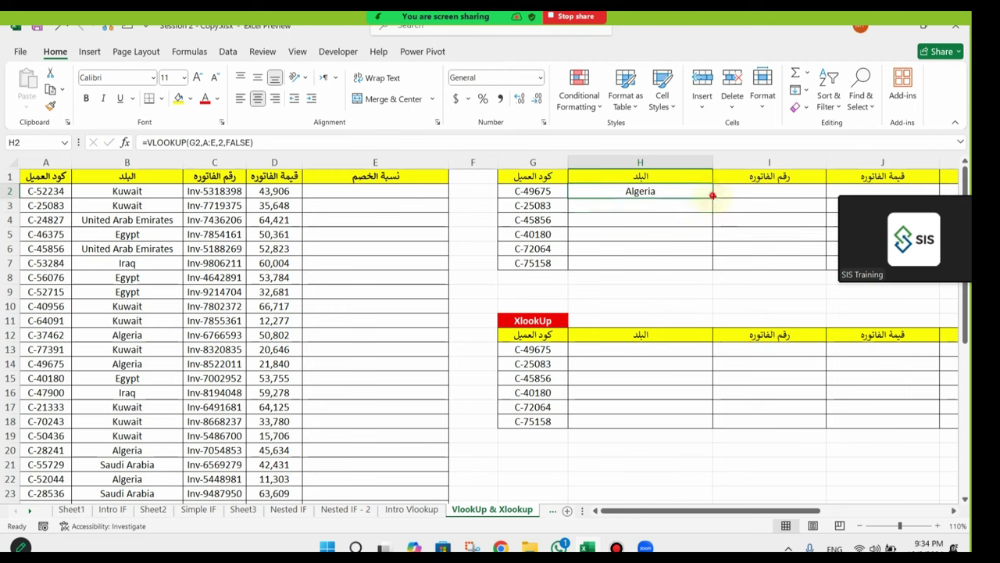
double_click(713, 195)
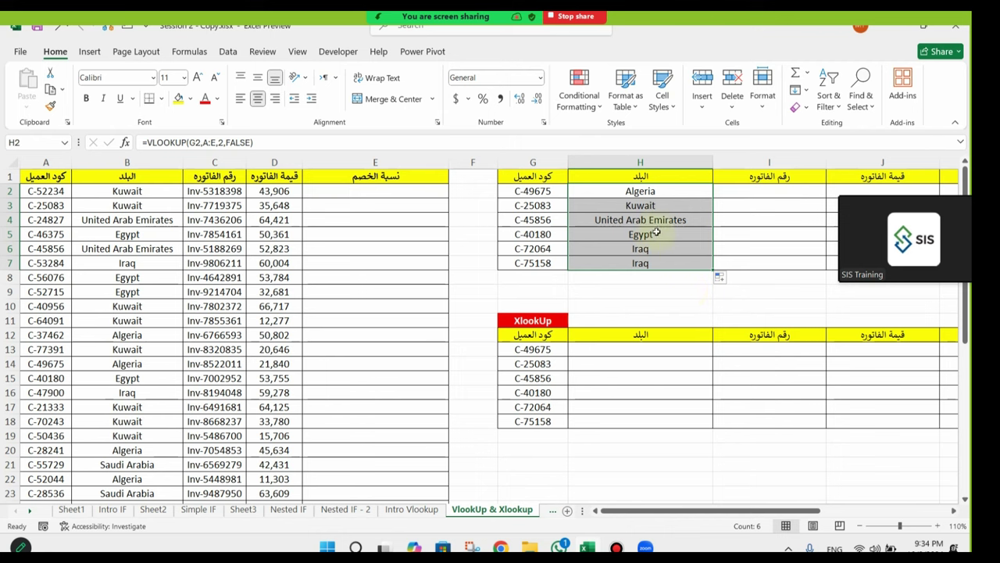
left_click(651, 191)
left_click_drag(651, 235, 654, 263)
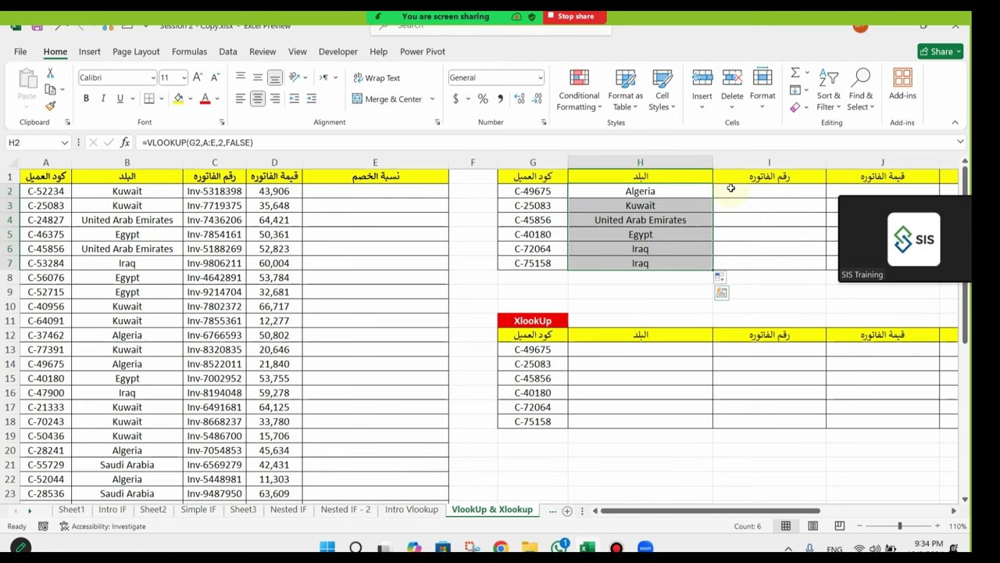
left_click(647, 203)
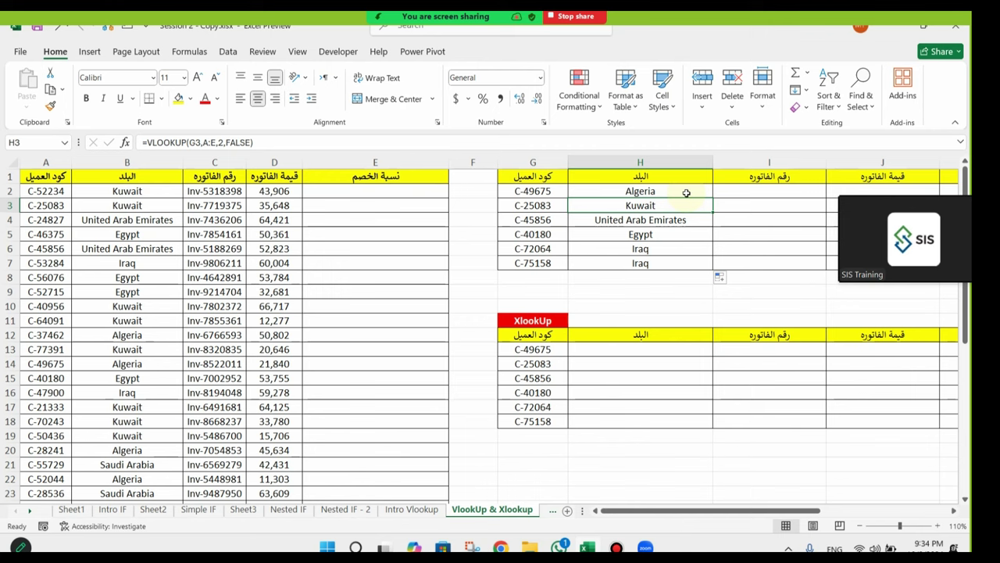
left_click(698, 196)
left_click(698, 208)
left_click(697, 224)
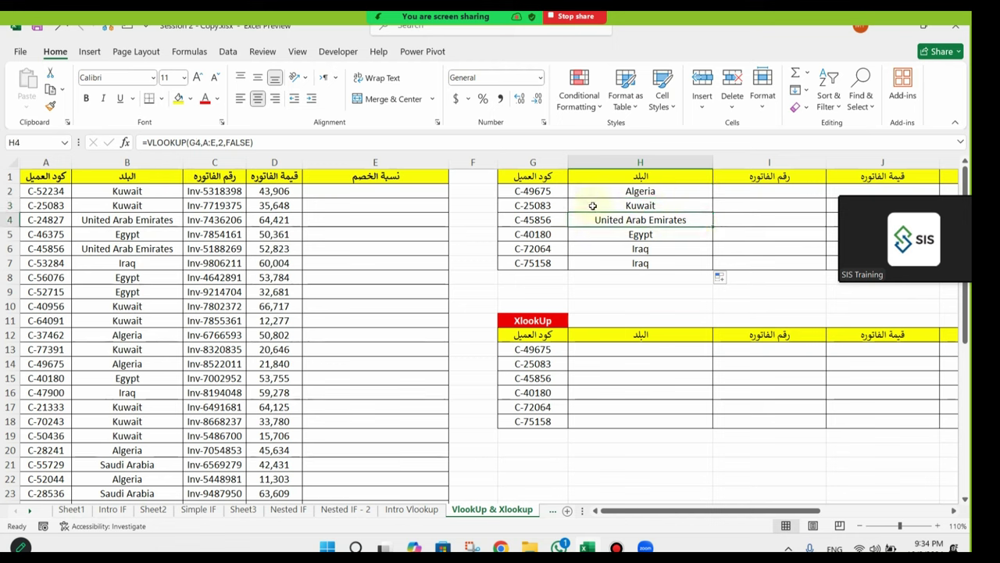
right_click(542, 191)
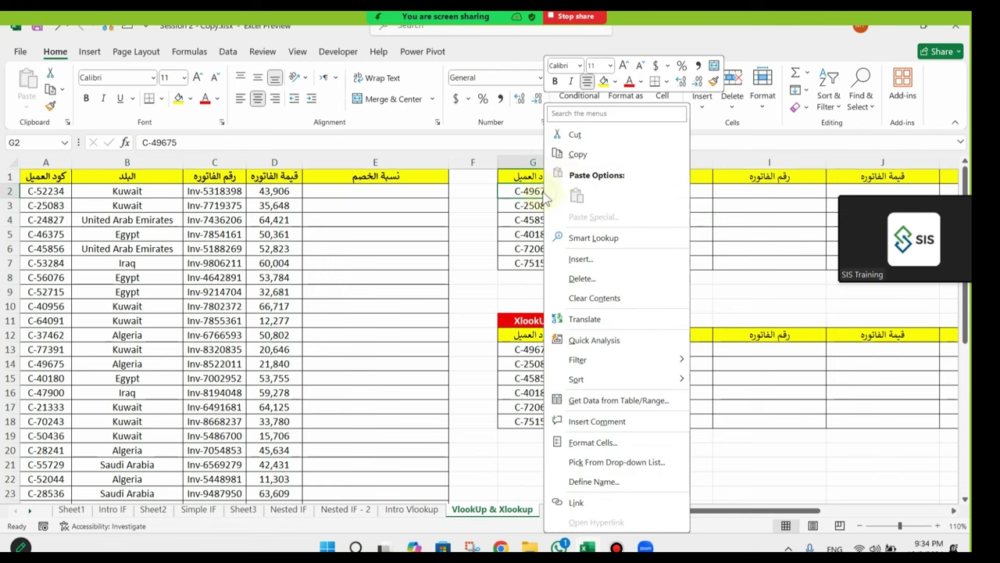
left_click(583, 154)
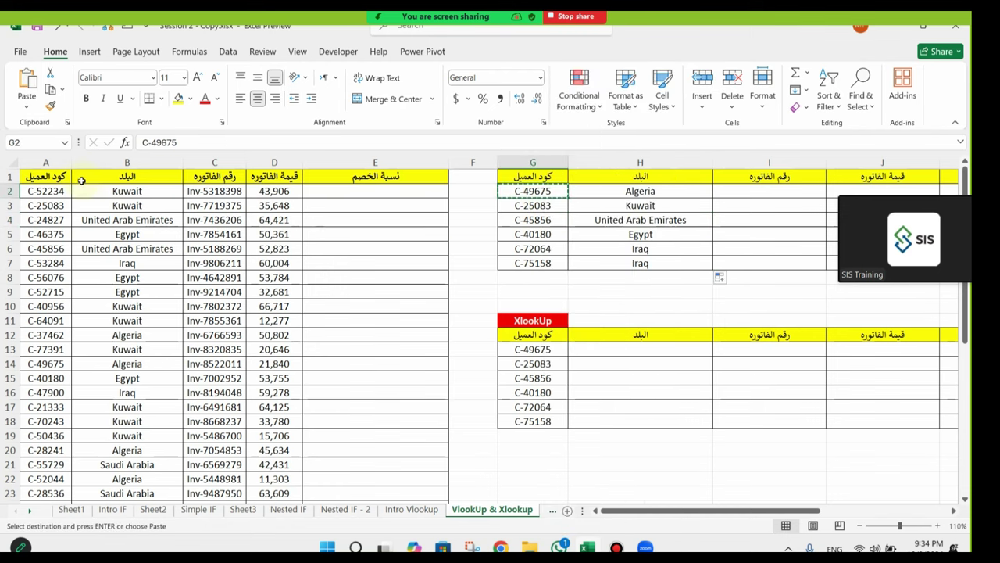
left_click(61, 160)
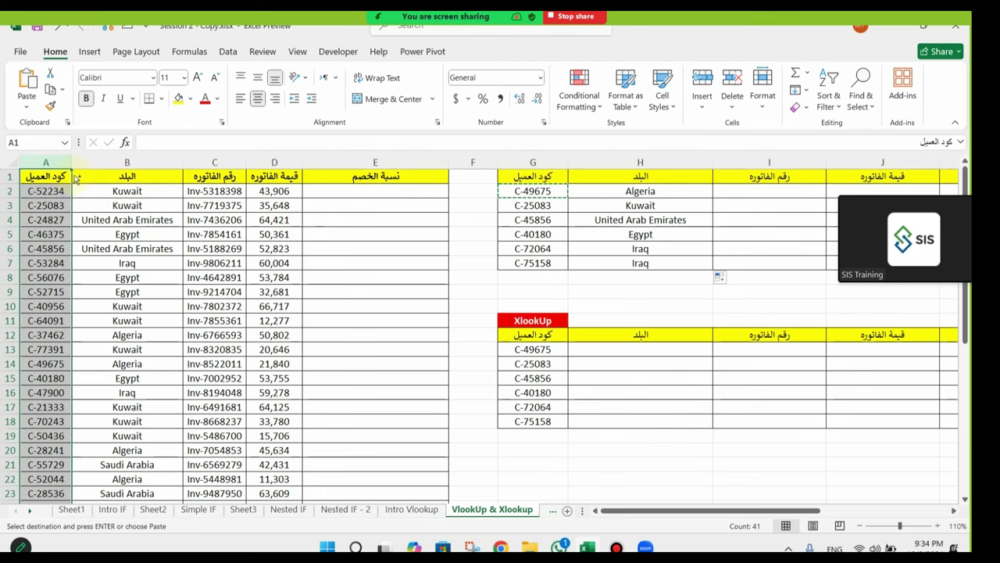
key("ctrl+f")
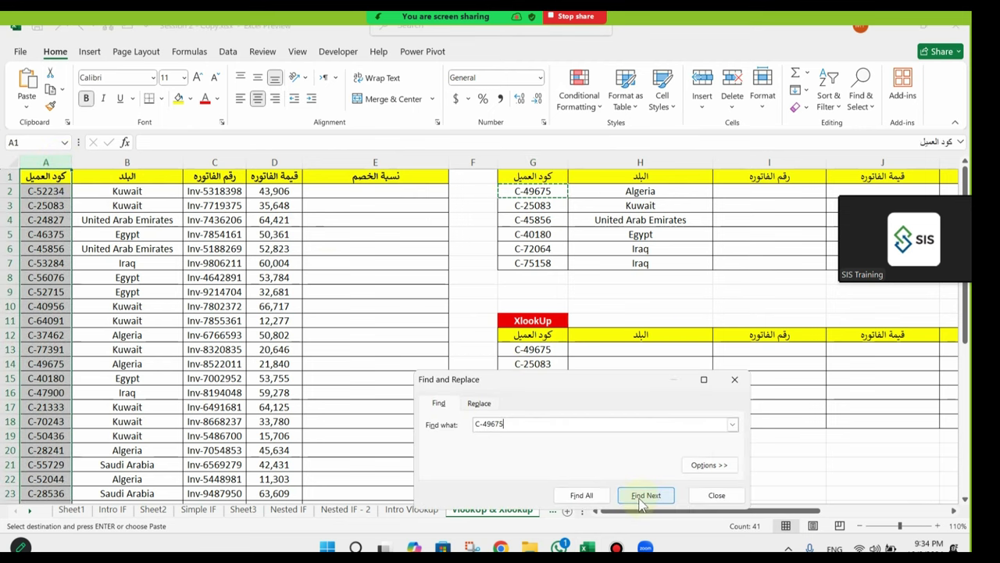
left_click(646, 495)
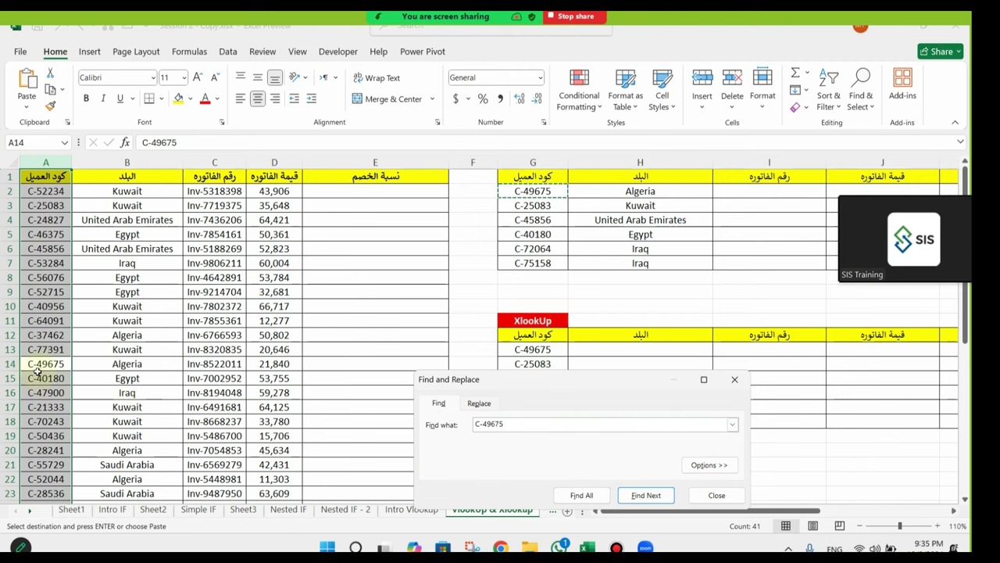
left_click_drag(43, 364, 116, 364)
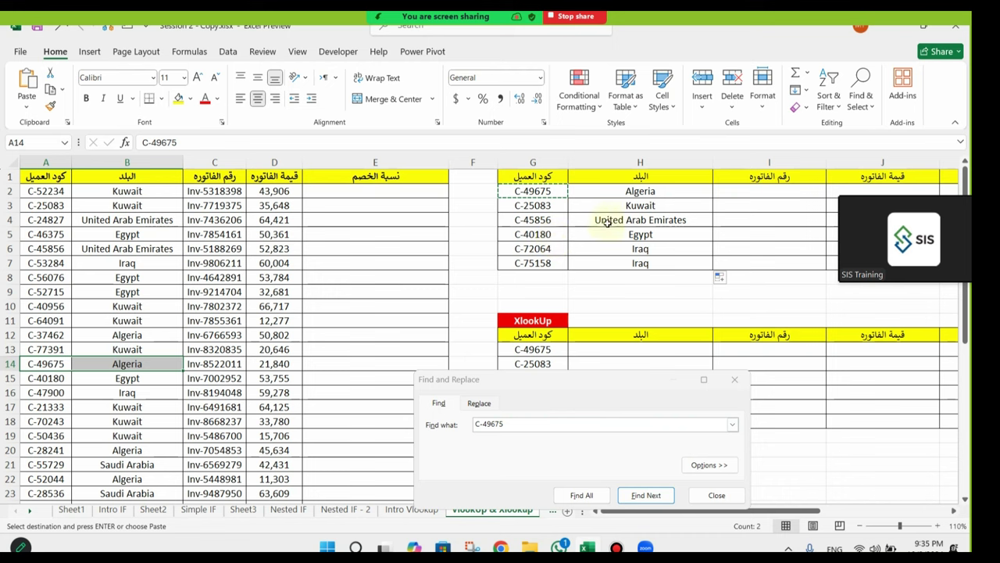
left_click(558, 222)
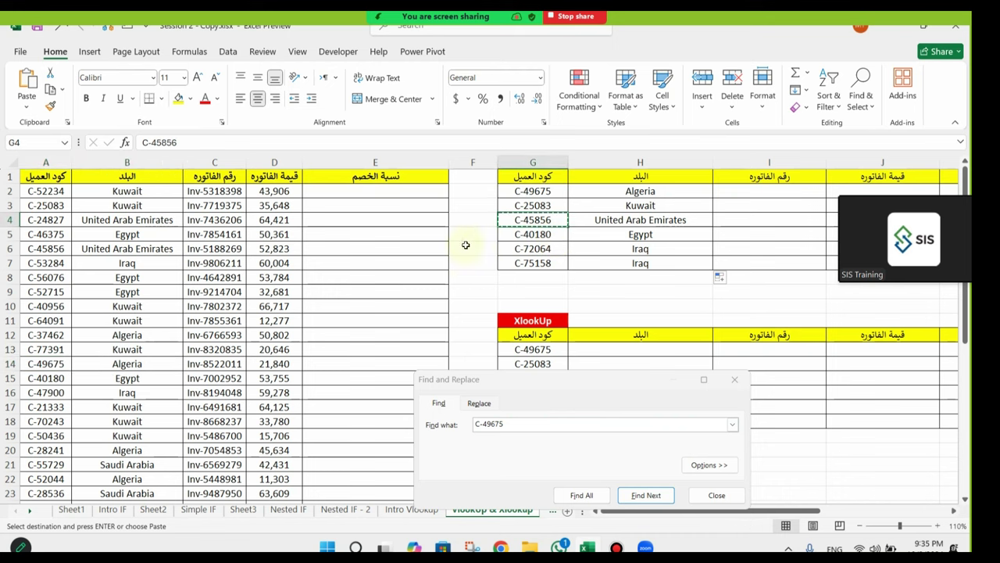
left_click(45, 162)
left_click_drag(540, 424, 434, 426)
key("ctrl+v")
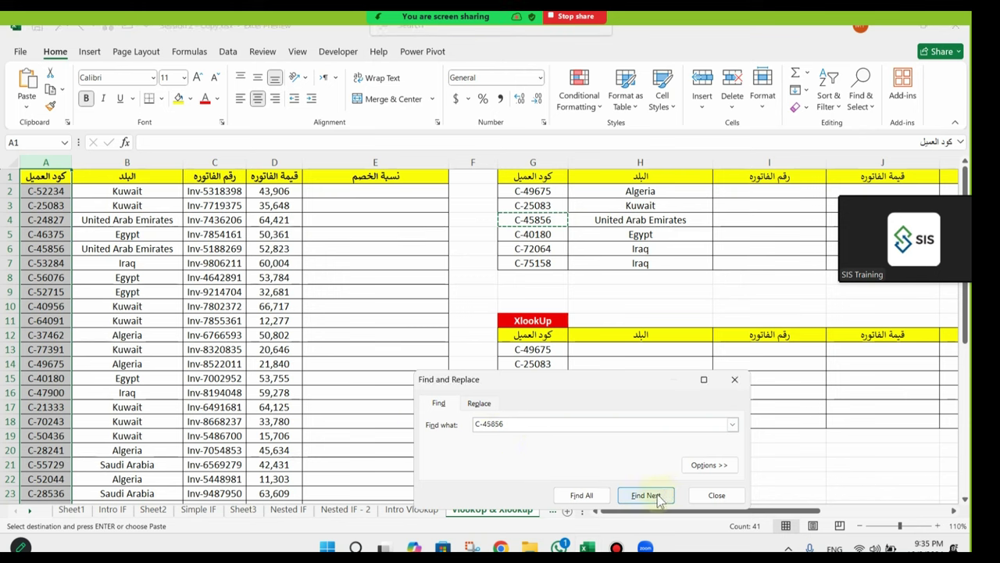
left_click(659, 499)
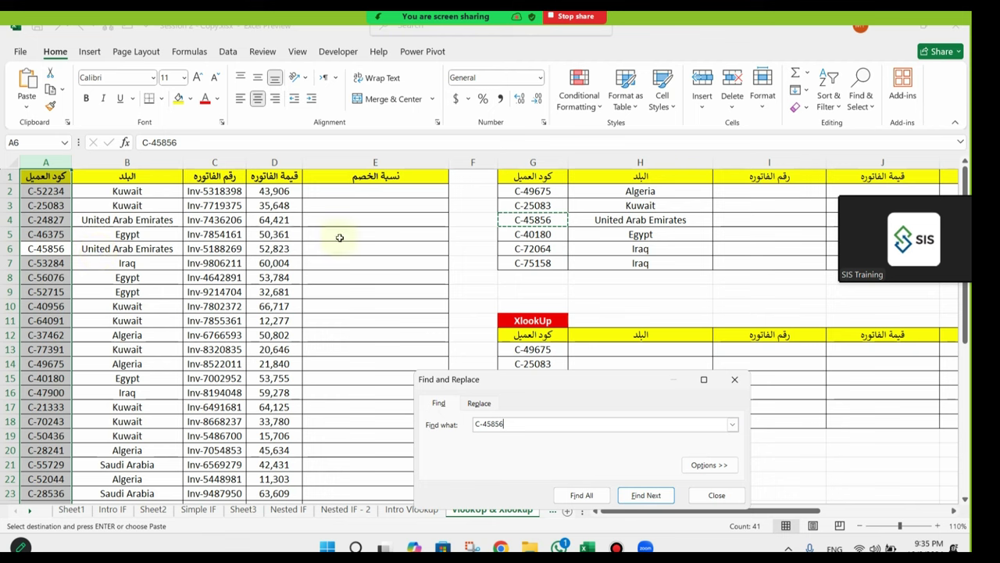
key("Escape")
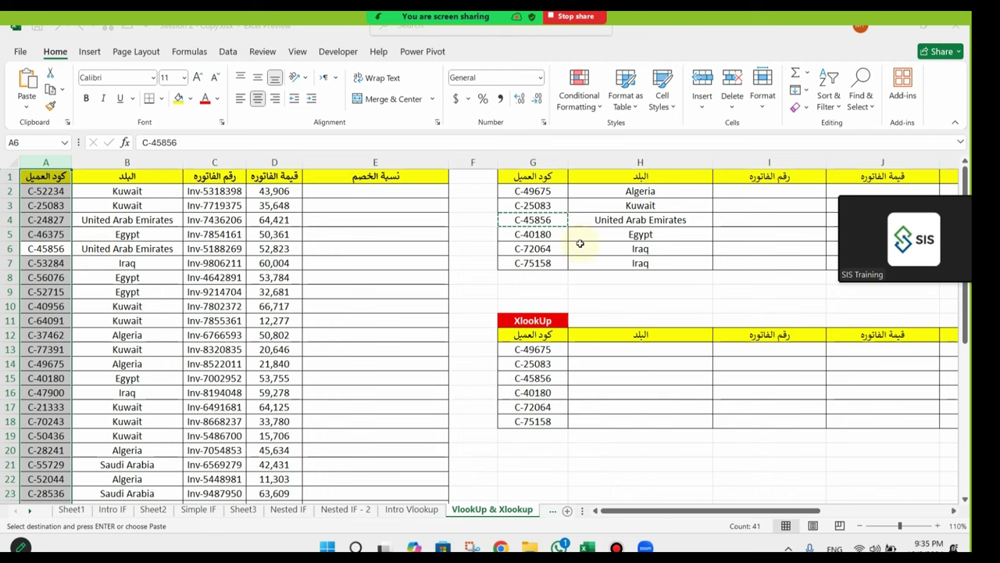
key("Escape")
left_click_drag(642, 189, 647, 248)
left_click_drag(786, 512, 835, 512)
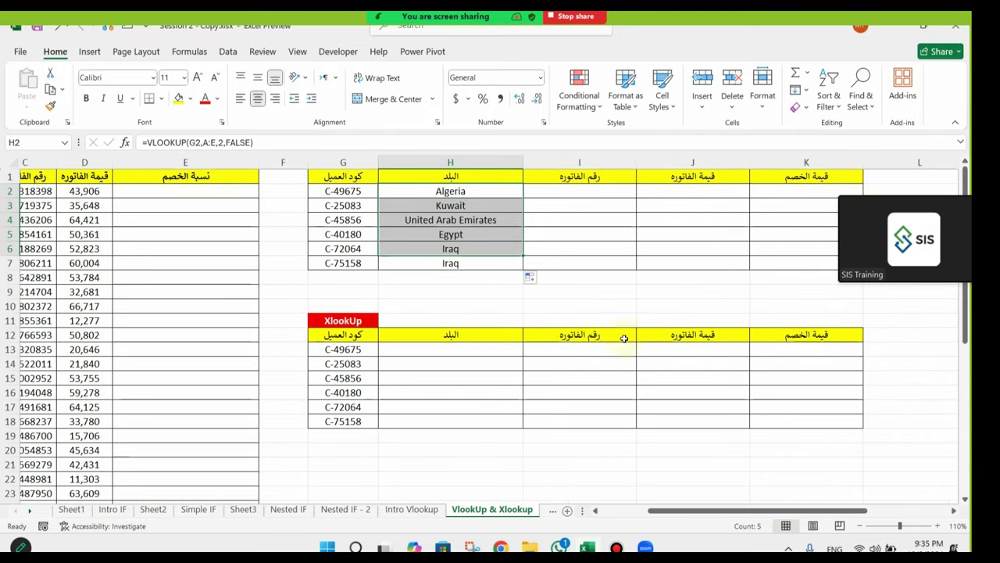
left_click(587, 192)
Step: In I2, begin a VLOOKUP with G2 as lookup value and columns A:E as the table
left_click(361, 192)
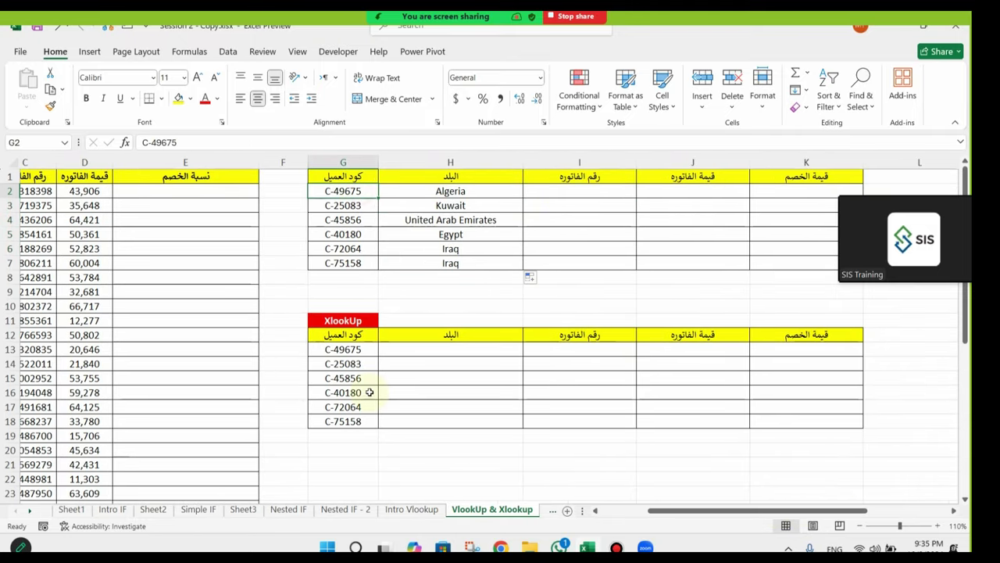
left_click(559, 192)
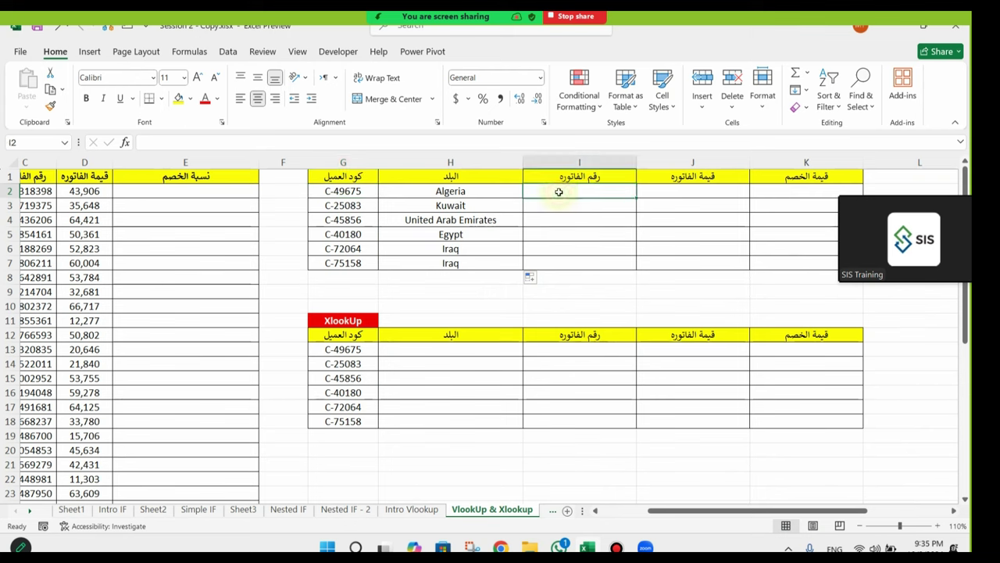
type("=")
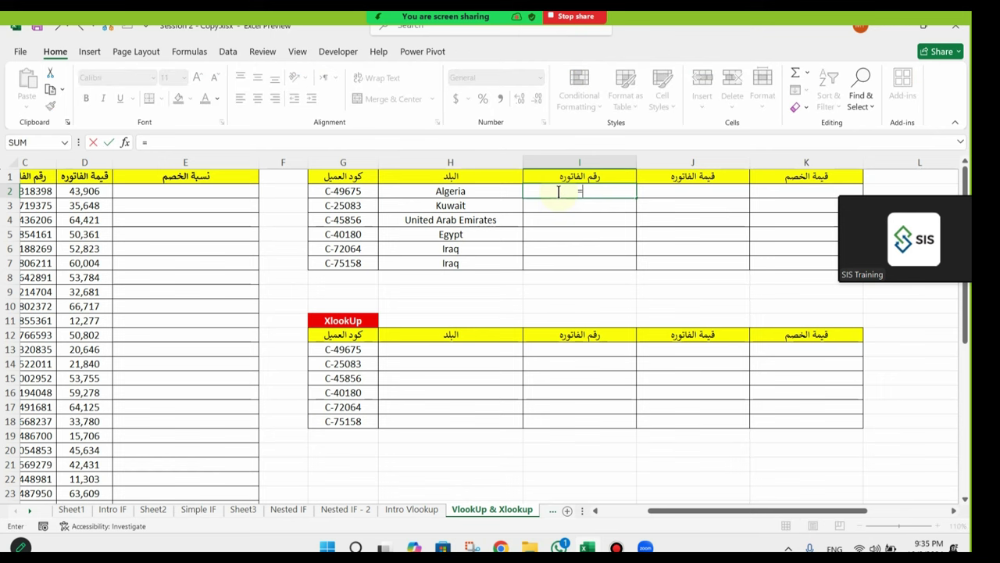
type("vlo")
key("Tab")
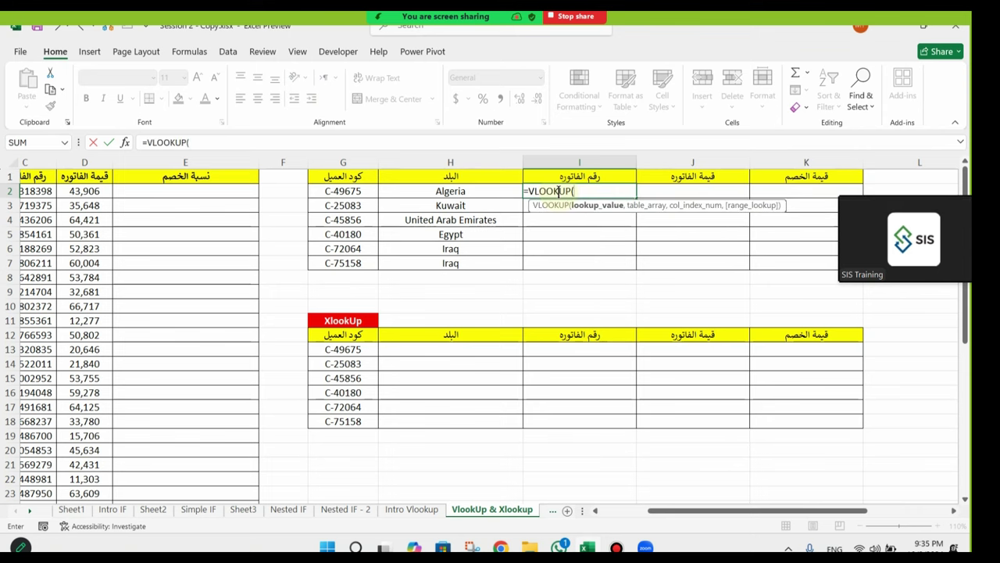
left_click(604, 210)
left_click(340, 193)
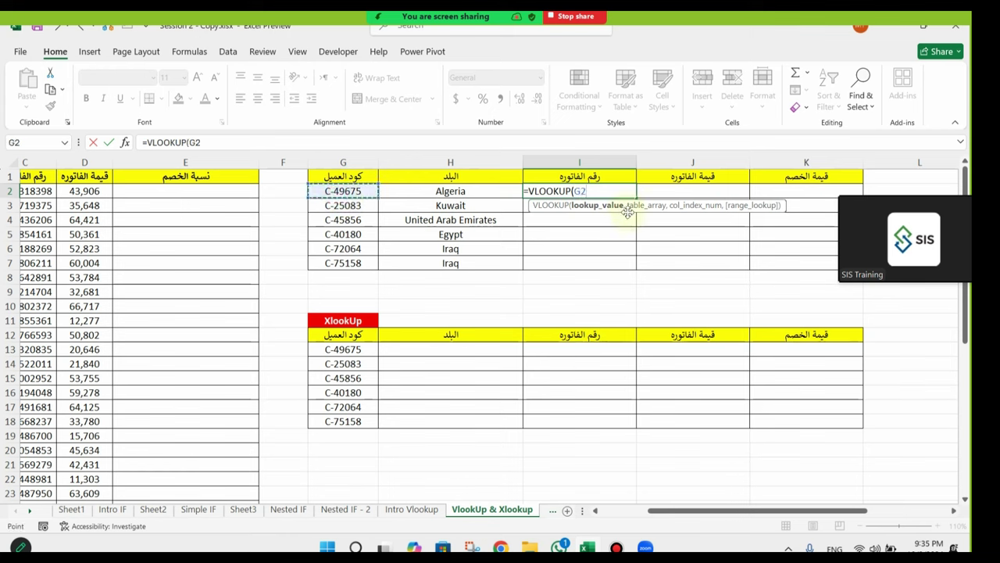
type(",")
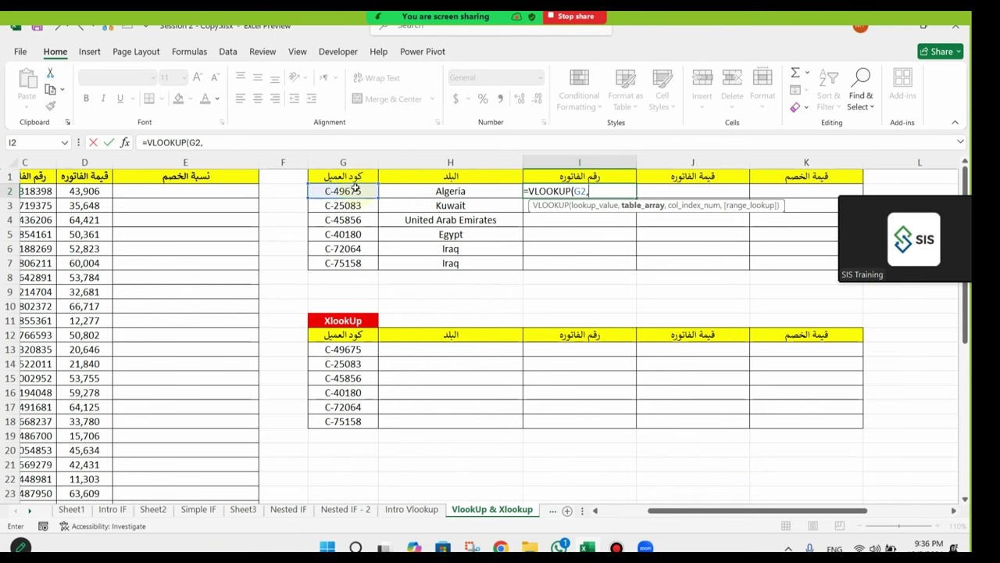
left_click_drag(738, 510, 687, 510)
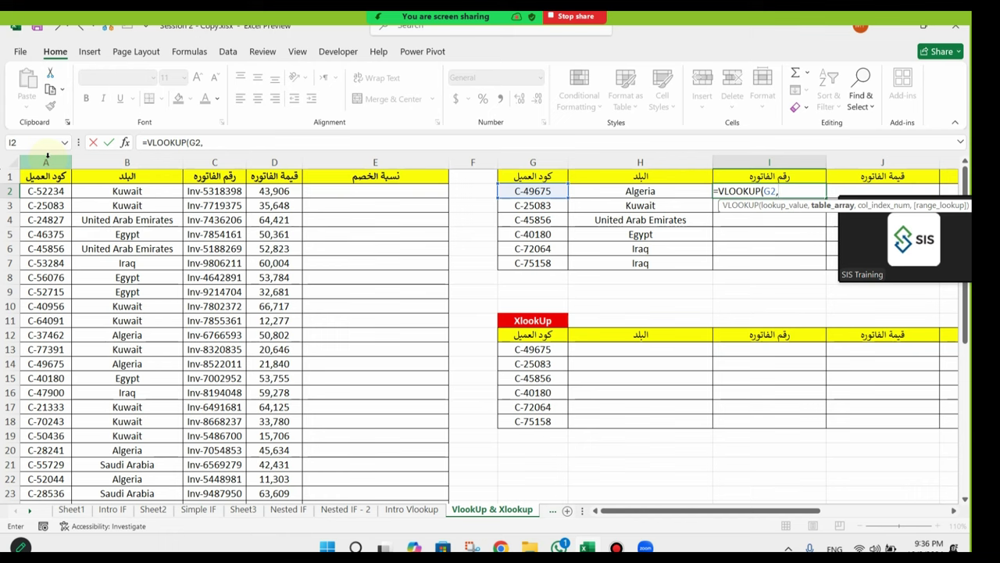
left_click_drag(39, 159, 393, 180)
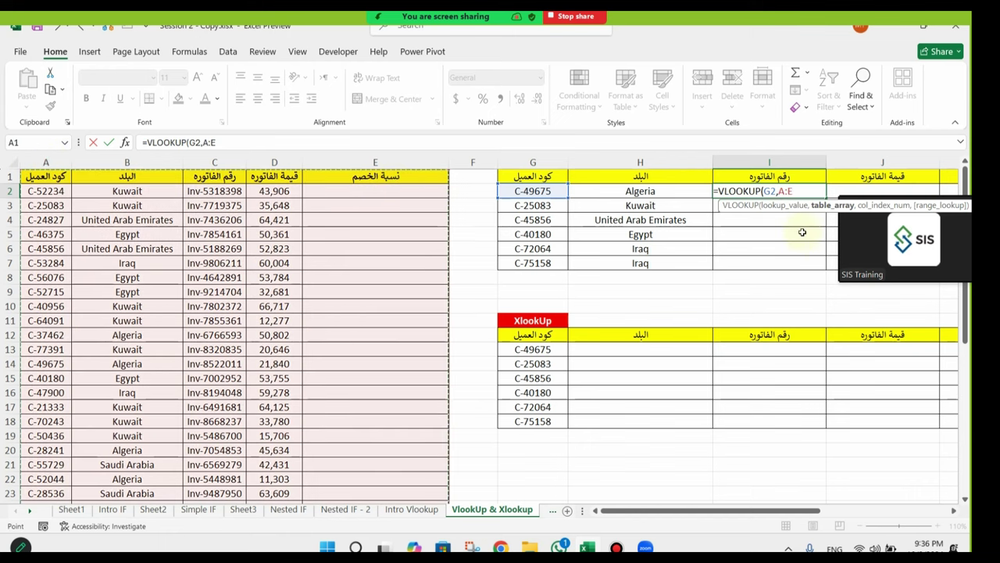
Step: Finish the I2 formula with column index 3 and FALSE for an exact match
left_click(866, 211)
type(",")
left_click_drag(771, 511, 839, 512)
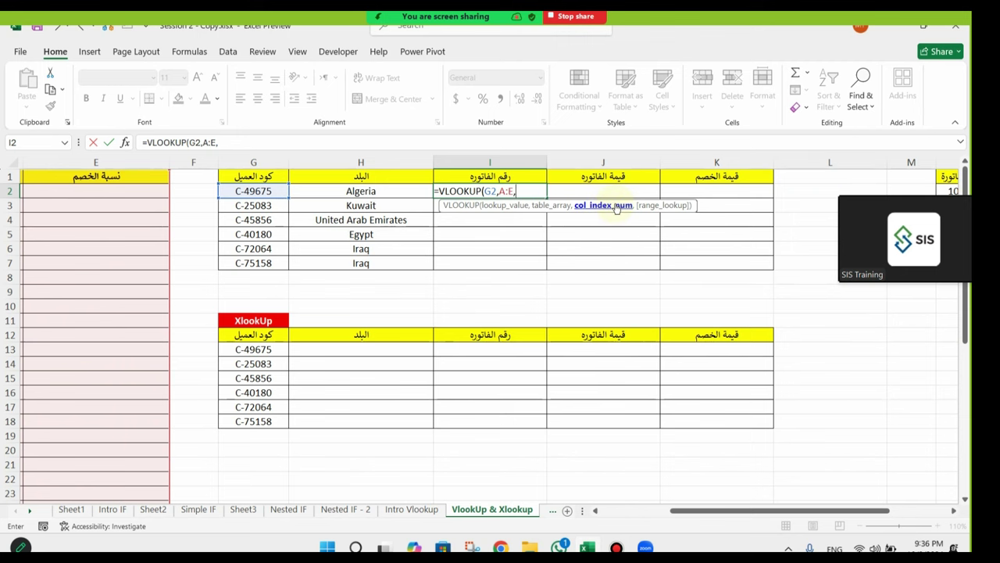
left_click_drag(758, 515, 739, 504)
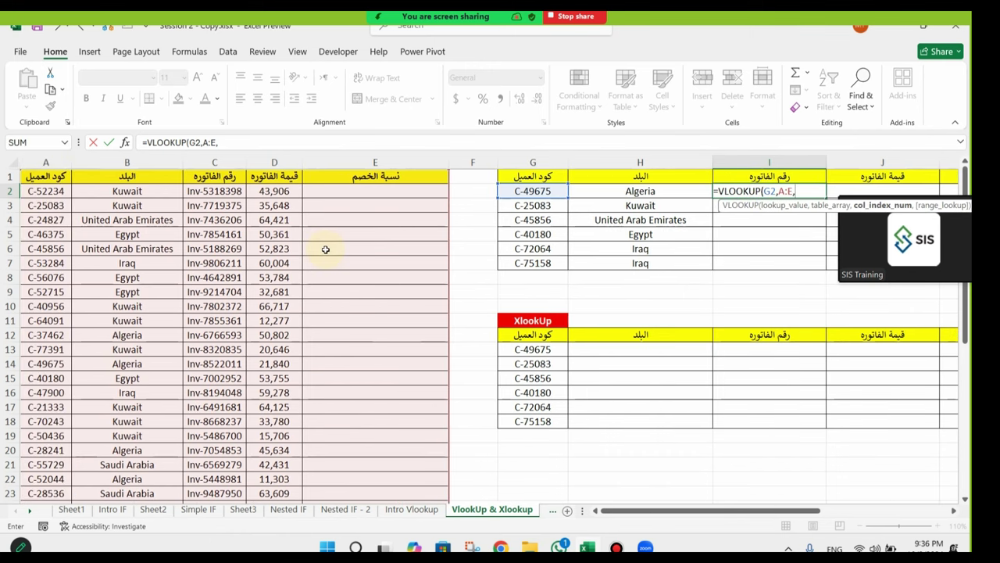
left_click_drag(48, 161, 190, 162)
left_click(800, 190)
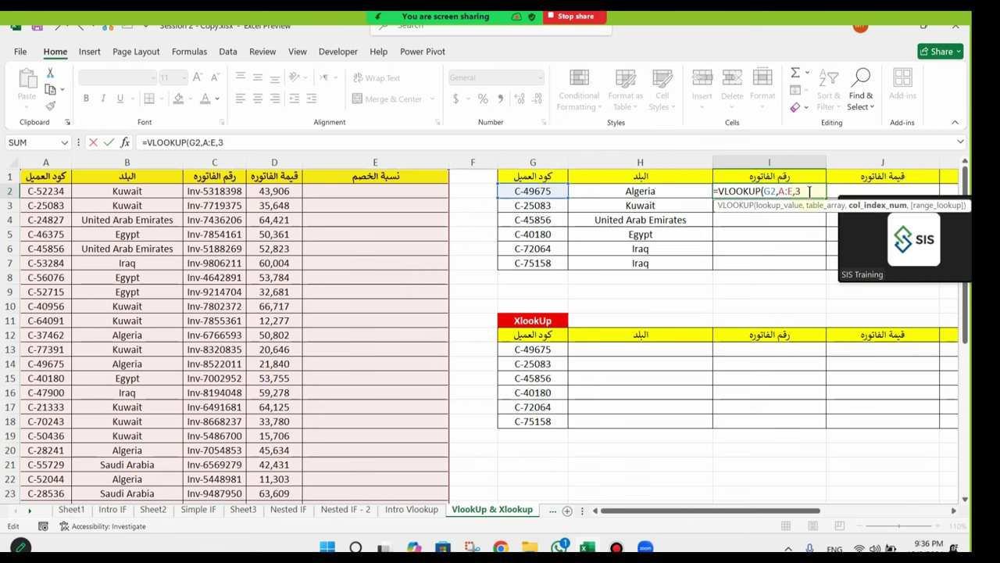
type(",")
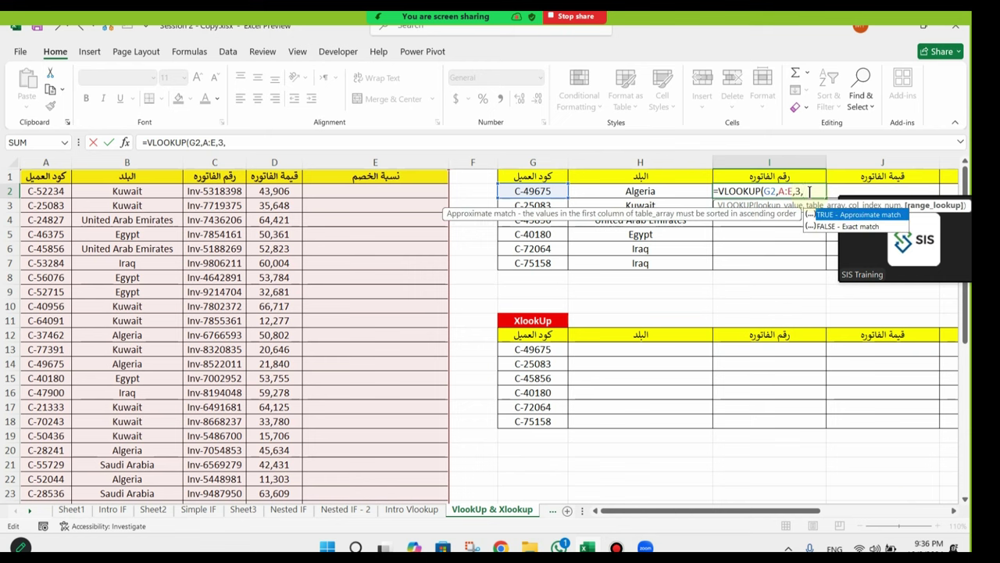
left_click_drag(809, 516, 875, 516)
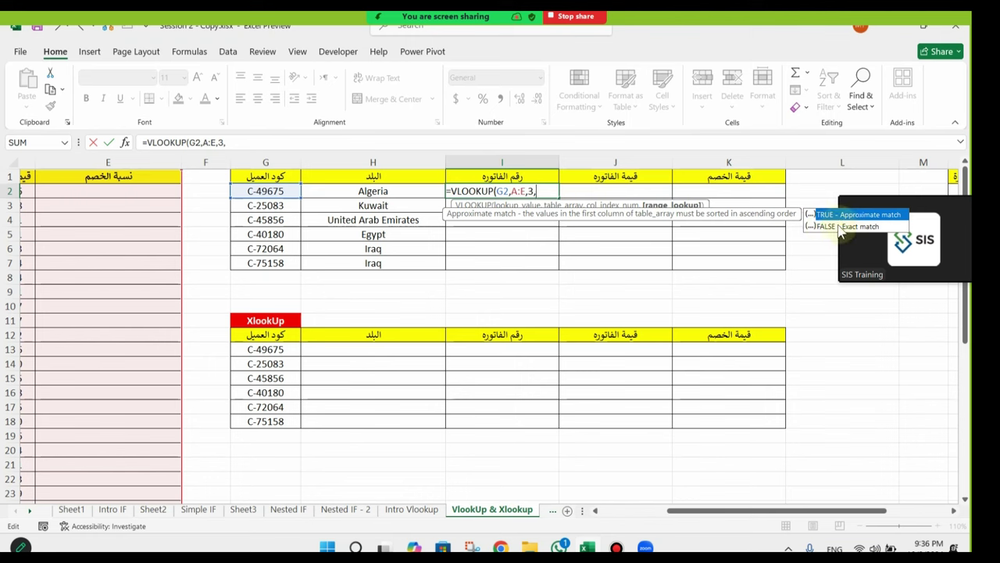
double_click(827, 228)
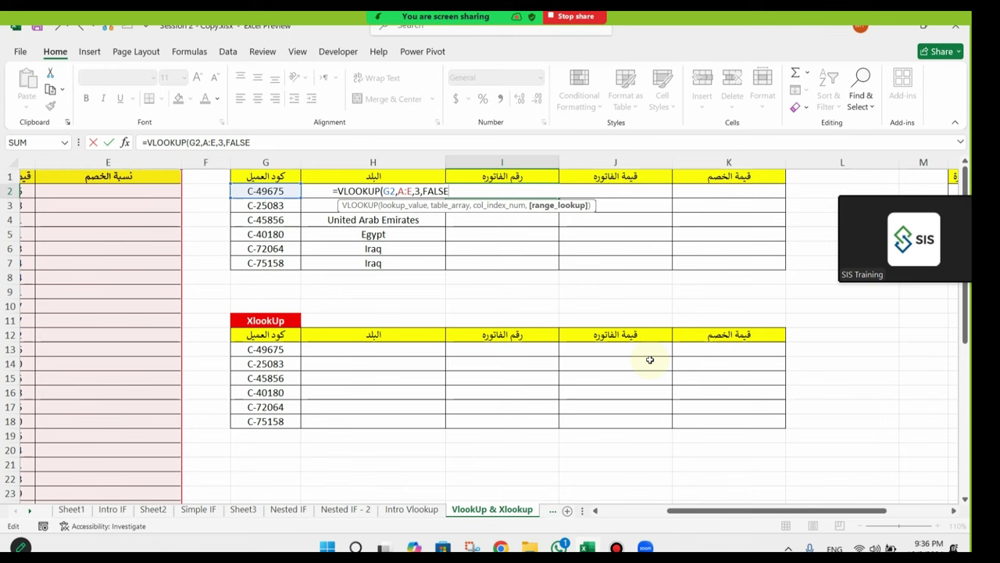
key("Return")
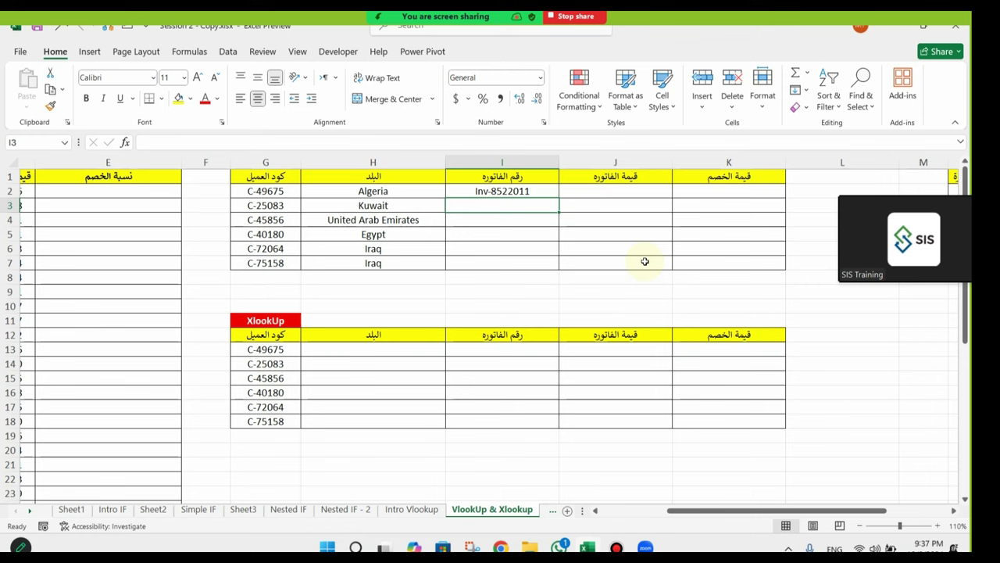
Step: Fill the invoice-number VLOOKUP down from I2 to I7
left_click(554, 191)
double_click(559, 198)
left_click(529, 232)
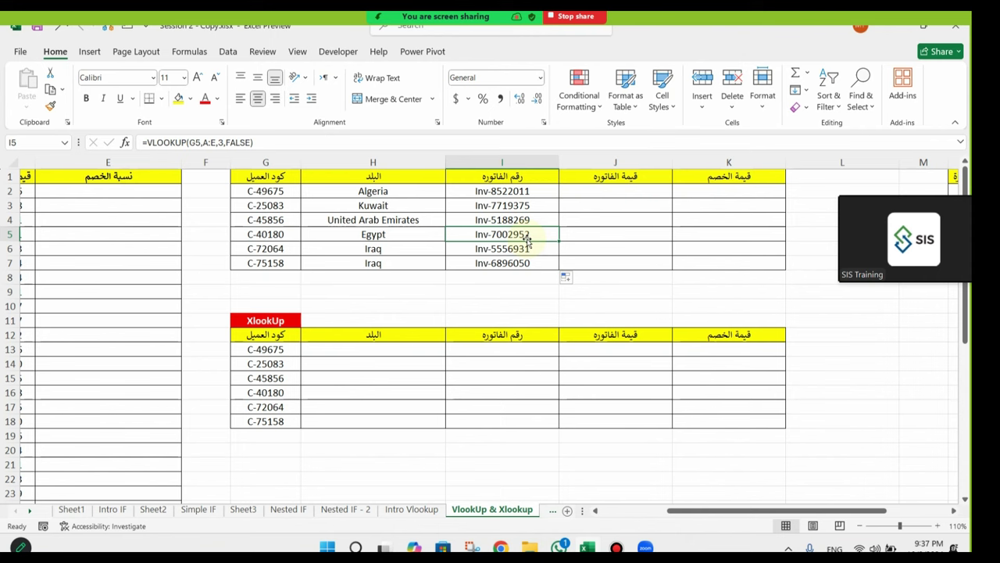
Step: Copy customer code C-40180 from G5 and search column A for it with Find
left_click(286, 235)
key("ctrl+c")
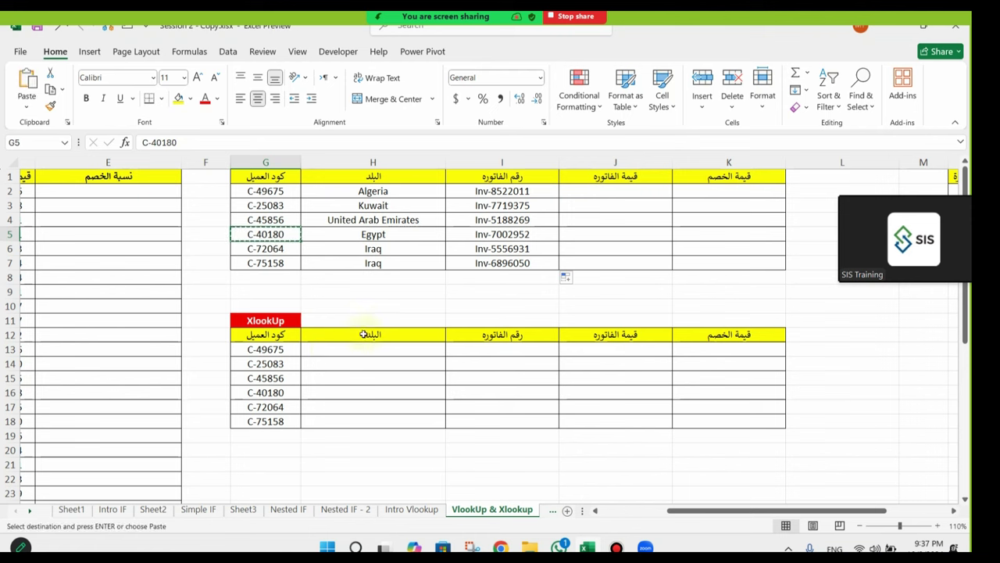
left_click_drag(793, 510, 659, 514)
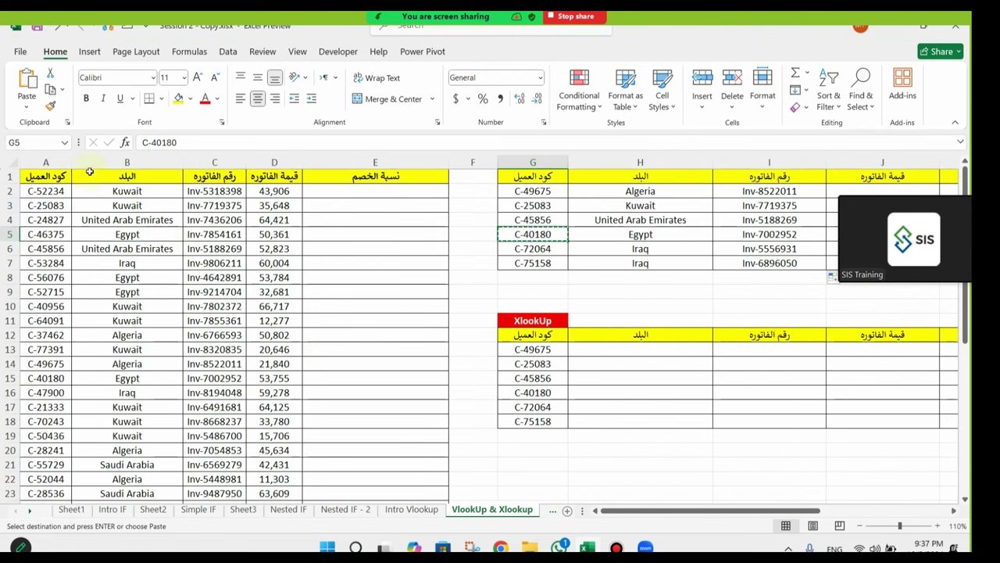
left_click(46, 162)
key("ctrl+f")
key("ctrl+v")
Step: Find C-40180 in A15, note its Egypt country and invoice, then close Find
left_click(645, 510)
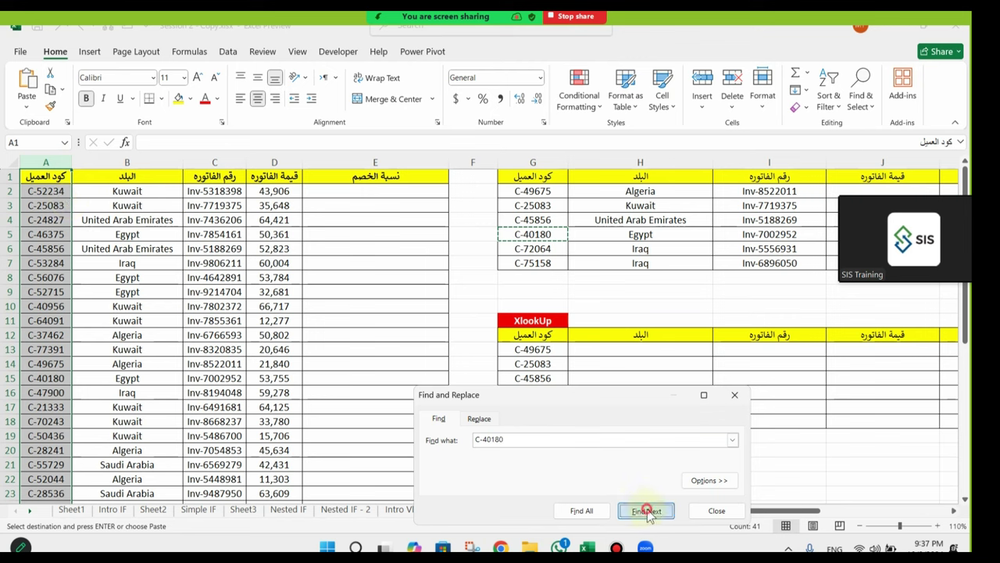
left_click(51, 381)
left_click(228, 380, "shift")
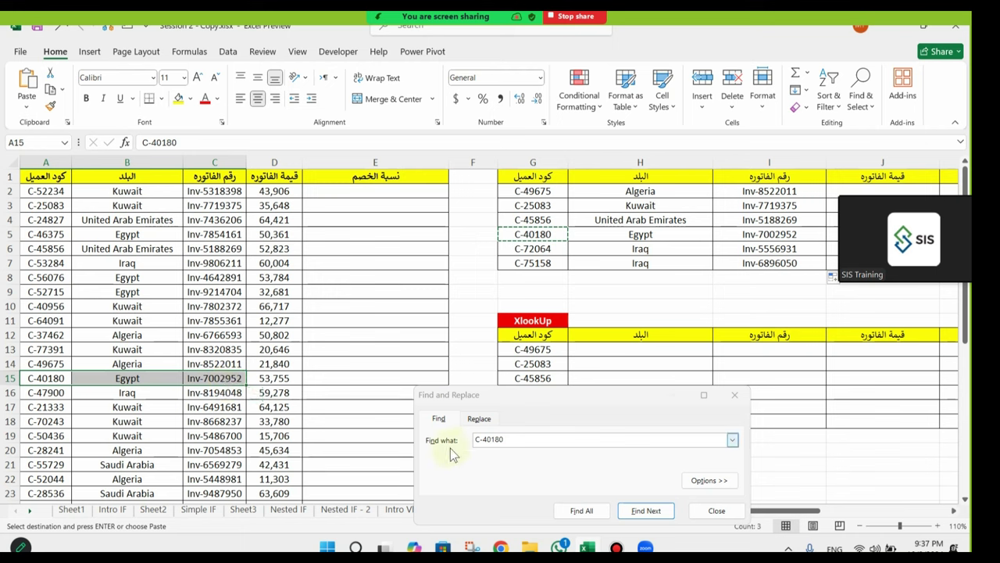
left_click(496, 439)
right_click(494, 438)
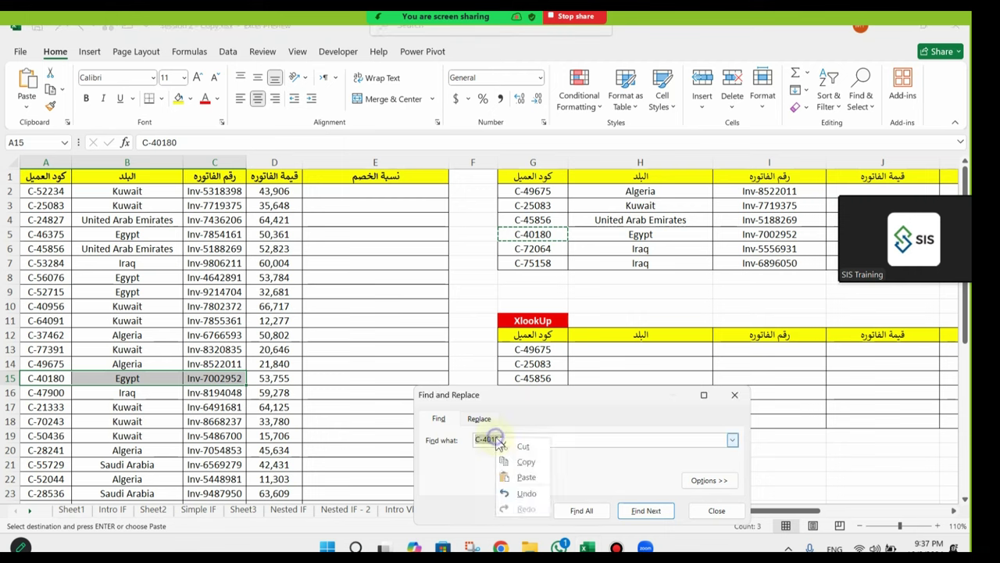
left_click(522, 473)
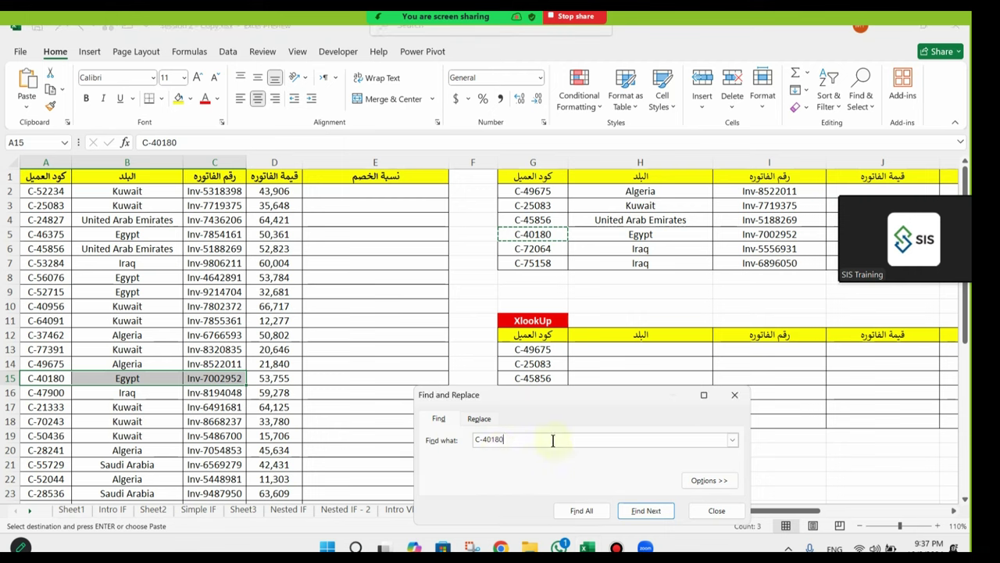
left_click(733, 400)
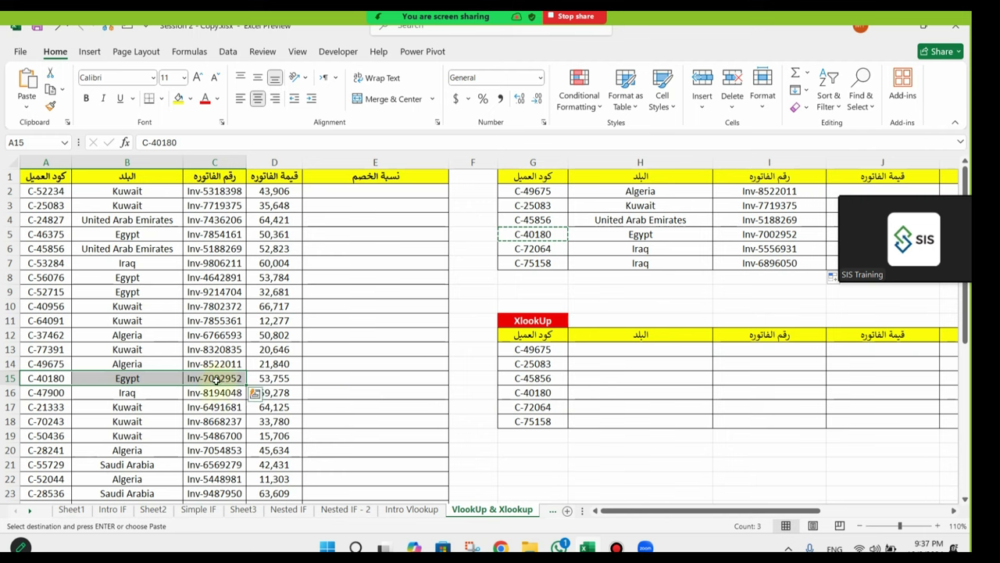
Step: Check that lookup row G5:I5 shows Egypt and Inv-7002952, then cancel the pending copy
left_click_drag(737, 510, 790, 516)
left_click_drag(316, 234, 556, 236)
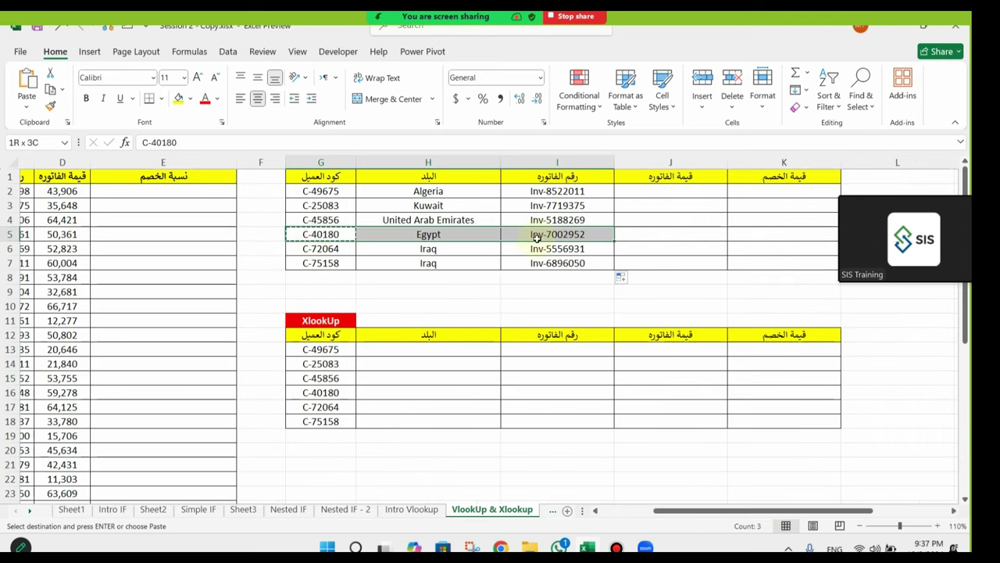
left_click(568, 236)
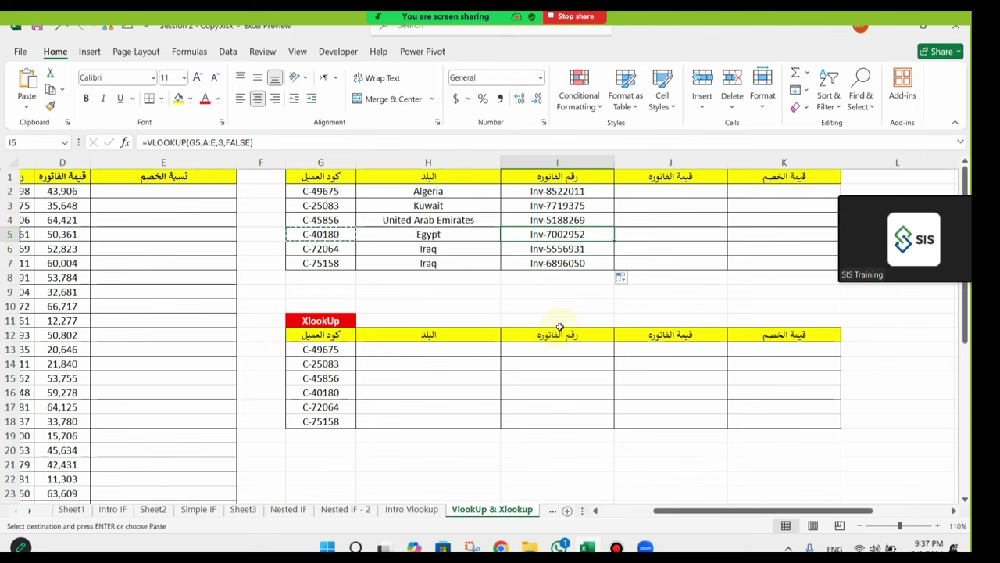
key("Escape")
left_click(674, 195)
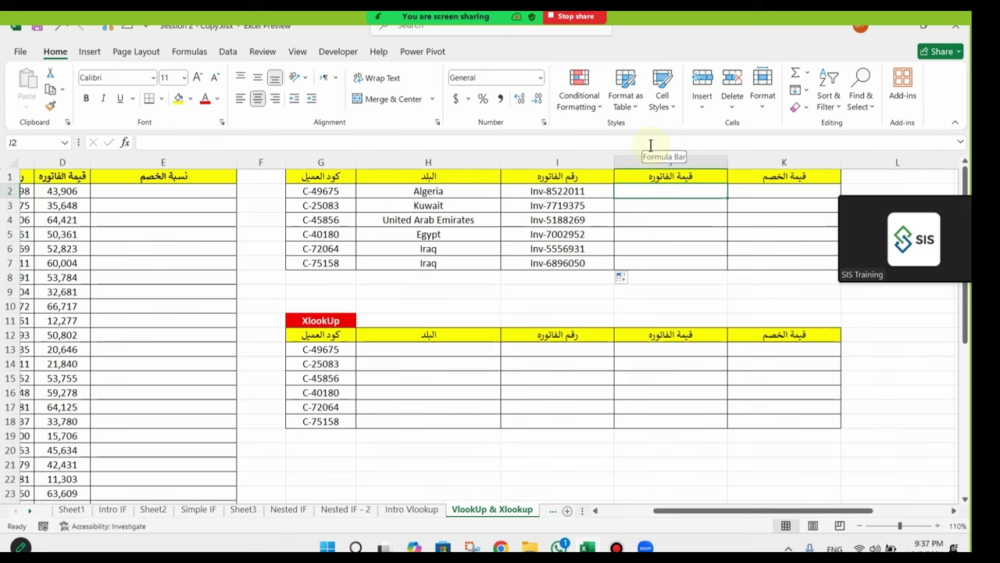
Step: Start =VLOOKUP(G2, in J2, moving the meeting window out of the way
type("=")
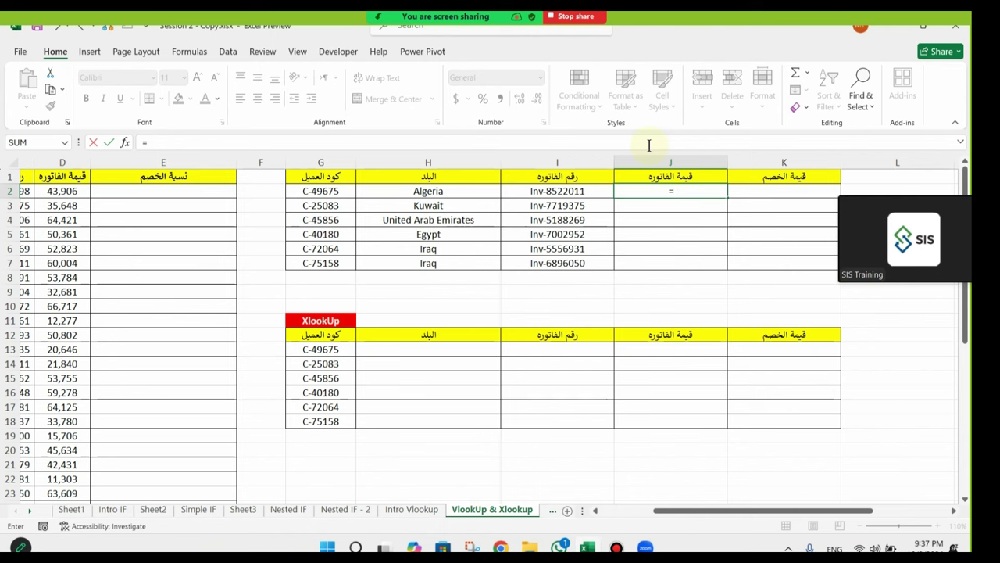
type("vlo")
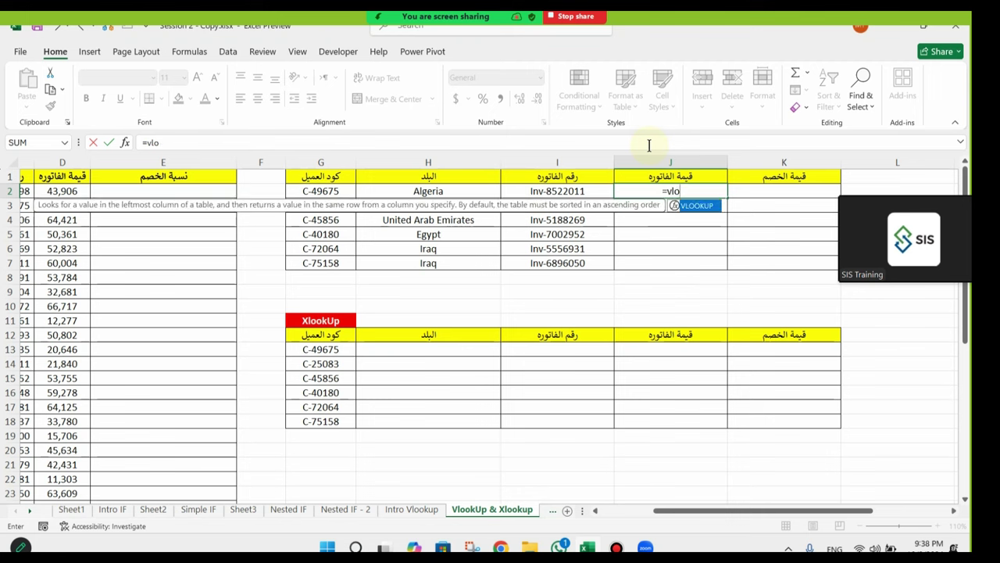
double_click(714, 210)
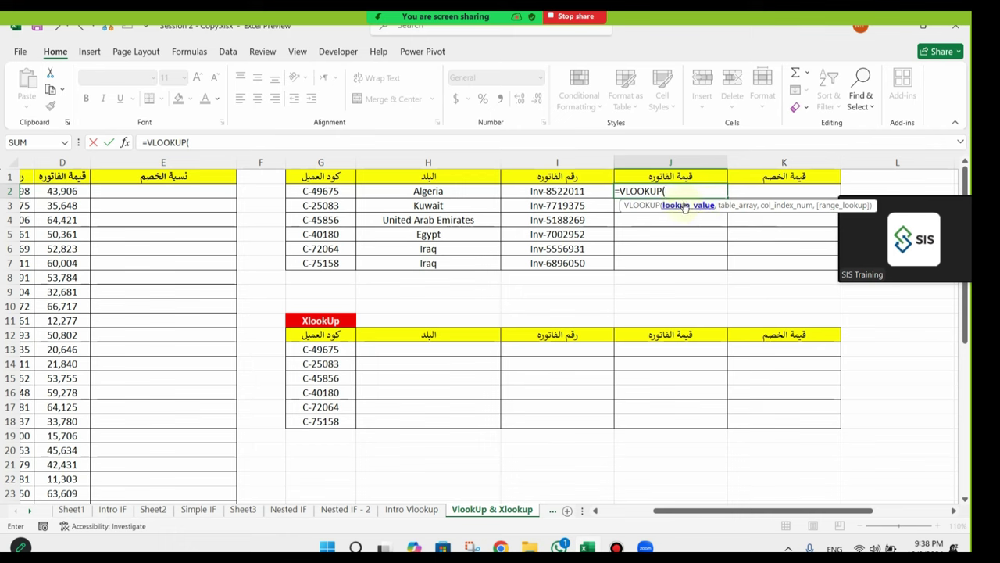
left_click(847, 190)
left_click_drag(888, 198, 774, 43)
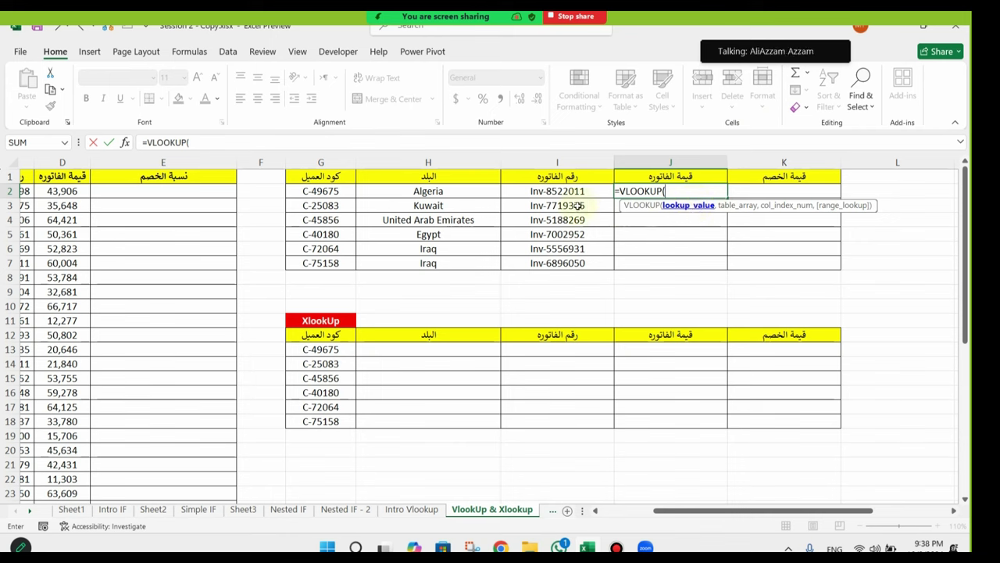
left_click(336, 191)
left_click(338, 30)
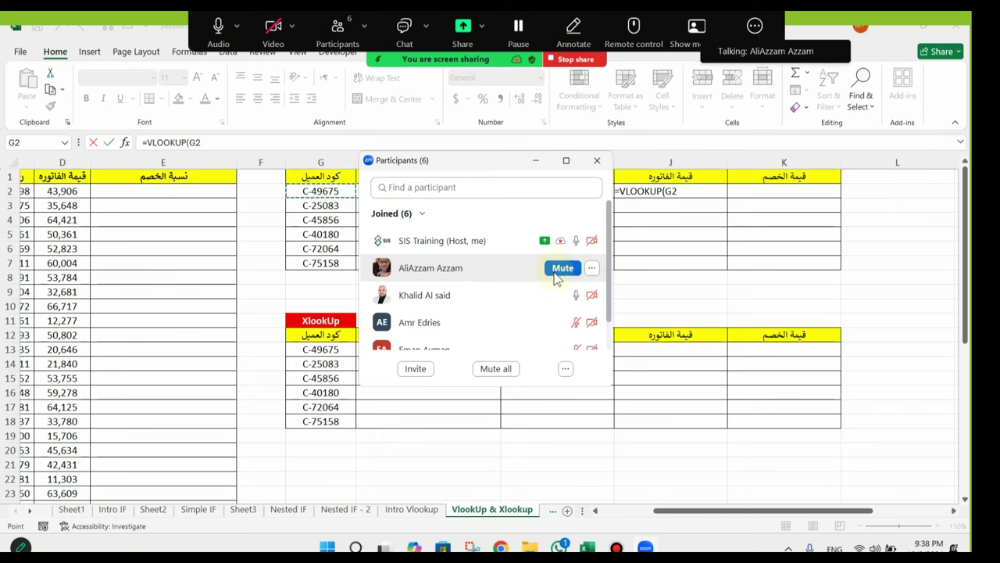
Step: Close Zoom's Participants panel
left_click(597, 160)
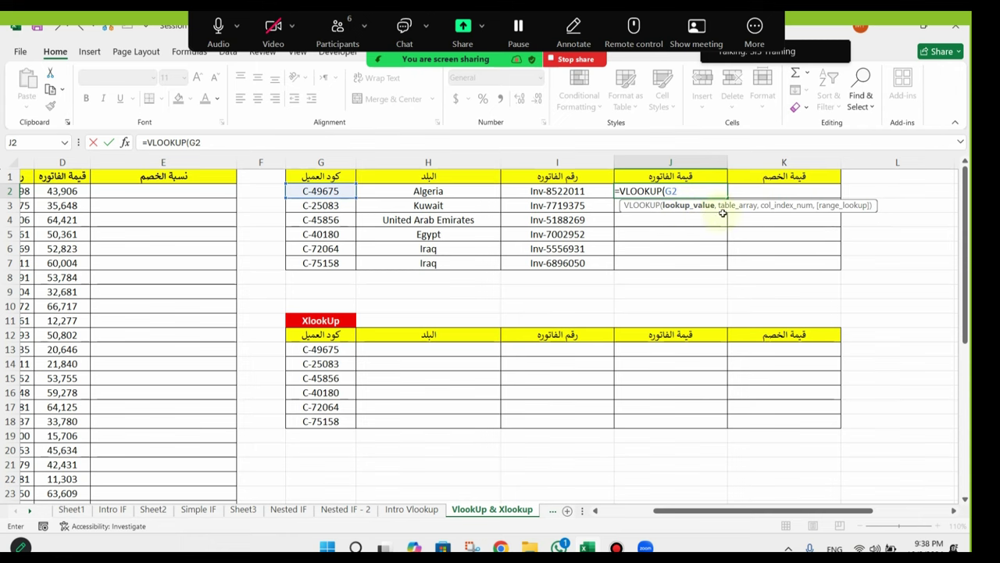
Step: Select columns A to E as the table array, making J2's formula read =VLOOKUP(G2,A:E,
type(",")
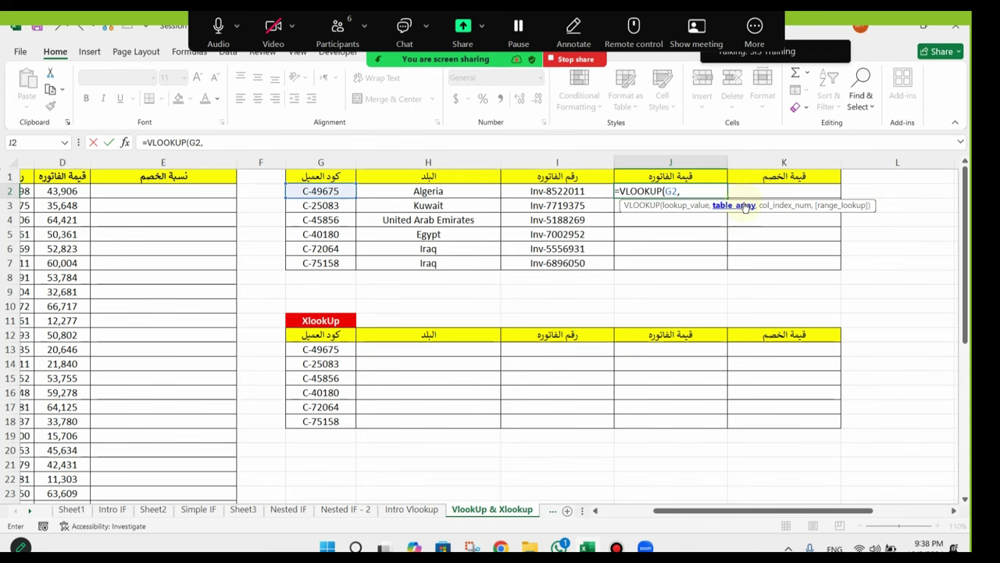
left_click_drag(826, 516, 774, 516)
left_click(42, 161)
left_click_drag(43, 160, 396, 165)
left_click_drag(702, 515, 803, 517)
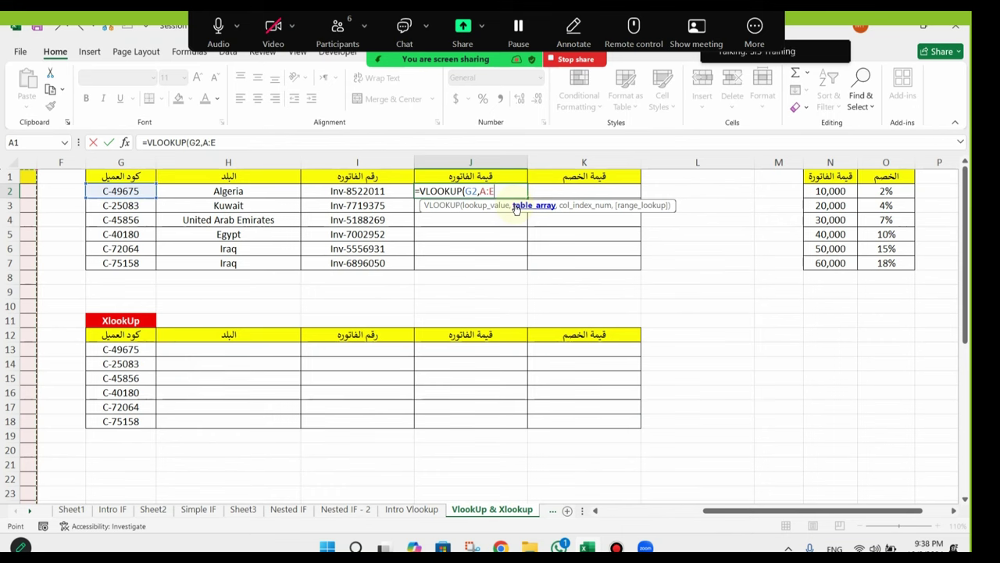
type(",")
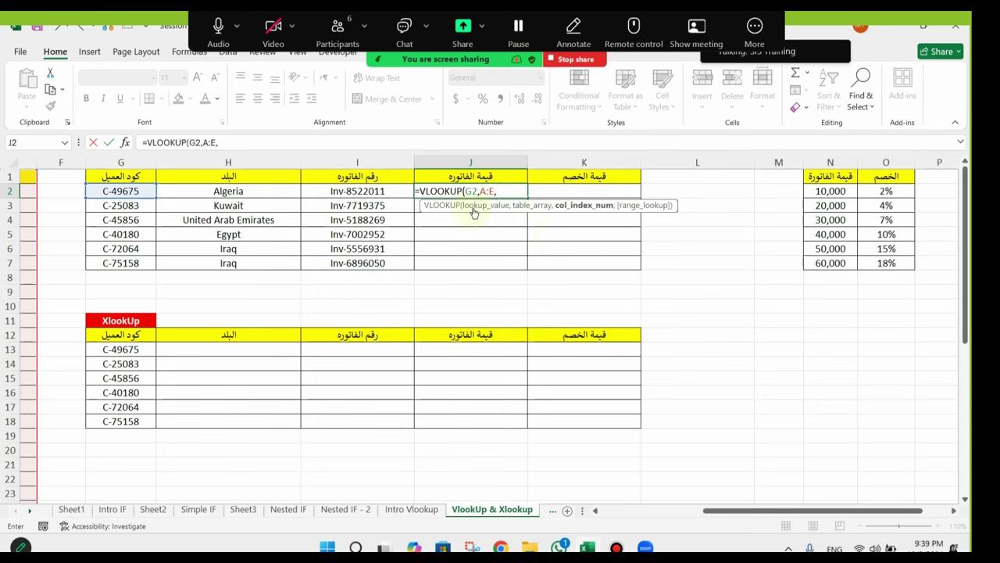
left_click_drag(744, 517, 643, 513)
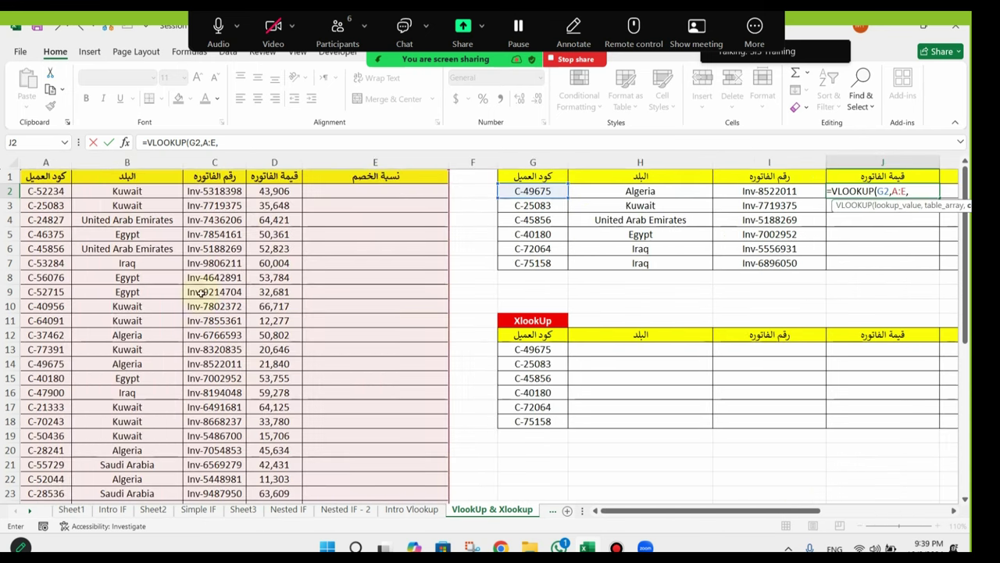
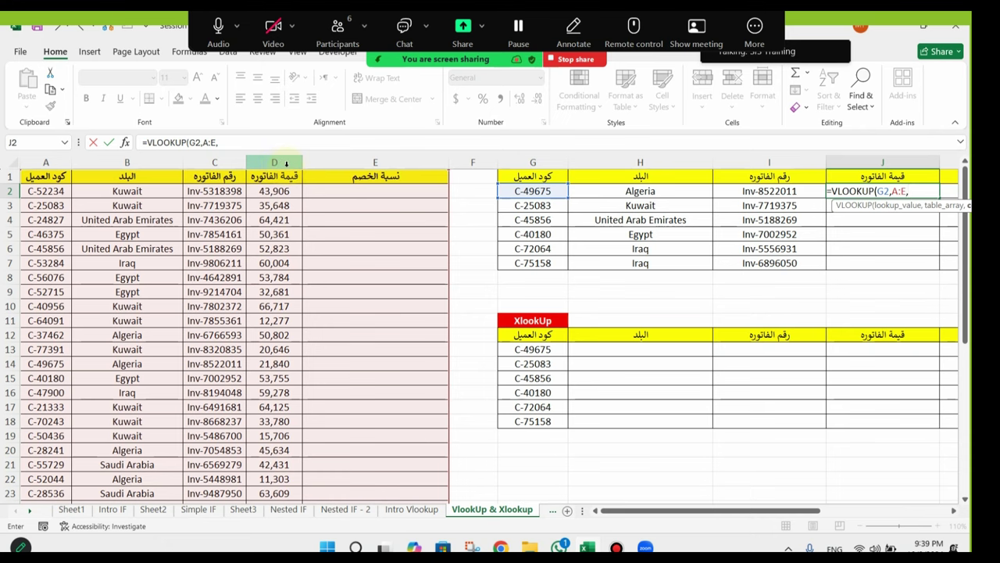
Step: Complete J2's VLOOKUP with column index 4 and exact match (FALSE)
type("4")
left_click_drag(762, 512, 844, 512)
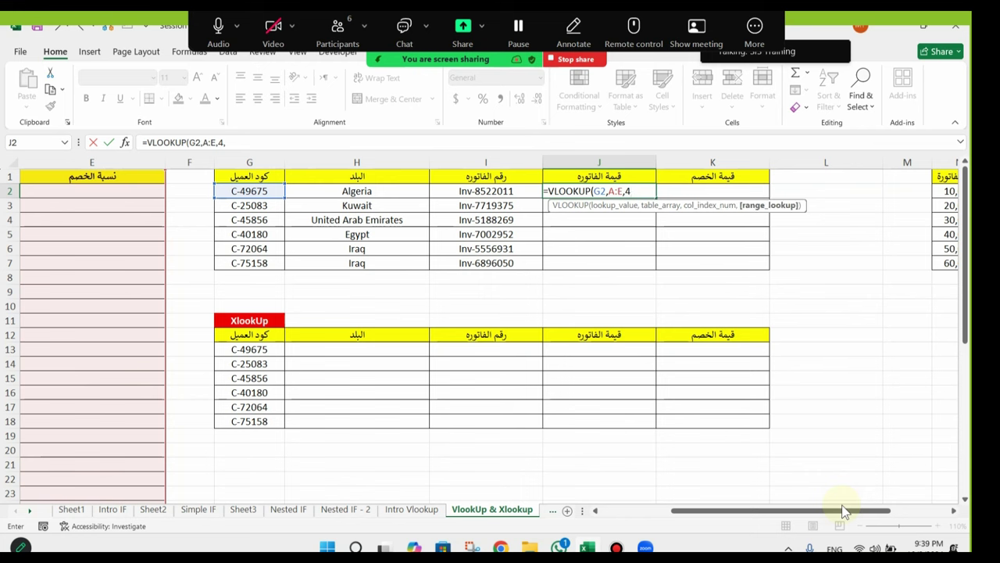
type(",")
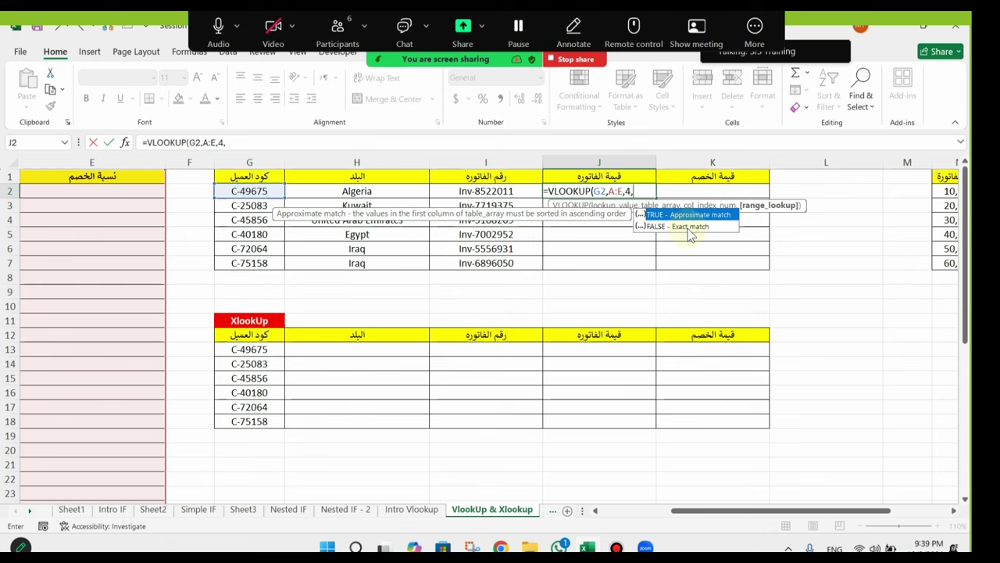
double_click(691, 229)
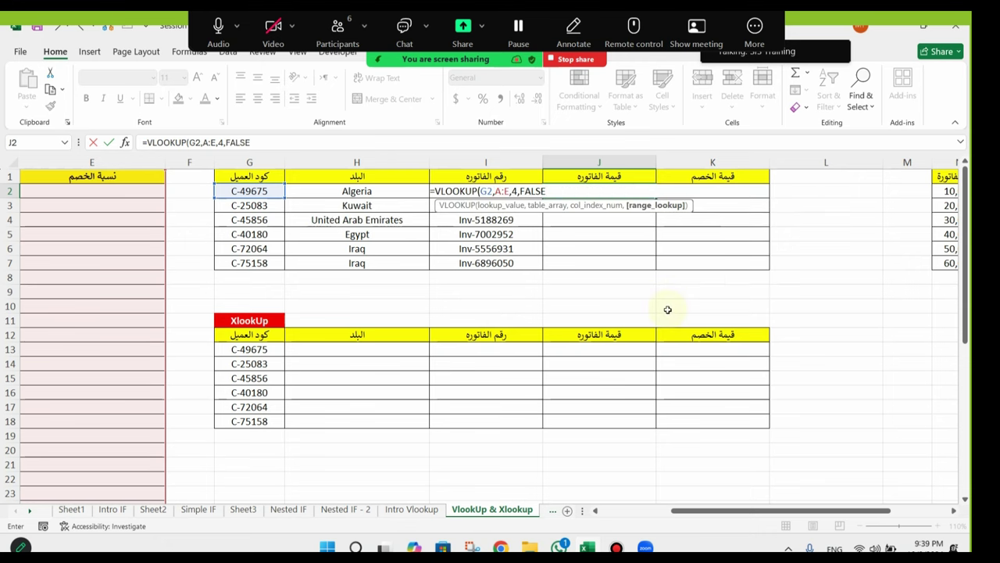
key("Return")
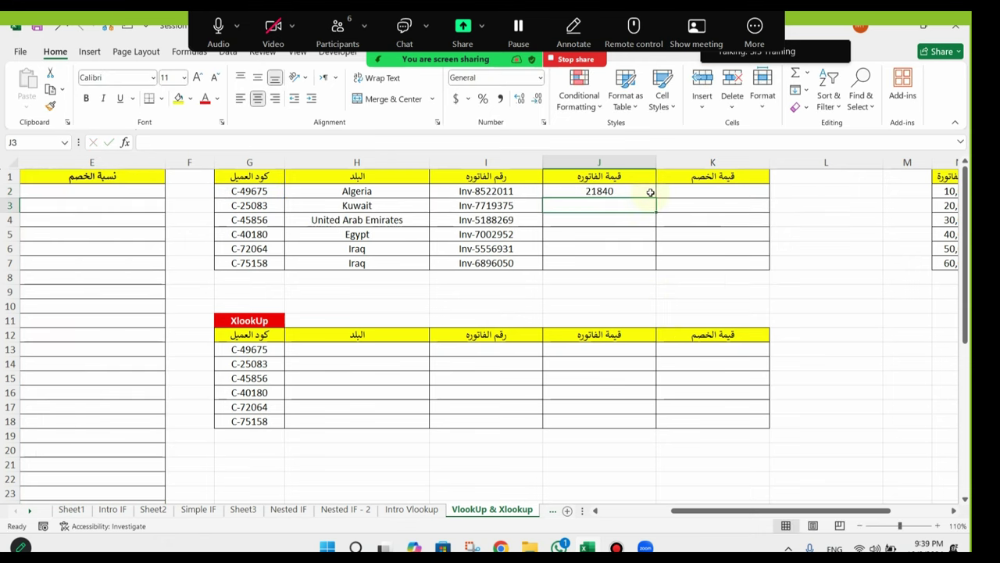
Step: Copy J2's invoice-value formula down through J7
left_click(650, 193)
left_click_drag(657, 197, 648, 270)
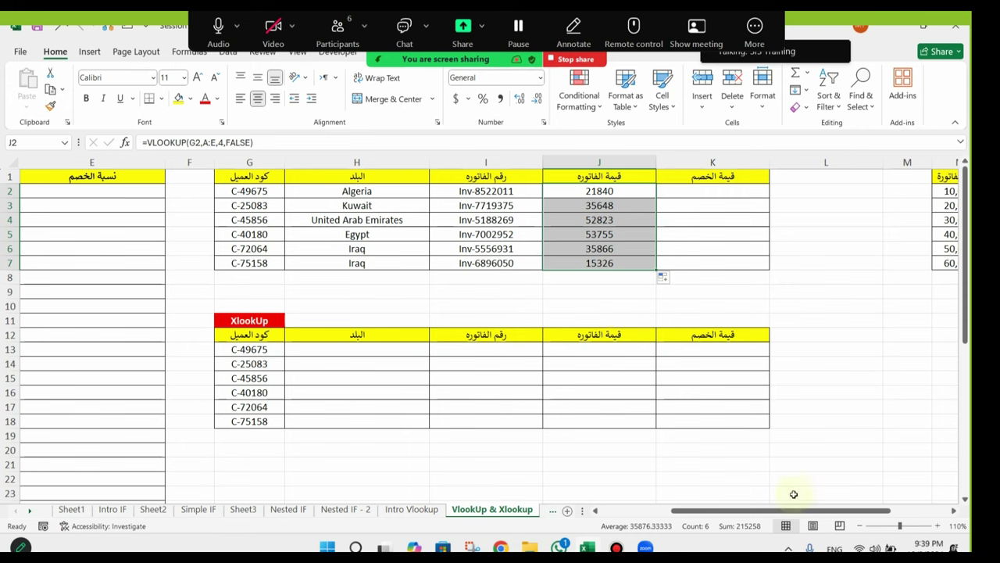
left_click(552, 511)
Step: Return to the VlookUp & Xlookup sheet, zoom out, and select the empty discount cells E2:E16
left_click(500, 510)
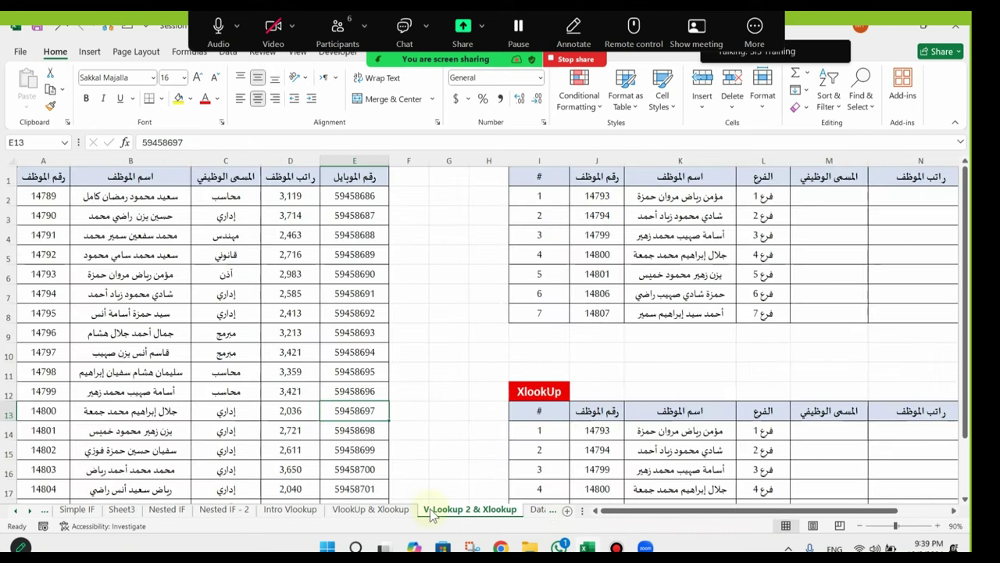
left_click(385, 513)
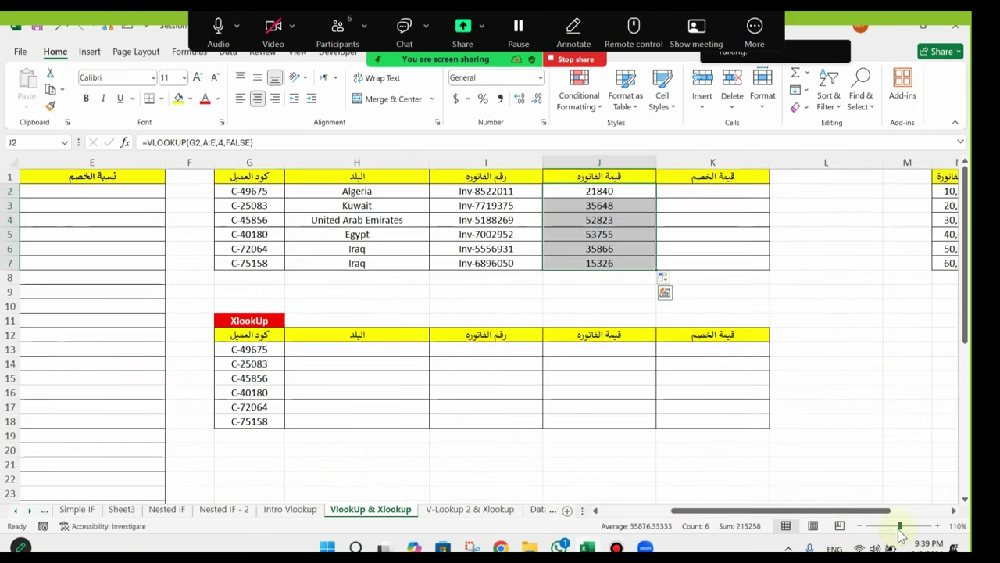
left_click(856, 526)
left_click_drag(794, 510, 755, 509)
left_click(321, 192)
left_click_drag(321, 192, 328, 350)
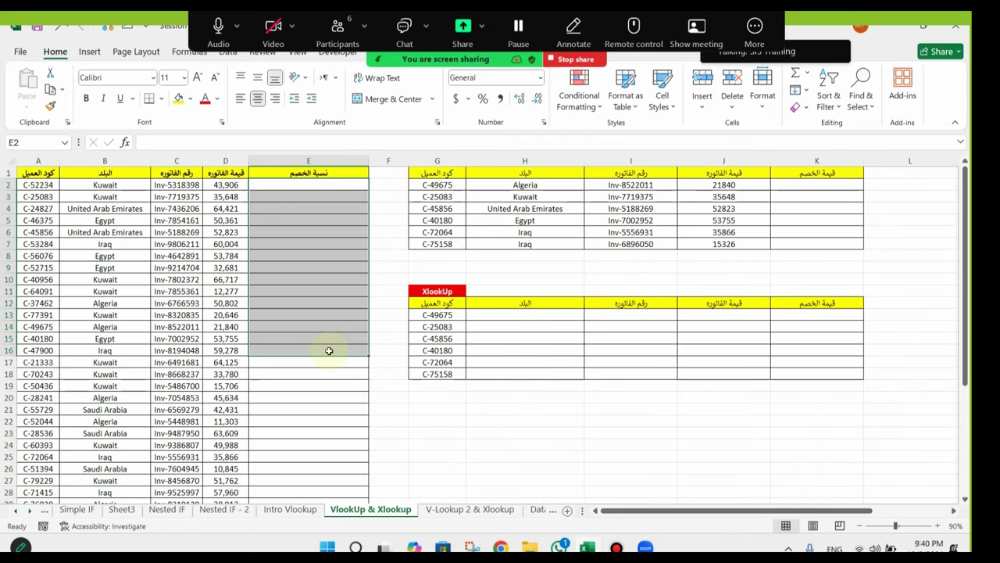
Step: Narrow column L and bring the N:O discount table into view
left_click(898, 305)
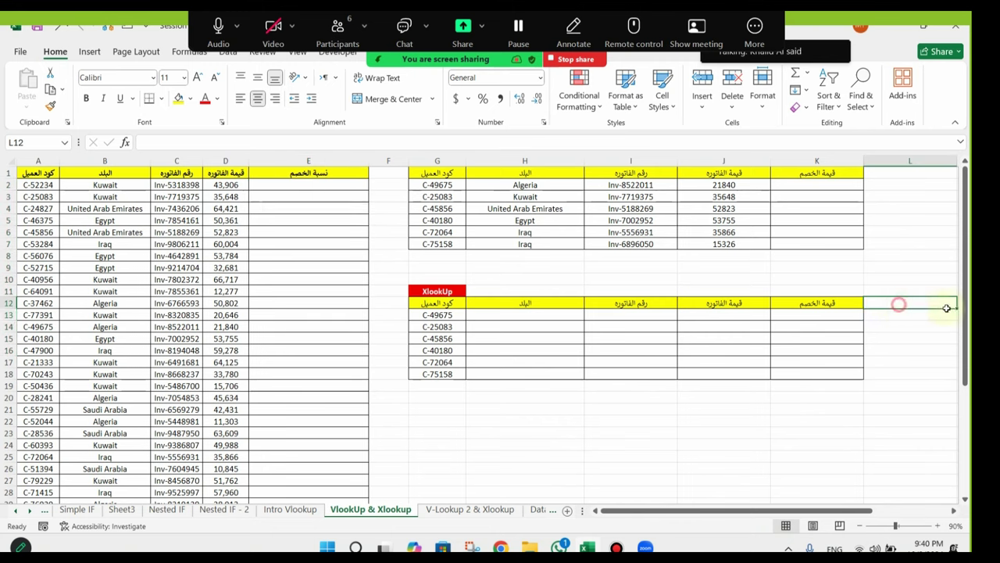
left_click_drag(946, 307, 949, 314)
left_click_drag(915, 161, 857, 161)
scroll(860, 297, "right", 3)
left_click(850, 302)
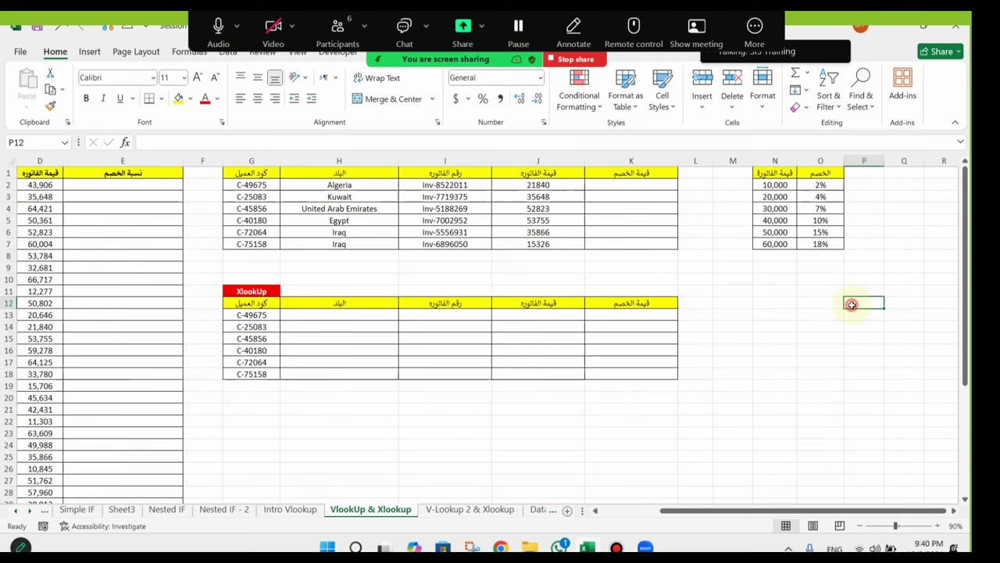
Step: Review the discount tiers: 10,000 at 2% and 20,000 at 4%
left_click(774, 185)
left_click(819, 186)
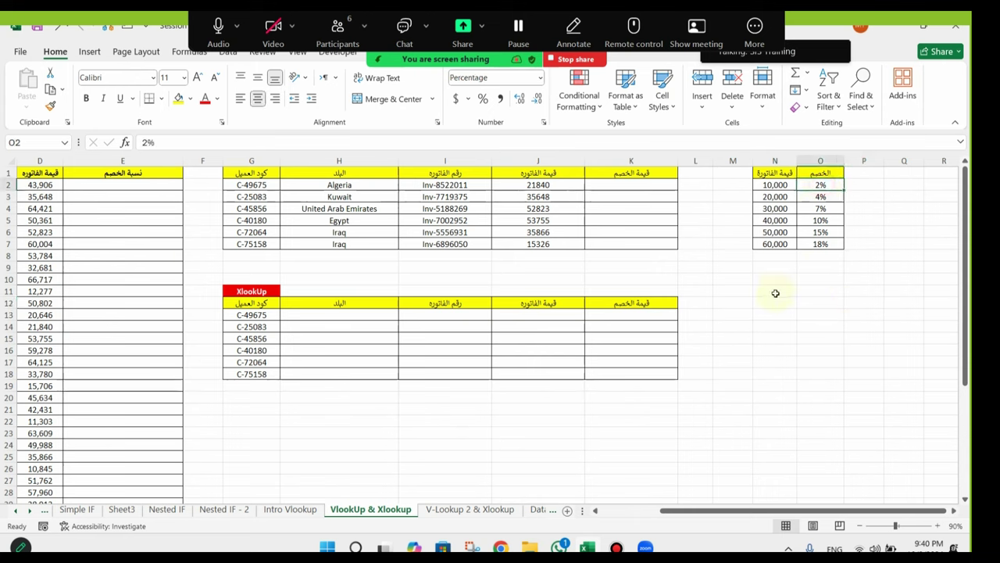
left_click(782, 196)
left_click(821, 196)
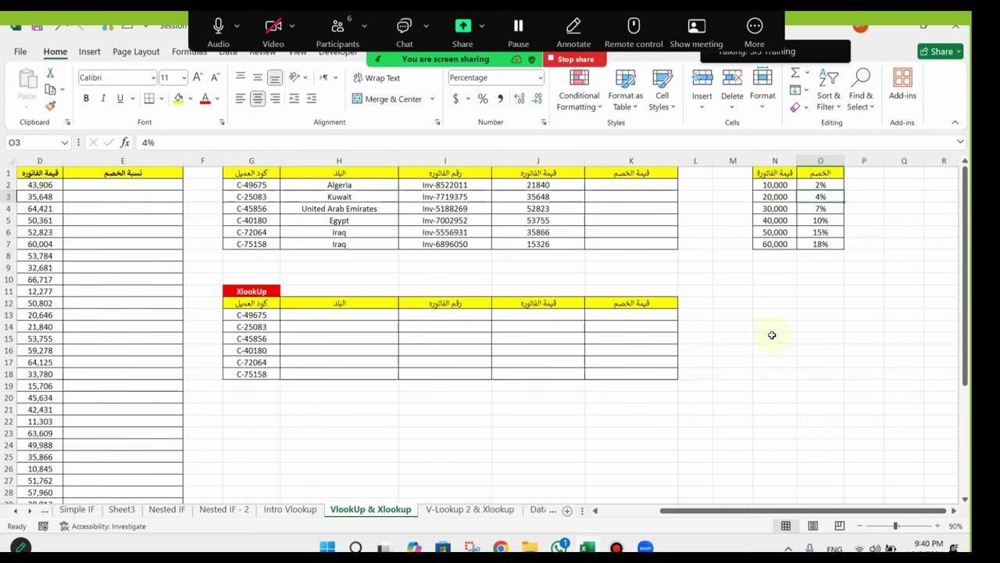
left_click(786, 187)
left_click(830, 184)
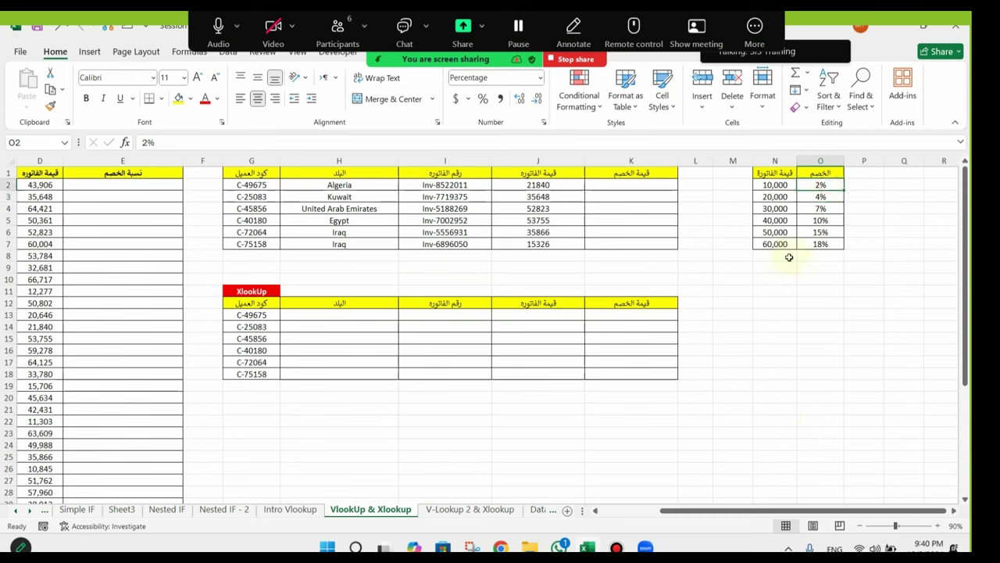
left_click(776, 187)
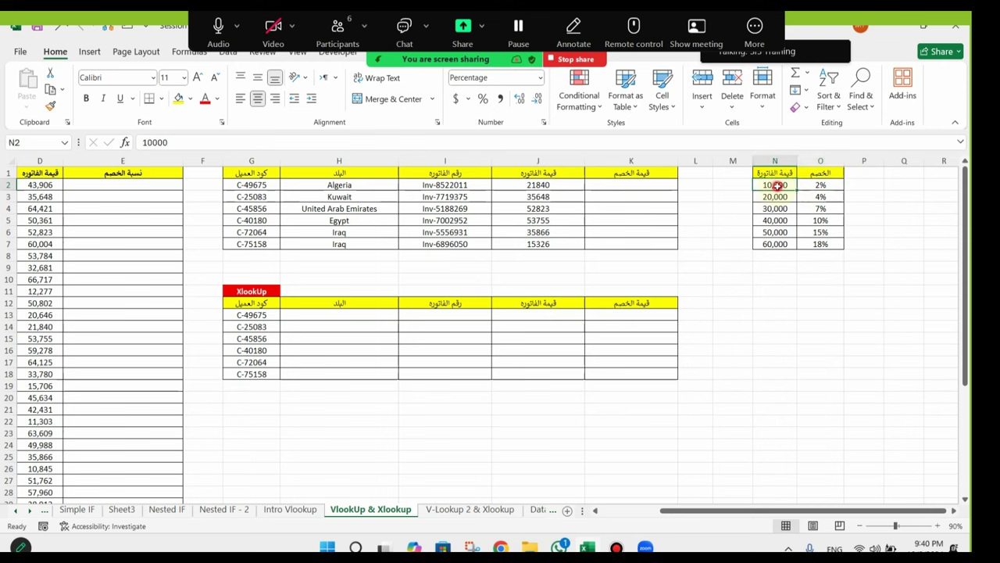
left_click(772, 198)
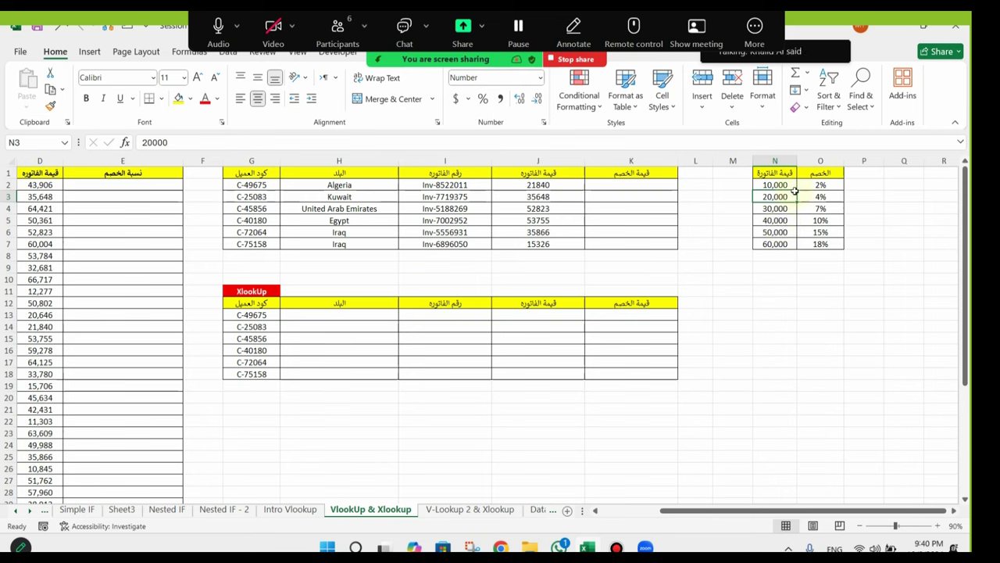
Step: Reselect the thresholds and rates in N:O, then narrow column M so thresholds show fully
left_click(776, 184)
left_click(777, 196)
left_click_drag(820, 185, 833, 218)
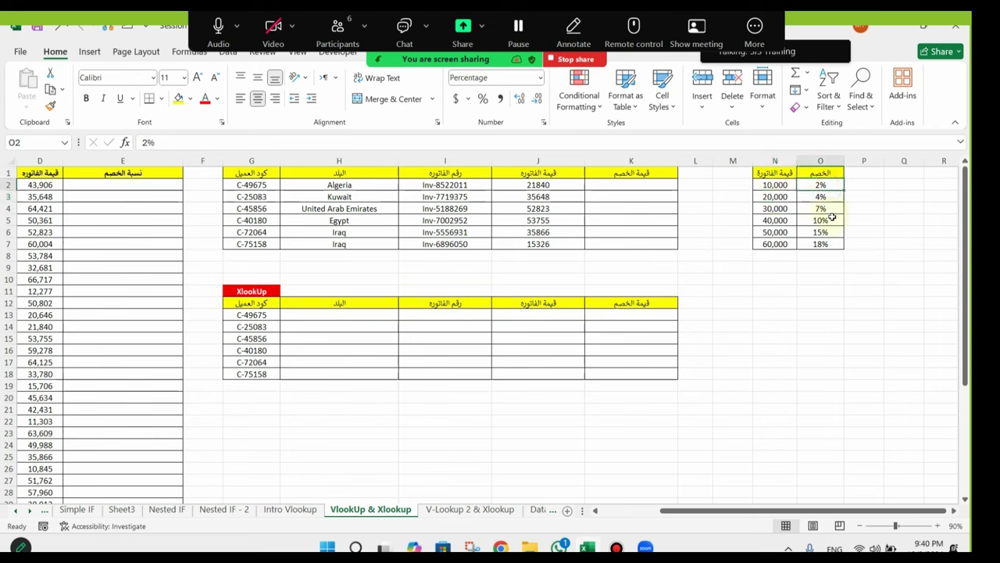
left_click(787, 197)
left_click(786, 208)
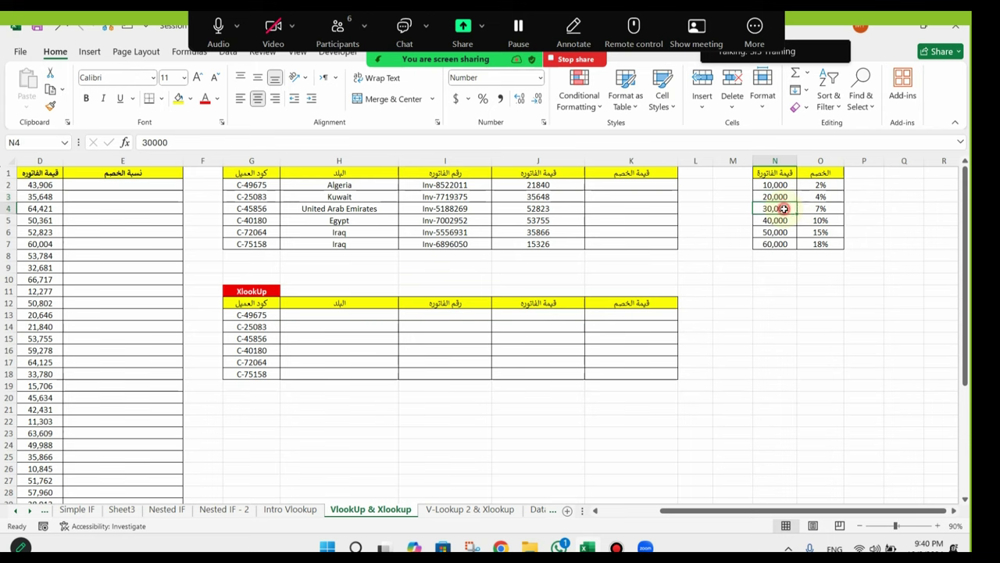
left_click(815, 199)
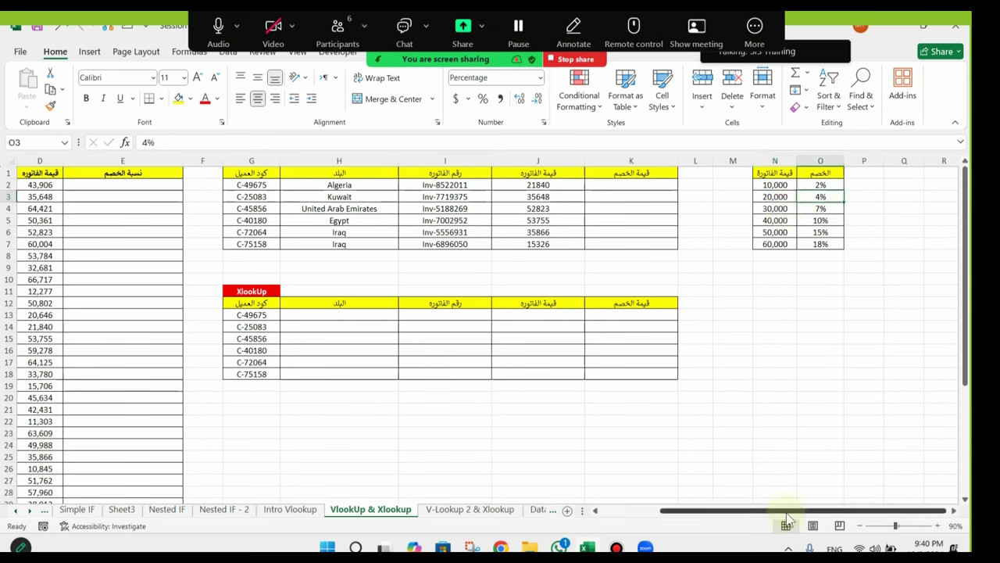
left_click_drag(803, 510, 738, 475)
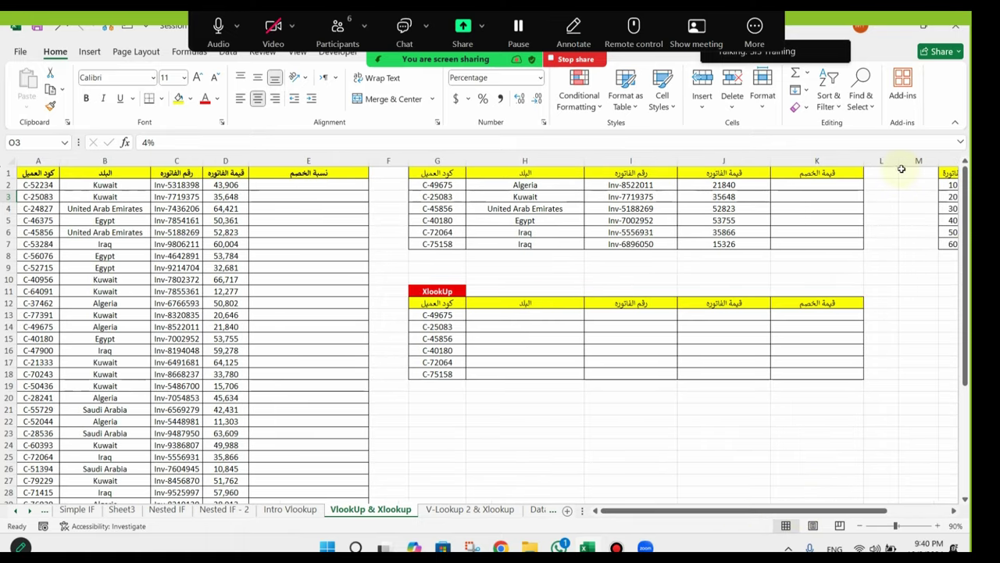
left_click_drag(938, 161, 887, 160)
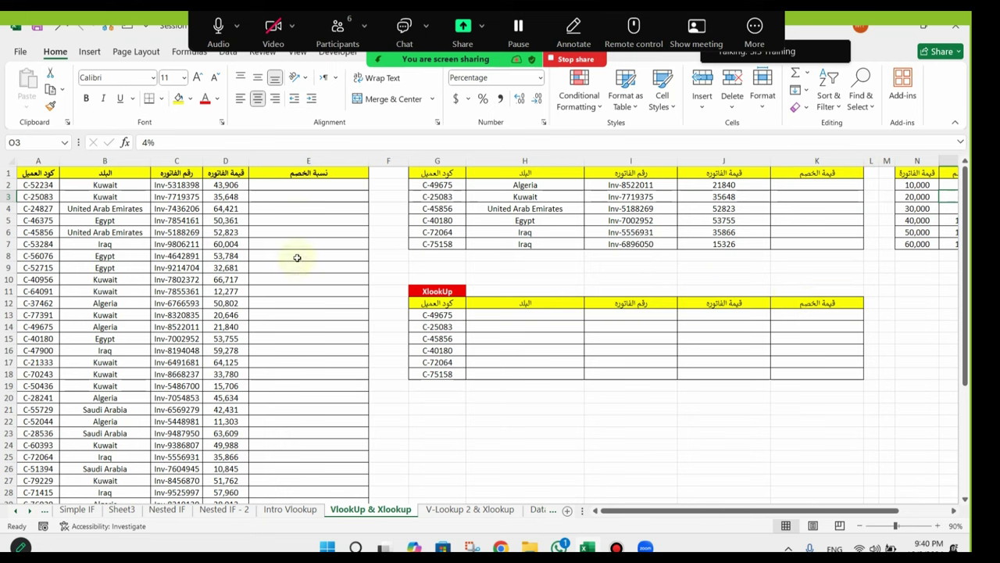
Step: Start a VLOOKUP in E2, then cancel it
left_click(315, 189)
type("=")
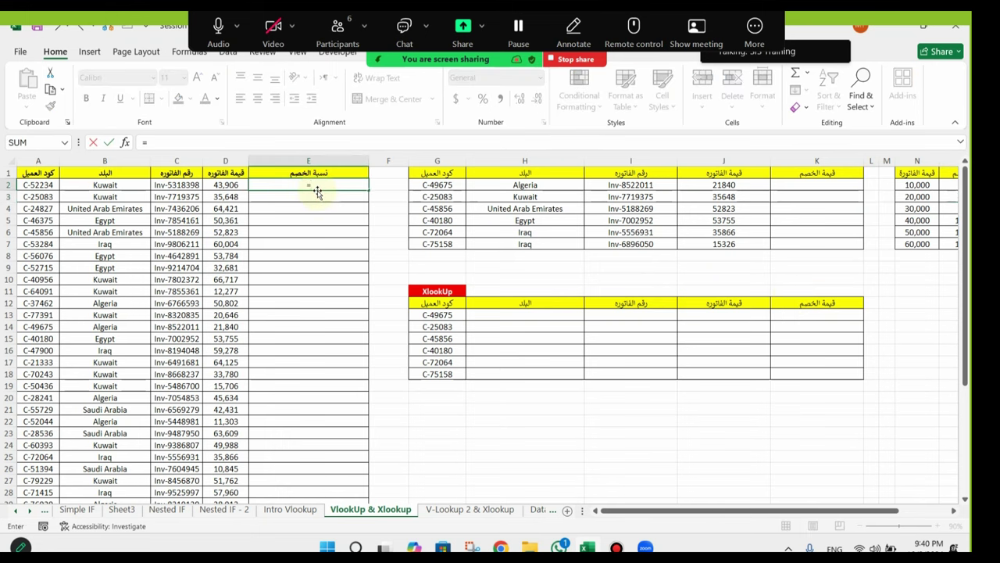
type("vlo")
key("Tab")
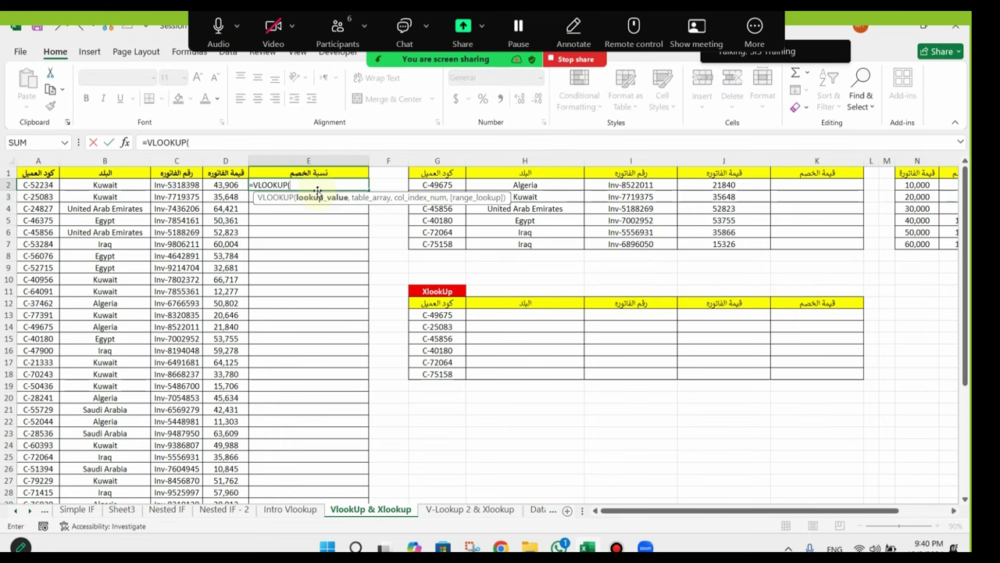
key("Escape")
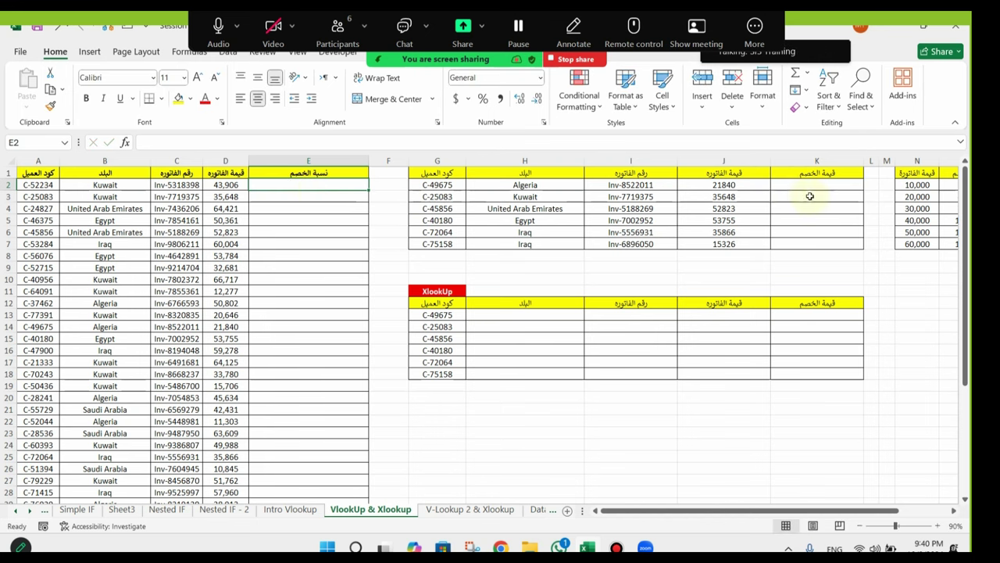
Step: Point out the thresholds N2:N7, the empty discount cells and invoice value D2
left_click_drag(924, 185, 919, 244)
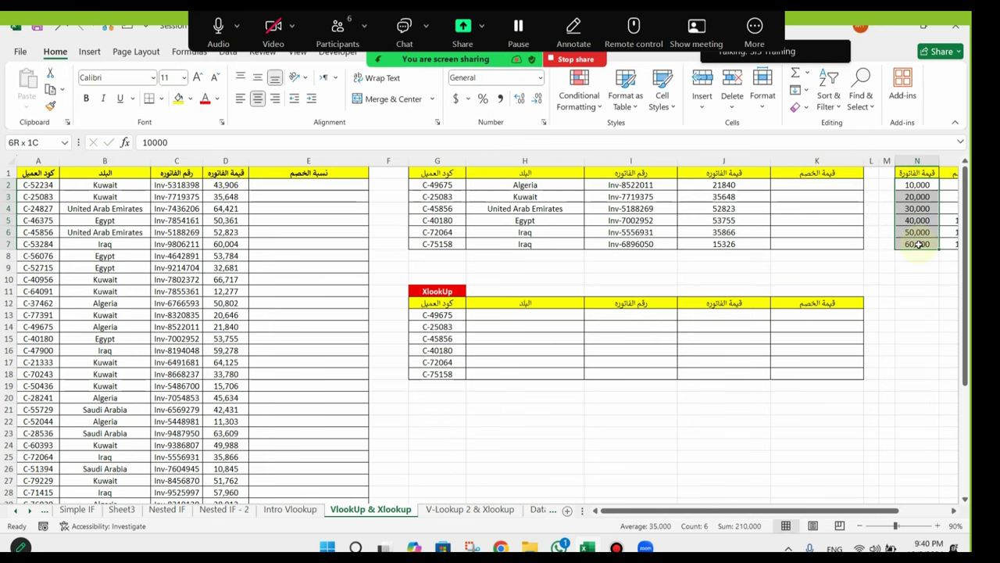
left_click_drag(301, 185, 298, 233)
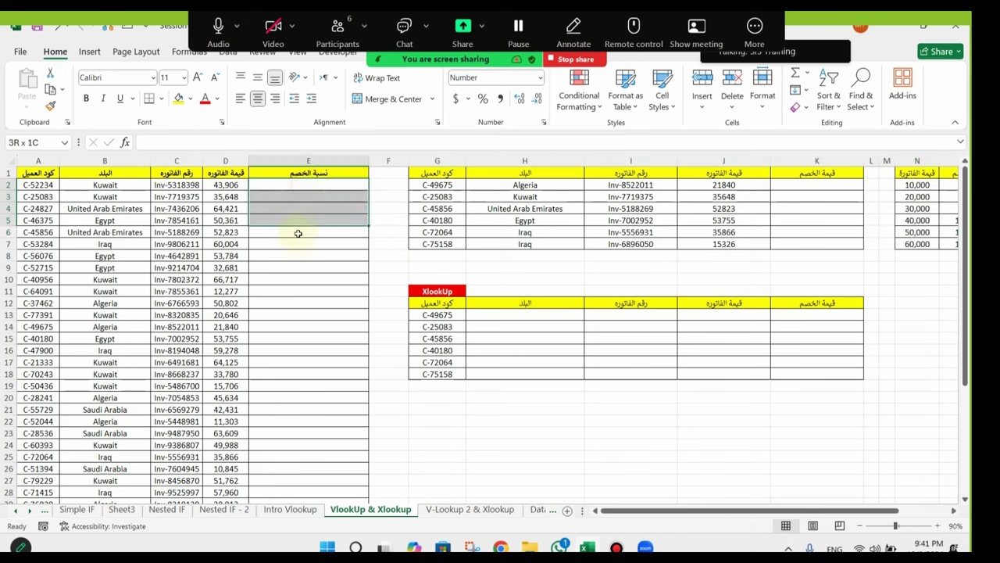
scroll(797, 368, "right", 2)
left_click_drag(829, 186, 814, 256)
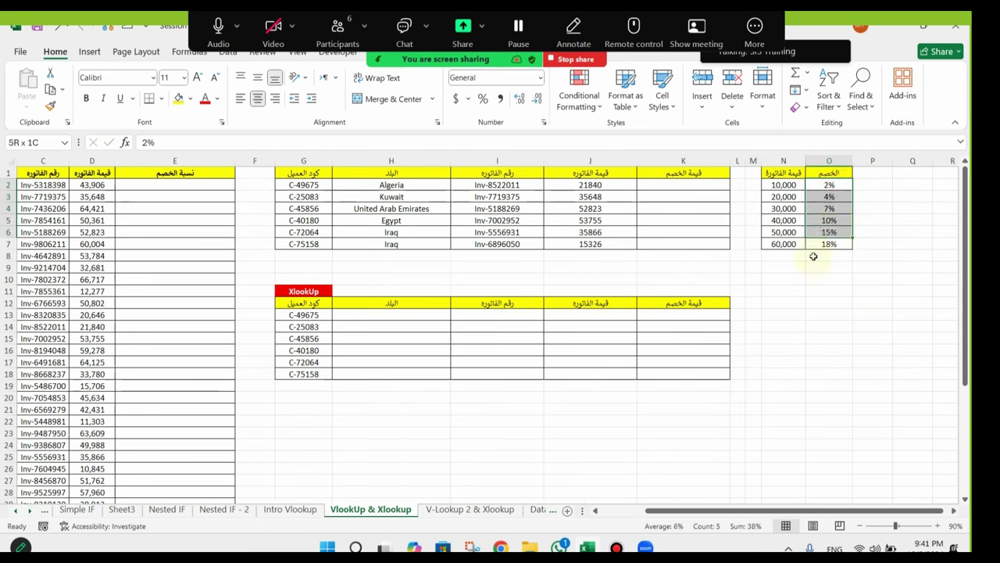
left_click(91, 188)
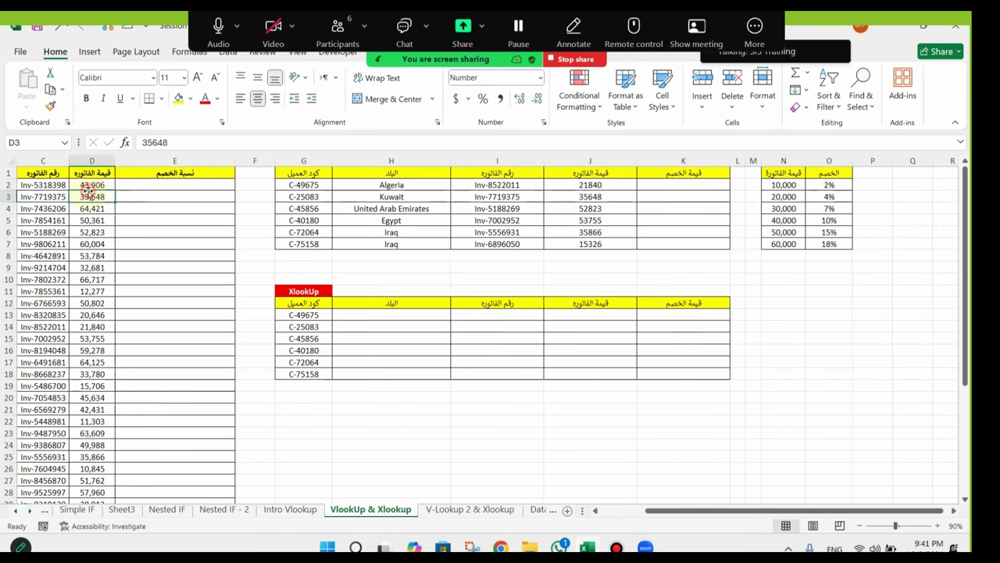
left_click(139, 186)
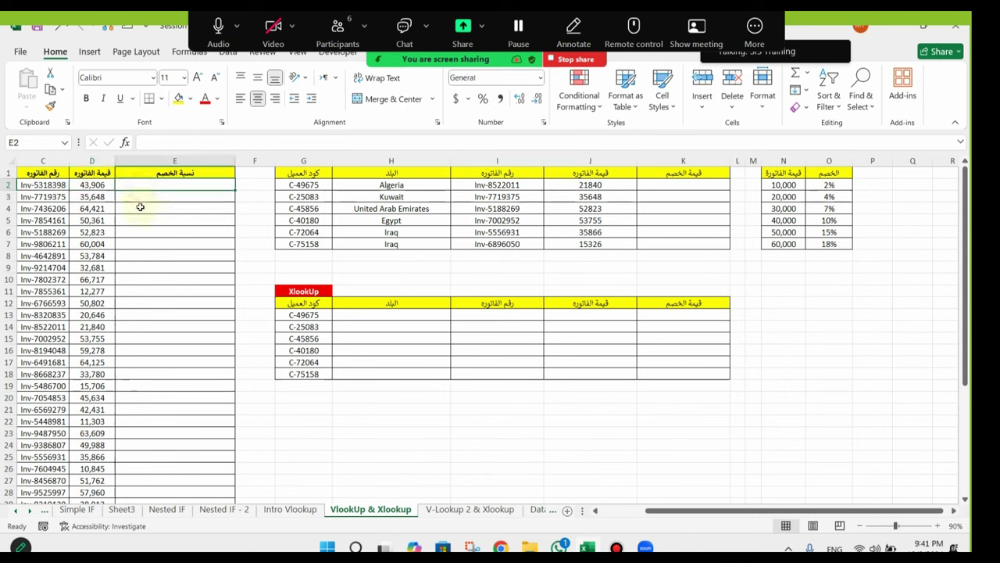
Step: Enter =VLOOKUP(D2,N:O,2,TRUE) in E2 for an approximate-match discount rate
type("=vlo")
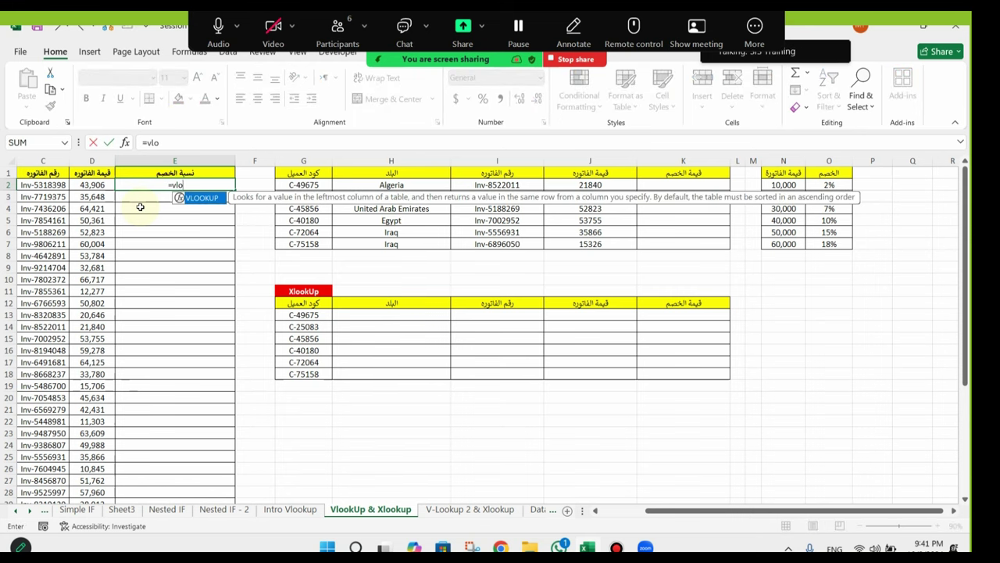
key("Tab")
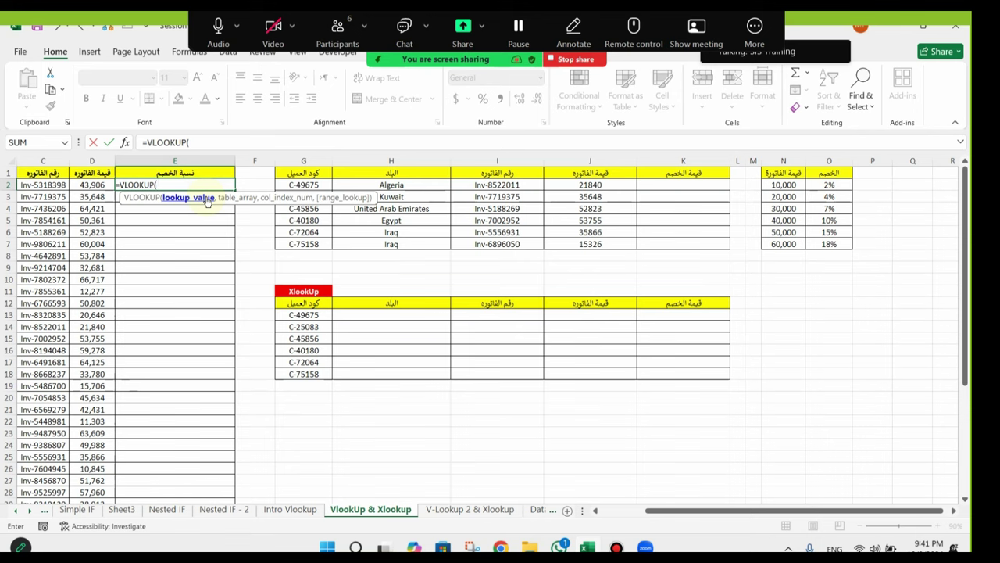
left_click(92, 185)
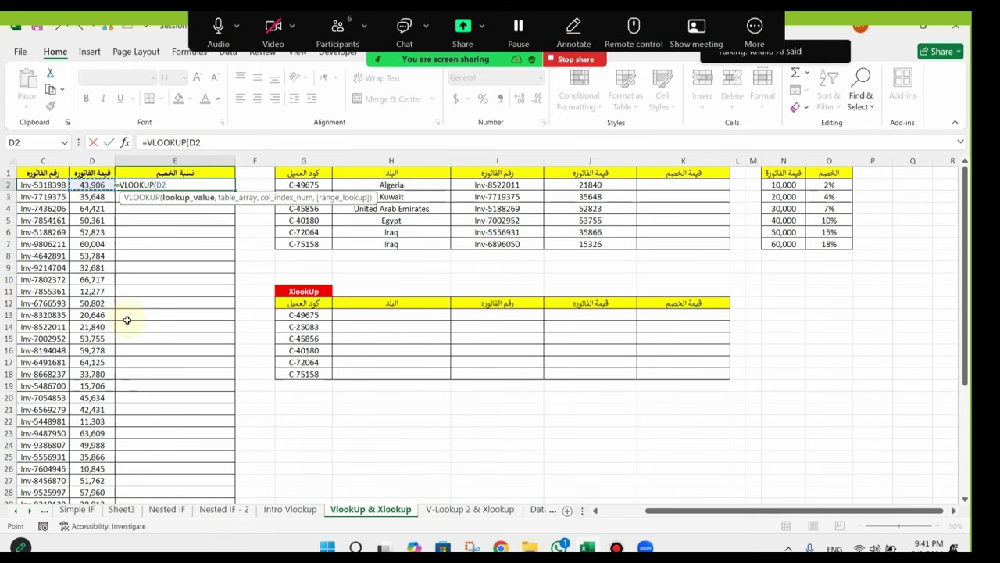
type(",")
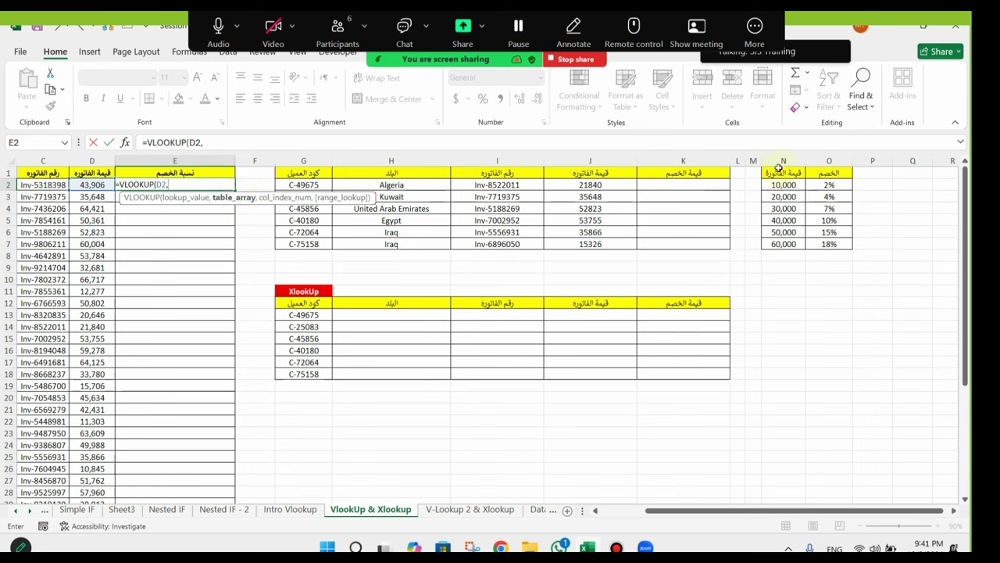
left_click_drag(782, 160, 832, 159)
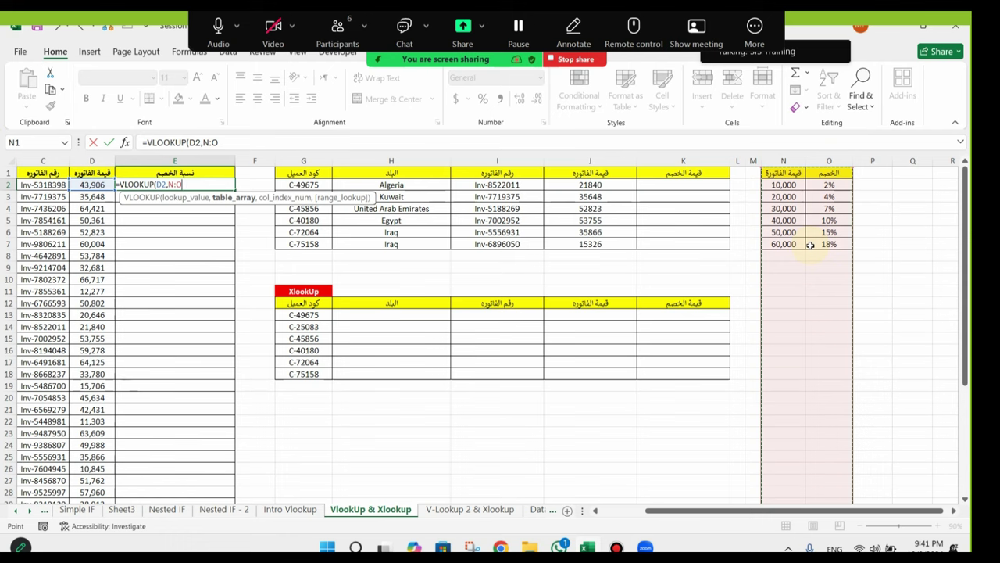
type(",2")
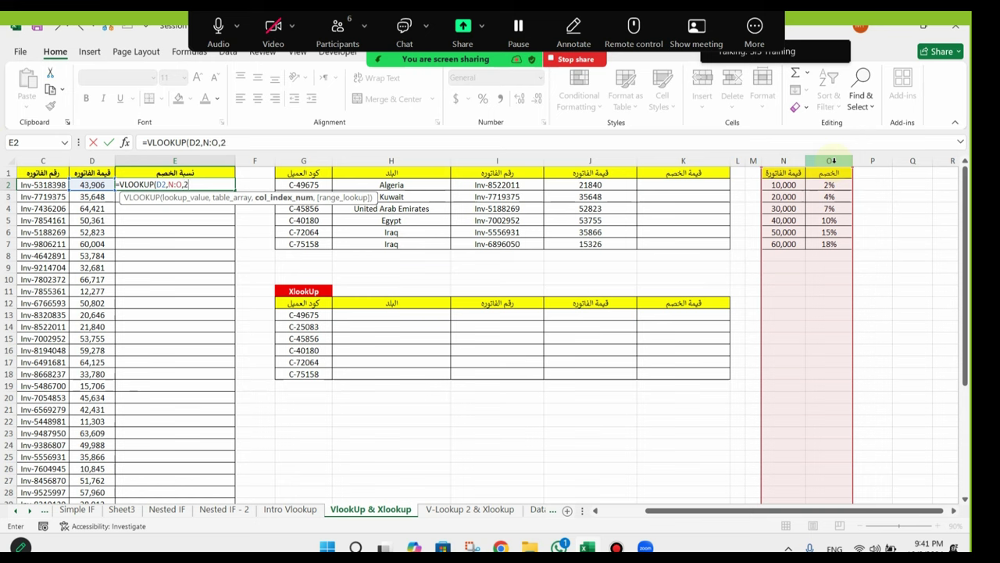
type(",")
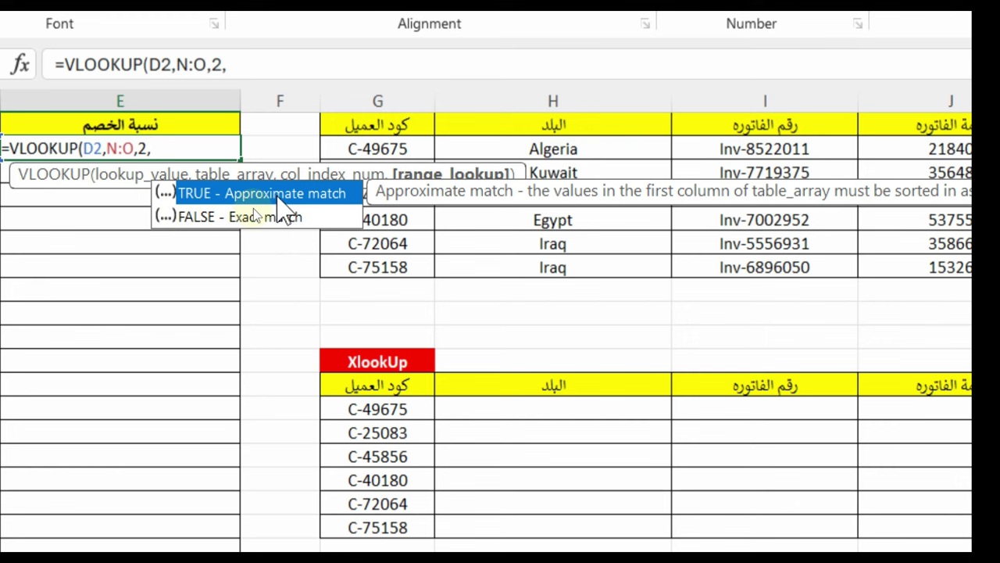
double_click(279, 195)
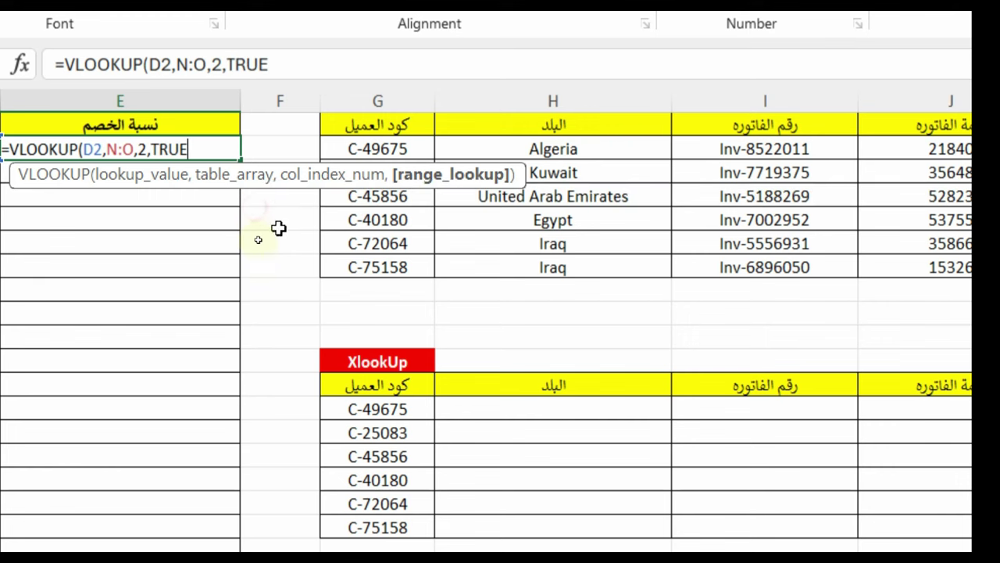
key("Return")
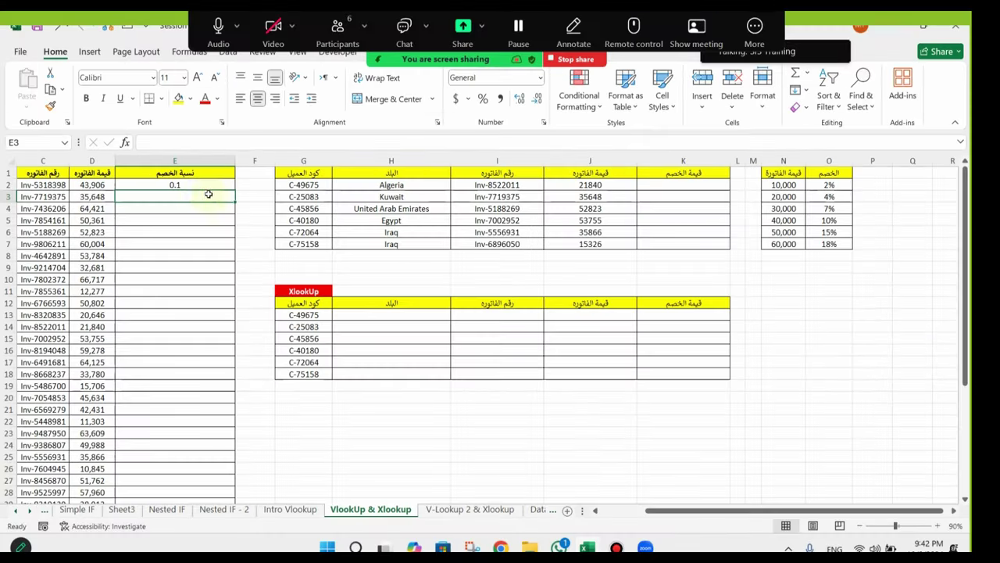
Step: Format E2's discount rate as a percentage and review its formula
left_click(313, 149)
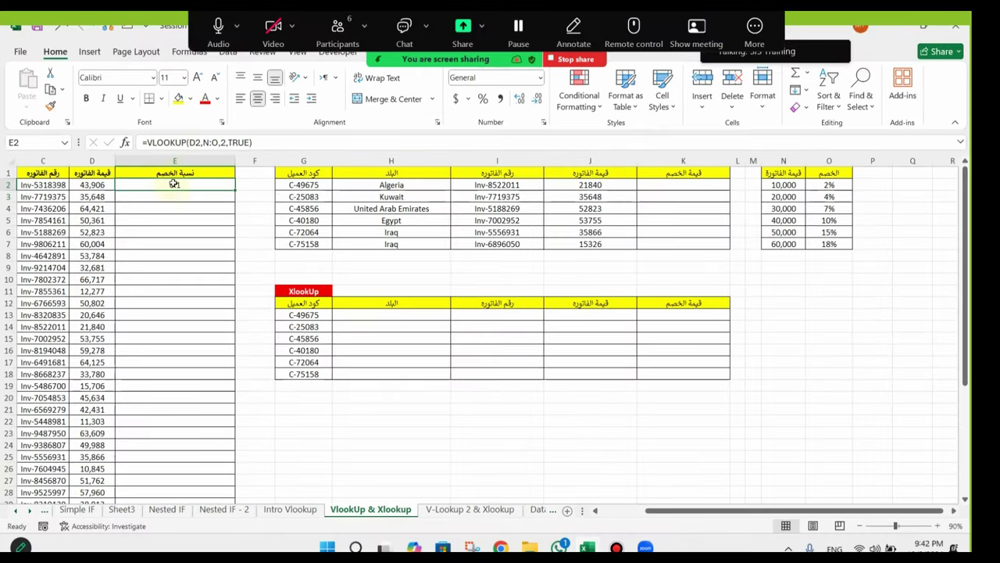
left_click(484, 102)
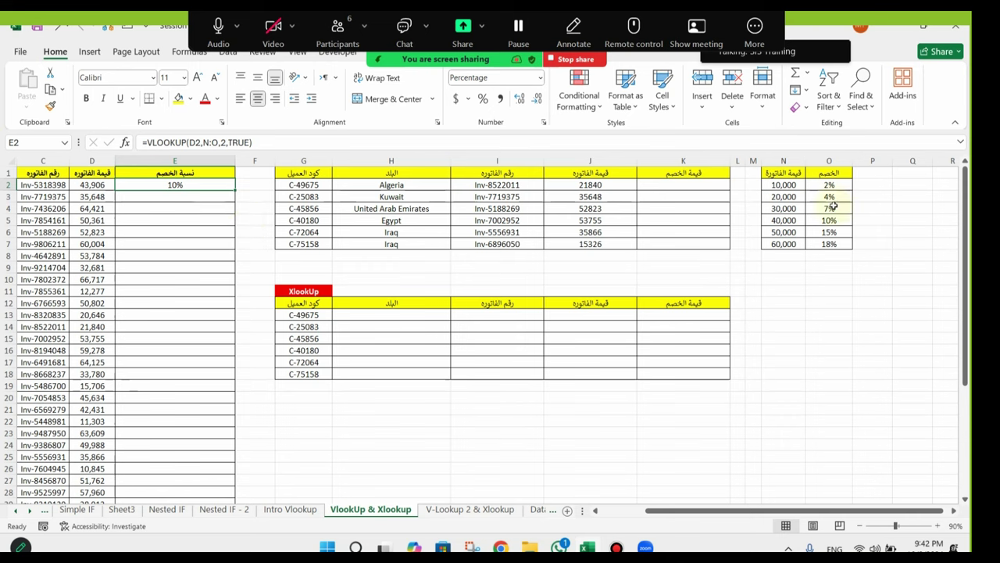
left_click(239, 143)
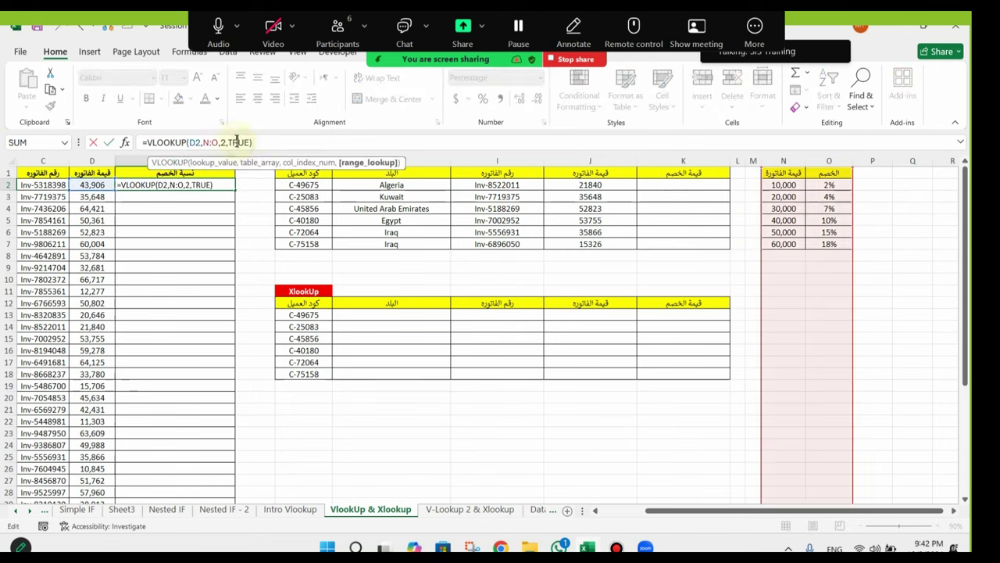
key("Escape")
Step: Compare with the H2 and I2 lookups and check D2 against the 40,000 bracket's 10% rate
left_click(403, 184)
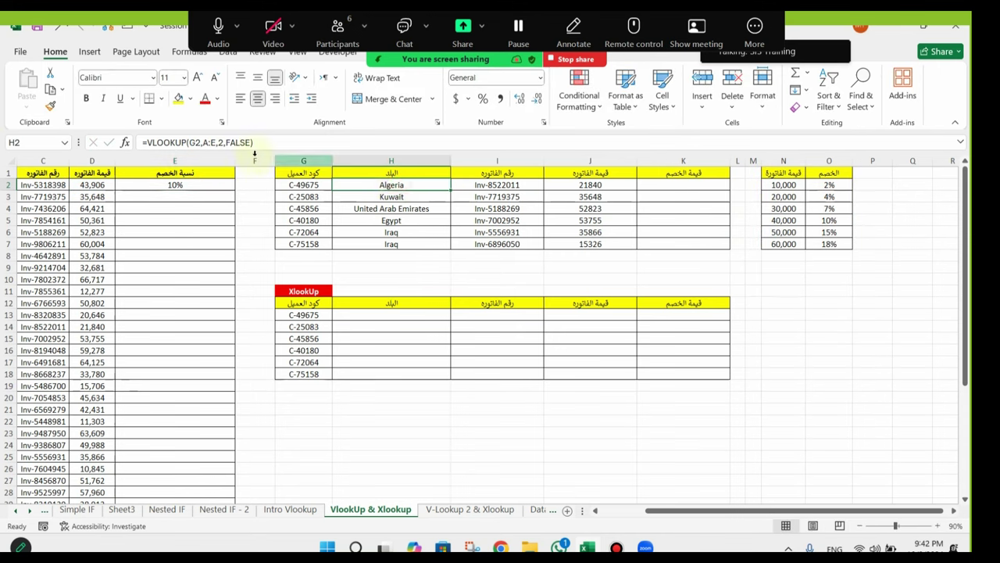
left_click(520, 184)
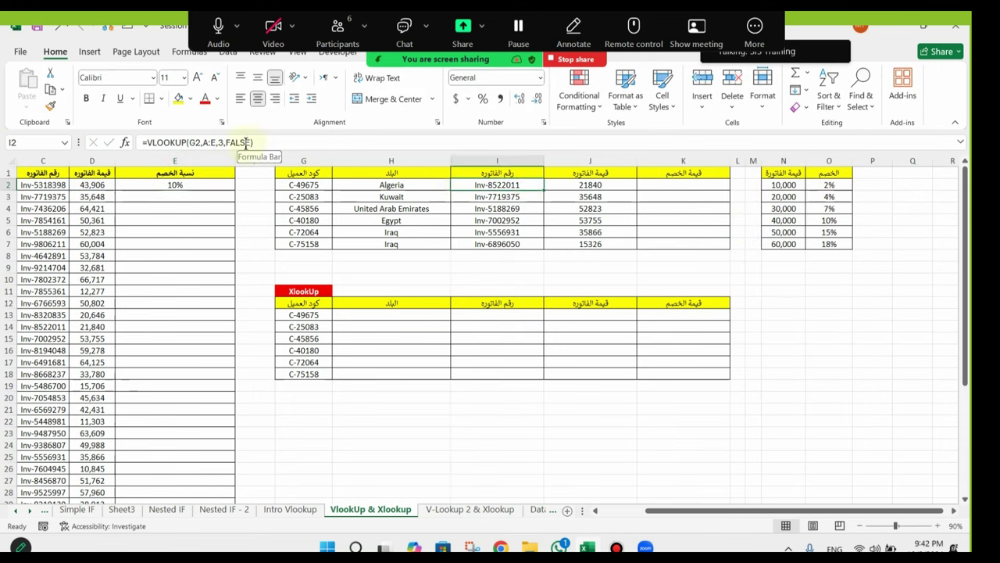
left_click(204, 186)
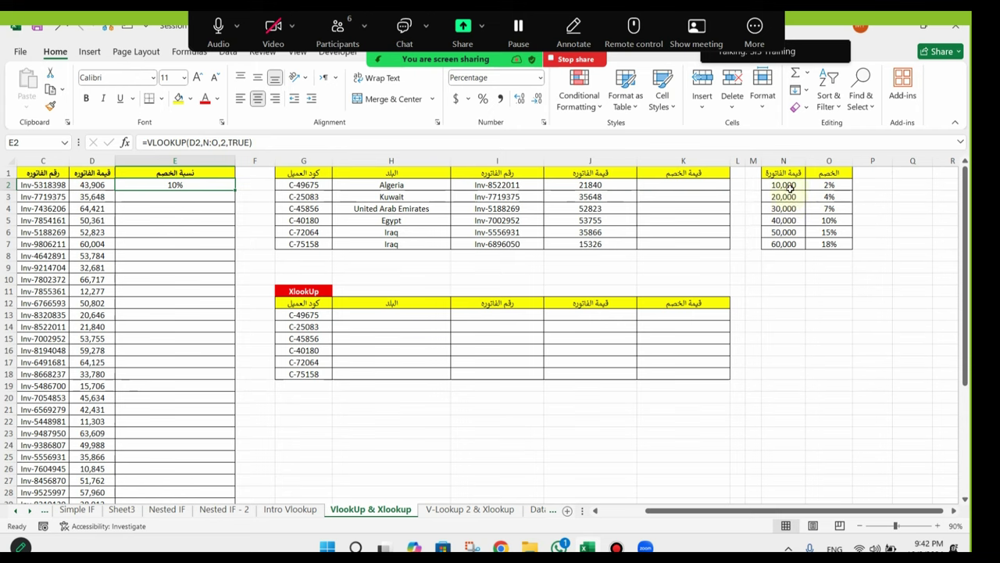
left_click(88, 186)
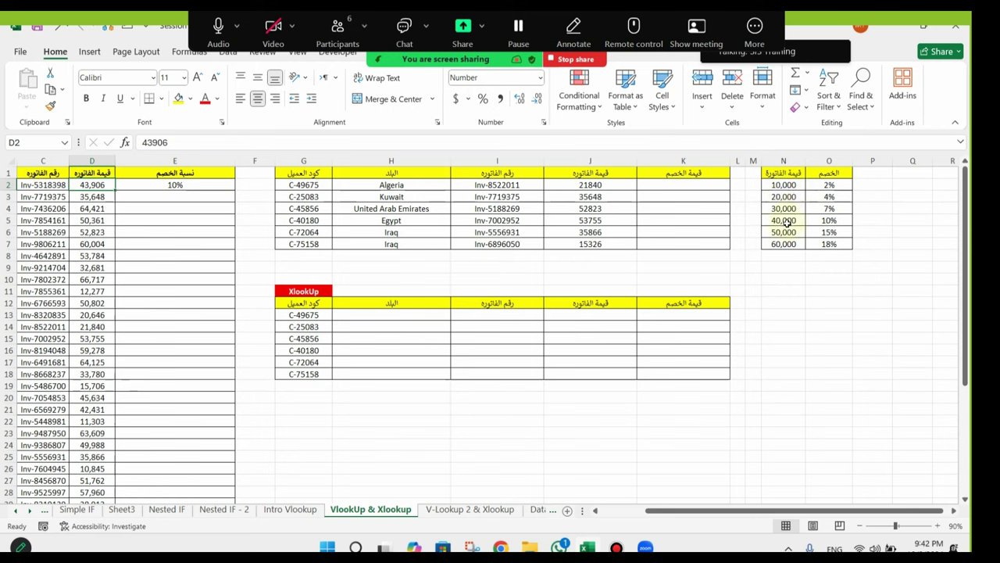
left_click_drag(786, 222, 831, 220)
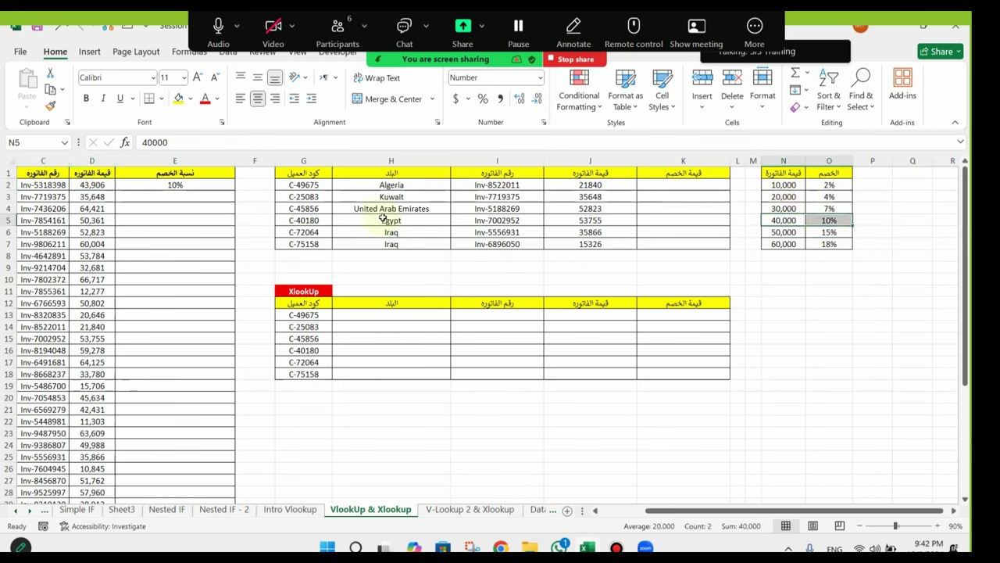
Step: Copy E2's lookup down column E through E22
left_click(185, 182)
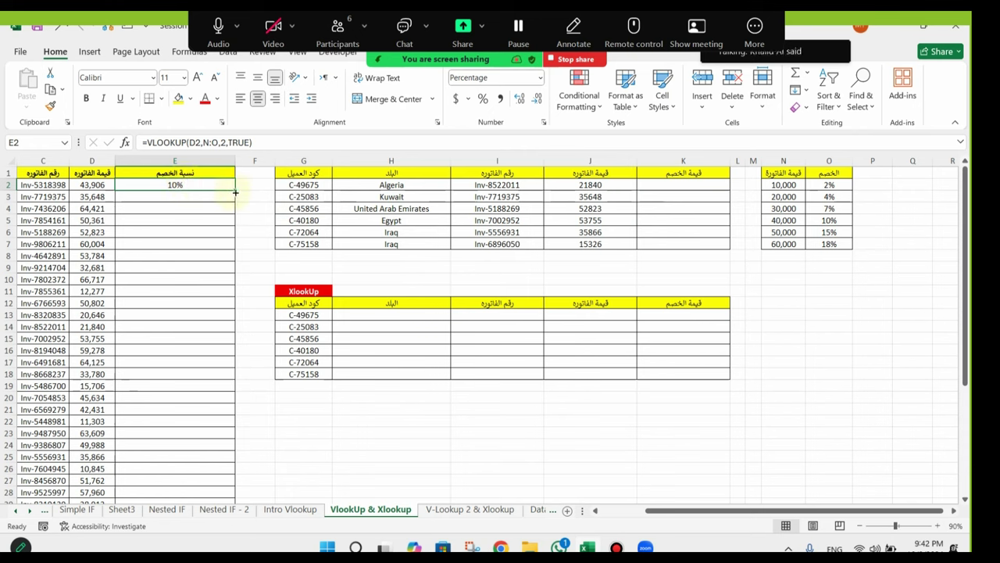
double_click(235, 190)
left_click_drag(201, 186, 201, 422)
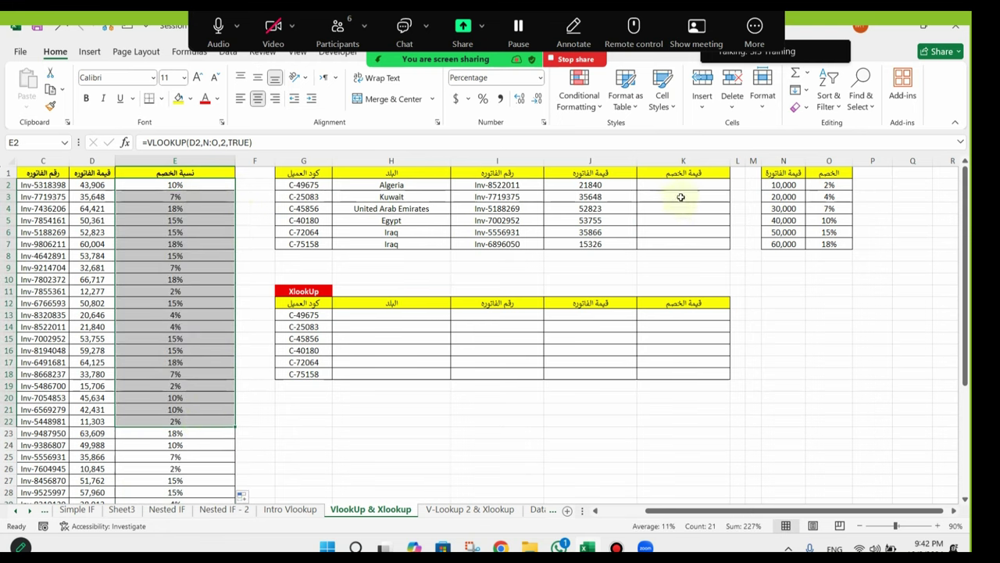
Step: Begin retyping the K1 header with نسبة
left_click(219, 188)
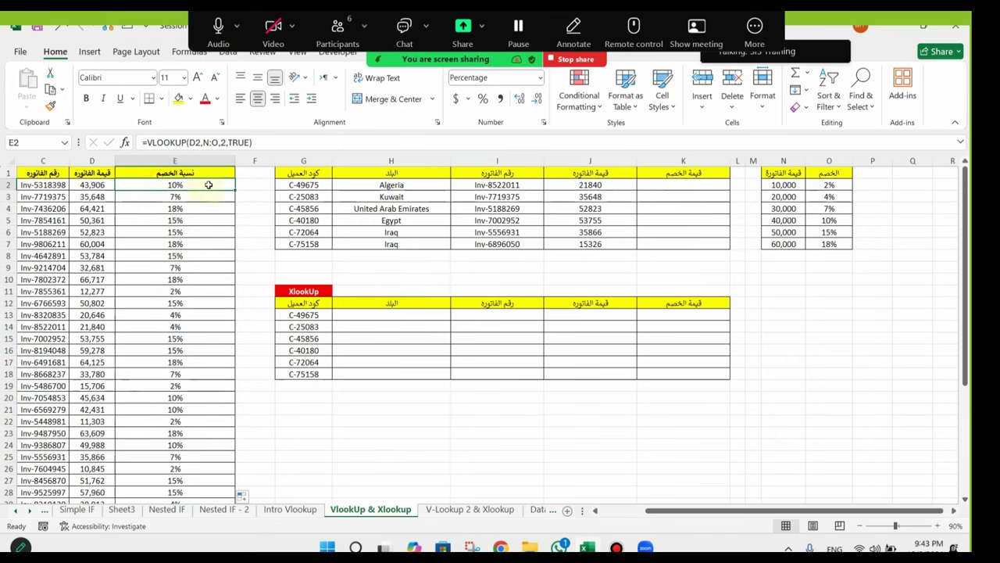
left_click(686, 174)
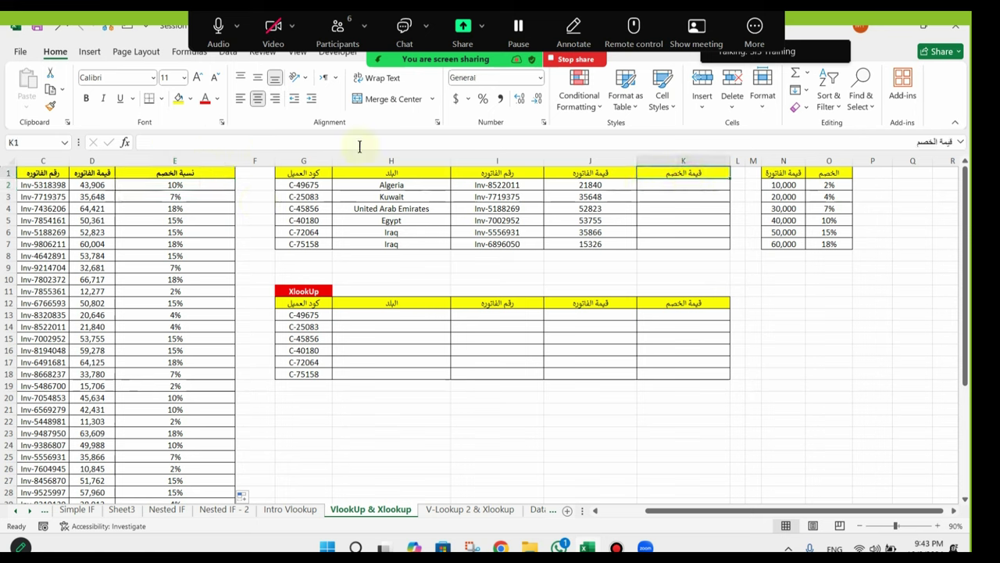
double_click(949, 142)
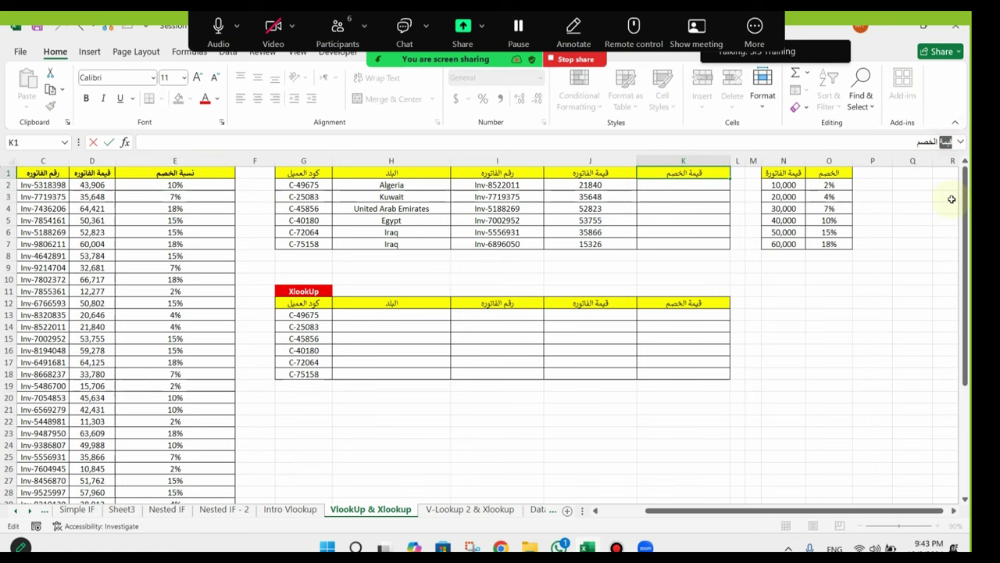
type("نسبة")
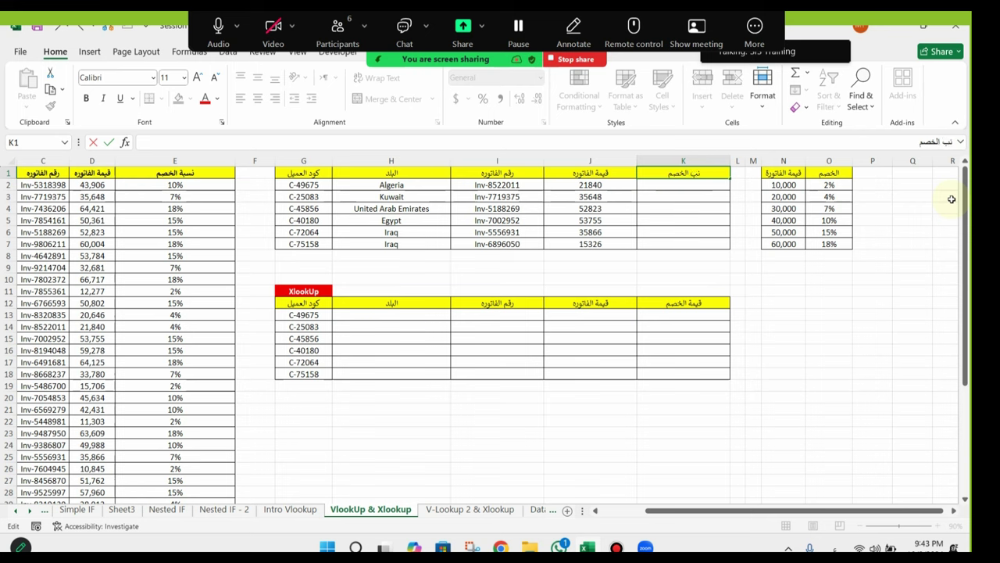
key("Return")
Step: Correct the K1 header's spelling so it reads نسبة الخصم
left_click(707, 174)
left_click(947, 141)
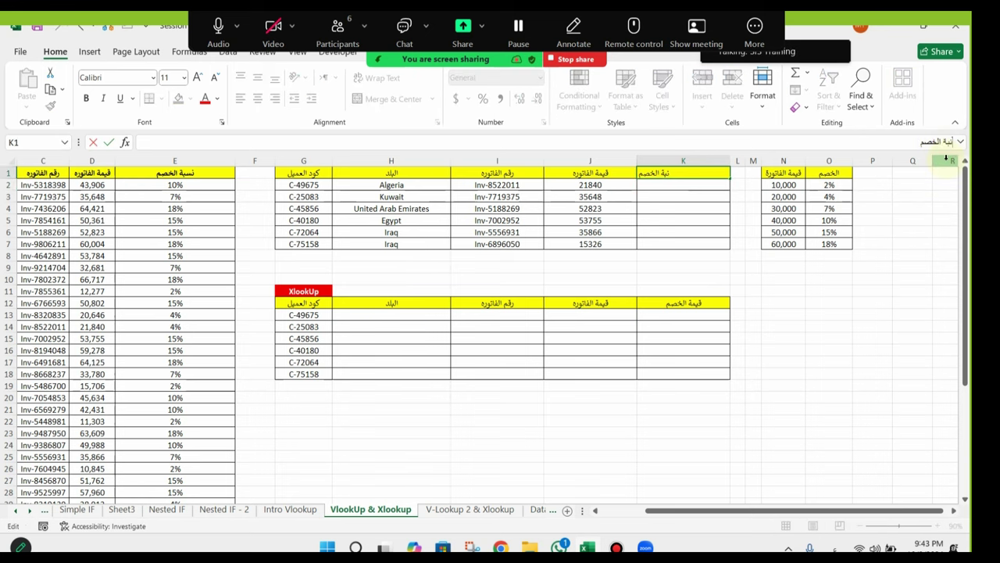
type("س")
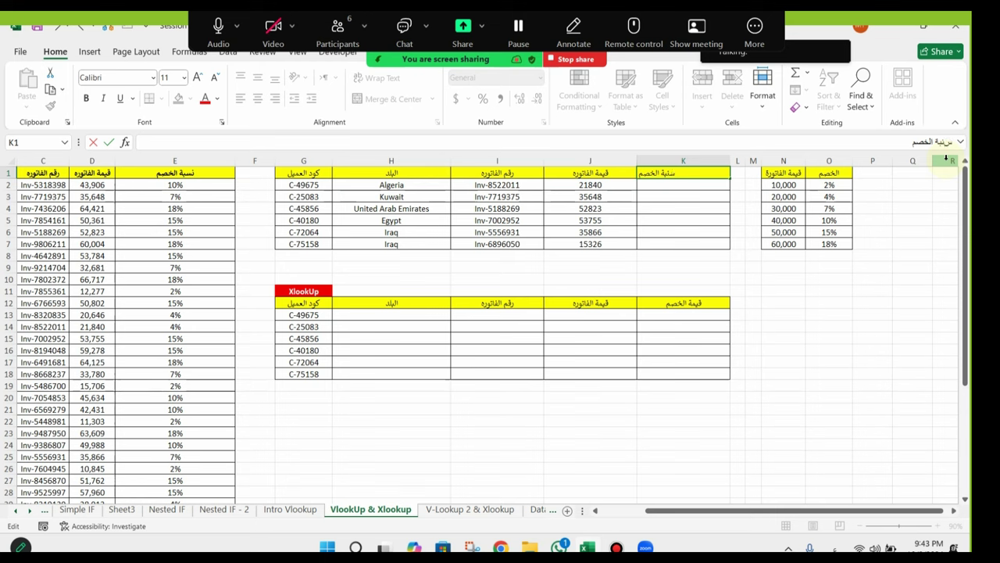
key("BackSpace")
key("BackSpace")
key("BackSpace")
key("BackSpace")
key("BackSpace")
type("نسب ة")
key("ctrl+Return")
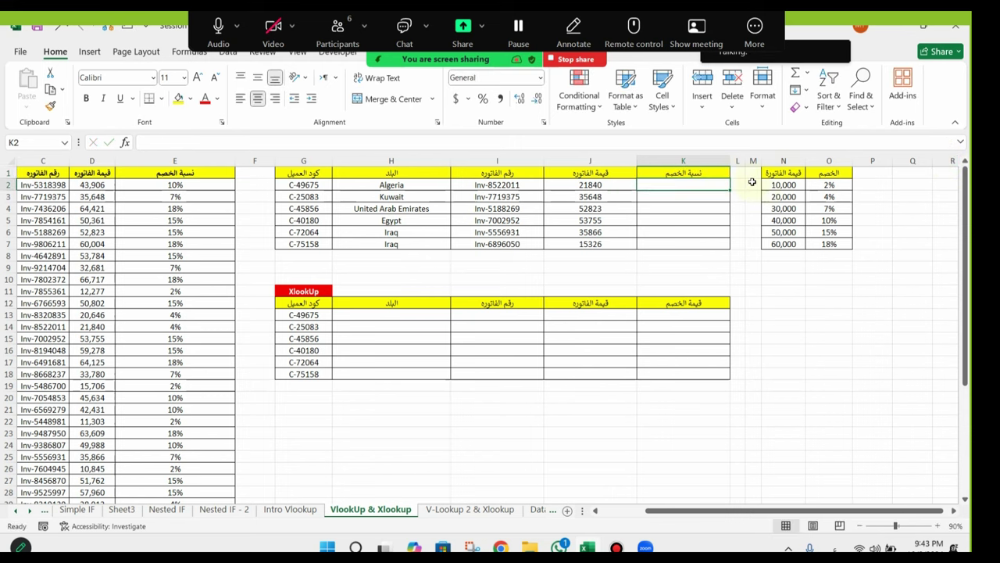
Step: Copy the K1 header into K12 for the XlookUp table
key("ctrl+c")
left_click(723, 305)
key("ctrl+v")
left_click(704, 317)
left_click(679, 192)
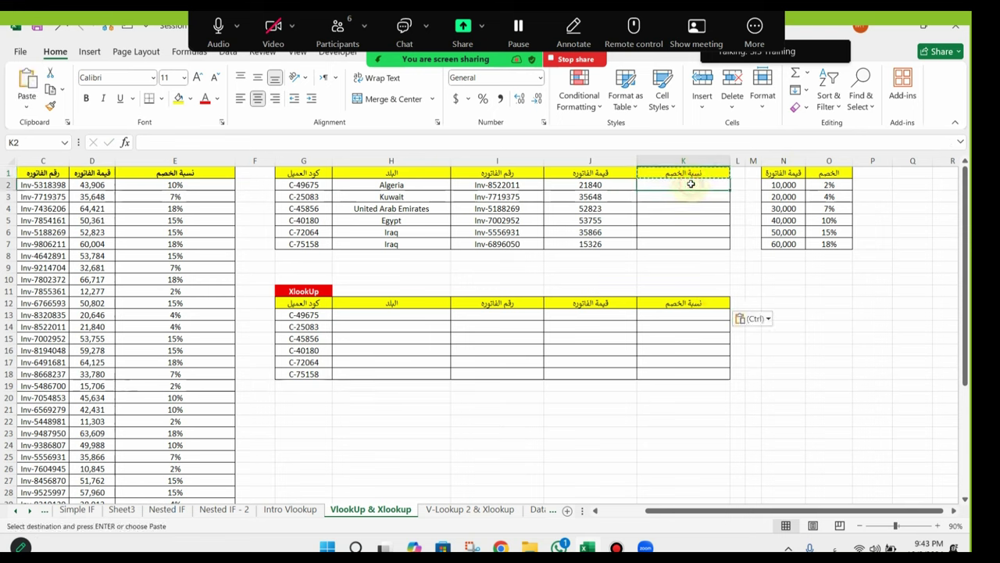
key("Escape")
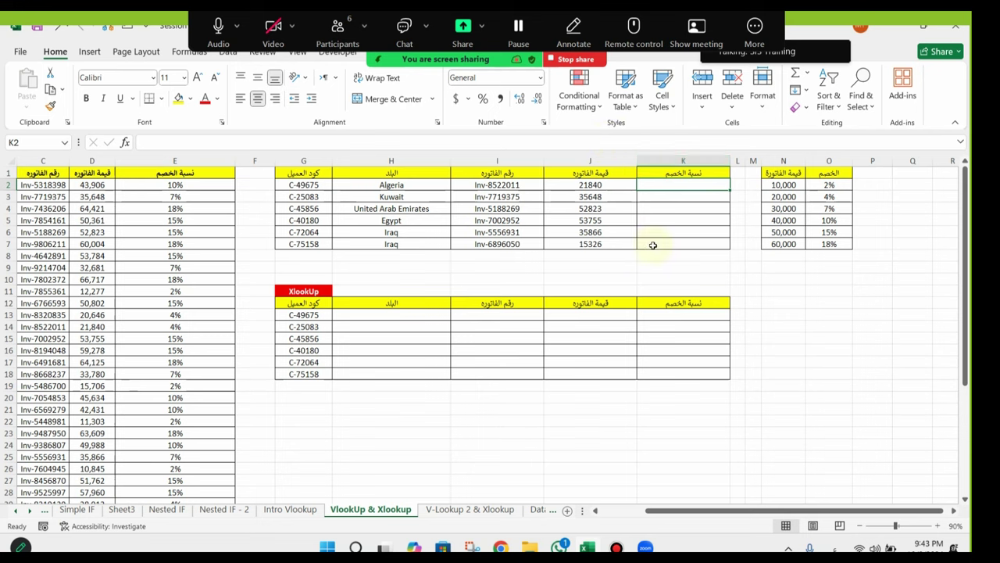
Step: Enter =VLOOKUP(G2,A:E,5,FALSE) in K2 to return the customer's discount rate
type("=")
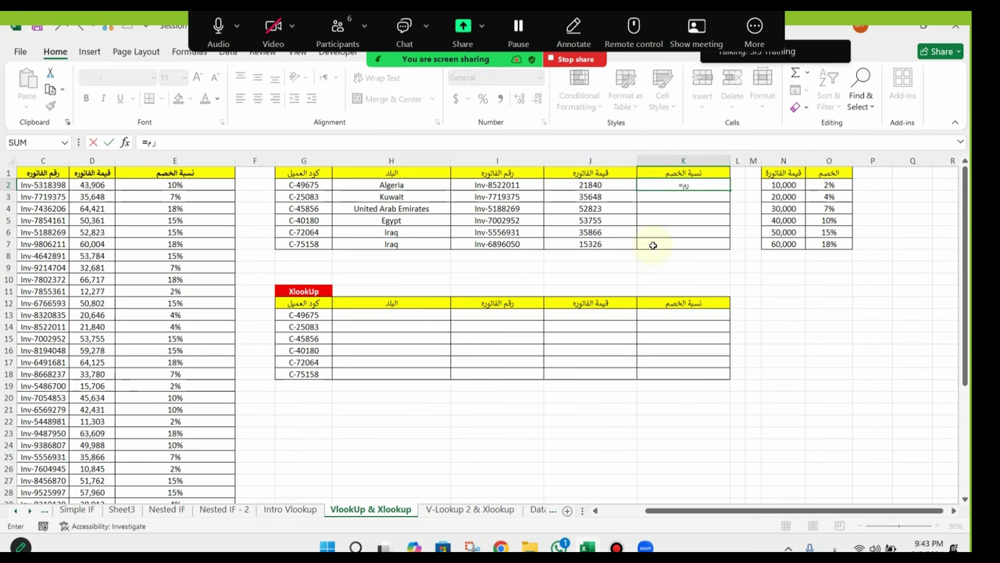
type("vl")
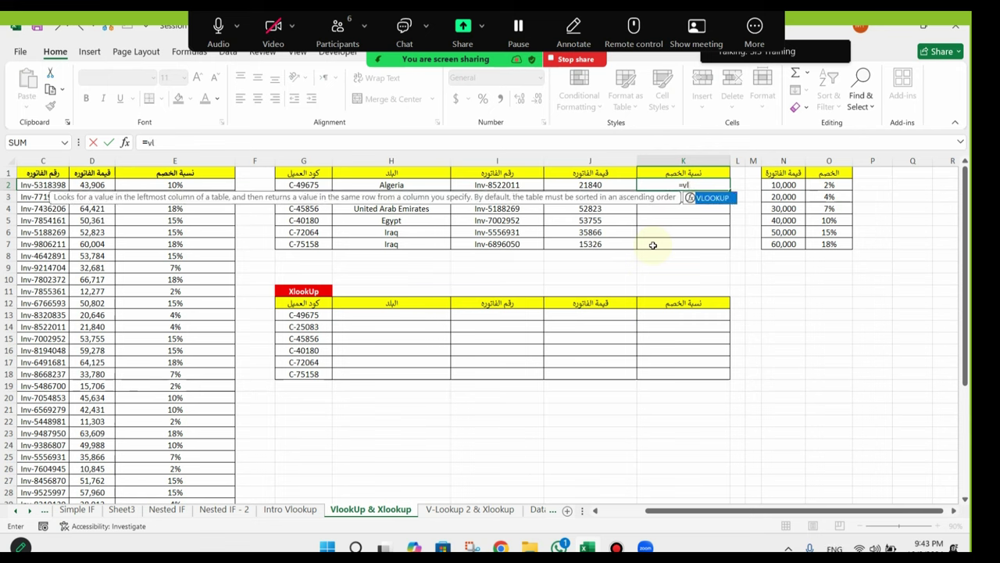
key("Tab")
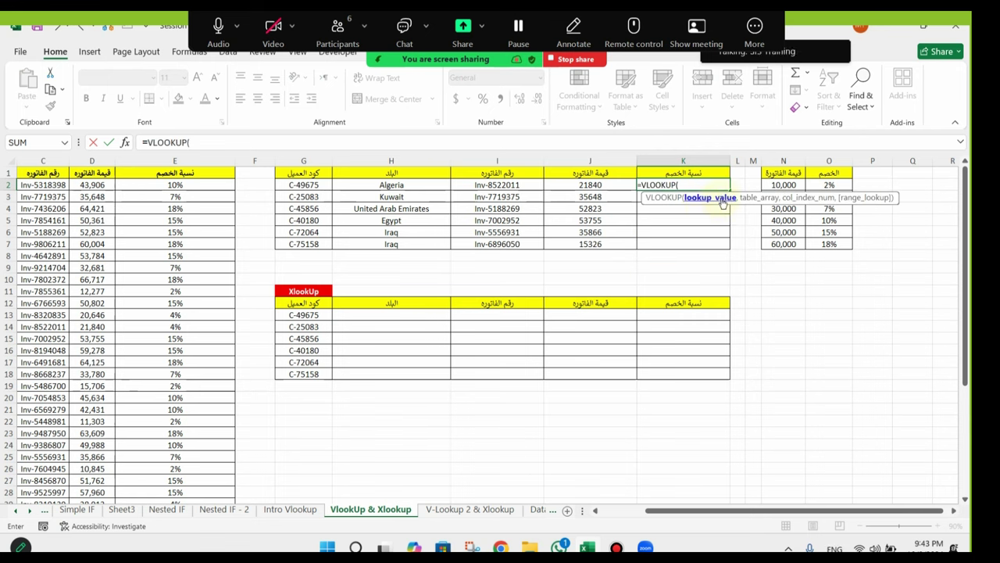
left_click(301, 184)
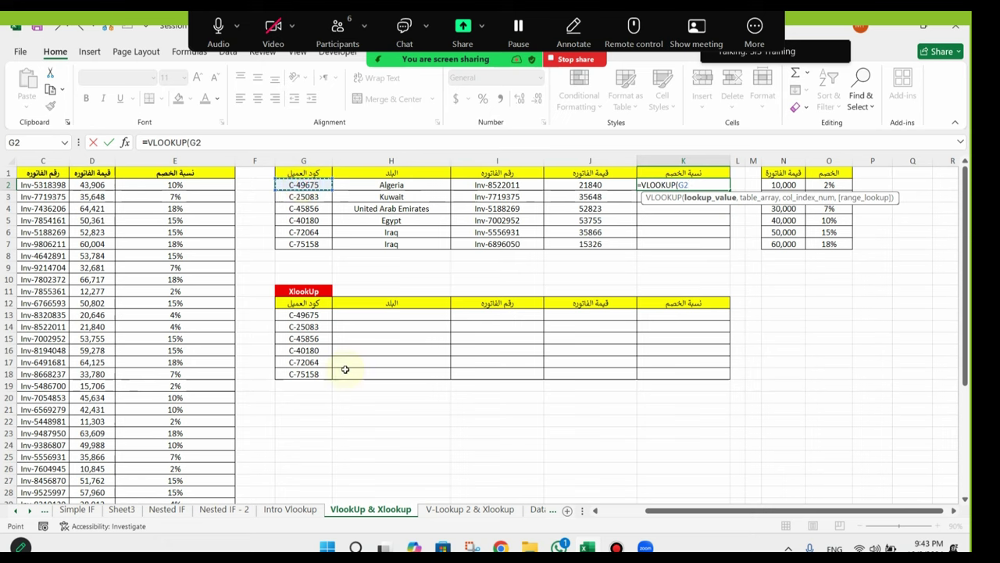
type(",")
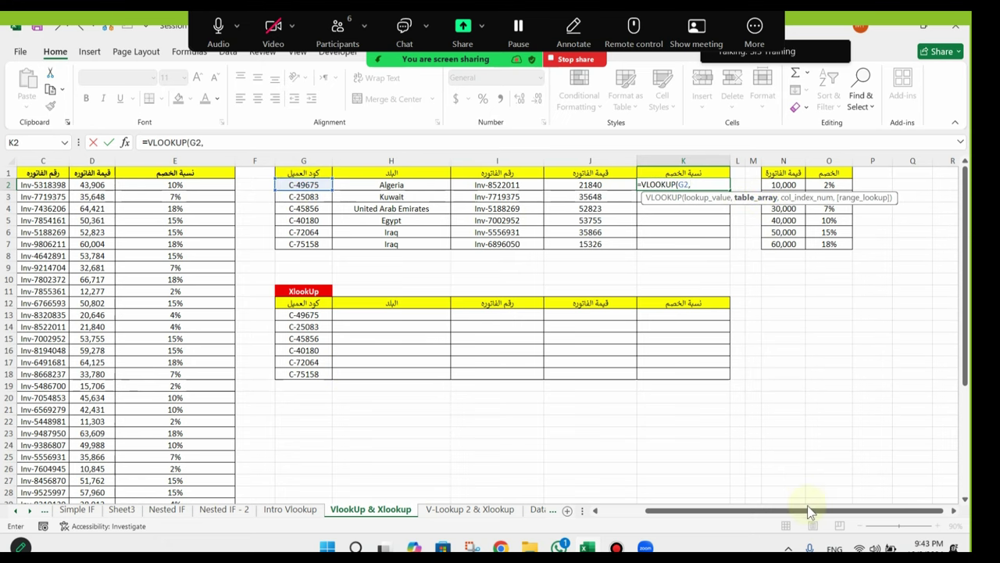
left_click_drag(812, 511, 736, 511)
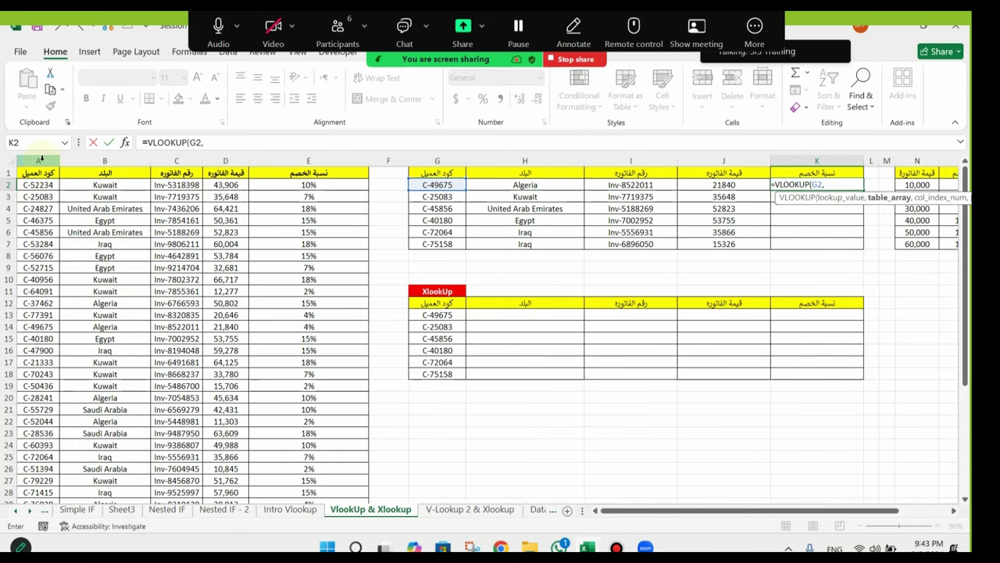
left_click_drag(41, 160, 323, 172)
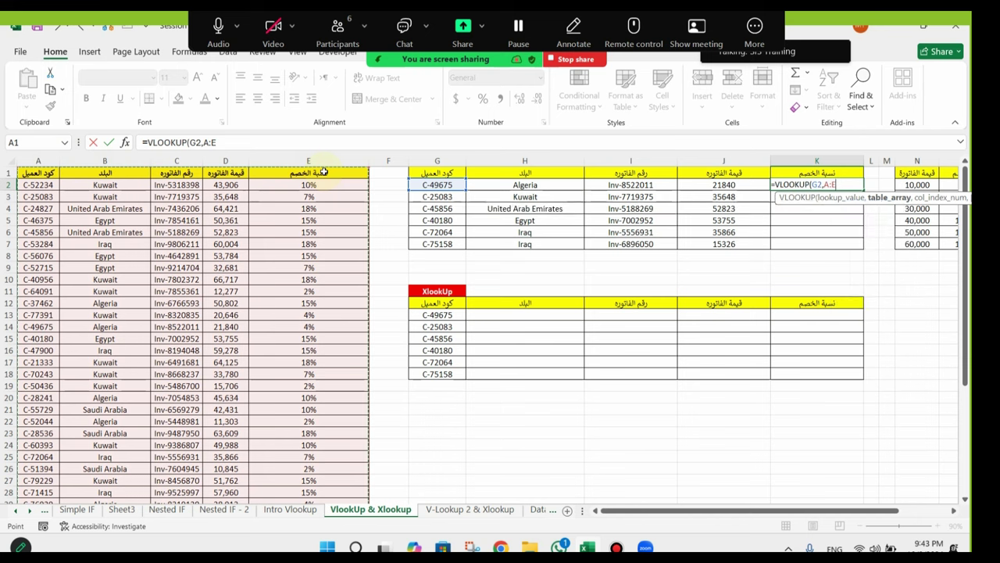
type(",")
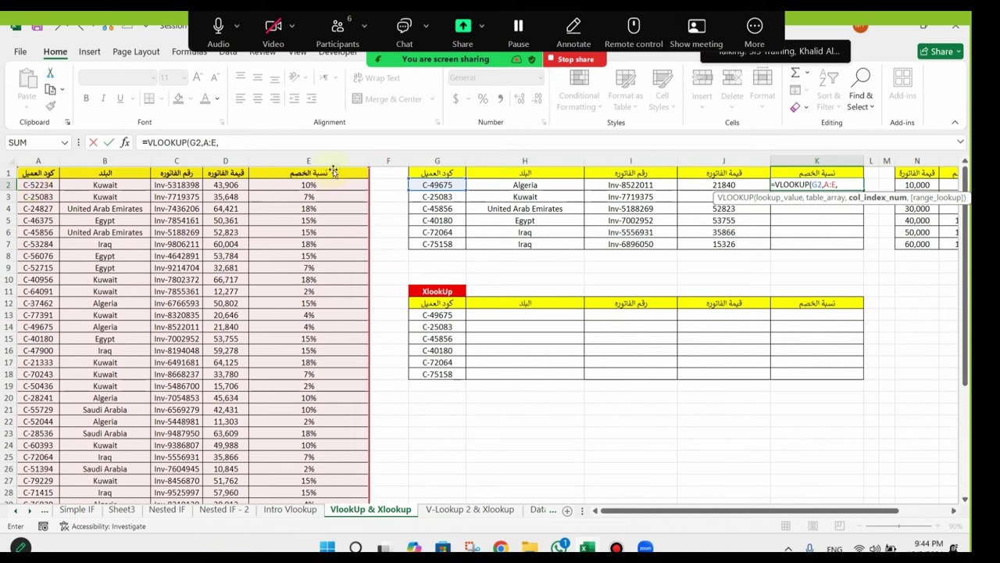
type("5,")
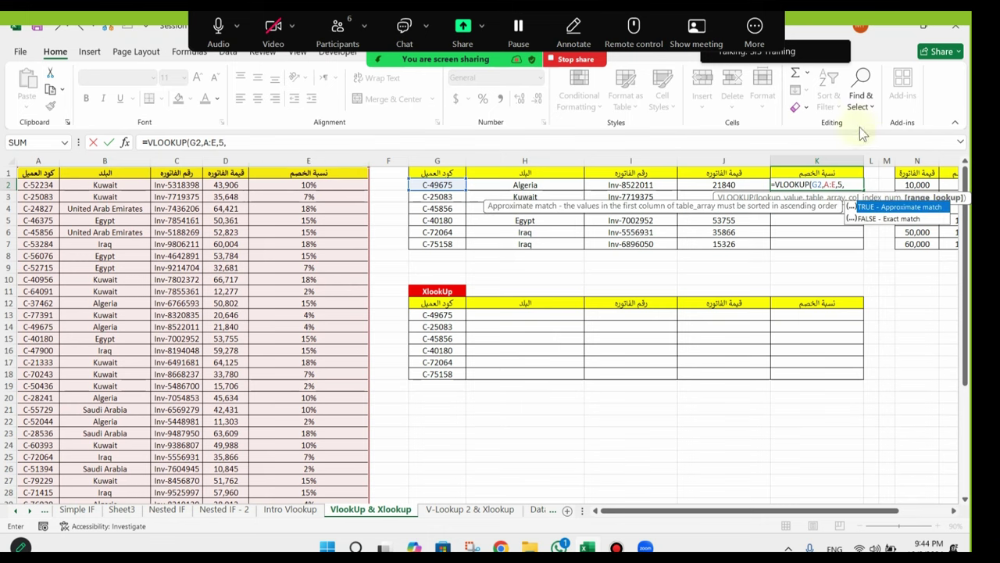
double_click(883, 220)
key("Return")
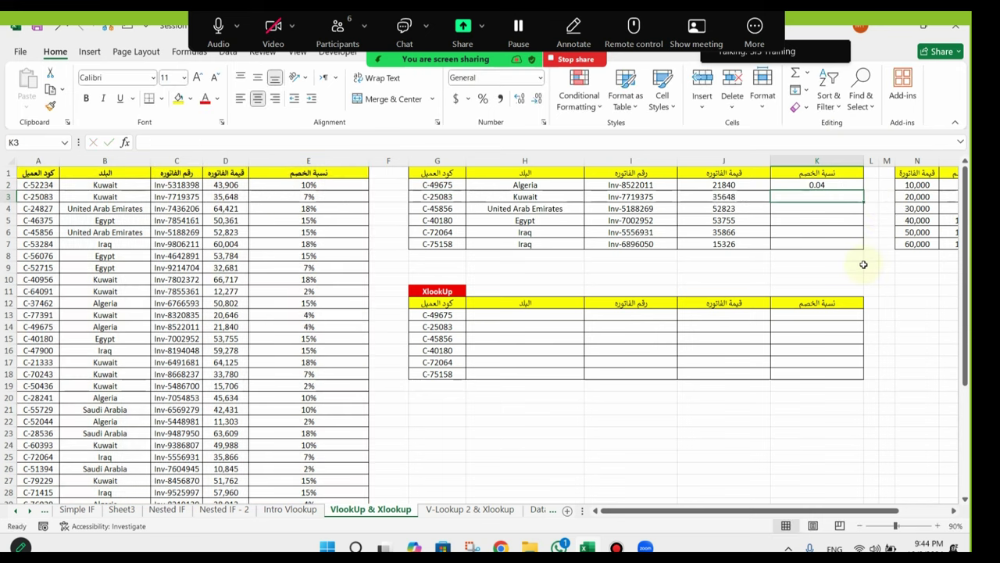
Step: Format K2 as a percentage and fill it down to K7 (4%, 7%, 15%, 15%, 7%, 2%)
left_click(845, 183)
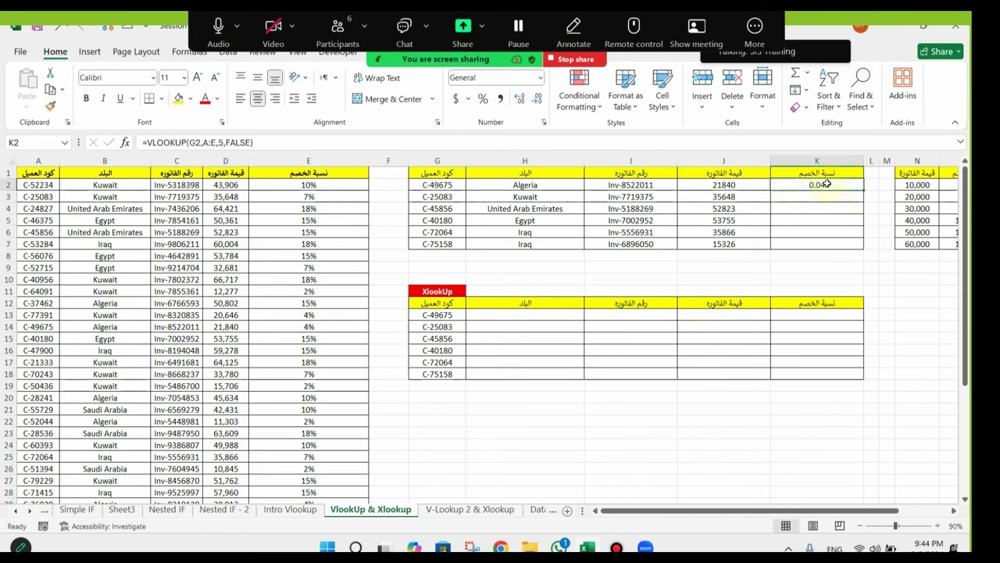
left_click(482, 98)
double_click(865, 191)
left_click_drag(810, 187, 828, 255)
left_click(739, 265)
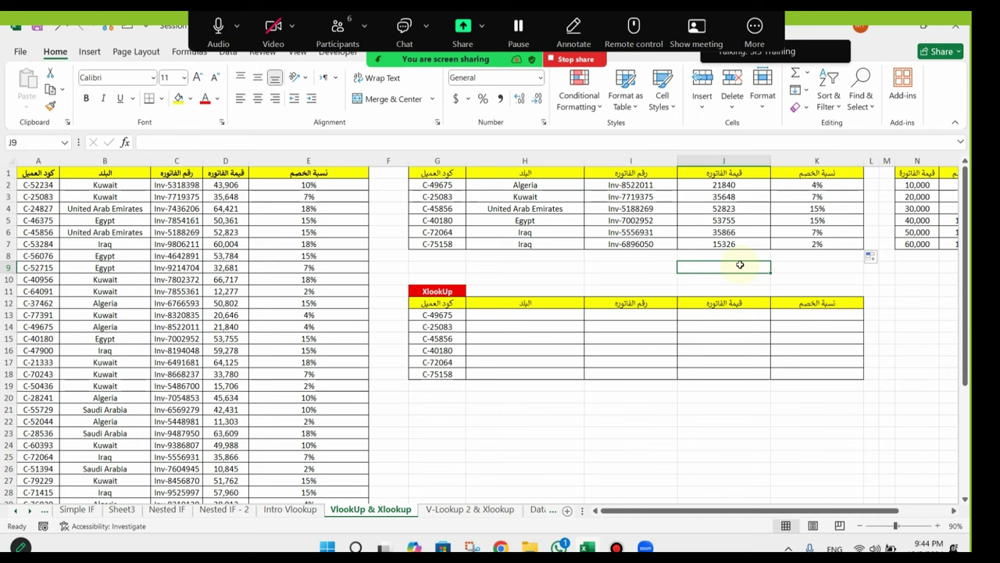
Step: Look over the lower XlookUp table, then stop sharing in Zoom and mute the microphone
left_click(445, 303)
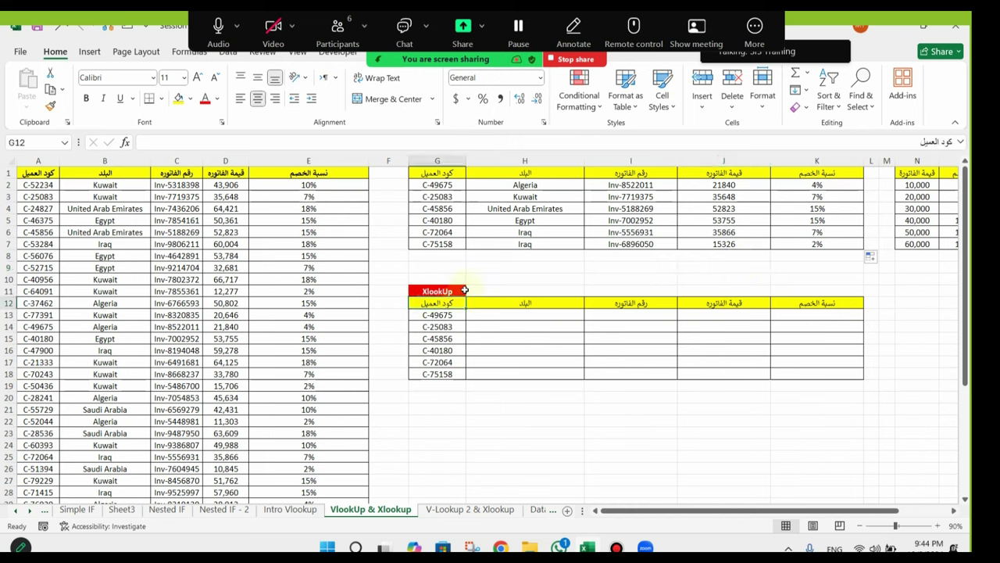
left_click(458, 291)
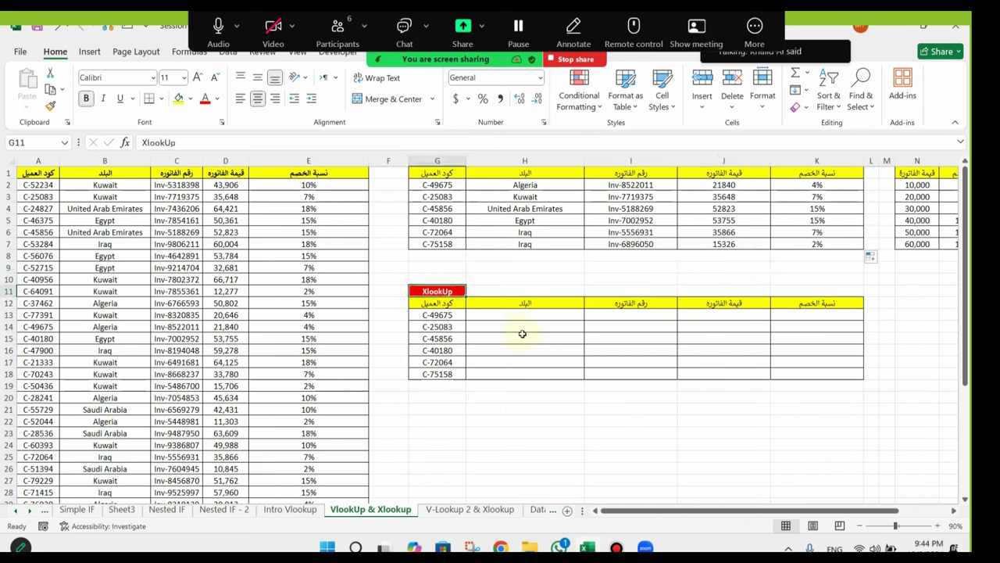
left_click(547, 315)
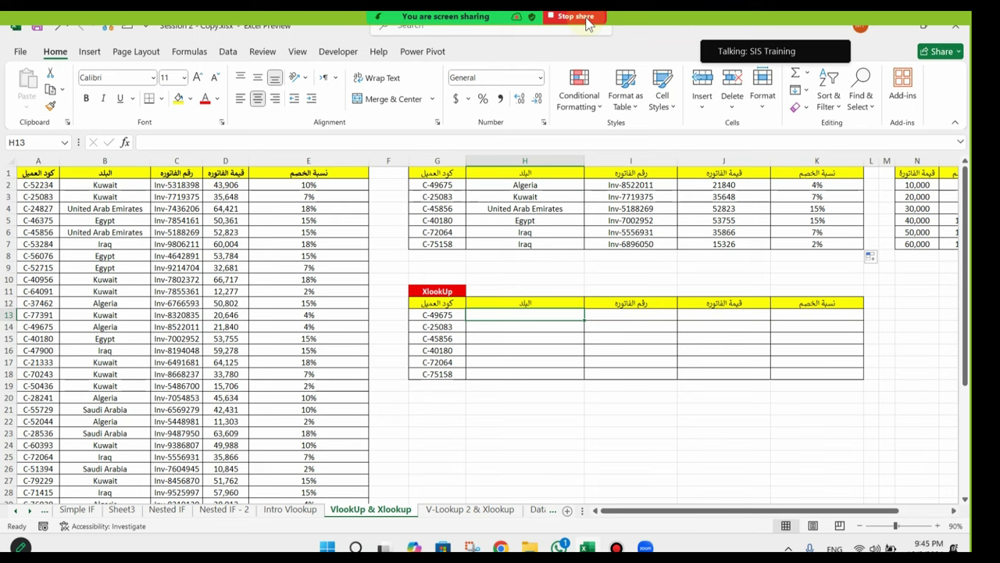
left_click(587, 24)
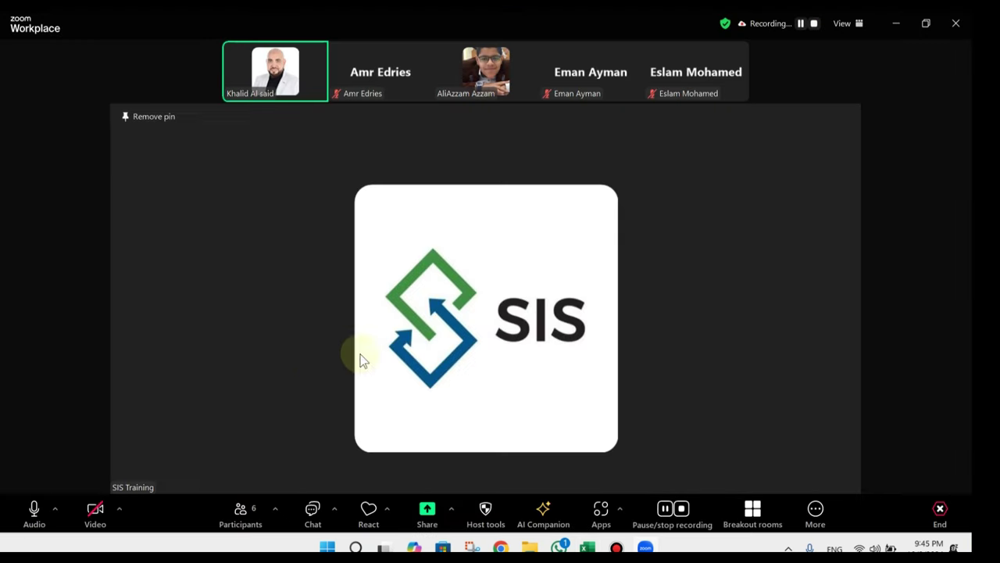
left_click(33, 509)
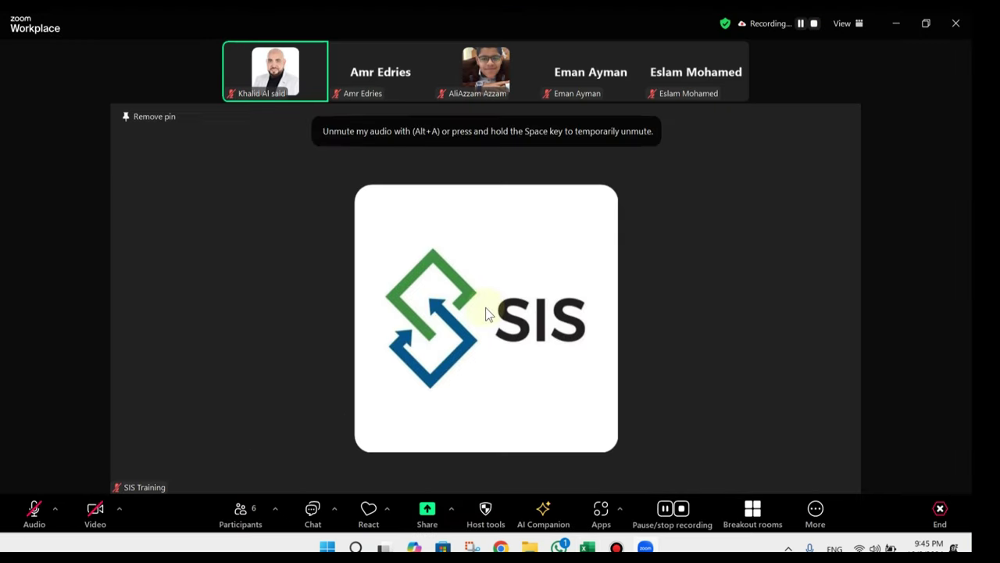
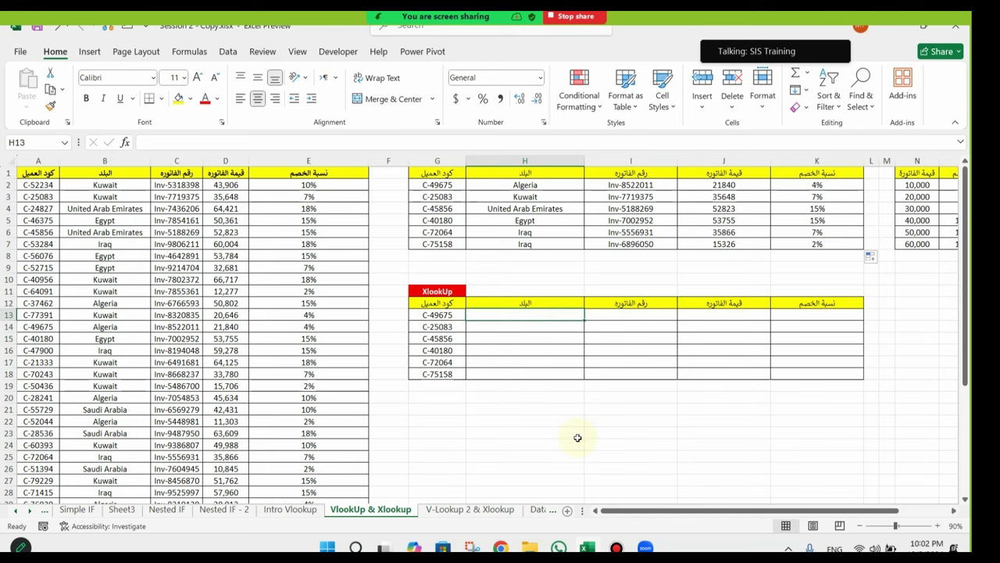
Step: Enter =XLOOKUP(G13,A:A,B:E) in H13 to return columns B through E
type("=xloo")
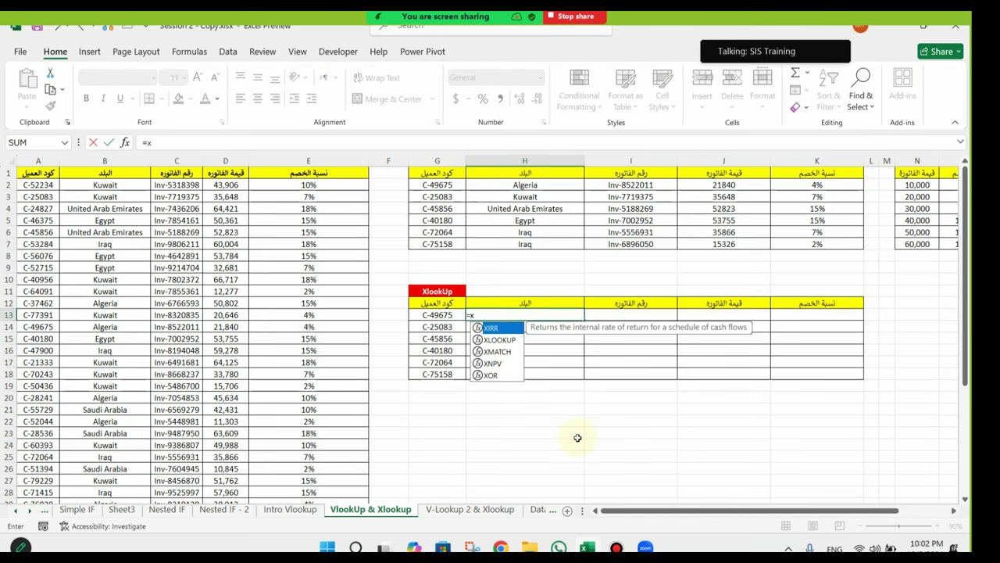
key("Tab")
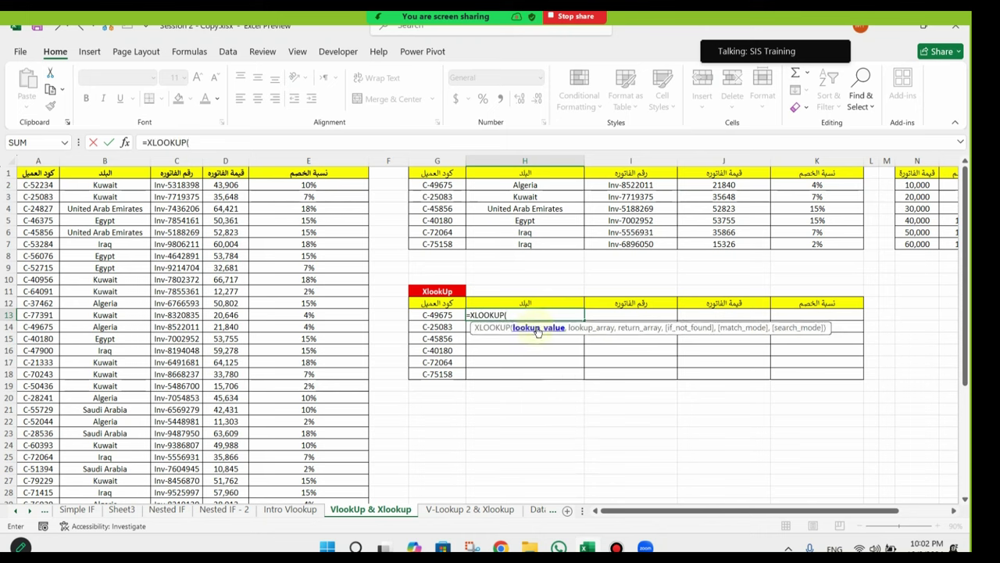
left_click(436, 315)
type(",")
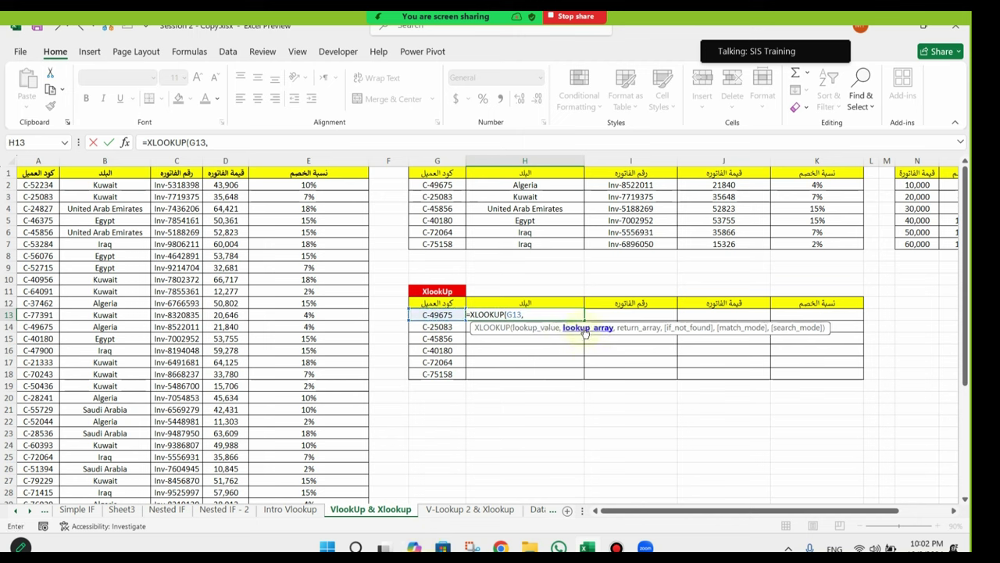
left_click(38, 160)
type(",")
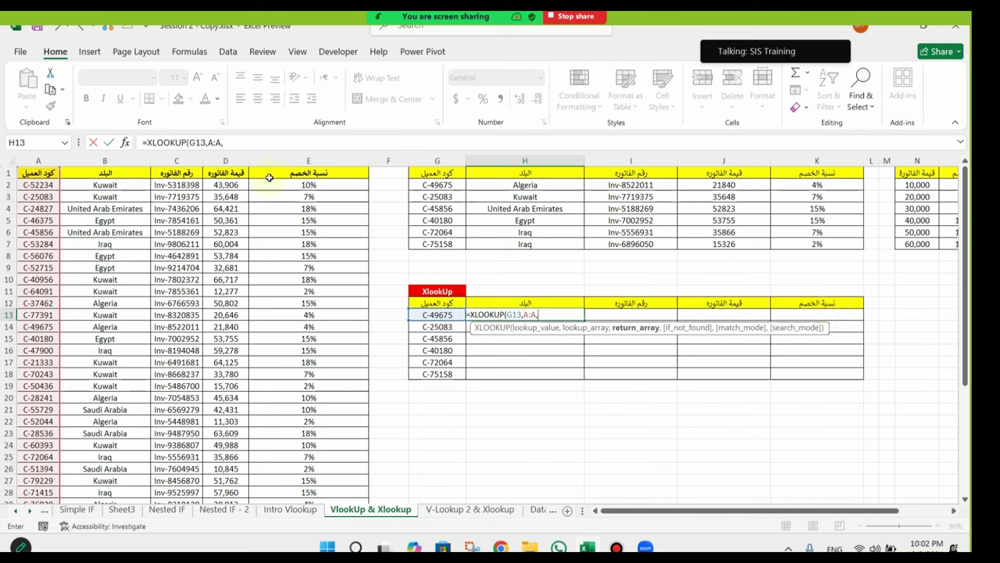
left_click_drag(113, 161, 317, 179)
key("Return")
Step: Copy the XLOOKUP formula from H13 down to row 18
left_click_drag(105, 161, 311, 161)
left_click(549, 314)
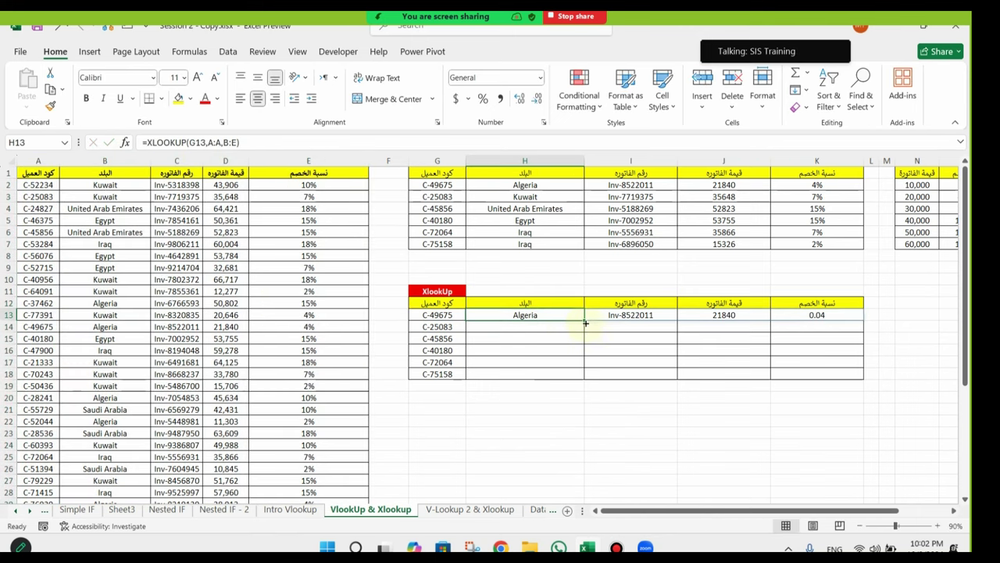
left_click_drag(585, 322, 584, 378)
left_click_drag(531, 338, 819, 374)
Step: Format the discount results in K13:K18 as percentages
left_click(817, 315)
left_click(483, 98)
left_click(602, 423)
left_click(530, 350)
Step: Compare the XLOOKUP formulas in H13 and H14 with the VLOOKUP formulas in rows 2–3
left_click(529, 315)
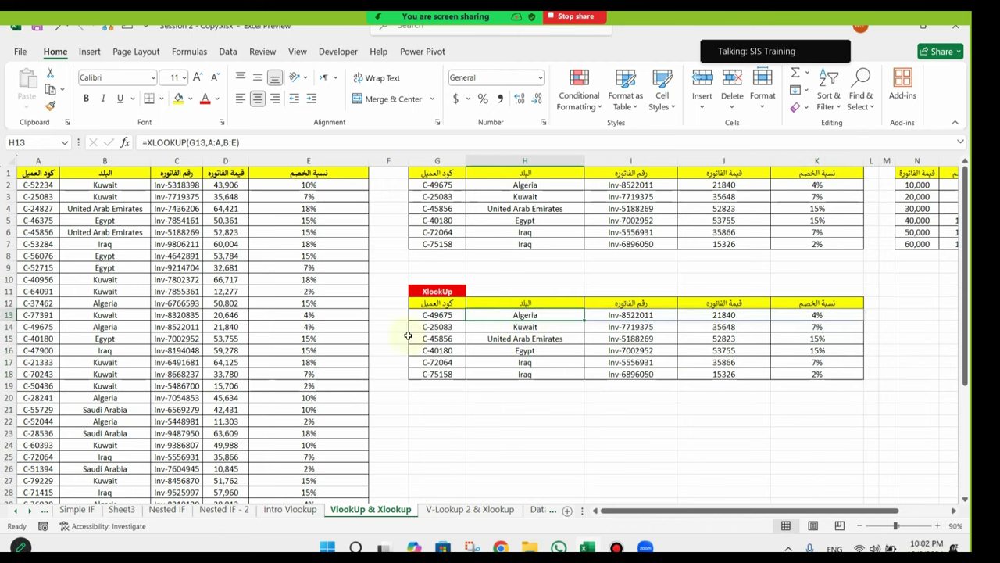
left_click(546, 185)
left_click(630, 198)
left_click(724, 198)
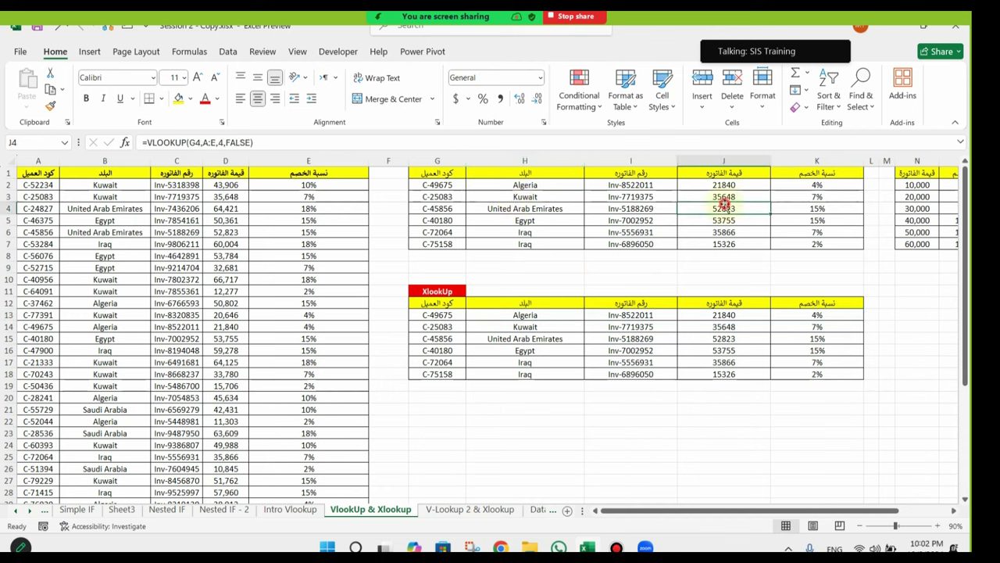
left_click(799, 198)
left_click(495, 324)
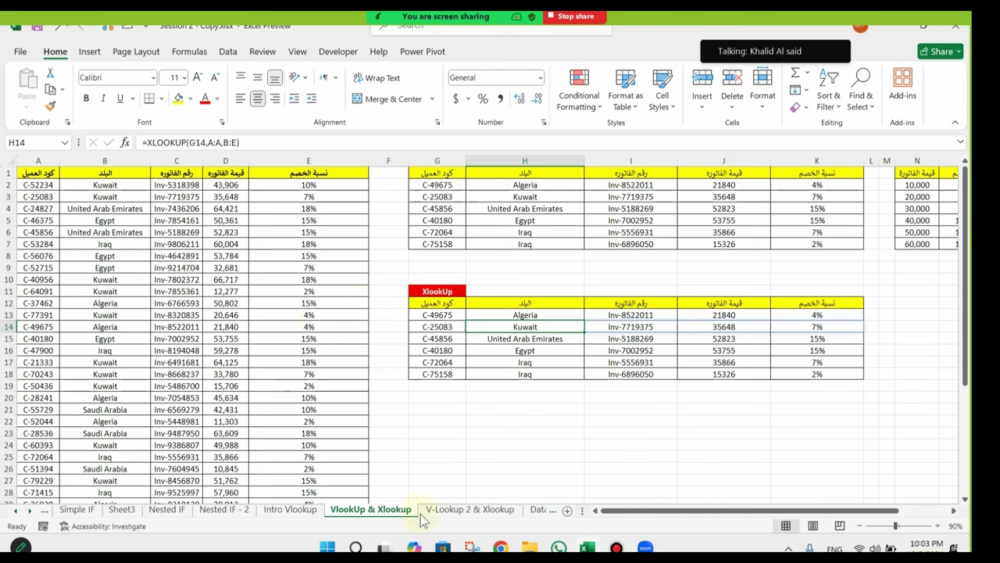
Step: Switch to the V-Lookup 2 & Xlookup sheet
left_click(529, 509)
left_click(481, 510)
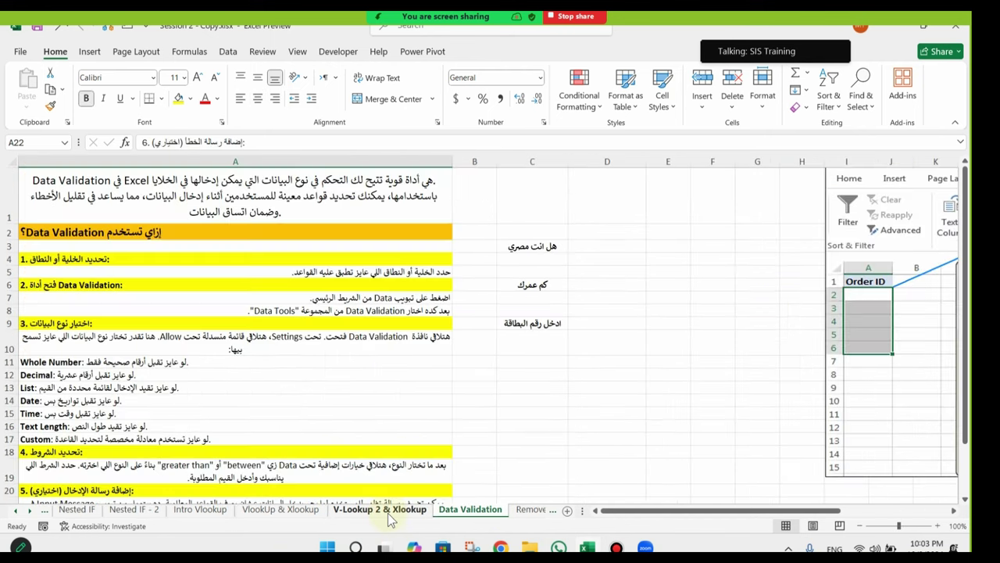
left_click(380, 509)
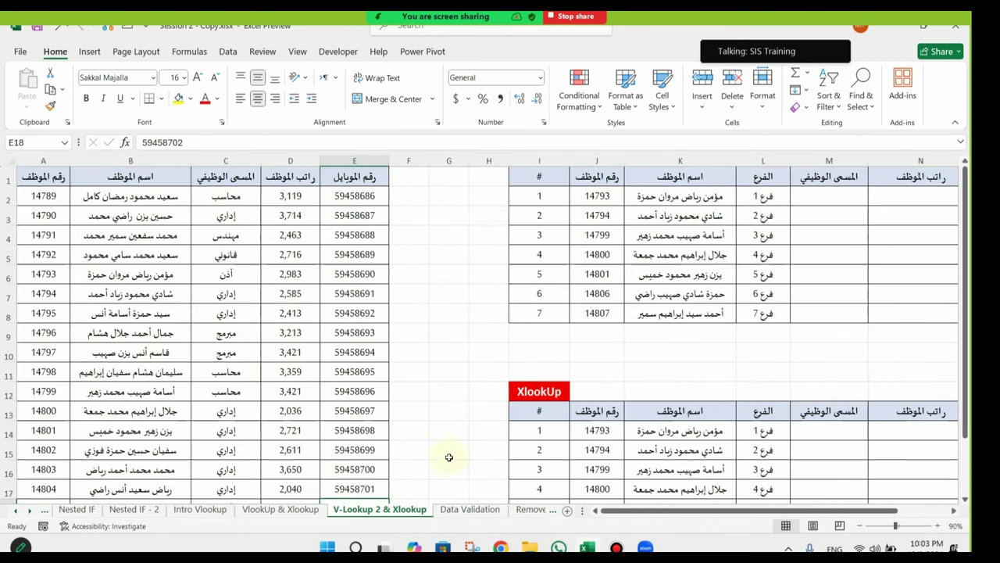
Step: Delete the empty column G
left_click(448, 161)
right_click(448, 160)
left_click(492, 315)
Step: Point out the employee list's ID, name, job title, salary and mobile columns
left_click(225, 234)
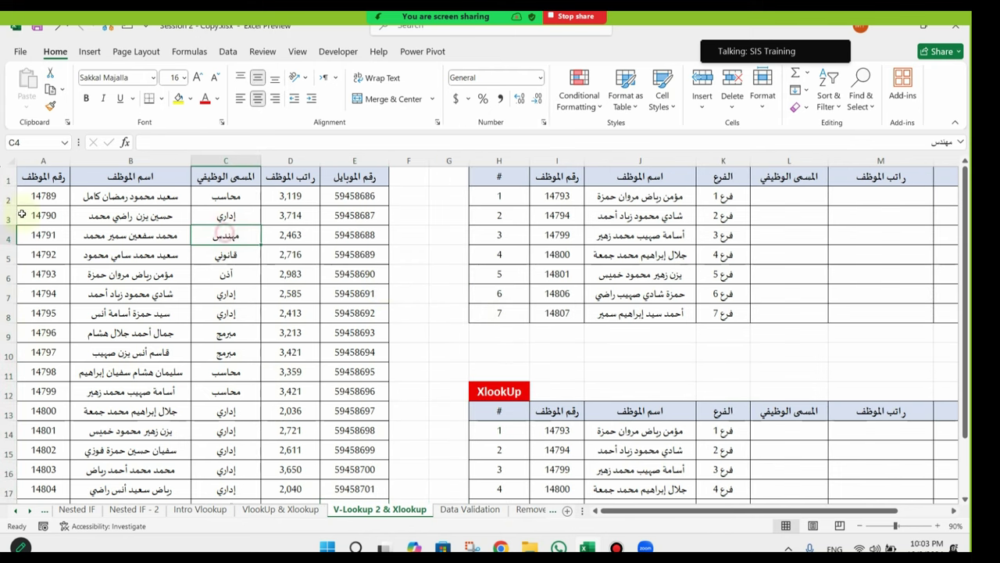
left_click(47, 200)
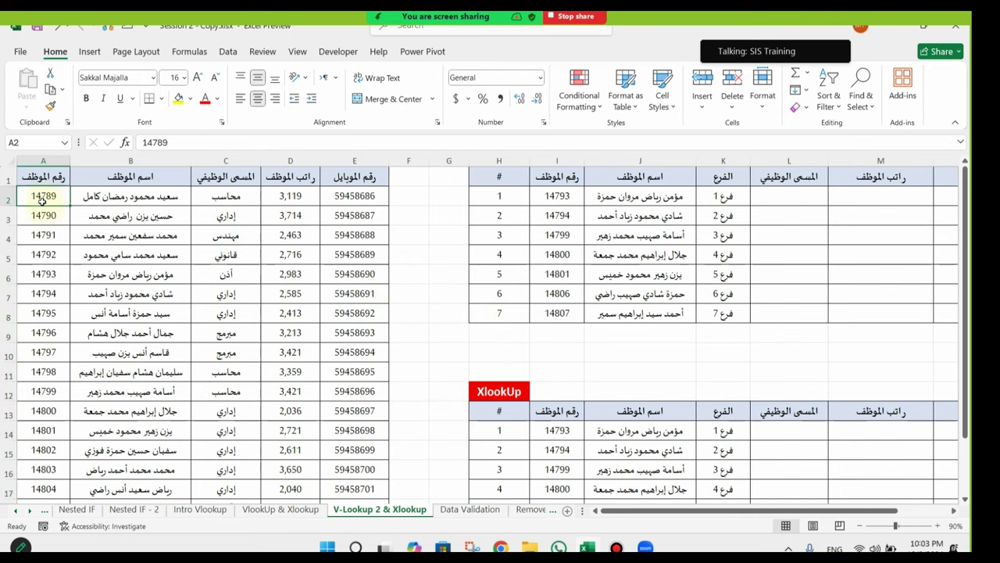
left_click(136, 195)
left_click(219, 178)
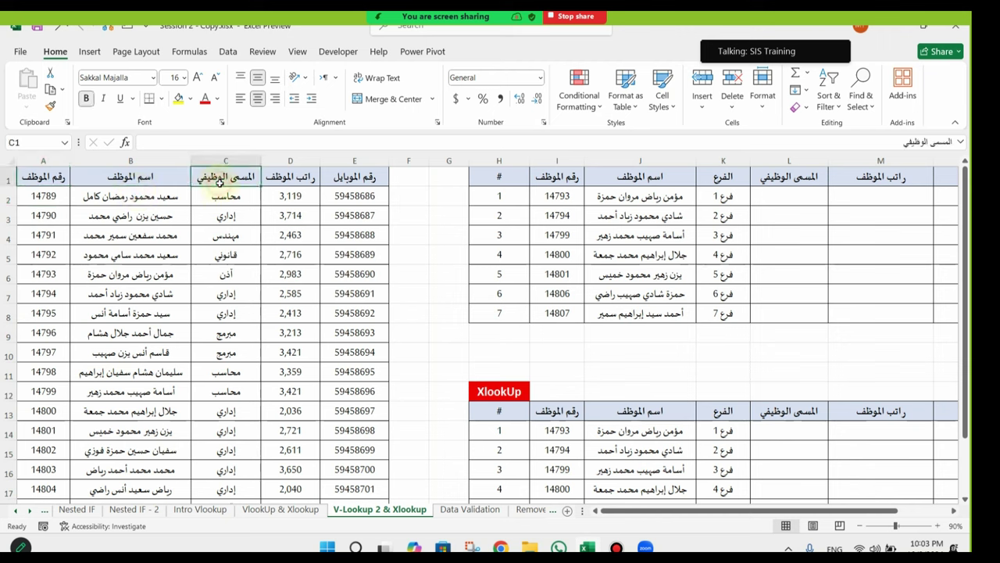
left_click(291, 194)
left_click(345, 194)
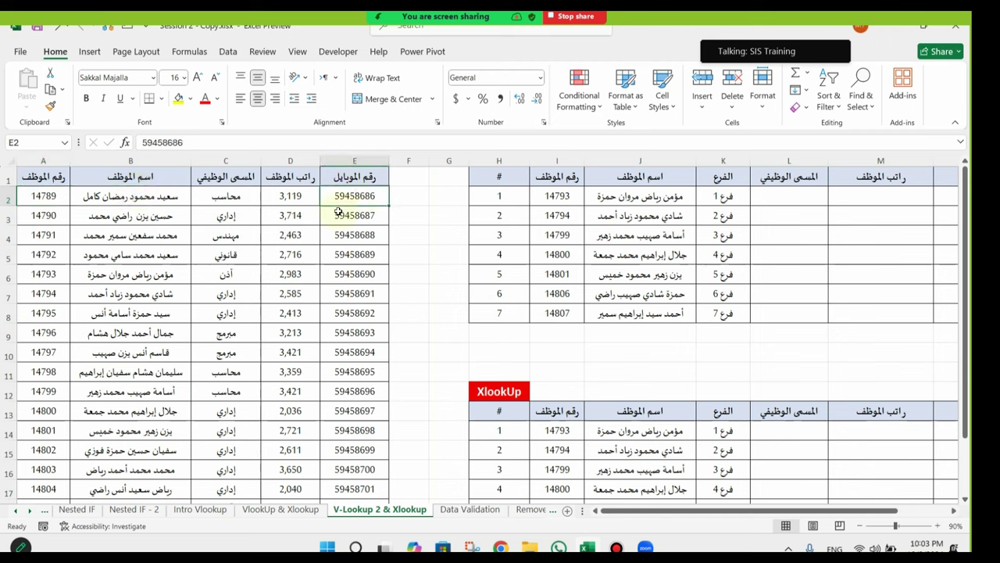
left_click_drag(639, 311, 984, 313)
Step: Point out the lookup table's branch, name and empty job title, salary and mobile columns
left_click(552, 196)
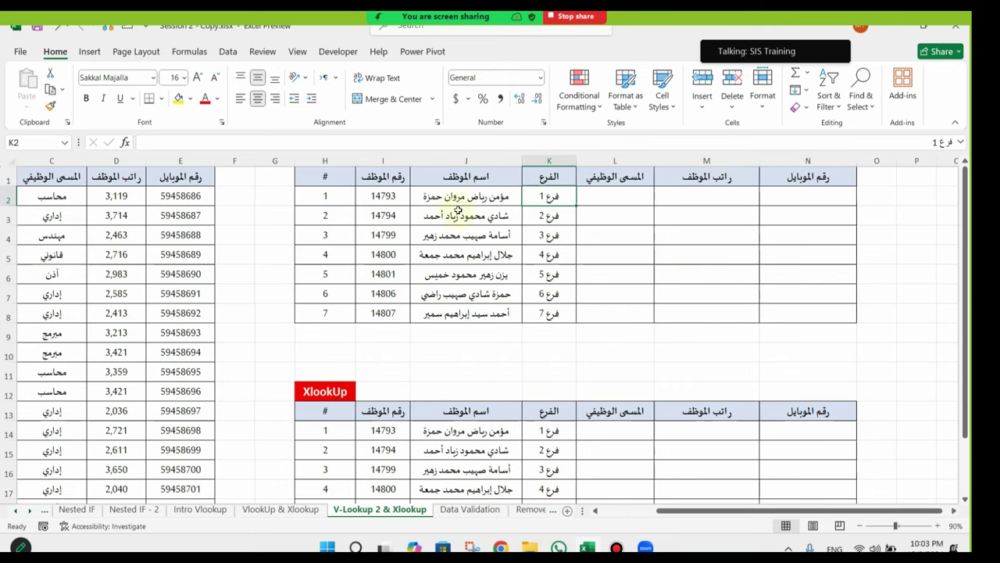
left_click(459, 195)
left_click(625, 196)
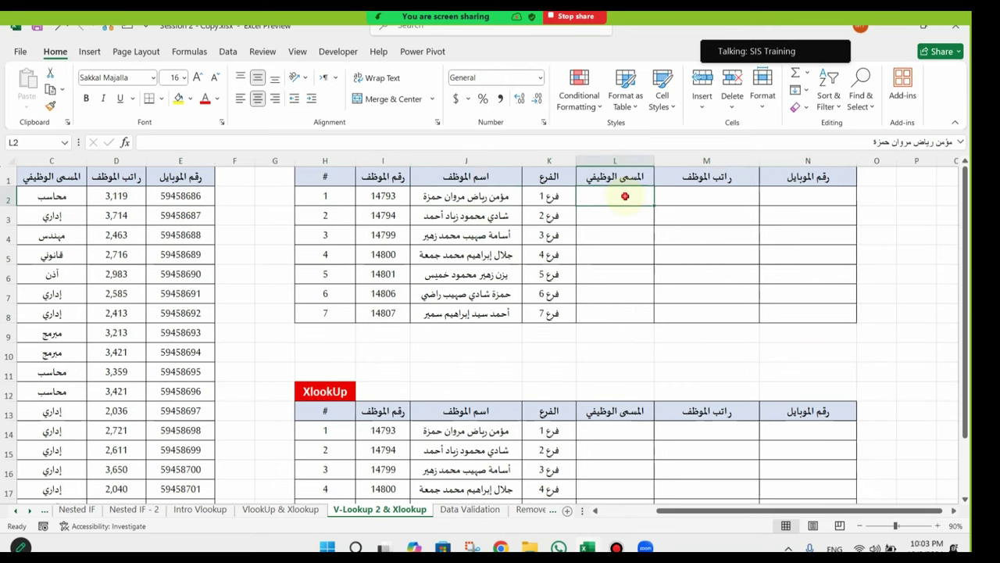
left_click(740, 197)
left_click(813, 195)
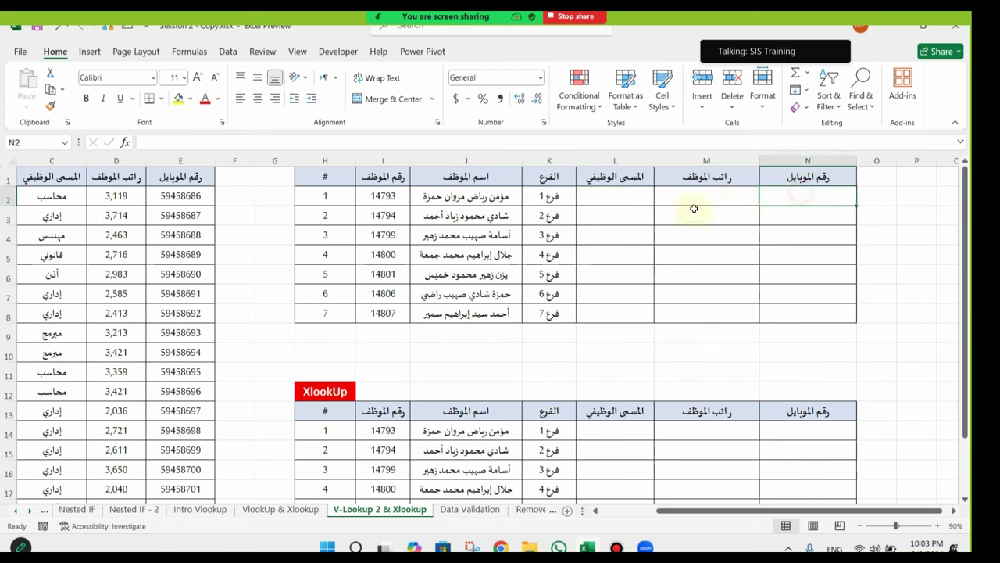
left_click(634, 191)
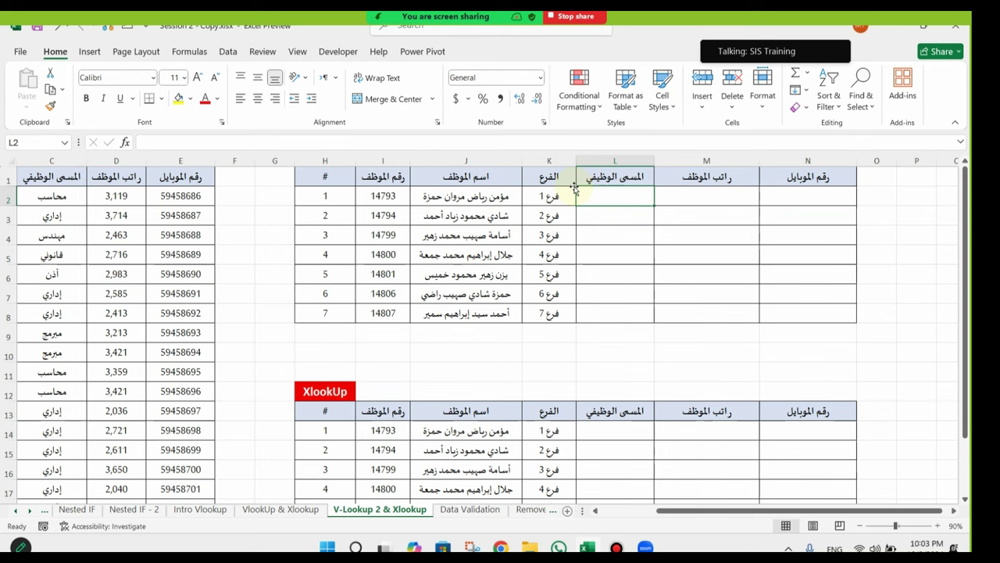
Step: Point out employee ID 14793 in I2 as the lookup value, ending on L2
left_click(372, 196)
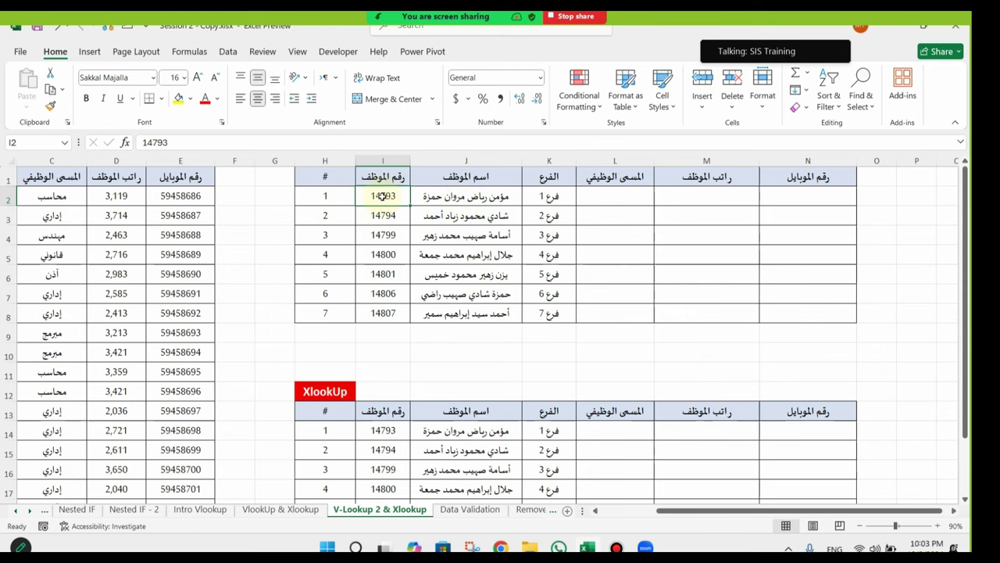
left_click_drag(275, 350, 32, 391)
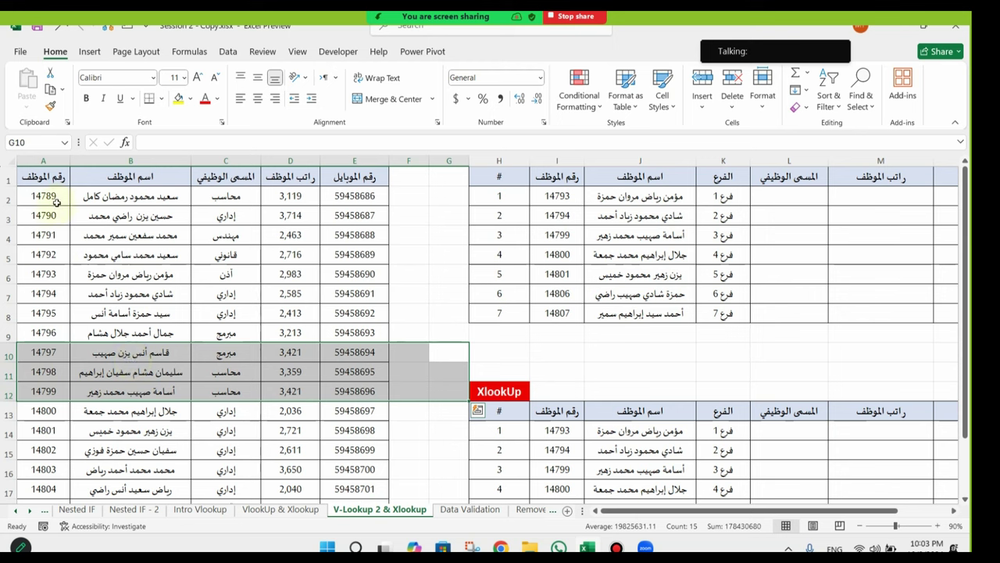
left_click(580, 193)
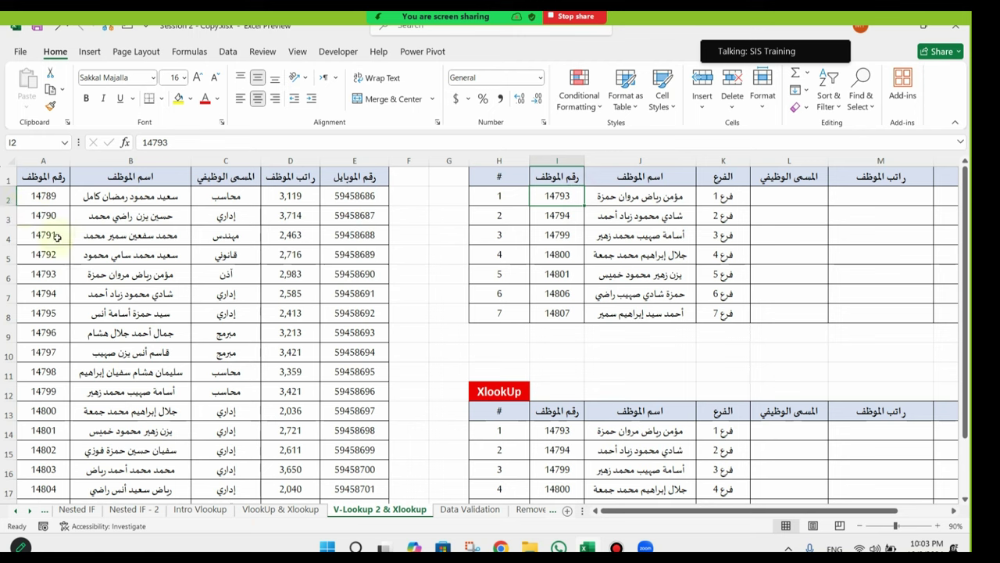
left_click(828, 199)
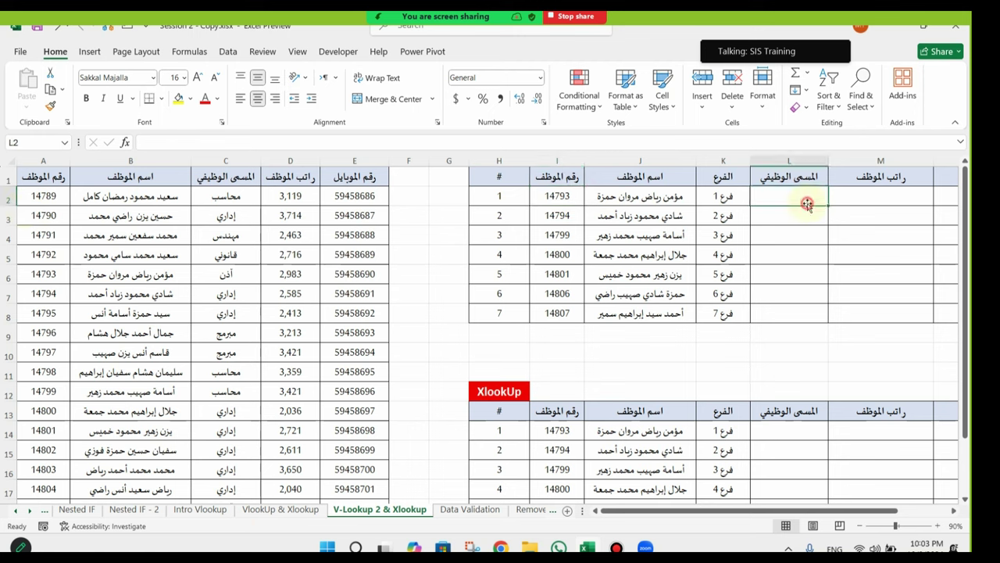
Step: Start a VLOOKUP in L2, then cancel the unfinished formula
type("=")
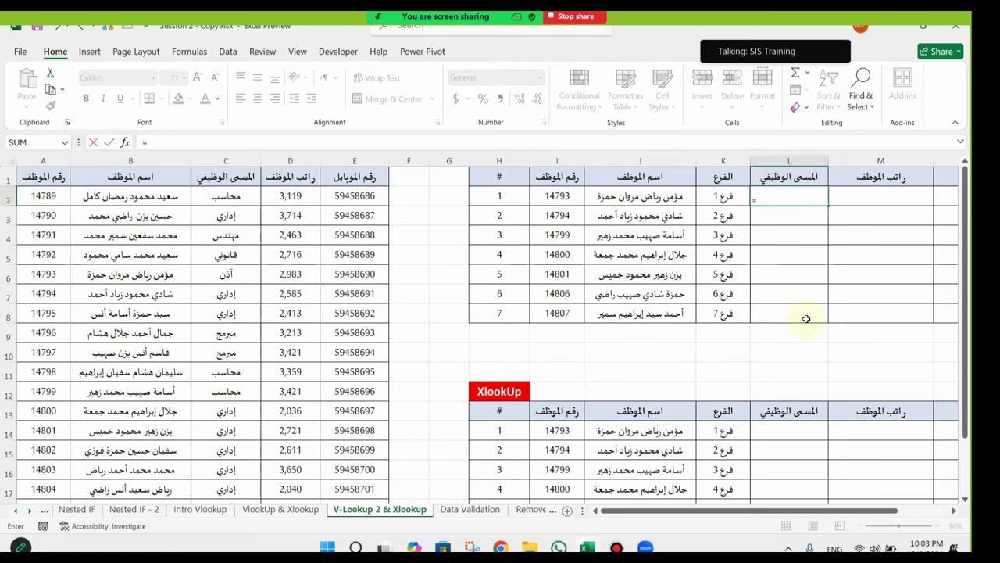
type("vlo")
key("Tab")
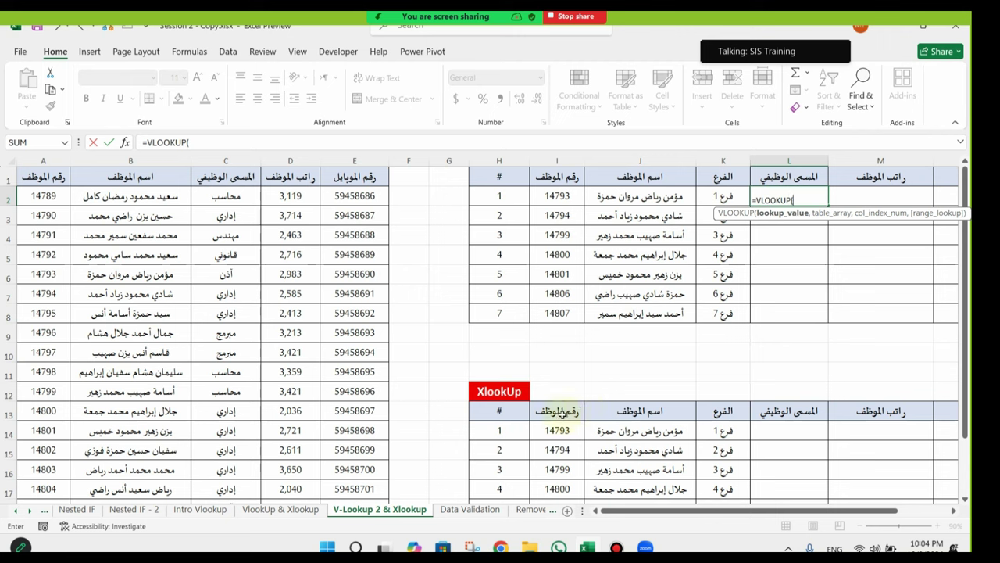
scroll(769, 385, "right", 3)
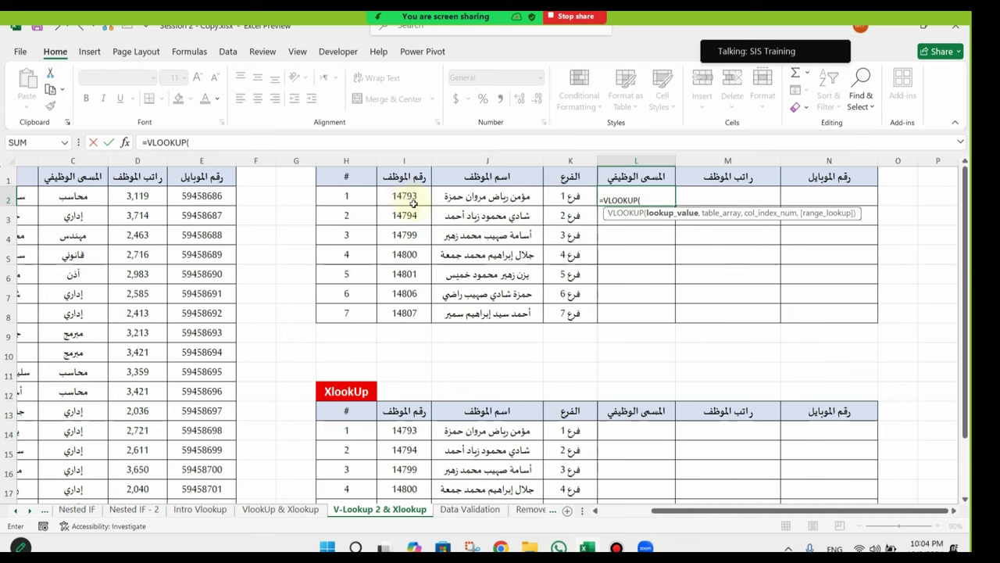
key("Escape")
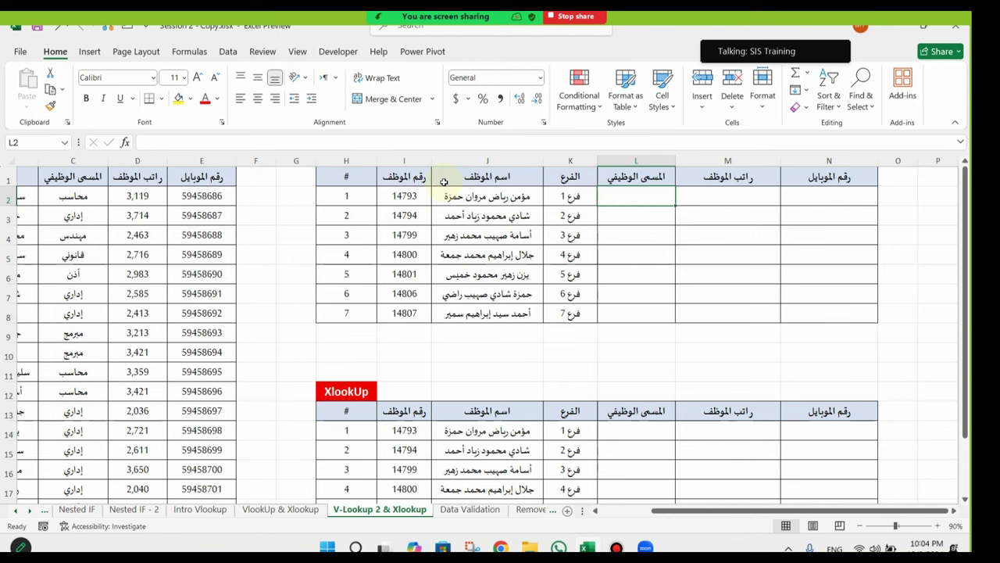
Step: Restart =VLOOKUP in L2 with I2 as lookup value and columns A:E as the table
type("=vl")
key("Tab")
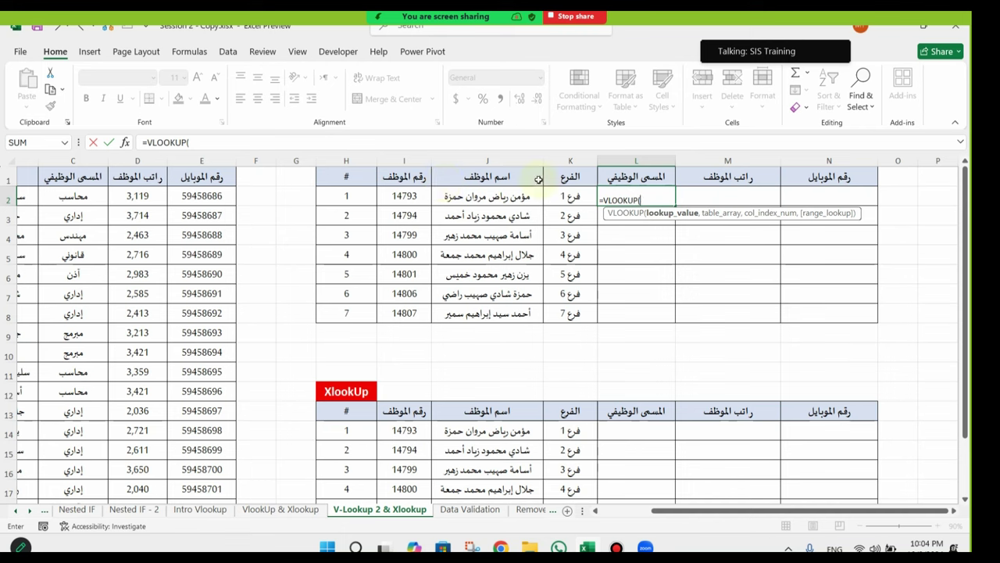
left_click(404, 197)
type(",")
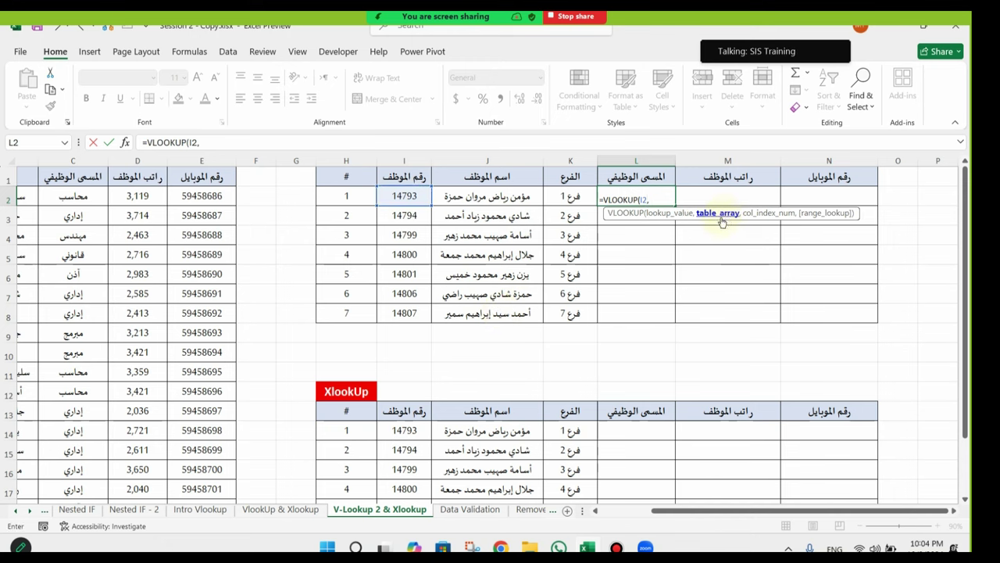
left_click_drag(772, 517, 721, 517)
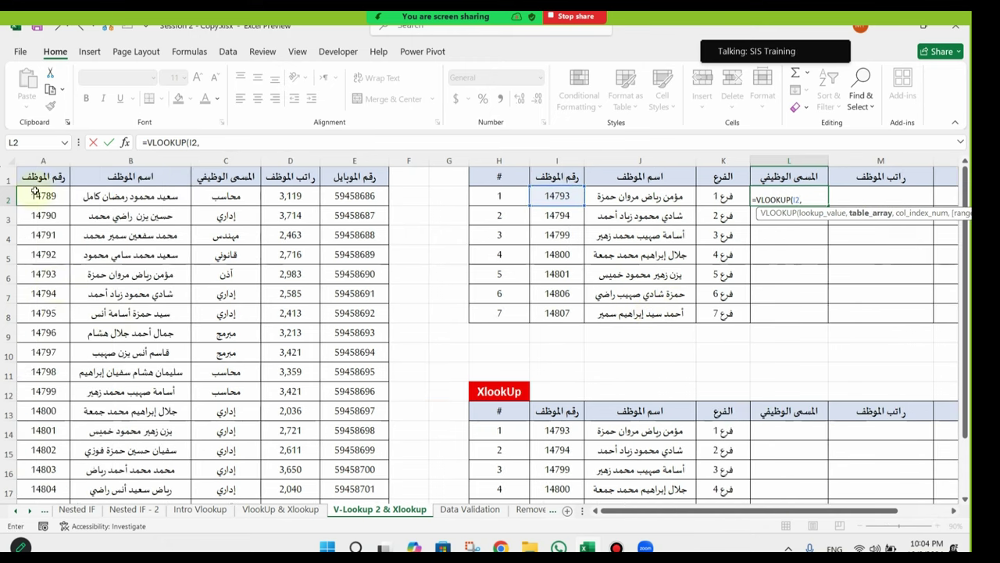
left_click(29, 160)
left_click_drag(29, 160, 354, 161)
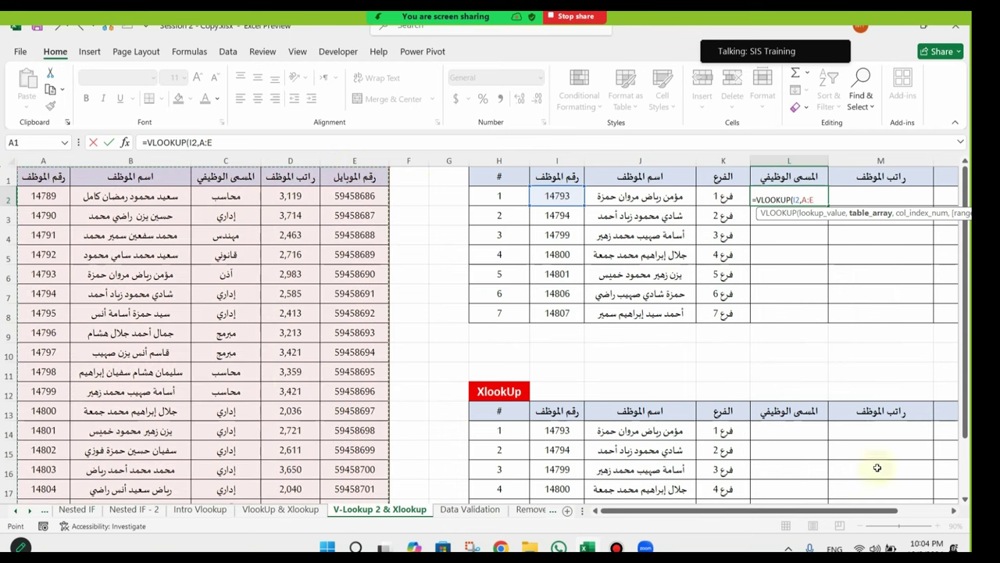
Step: Finish the job-title lookup with column index 3 and an exact FALSE match
left_click_drag(859, 512, 922, 513)
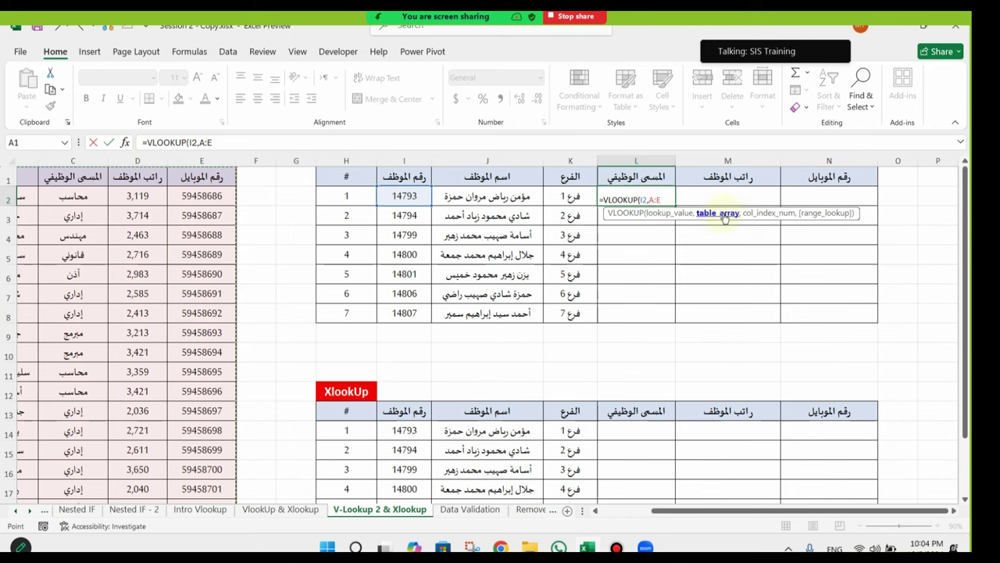
type(",")
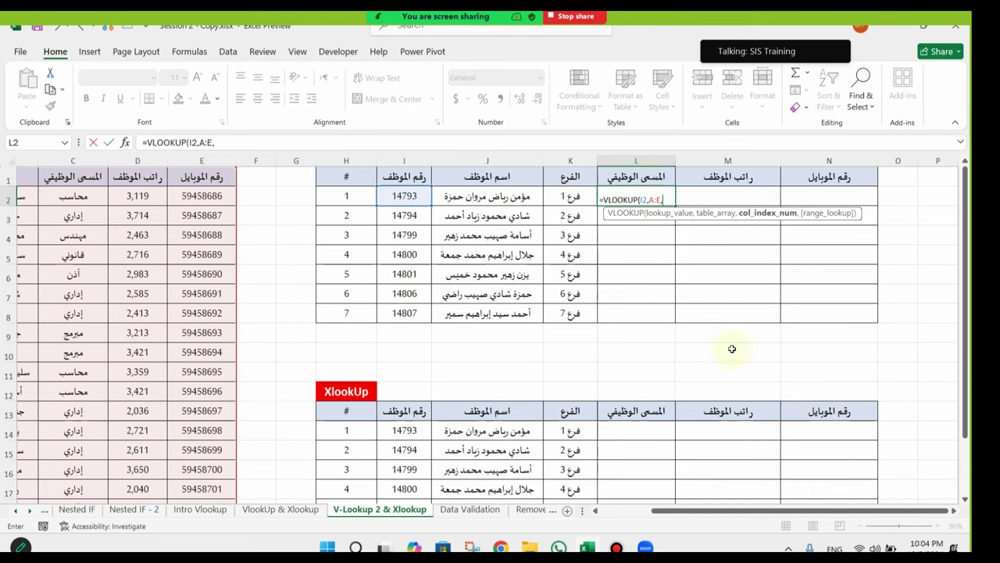
left_click_drag(770, 512, 720, 512)
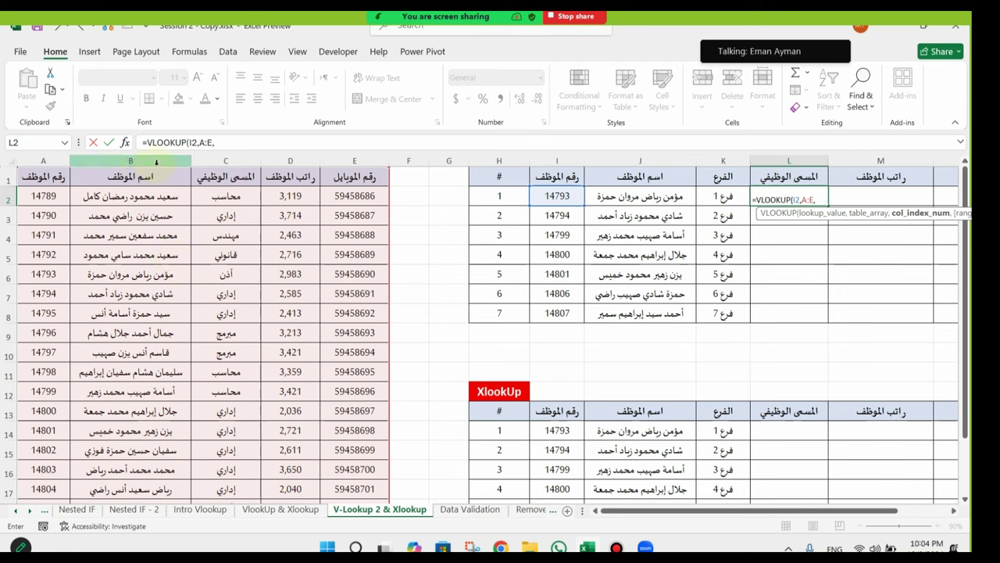
type("3")
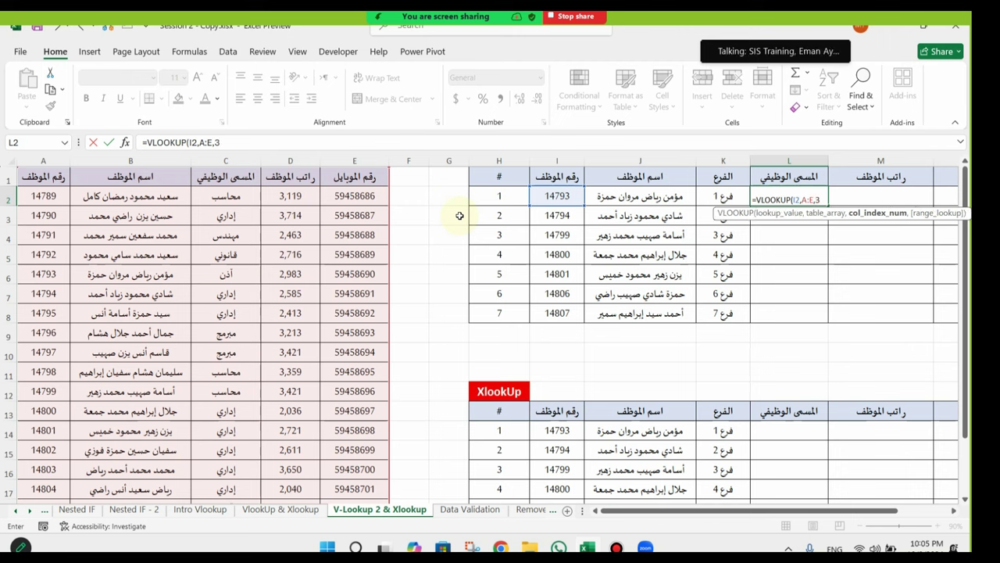
type(",")
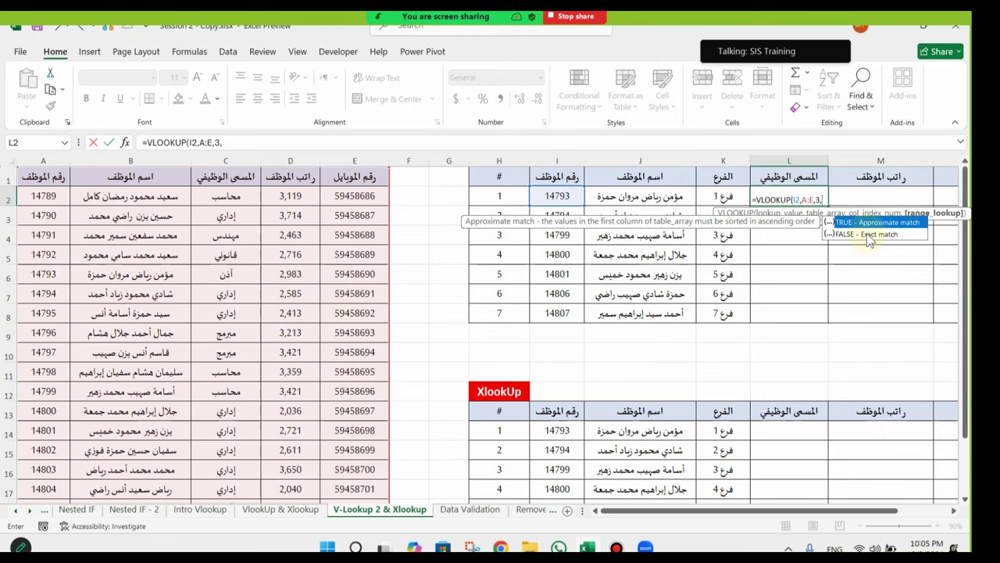
double_click(866, 233)
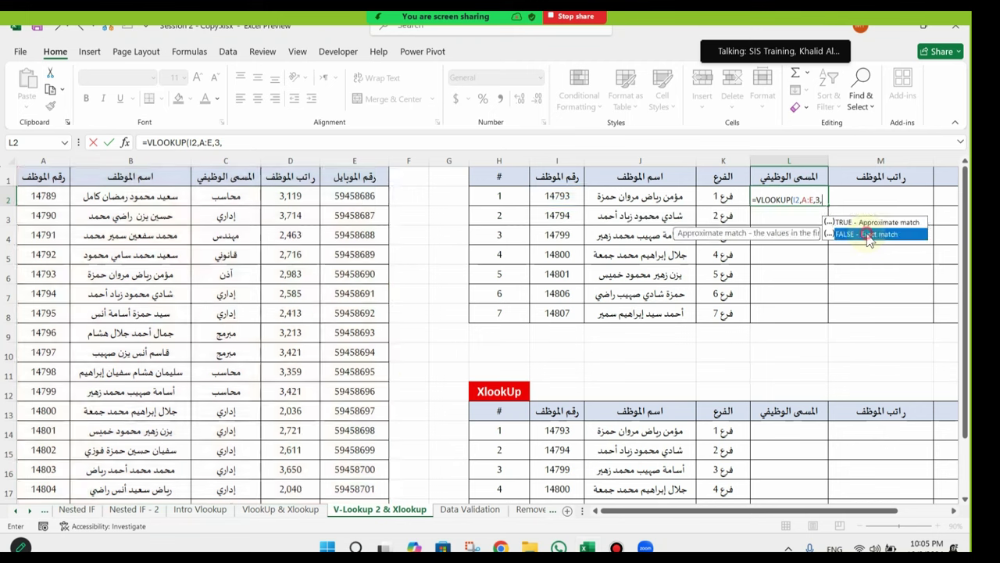
key("Return")
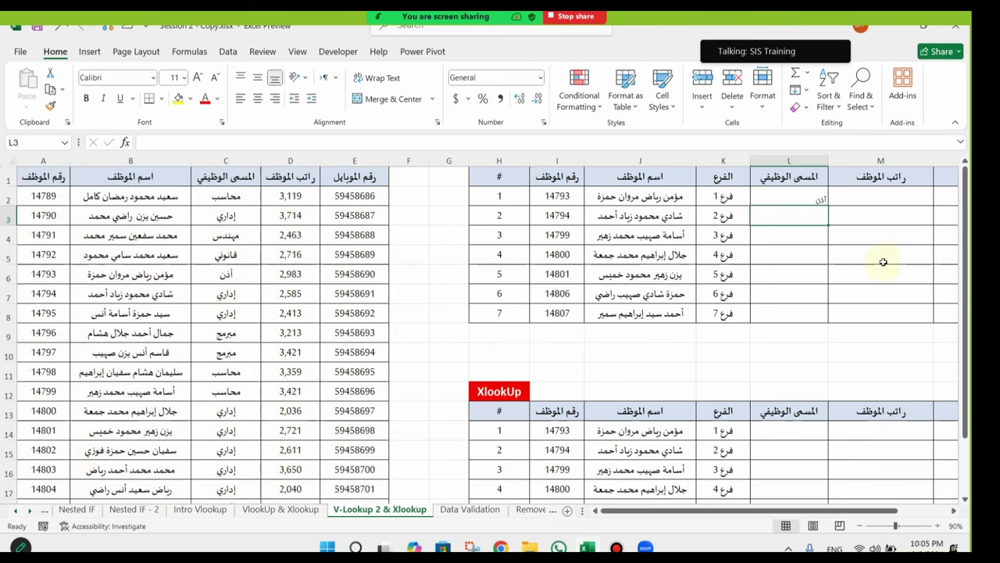
Step: Centre L2:L8 and fill the job-title formula down from L2 to L8
left_click_drag(808, 196, 808, 310)
left_click(257, 98)
left_click(781, 234)
left_click(820, 197)
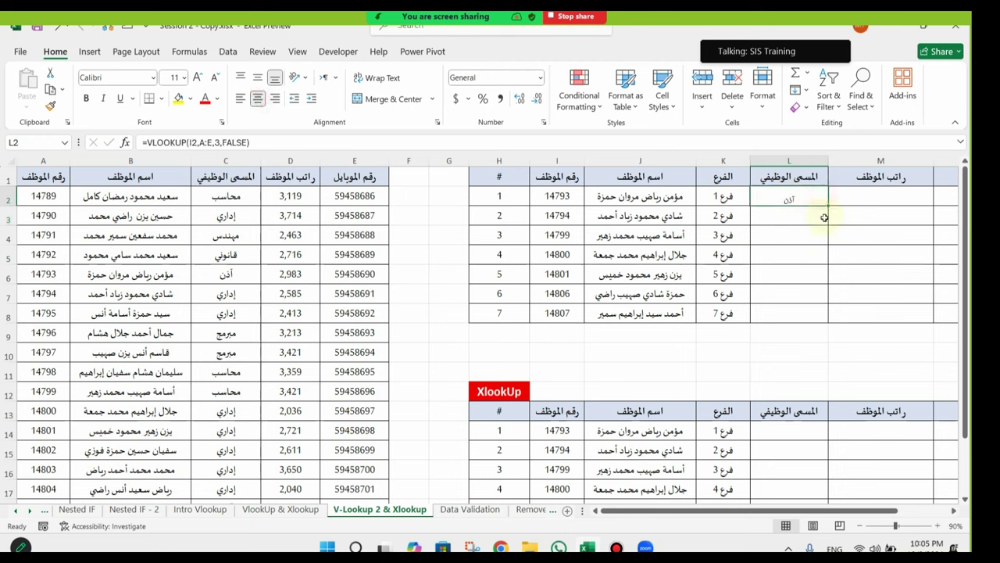
double_click(828, 205)
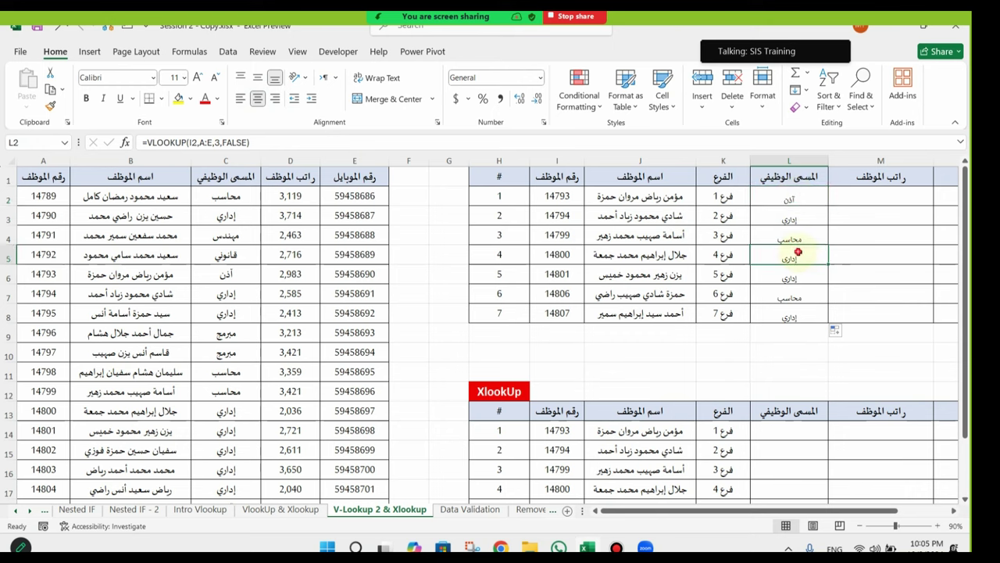
Step: Enlarge the font of result cells L2:N8 to size 16
left_click_drag(789, 275, 972, 296)
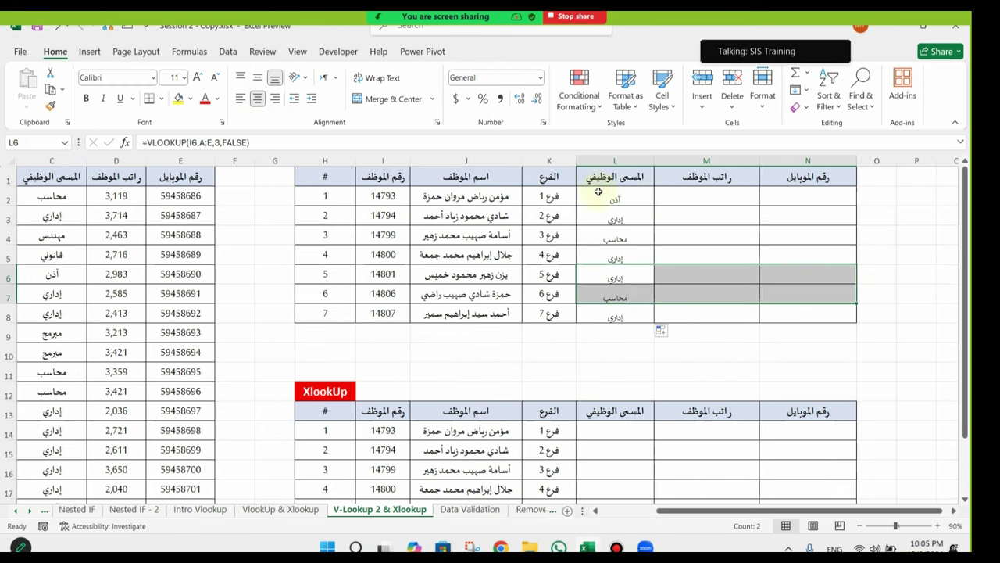
left_click_drag(603, 197, 848, 315)
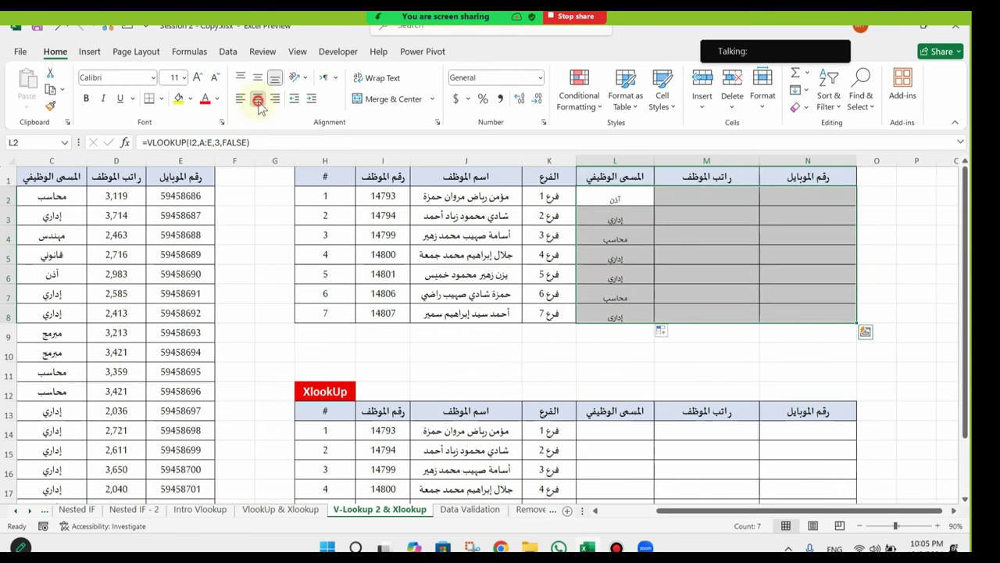
left_click(199, 73)
left_click(199, 73)
left_click(199, 73)
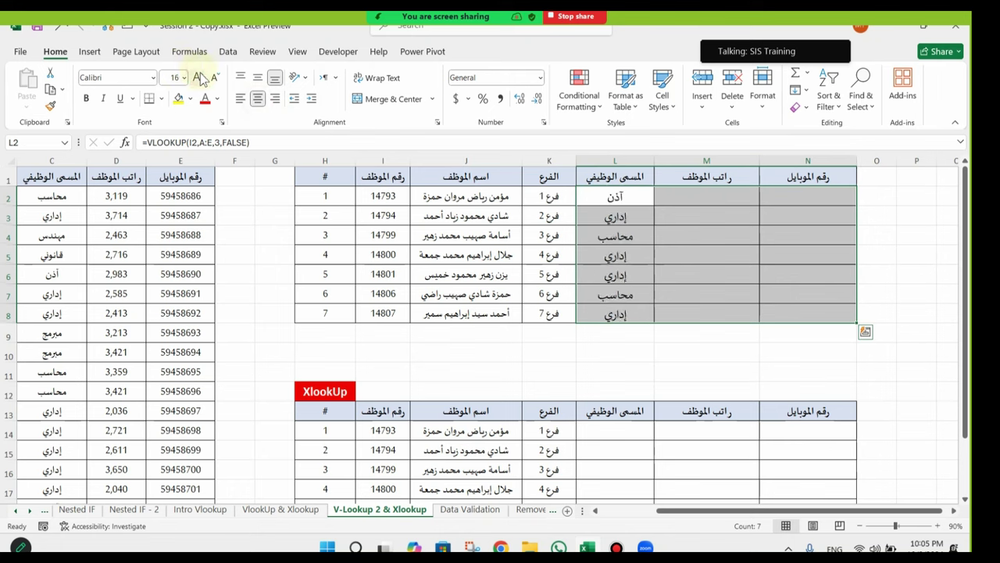
left_click(497, 252)
left_click(616, 216)
left_click(719, 195)
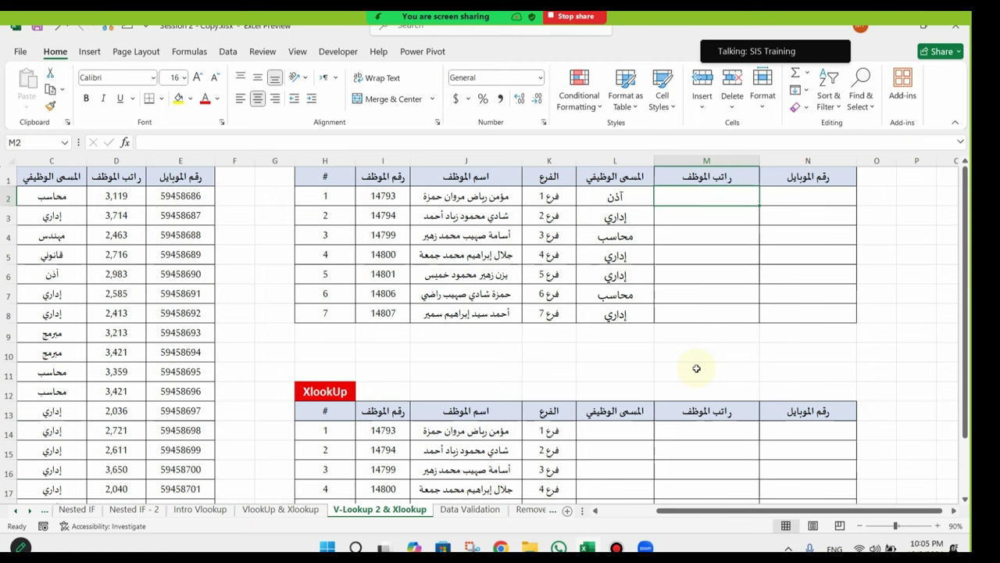
Step: Start the salary formula =VLOOKUP(I2,A:E, in M2
type("=")
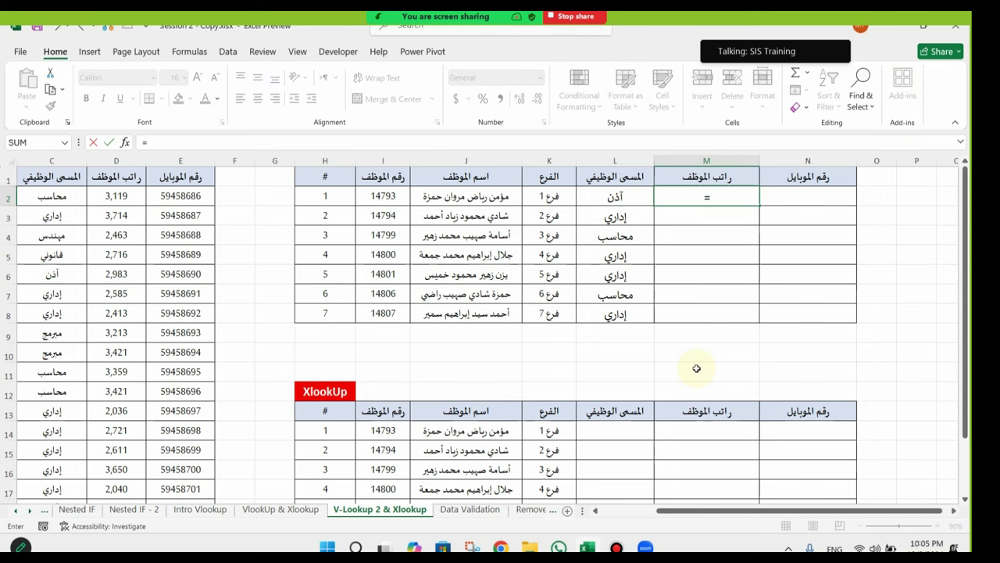
type("vl")
key("Tab")
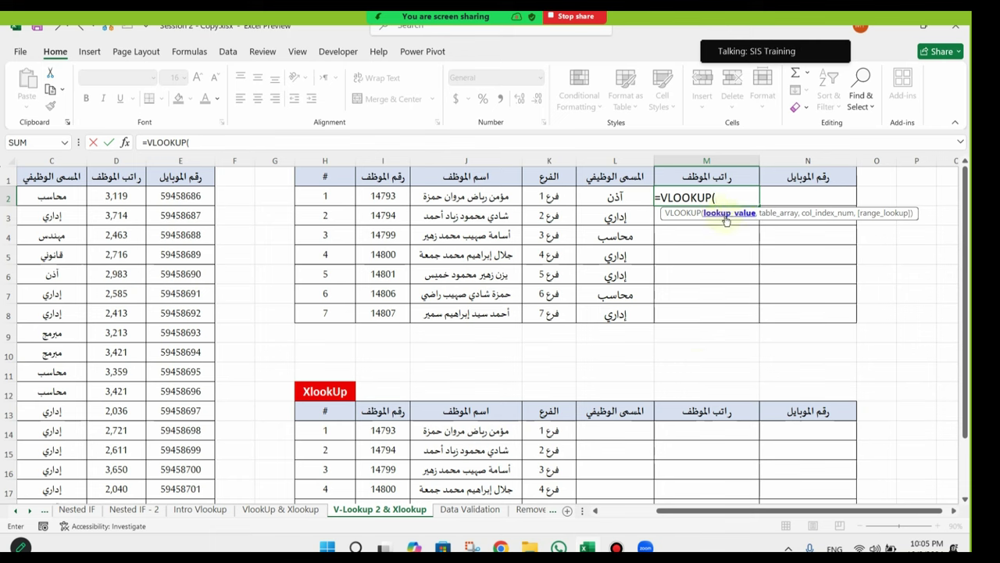
left_click(395, 195)
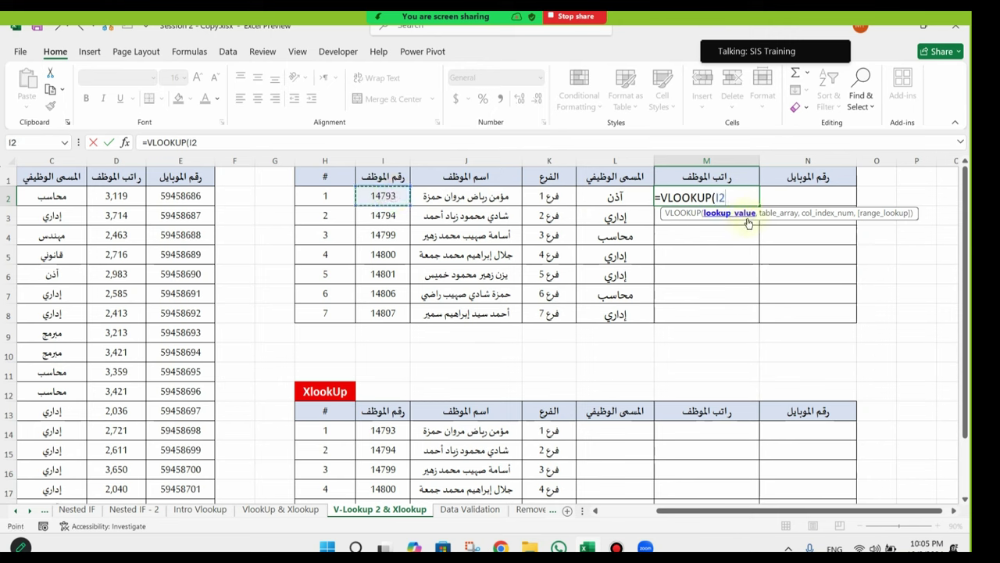
type(",")
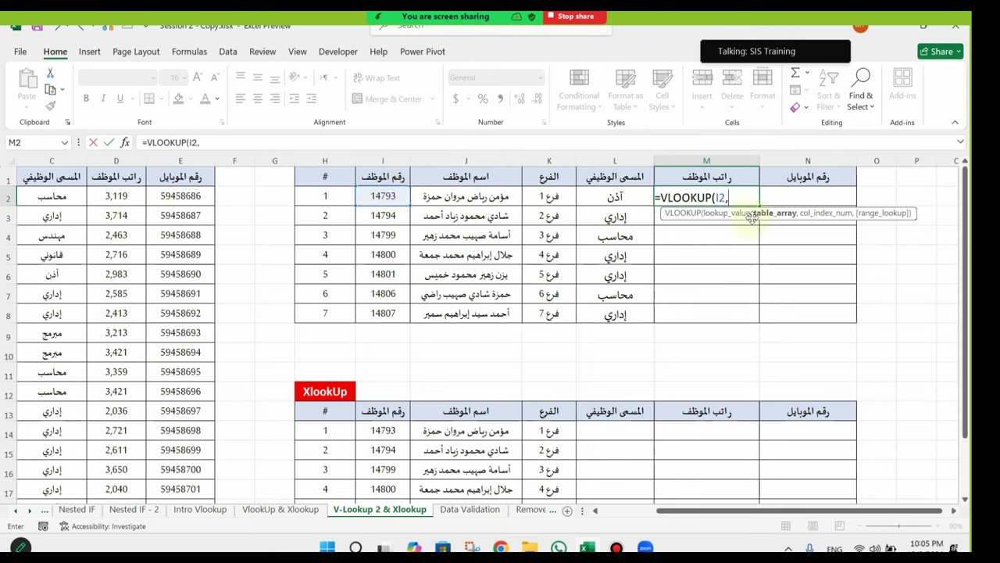
left_click_drag(748, 517, 622, 516)
left_click_drag(20, 162, 349, 175)
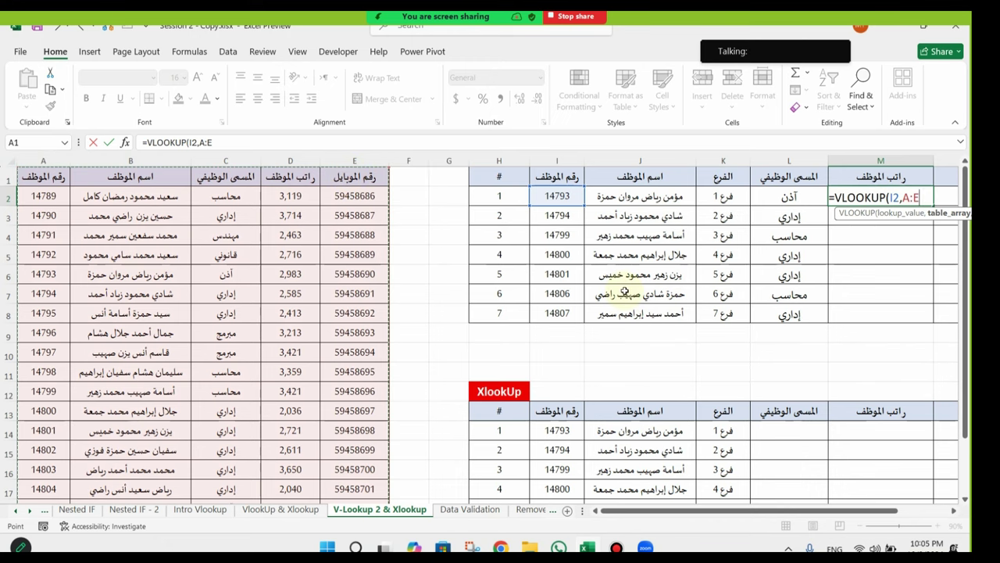
type(",")
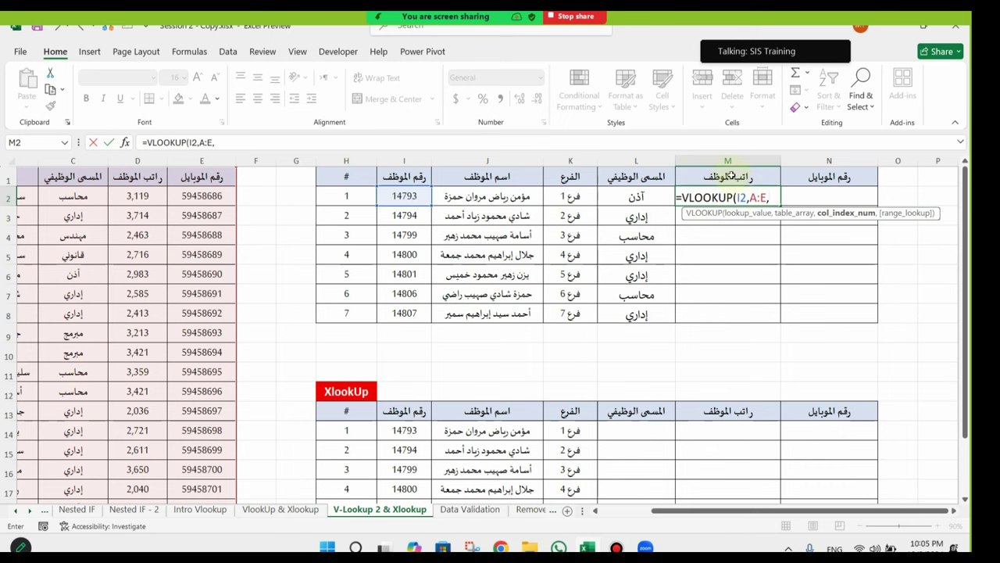
scroll(271, 246, "left", 2)
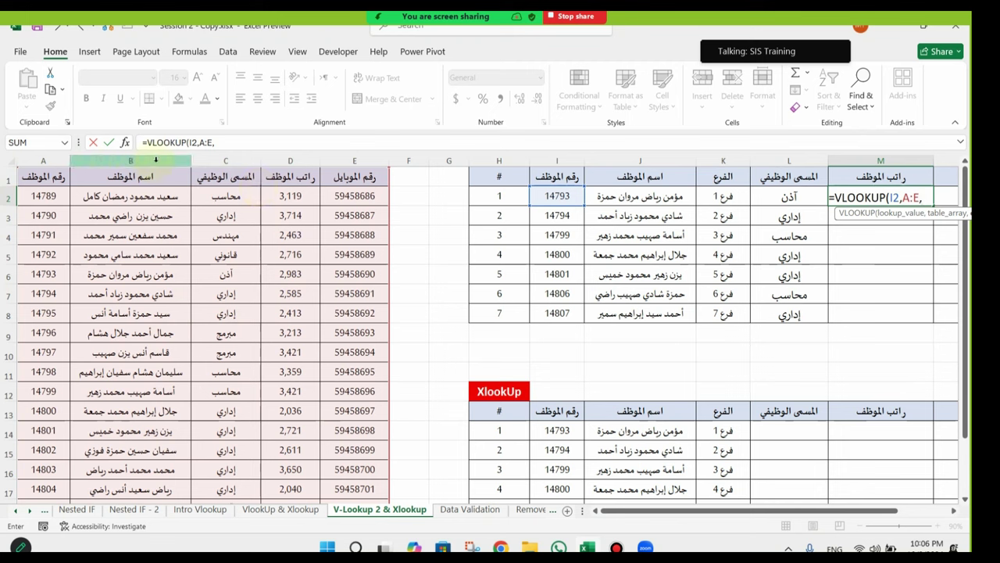
Step: Finish it with column 4 and FALSE, then fill the salary formula down to M8
type("4")
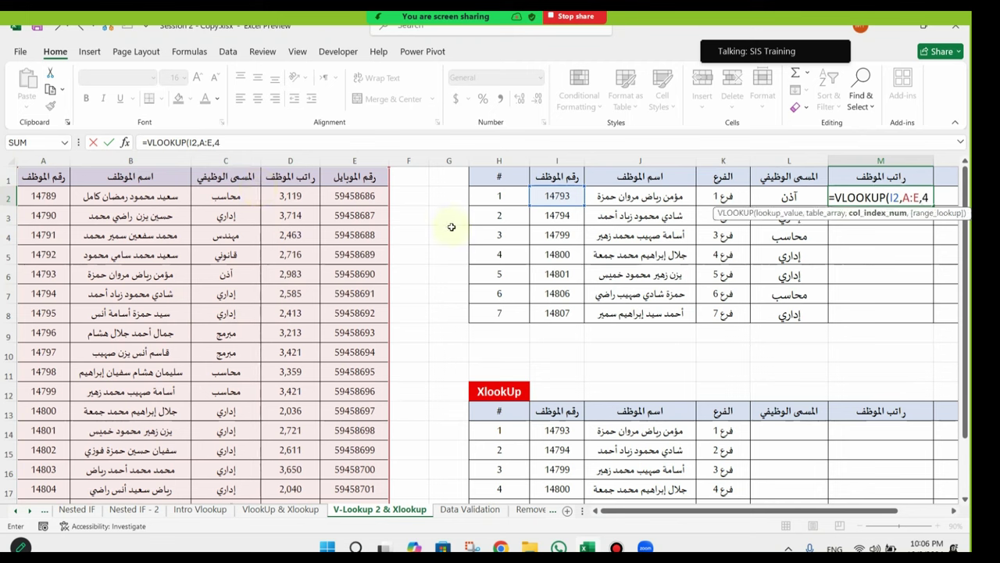
type(",")
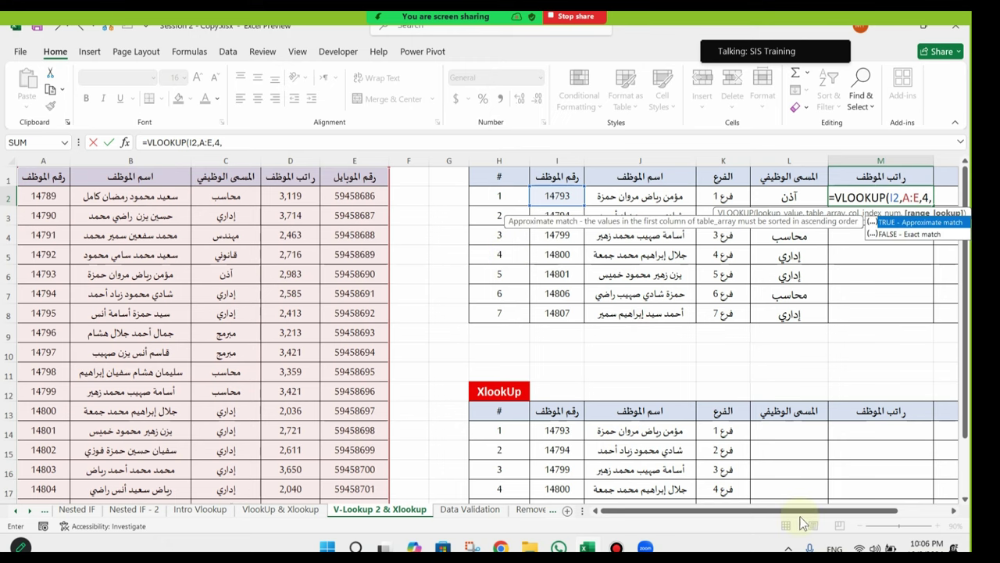
scroll(848, 376, "right", 3)
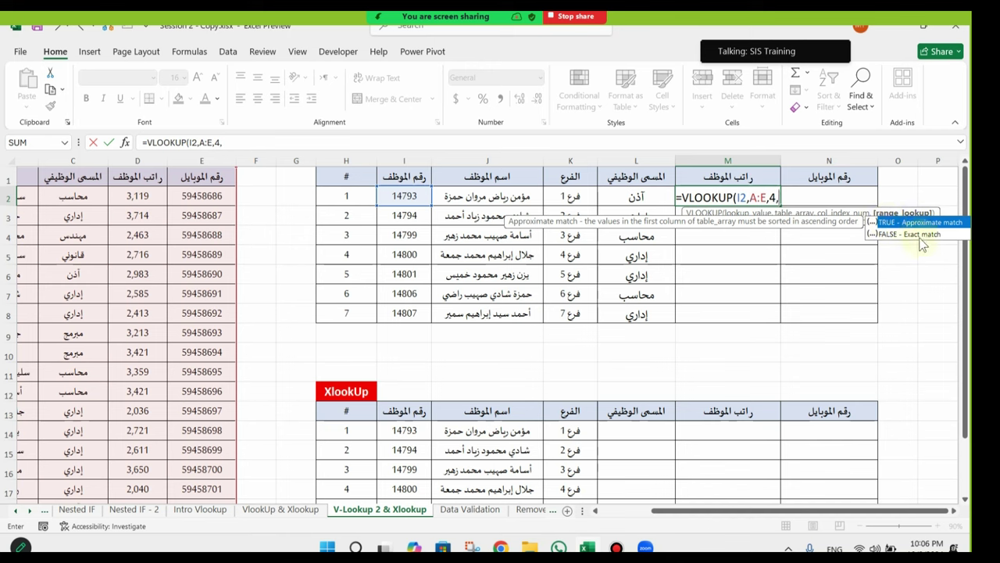
double_click(899, 234)
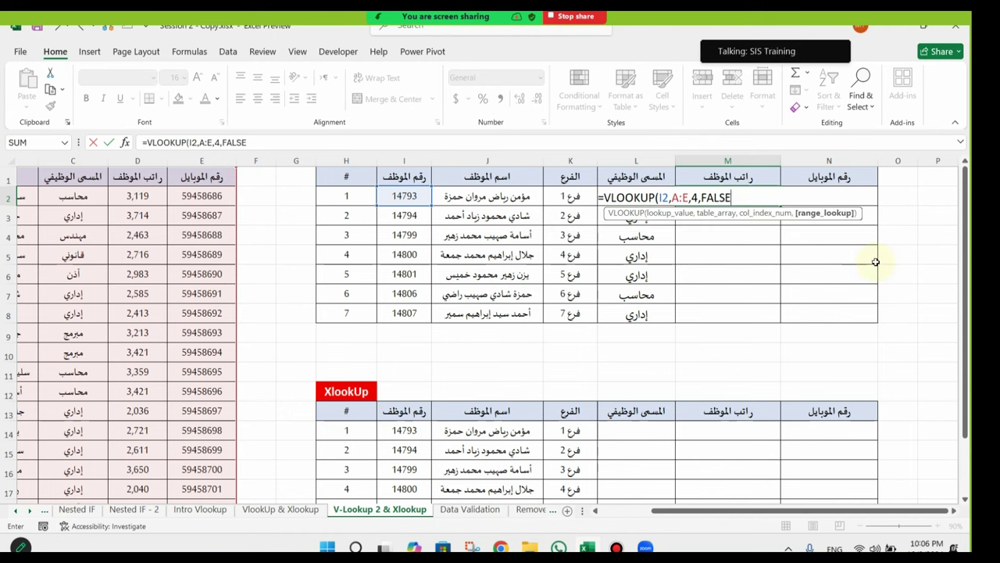
key("Return")
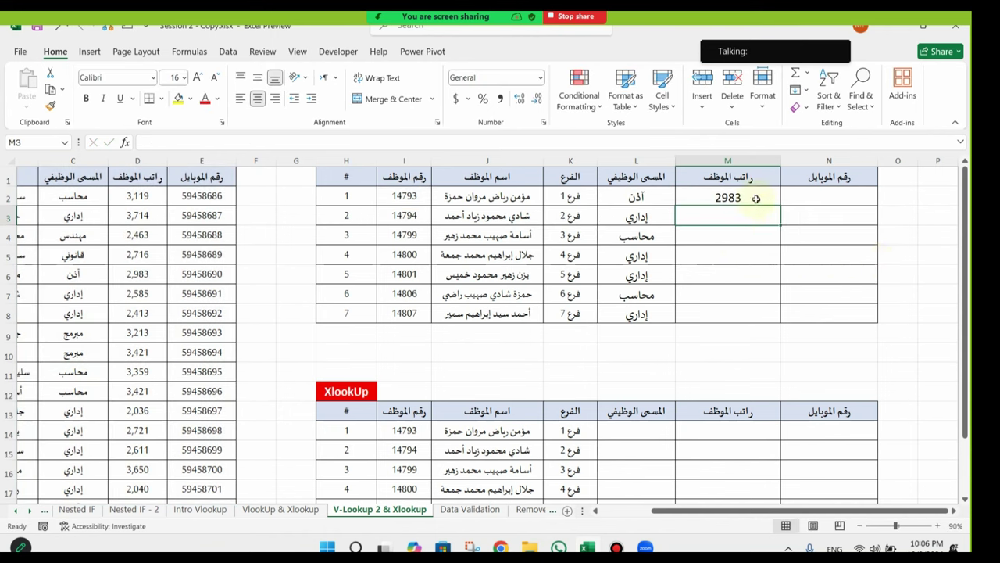
left_click(756, 200)
double_click(780, 205)
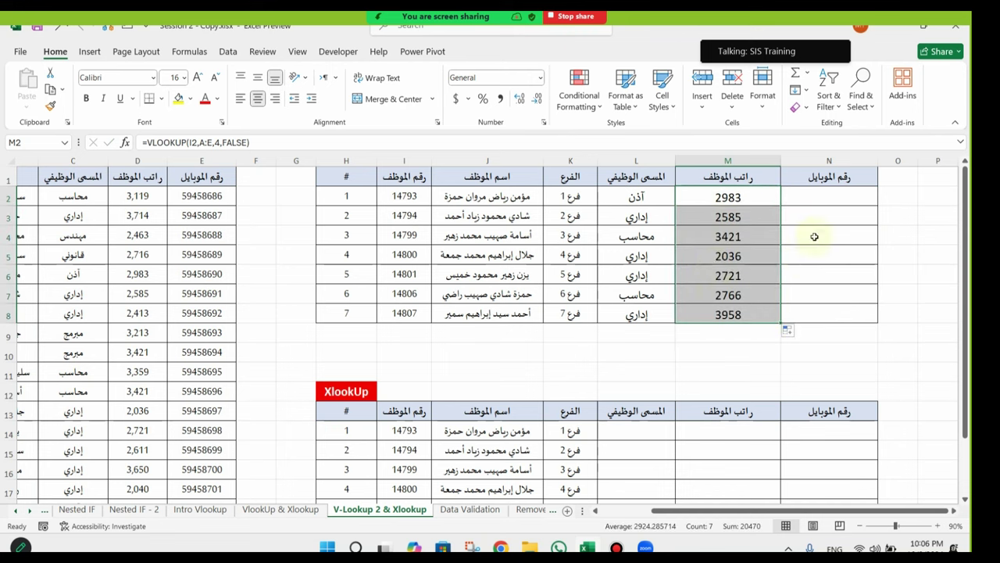
Step: Start the mobile-number formula =VLOOKUP(I2,A:E, in N2
left_click(831, 199)
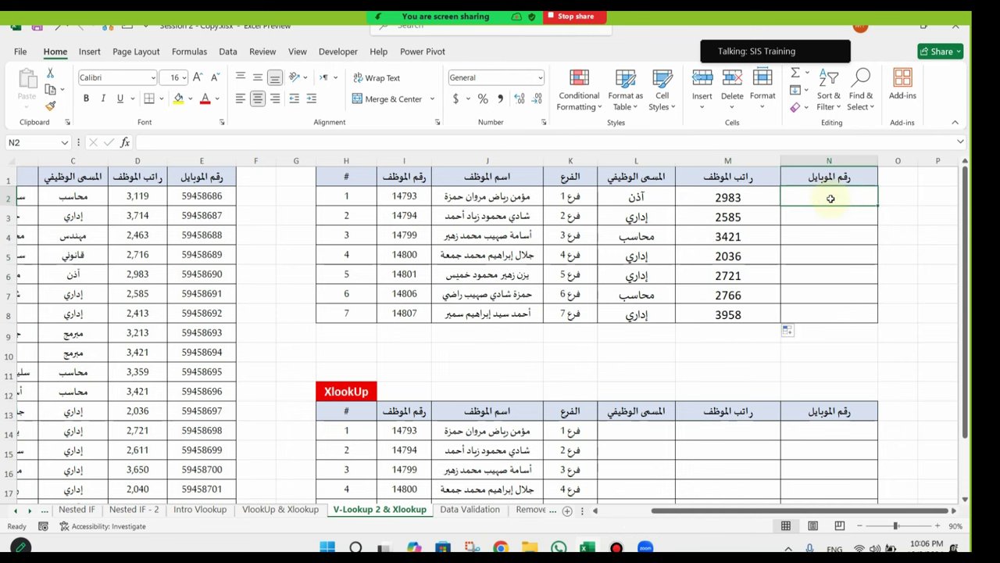
type("=VLOOKUP(")
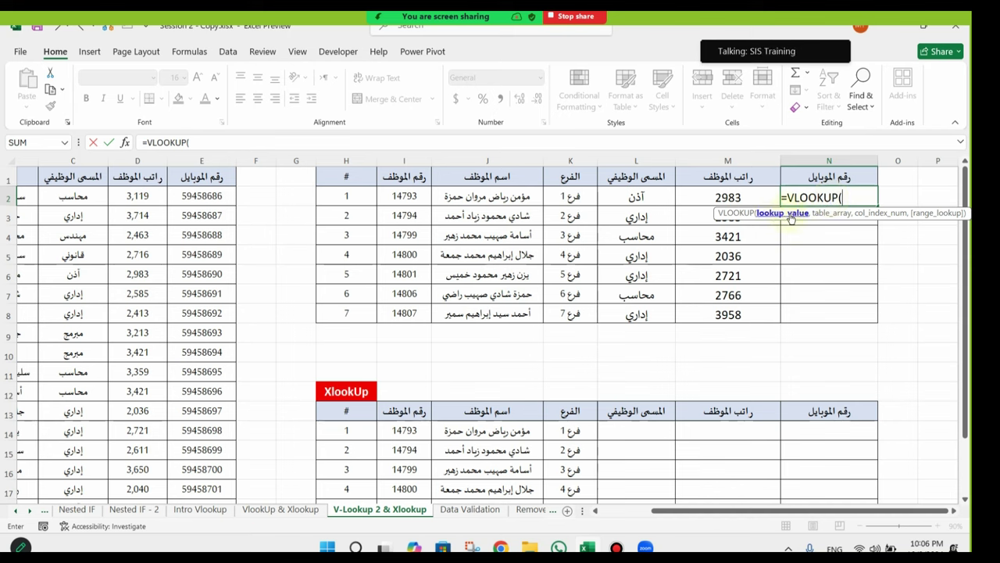
left_click(401, 195)
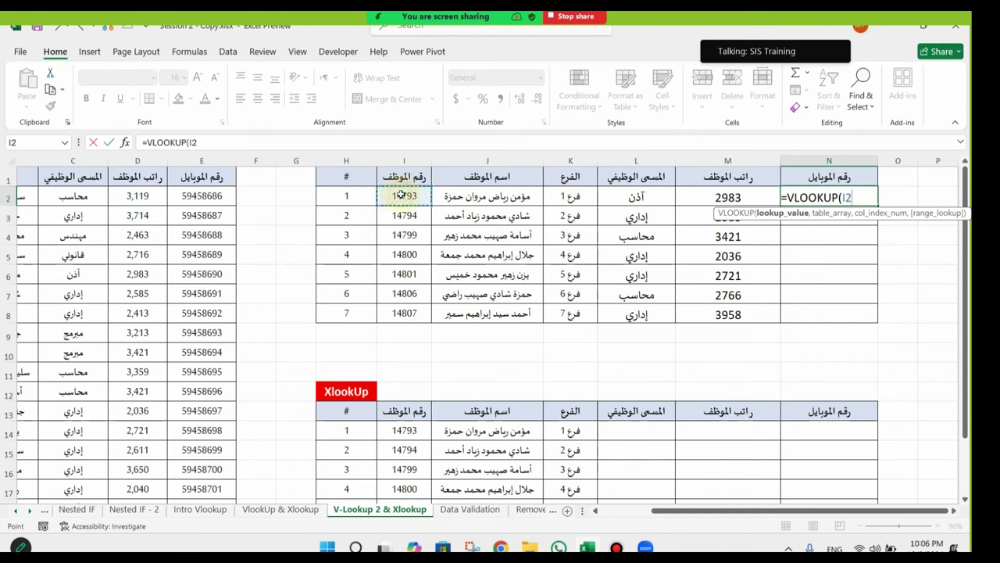
type(",")
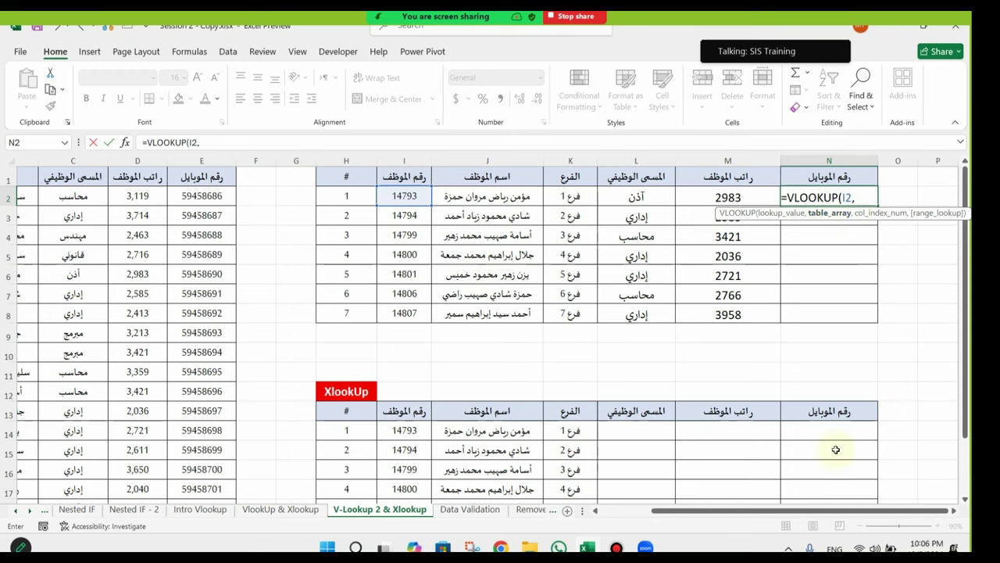
scroll(855, 513, "left", 3)
left_click_drag(43, 160, 357, 166)
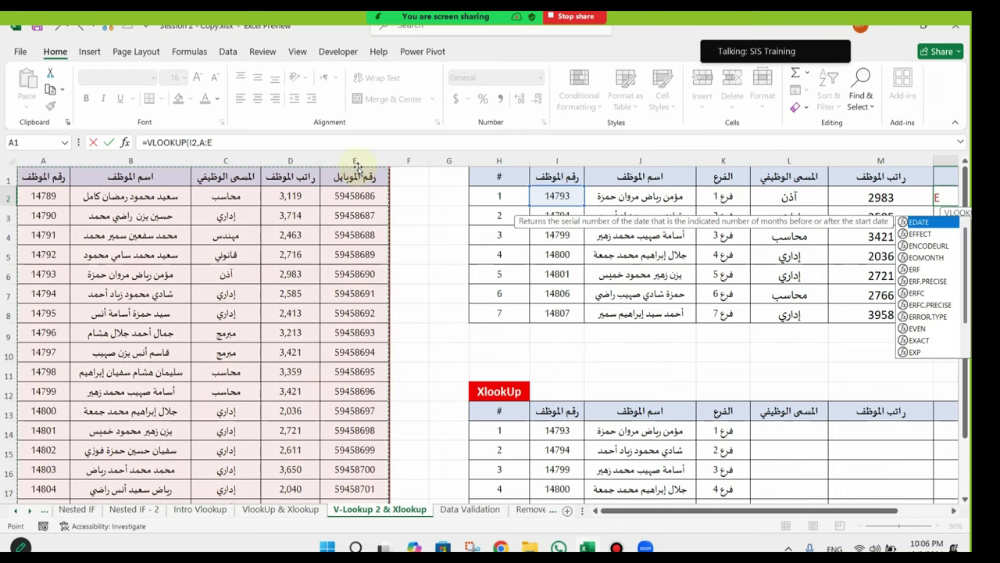
type(",")
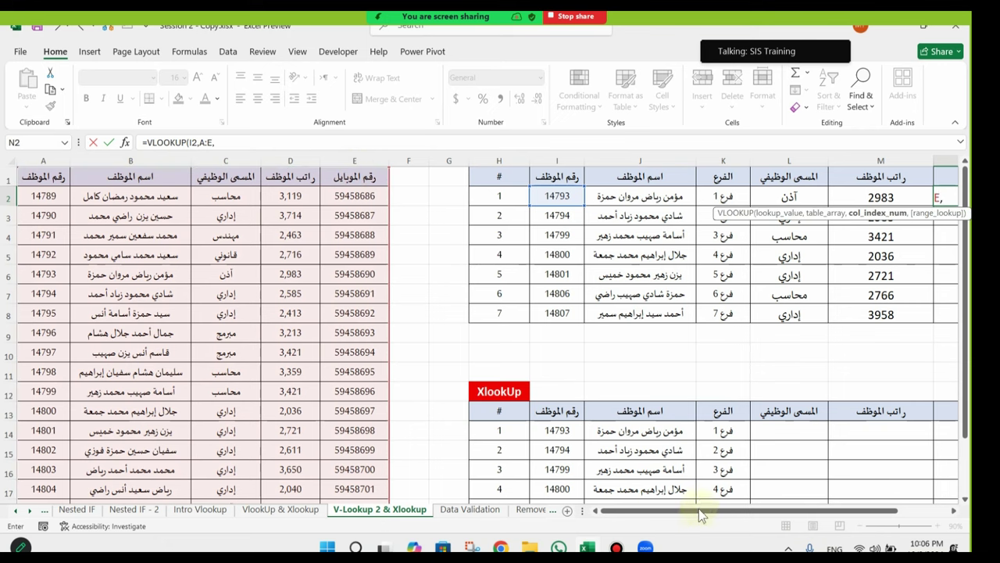
scroll(704, 510, "right", 2)
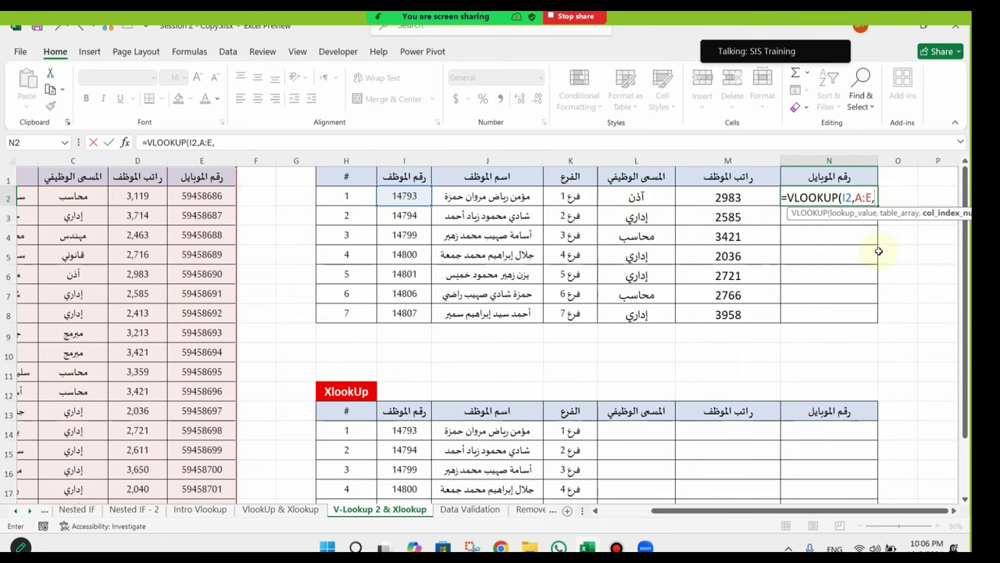
Step: Finish it with column 5 and FALSE, fill it down to N8, and check the copies
left_click_drag(817, 510, 754, 509)
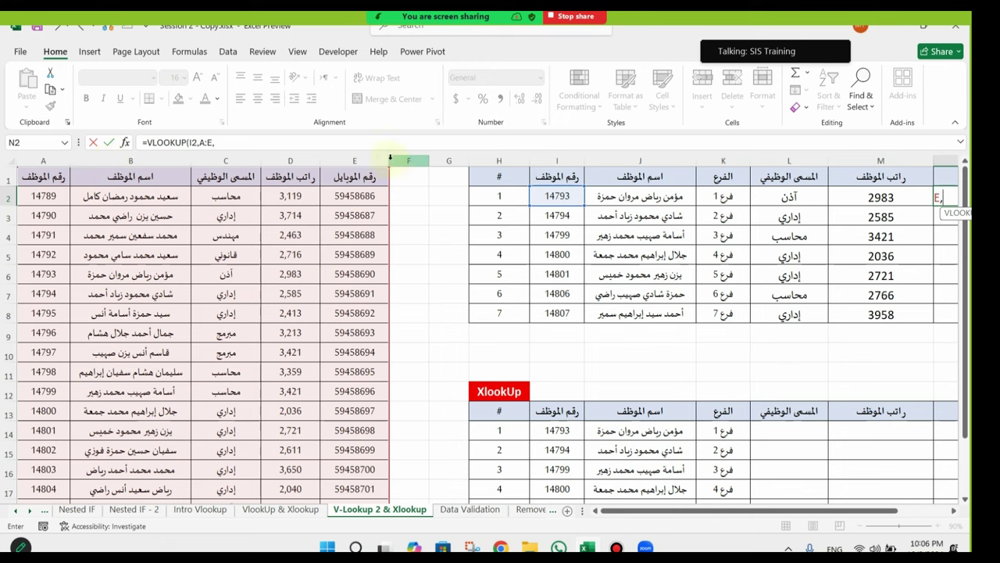
left_click_drag(838, 518, 890, 518)
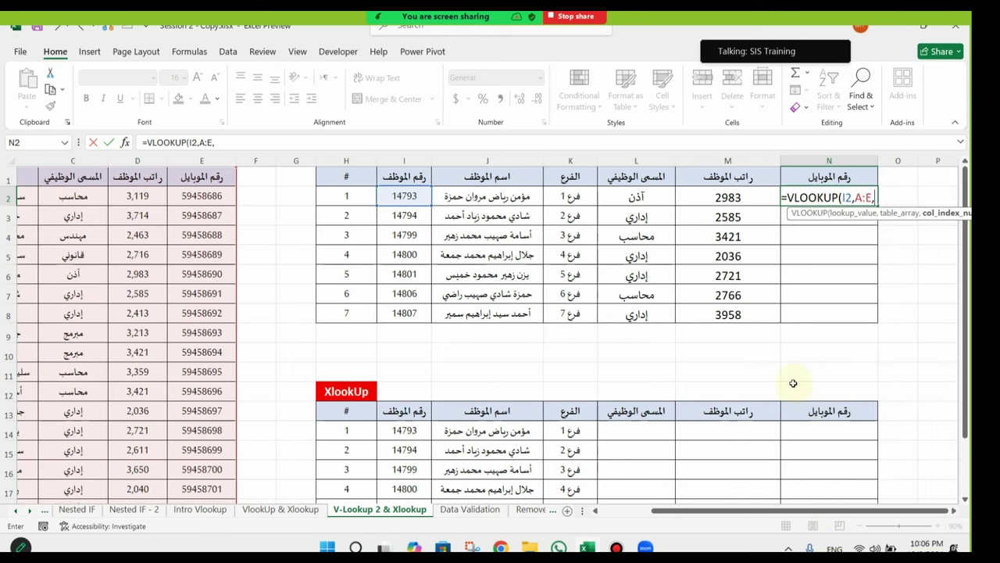
type("5,")
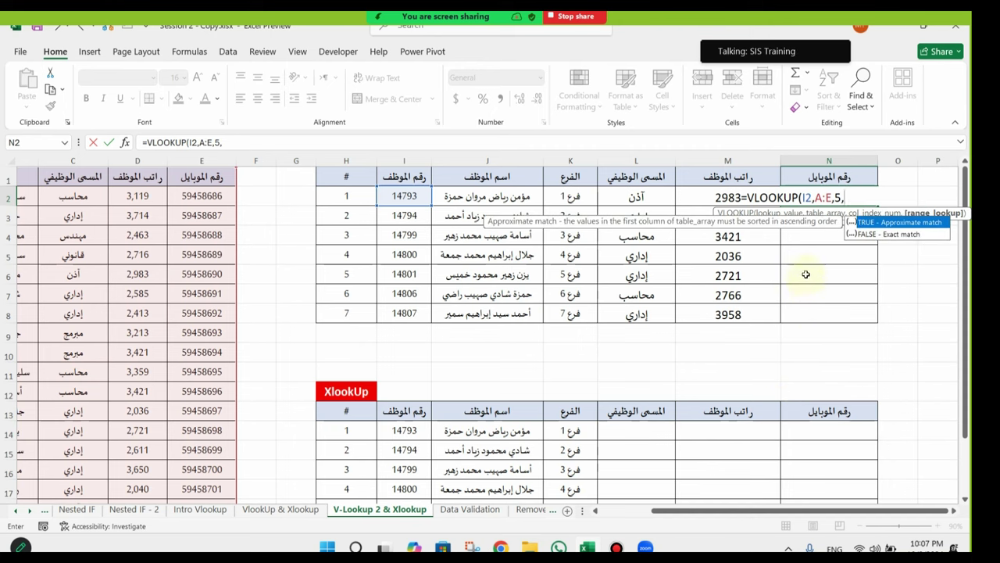
double_click(895, 235)
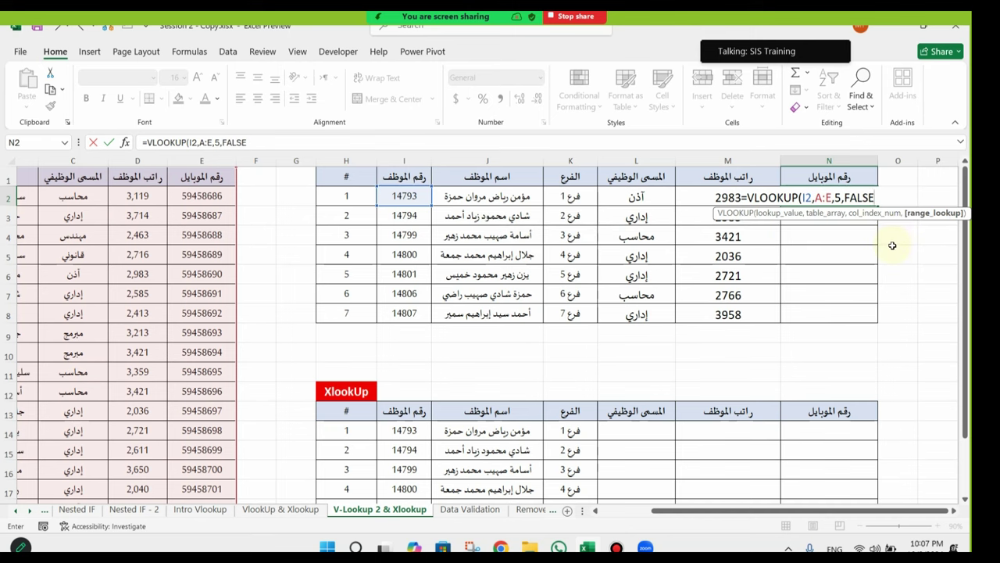
key("Return")
left_click(871, 199)
left_click_drag(877, 204, 869, 319)
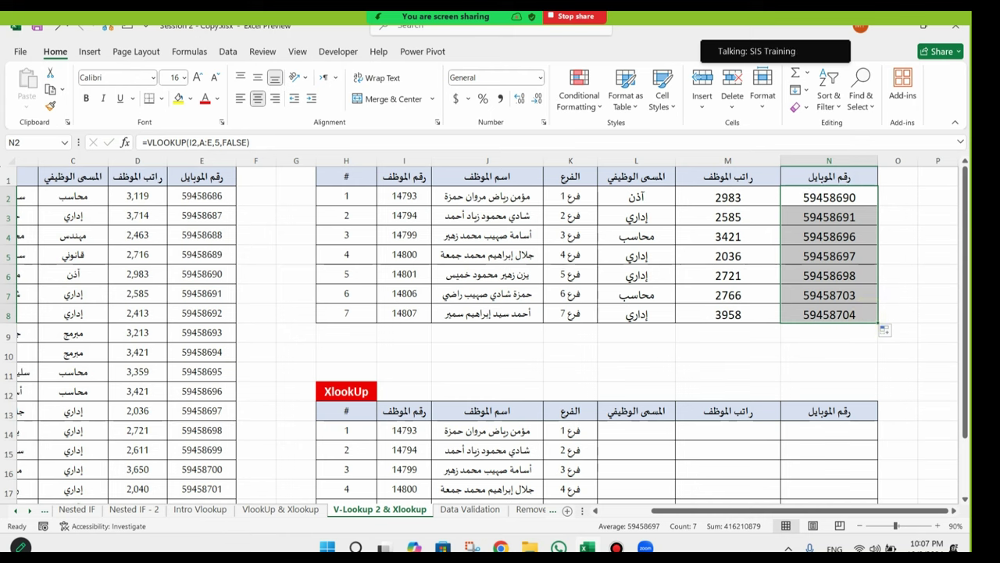
key("Down")
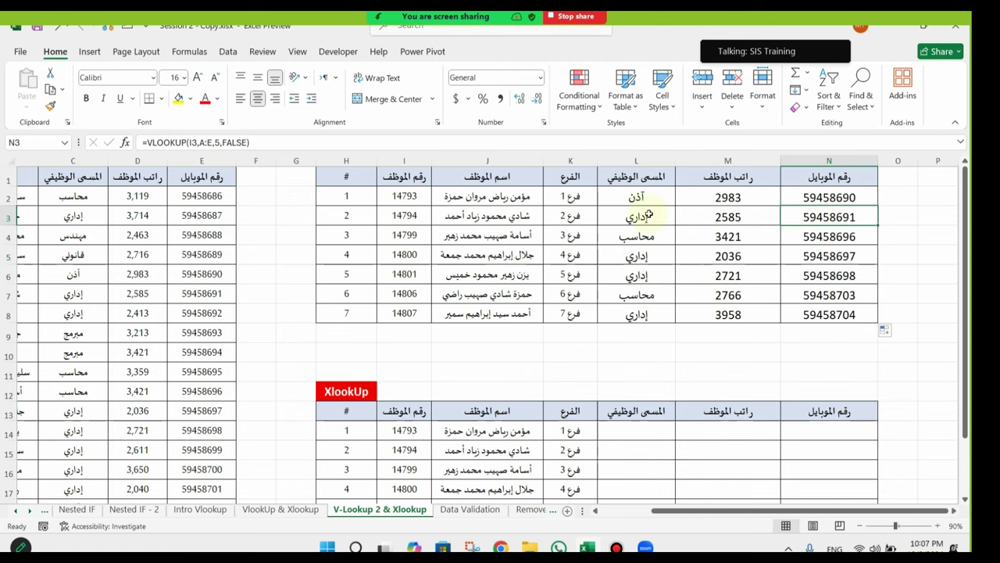
scroll(654, 357, "down", 2)
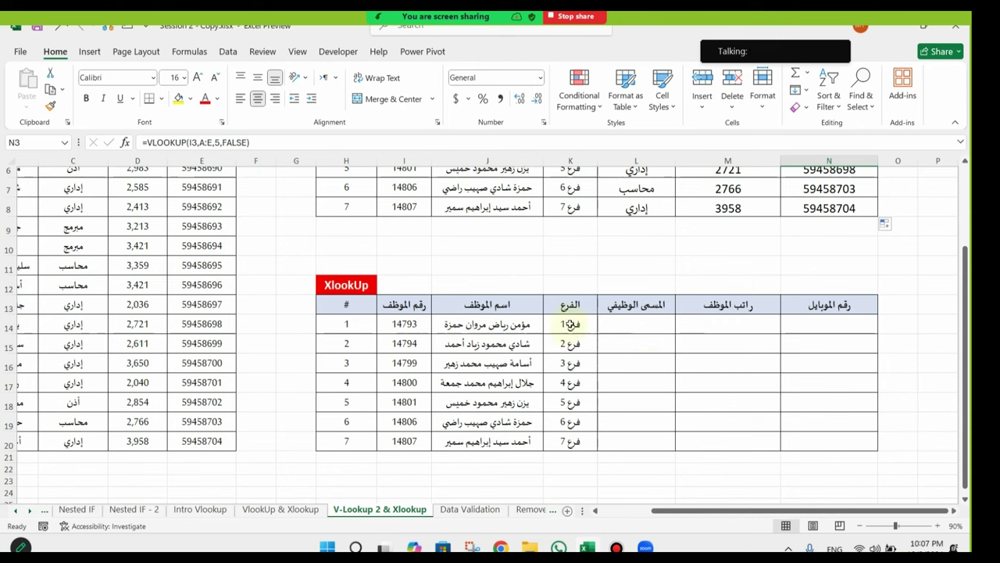
Step: Start =XLOOKUP(I14,A:A, in L14 with column A as the lookup column
left_click(620, 324)
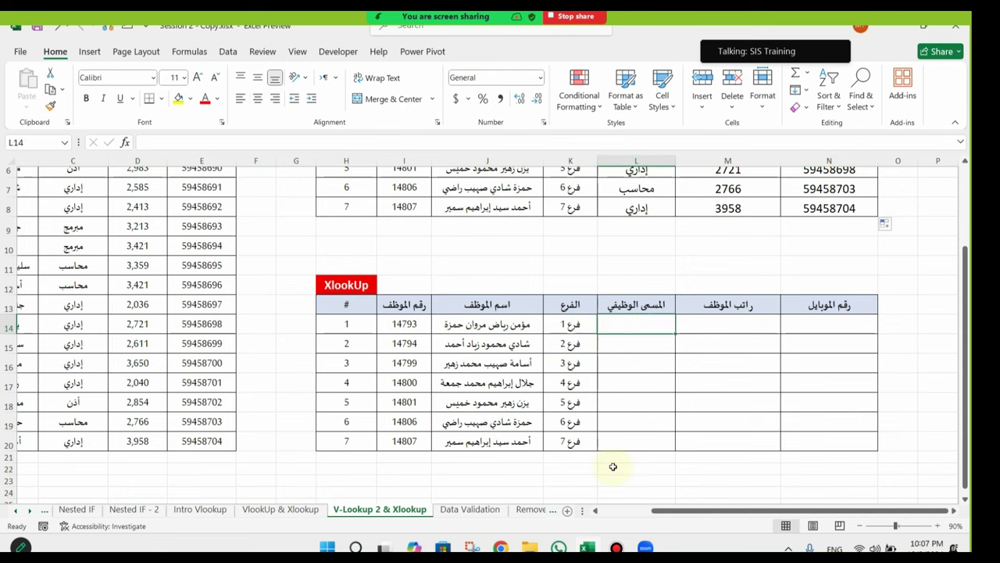
type("=xl")
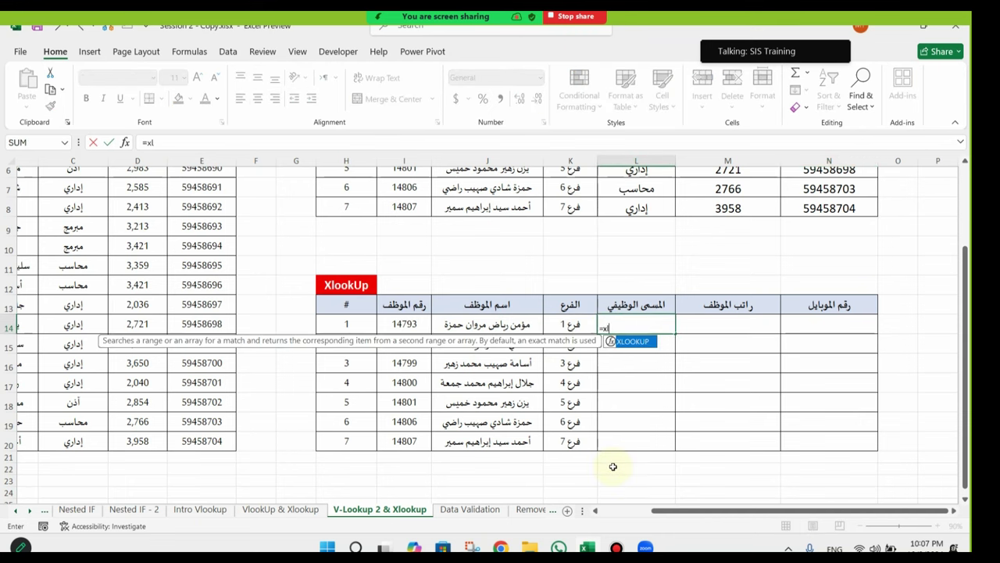
key("Tab")
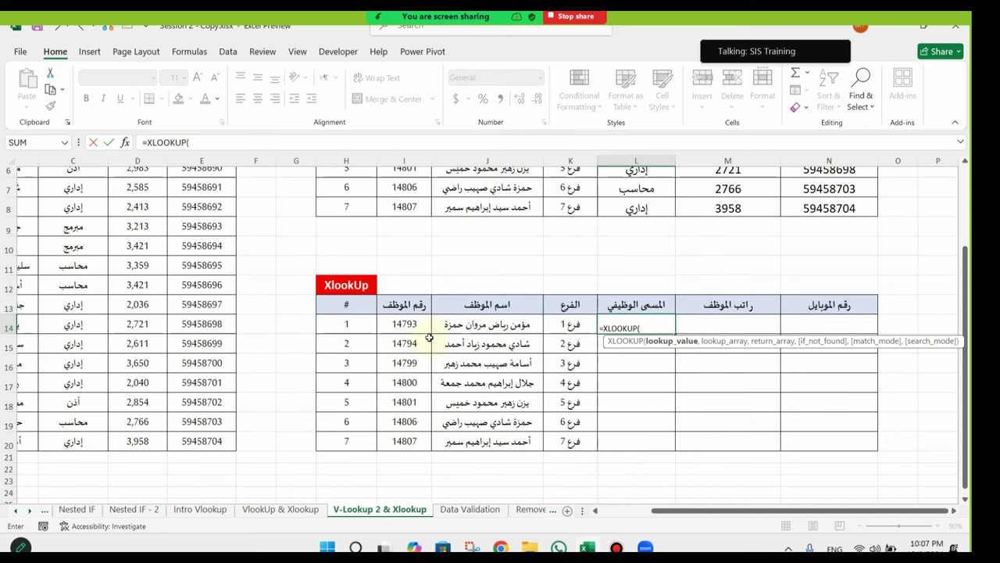
left_click(407, 326)
type(",")
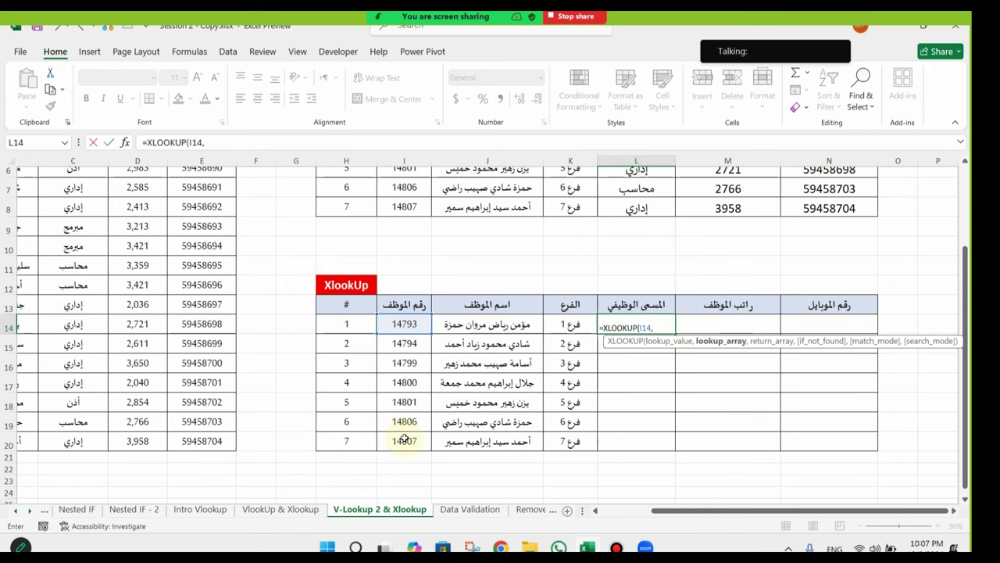
left_click_drag(774, 510, 723, 510)
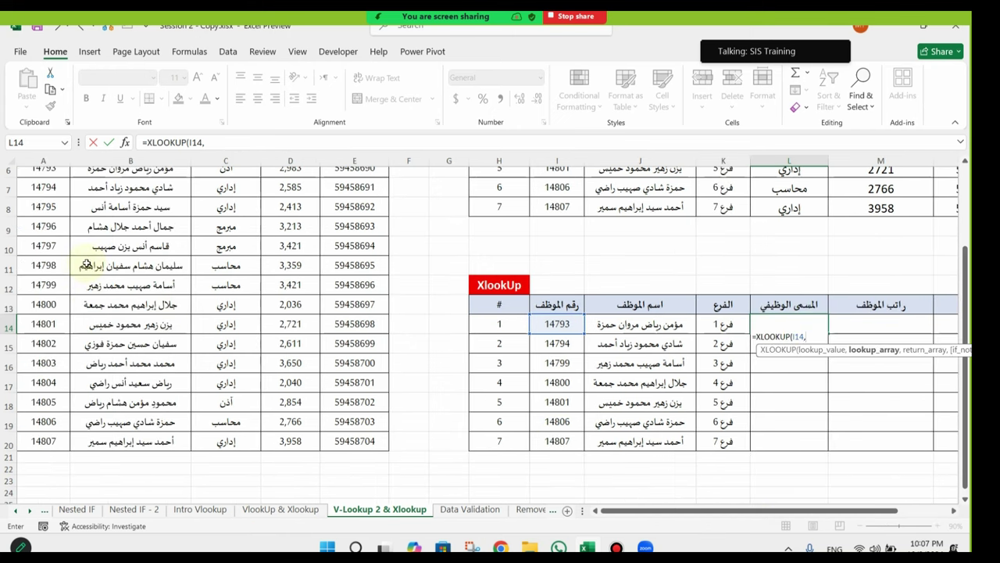
scroll(86, 264, "up", 2)
left_click(35, 160)
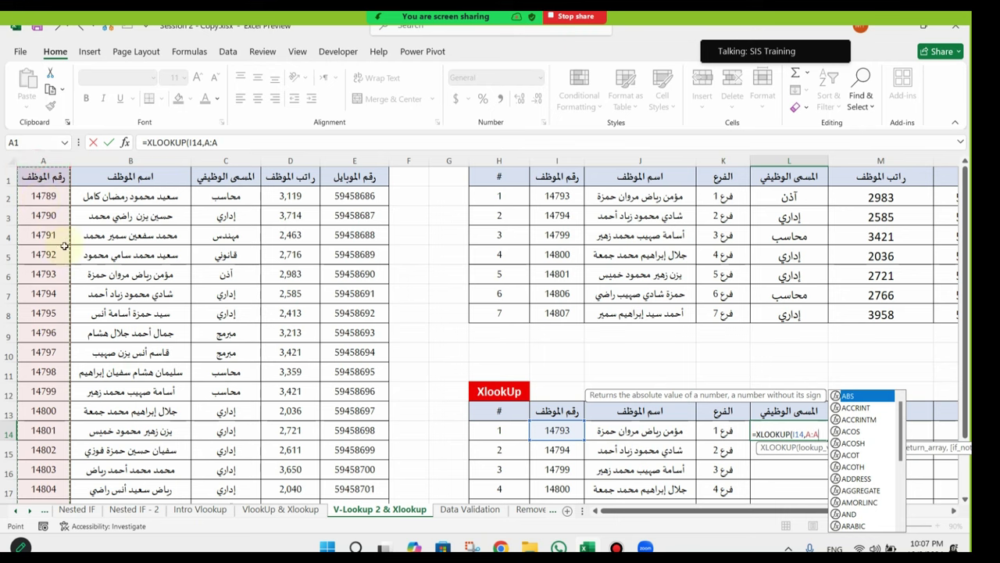
type(",")
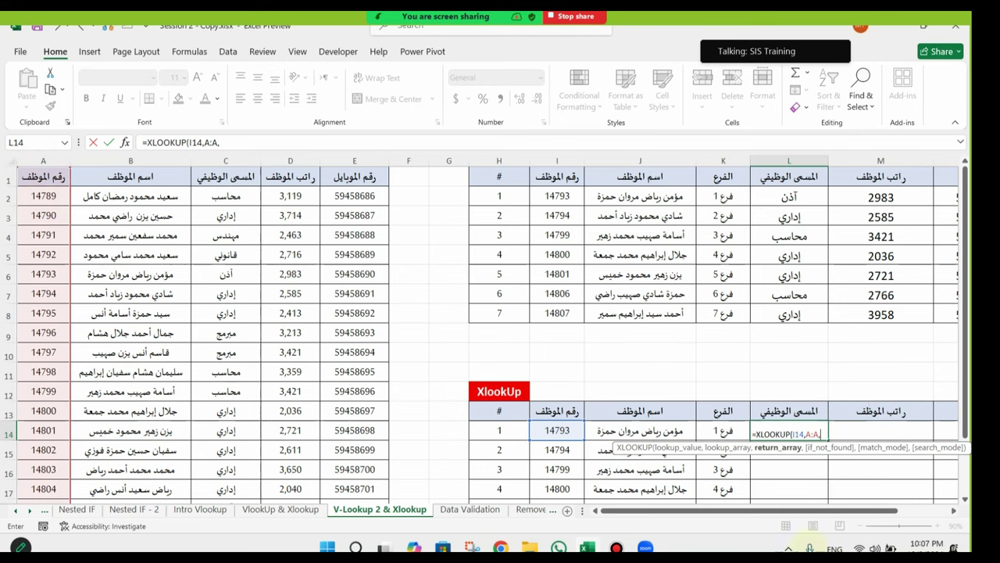
Step: Add columns C:E as return columns and commit the spilling XLOOKUP
mouse_move(812, 510)
left_mouse_down()
mouse_move(840, 510)
mouse_move(813, 510)
left_mouse_up()
left_click_drag(891, 512, 895, 516)
mouse_move(692, 510)
left_mouse_down()
mouse_move(707, 510)
mouse_move(695, 509)
left_mouse_up()
left_click_drag(226, 160, 333, 157)
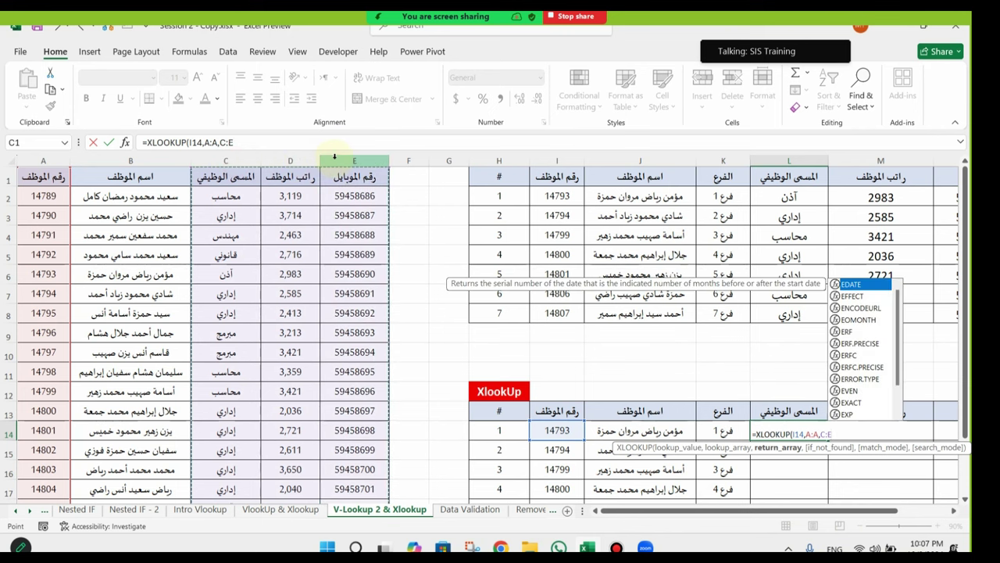
key("Return")
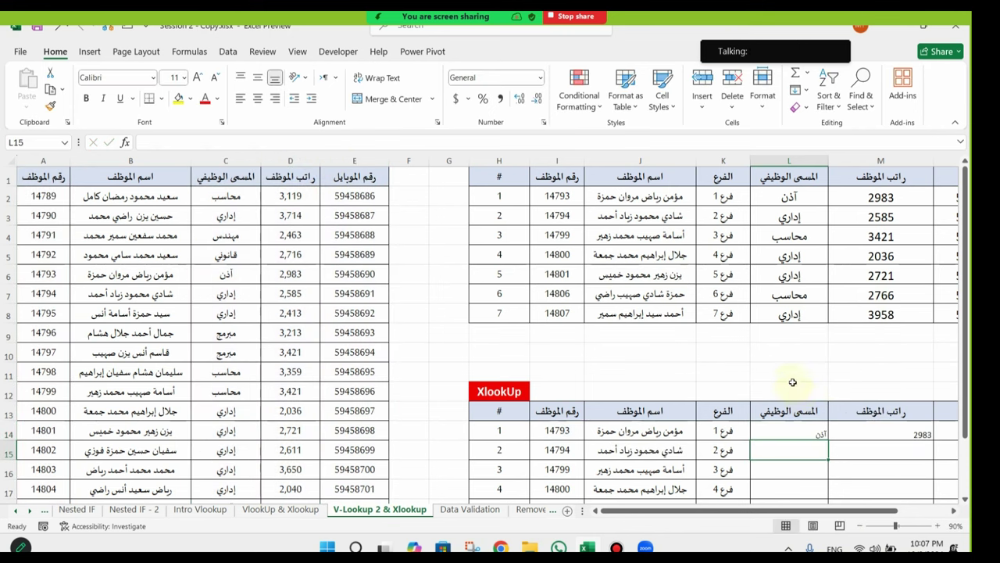
left_click_drag(793, 383, 966, 418)
scroll(966, 418, "down", 2)
left_click_drag(637, 289, 806, 404)
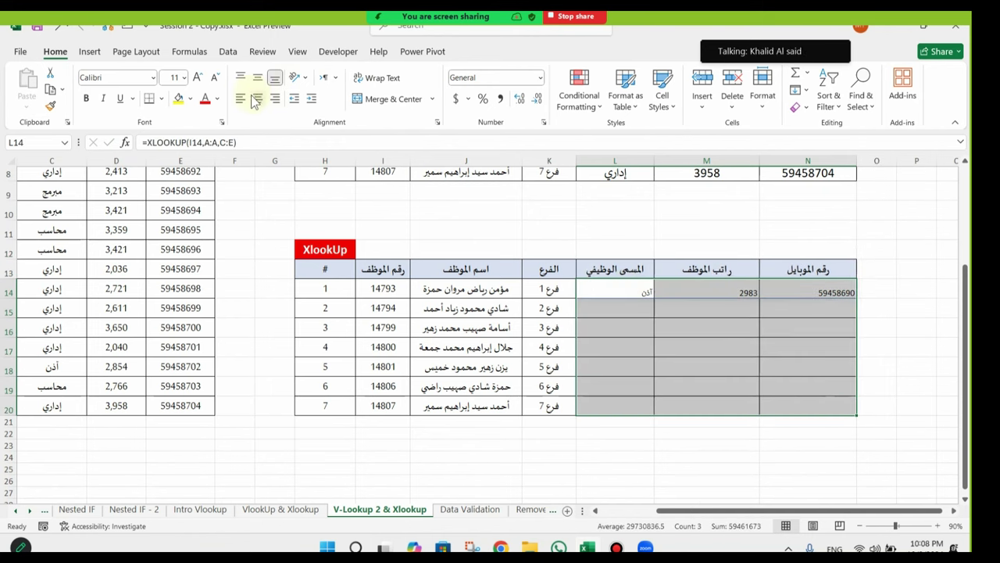
Step: Enlarge the XLOOKUP results' font and copy L14's formula down to row 20
left_click(197, 77)
left_click(197, 76)
left_click(197, 76)
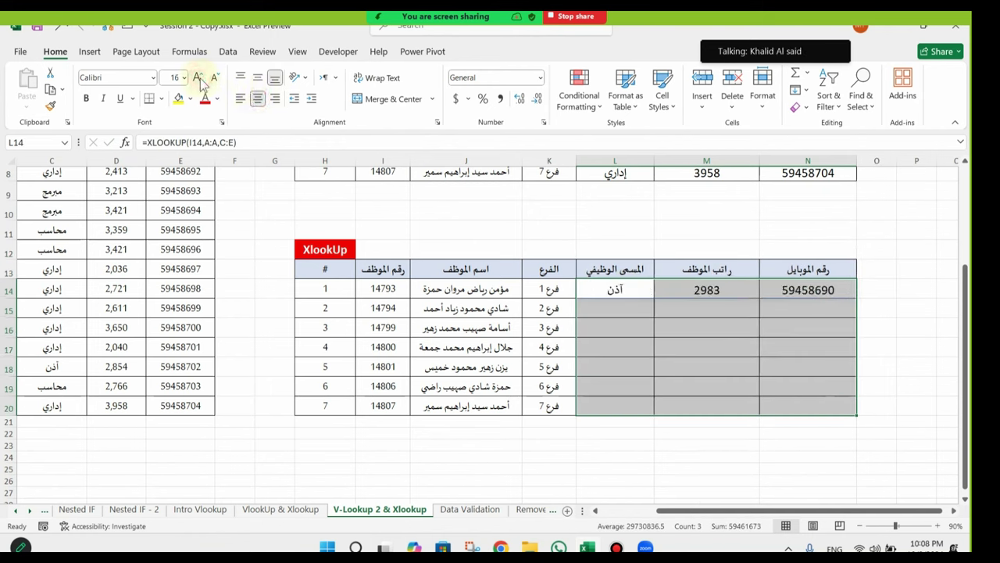
left_click(648, 287)
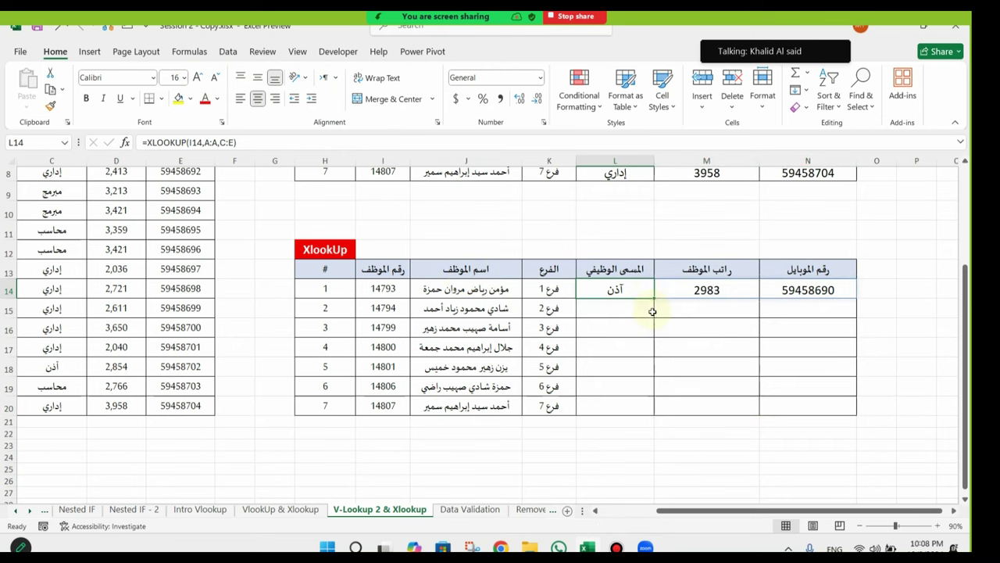
left_click_drag(655, 298, 661, 411)
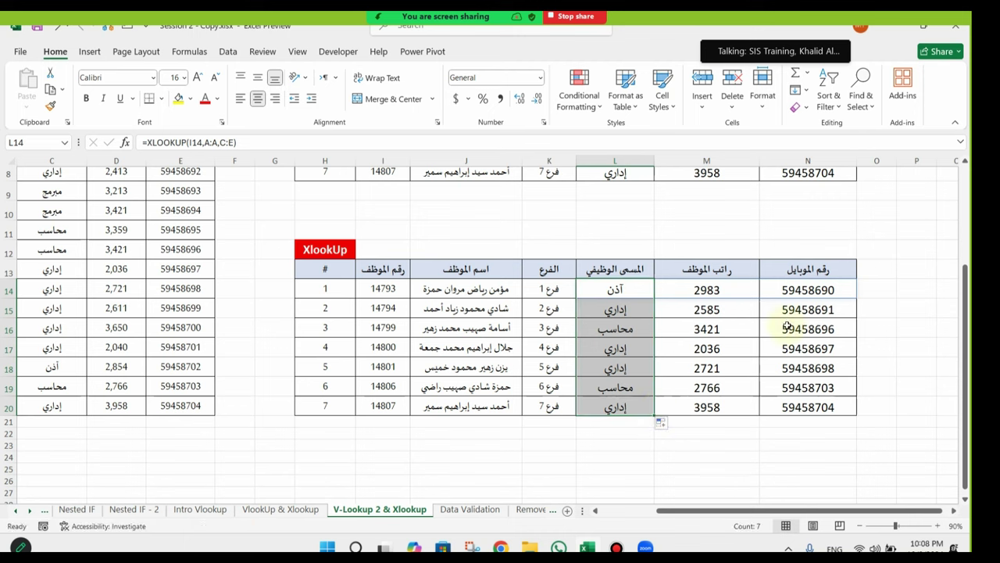
left_click(746, 333)
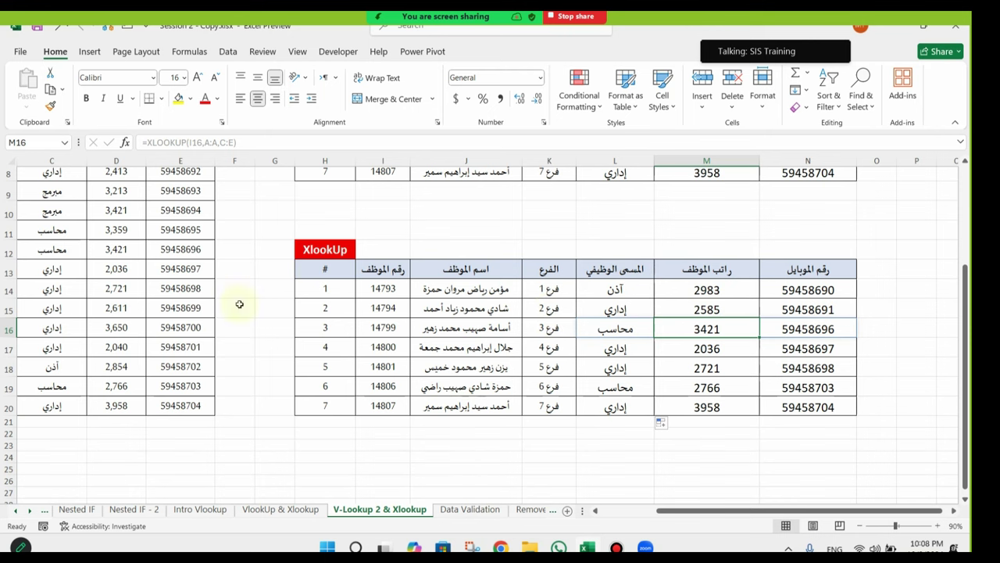
scroll(318, 273, "up", 3)
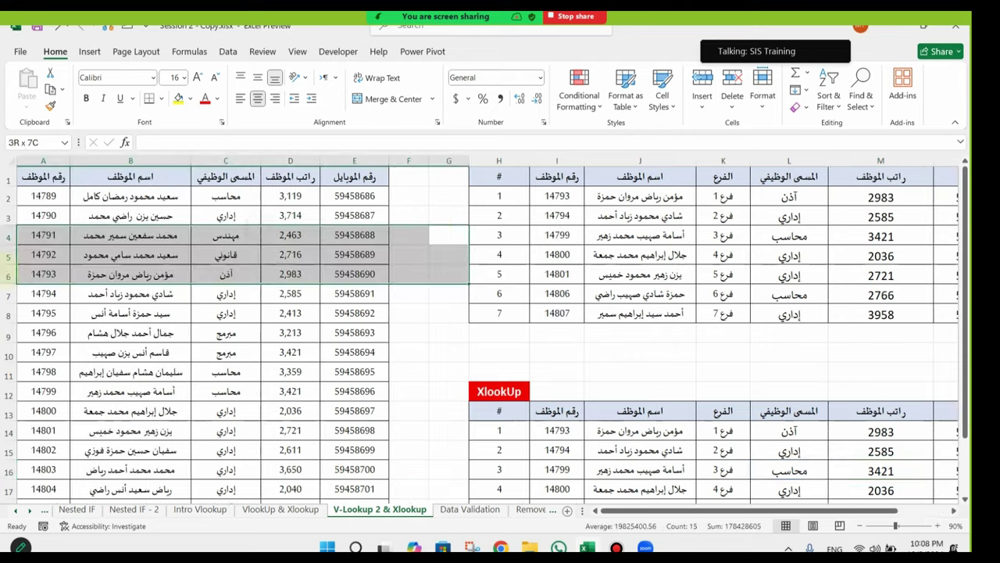
left_click(706, 390)
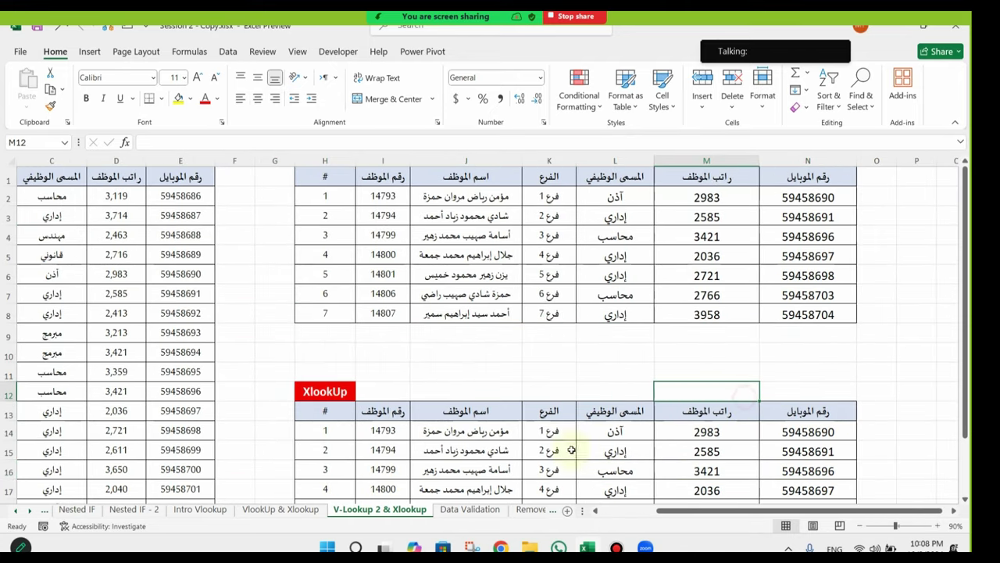
Step: Open the Data Validation sheet and select answer cells C3 and D3 beside the questions
left_click(472, 510)
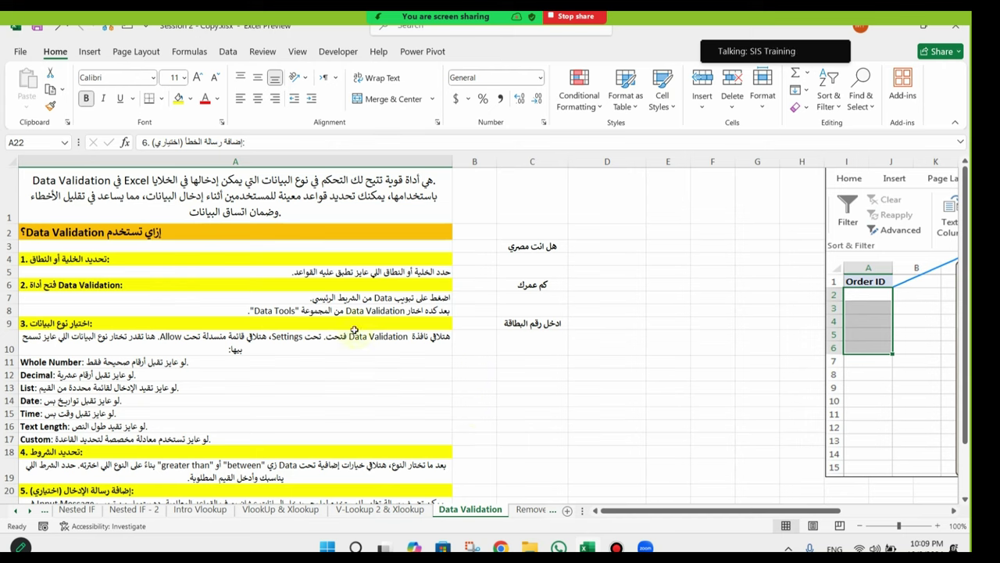
left_click(547, 247)
left_click(616, 246)
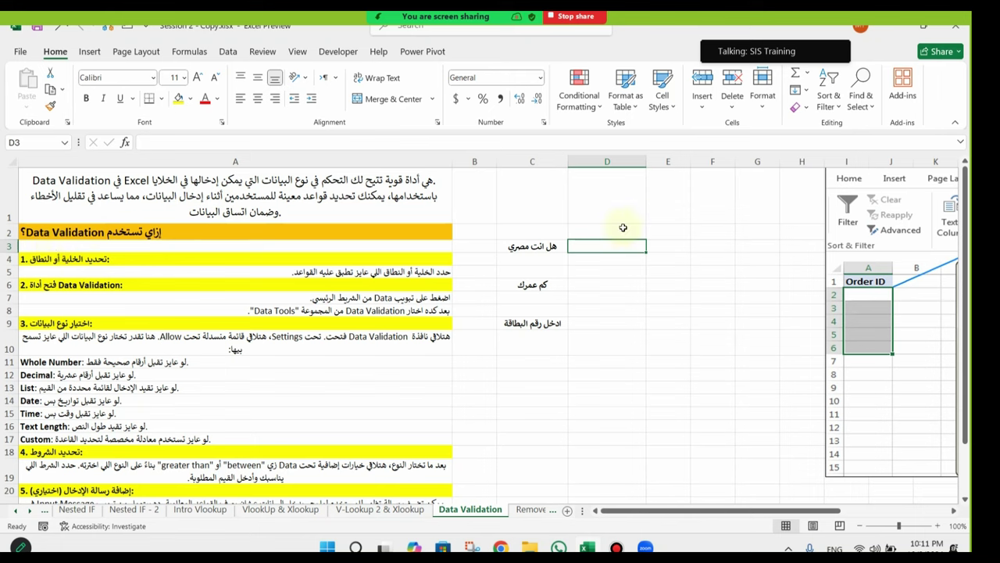
Step: Select cells D1:D19 for validation and bring up the Data tab tools
left_click(679, 233)
left_click(659, 161)
left_click_drag(602, 211, 610, 460)
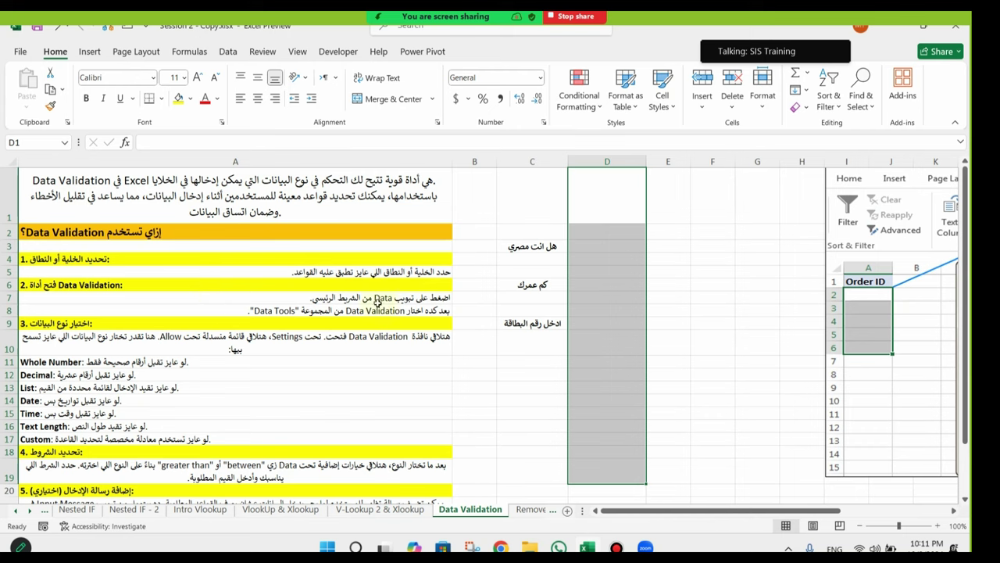
left_click(227, 52)
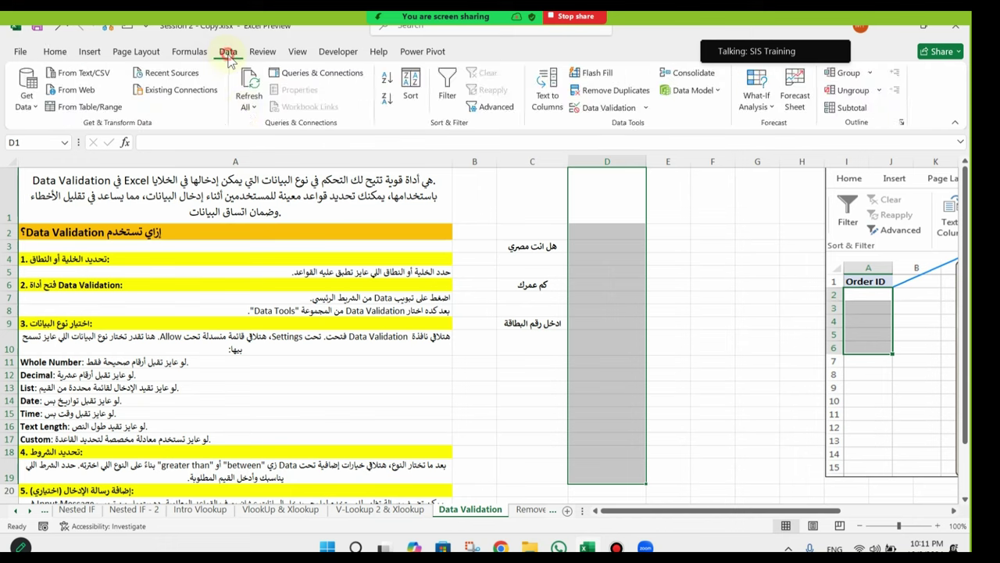
left_click(164, 226)
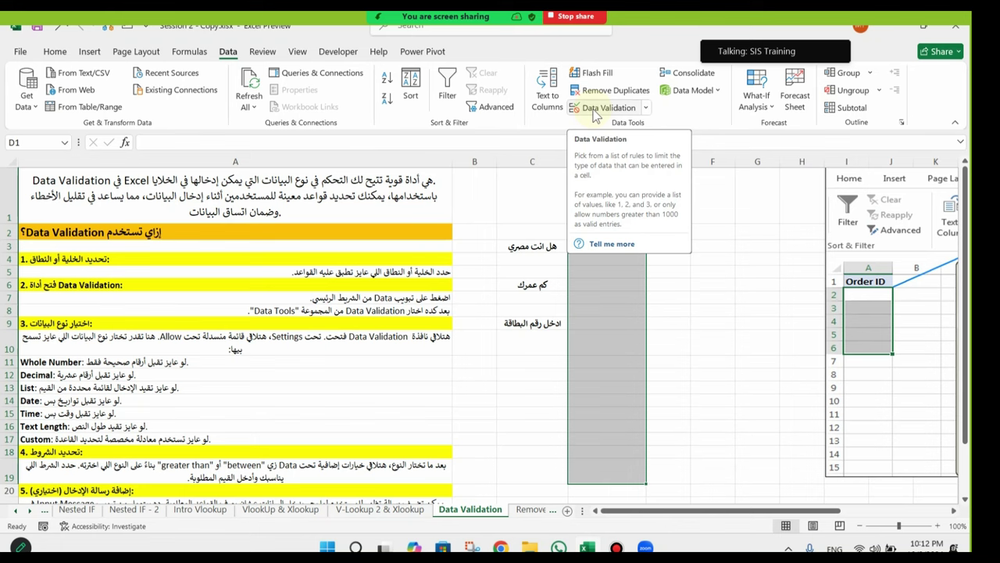
Step: Review the Whole Number and Decimal rows in the list of allowed data types
left_click_drag(117, 338, 125, 414)
scroll(190, 322, "down", 1)
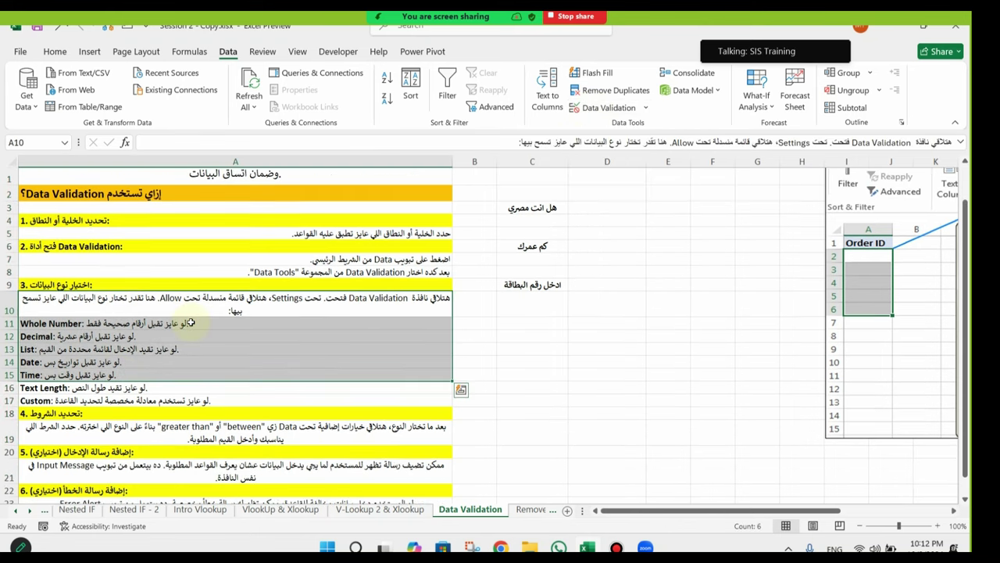
left_click(188, 304)
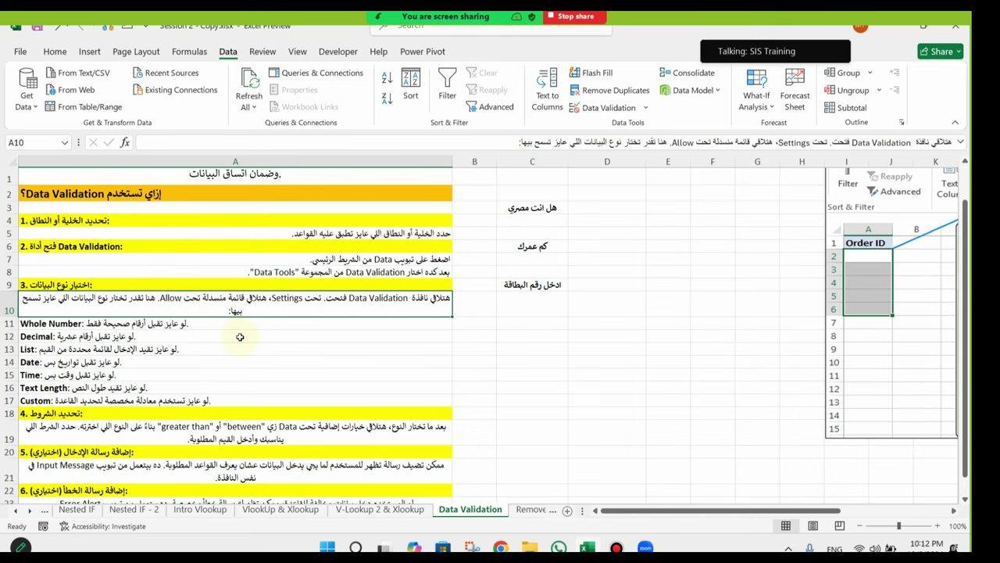
scroll(572, 245, "up", 1)
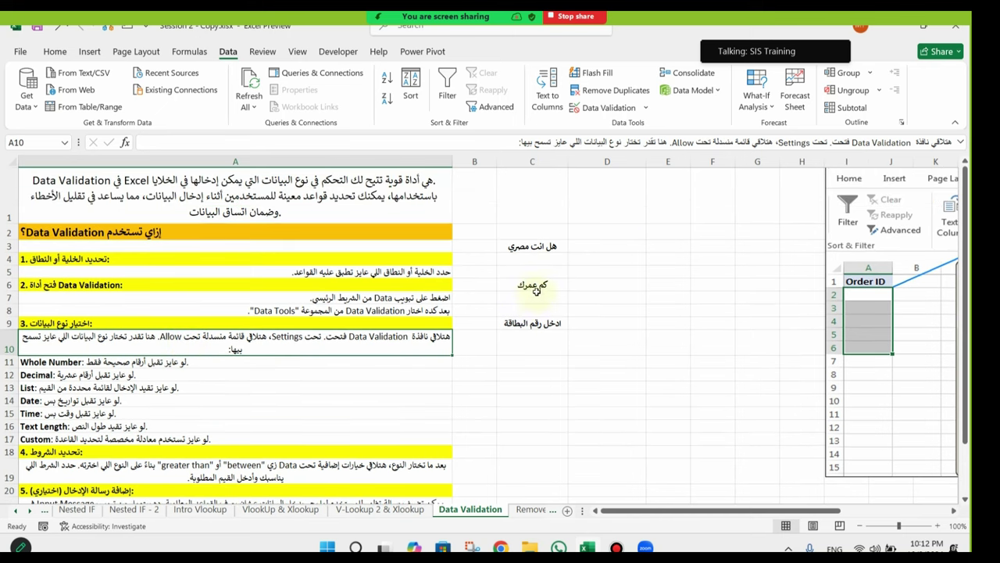
left_click(68, 364)
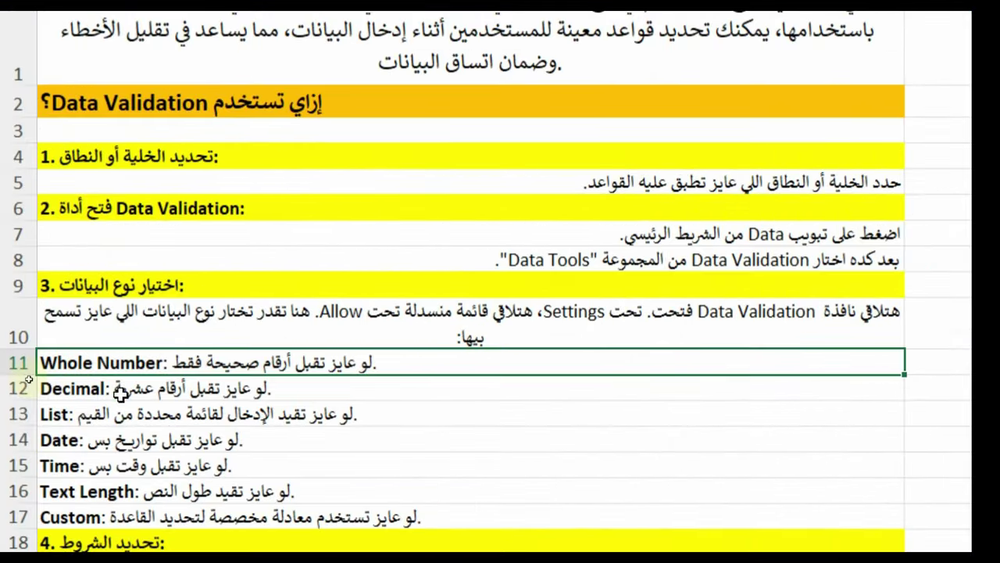
left_click(55, 388)
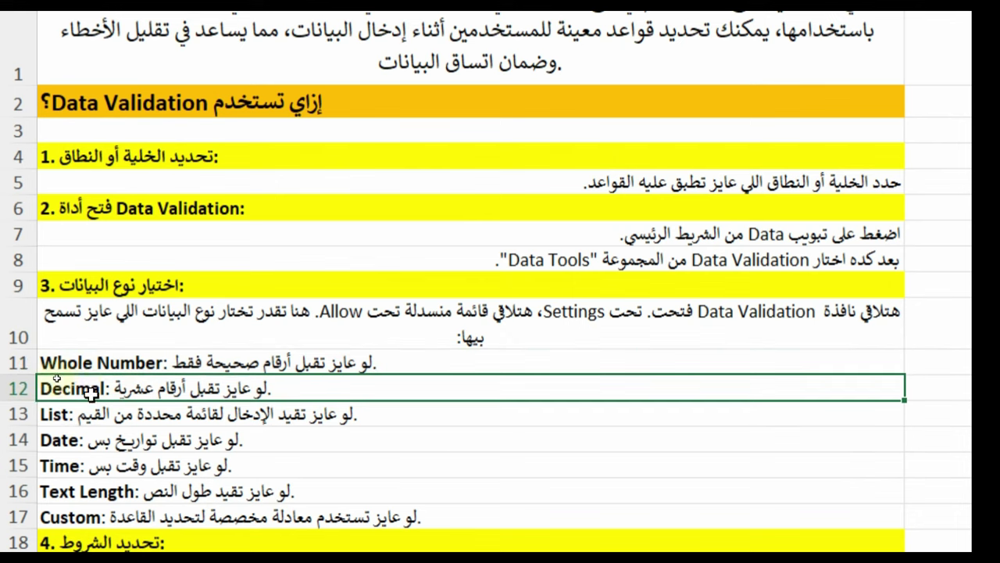
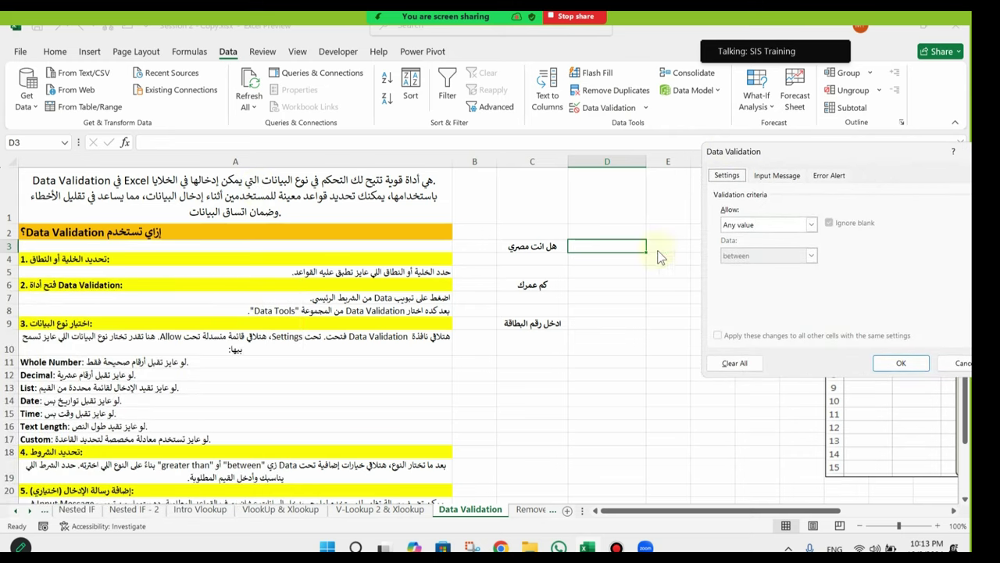
Step: Give D3 a List validation with source نعم,لا so it shows a yes/no dropdown
left_click(795, 228)
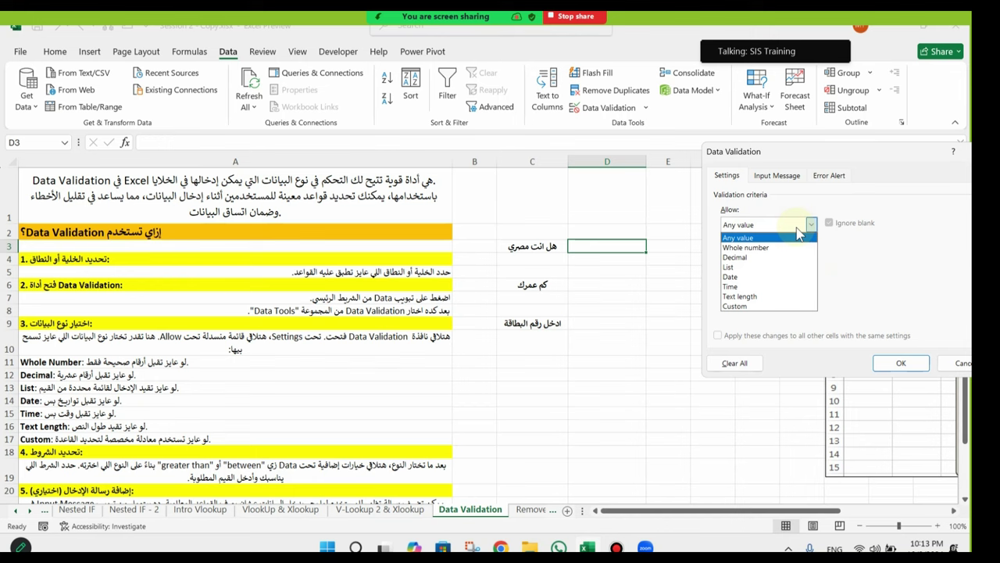
left_click(732, 267)
left_click(749, 284)
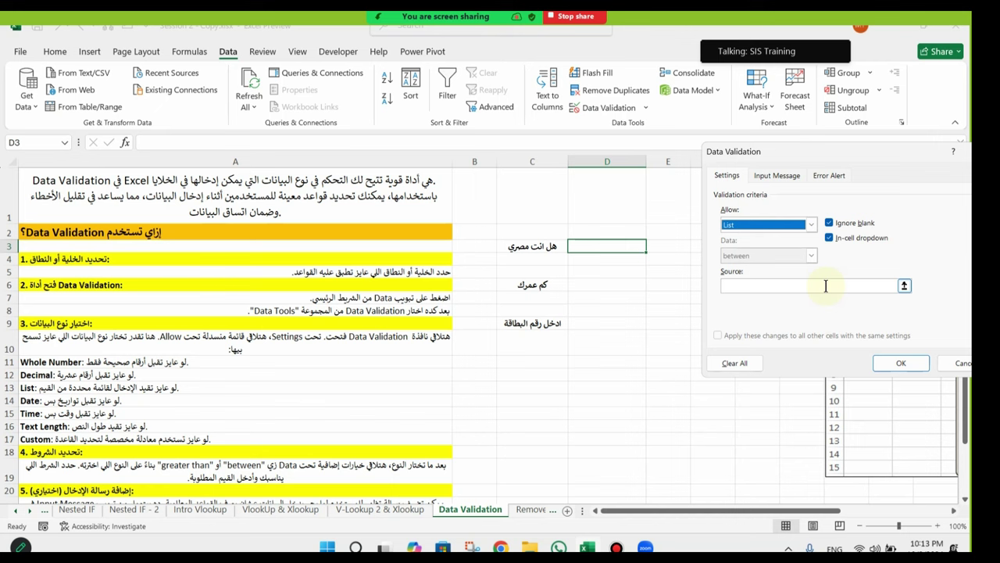
left_click(826, 285)
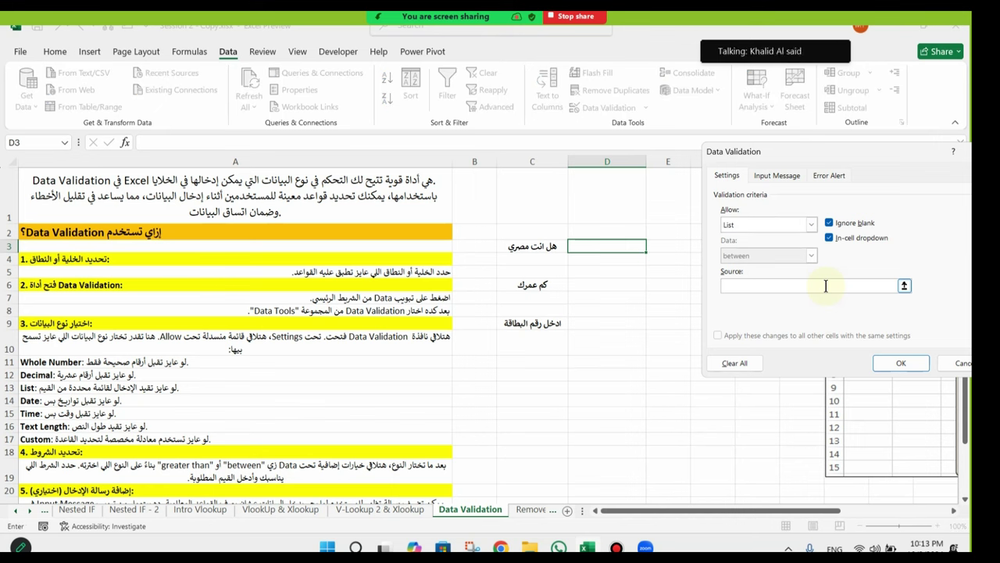
type("نعم")
key("alt+shift")
type(",لا")
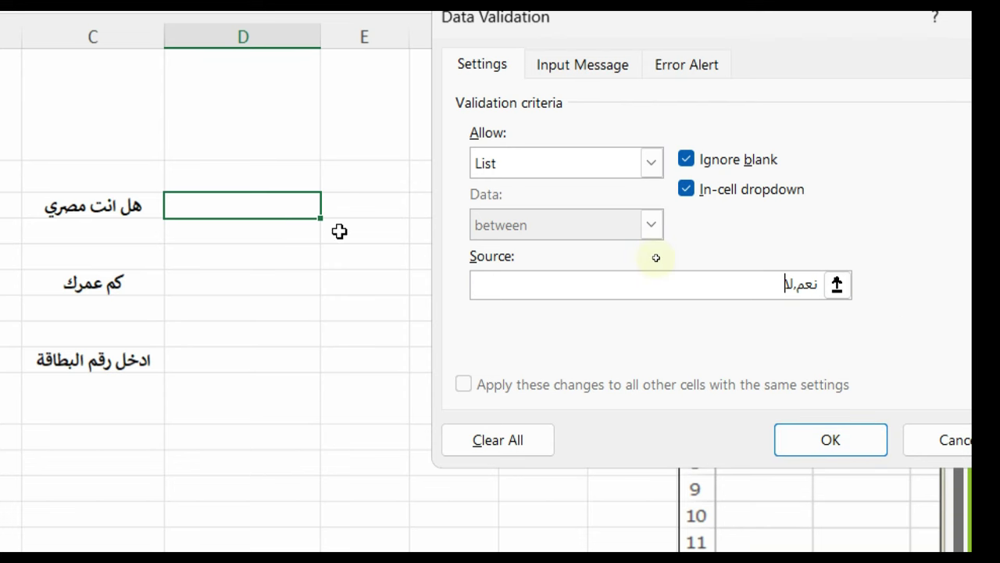
left_click(872, 442)
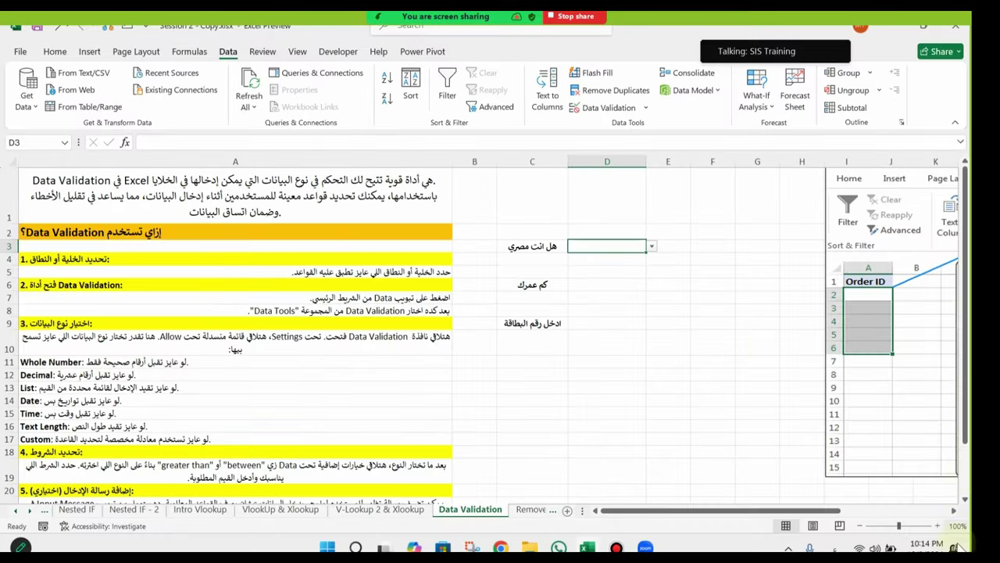
Step: Zoom the sheet to 130% and pick نعم, then لا, from D3's dropdown
left_click(941, 524)
left_click(941, 525)
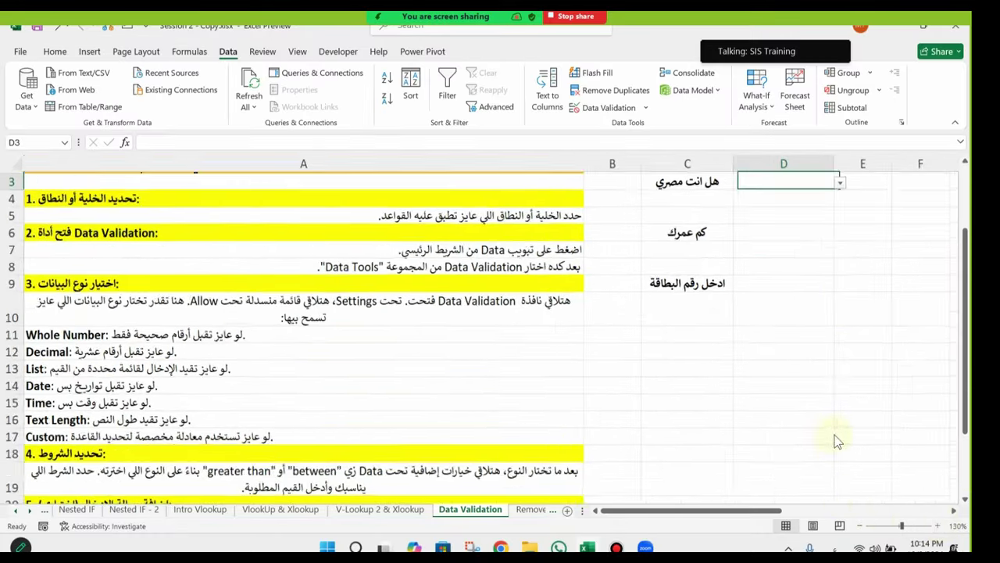
scroll(837, 440, "up", 2)
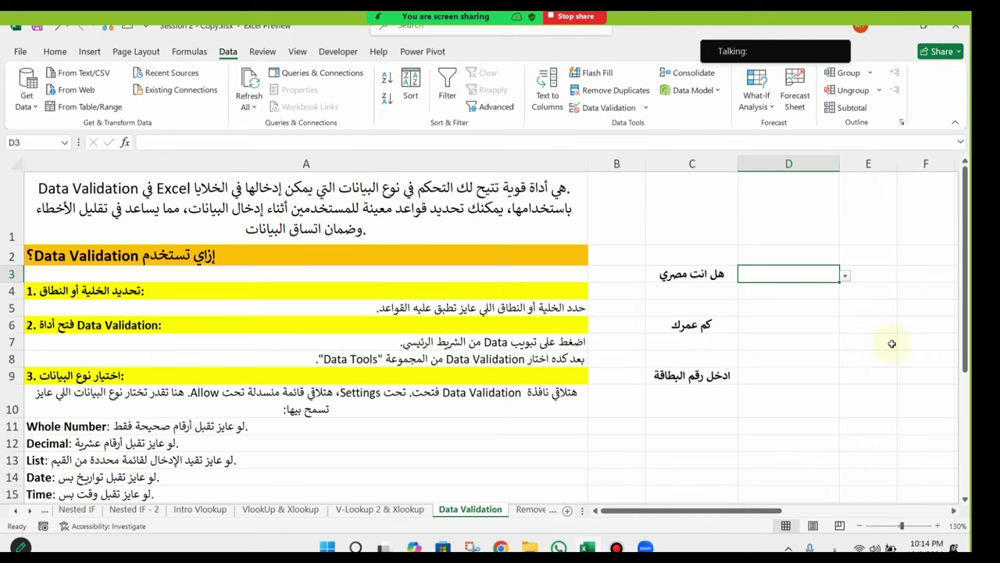
left_click(846, 276)
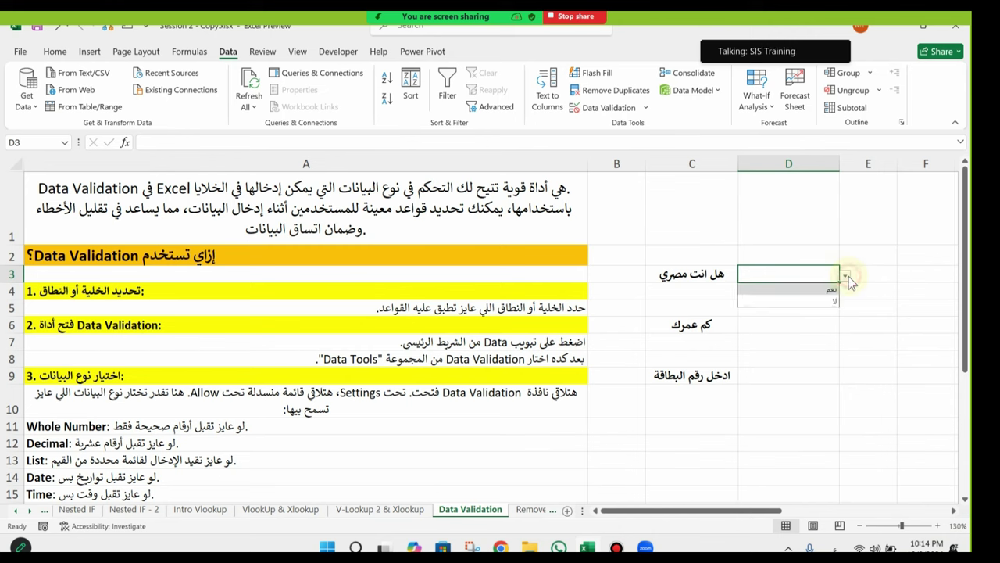
left_click(808, 289)
key("alt+Down")
key("Down")
key("Return")
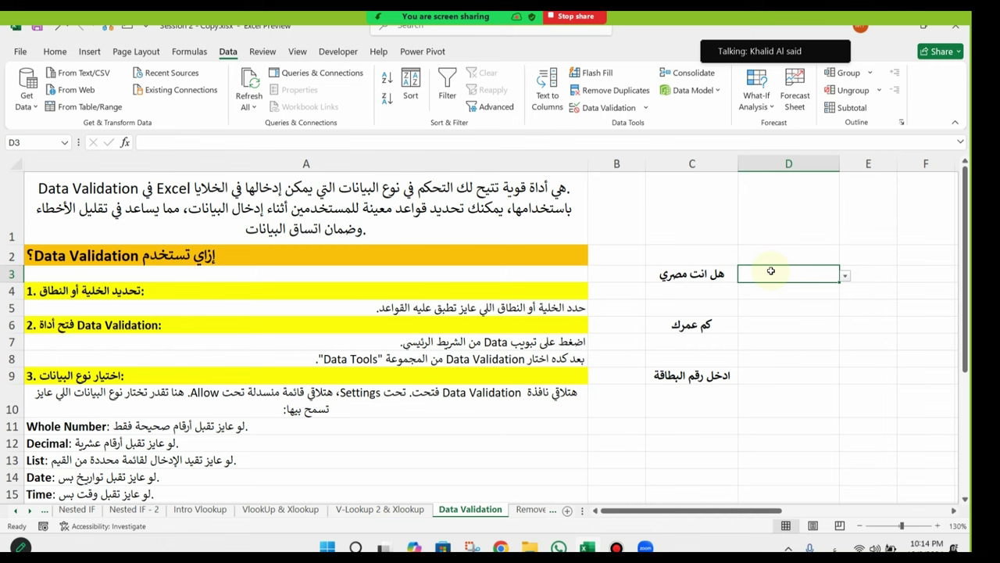
Step: Enter بالطبع in D3, cancel the rejection error, and pick نعم from the list
type("بال")
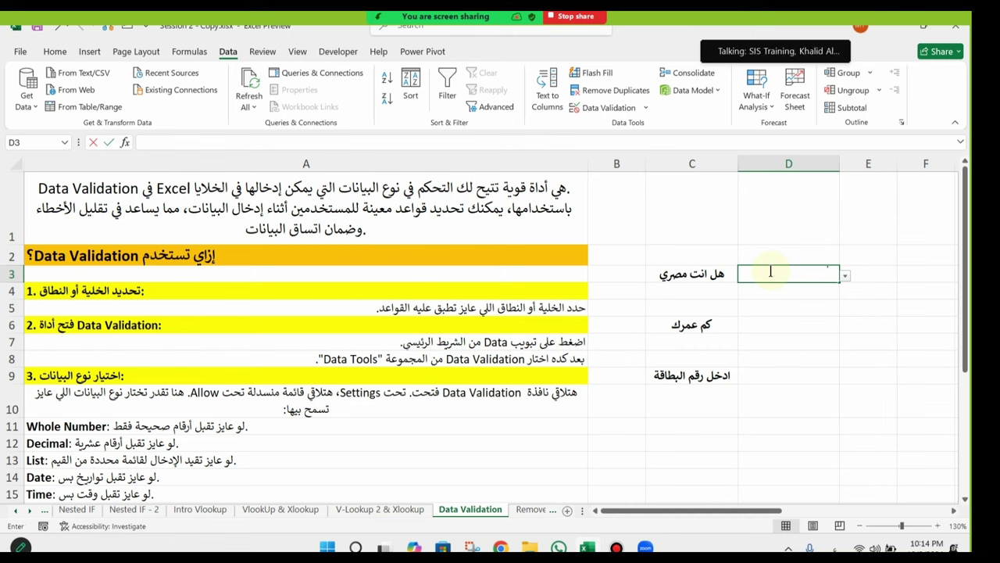
type("طبع")
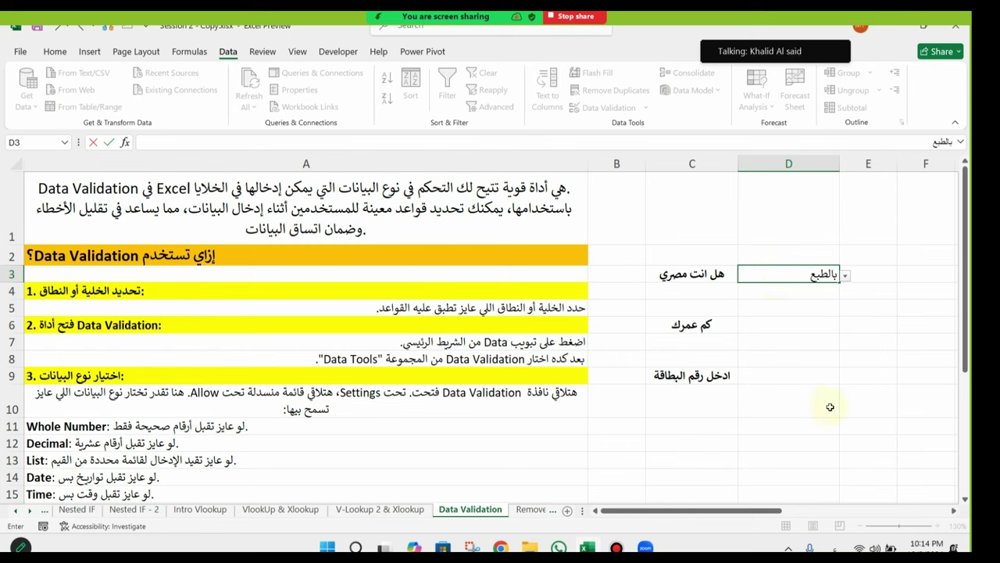
key("Return")
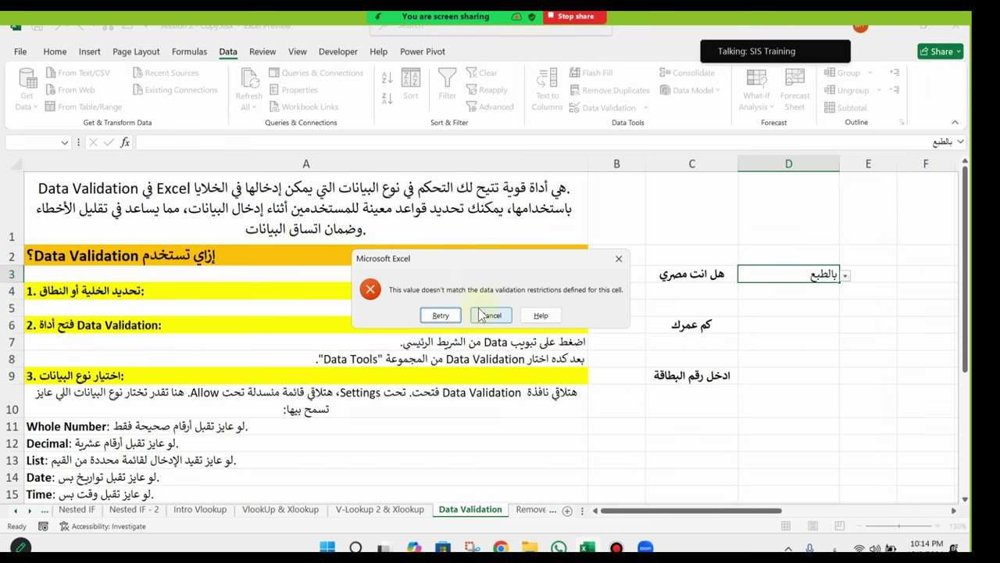
left_click(486, 315)
left_click(845, 275)
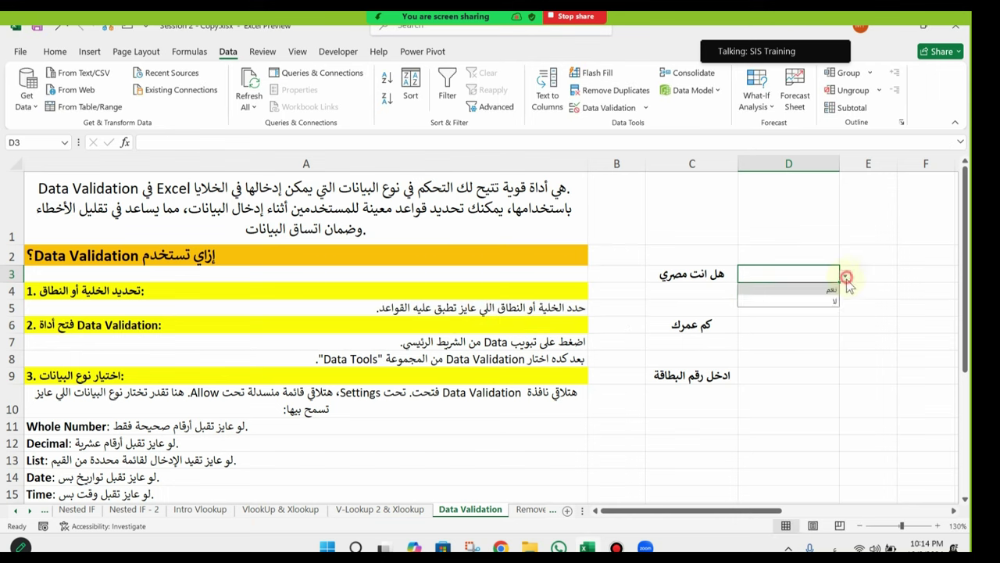
left_click(831, 290)
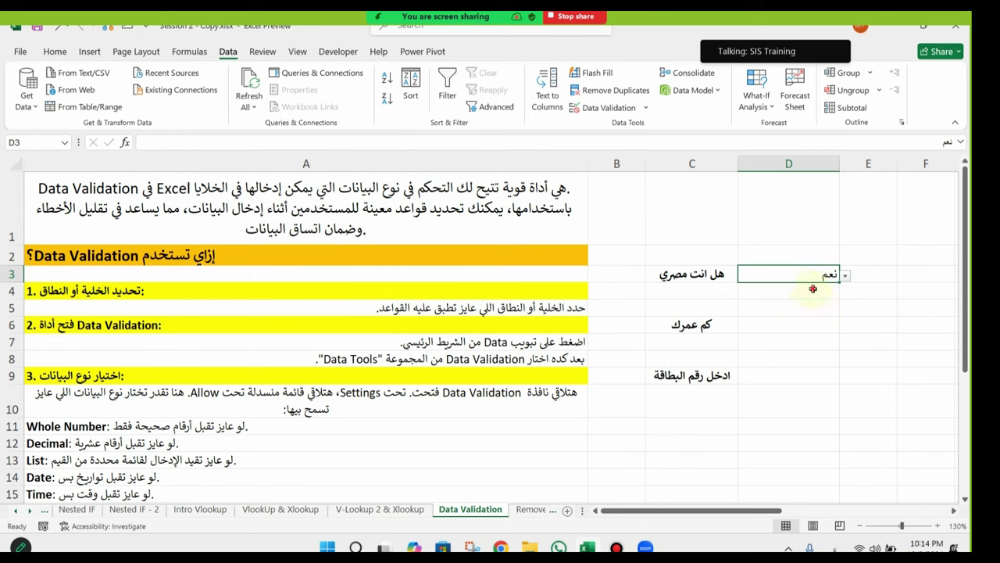
Step: Select cell D6 beside the age question
left_click(813, 291)
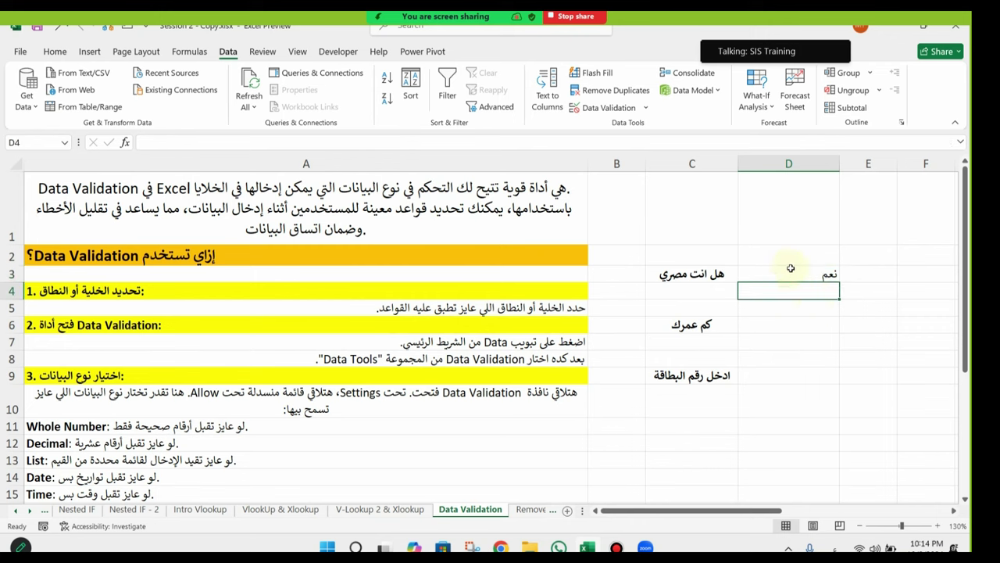
left_click(791, 268)
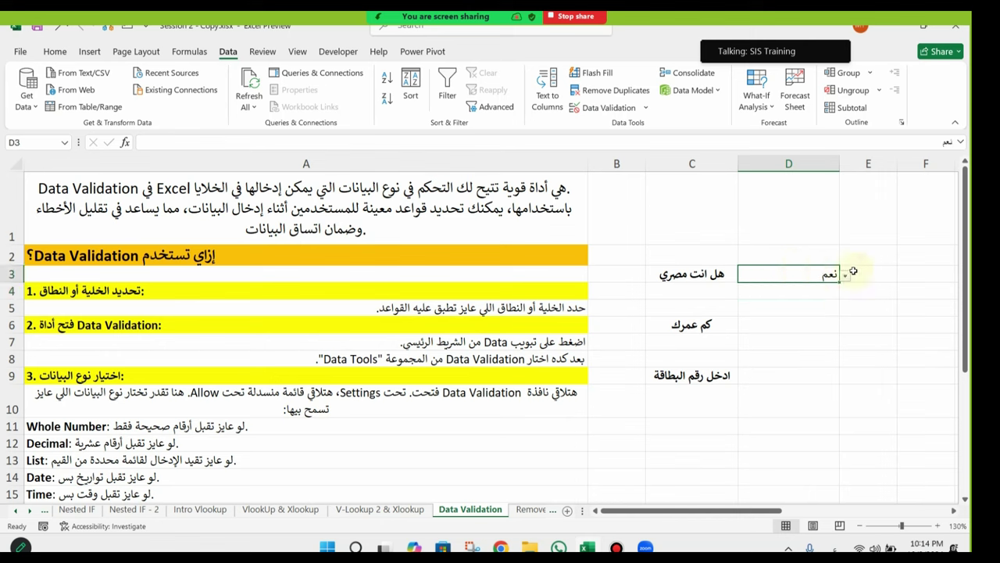
left_click(731, 323)
left_click(747, 325)
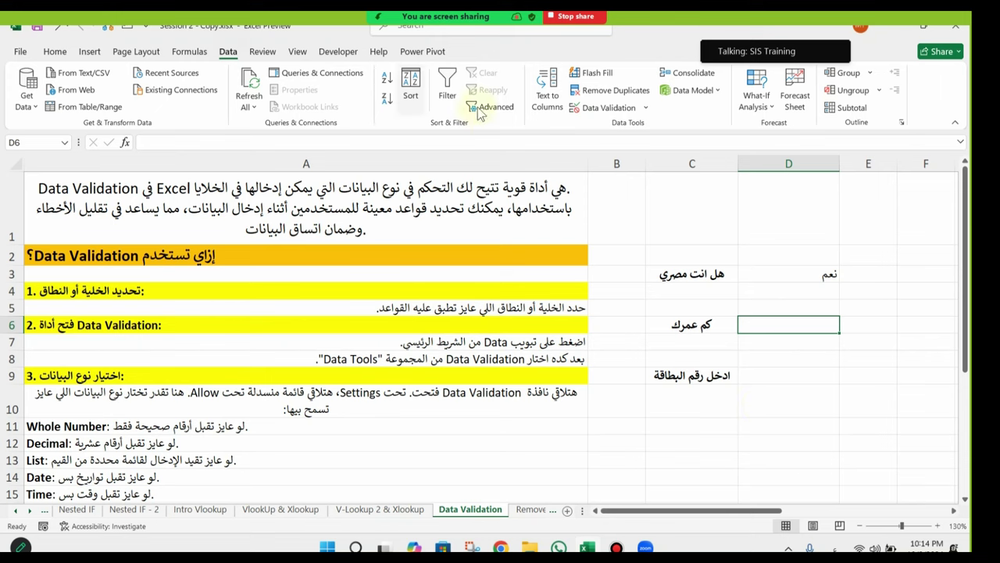
Step: Open Data Validation for D6 and set Allow to Whole number
left_click(605, 108)
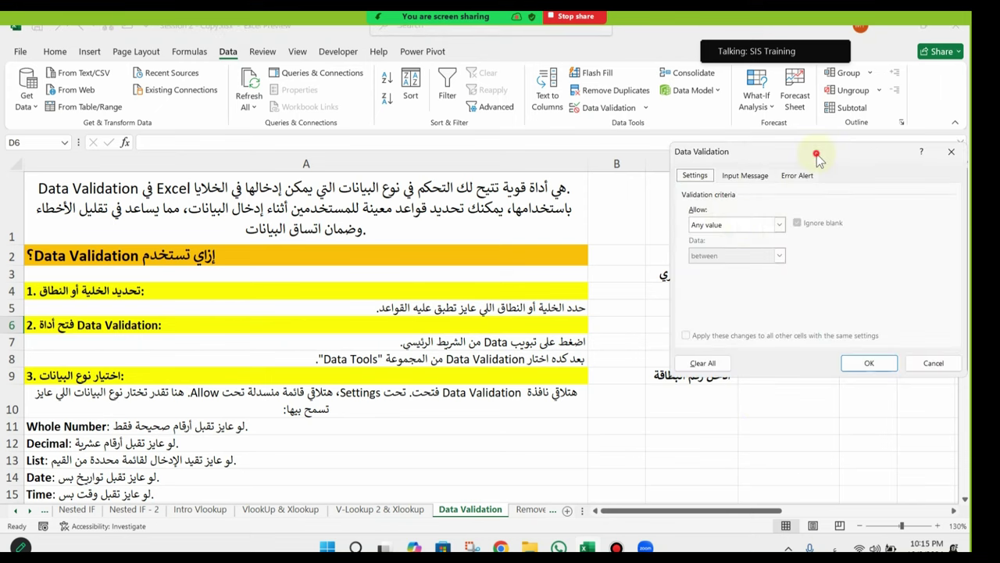
left_click_drag(818, 152, 475, 152)
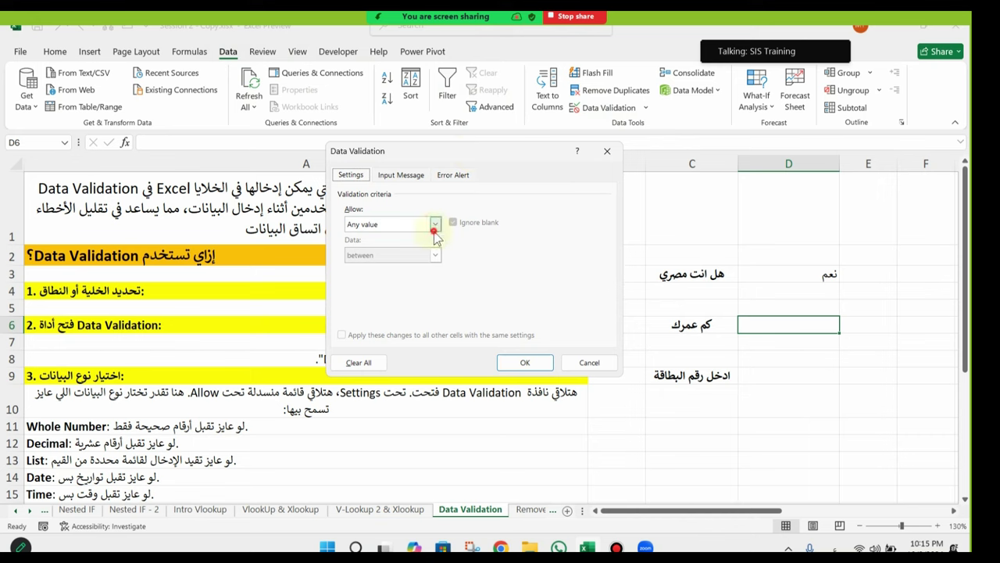
left_click(383, 224)
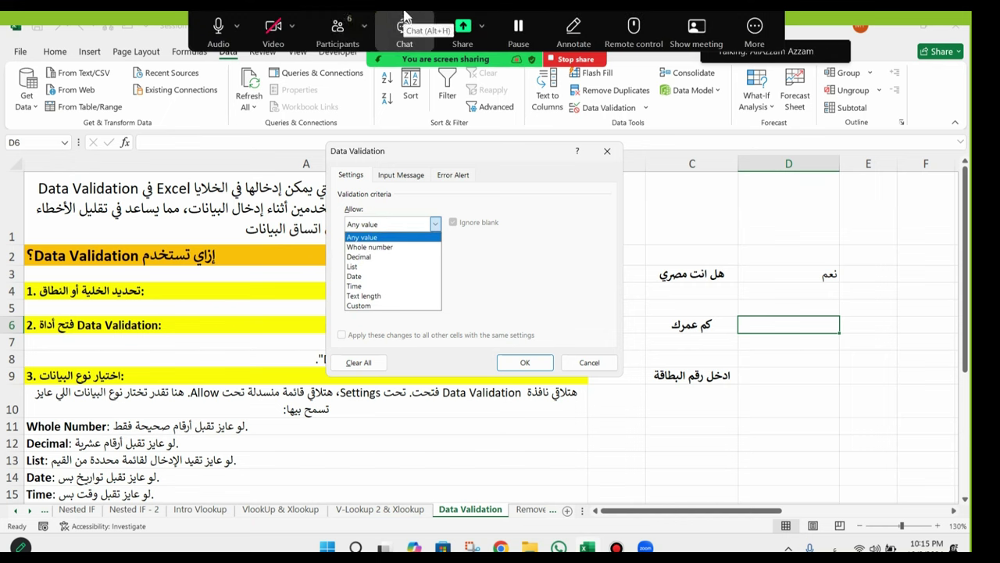
left_click(337, 31)
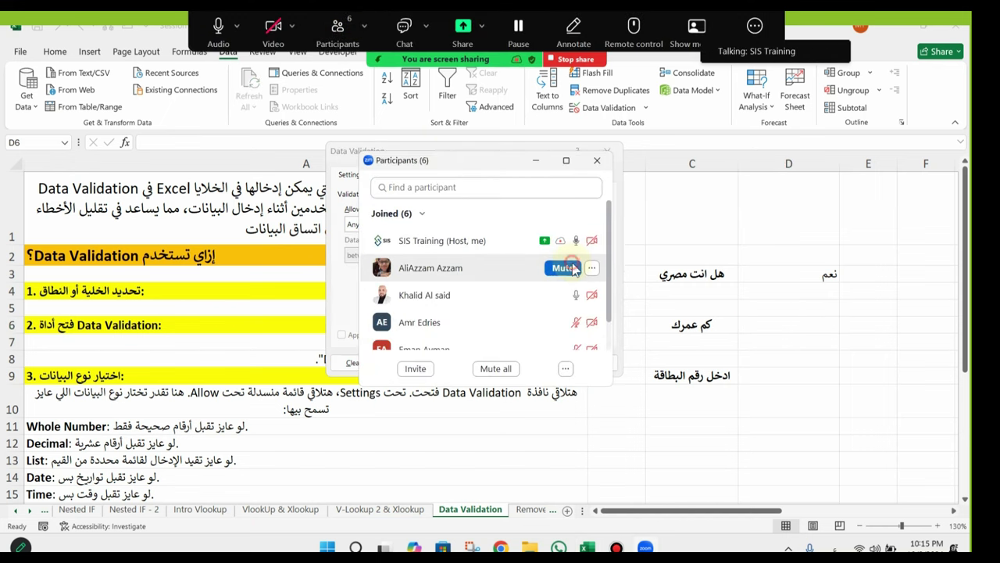
left_click(564, 267)
left_click(597, 160)
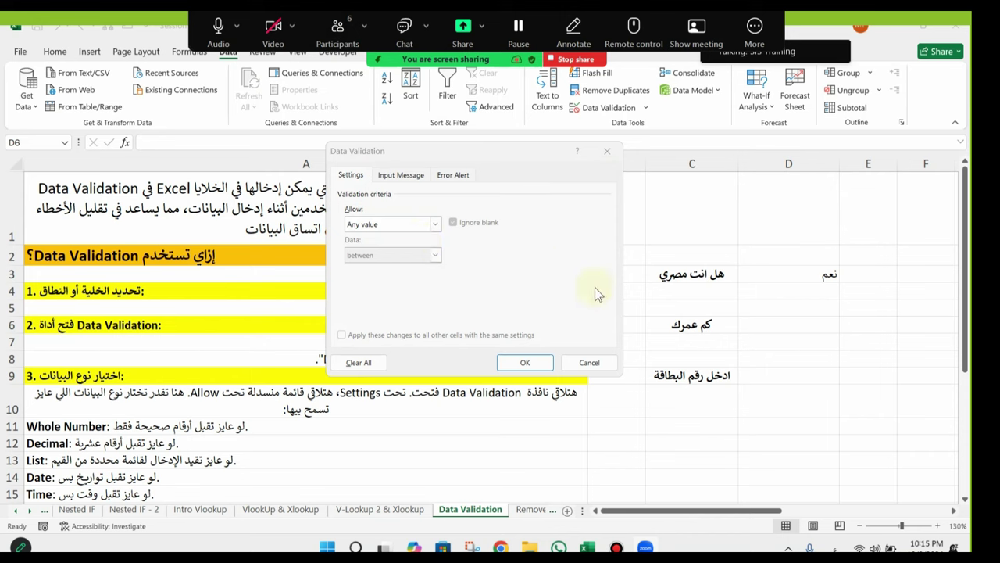
left_click(436, 224)
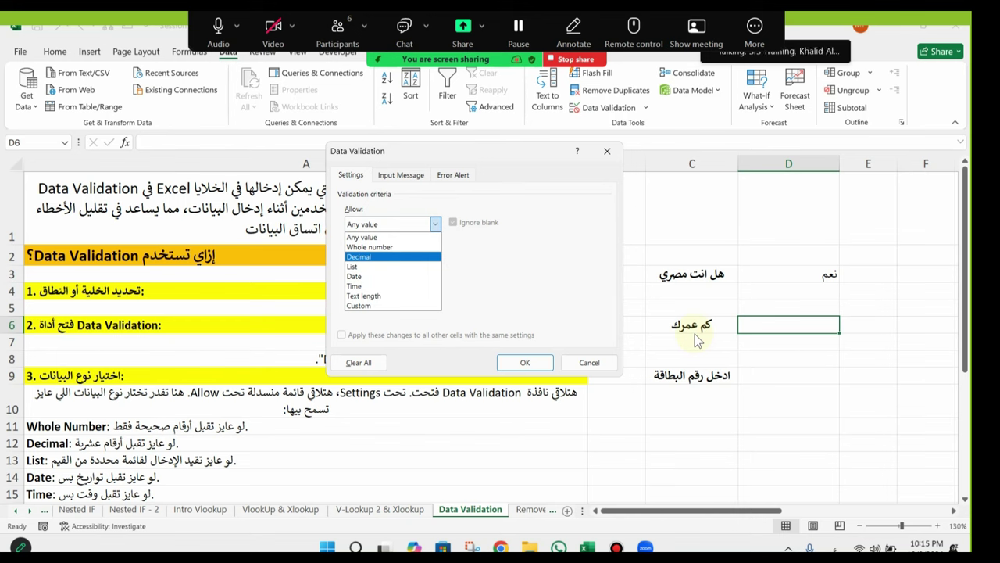
left_click(394, 250)
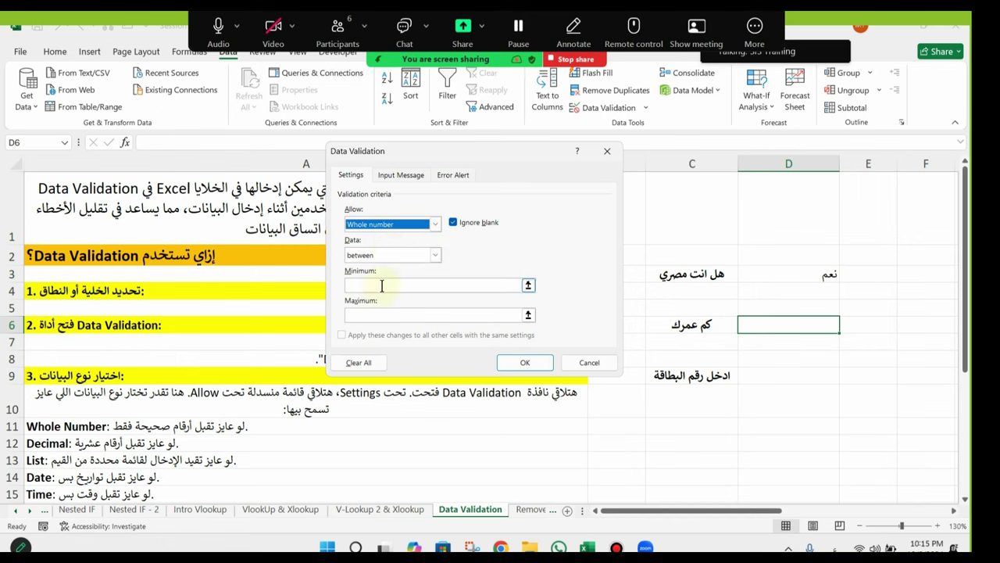
Step: Set the condition to between, minimum 20 and maximum 50, and apply the rule
left_click(436, 255)
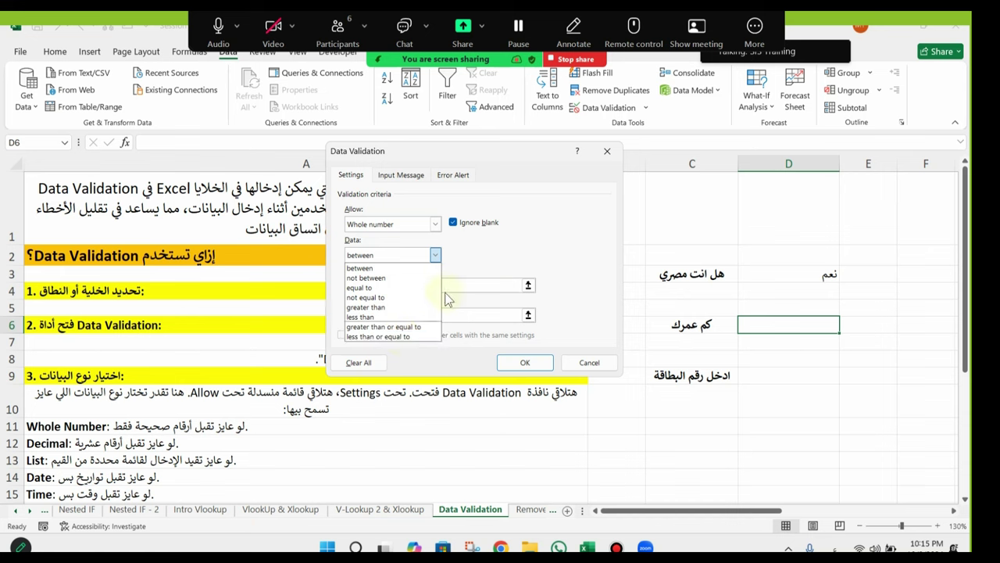
left_click(461, 298)
left_click(467, 289)
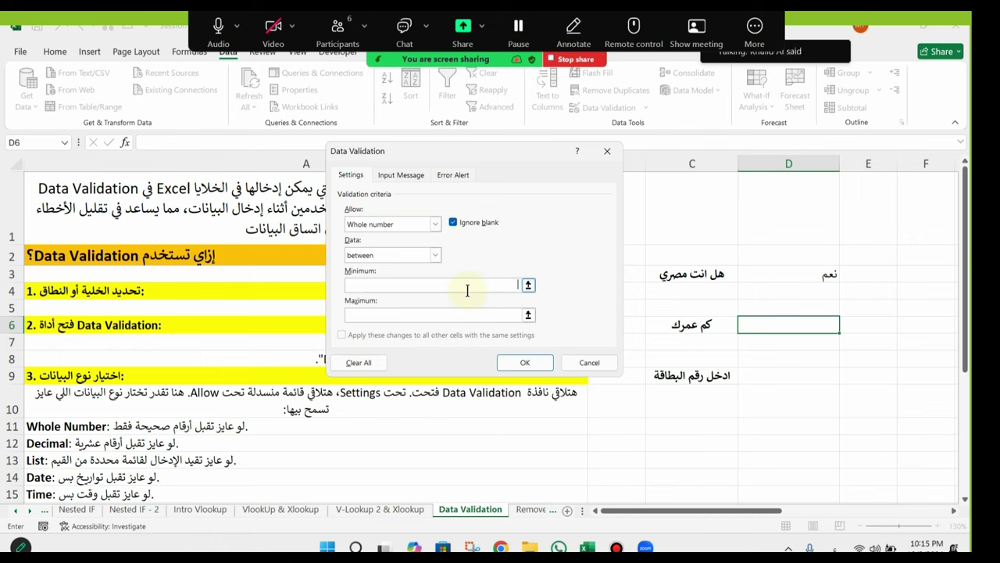
type("20")
left_click(498, 312)
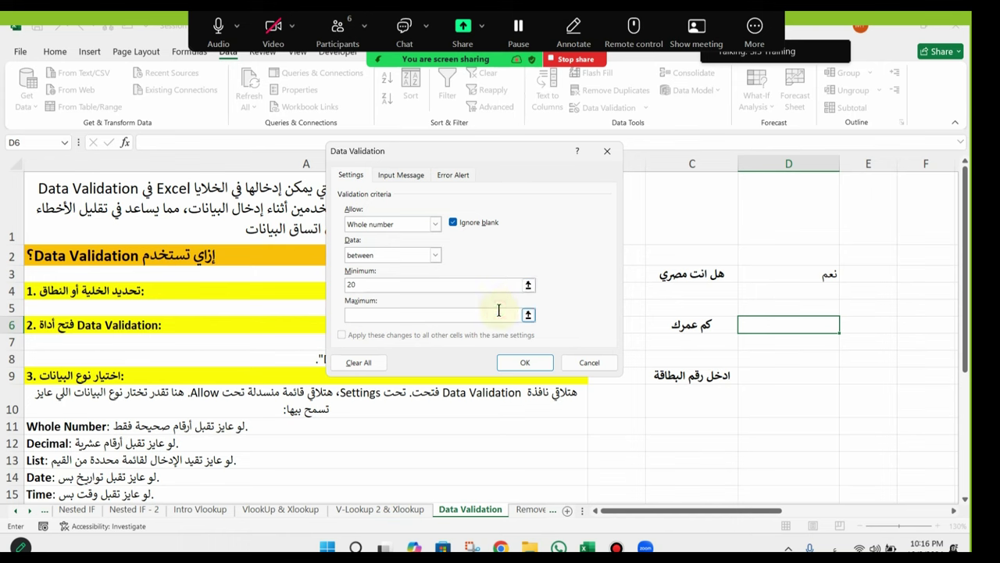
type("50")
left_click(524, 364)
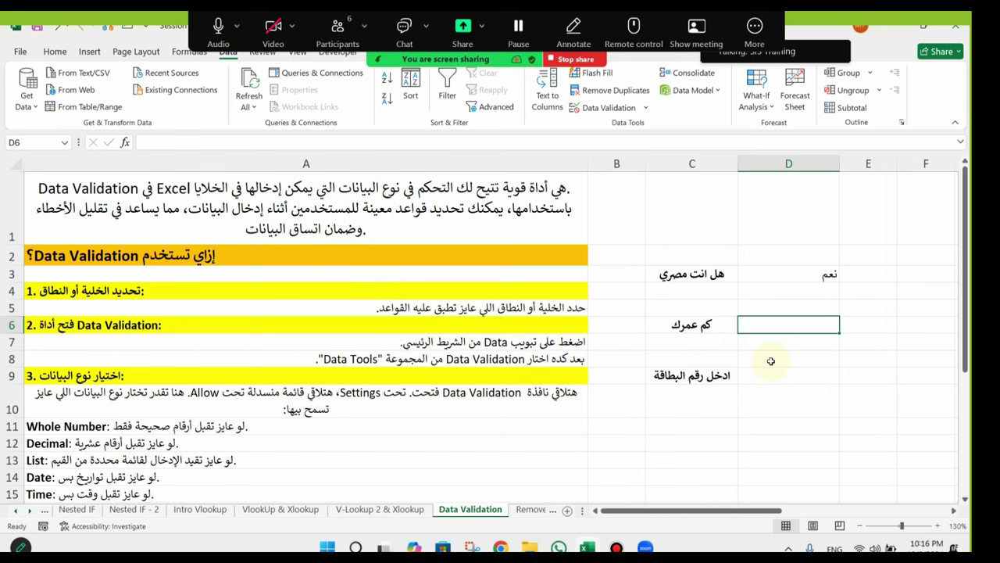
Step: Test D6: 11 is rejected, 43 is accepted, and 60 is rejected and cancelled
type("11")
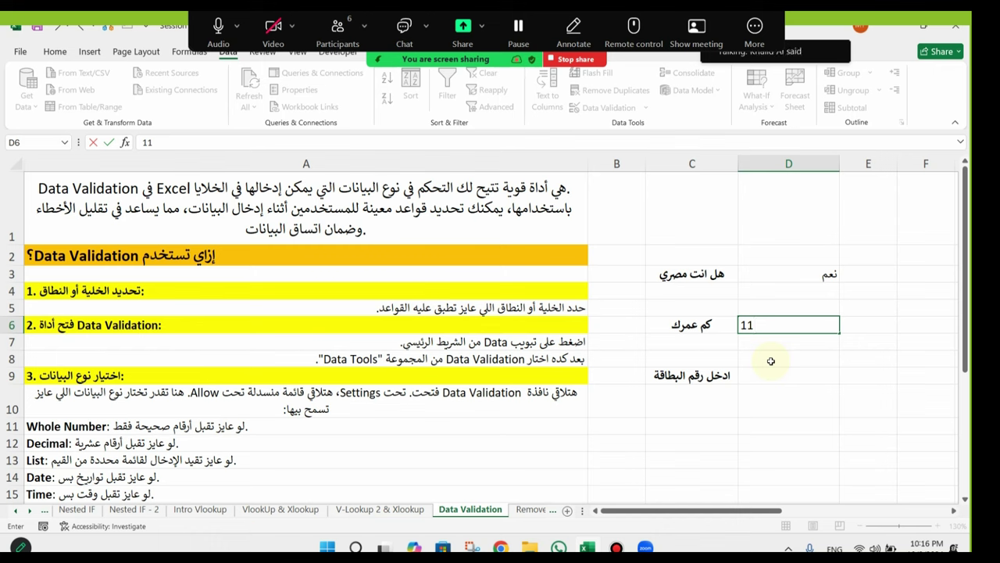
key("Return")
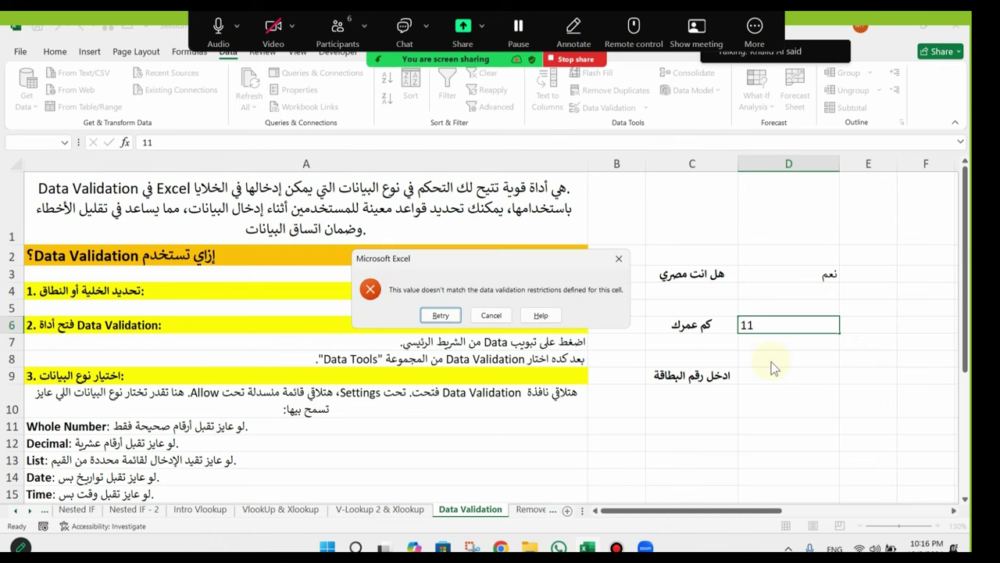
key("Escape")
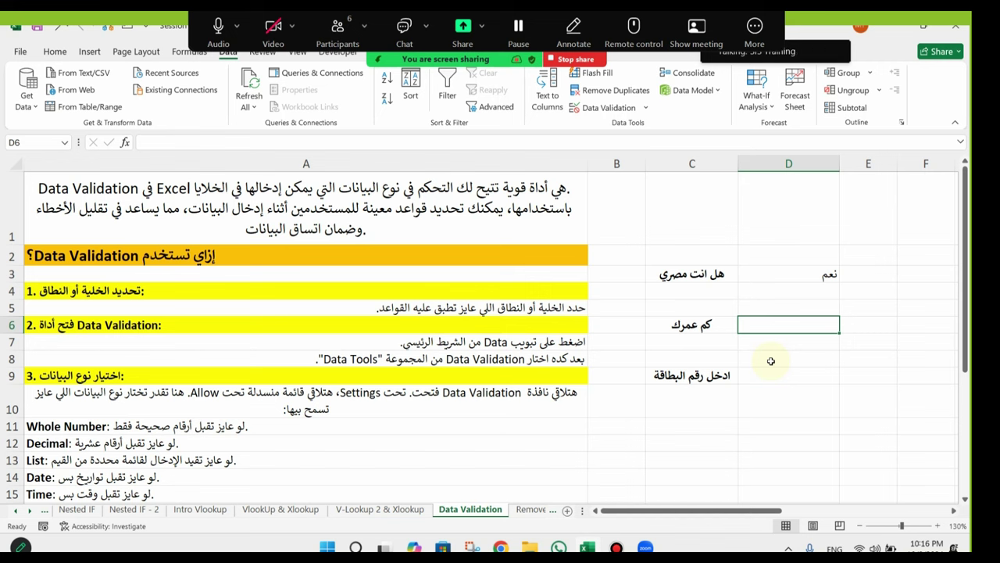
type("4")
key("BackSpace")
type("43")
key("Return")
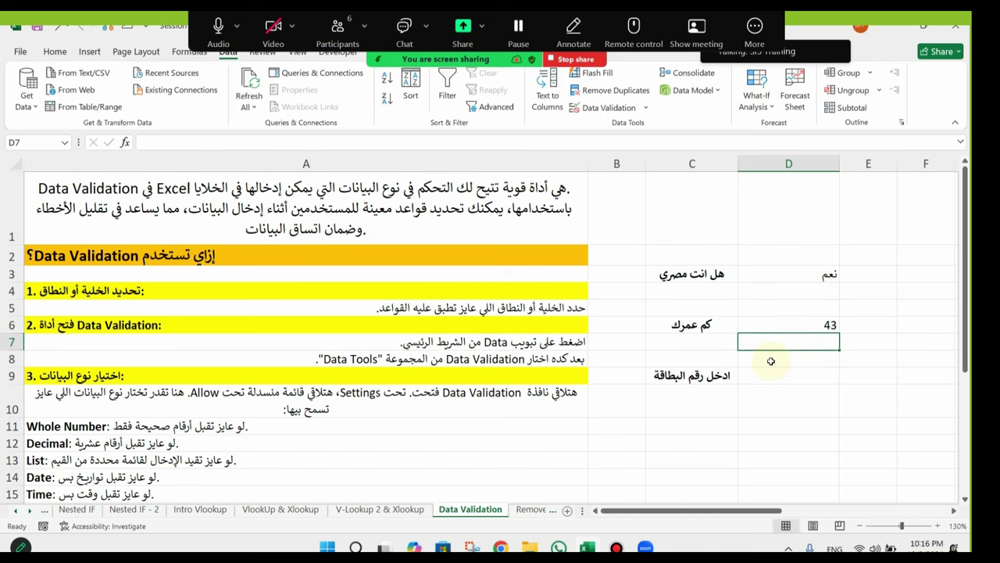
key("Up")
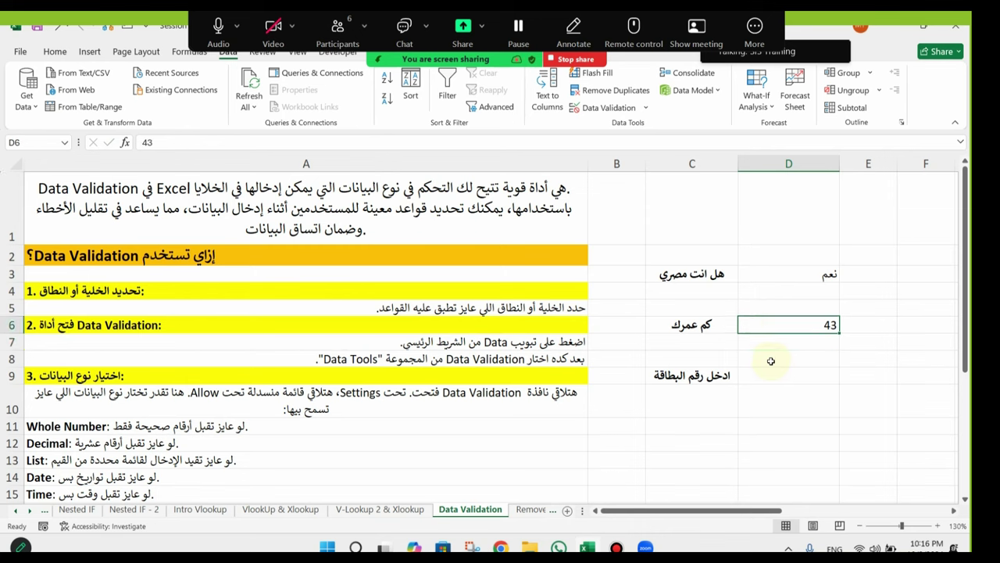
type("60")
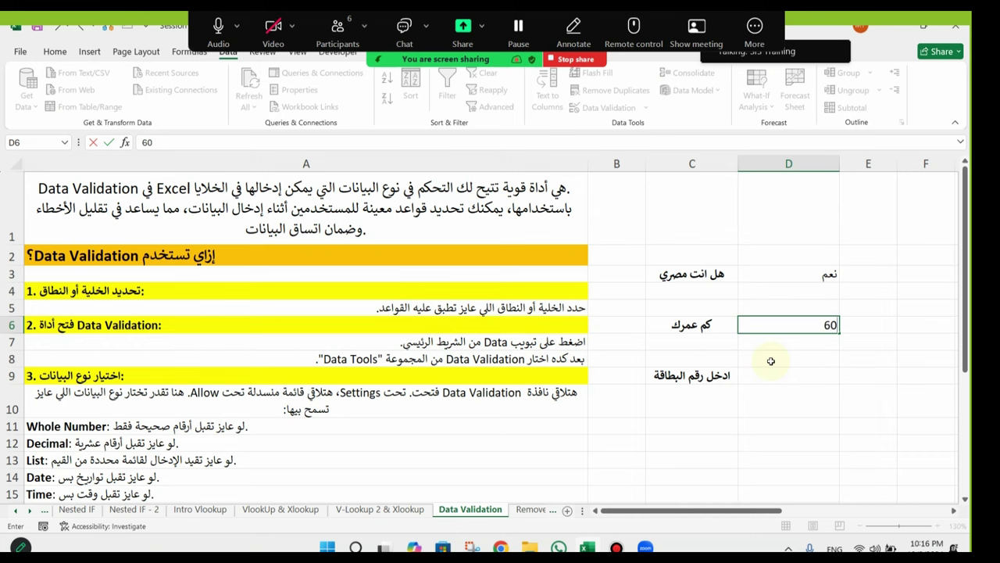
key("Return")
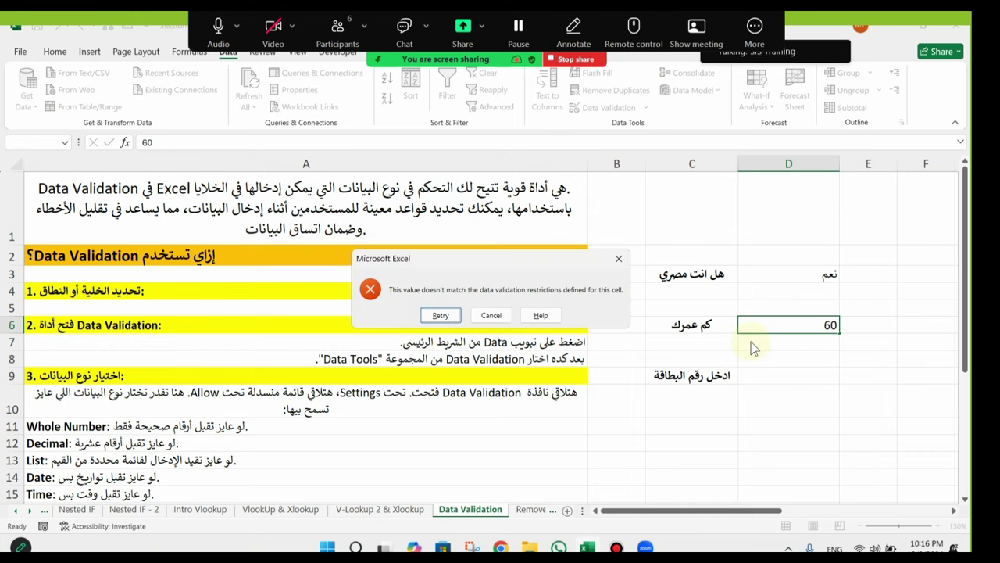
left_click(494, 315)
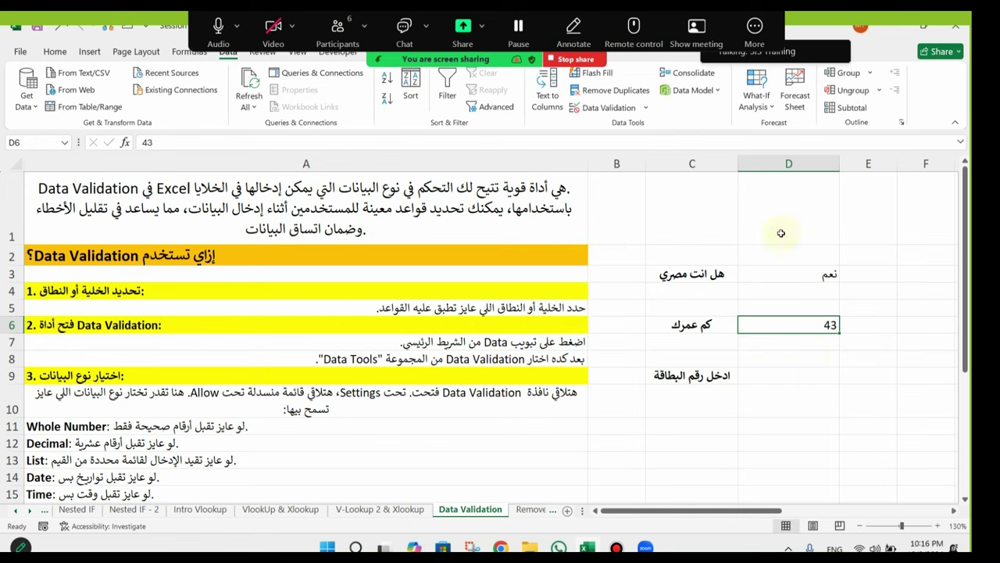
Step: Centre-align column D's values, then select the card-number cell D9
left_click(788, 162)
left_click(55, 52)
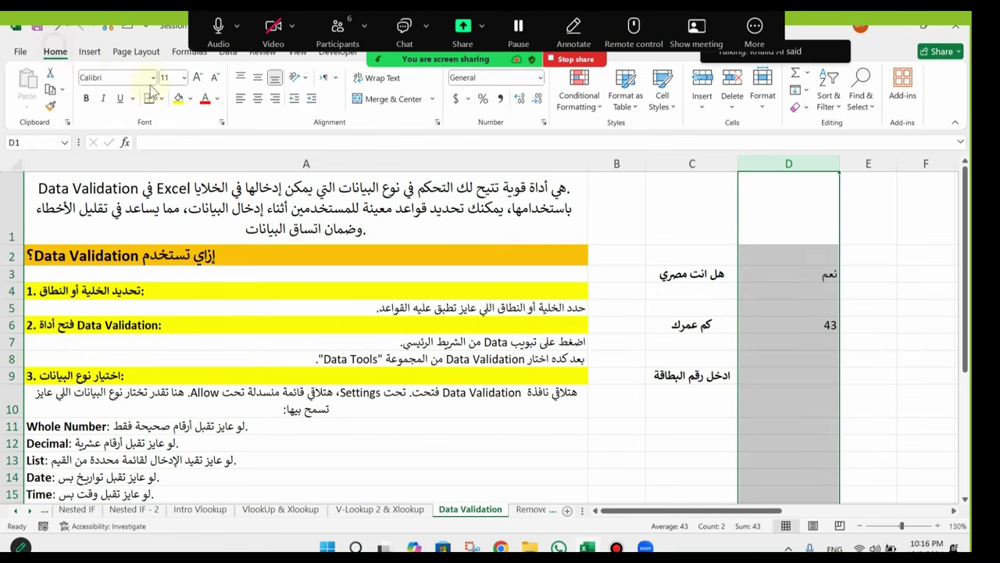
left_click(259, 99)
left_click(783, 376)
left_click(819, 326)
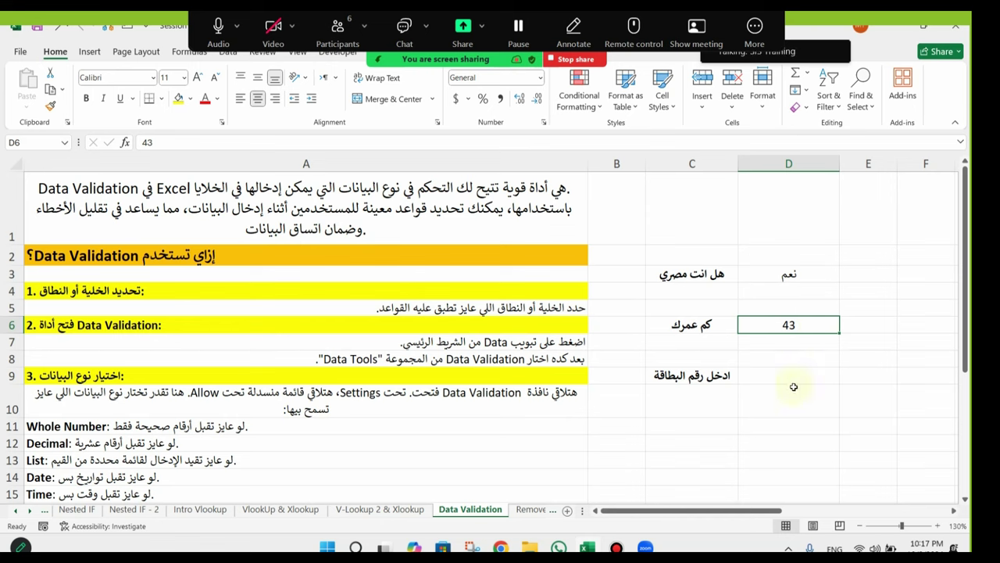
left_click(783, 360)
left_click(793, 374)
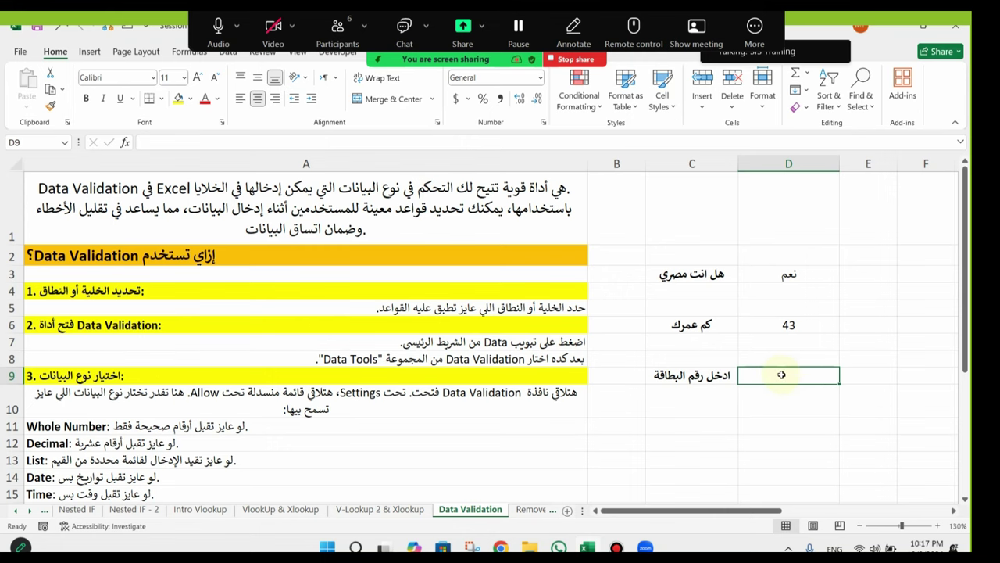
Step: Set D9's validation to Text length, equal to, with length 14
left_click(755, 28)
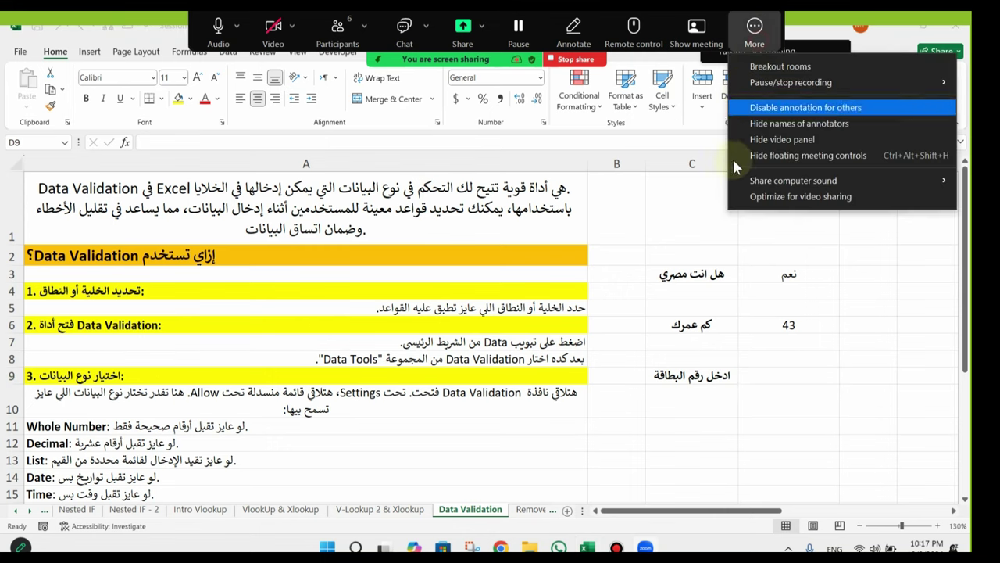
left_click(794, 156)
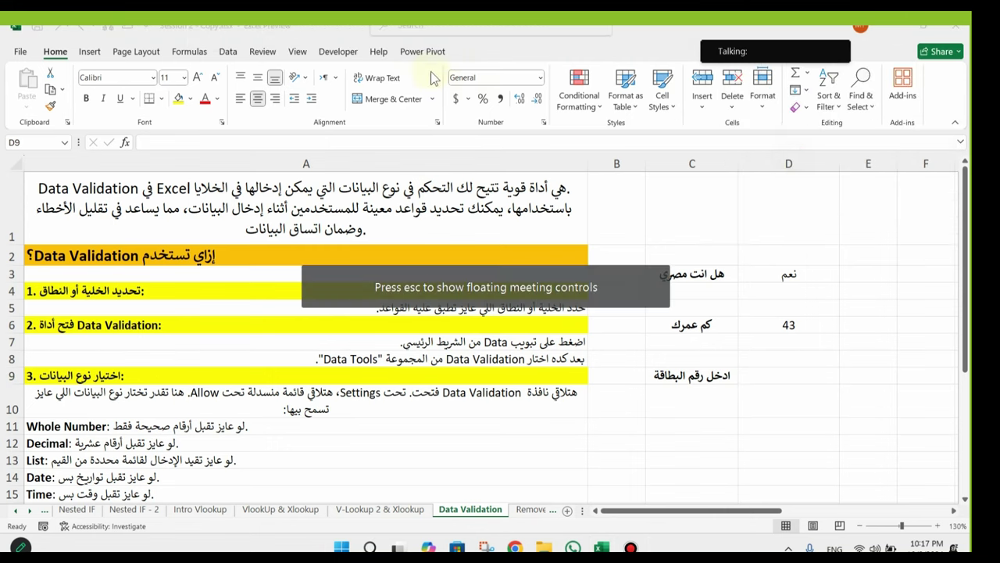
left_click(228, 53)
left_click(611, 109)
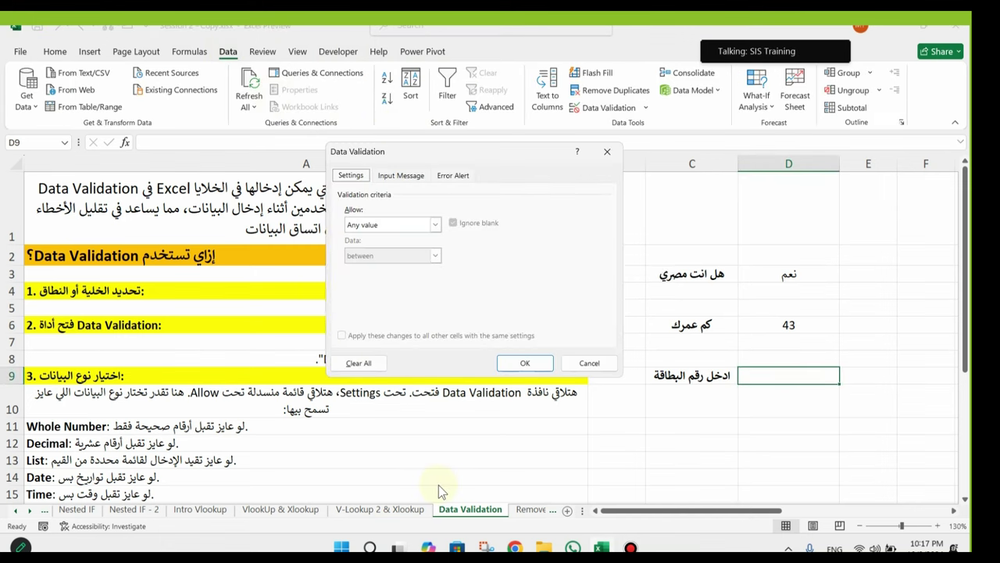
left_click(435, 224)
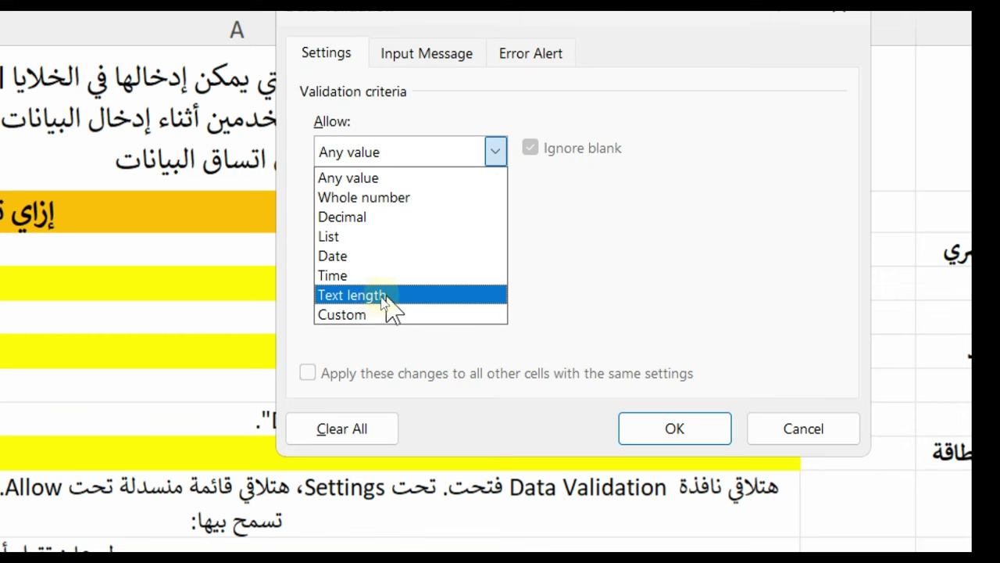
left_click(395, 297)
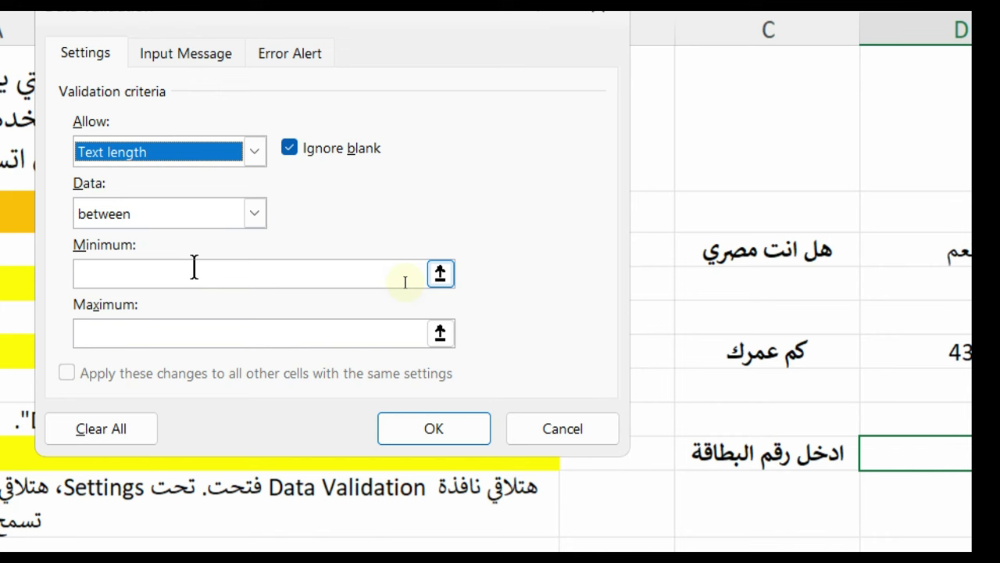
left_click(256, 214)
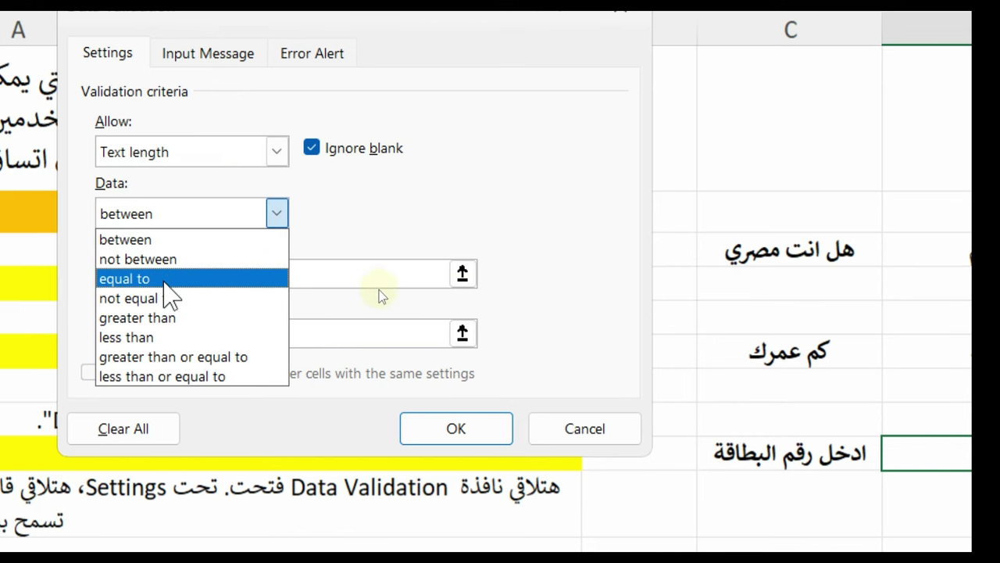
left_click(164, 280)
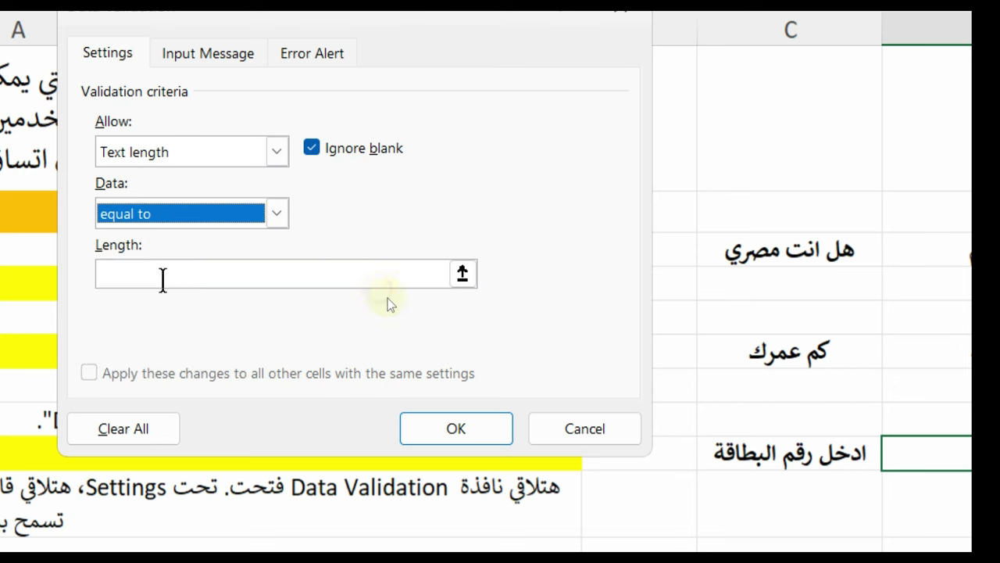
left_click(159, 277)
type("14")
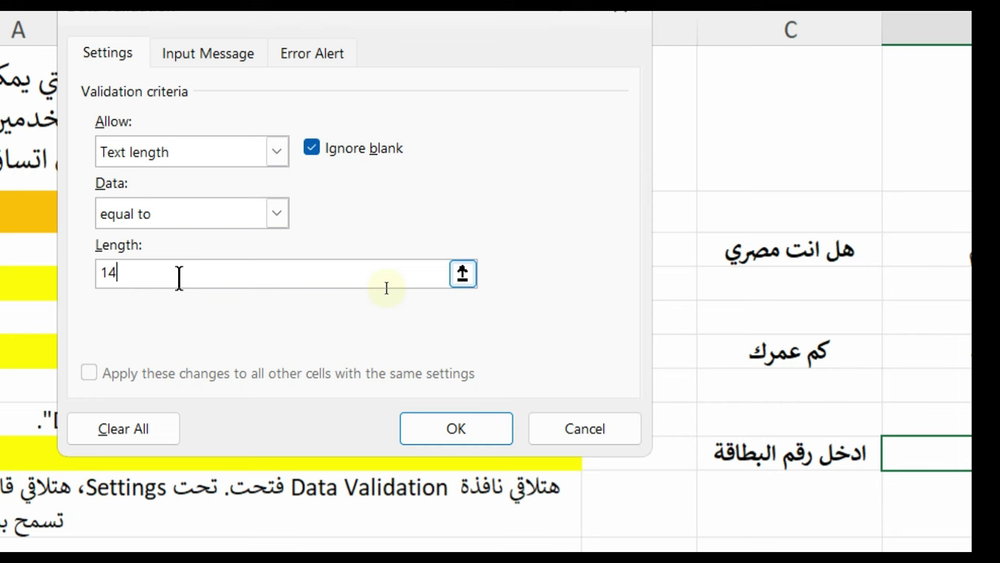
left_click(467, 435)
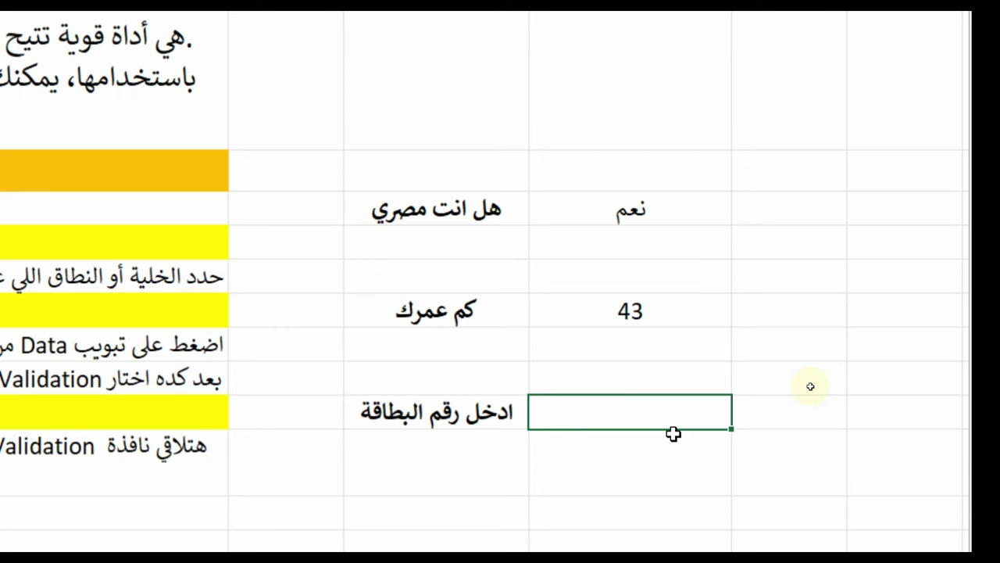
Step: Test D9 with 55555, 88888 and 1111111, cancelling each rejection
type("55555")
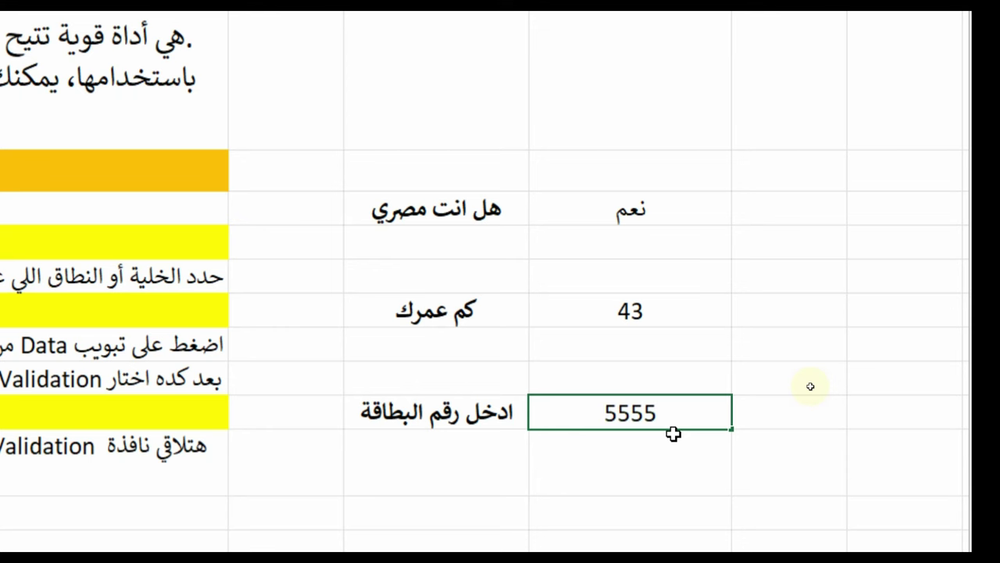
key("Return")
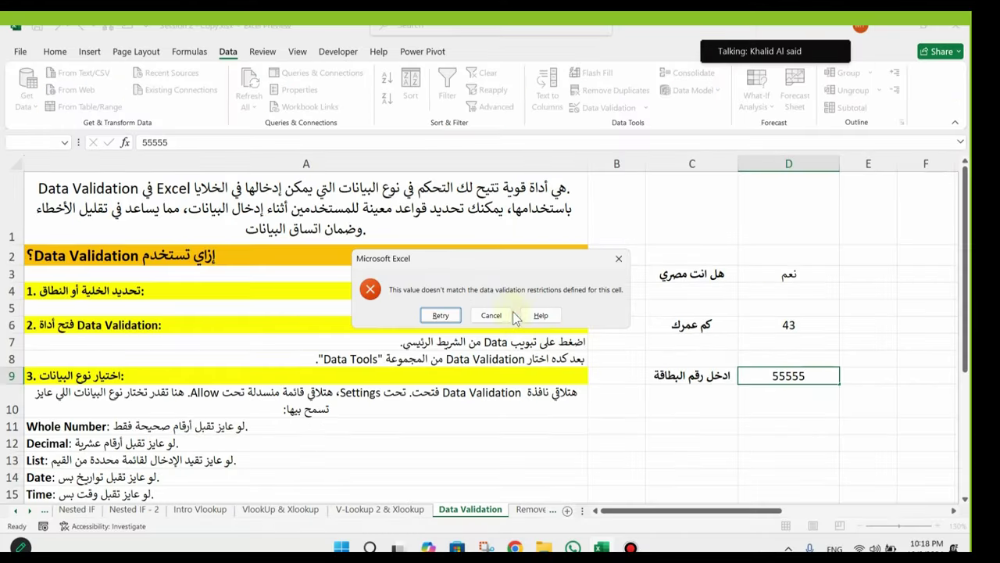
left_click(574, 332)
type("88888")
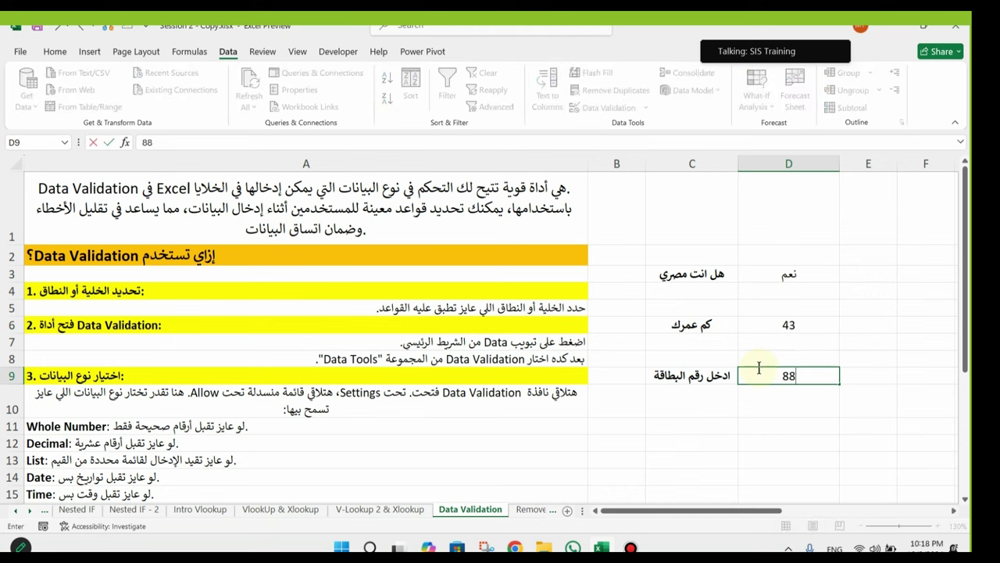
key("Return")
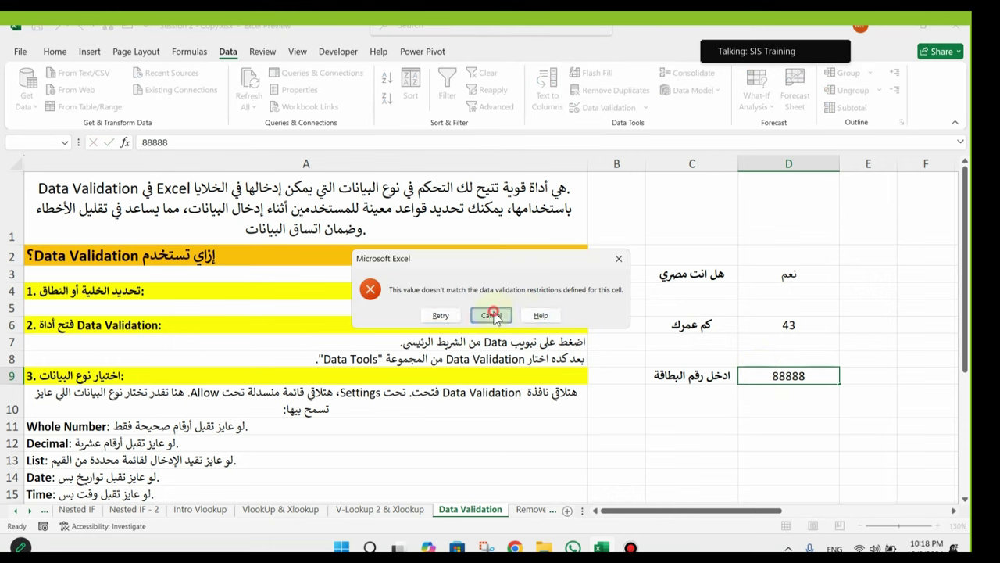
left_click(491, 315)
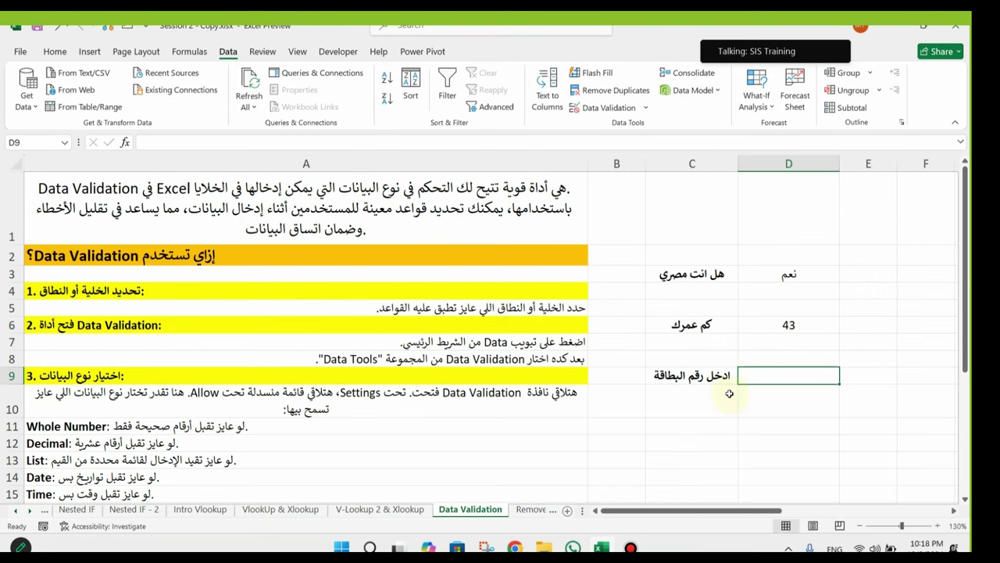
type("1111111")
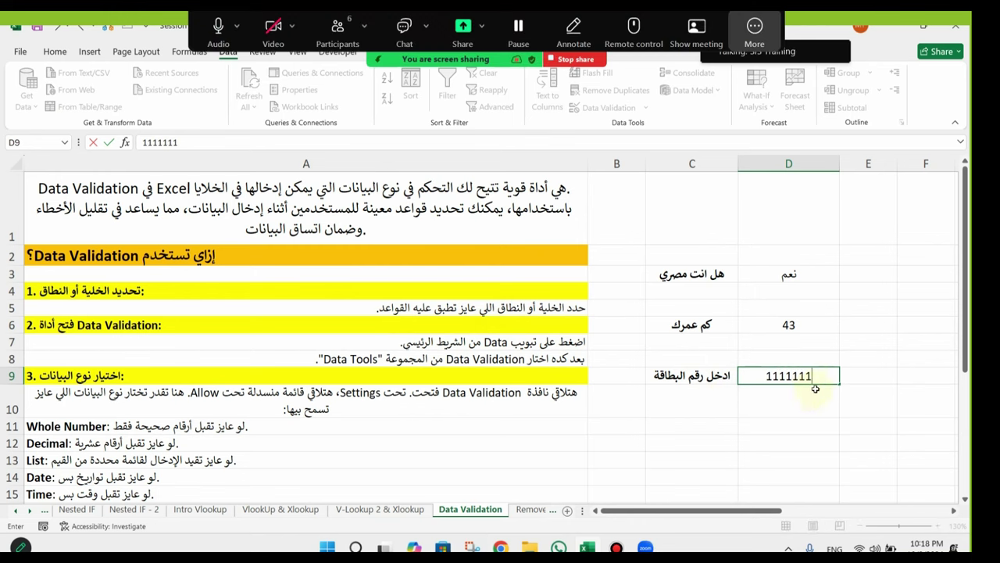
key("Return")
left_click(500, 315)
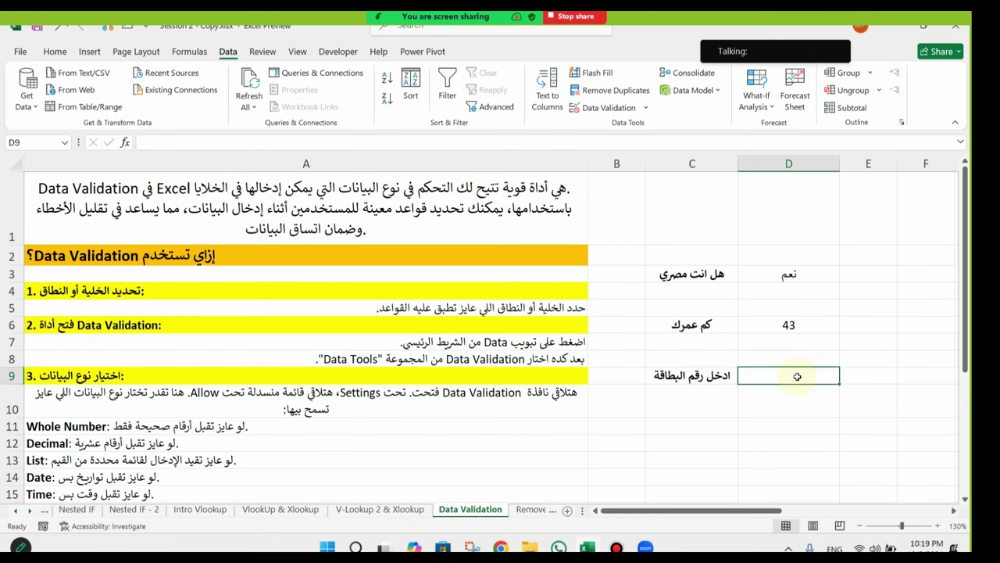
Step: Enter a 14-digit card number in D9, inspect it with F2, then clear the cell
type("1")
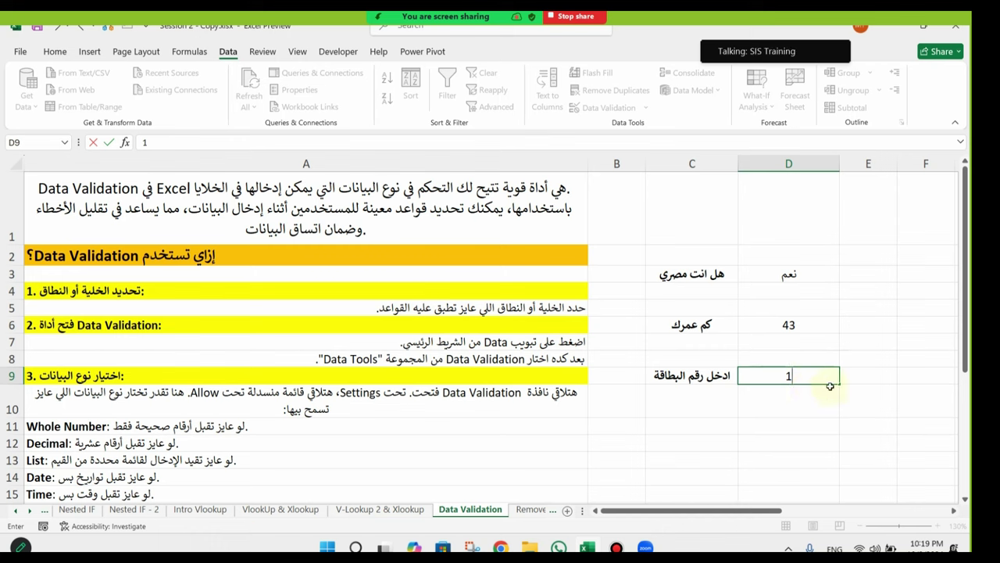
key("BackSpace")
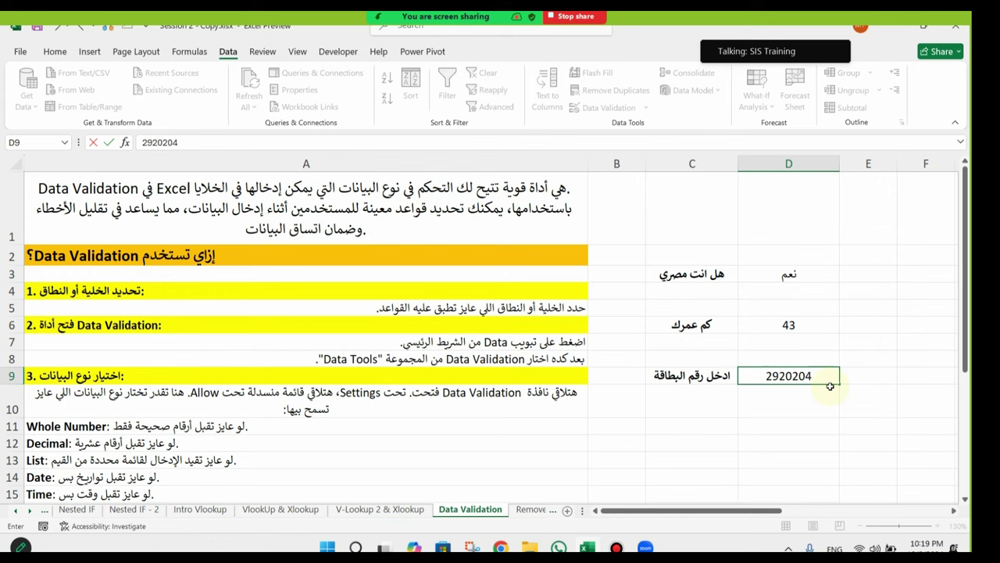
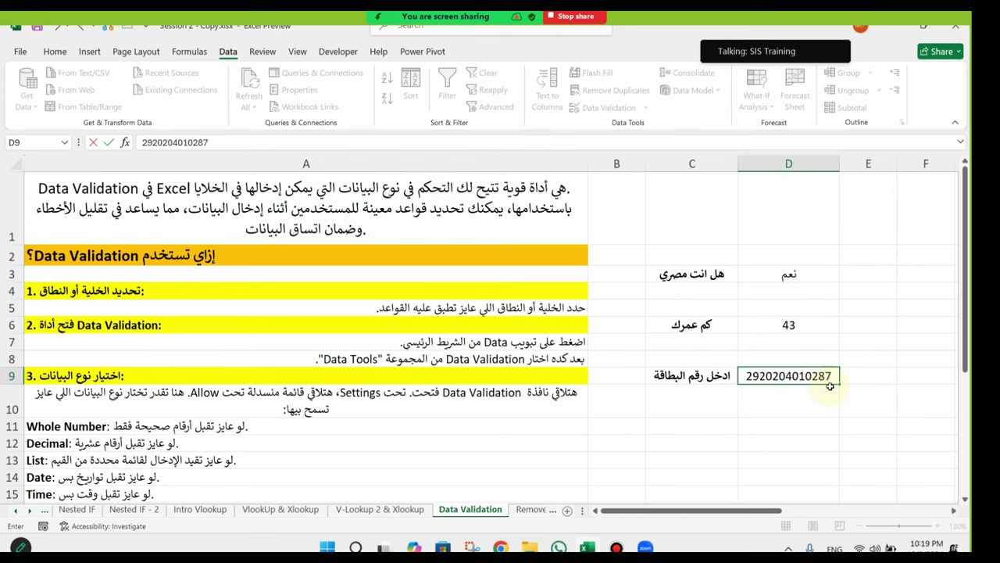
key("Return")
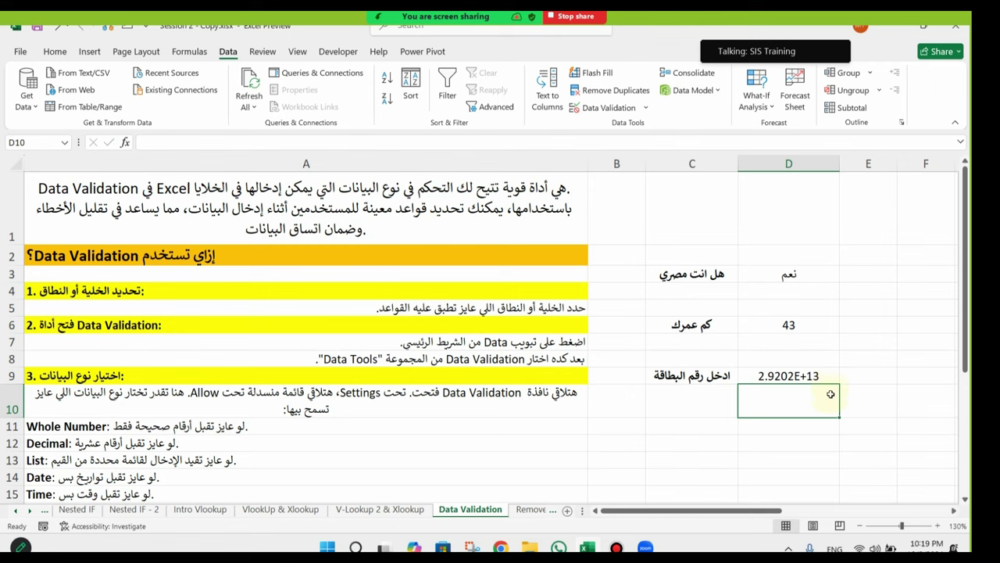
left_click(815, 377)
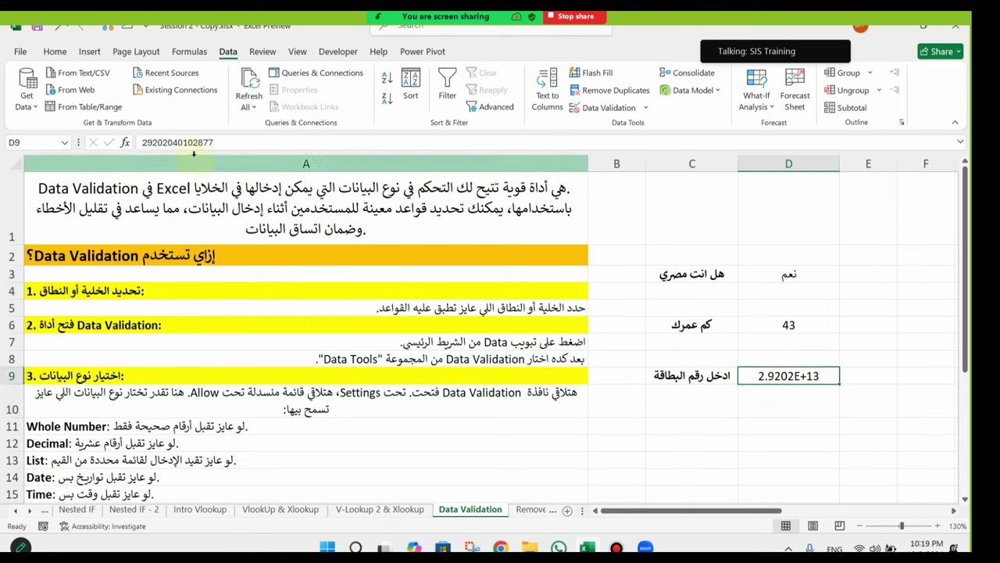
key("F2")
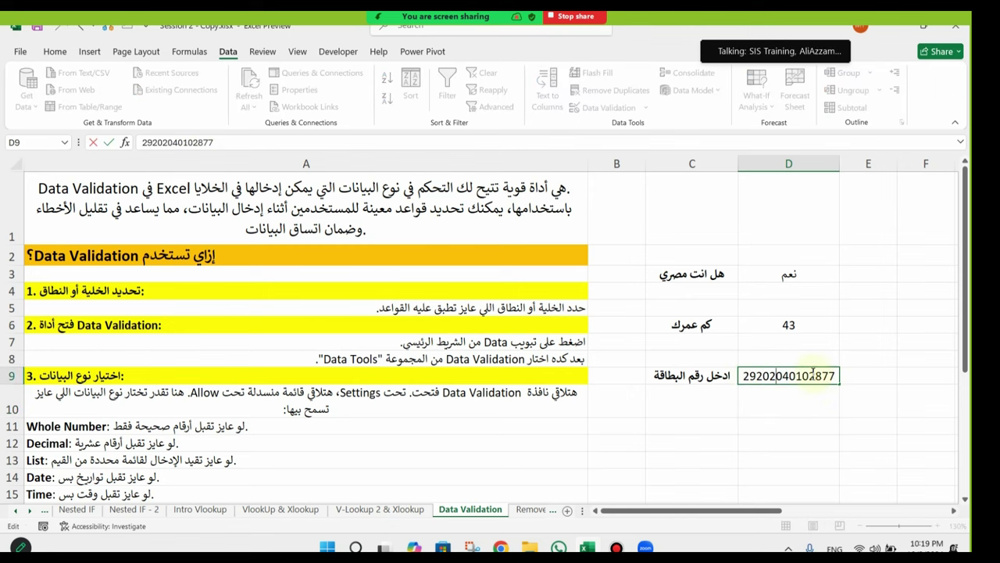
key("Escape")
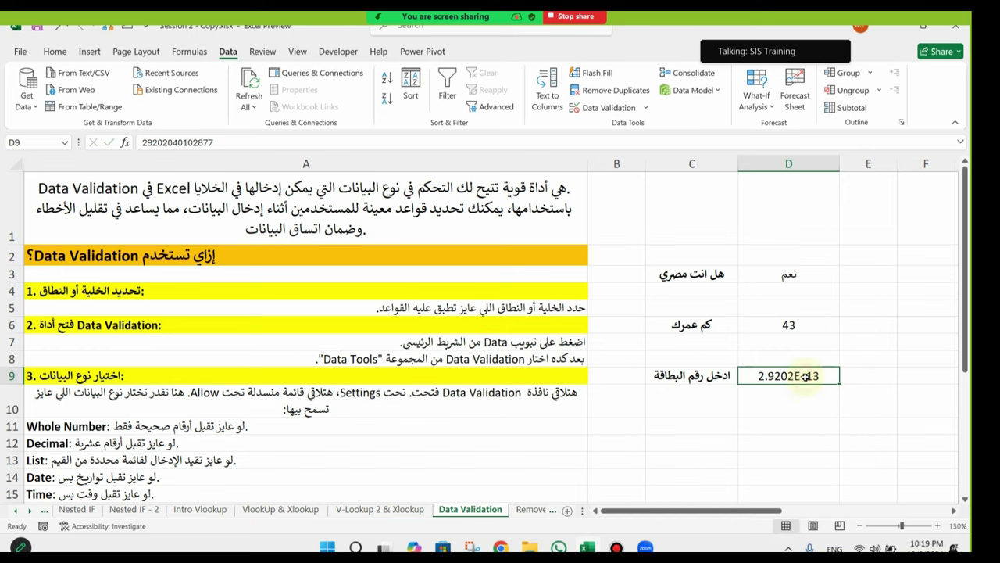
type("2920")
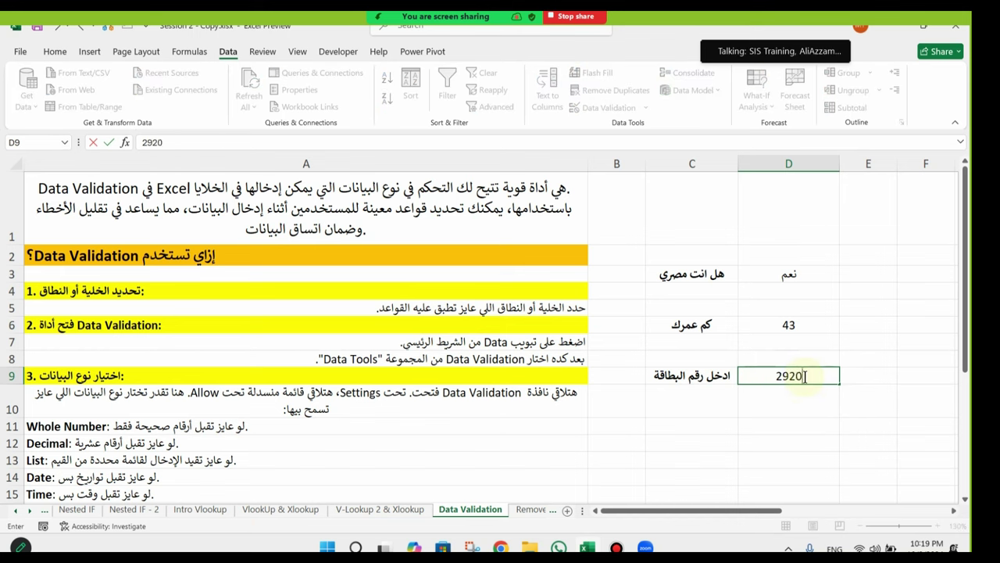
key("Escape")
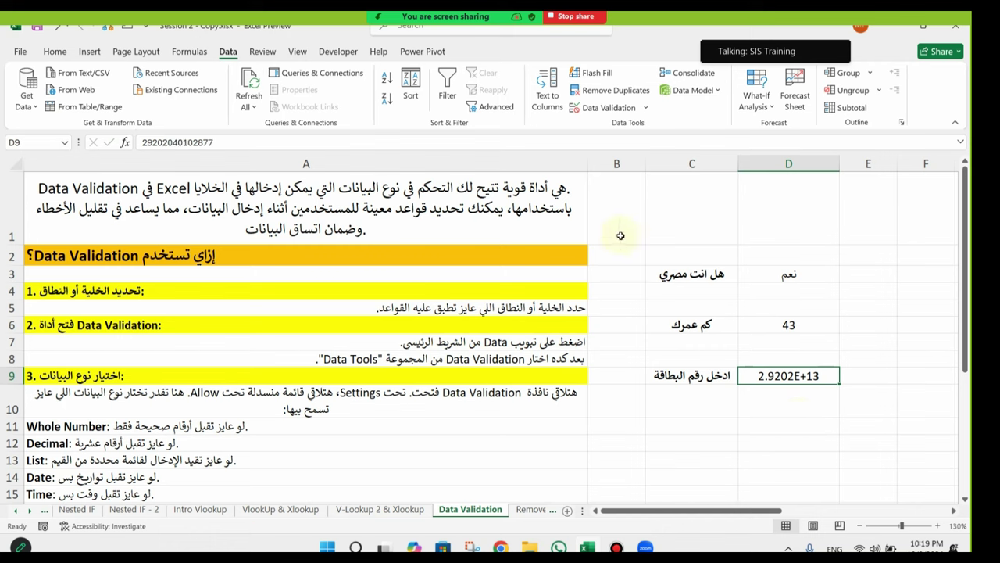
key("Delete")
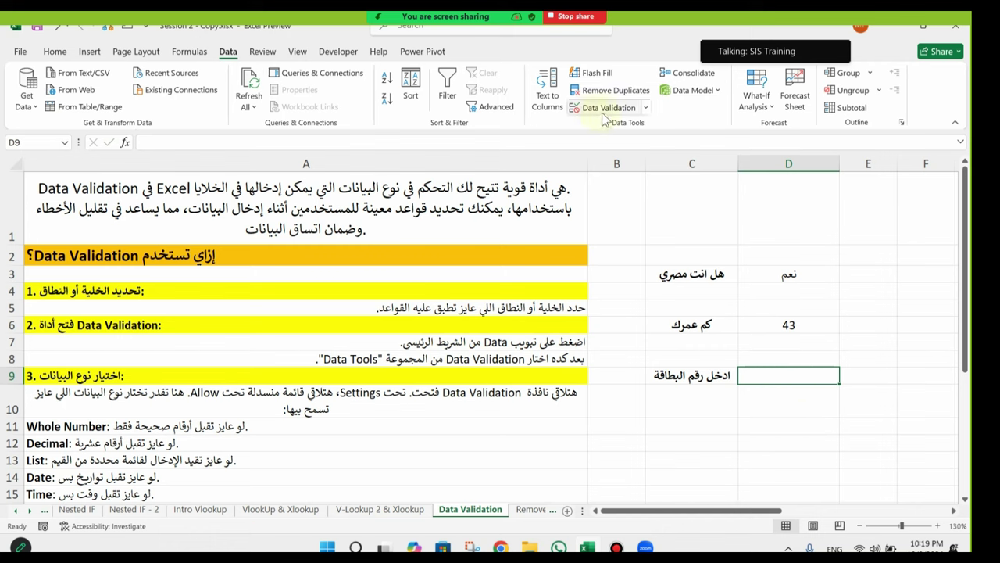
Step: Remove D9's validation rule with Clear All
left_click(606, 108)
left_click(359, 363)
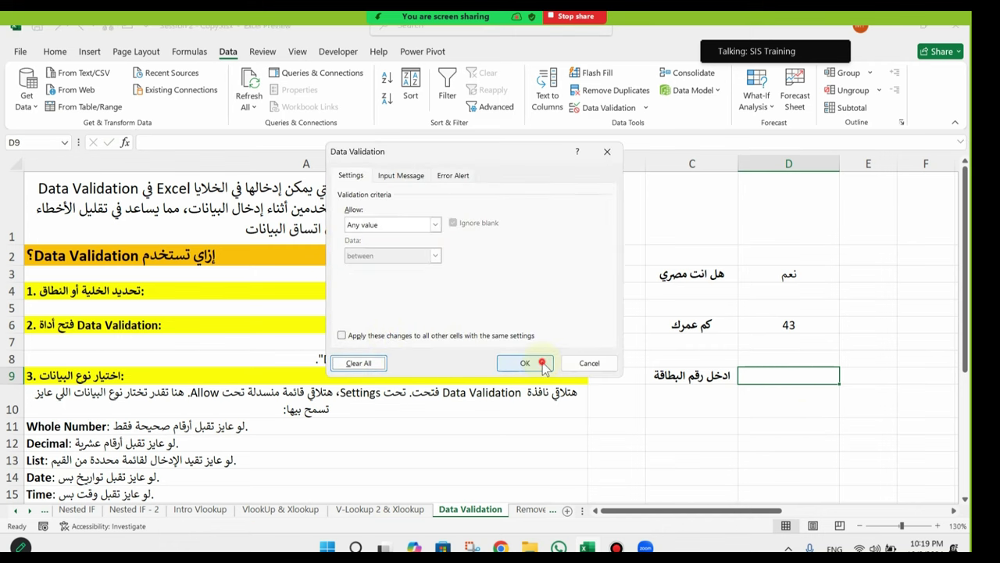
left_click(530, 363)
left_click(784, 420)
left_click(810, 375)
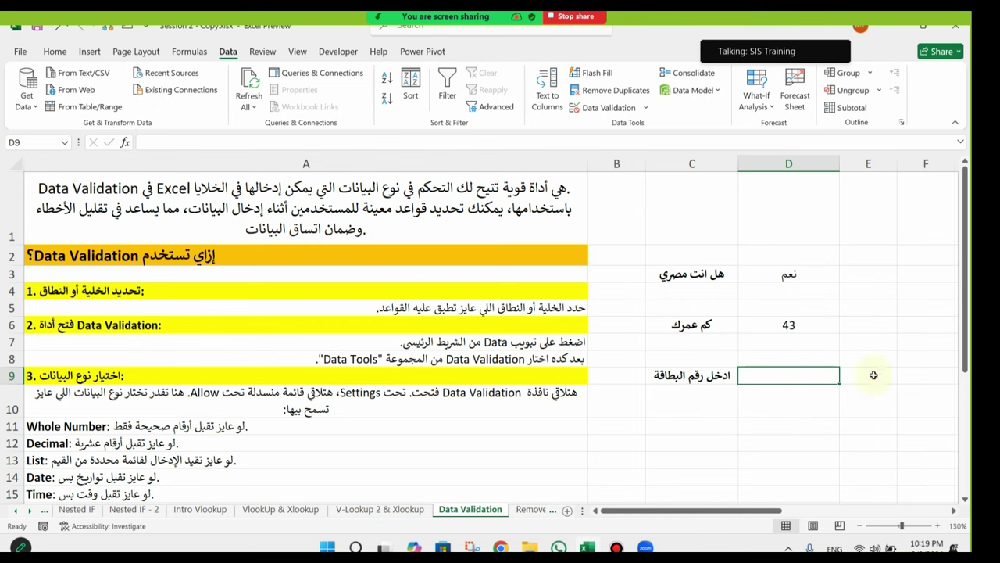
Step: Zoom to 160%, narrow column A so column D shows, and move the picture right
left_click(939, 526)
left_click(939, 526)
left_click(939, 526)
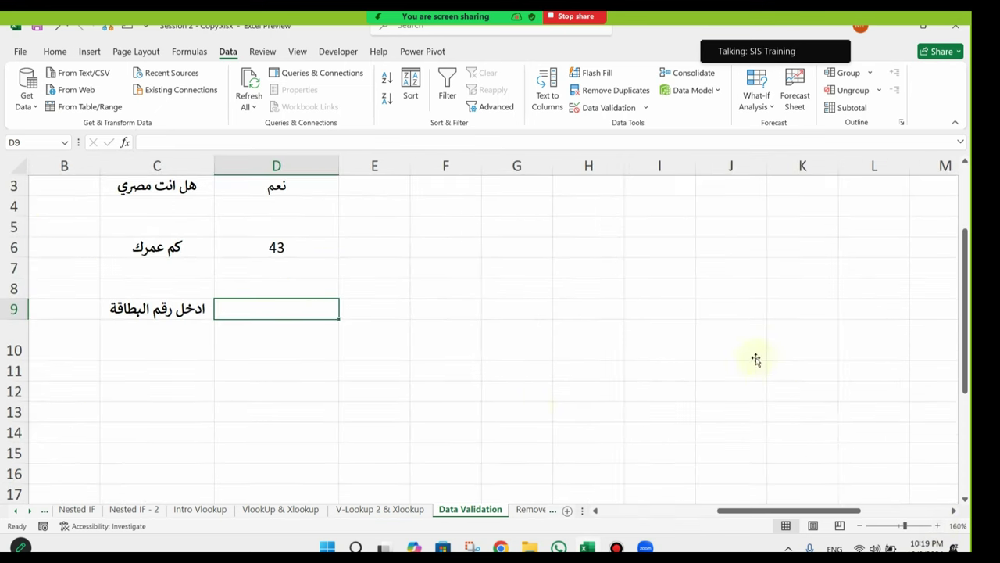
scroll(242, 362, "up", 1)
left_click(513, 382)
scroll(346, 406, "left", 3)
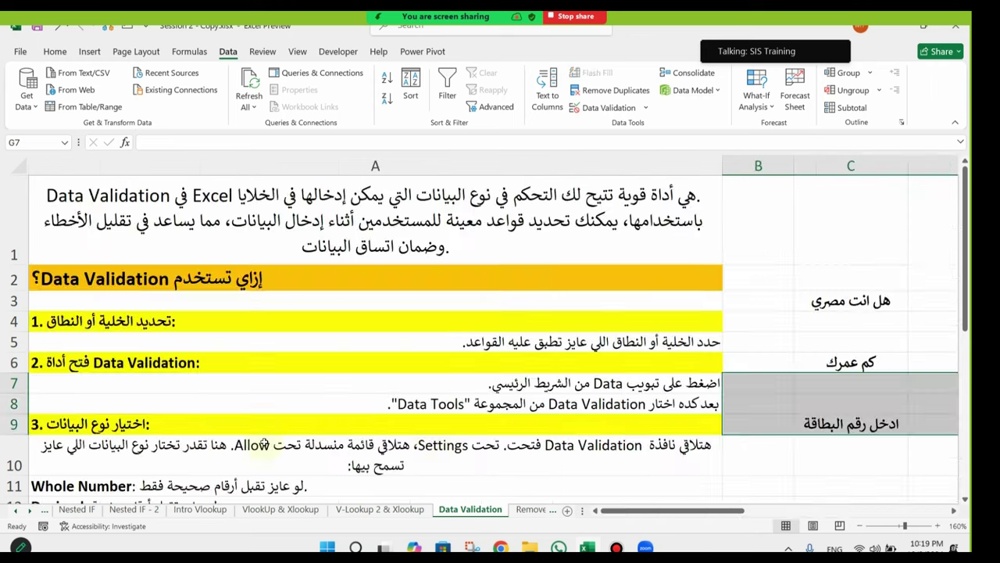
left_click_drag(722, 168, 689, 167)
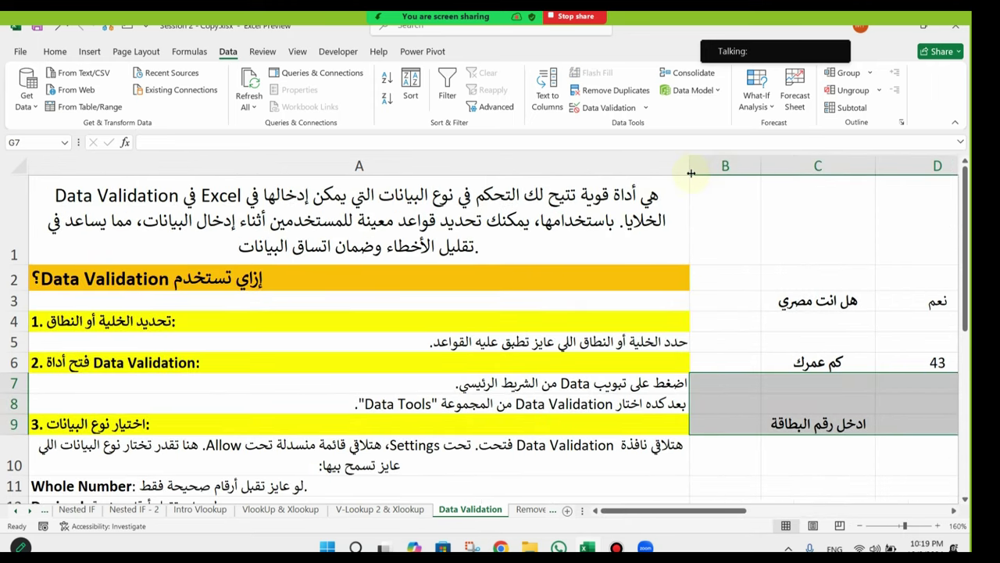
left_click(757, 309)
scroll(818, 373, "right", 3)
left_click(662, 234)
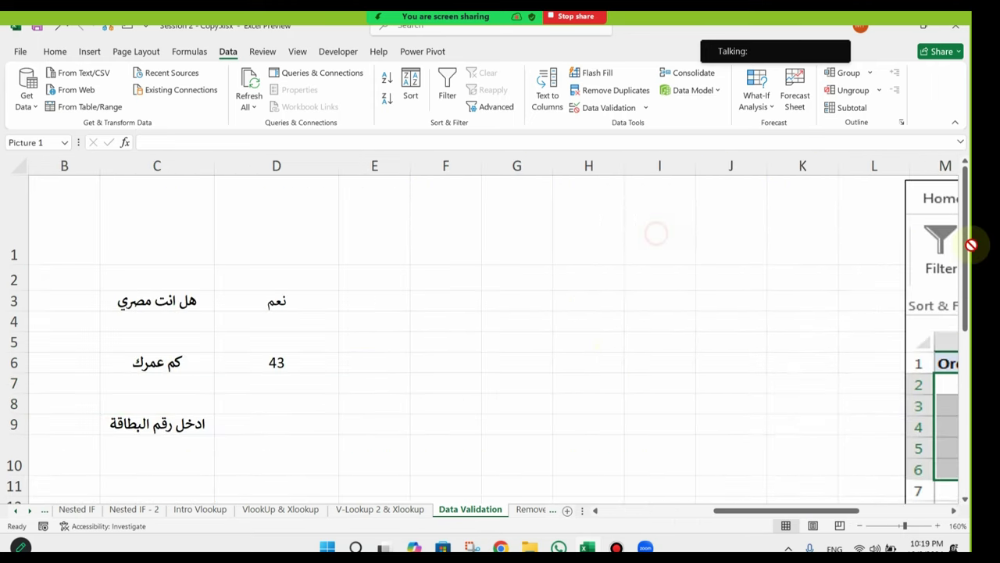
left_click_drag(637, 367, 902, 372)
left_click_drag(814, 511, 762, 518)
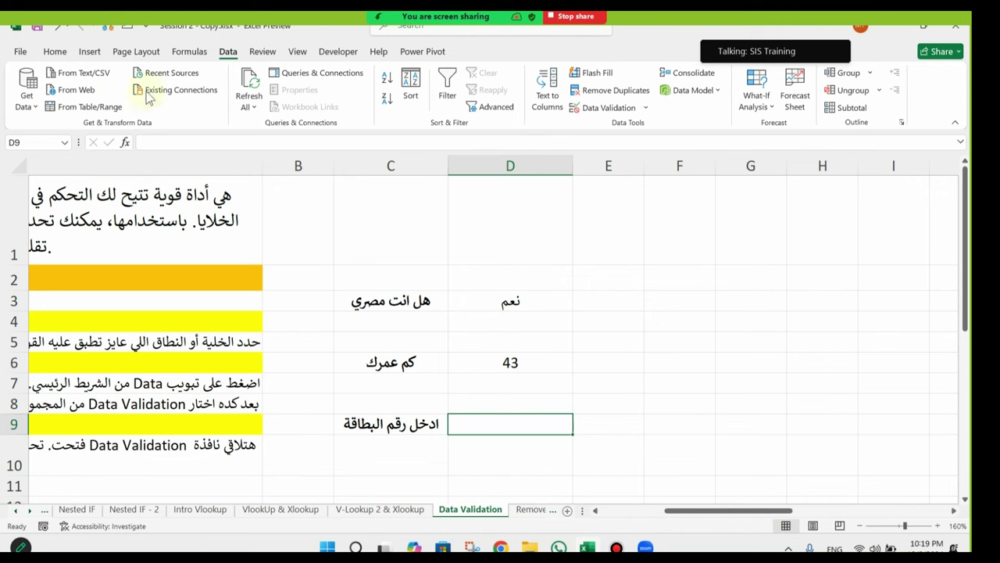
Step: Fill cell D9 with a light grey colour
left_click(55, 51)
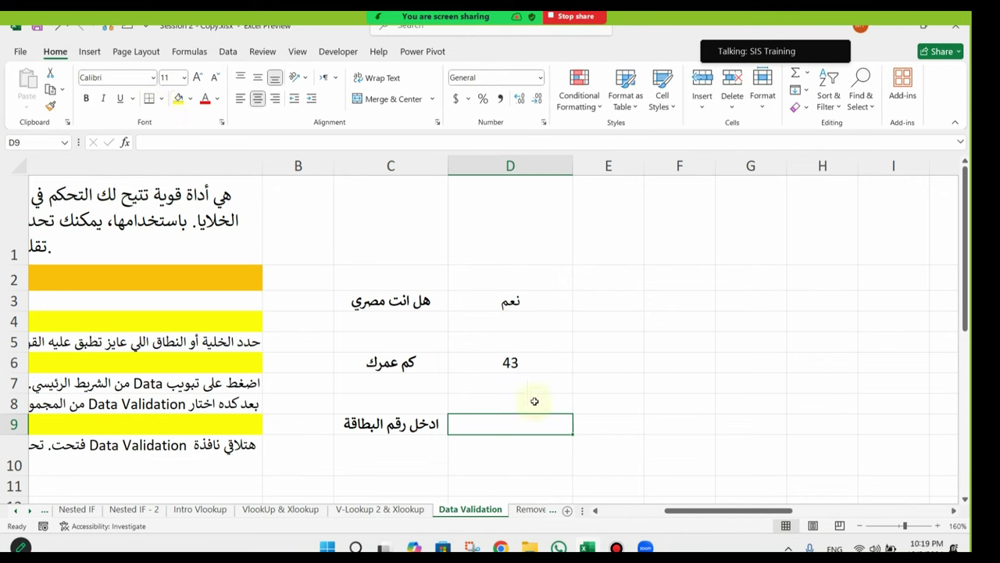
left_click(185, 100)
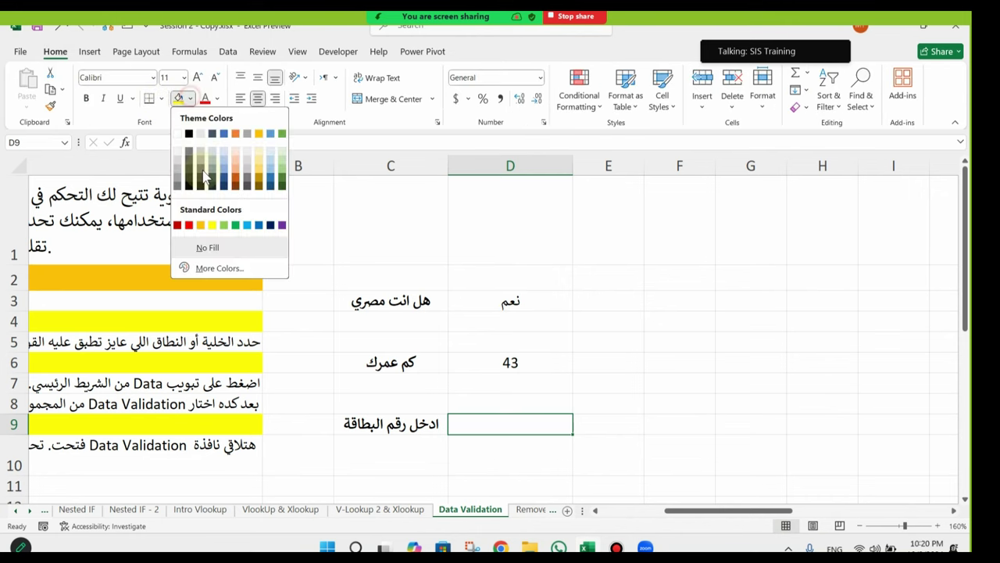
left_click(176, 152)
left_click(513, 458)
left_click(518, 418)
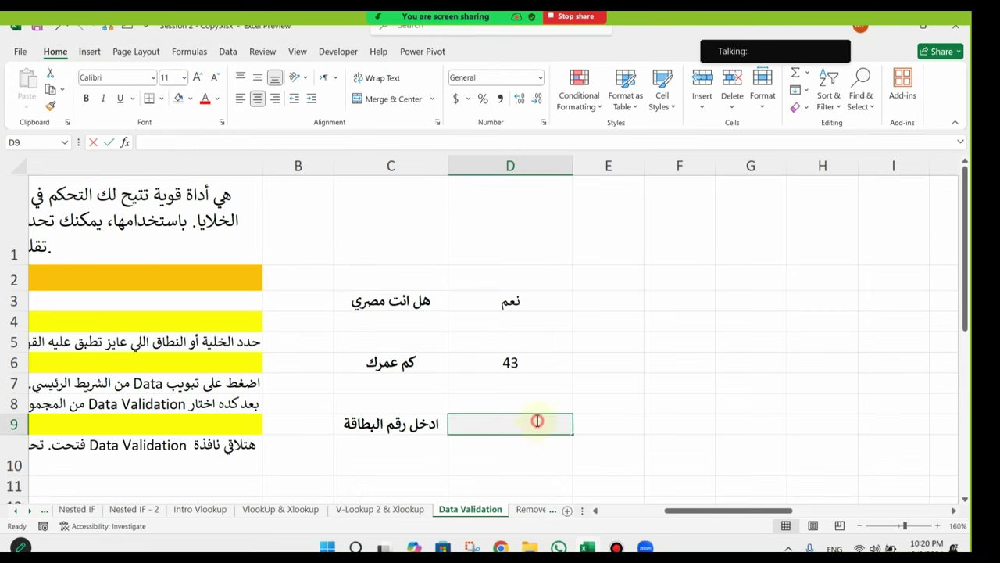
left_click(513, 458)
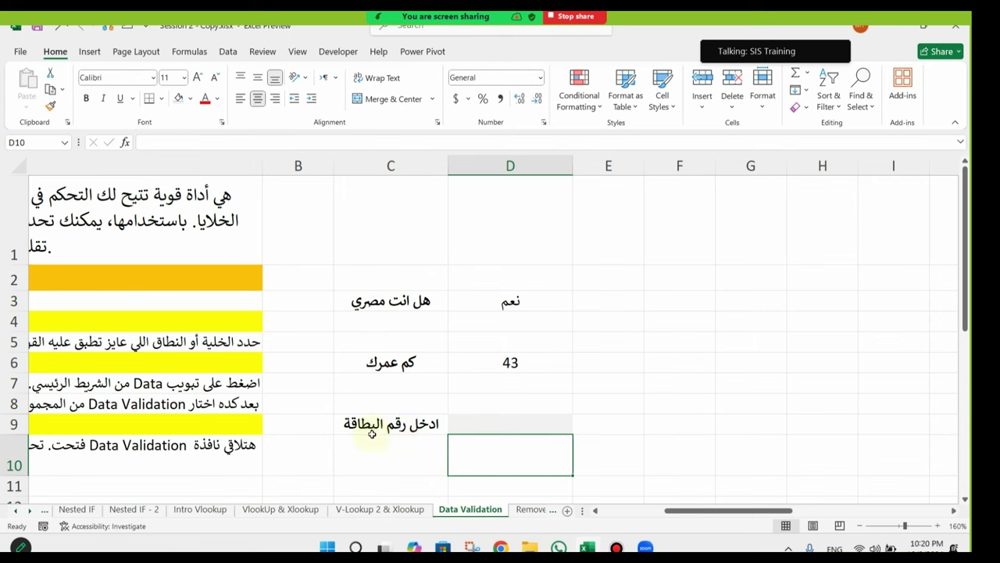
left_click(476, 429)
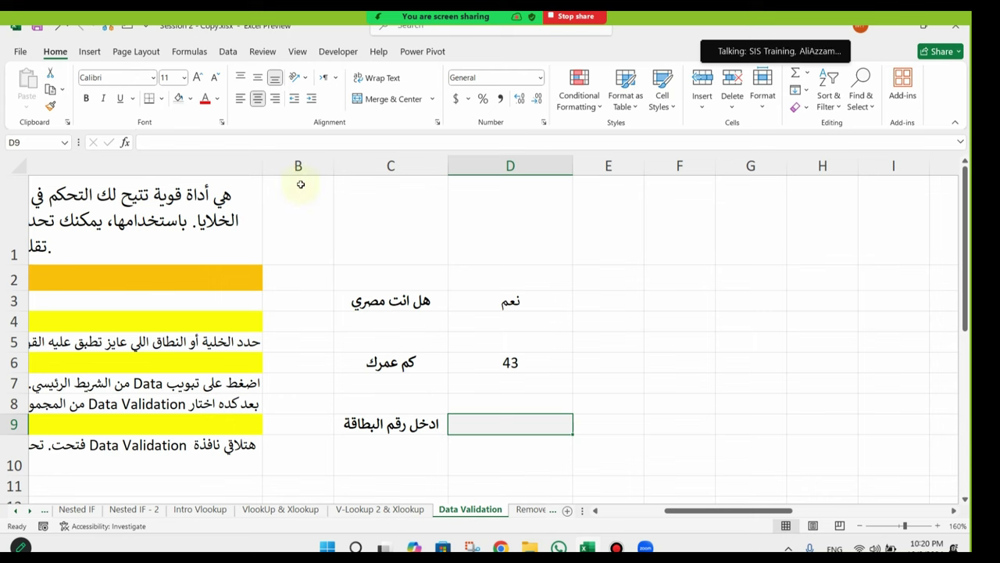
Step: Reapply a Text length validation to D9: equal to, length 14
left_click(228, 51)
left_click(596, 109)
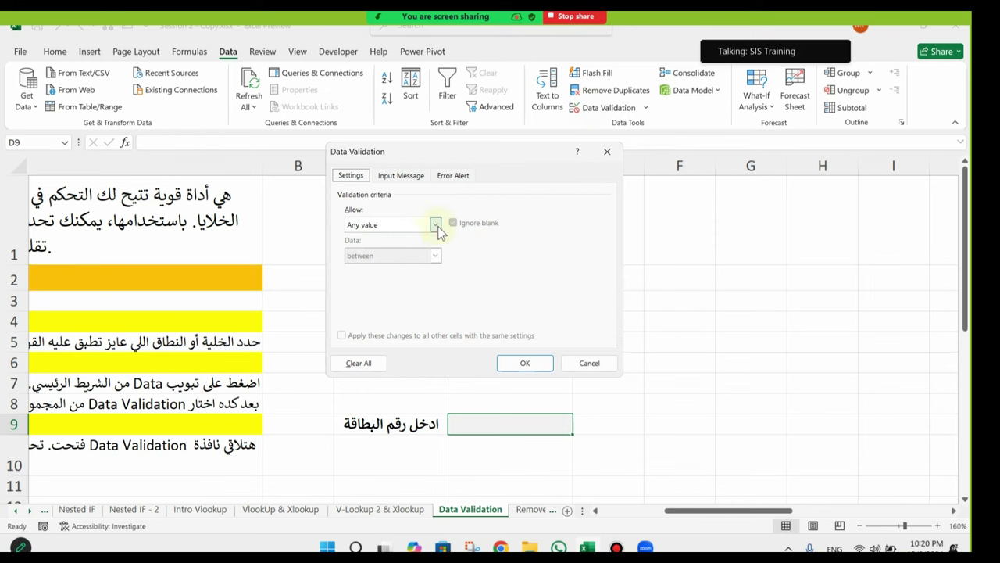
left_click(436, 225)
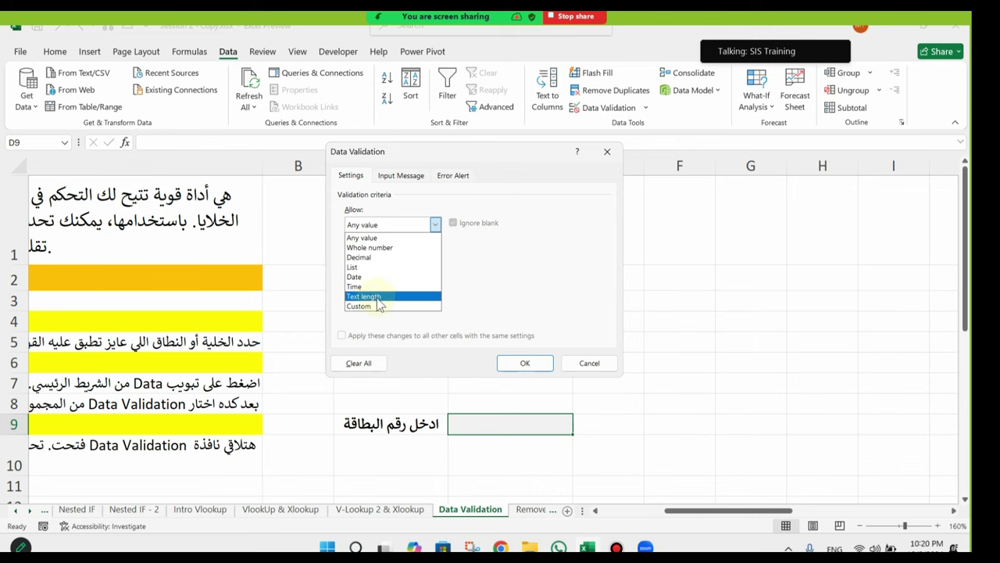
left_click(377, 298)
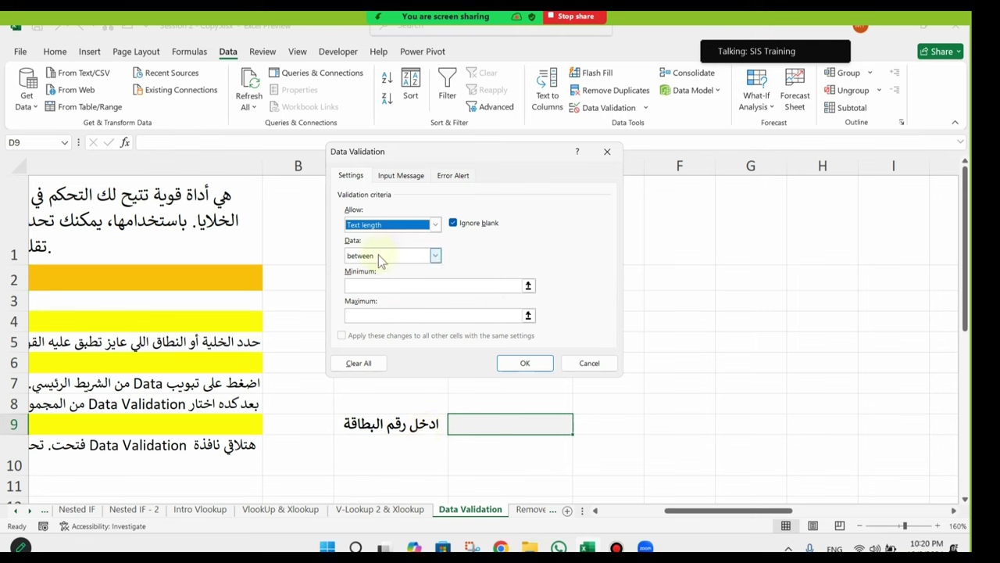
left_click(433, 261)
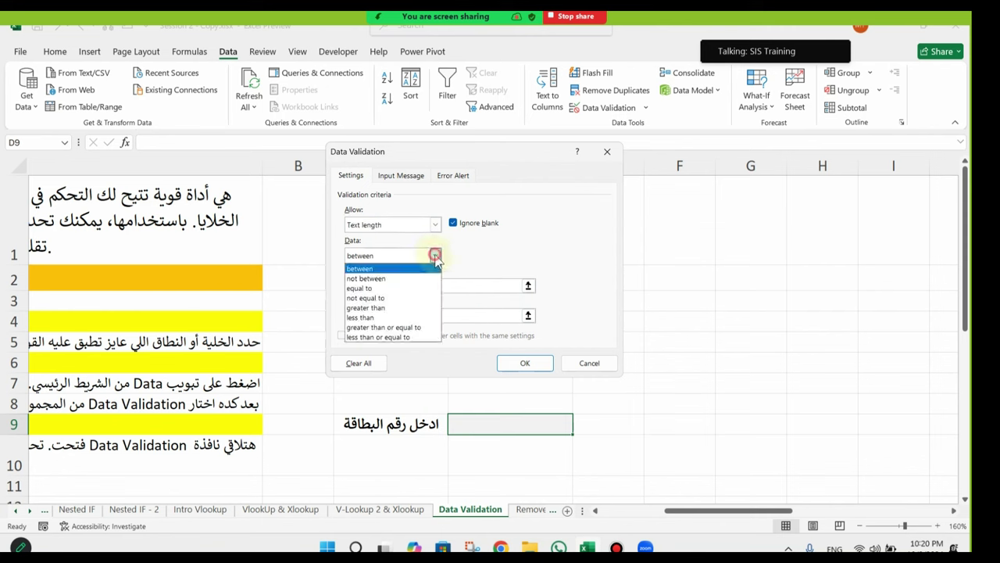
left_click(388, 288)
left_click(384, 286)
type("14")
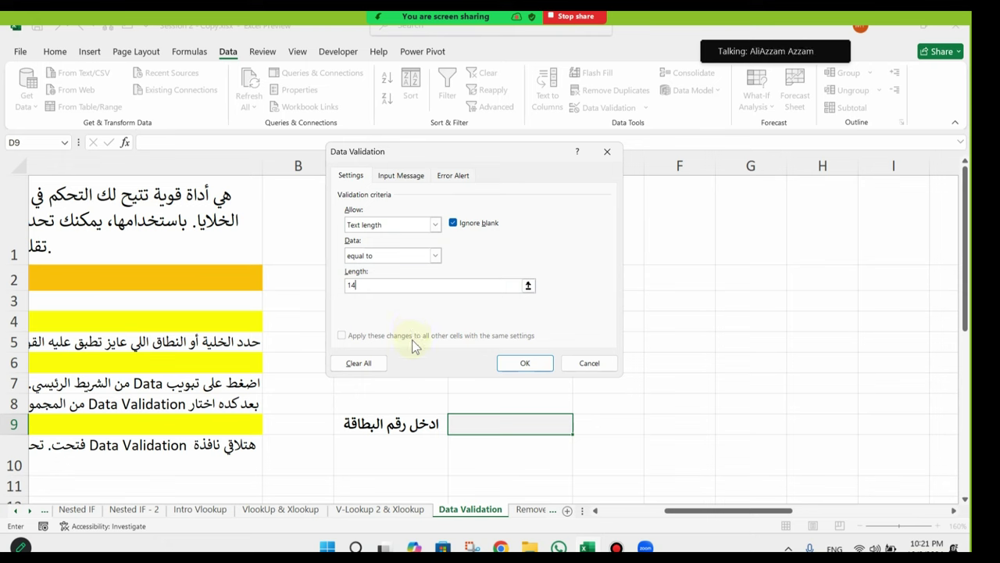
left_click(519, 360)
left_click(529, 420)
left_click(540, 456)
left_click(539, 423)
type("5")
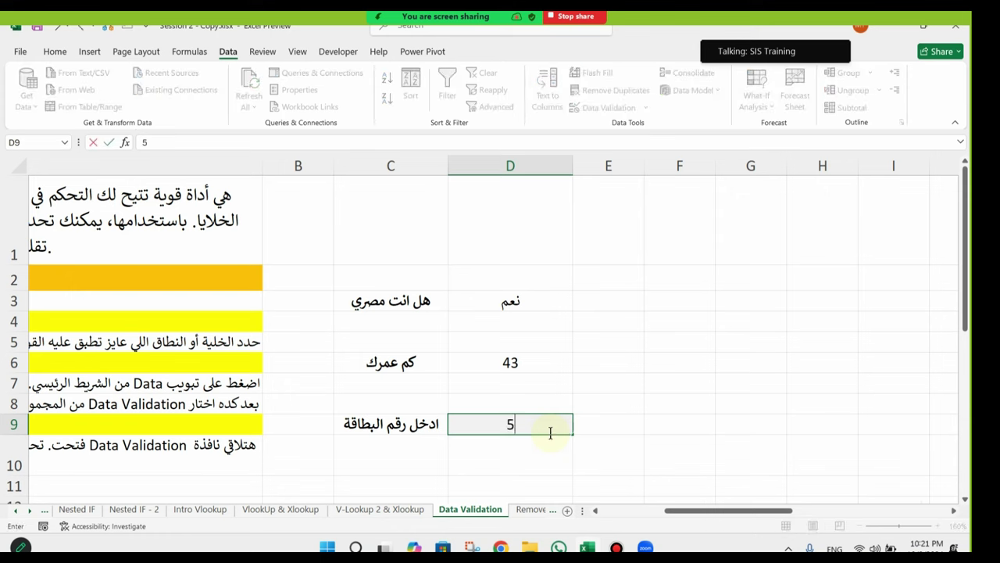
type("5555")
key("Return")
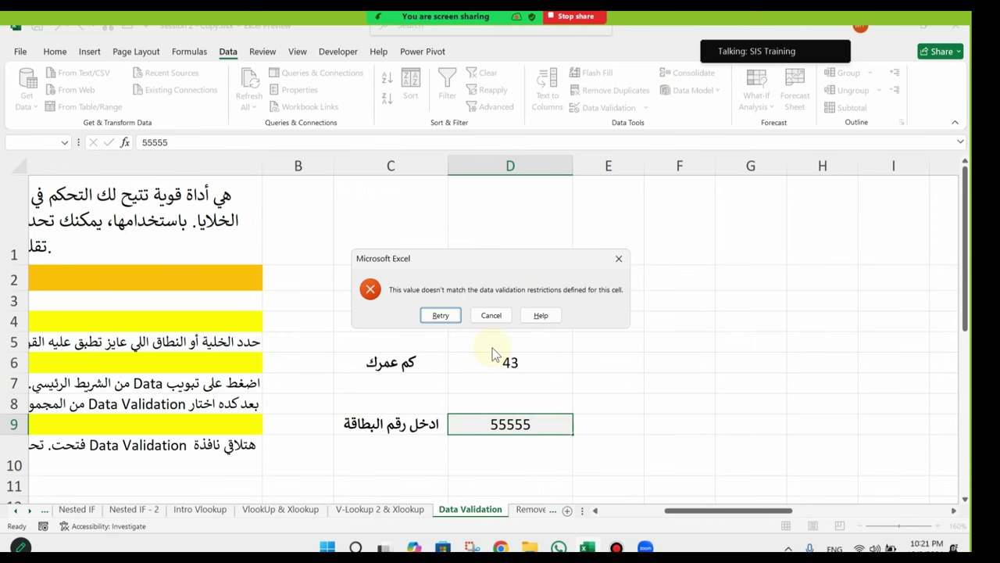
left_click(491, 315)
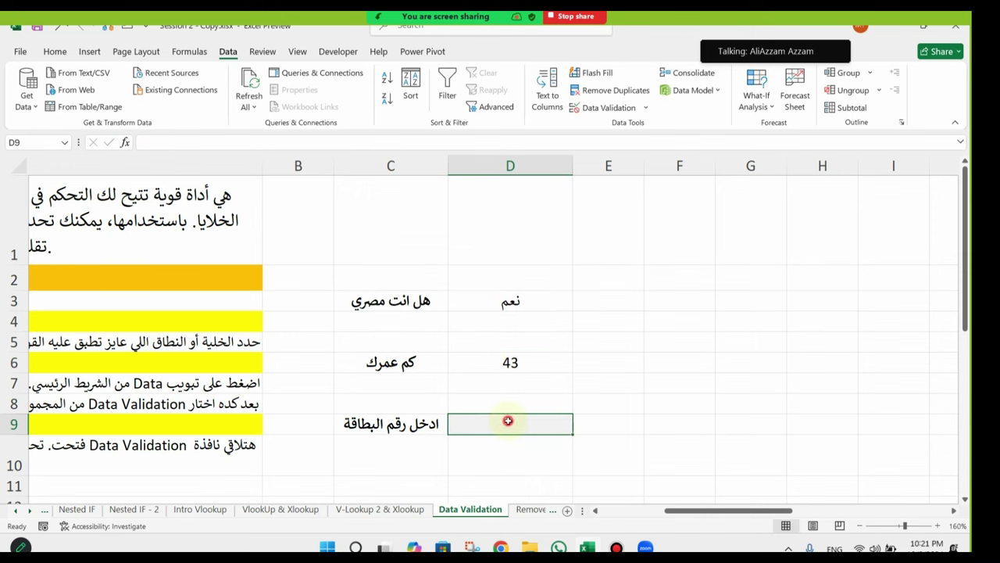
type("11111111111111")
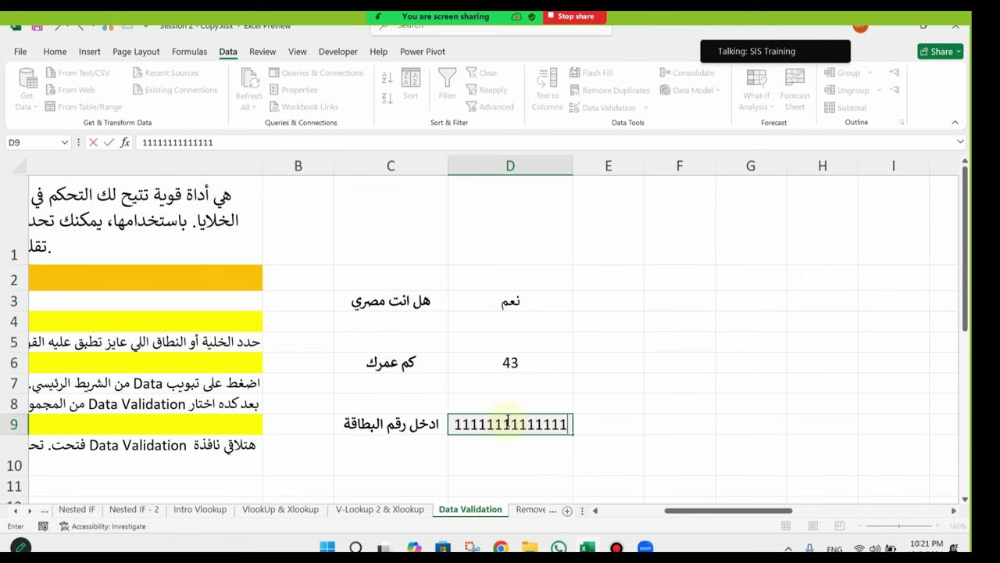
key("Return")
Step: Append a 15th digit to D9's card number and cancel the validation error
left_click(509, 422)
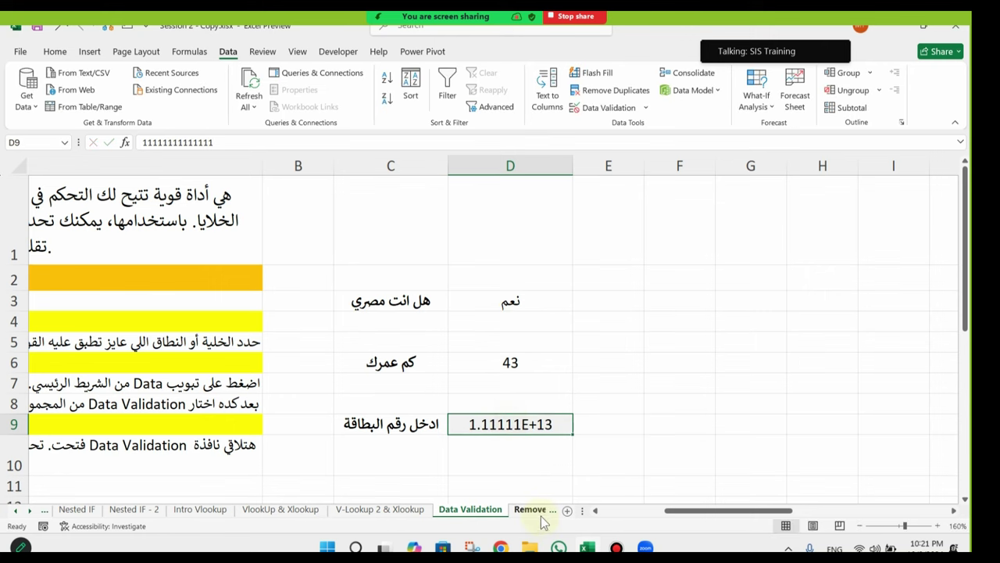
left_click(229, 140)
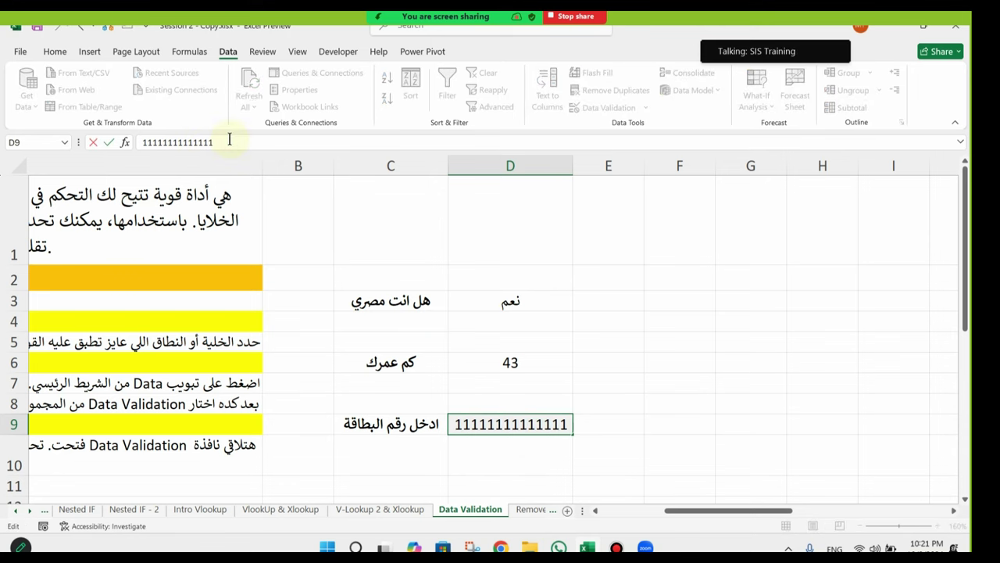
type("1")
key("Return")
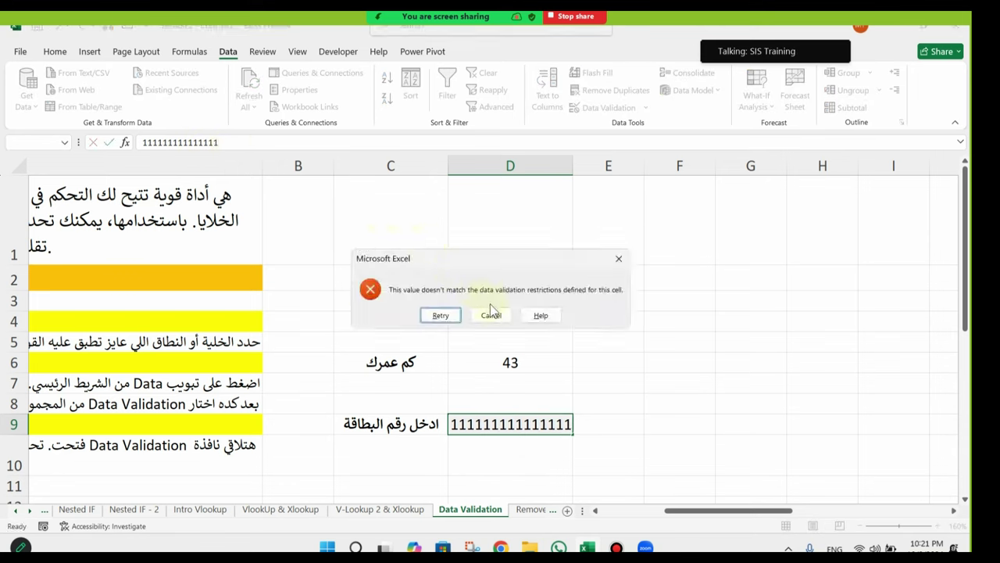
left_click(492, 317)
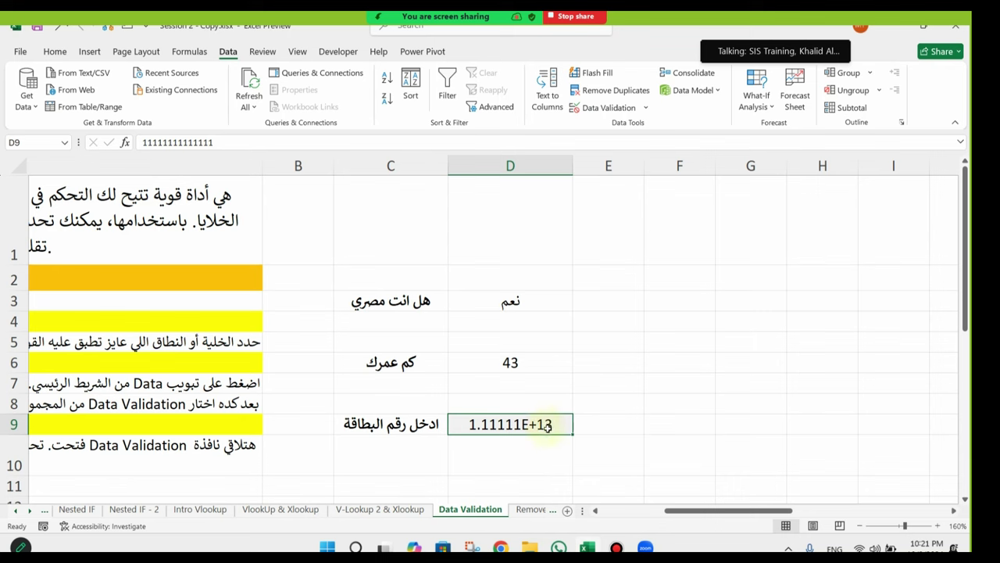
Step: Format D9 as Number with the decimal places removed
left_click(53, 51)
left_click(539, 78)
left_click(534, 134)
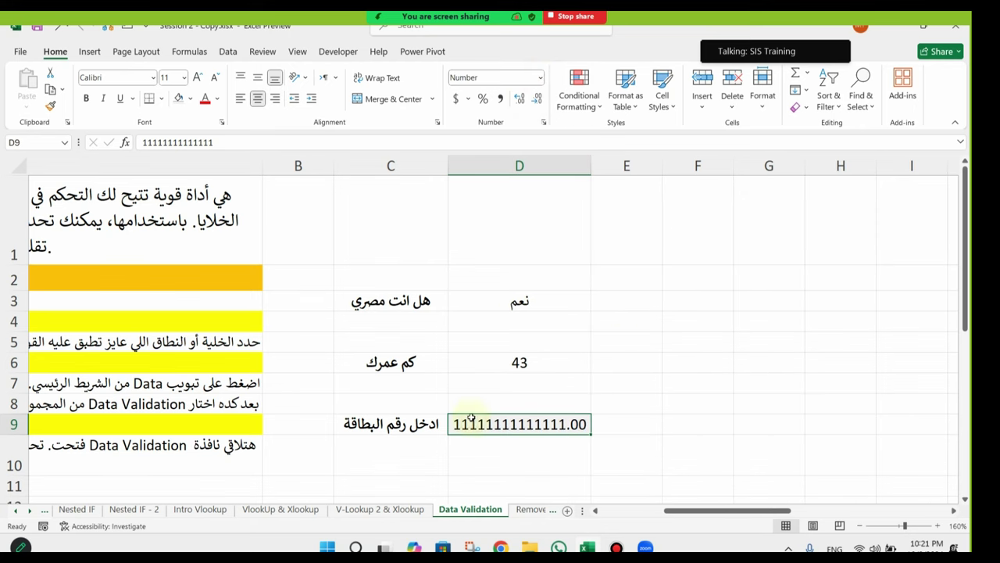
left_click(537, 99)
left_click(537, 98)
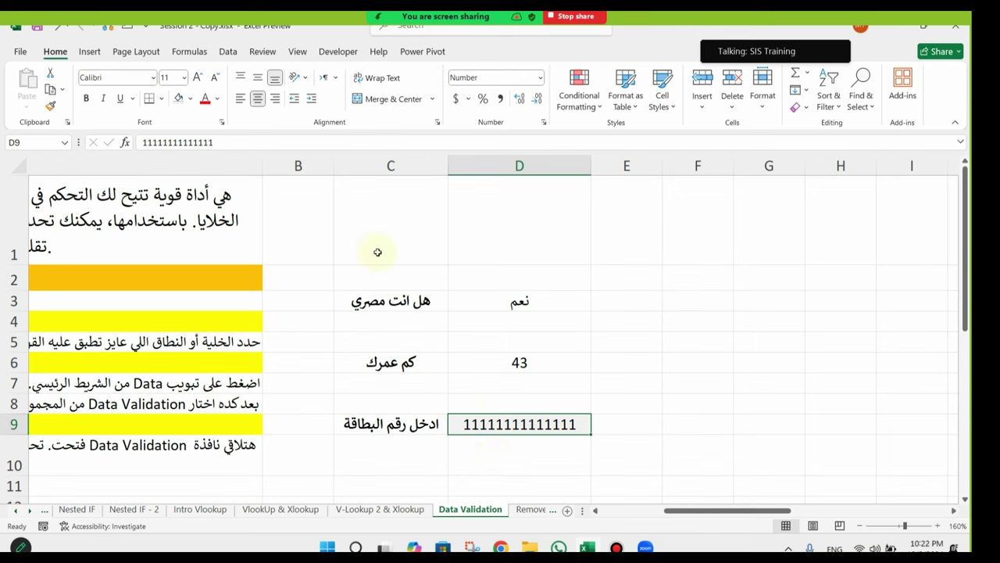
Step: Retry a 15-digit card number in D9 and cancel the rejected entry
left_click(304, 144)
type("1")
key("Return")
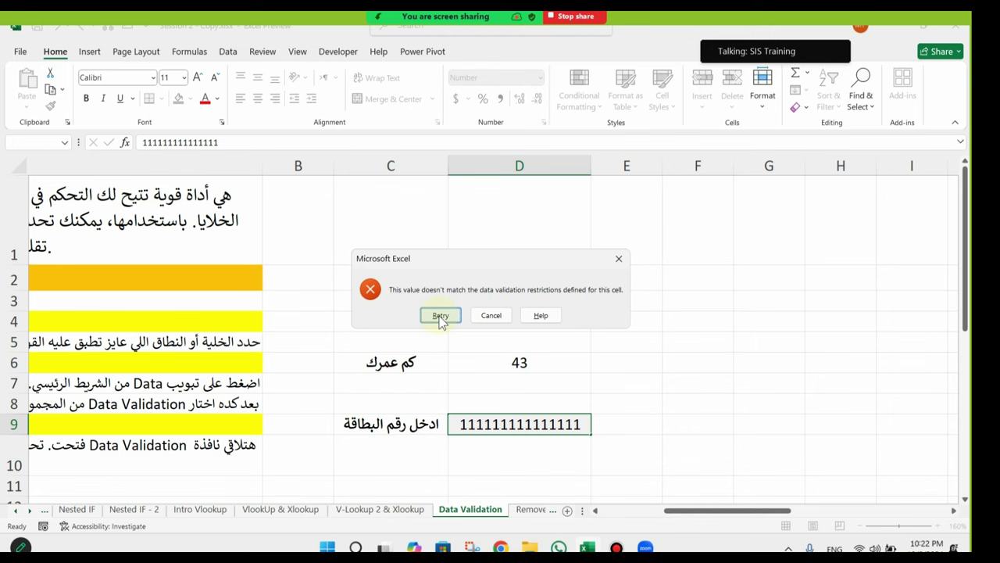
left_click(474, 314)
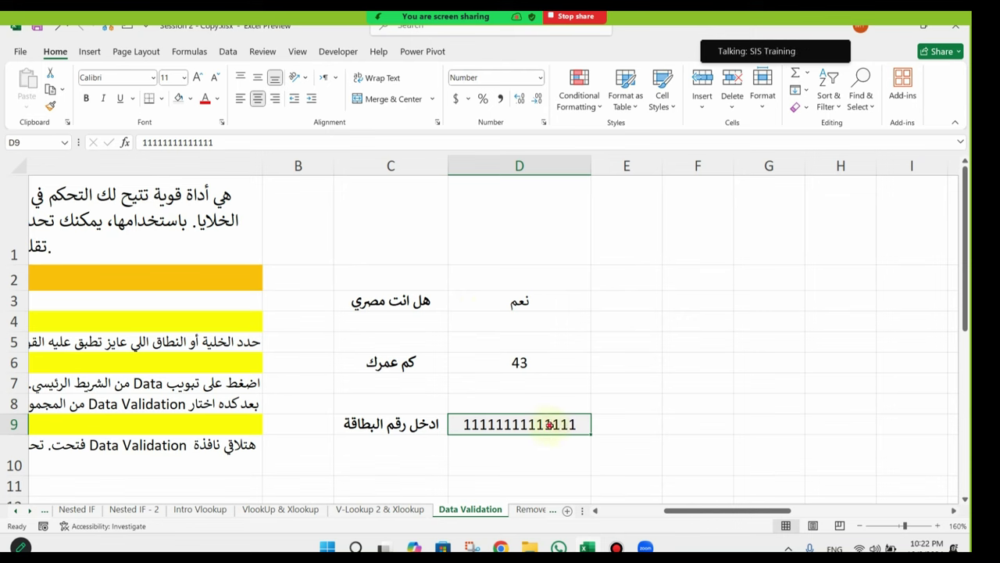
left_click(228, 50)
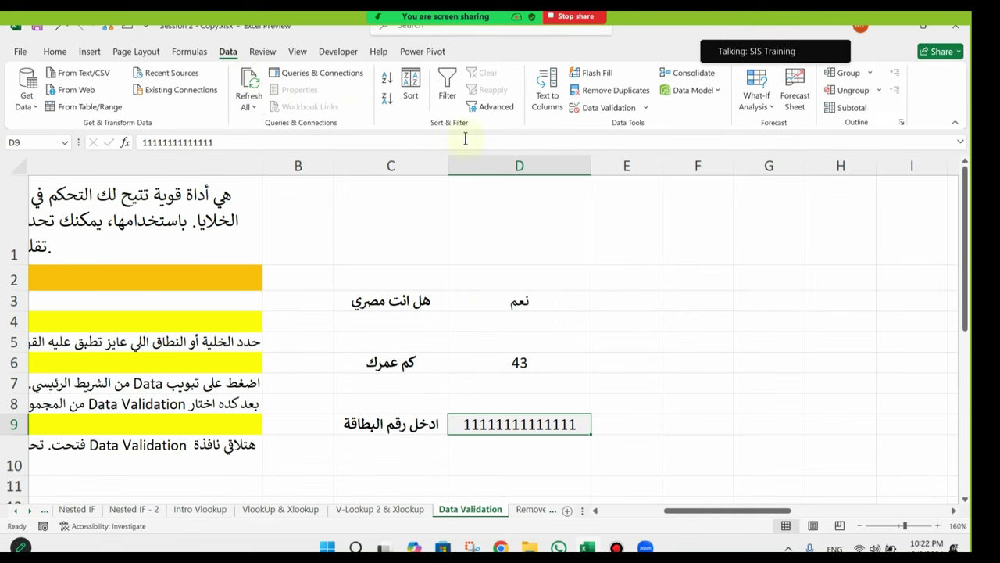
Step: Set the Error Alert style of D9's data validation to Warning
left_click(594, 107)
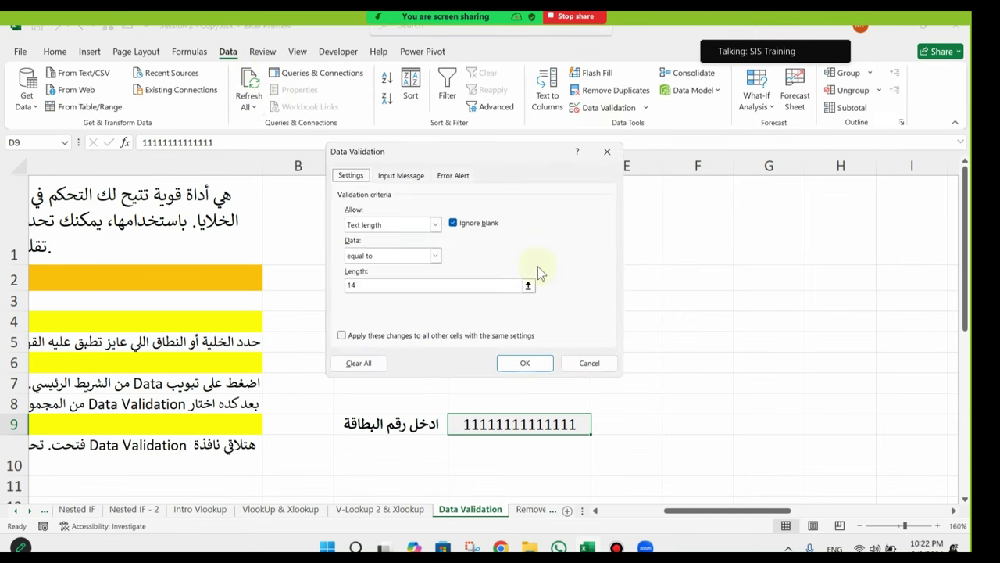
left_click(454, 176)
left_click(453, 245)
left_click(453, 245)
left_click(453, 246)
left_click(445, 268)
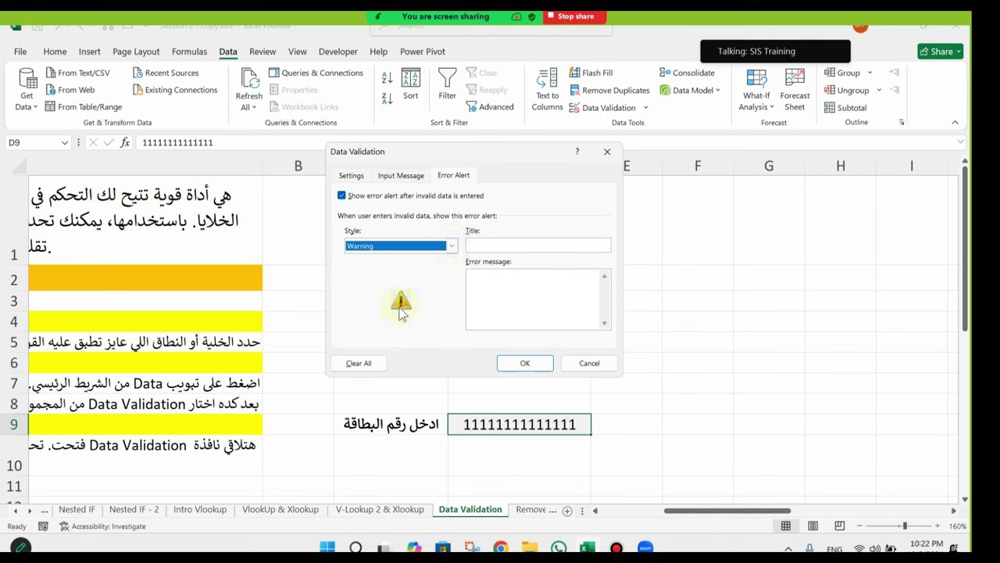
left_click(452, 245)
left_click(390, 279)
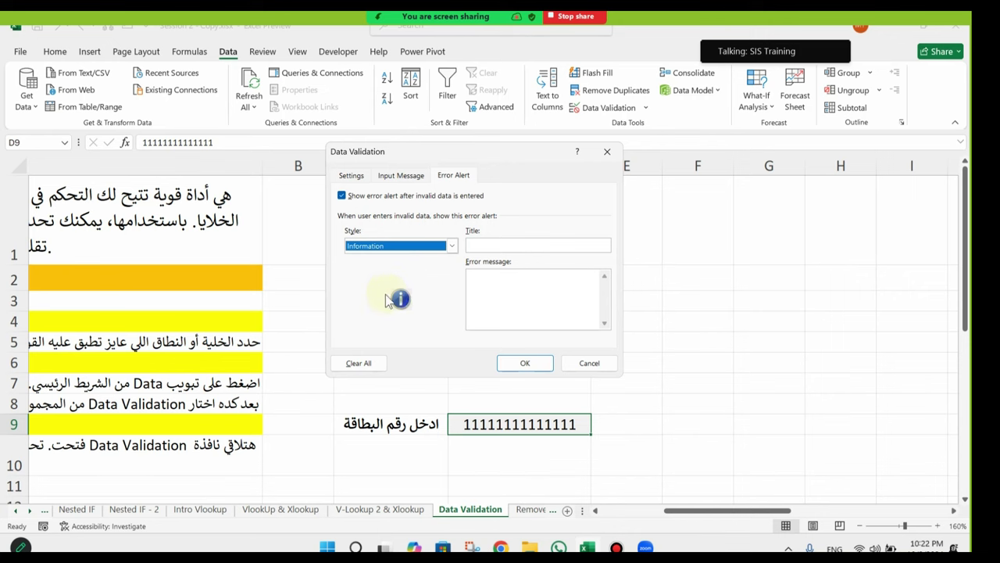
left_click(452, 245)
left_click(437, 268)
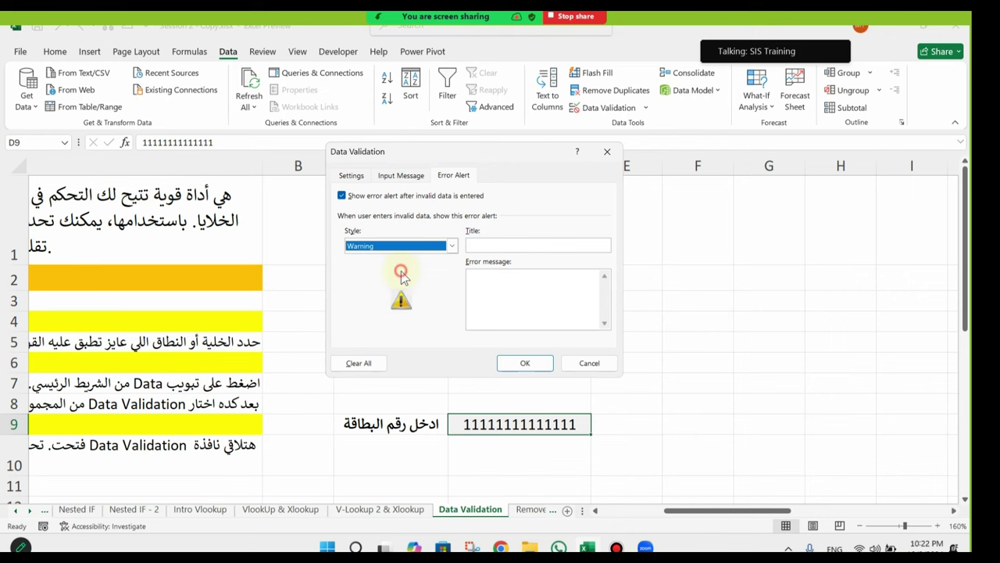
Step: Title the alert رقم البطاقة غير صحيح with an Arabic message requesting 14 digits, and save
left_click(491, 244)
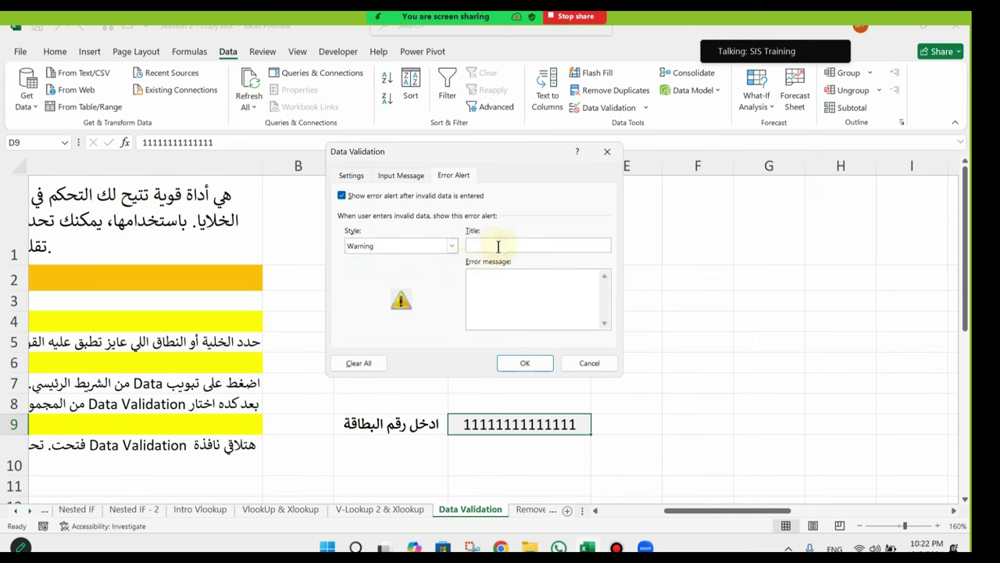
key("alt+shift")
type("رقم البطاقة غير صحيح")
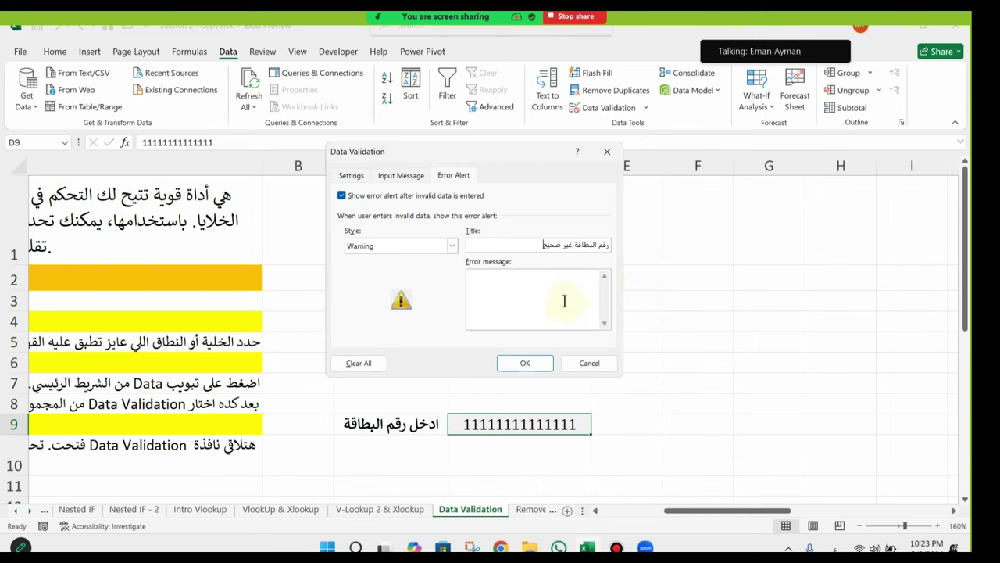
left_click(544, 301)
type("من فضلك اكت")
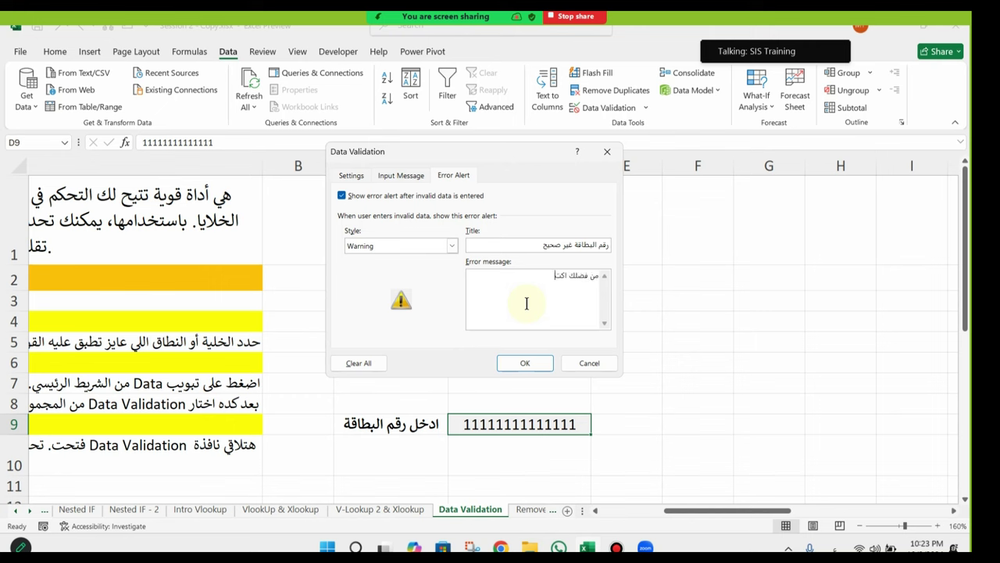
type("ب رقم البطاقة المكون م")
type("14")
type("قططط")
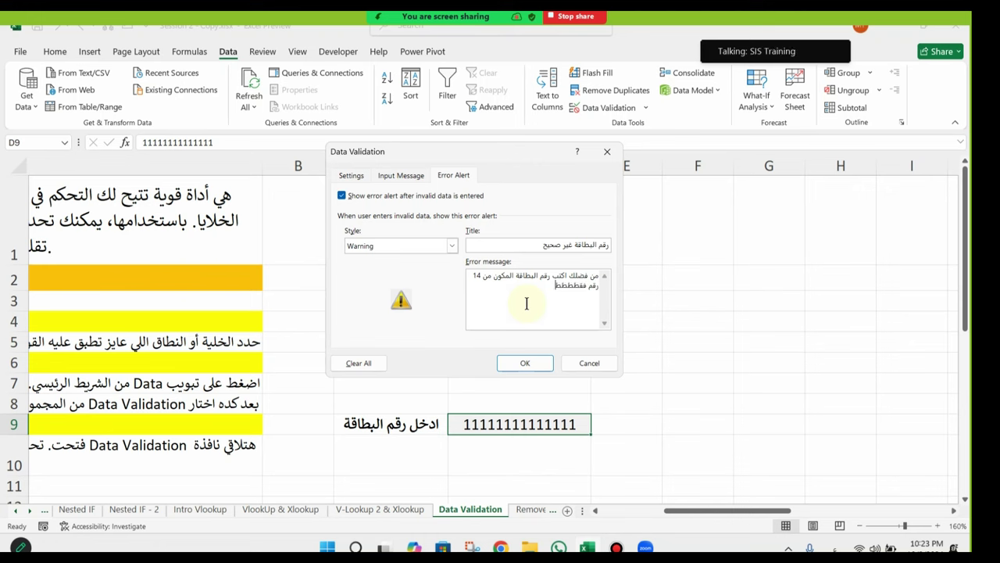
left_click(525, 362)
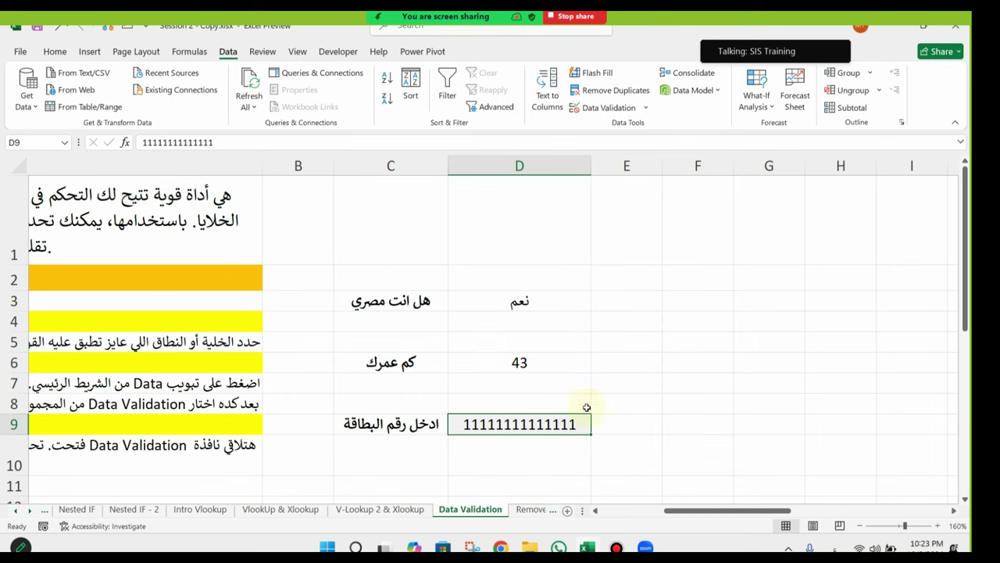
left_click(296, 145)
Step: Enter a 15-digit number in D9, accept it at the Warning prompt, and return to D9
type("1")
key("Return")
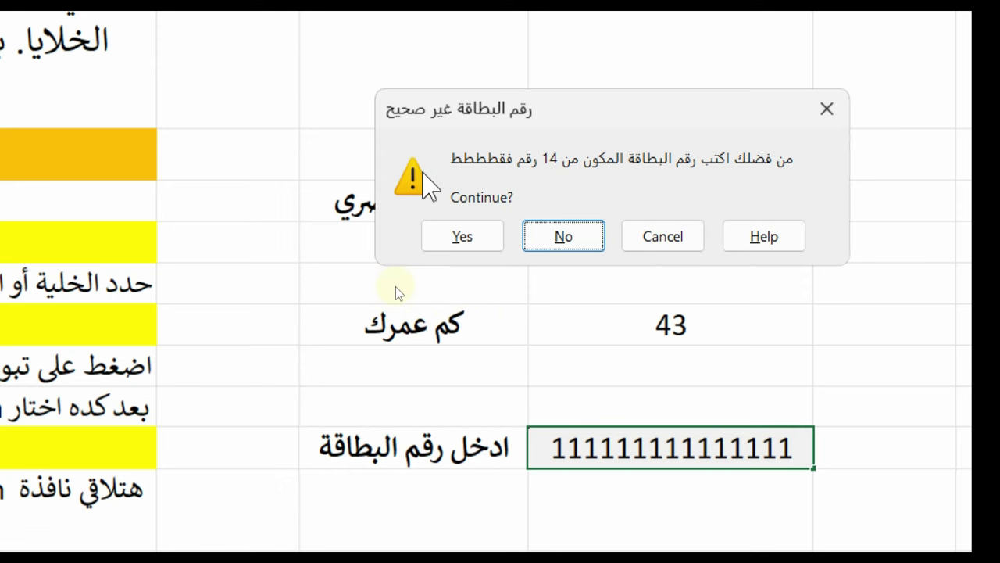
left_click(462, 235)
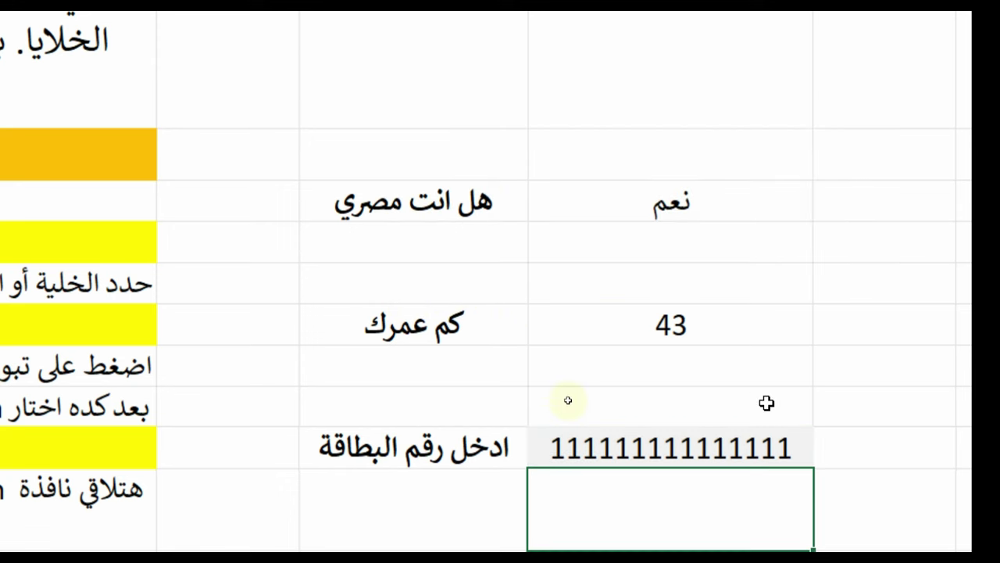
key("Up")
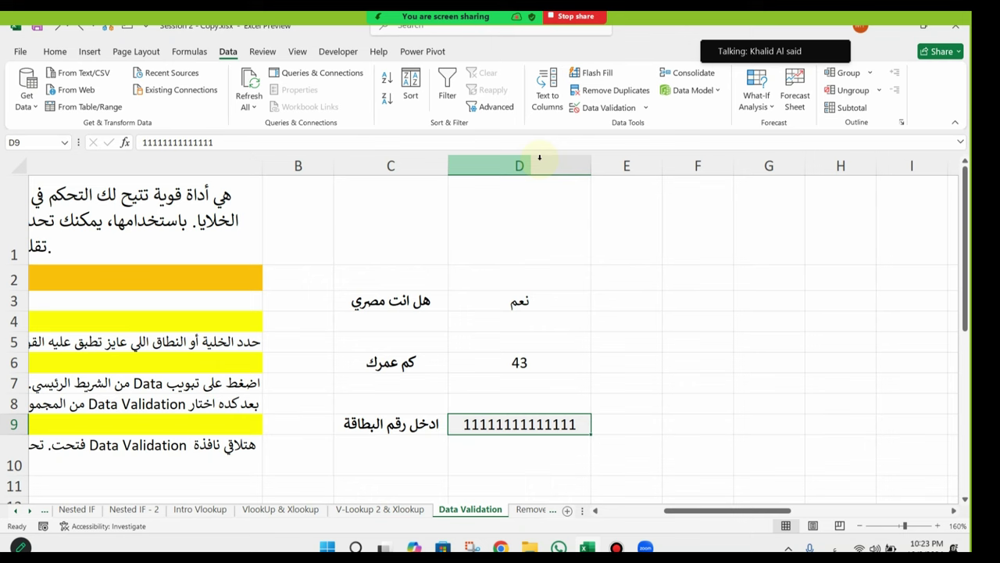
Step: Change the card-number validation alert style to Stop
left_click(594, 111)
left_click(452, 246)
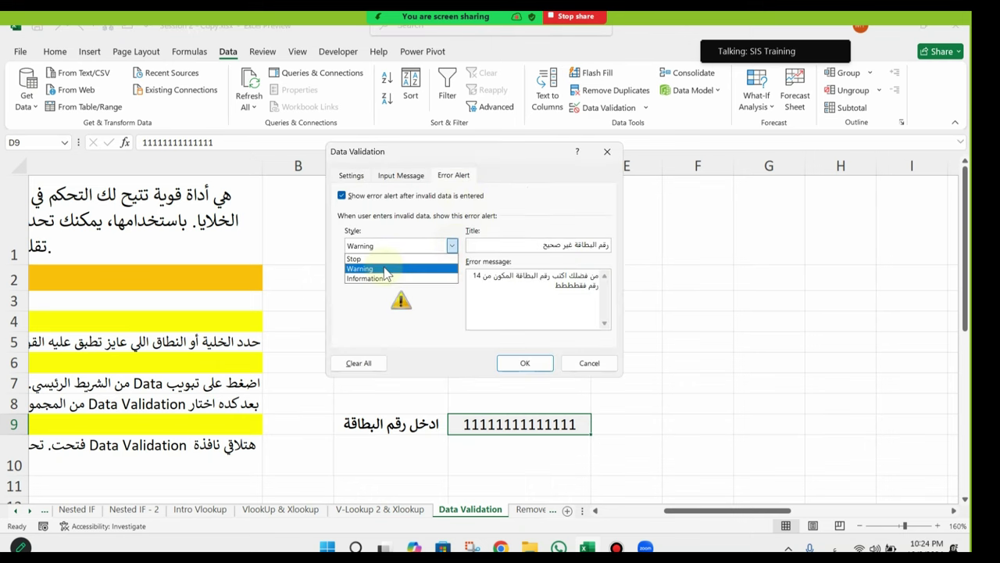
left_click(384, 258)
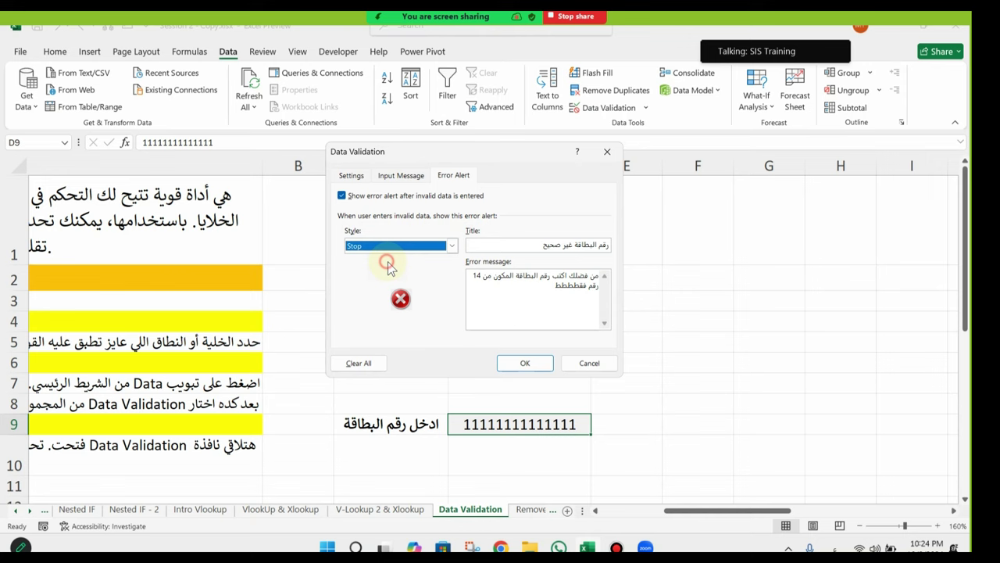
left_click(525, 362)
Step: Test a 13-digit card number in D9, cancel the rejection, and go to Remove Duplicates
left_click(257, 143)
key("BackSpace")
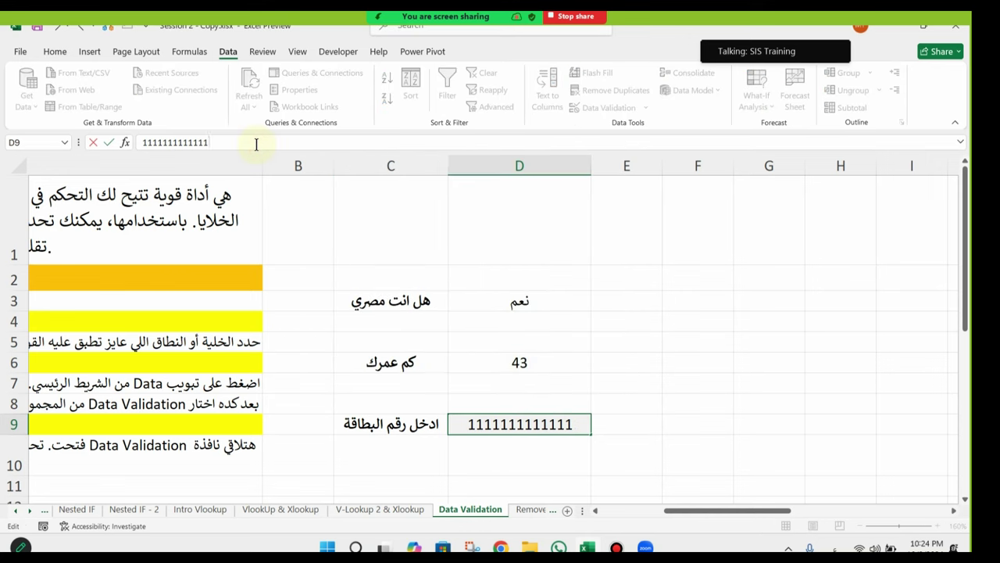
key("Return")
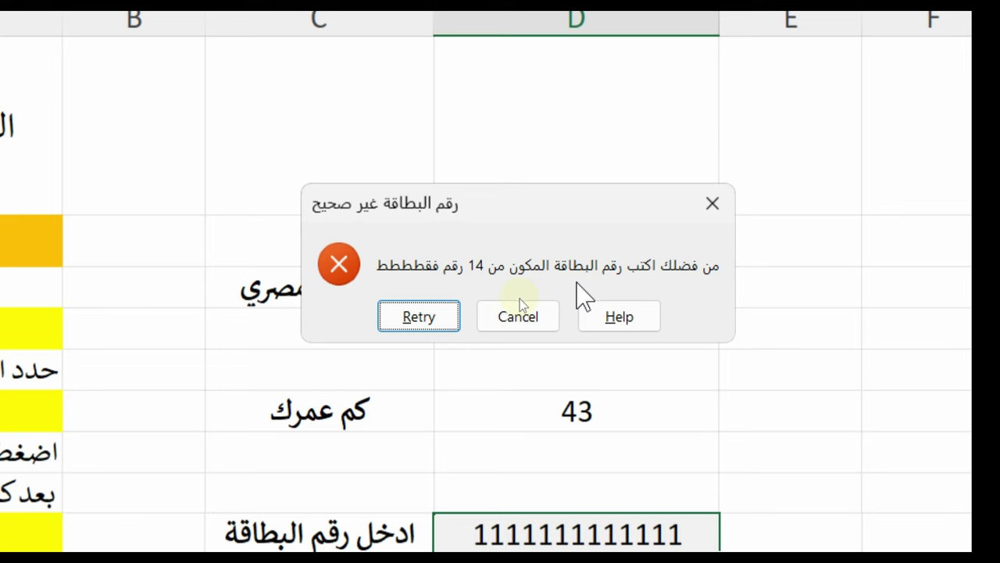
left_click(517, 315)
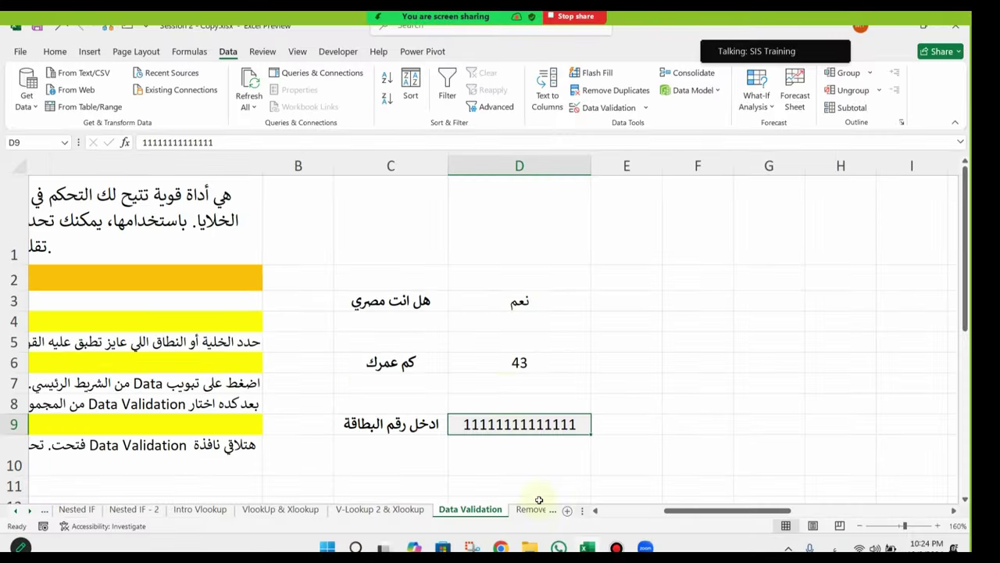
left_click(534, 509)
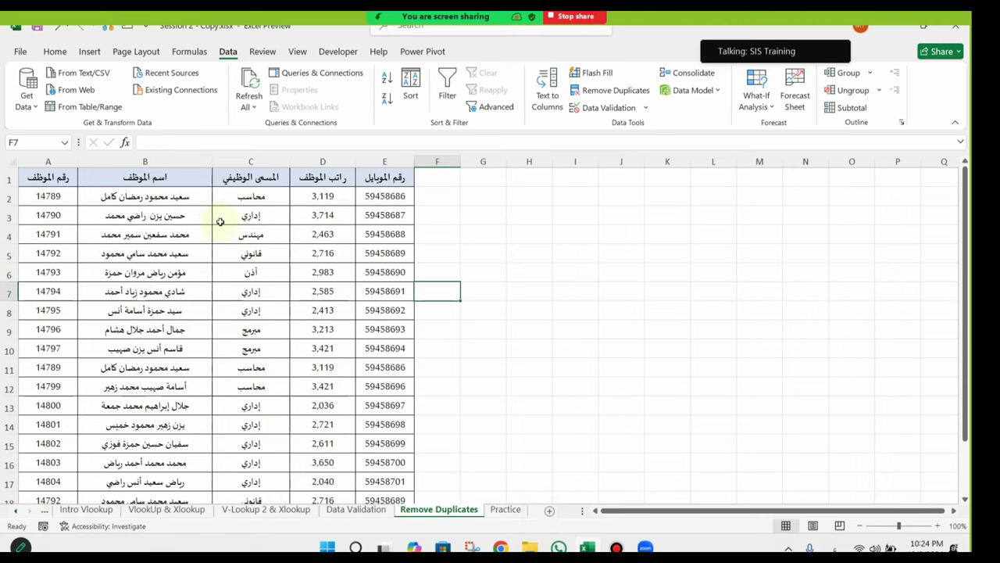
Step: Select column B and start Duplicate Values highlighting, then cancel it
scroll(156, 239, "down", 2)
scroll(197, 268, "up", 2)
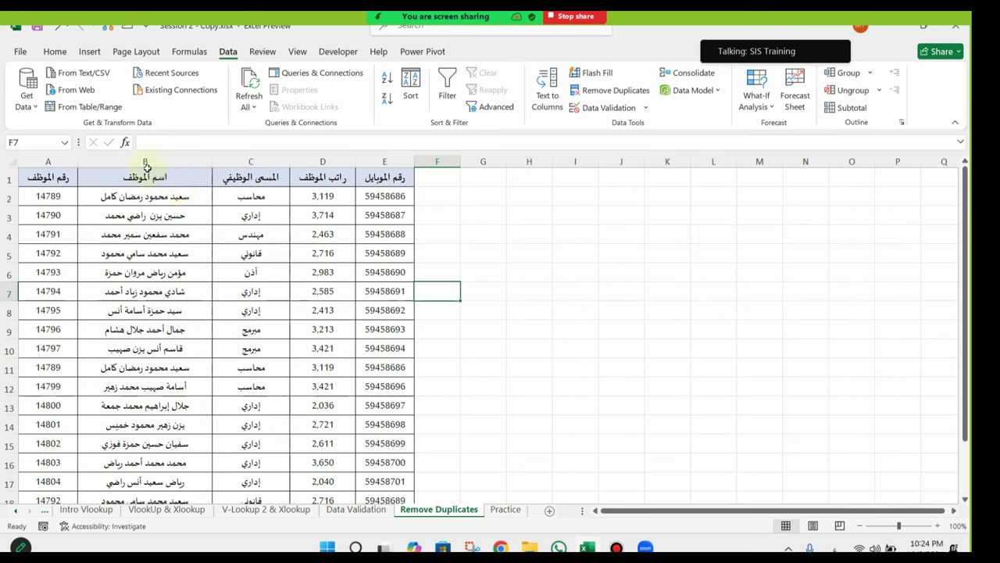
left_click(54, 51)
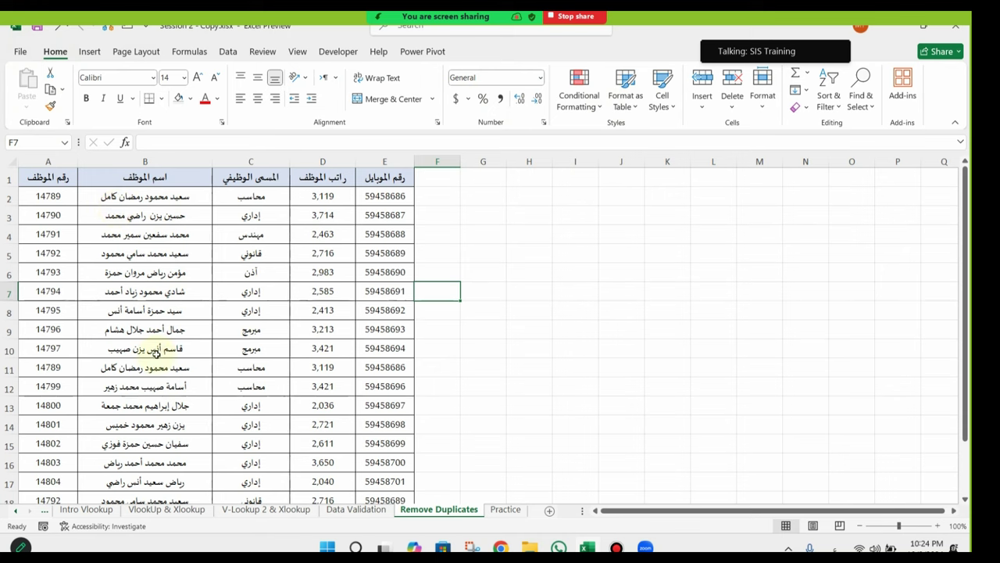
left_click(146, 156)
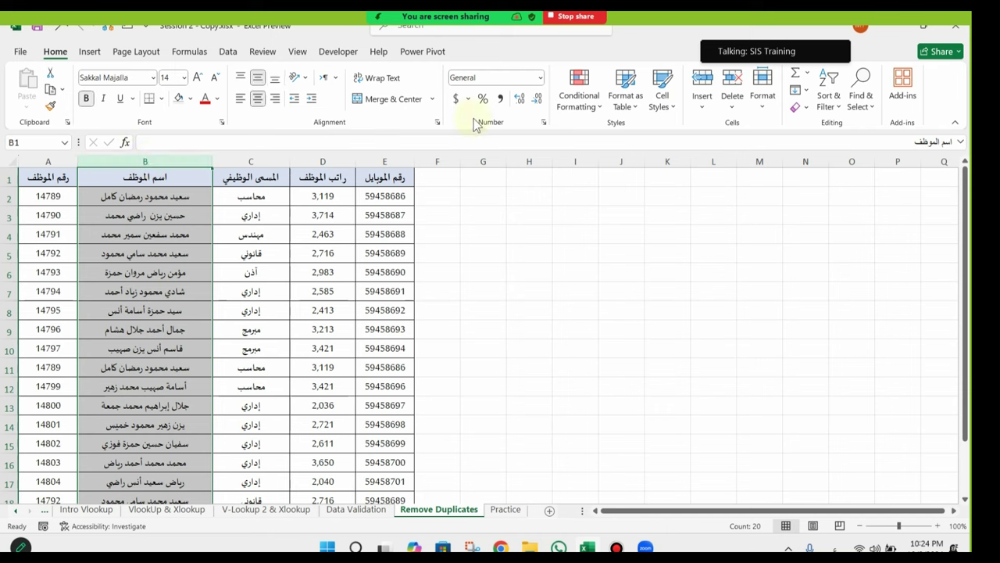
left_click(584, 104)
mouse_move(617, 133)
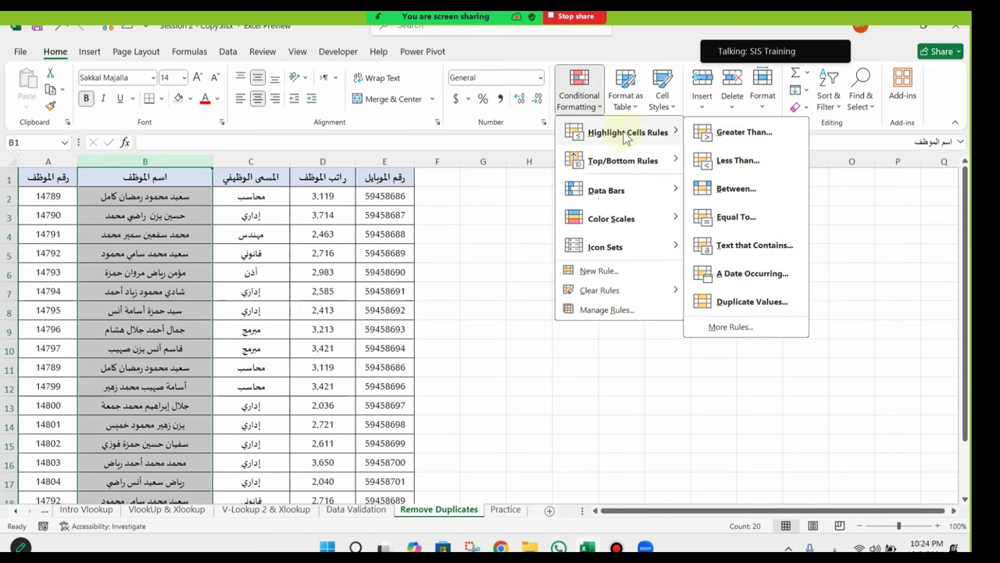
left_click(744, 302)
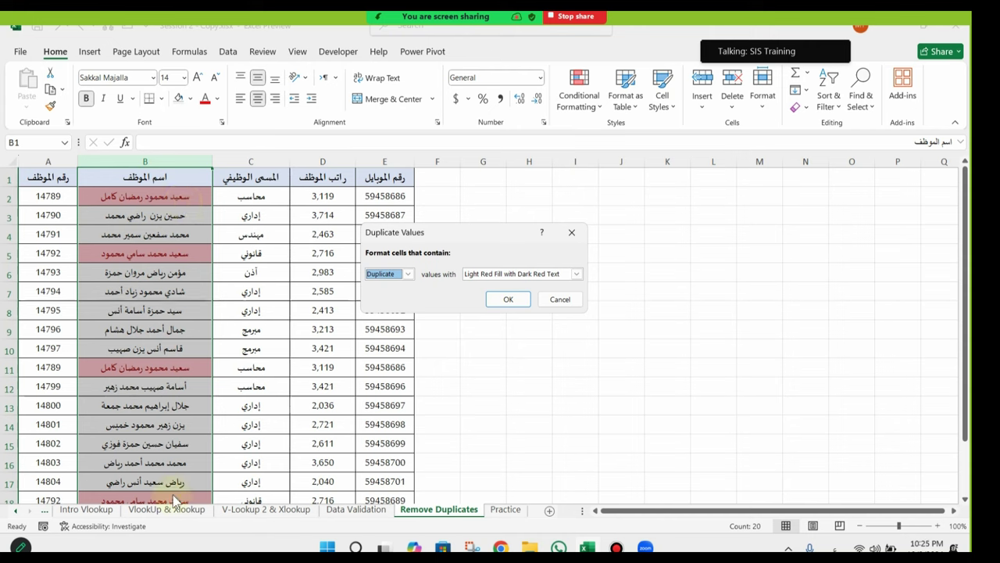
left_click(563, 301)
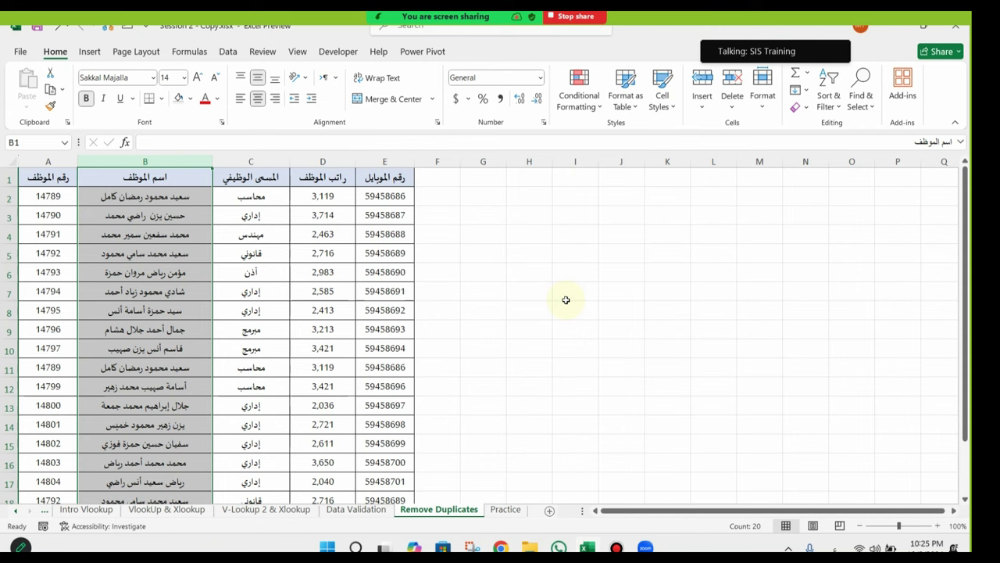
Step: Highlight duplicate names in column B with Light Red Fill with Dark Red Text
left_click(580, 94)
mouse_move(647, 147)
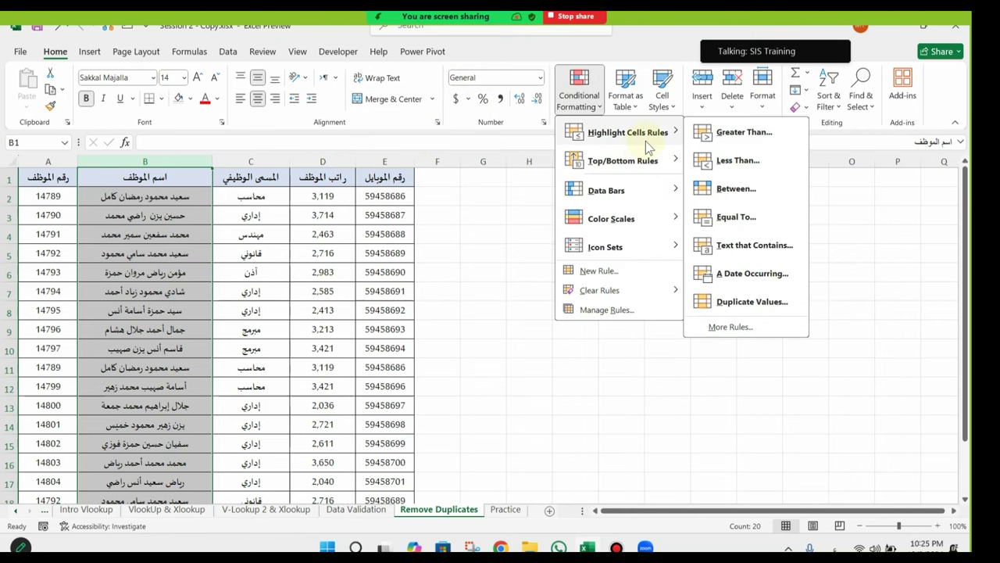
left_click(711, 301)
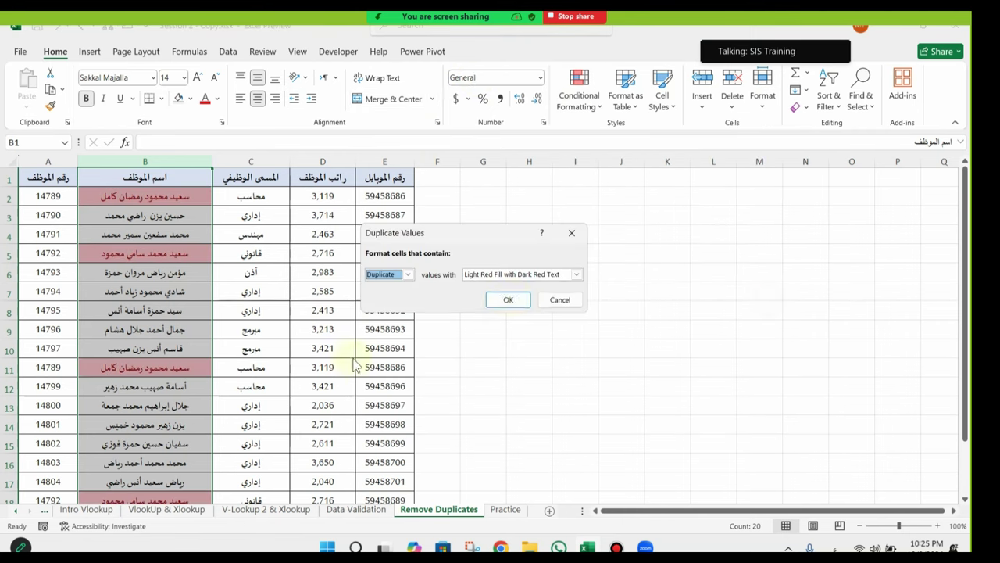
left_click(526, 299)
left_click(160, 197)
scroll(209, 287, "down", 2)
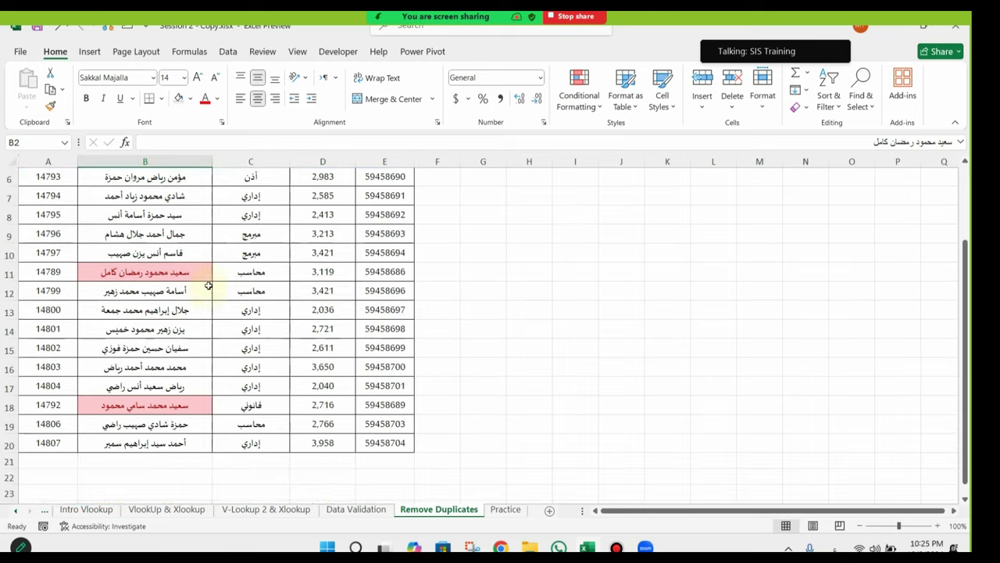
left_click(147, 405)
left_click(167, 269)
scroll(167, 269, "up", 2)
left_click(160, 253)
left_click(160, 209)
left_click(170, 196)
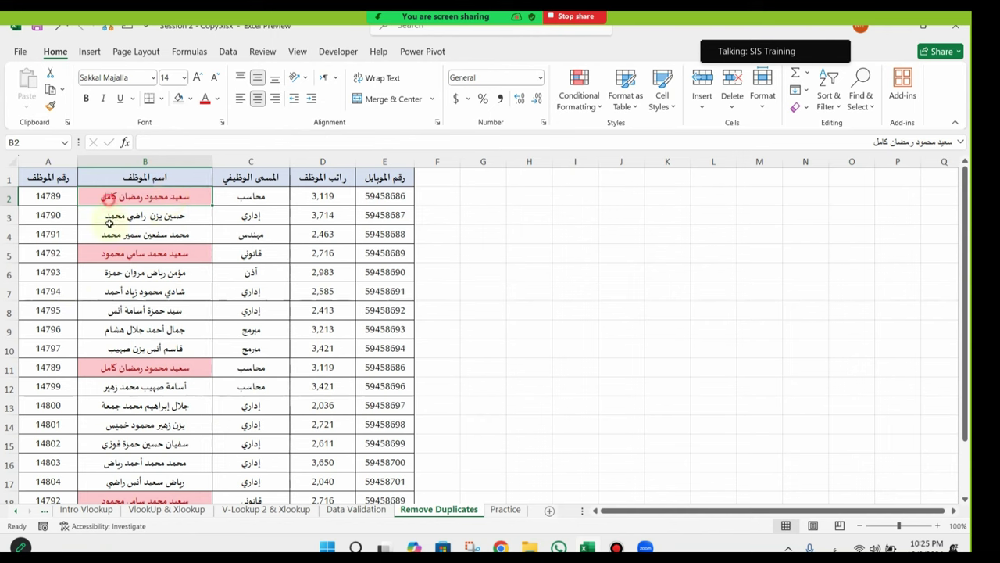
left_click(165, 363)
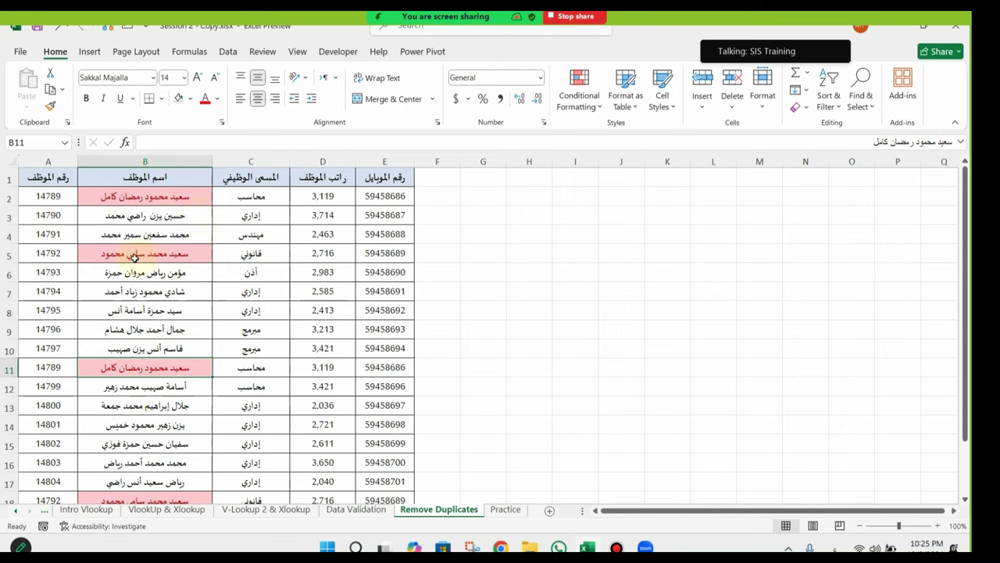
left_click(156, 197)
left_click(148, 252)
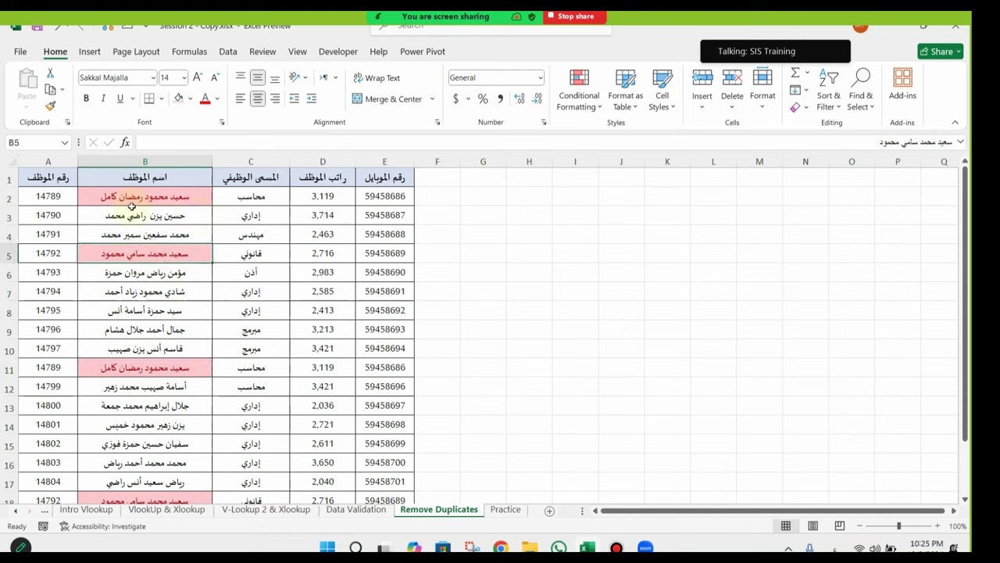
left_click(166, 361)
scroll(172, 363, "down", 3)
left_click(176, 358)
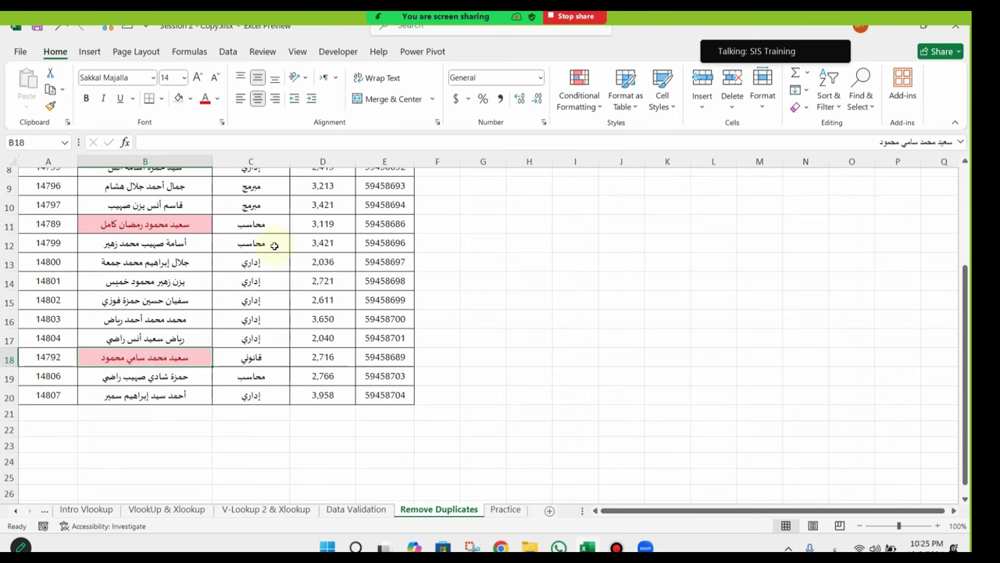
scroll(274, 245, "up", 3)
left_click_drag(39, 157, 387, 160)
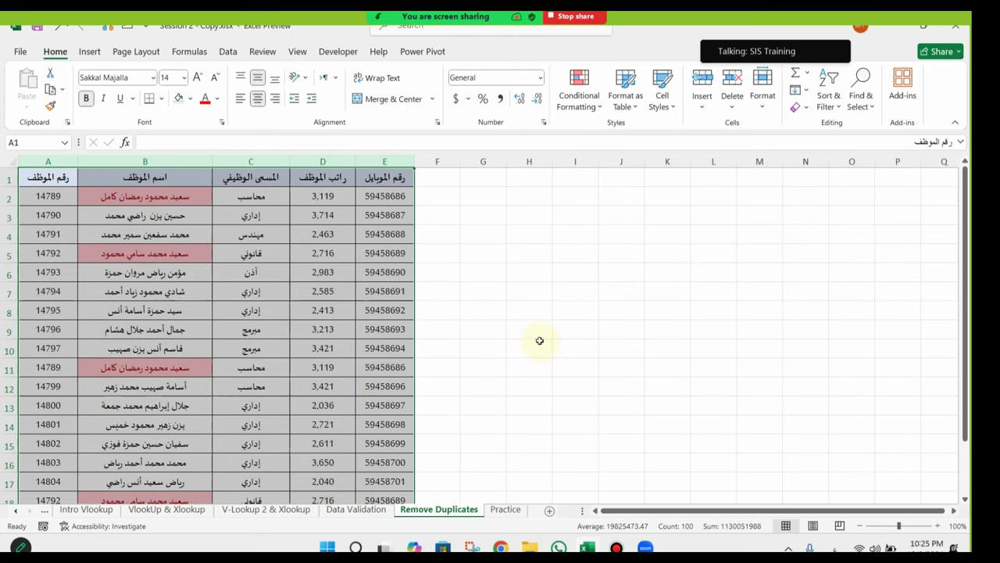
Step: Remove the two duplicate employee rows from the table
left_click(224, 52)
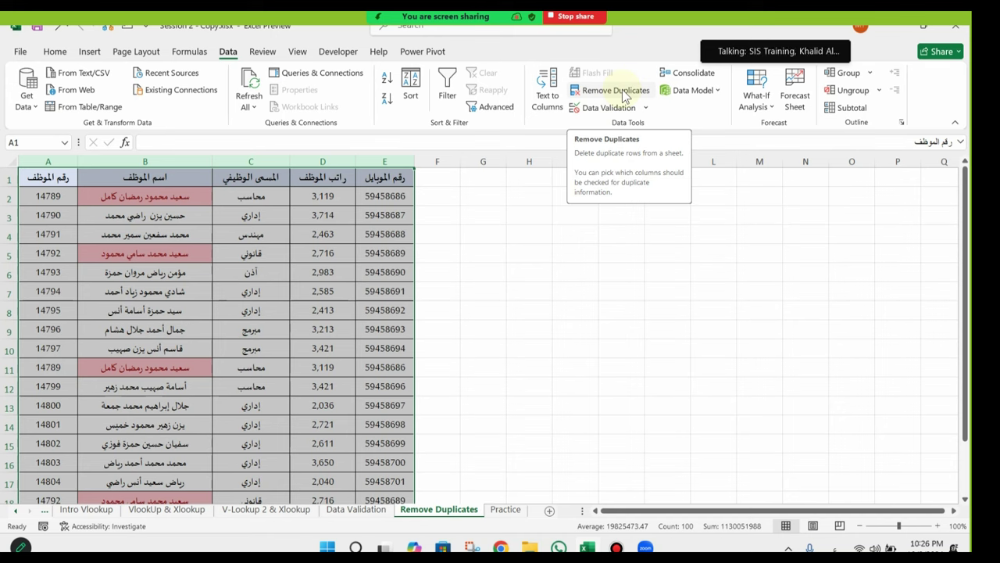
left_click(625, 94)
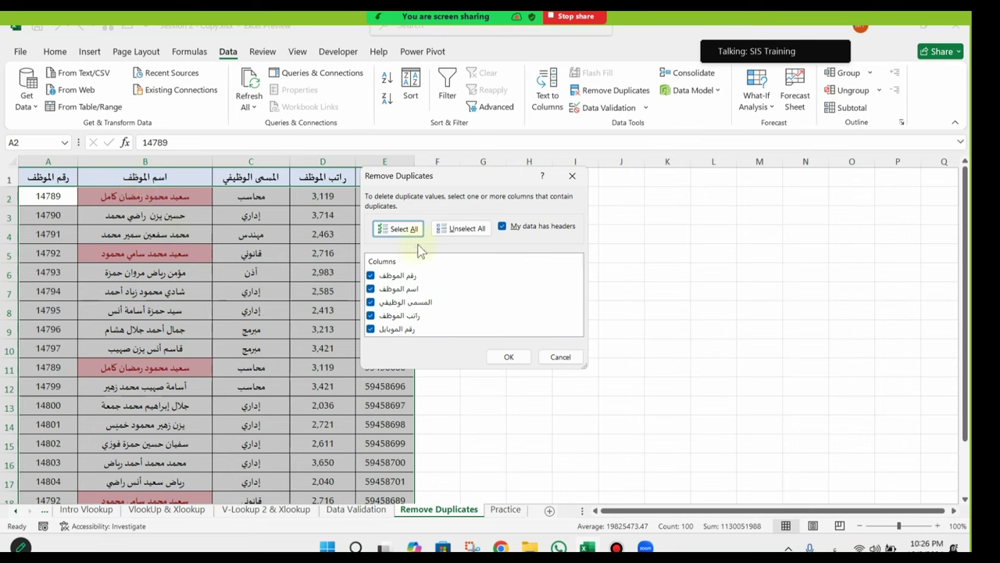
left_click(516, 358)
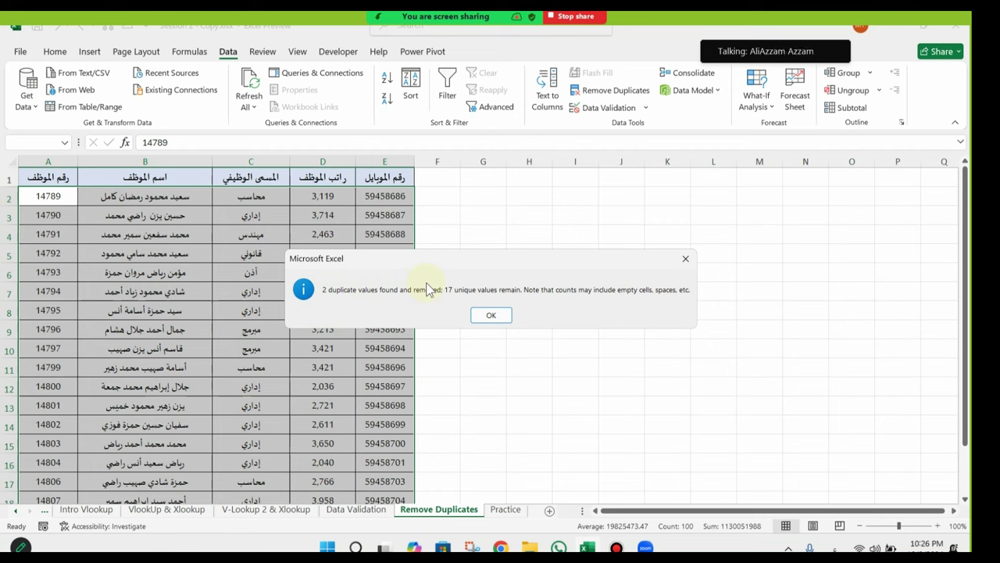
left_click(491, 316)
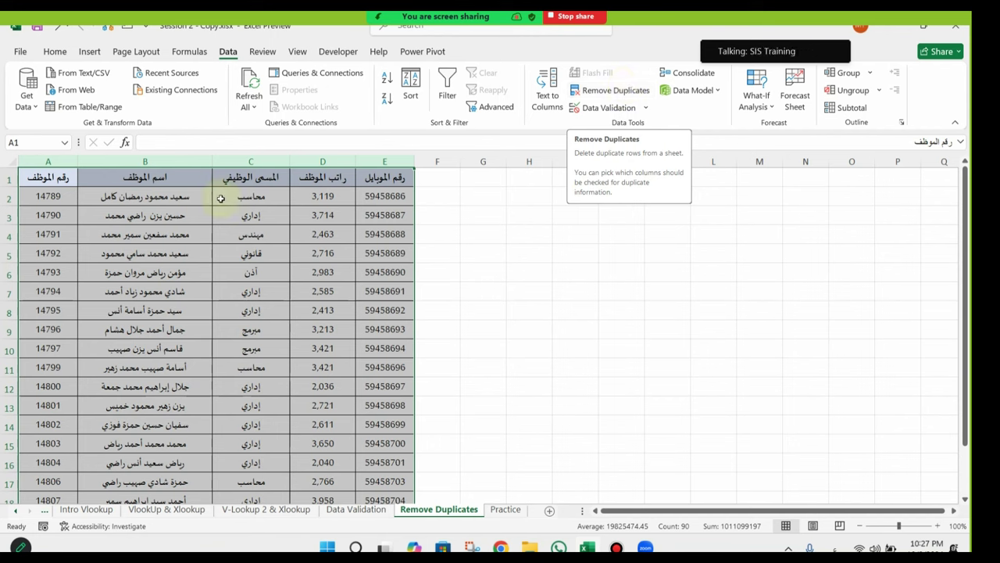
Step: Reapply Duplicate Values highlighting to column B, now showing none, and open the Practice sheet
left_click(148, 197)
left_click(145, 162)
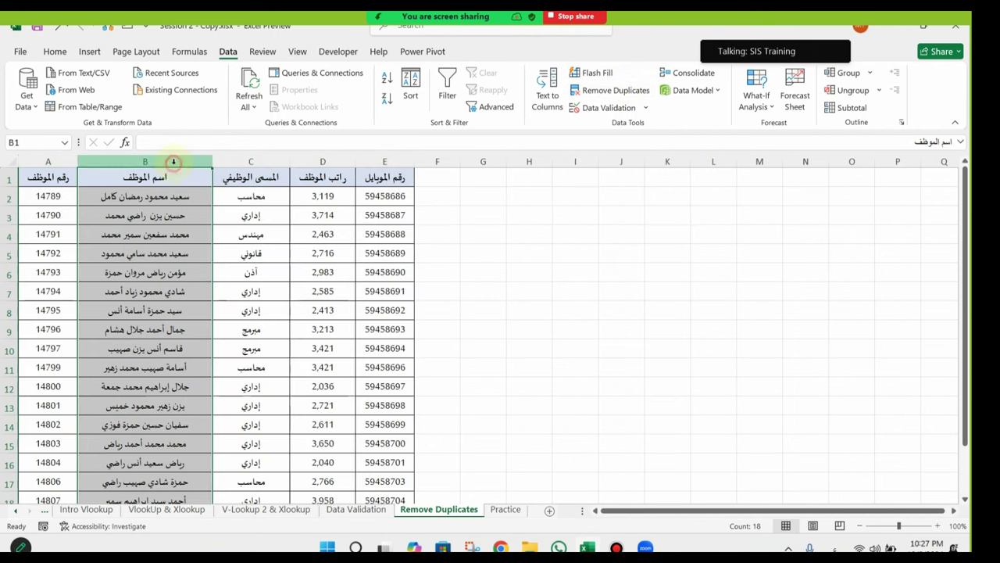
left_click(54, 51)
left_click(579, 87)
mouse_move(625, 135)
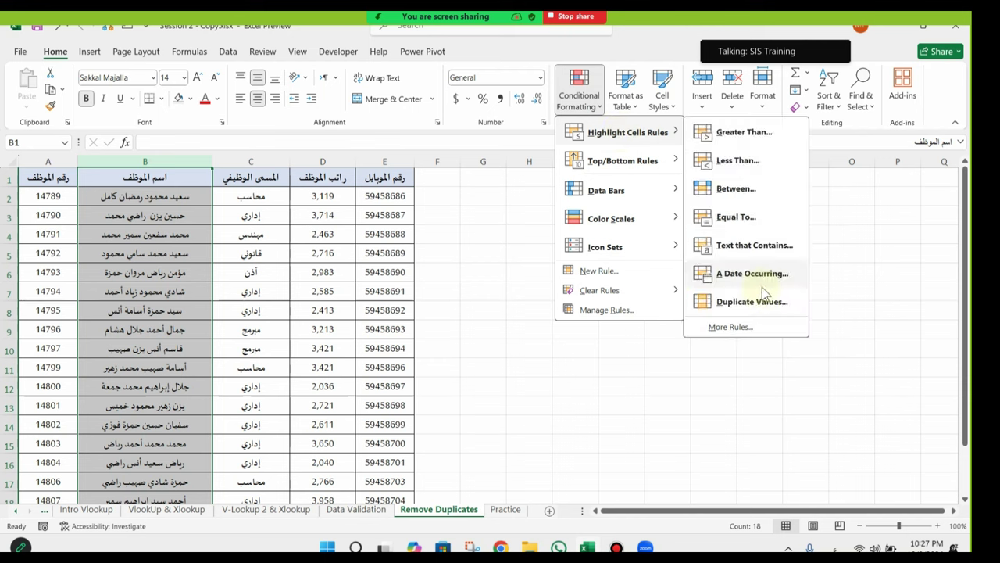
left_click(746, 300)
left_click(508, 299)
scroll(208, 319, "down", 4)
scroll(208, 319, "up", 4)
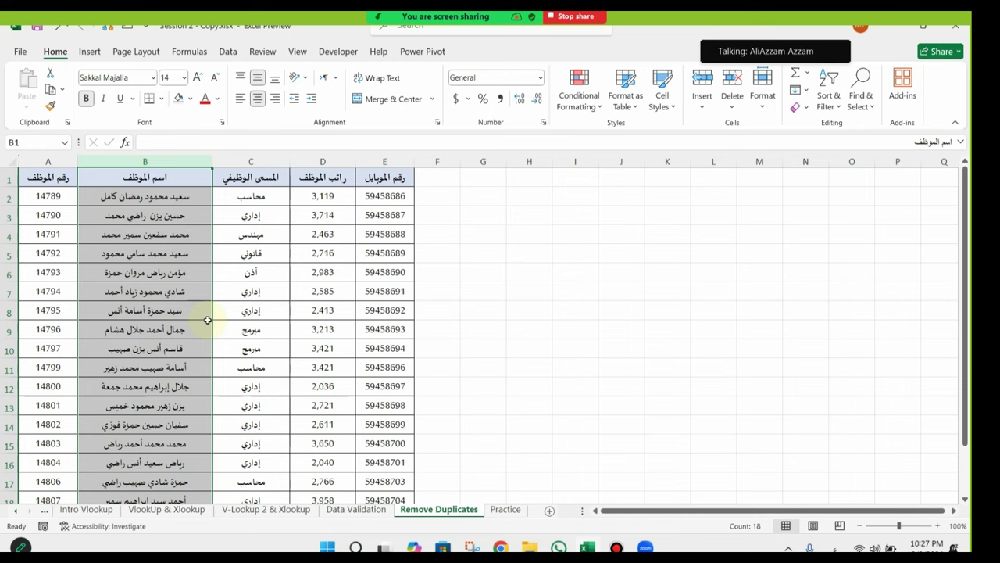
left_click(506, 509)
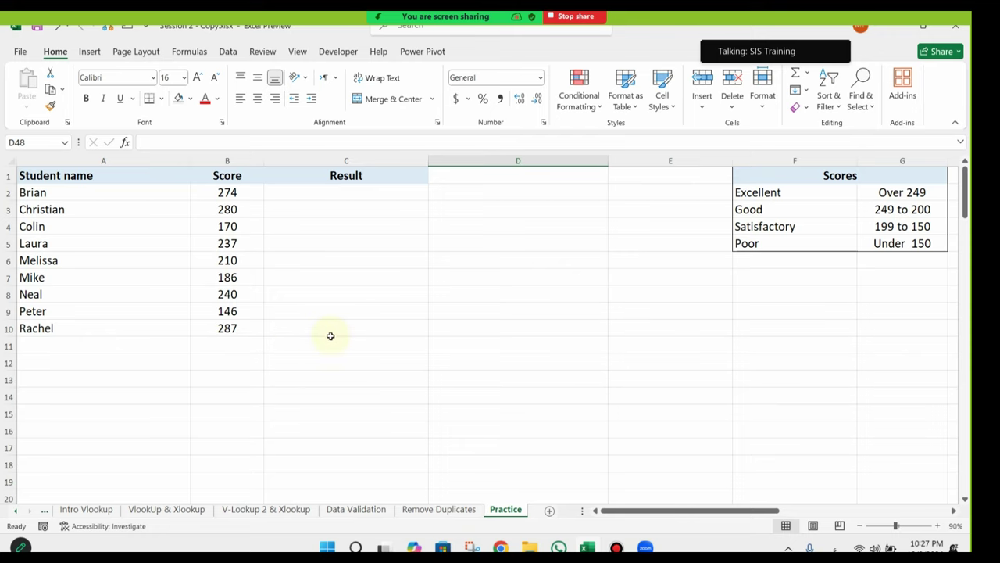
scroll(331, 336, "down", 20)
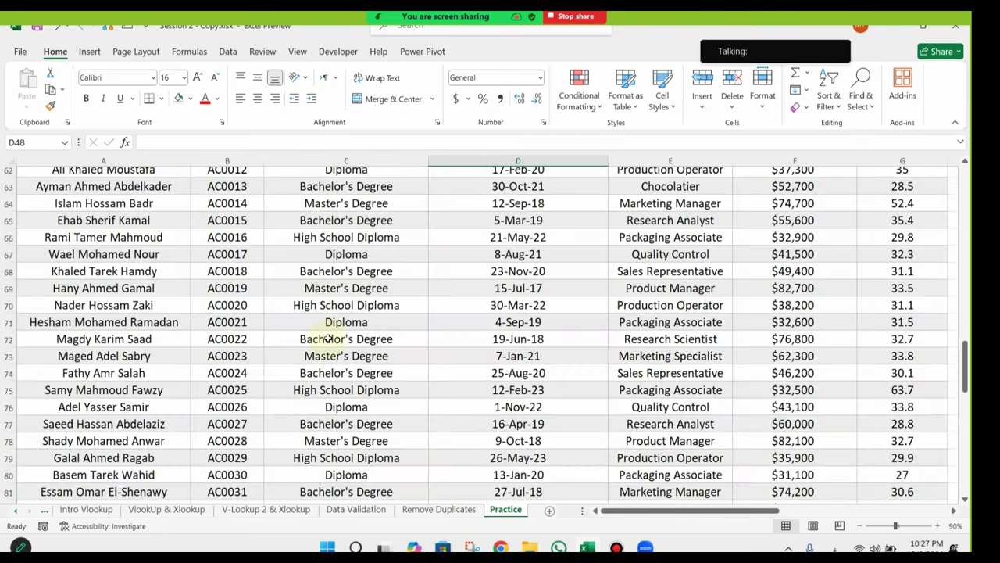
scroll(328, 339, "down", 12)
scroll(328, 339, "up", 5)
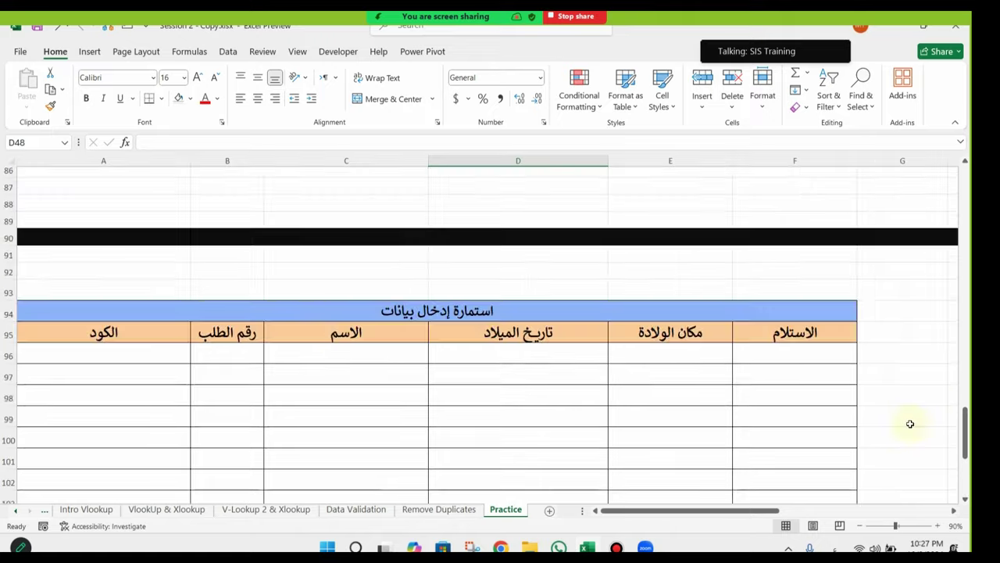
left_click(860, 525)
left_click(860, 525)
left_click(859, 525)
scroll(358, 341, "up", 6)
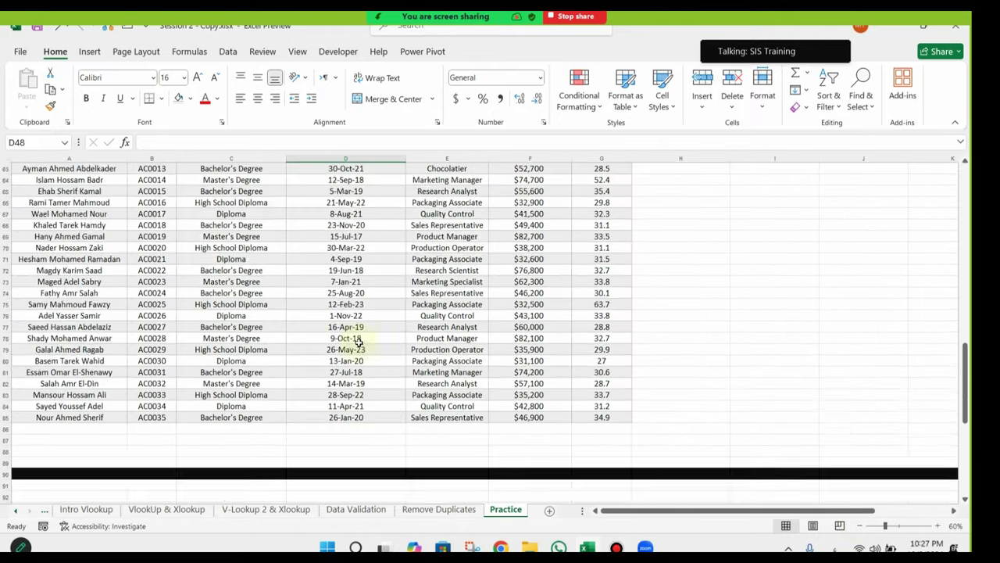
scroll(308, 319, "up", 20)
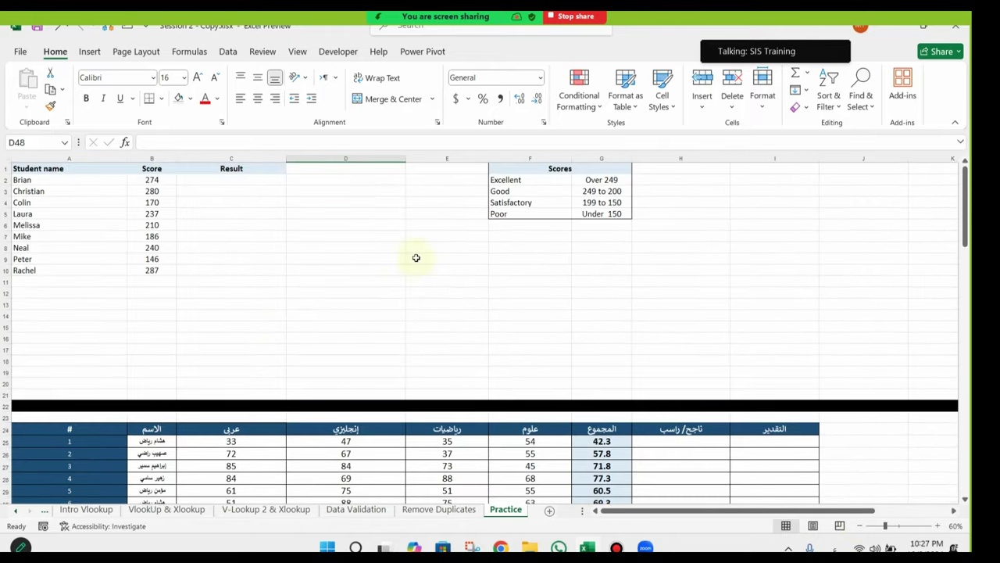
left_click(179, 204)
left_click(164, 226)
left_click(180, 270)
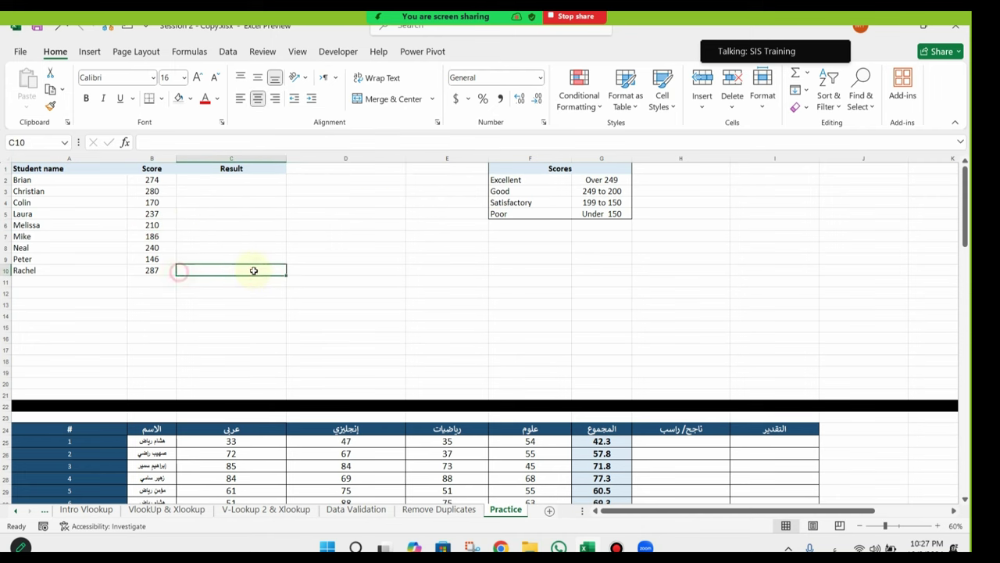
scroll(281, 259, "down", 12)
scroll(475, 322, "down", 16)
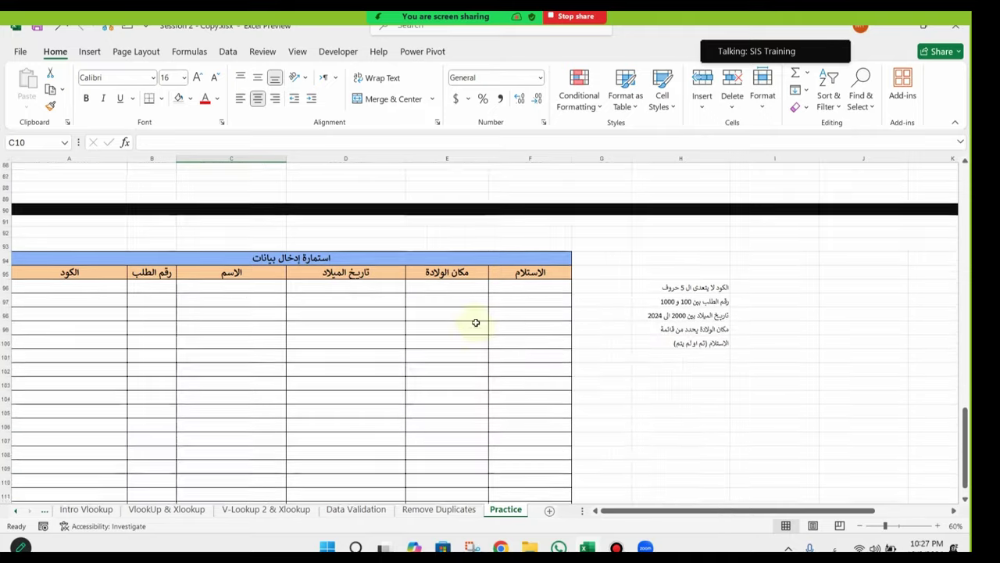
scroll(475, 322, "down", 1)
scroll(358, 302, "up", 5)
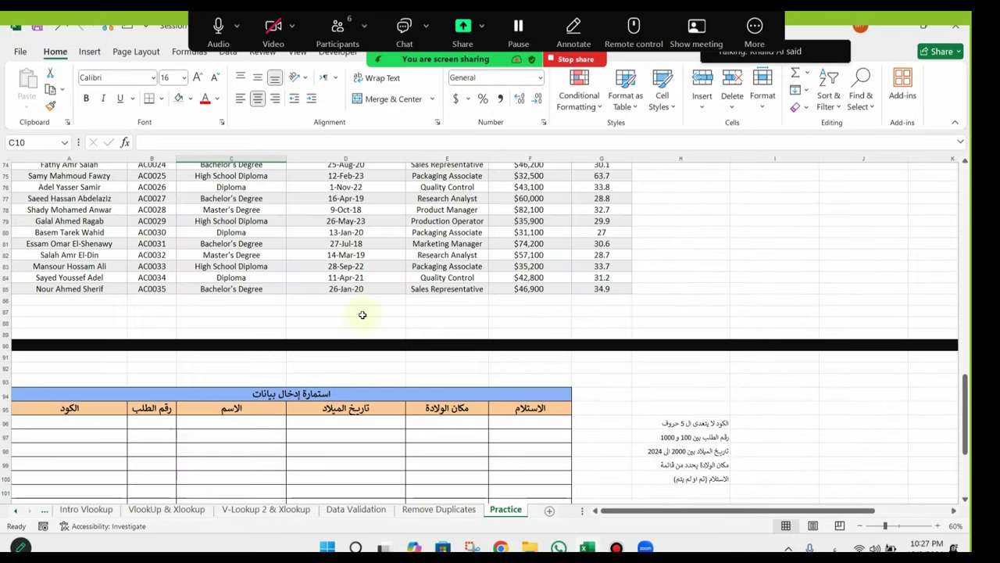
scroll(362, 315, "up", 13)
scroll(362, 315, "up", 12)
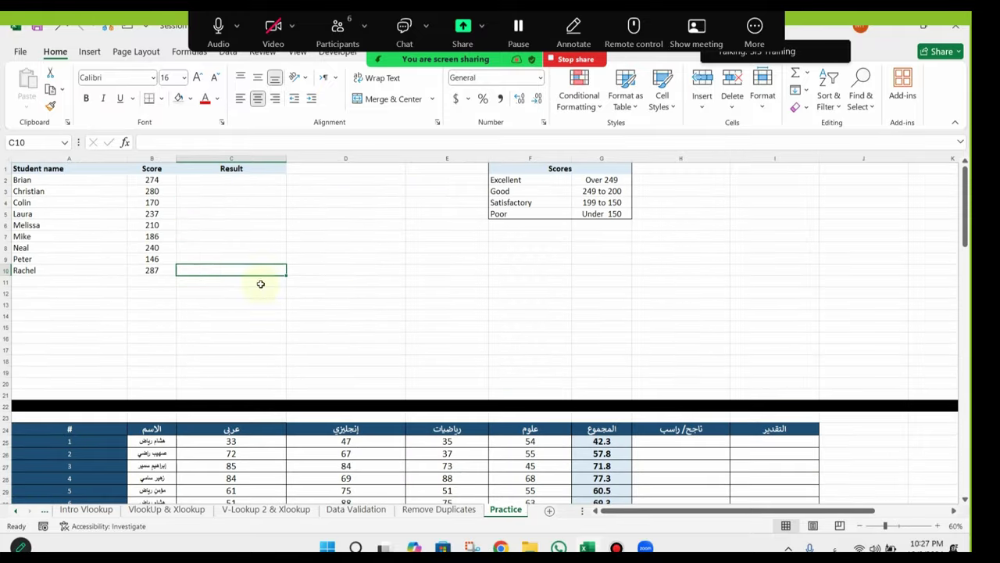
scroll(246, 302, "down", 6)
scroll(245, 300, "up", 3)
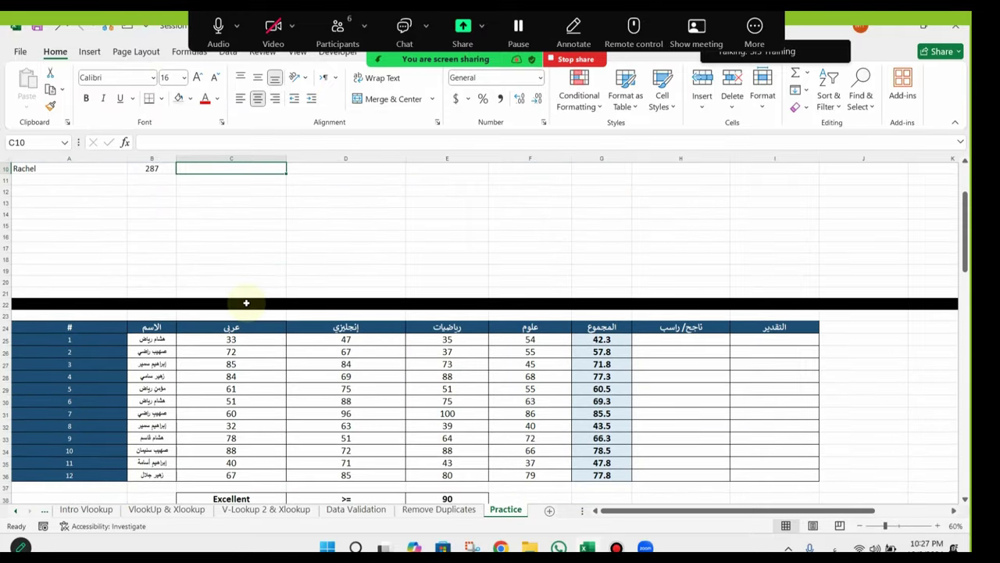
left_click(690, 352)
left_click(752, 422)
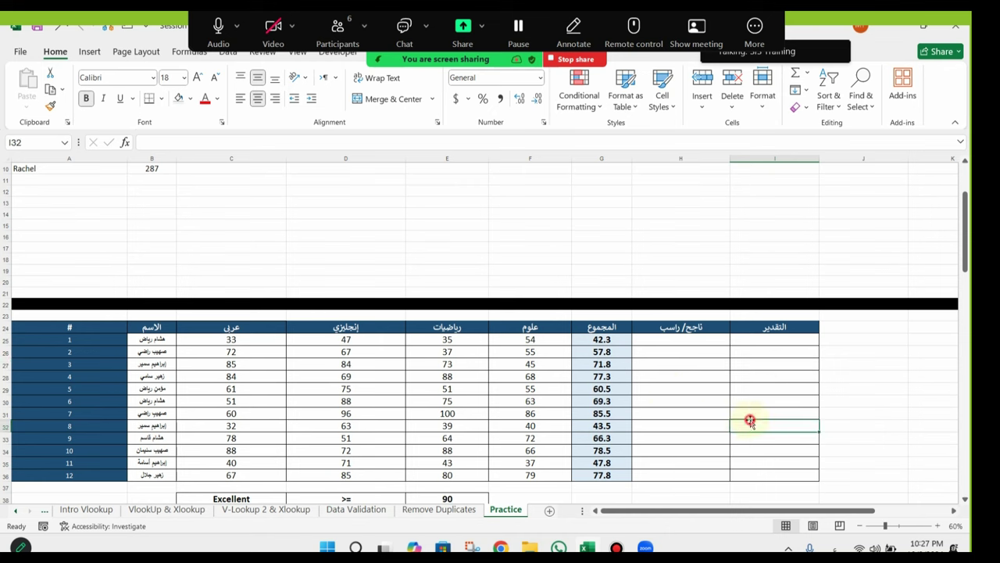
scroll(326, 261, "up", 3)
left_click(231, 191)
scroll(323, 313, "down", 15)
left_click(532, 312)
scroll(725, 341, "down", 1)
scroll(725, 341, "down", 13)
left_click(344, 294)
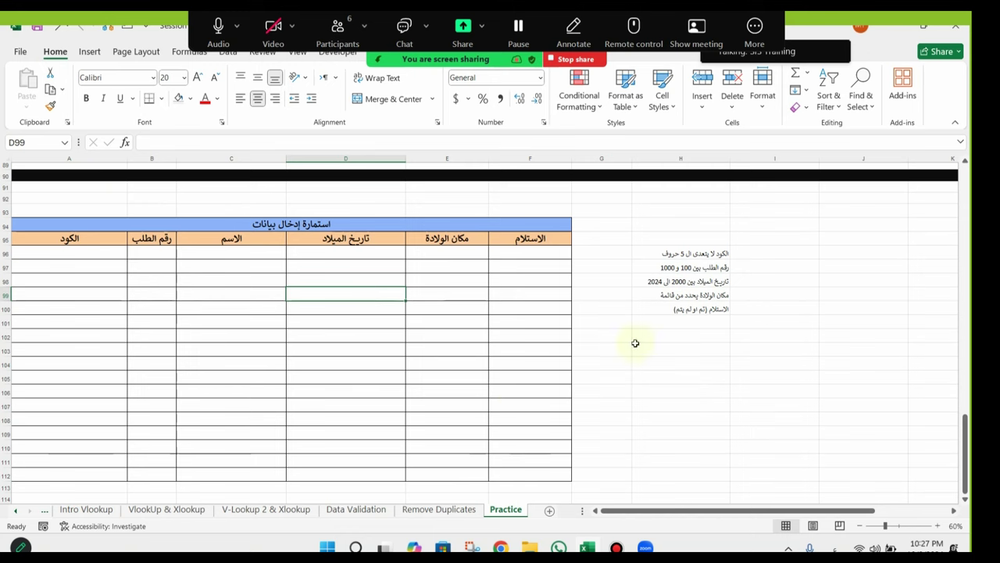
left_click_drag(715, 252, 710, 305)
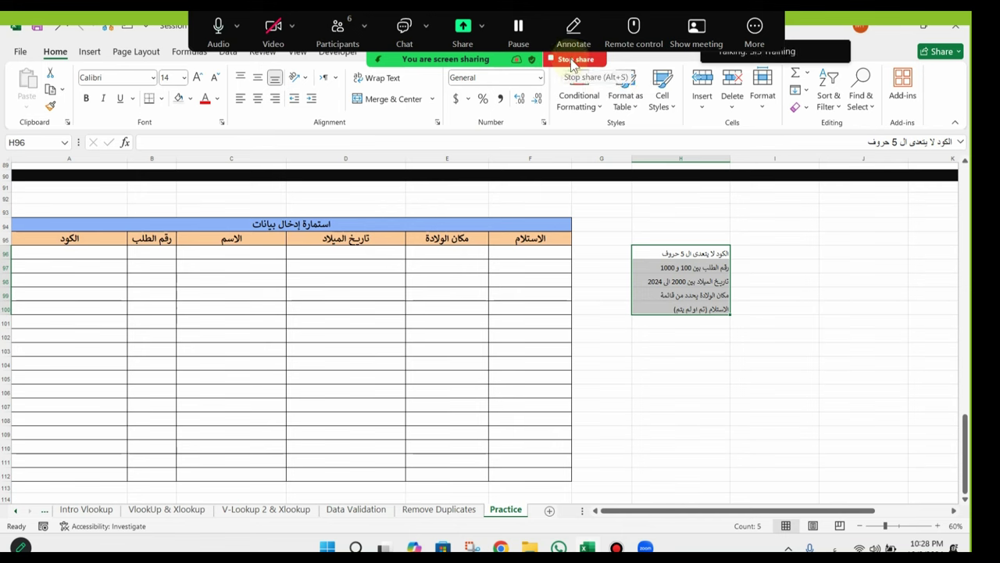
left_click(583, 65)
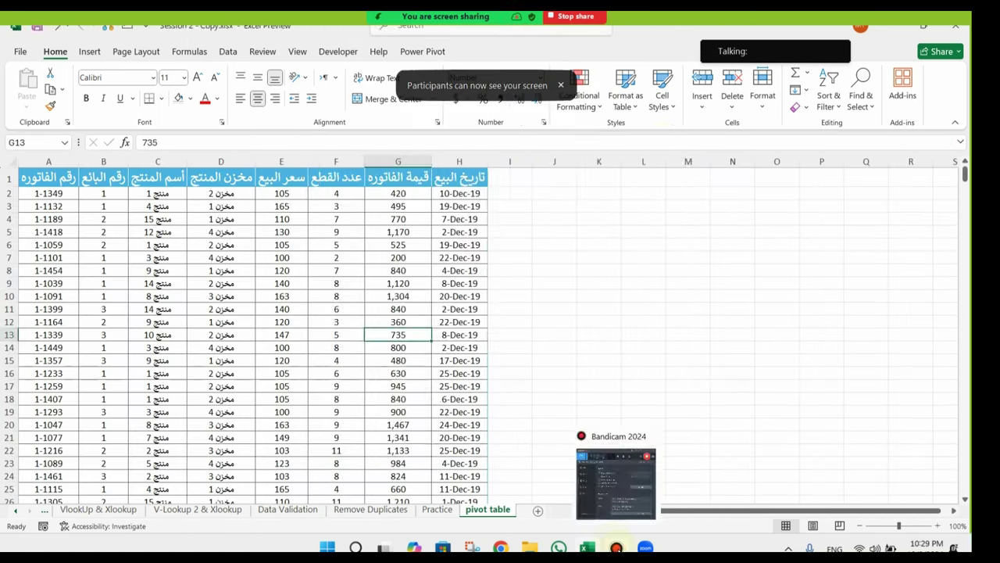
left_click(617, 547)
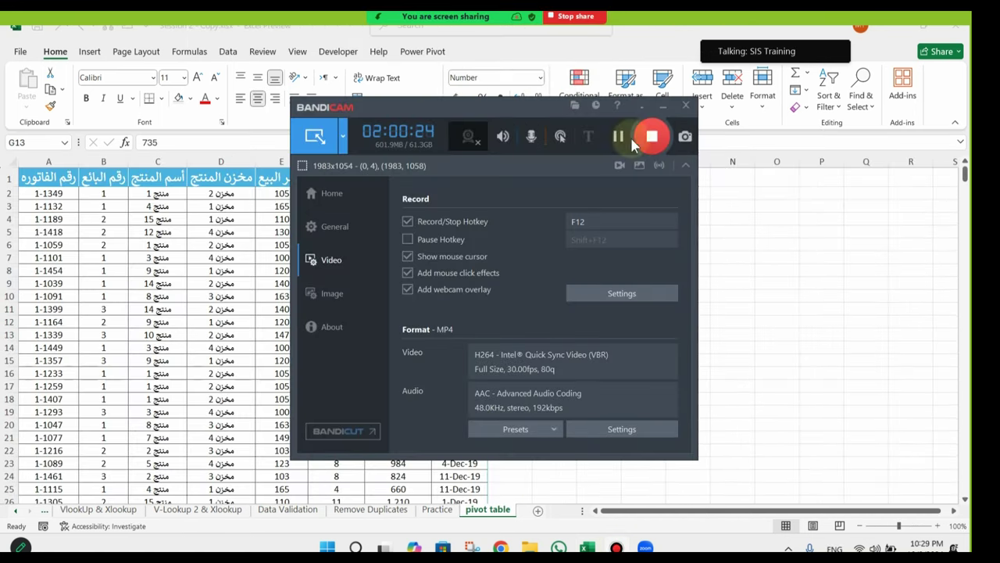
left_click(661, 105)
mouse_move(446, 15)
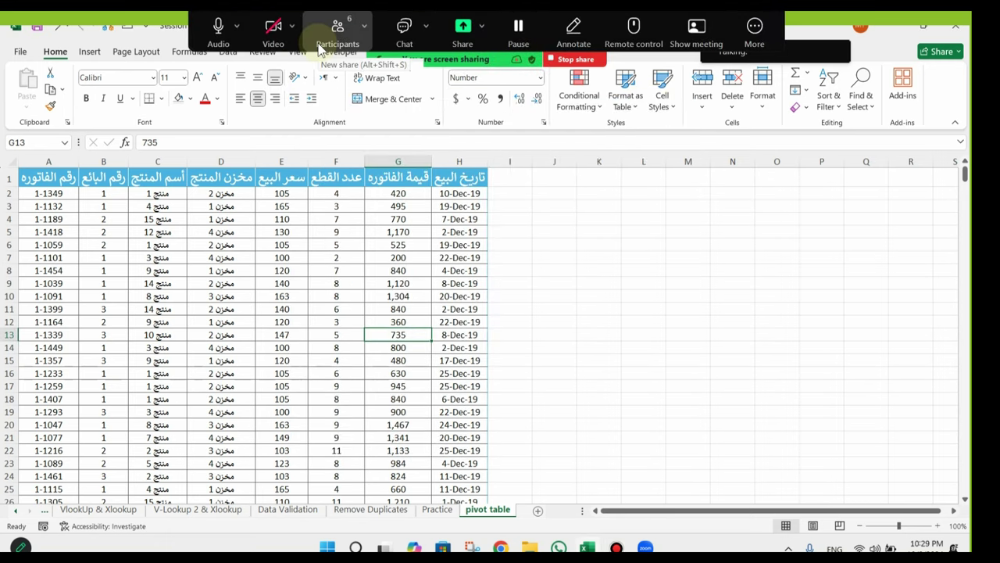
left_click(338, 32)
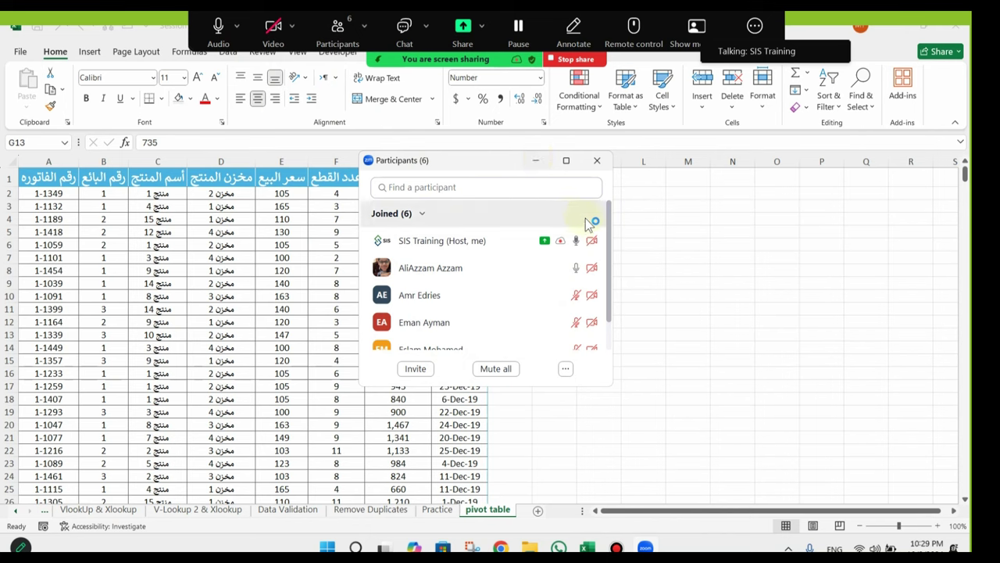
left_click(598, 161)
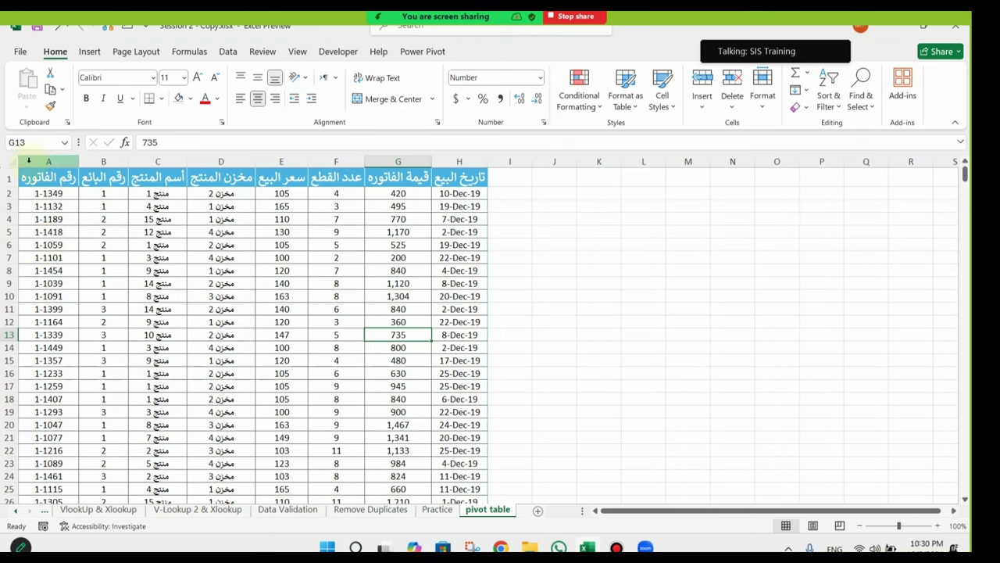
left_click(52, 195)
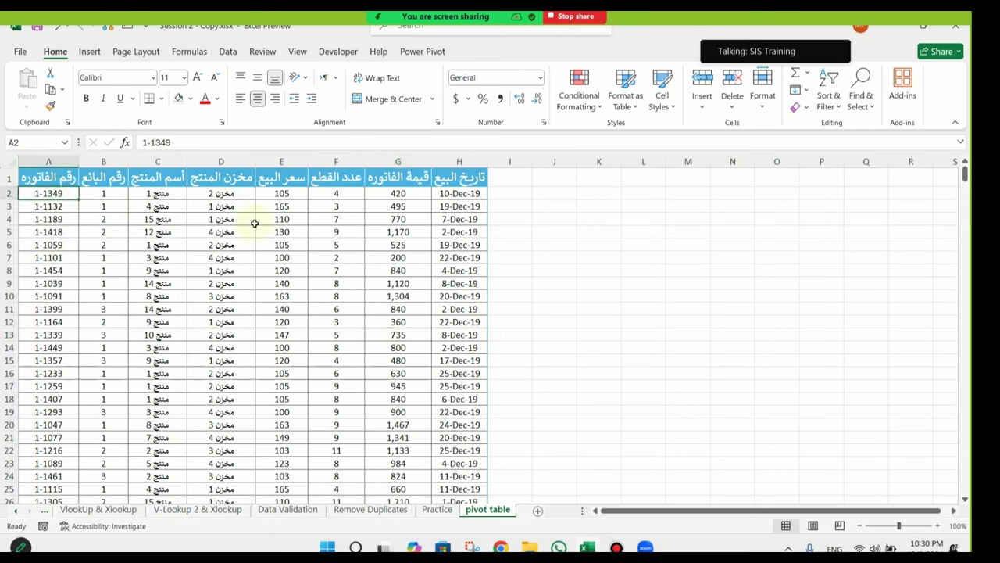
left_click(39, 219)
left_click(102, 194)
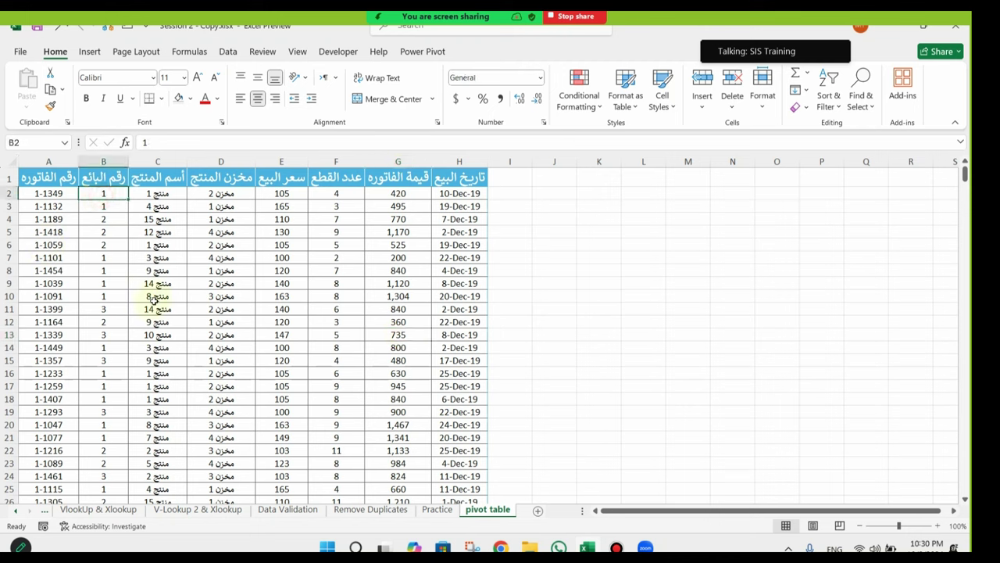
left_click(146, 203)
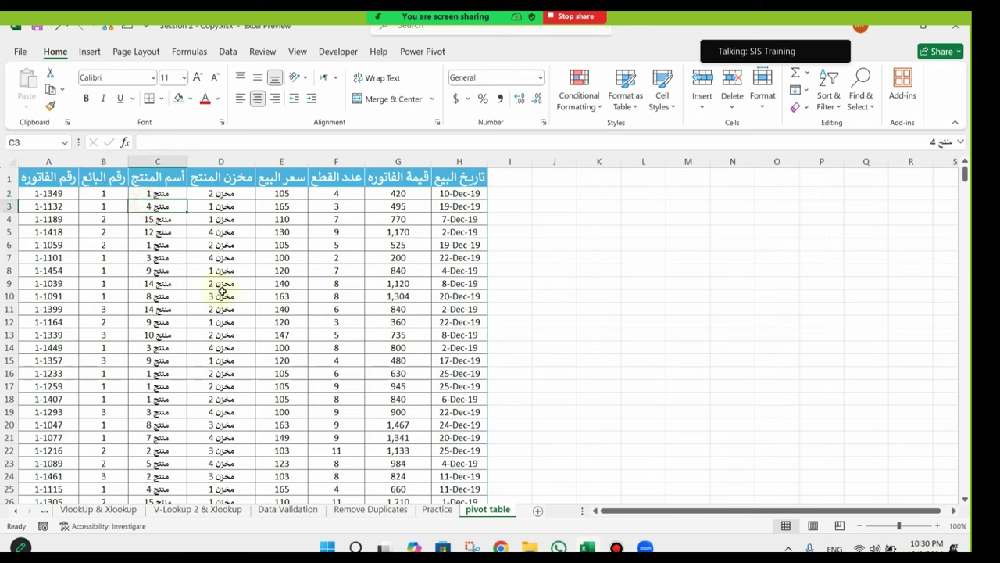
left_click(226, 209)
left_click(296, 216)
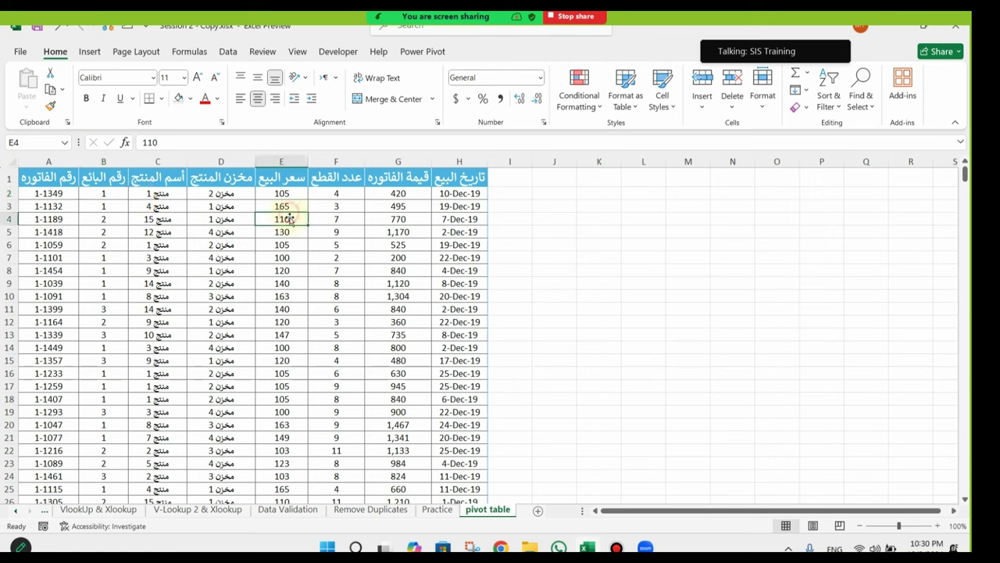
left_click(343, 205)
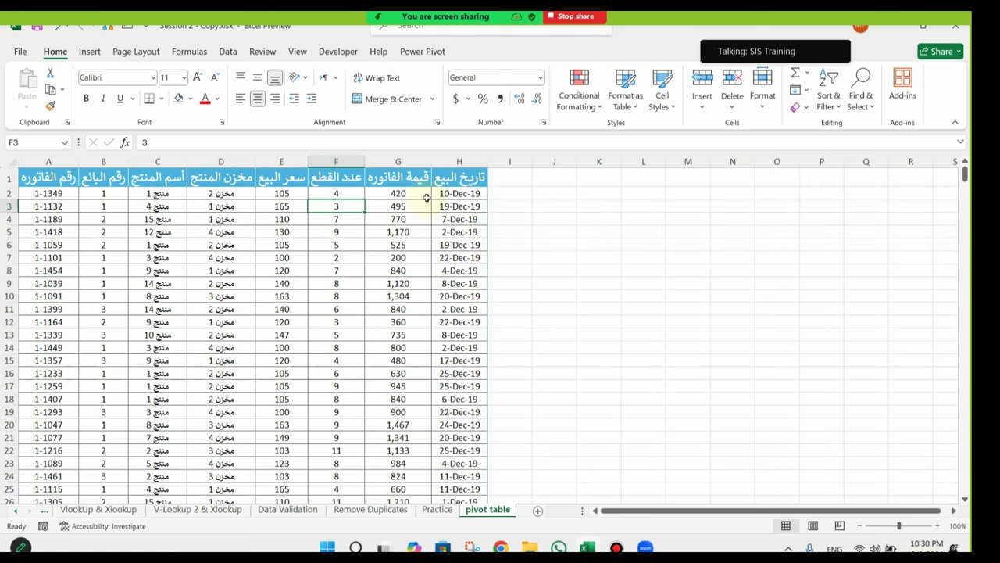
left_click(427, 197)
left_click(336, 194)
left_click(285, 195)
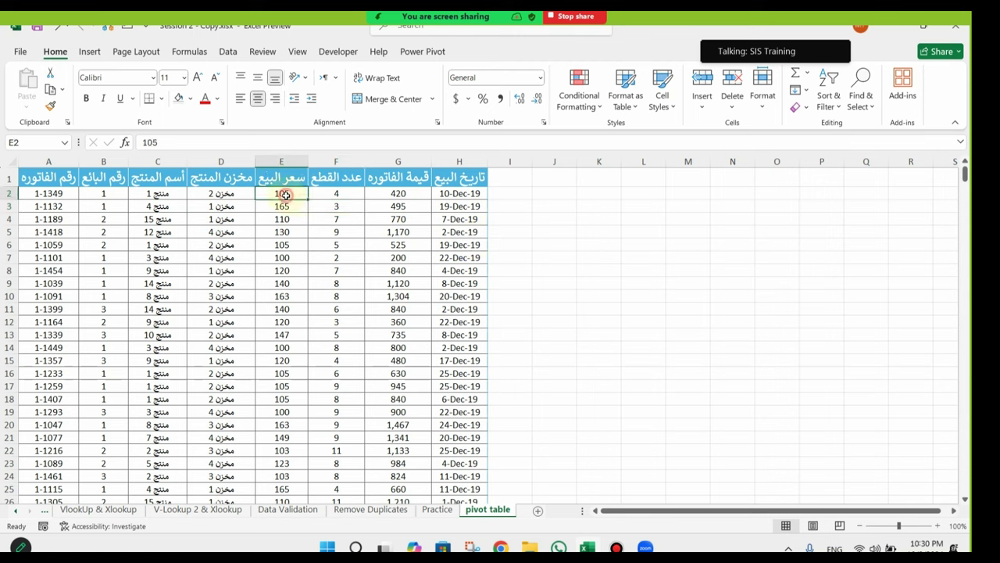
left_click(469, 208)
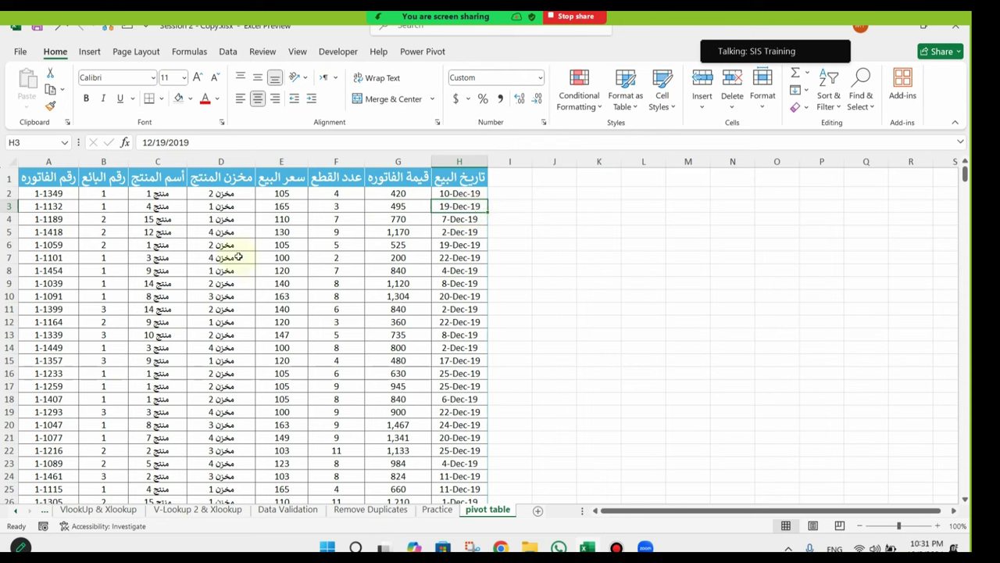
left_click(178, 194)
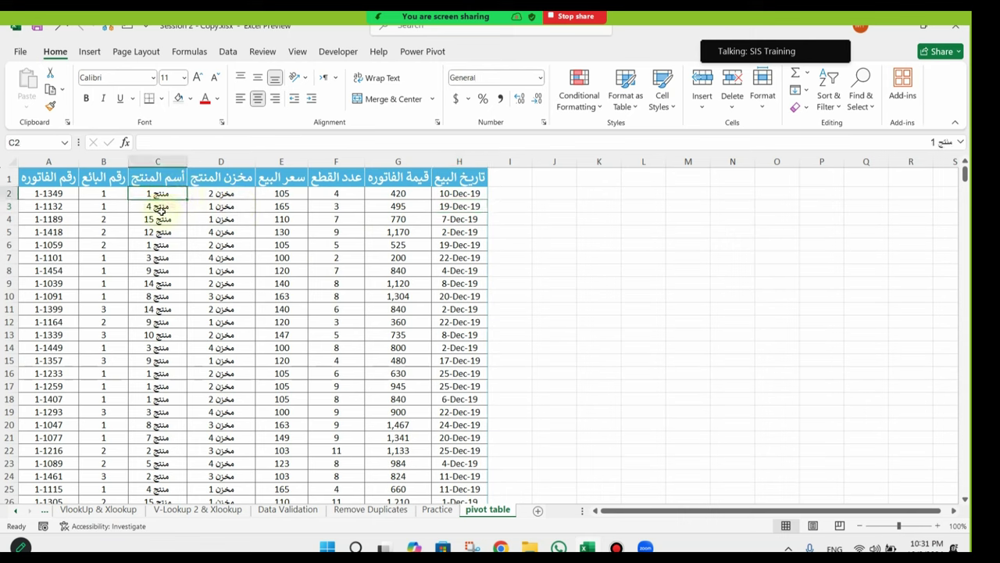
left_click(159, 375)
left_click(159, 386)
left_click_drag(158, 399, 177, 196)
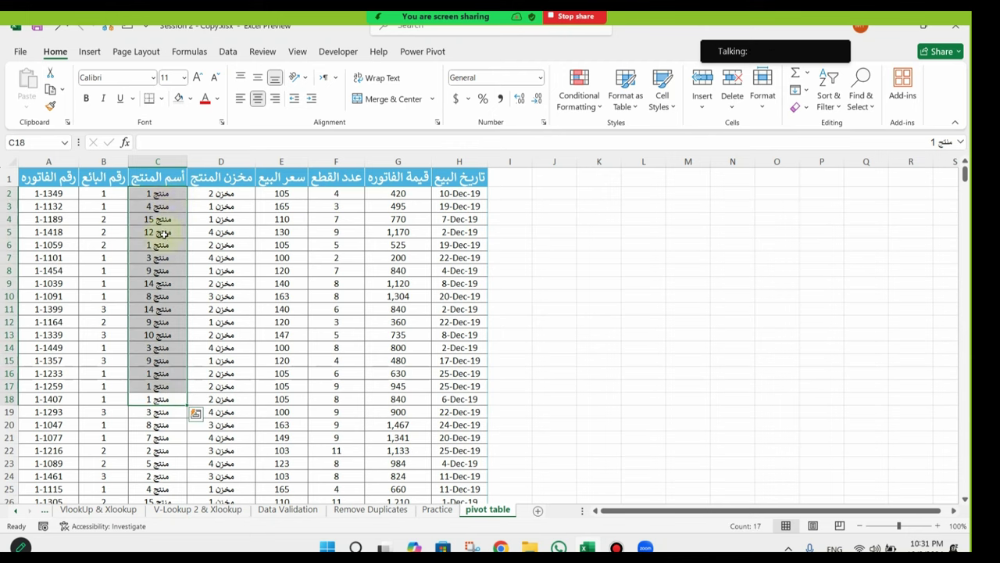
left_click(169, 217)
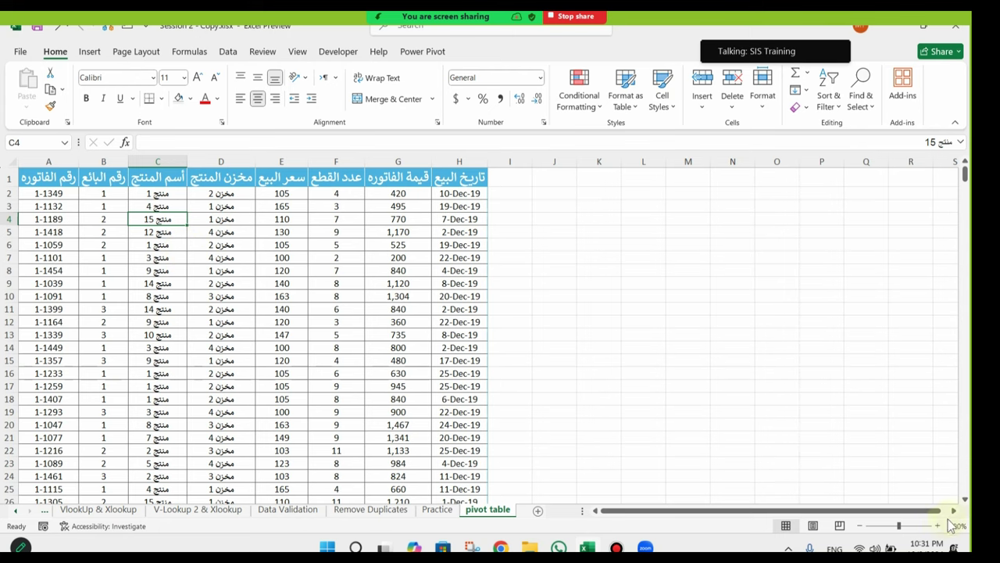
left_click(937, 526)
left_click(938, 525)
left_click(938, 526)
left_click_drag(289, 291, 19, 312)
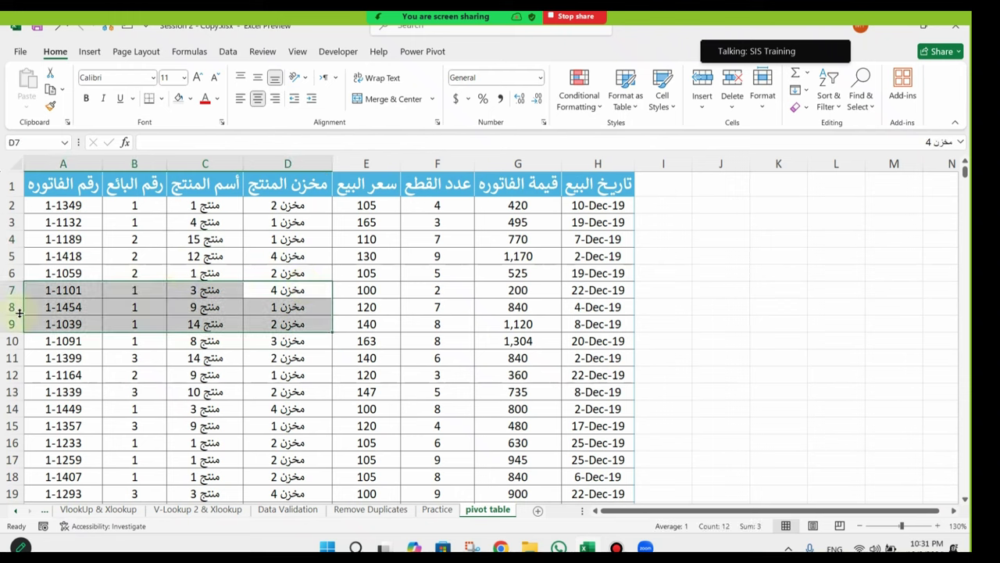
left_click(282, 224)
left_click(295, 241)
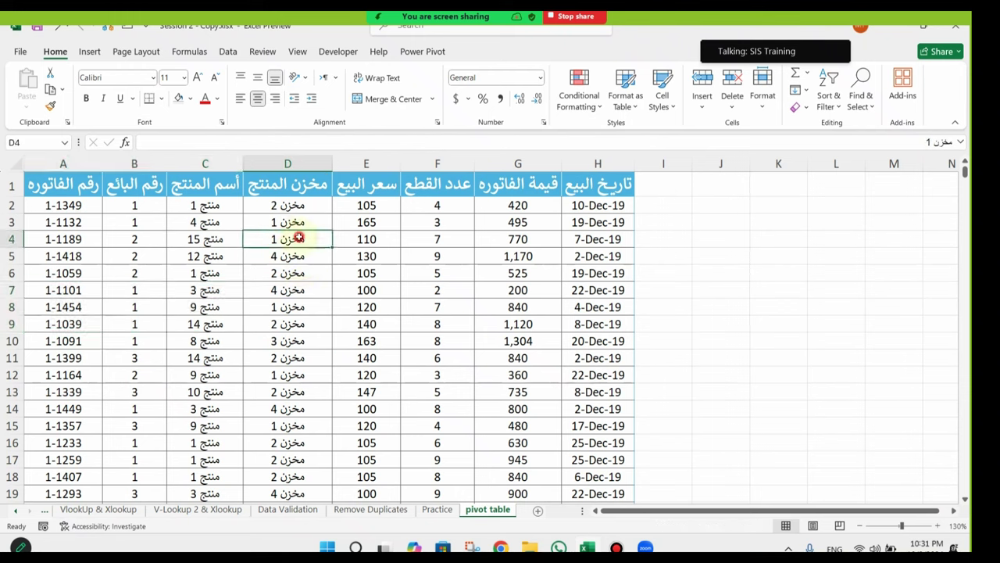
left_click(290, 308)
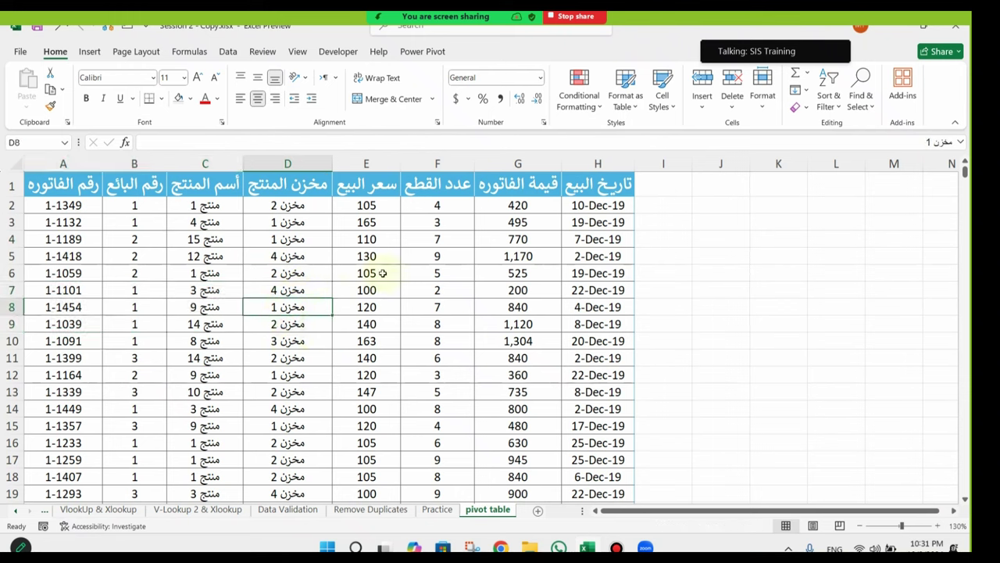
left_click(194, 207)
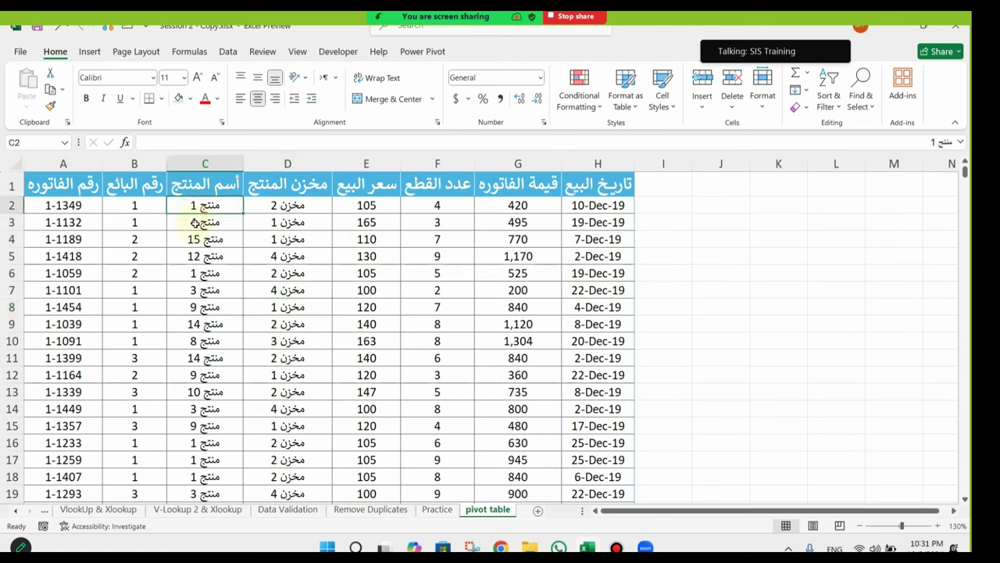
left_click(462, 210)
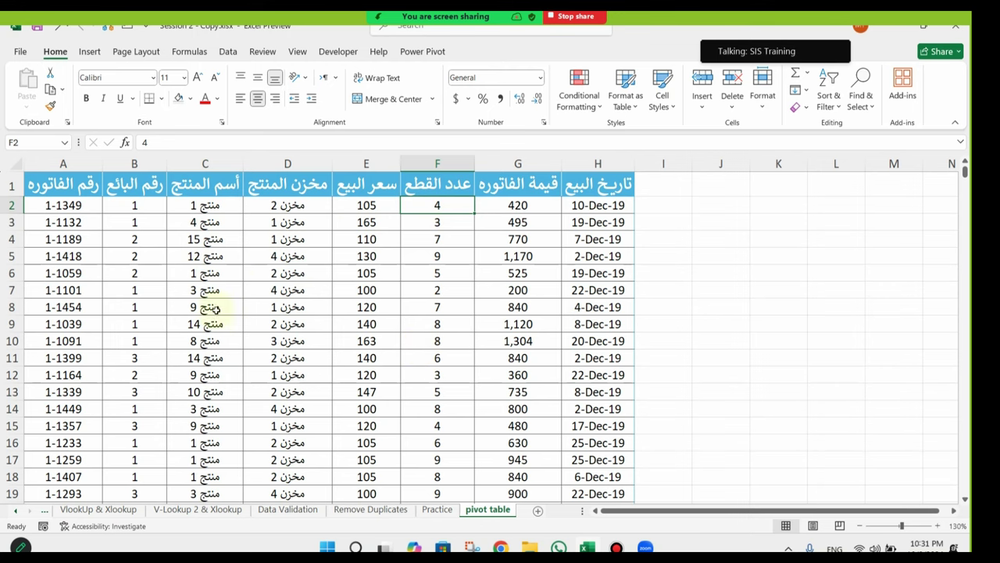
left_click(858, 525)
left_click(858, 525)
left_click(173, 269)
left_click(196, 224)
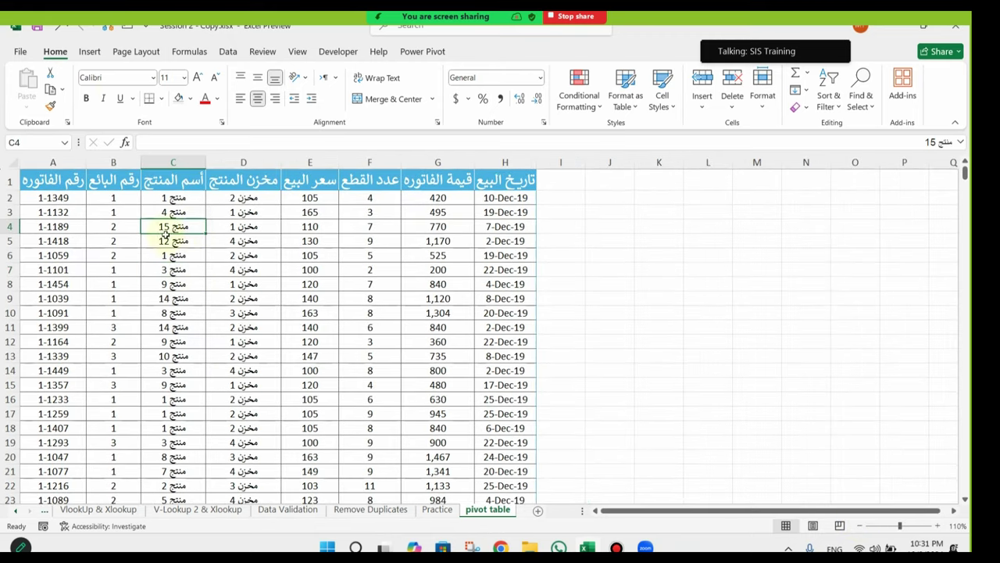
Step: Insert a PivotTable from A1:H52 on the existing worksheet at cell L2
left_click(90, 51)
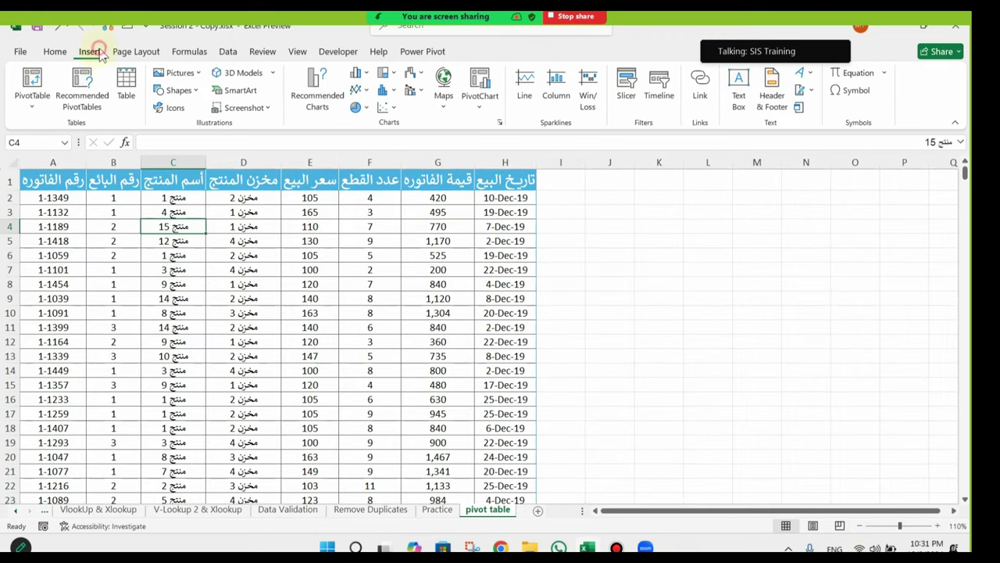
left_click(32, 78)
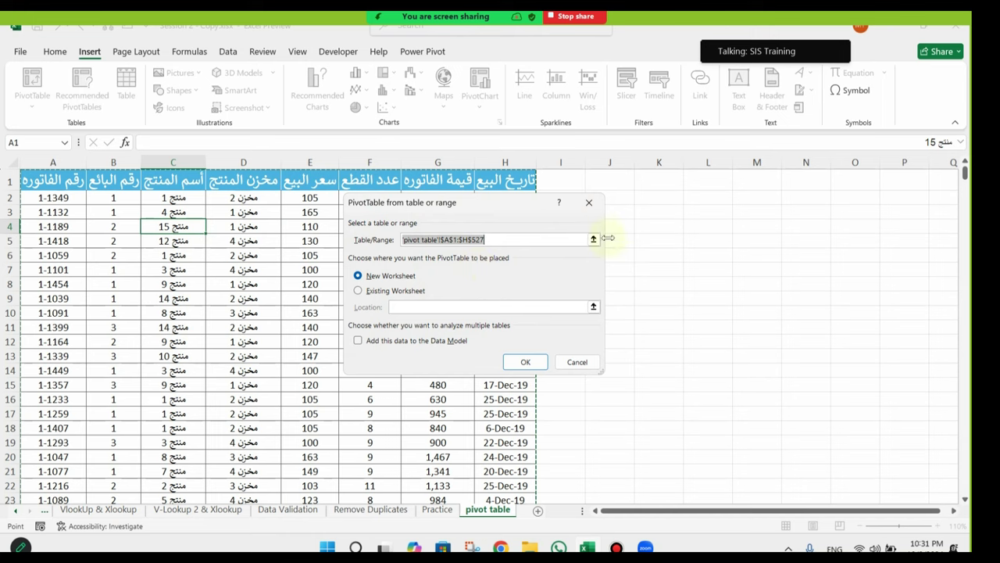
left_click(358, 291)
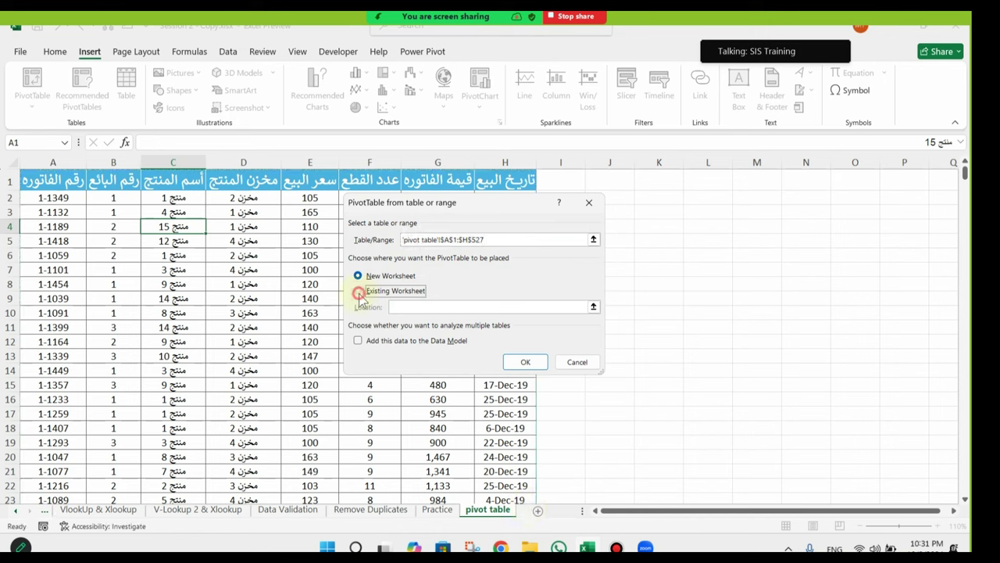
left_click(701, 197)
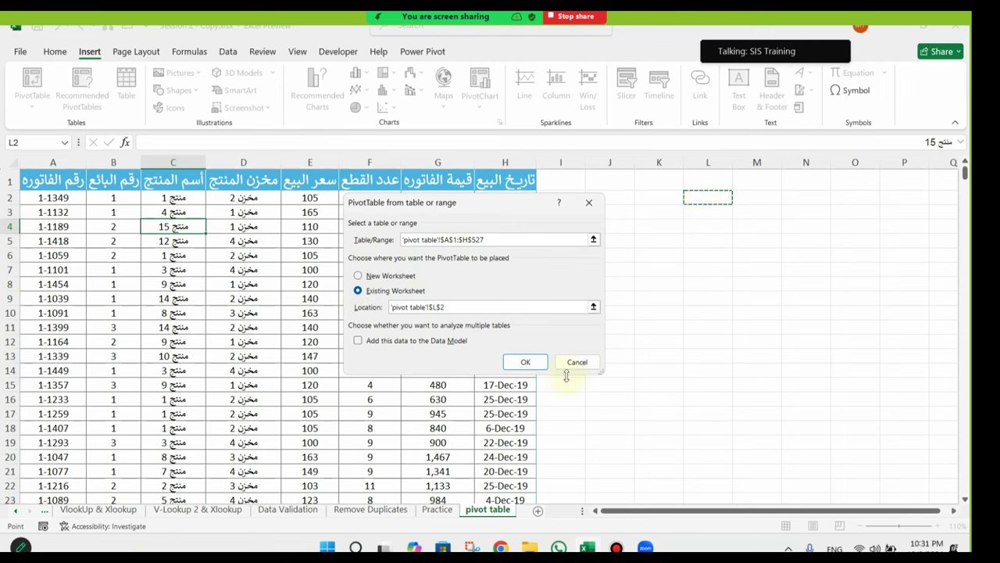
left_click(534, 362)
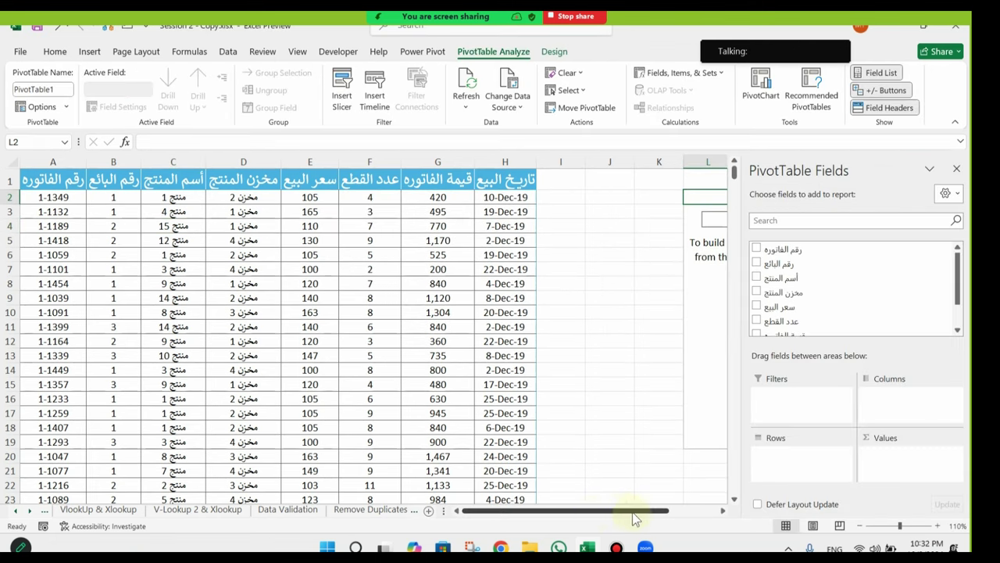
left_click_drag(591, 512, 661, 512)
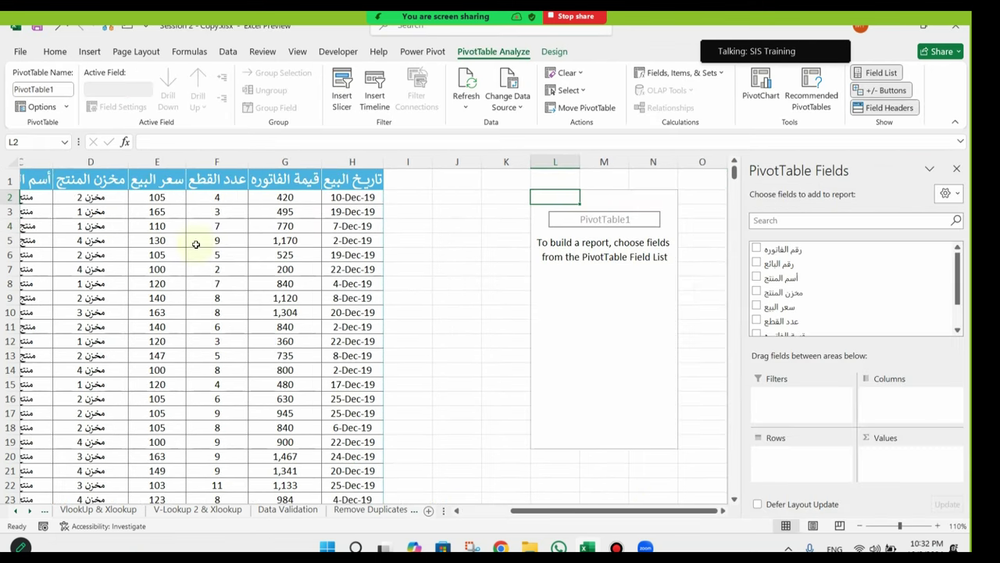
left_click_drag(576, 511, 531, 511)
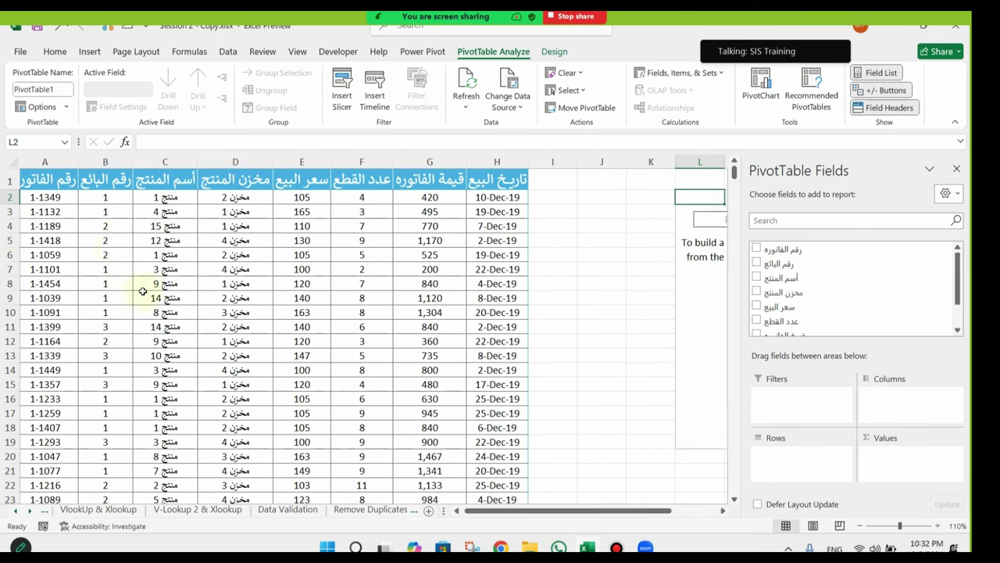
left_click(163, 202)
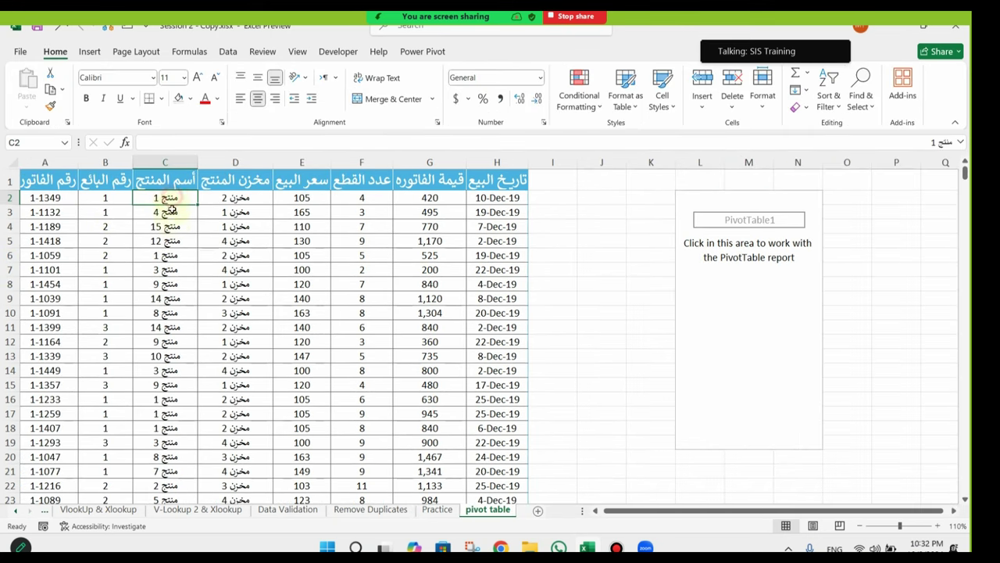
left_click(193, 226)
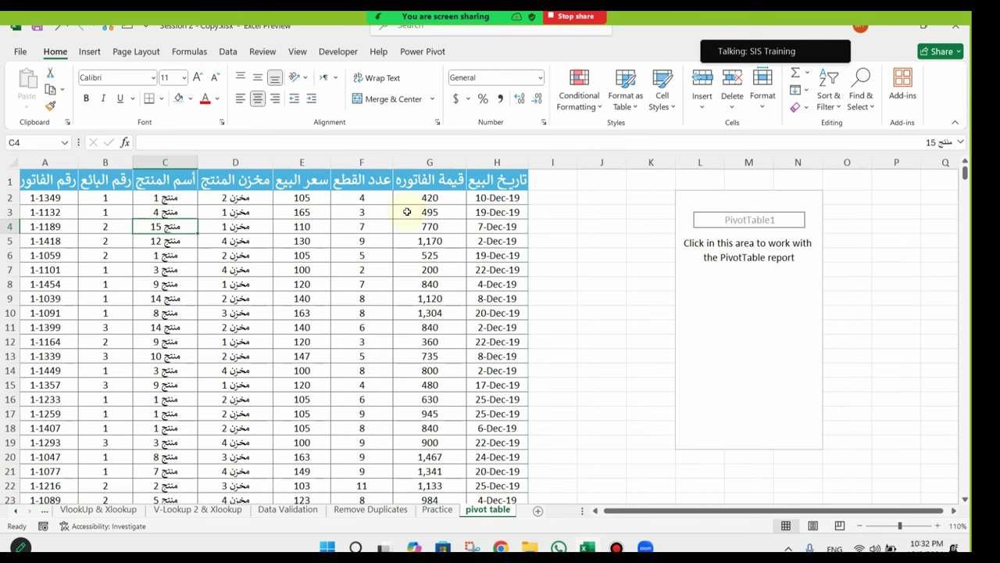
left_click(704, 197)
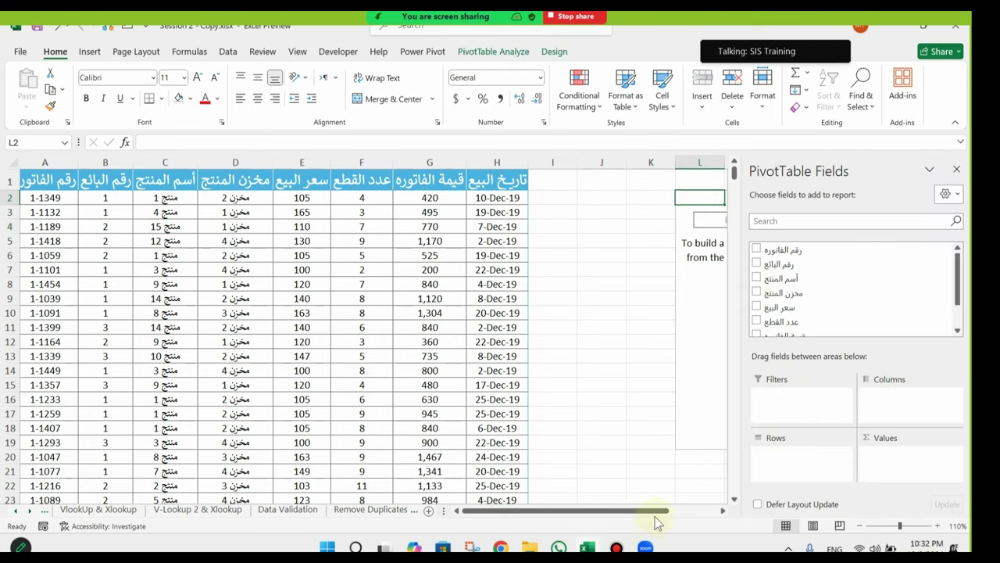
left_click_drag(653, 512, 731, 520)
left_click(722, 510)
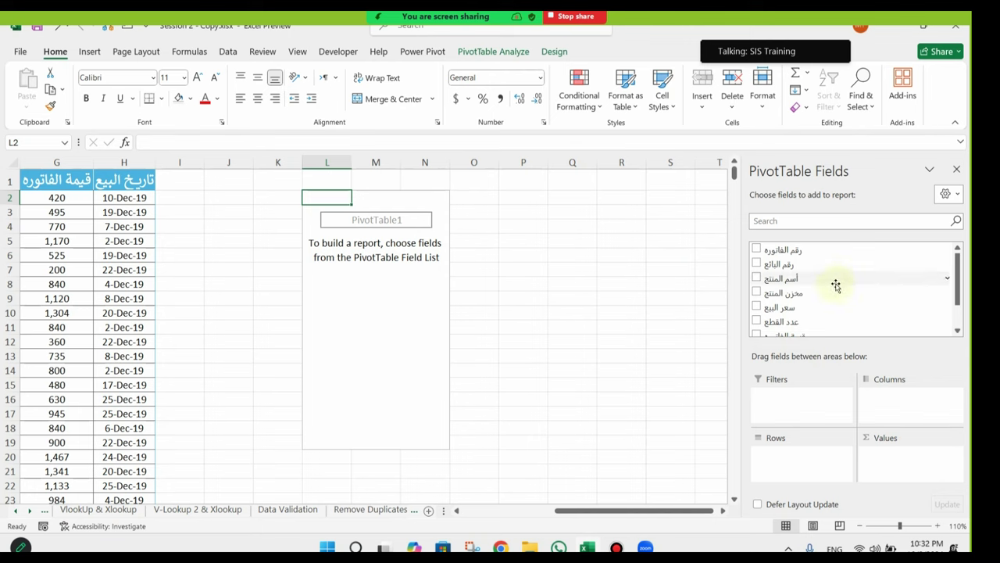
Step: Put أسم المنتج in Rows and Sum of عدد القطع in Values, totalling 3416
left_click_drag(835, 284, 805, 461)
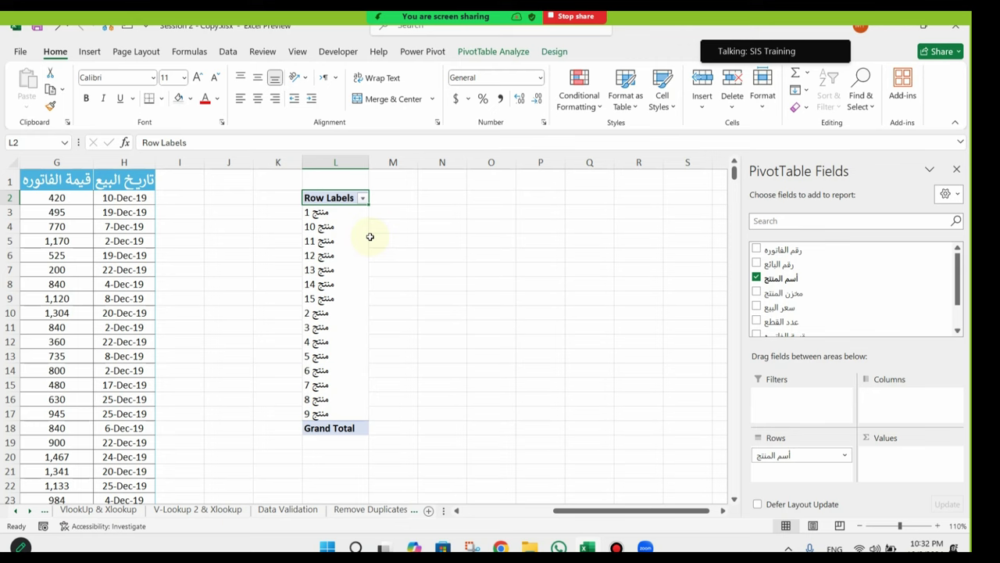
scroll(826, 313, "down", 2)
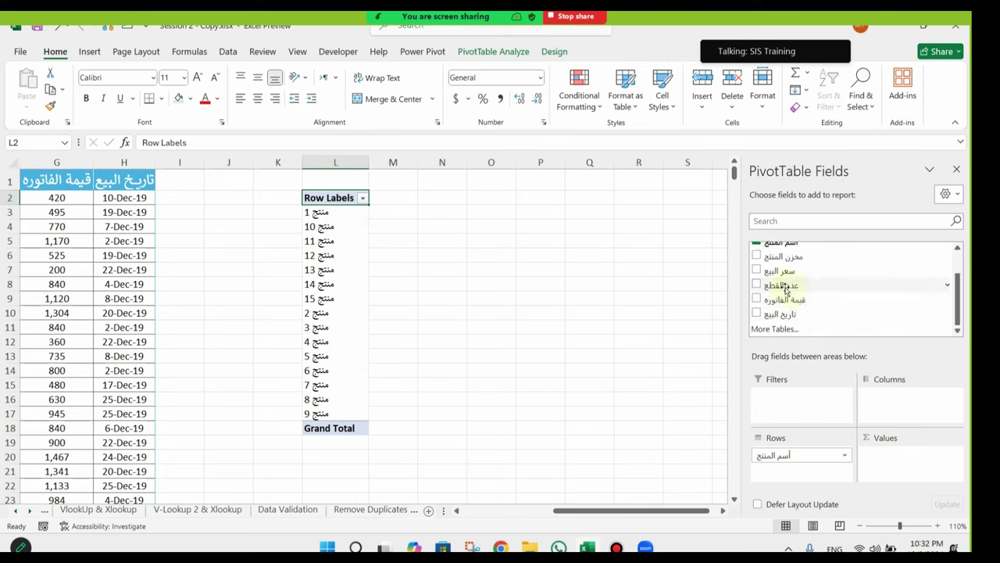
left_click_drag(783, 286, 905, 468)
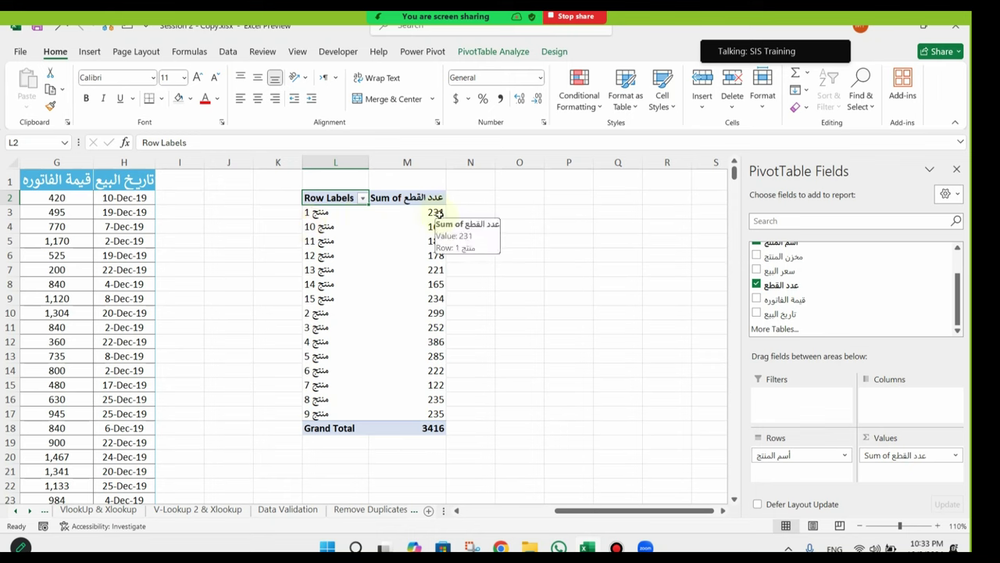
mouse_move(435, 226)
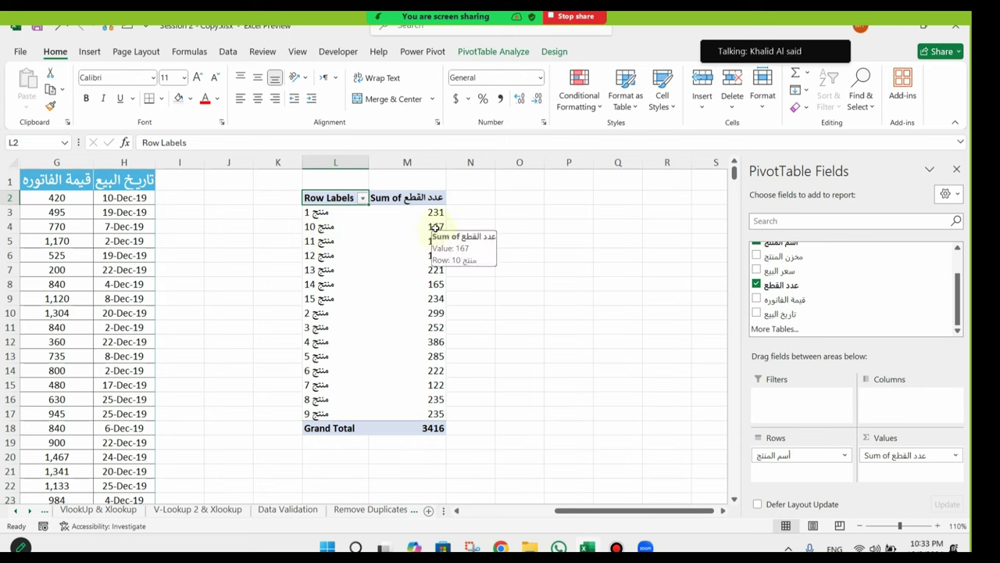
left_click_drag(638, 511, 501, 518)
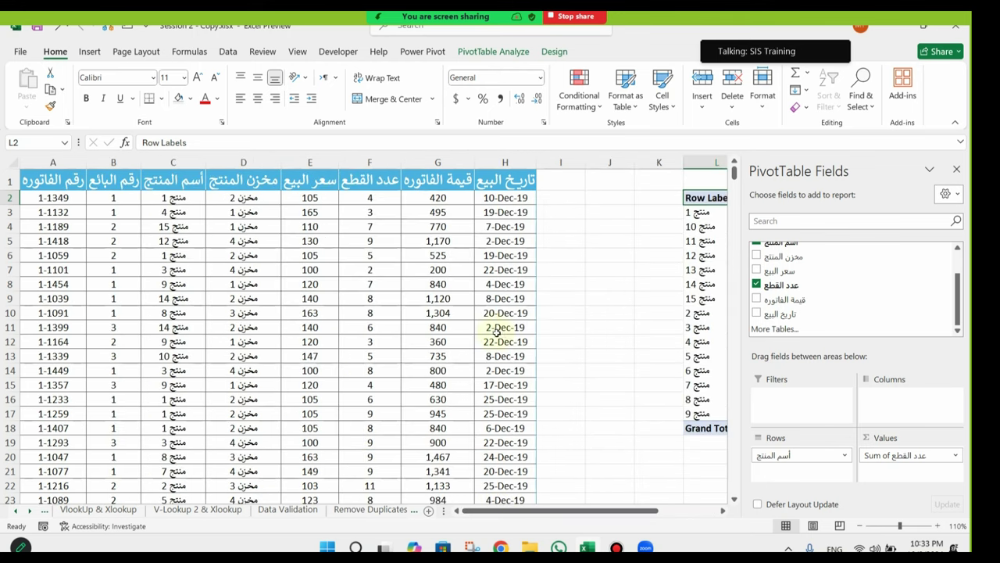
Step: Insert a second PivotTable from the source data on this sheet at cell P2
left_click(233, 256)
left_click(89, 51)
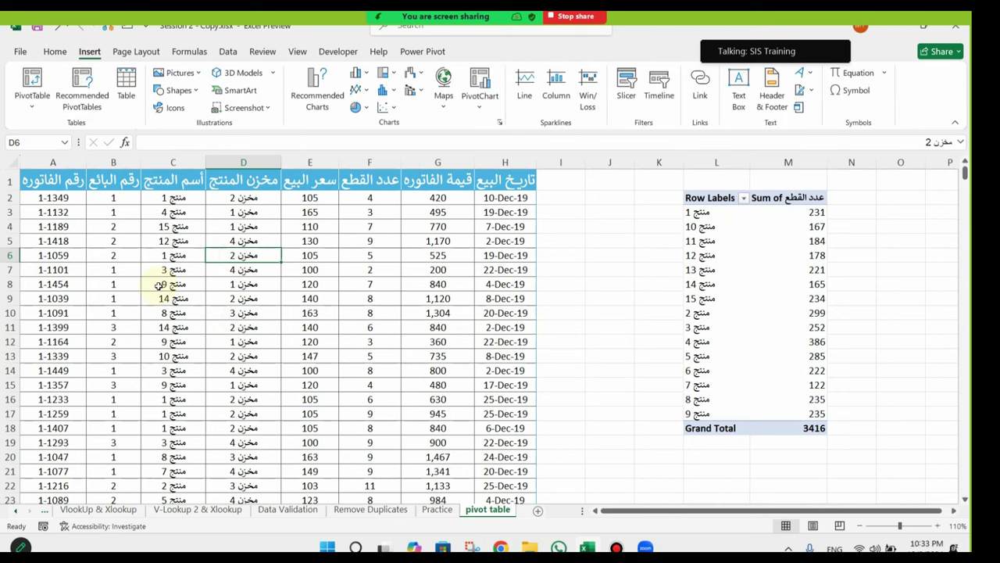
left_click(32, 82)
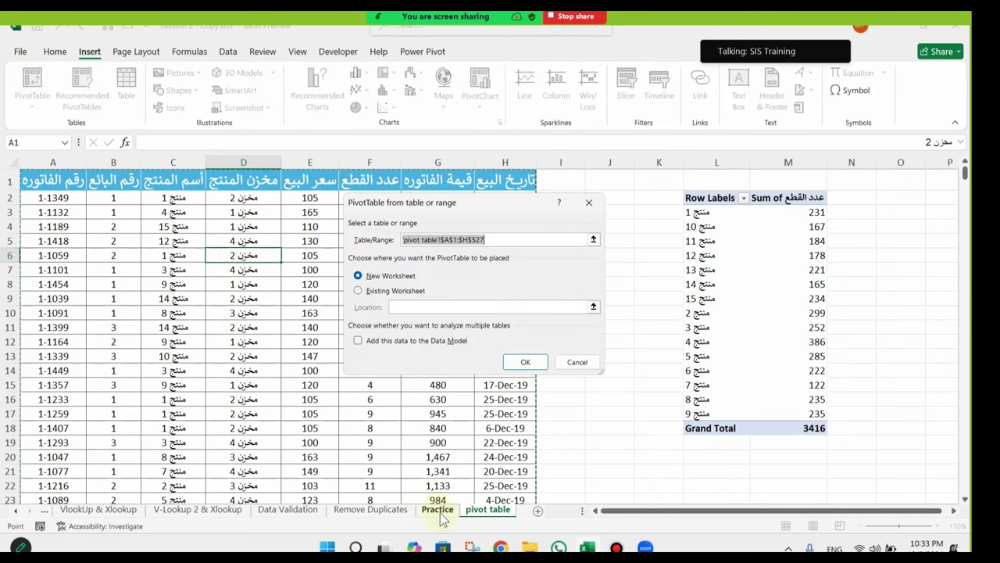
left_click_drag(623, 512, 708, 521)
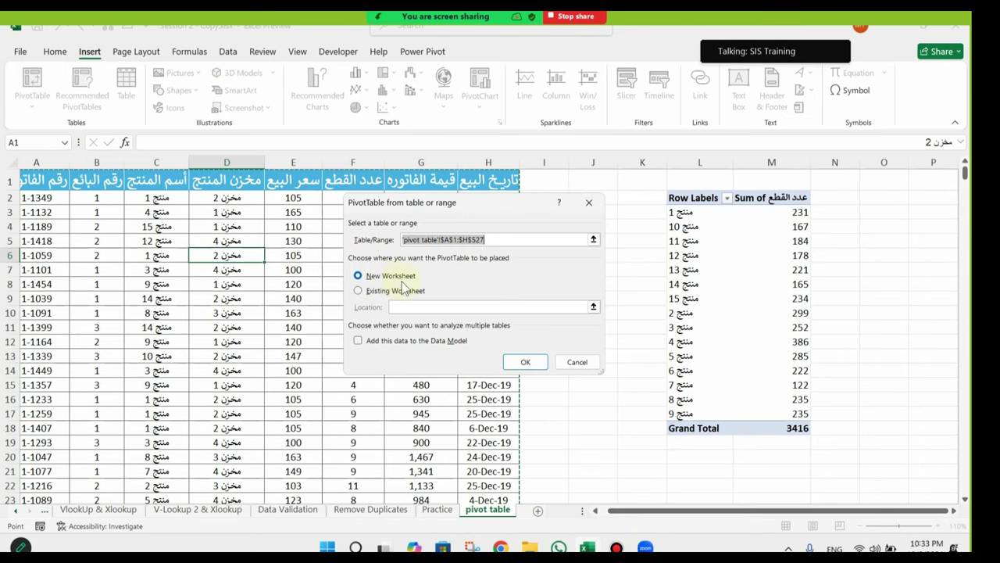
left_click(378, 292)
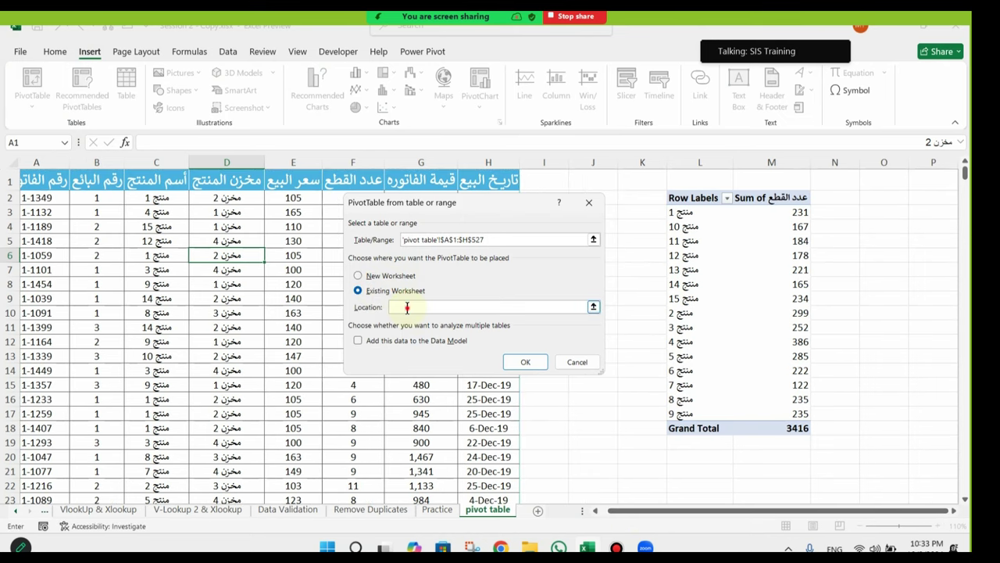
left_click(915, 197)
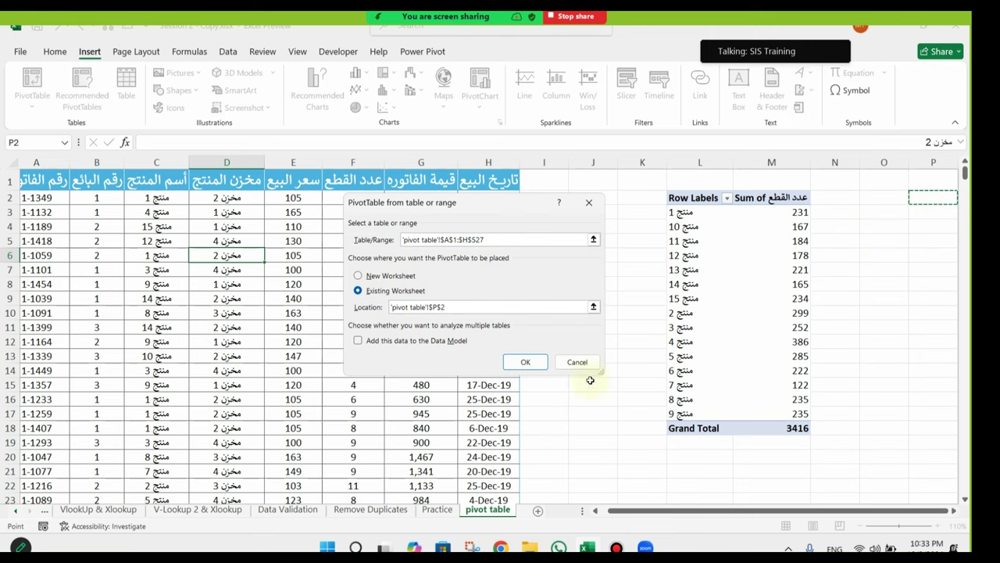
left_click(525, 363)
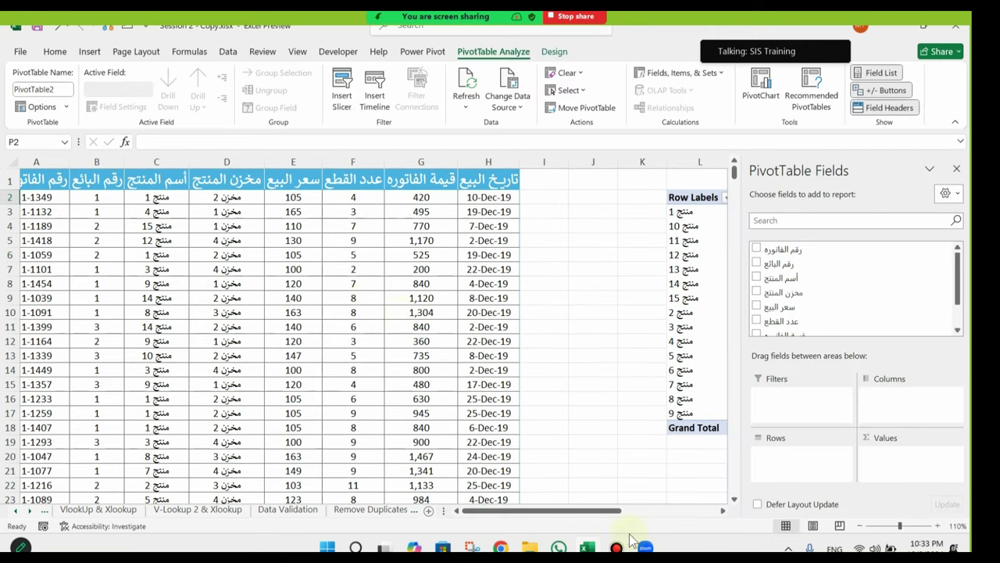
Step: Select seller-number source cells and the empty PivotTable2, and close the meeting participants list
left_click_drag(558, 513, 657, 516)
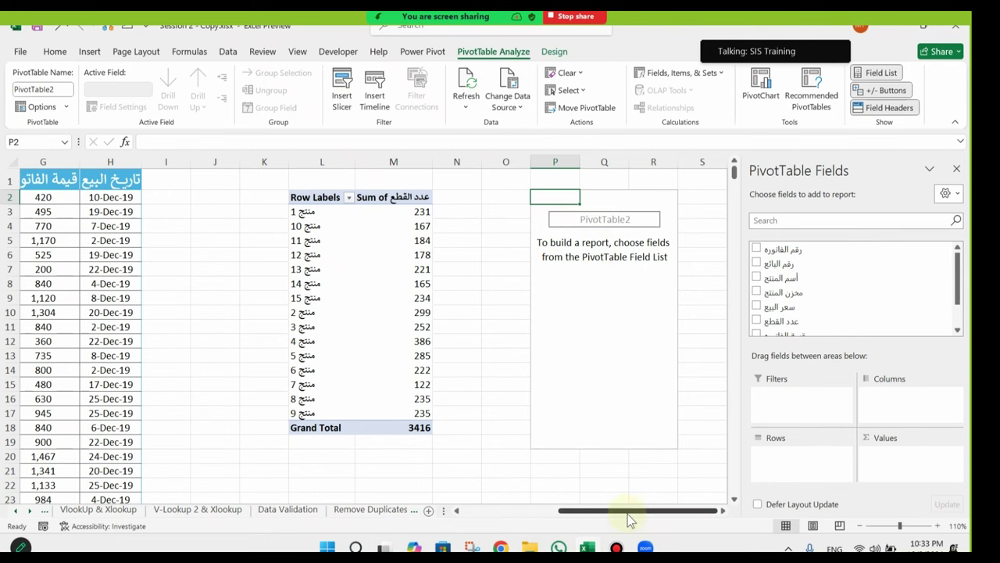
left_click_drag(630, 512, 533, 511)
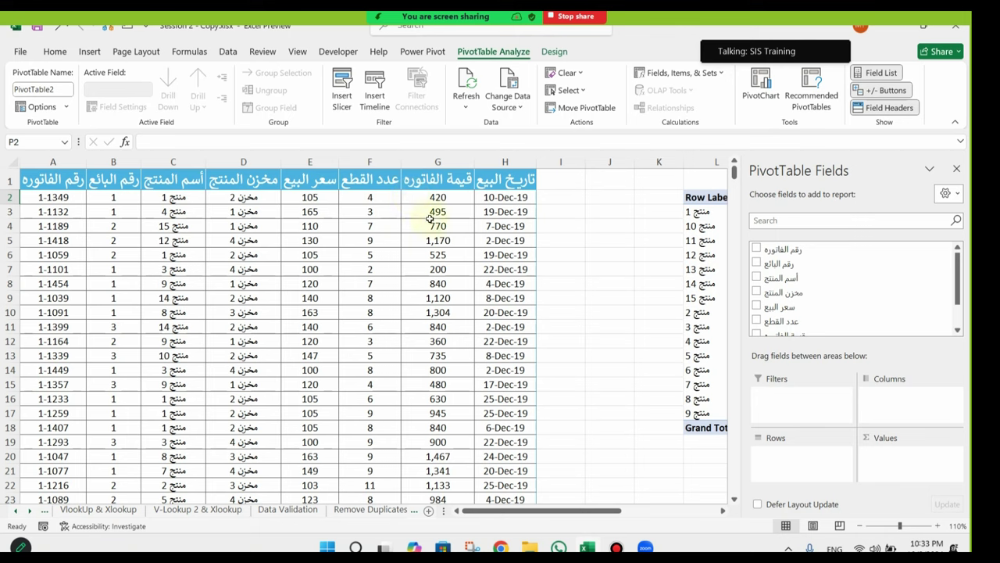
left_click(124, 197)
left_click(122, 227)
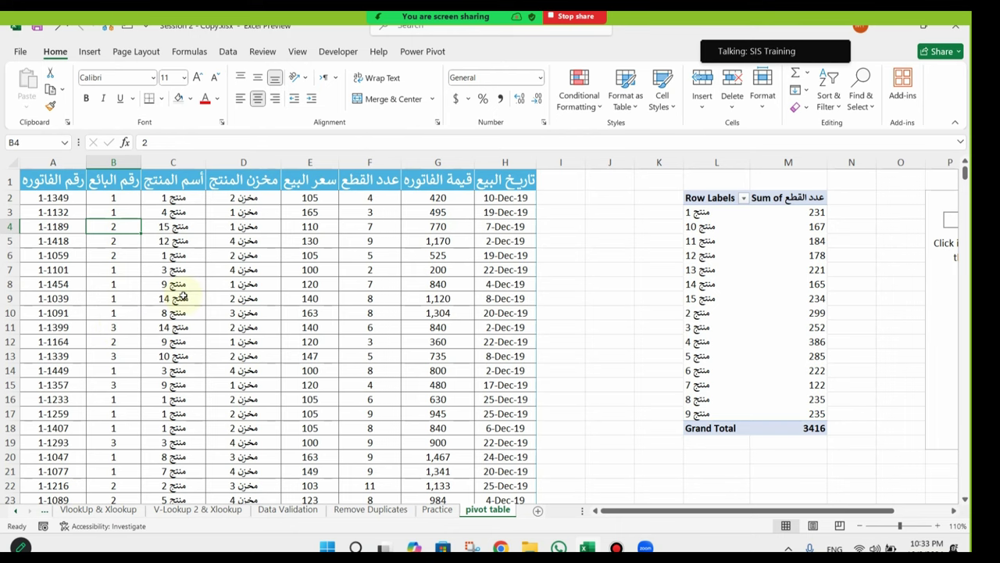
left_click_drag(367, 242, 977, 283)
left_click(756, 197)
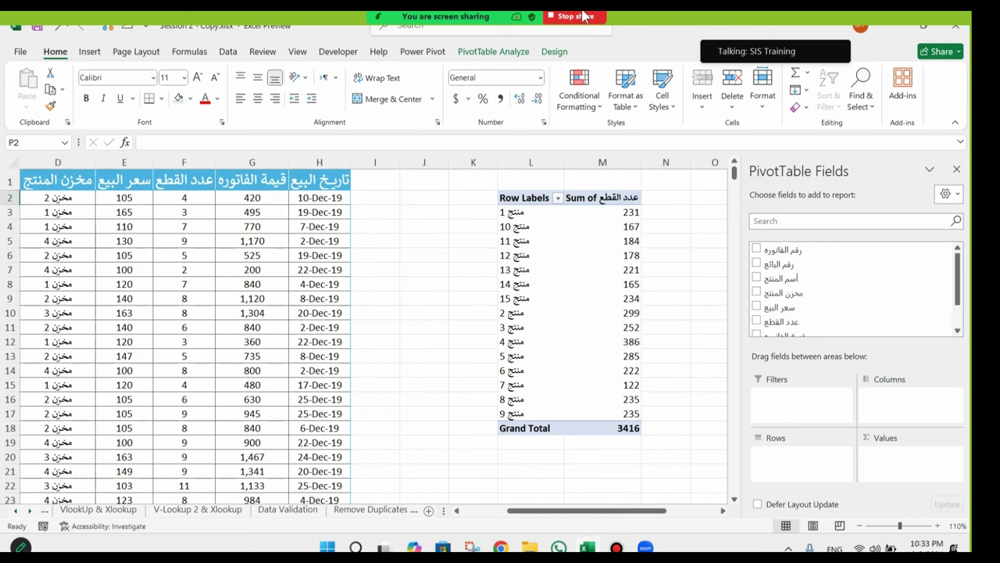
left_click(338, 16)
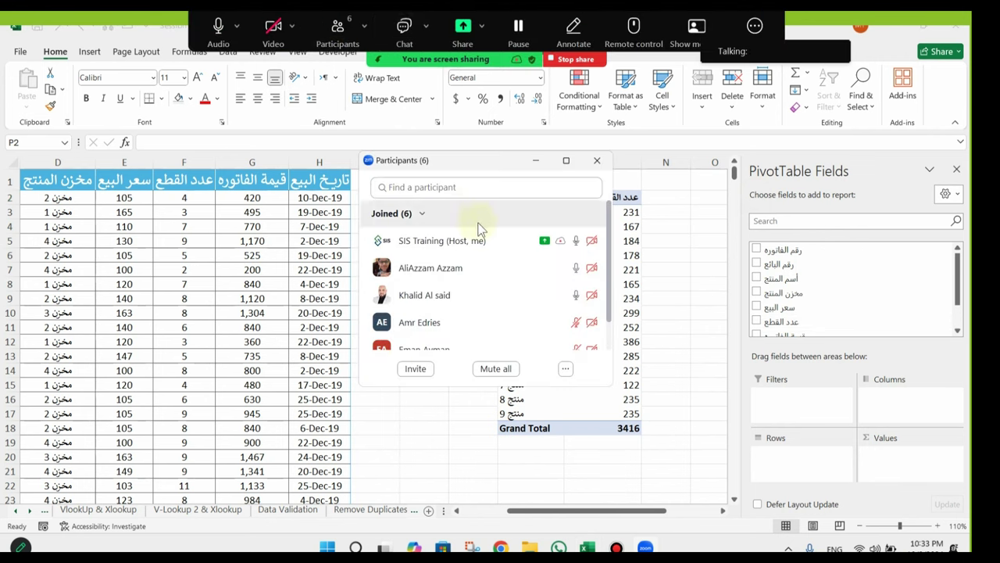
scroll(539, 288, "down", 2)
left_click(597, 160)
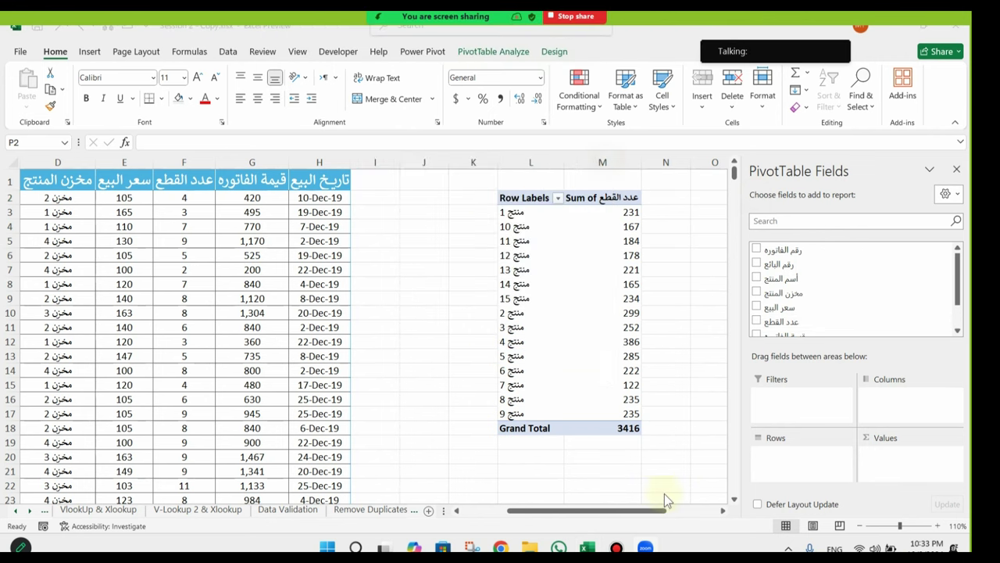
Step: Add رقم البائع to PivotTable2's Rows, then select cells outside the pivot
left_click_drag(651, 518, 690, 515)
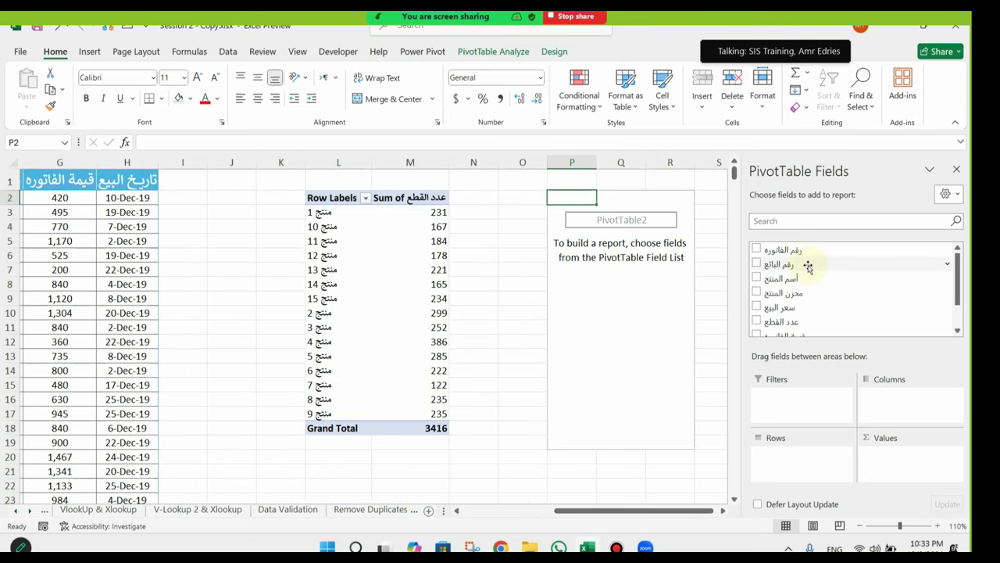
left_click_drag(808, 267, 808, 461)
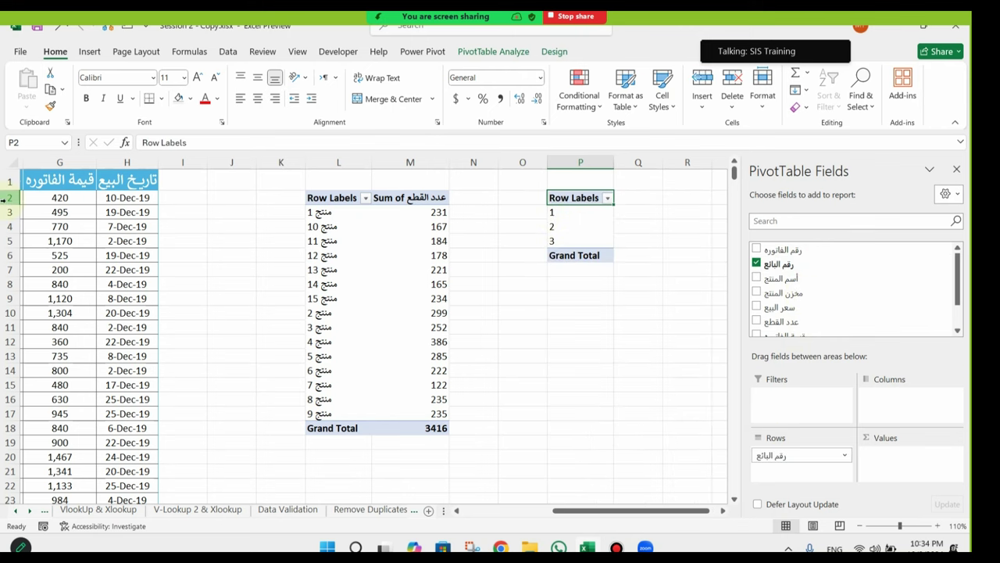
left_click(8, 241)
left_click(547, 285)
key("shift+Right")
key("shift+Right")
key("shift+Right")
key("shift+Right")
key("shift+Right")
key("shift+Right")
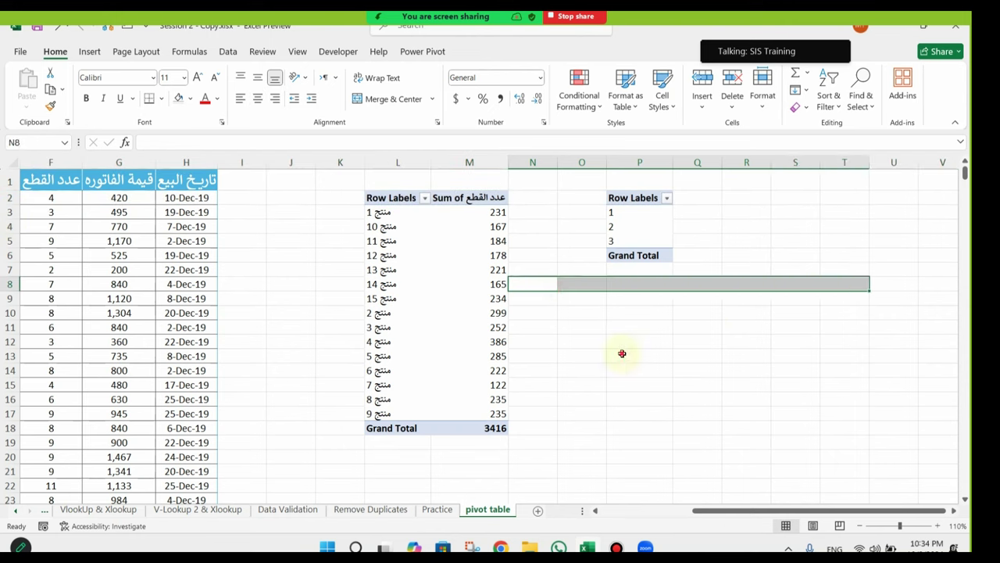
left_click(622, 353)
key("shift+Right")
key("shift+Right")
key("shift+Right")
key("shift+Right")
left_click(614, 471)
key("shift+Right")
key("shift+Right")
key("shift+Right")
key("shift+Right")
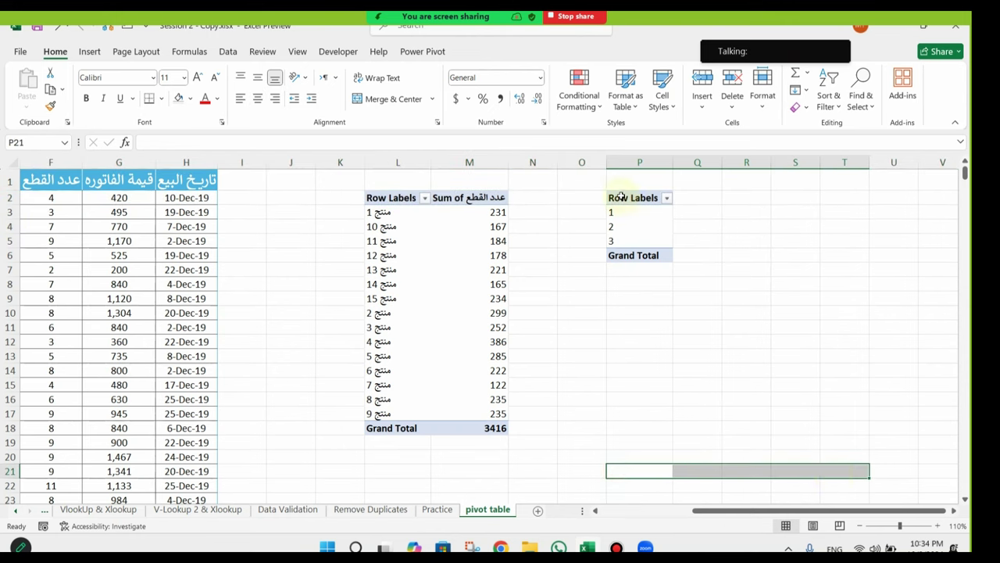
Step: Try رقم البائع in Columns, return it to Rows, and sum عدد القطع per seller (1178, 1121, 1117)
left_click(620, 197)
left_click_drag(801, 455, 914, 397)
left_click_drag(648, 510, 686, 511)
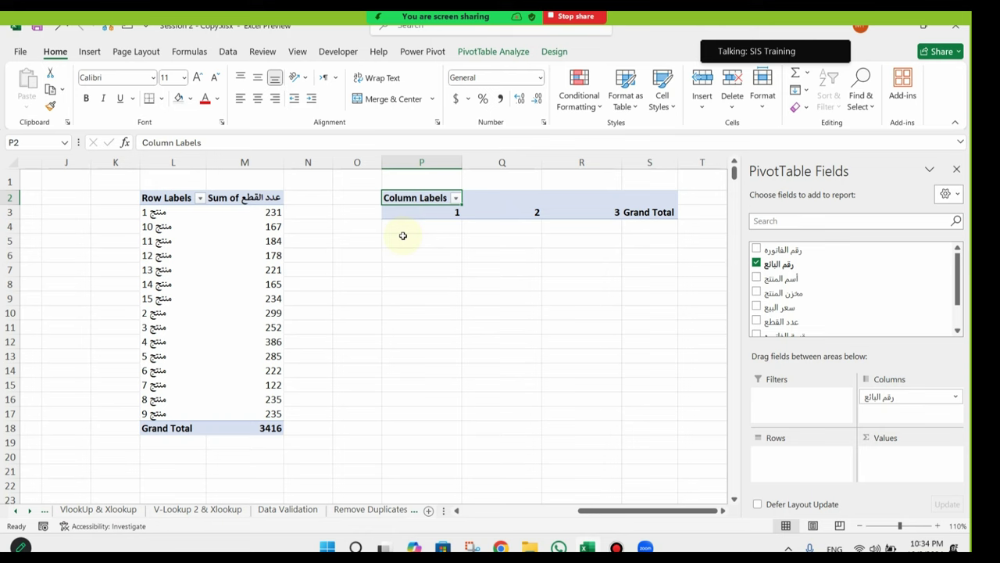
left_click_drag(909, 396, 815, 469)
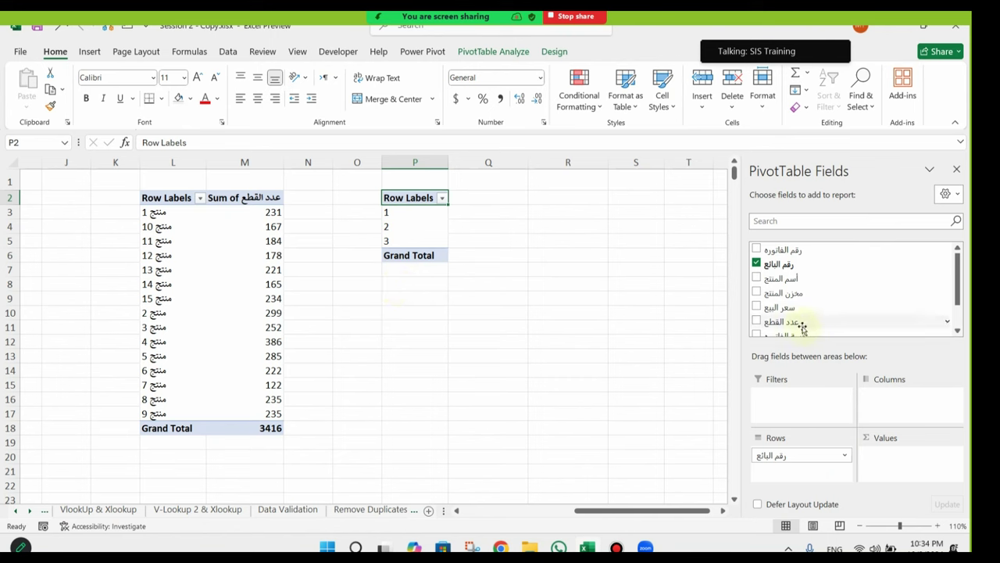
left_click_drag(787, 325, 927, 472)
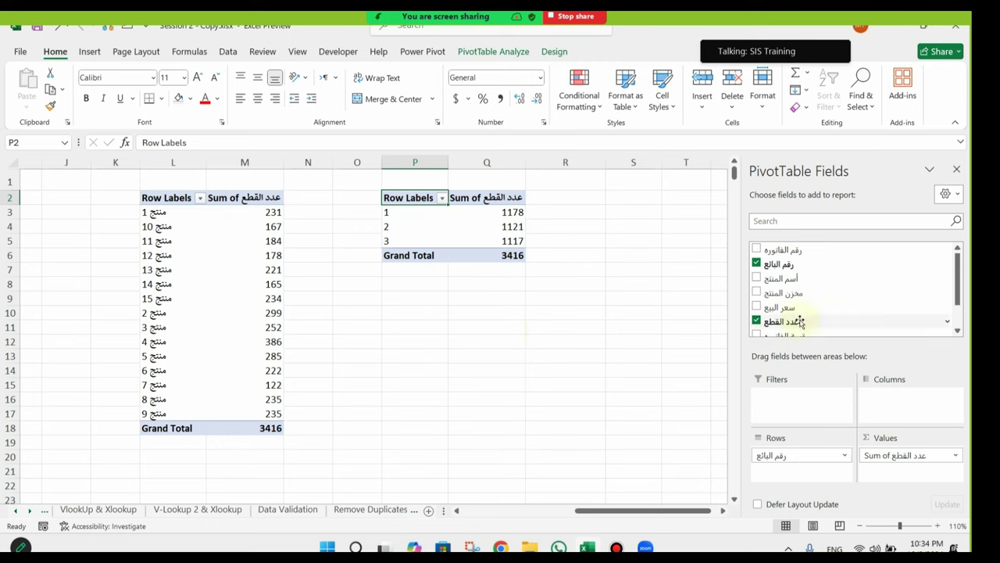
scroll(880, 308, "down", 3)
Step: Add invoice value (قيمة الفاتوره) totals per seller to the second PivotTable, with thousands separators
left_click_drag(777, 302, 922, 483)
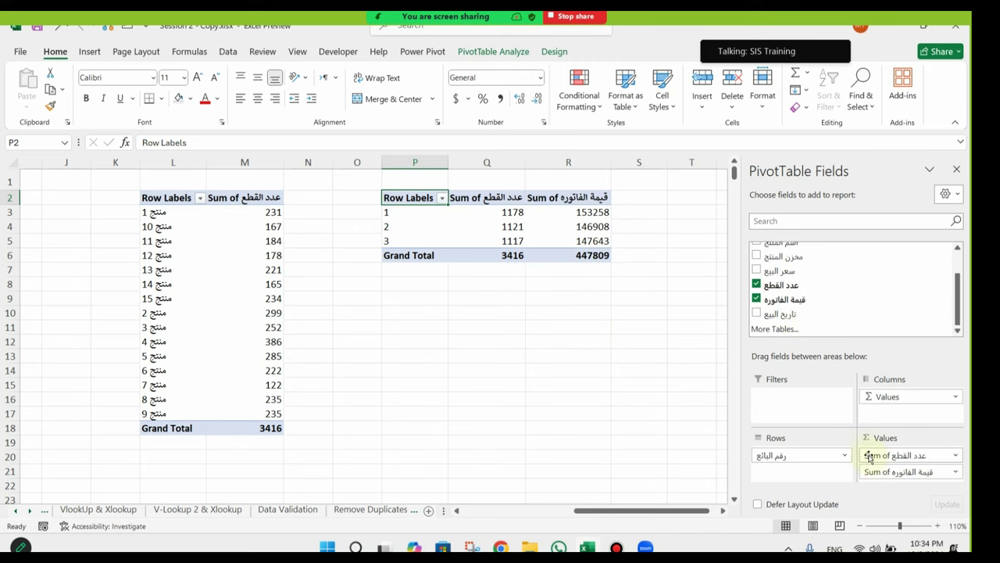
left_click_drag(590, 213, 518, 253)
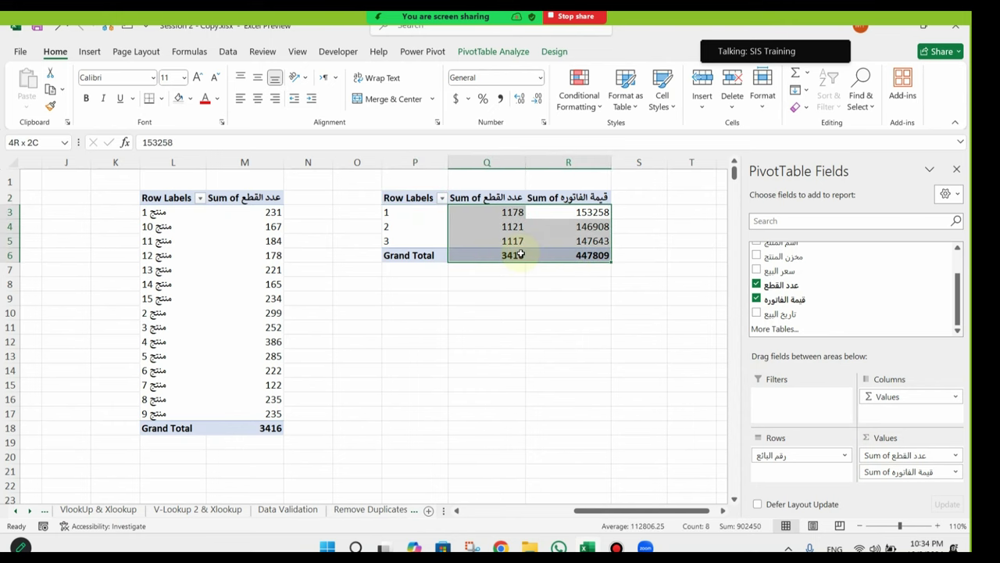
left_click(105, 31)
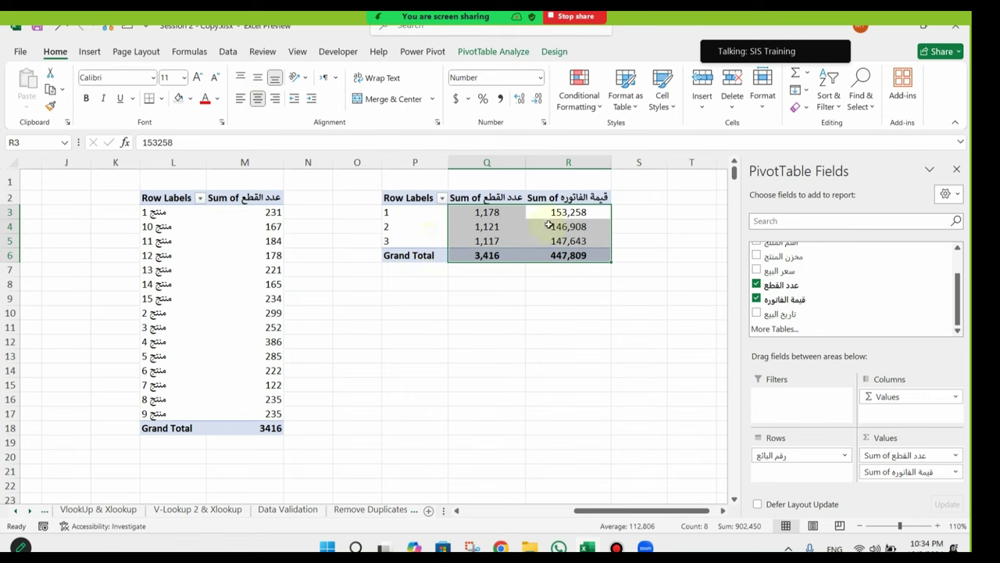
Step: Centre the seller numbers 1, 2 and 3 in row labels P3:P5
left_click(604, 214)
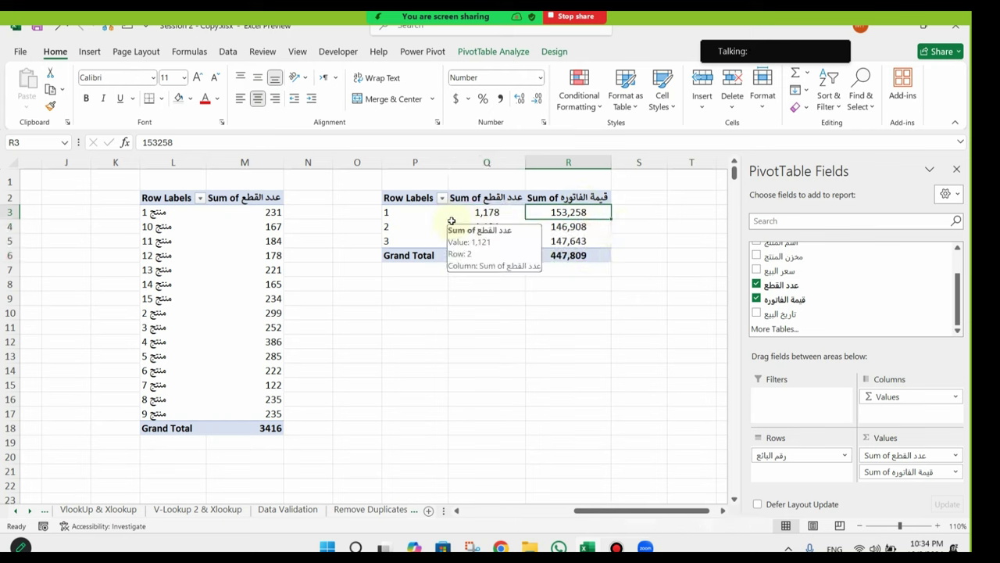
left_click(390, 229)
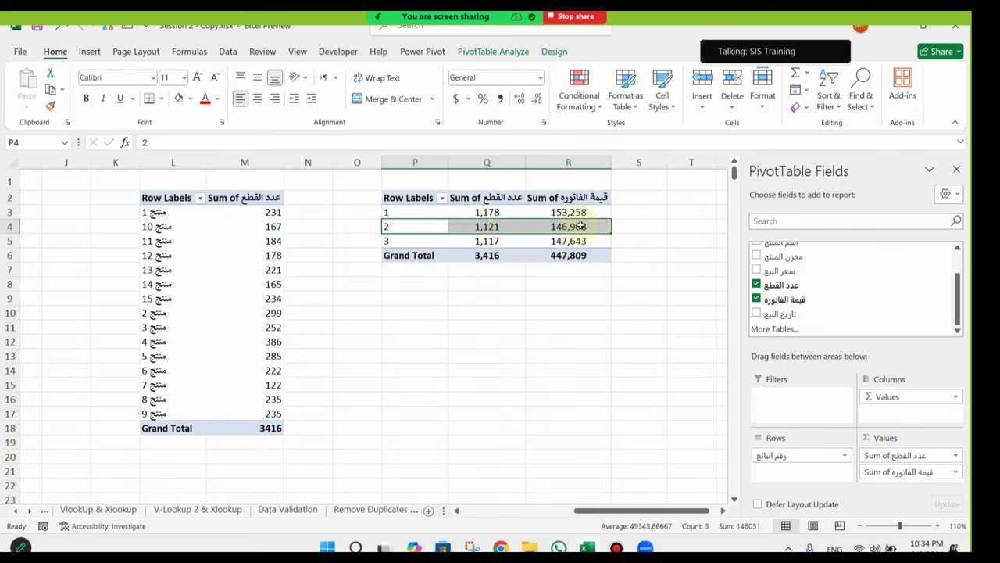
mouse_move(599, 226)
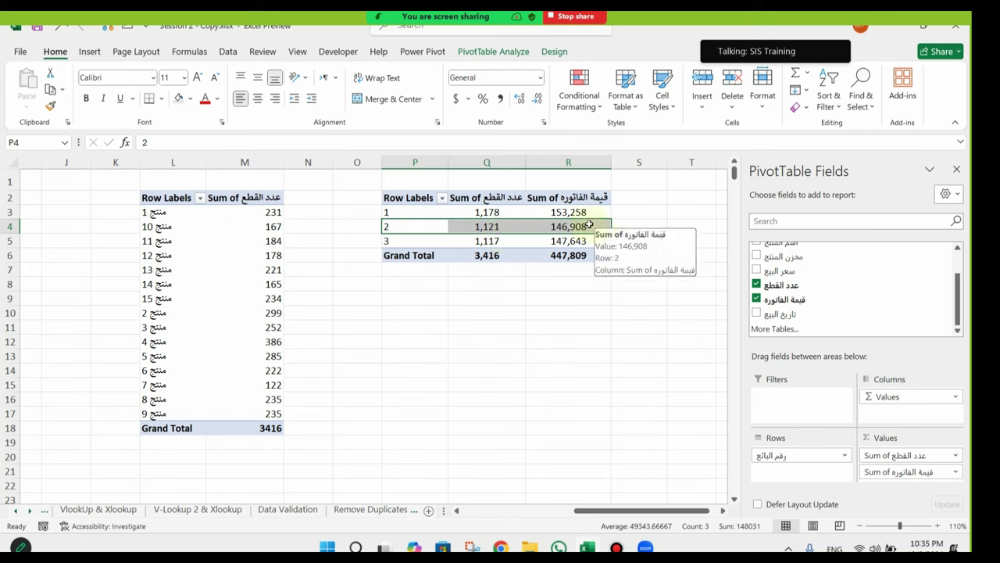
left_click_drag(409, 210, 408, 239)
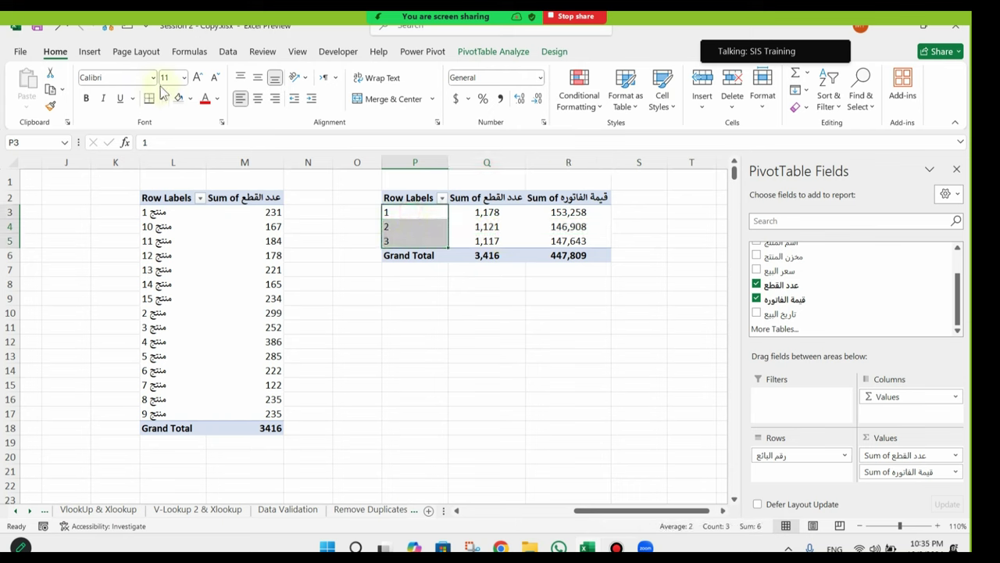
left_click(258, 99)
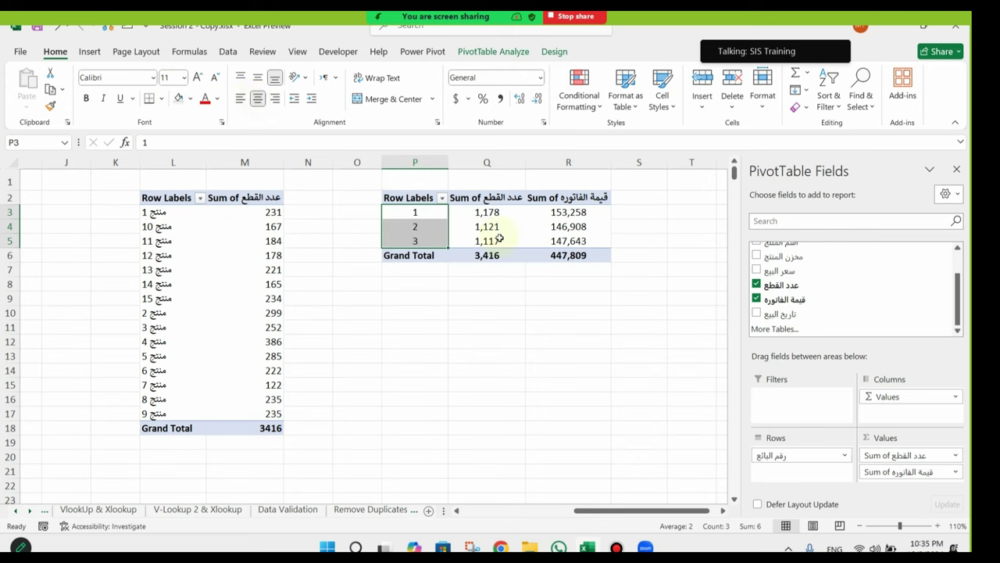
Step: Scroll back left to the source sales data in column A
mouse_move(576, 228)
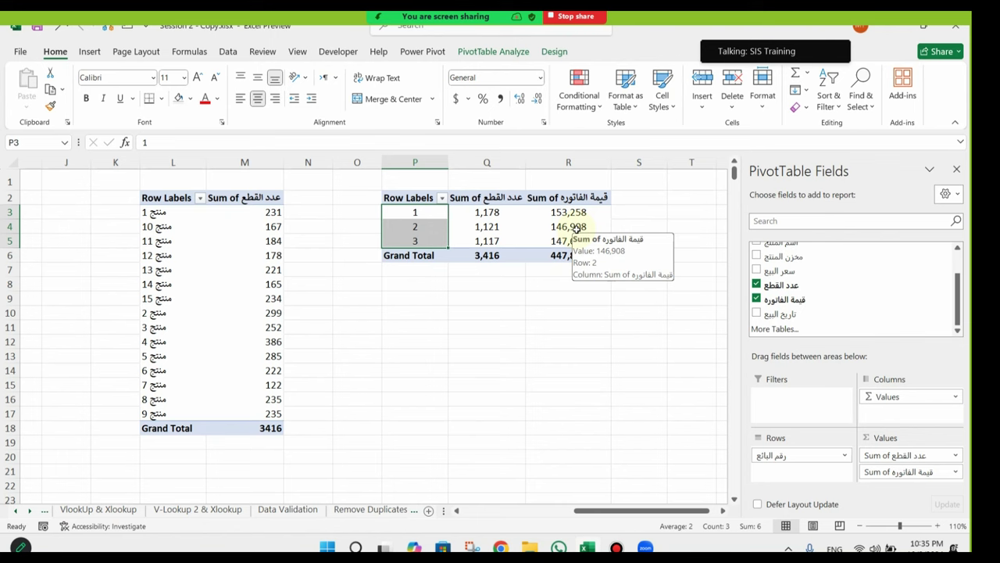
left_click(656, 510)
left_click_drag(655, 510, 542, 511)
left_click_drag(505, 198, 508, 400)
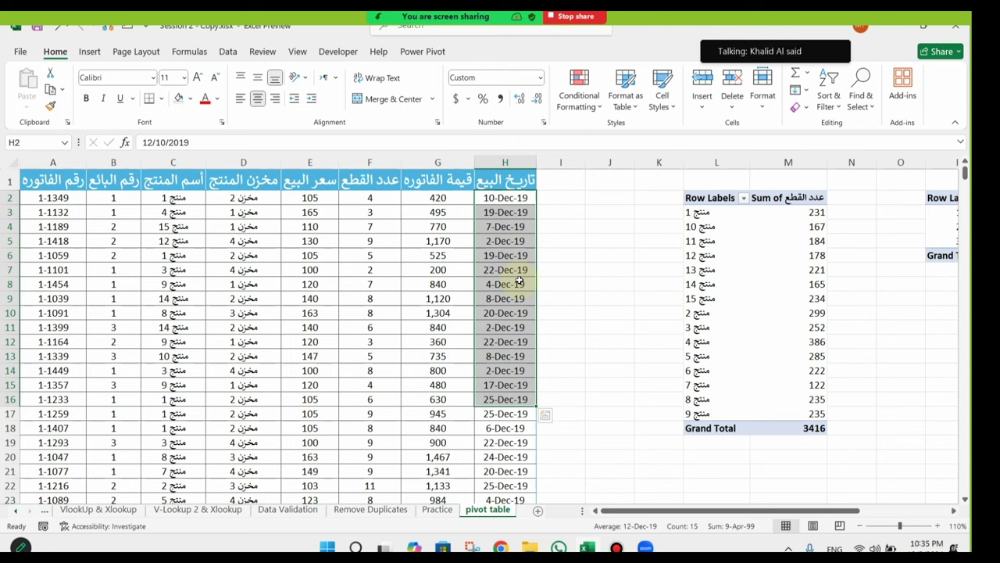
Step: Insert a new PivotTable from the sales data on the existing worksheet at cell P10
left_click(250, 228)
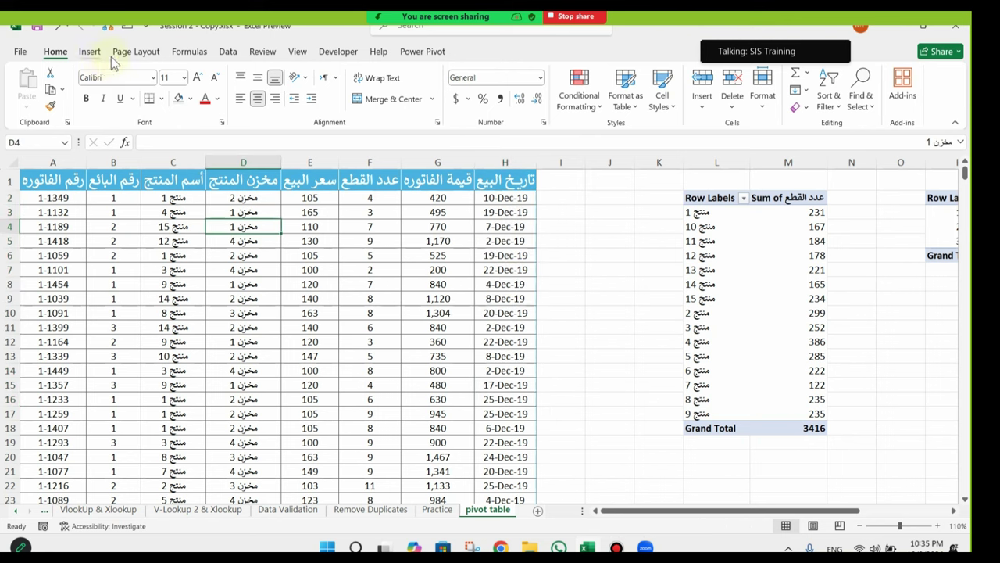
left_click(90, 52)
left_click(32, 82)
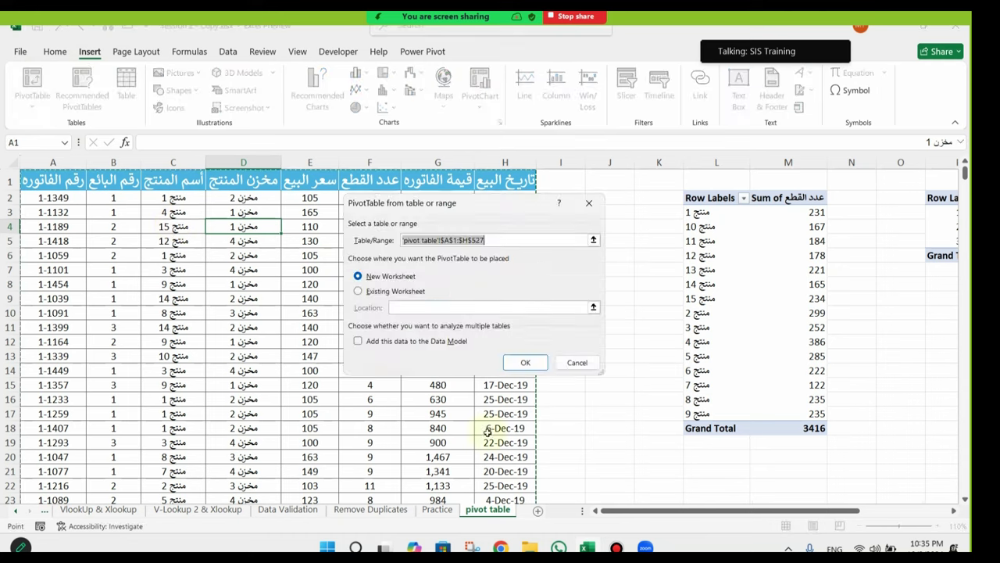
scroll(705, 515, "right", 5)
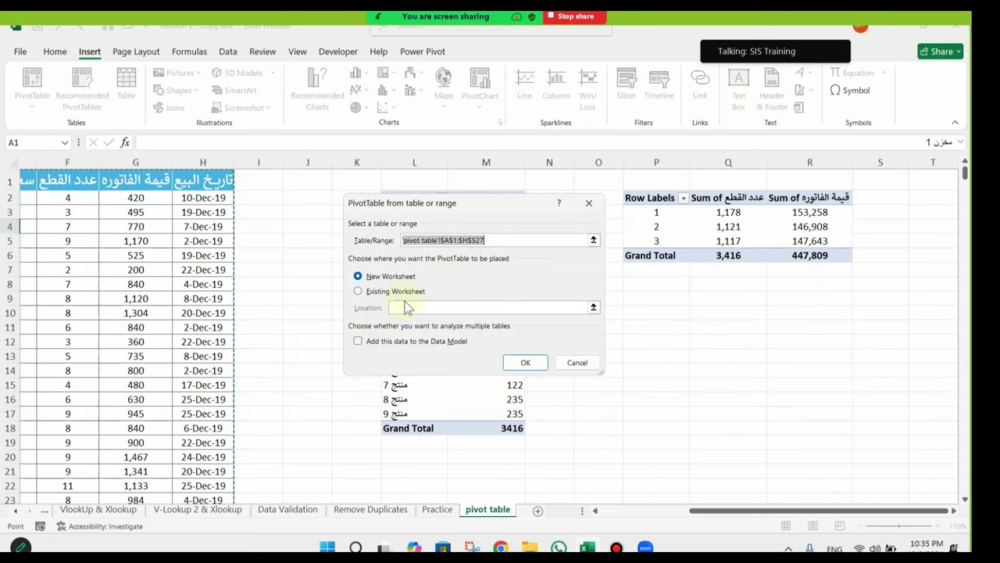
left_click(378, 292)
left_click(666, 316)
left_click(525, 362)
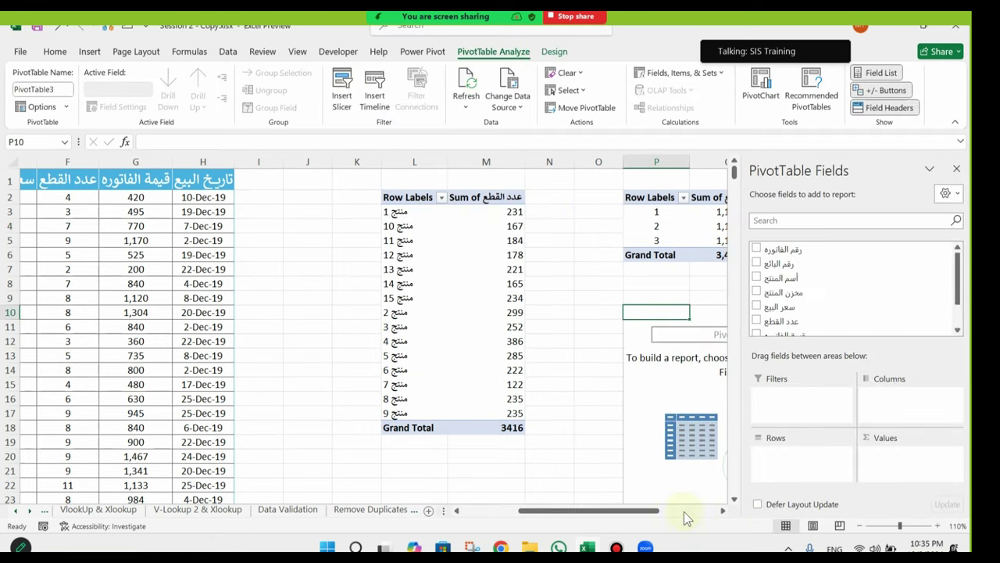
Step: Place the sale date field تاريخ البيع in Rows, listing dates from 1-Dec-19 onward
left_click(683, 511)
scroll(618, 518, "left", 3)
scroll(546, 344, "down", 1)
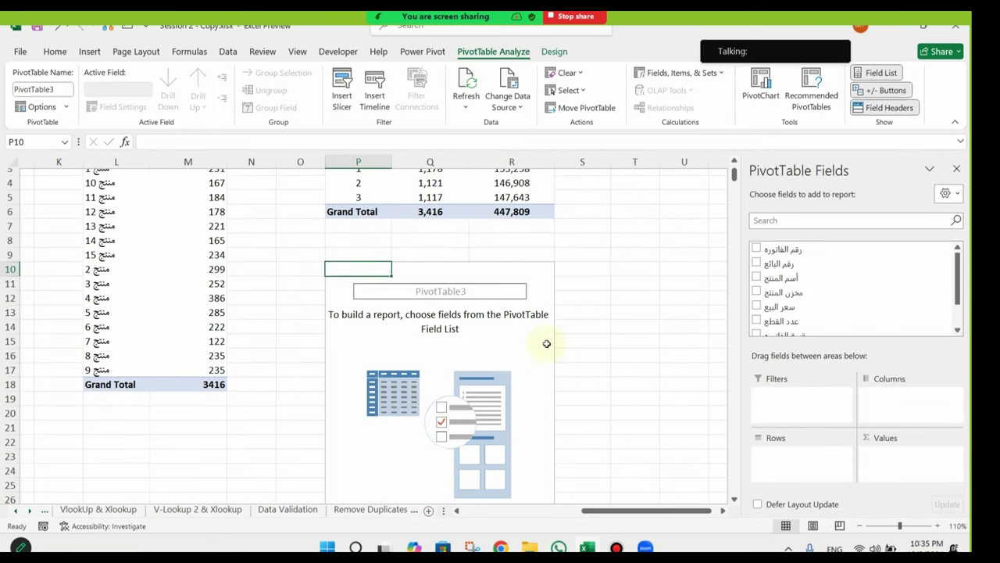
scroll(778, 313, "down", 2)
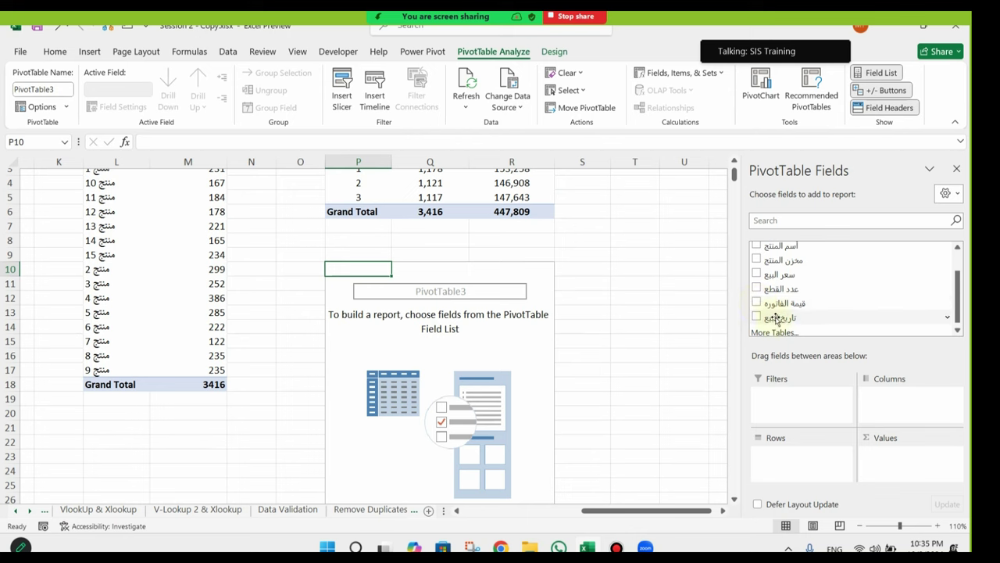
left_click_drag(788, 319, 774, 455)
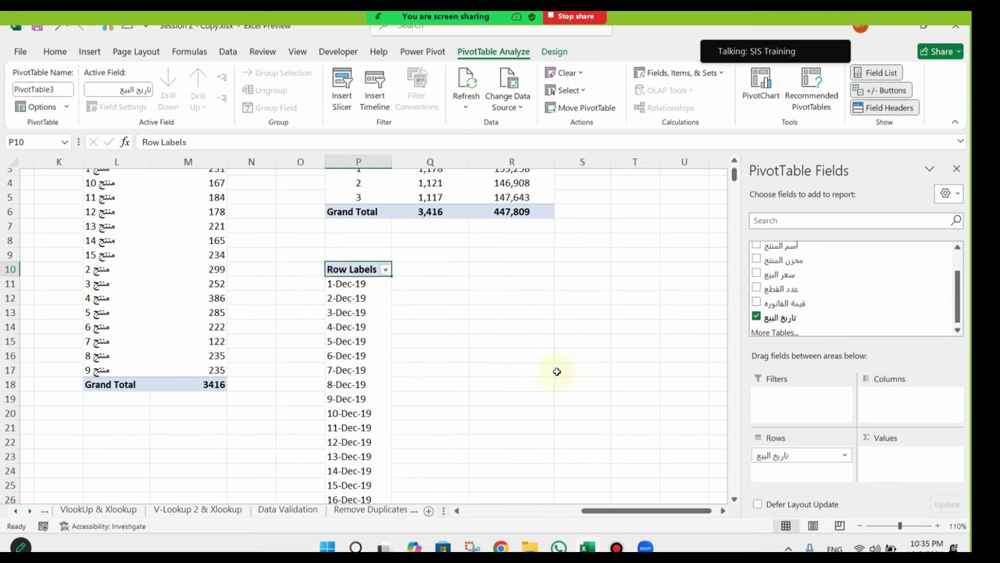
scroll(344, 287, "down", 1)
left_click_drag(360, 243, 359, 472)
scroll(493, 302, "up", 1)
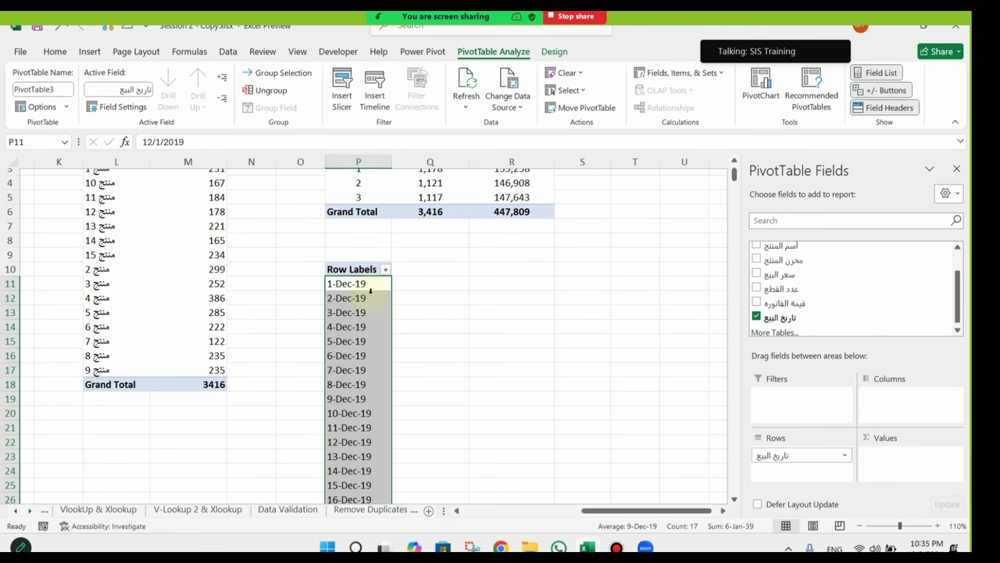
left_click_drag(773, 453, 883, 415)
mouse_move(542, 510)
left_mouse_down()
mouse_move(735, 510)
mouse_move(536, 519)
left_mouse_up()
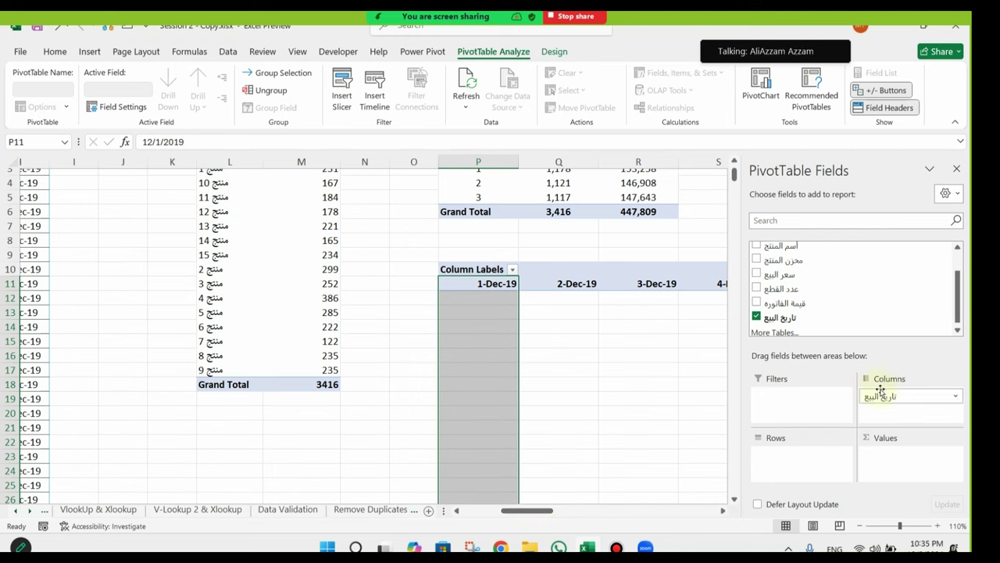
left_click_drag(881, 390, 797, 461)
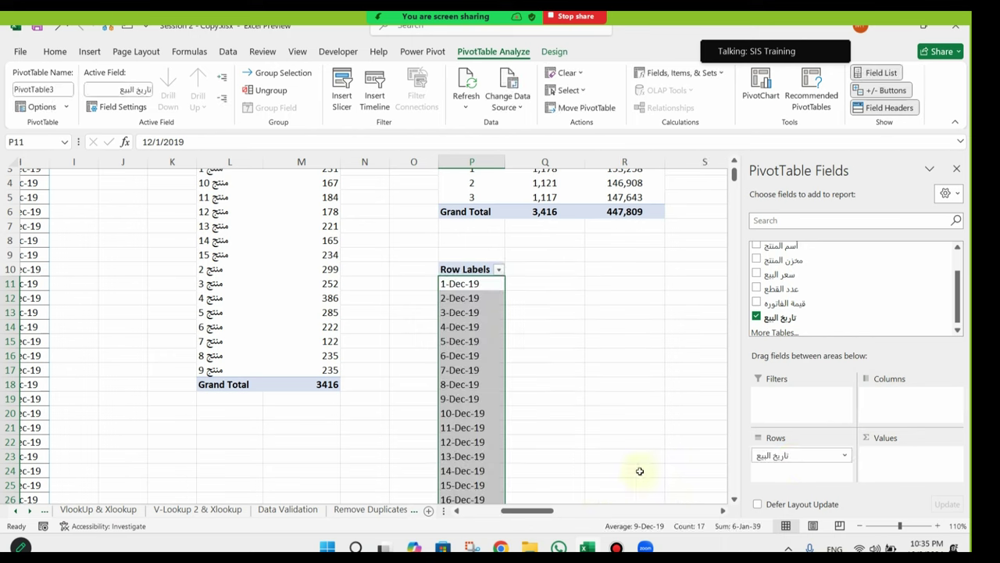
Step: Sum قيمة الفاتورة per sale date and apply Comma Style, giving a 447,809 total
left_click_drag(810, 303, 906, 461)
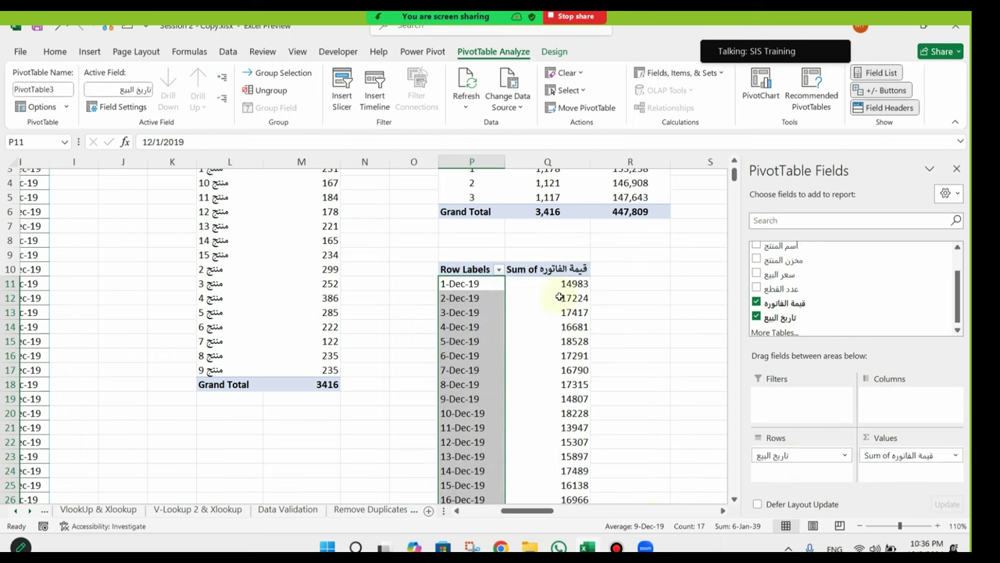
left_click(574, 268)
left_click_drag(571, 279, 570, 478)
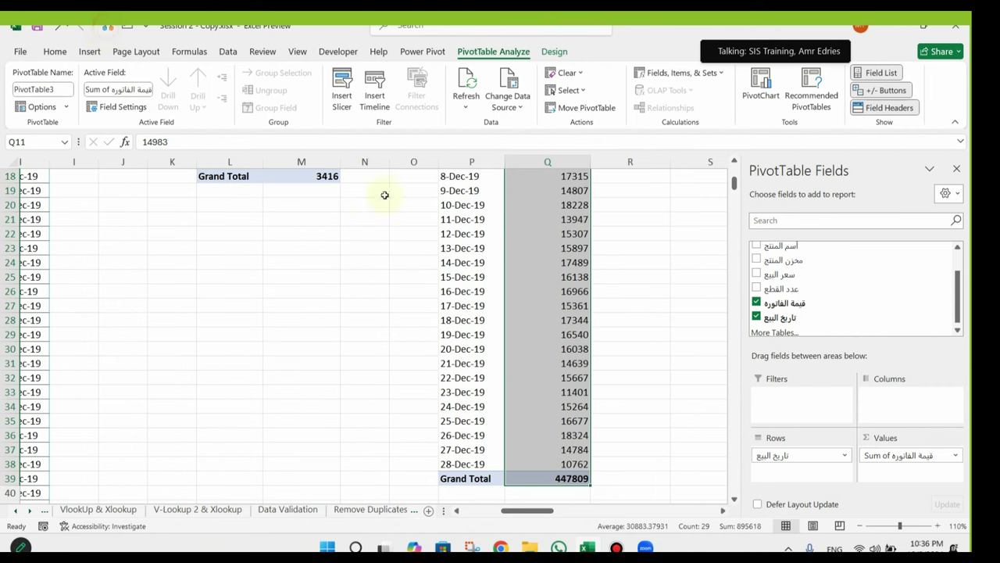
left_click(105, 25)
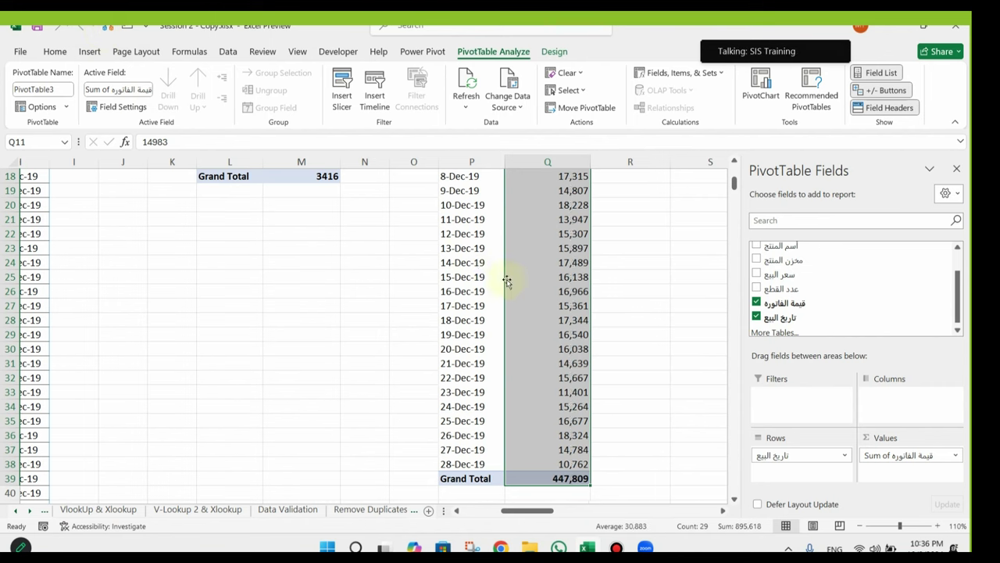
scroll(509, 279, "up", 5)
left_click(576, 291)
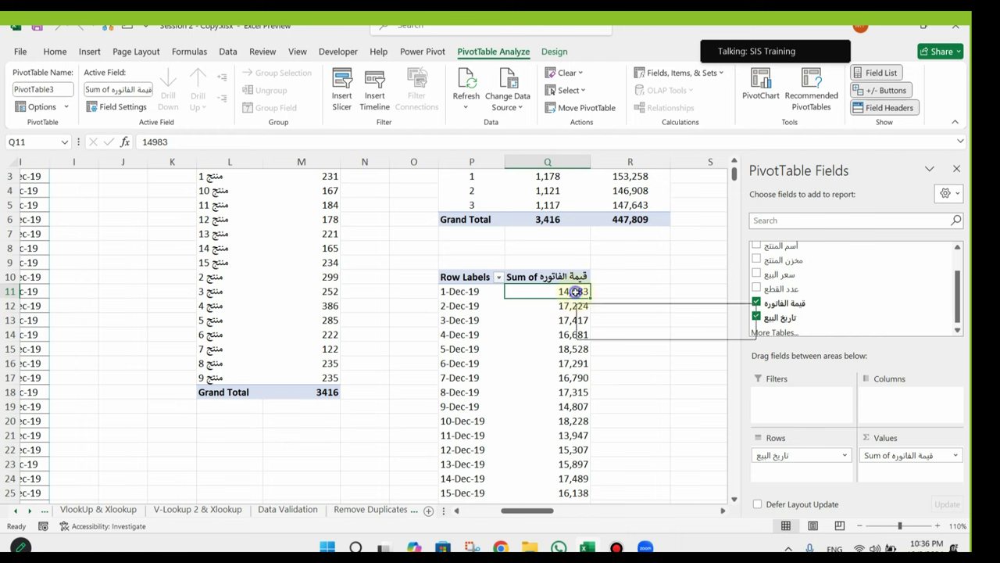
Step: Sort the invoice totals in PivotTable3 from largest to smallest
right_click(577, 298)
mouse_move(674, 141)
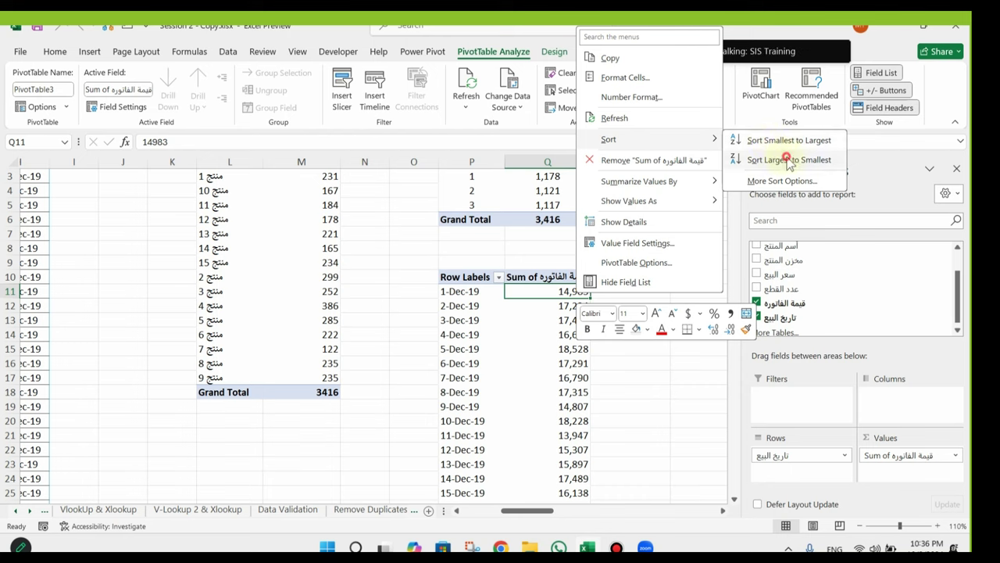
left_click(789, 161)
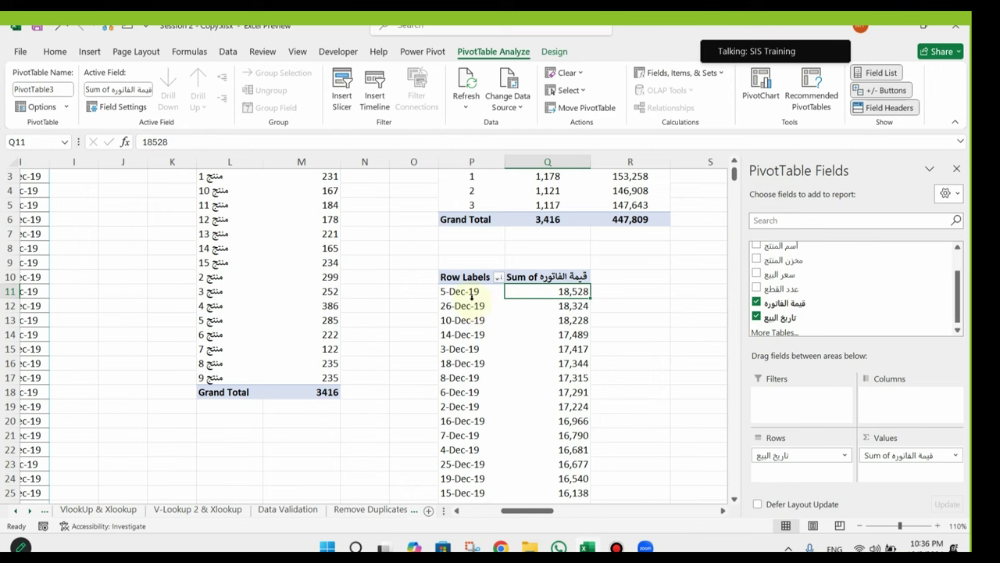
Step: Check the ranking: 5-Dec-19 at 18,528 first, then 26-Dec-19, down to 28-Dec-19 at 10,762
left_click_drag(445, 291, 576, 291)
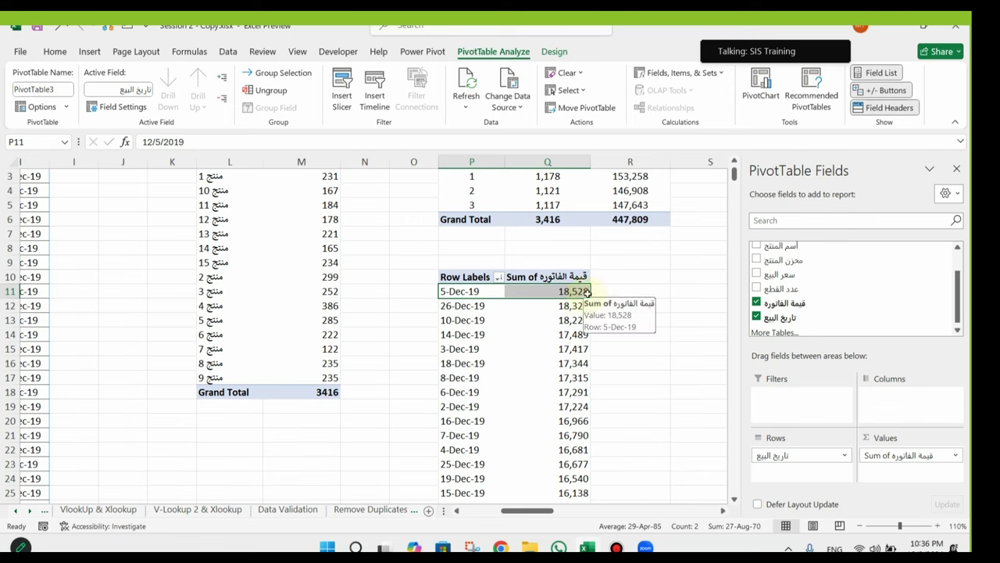
left_click_drag(443, 307, 581, 305)
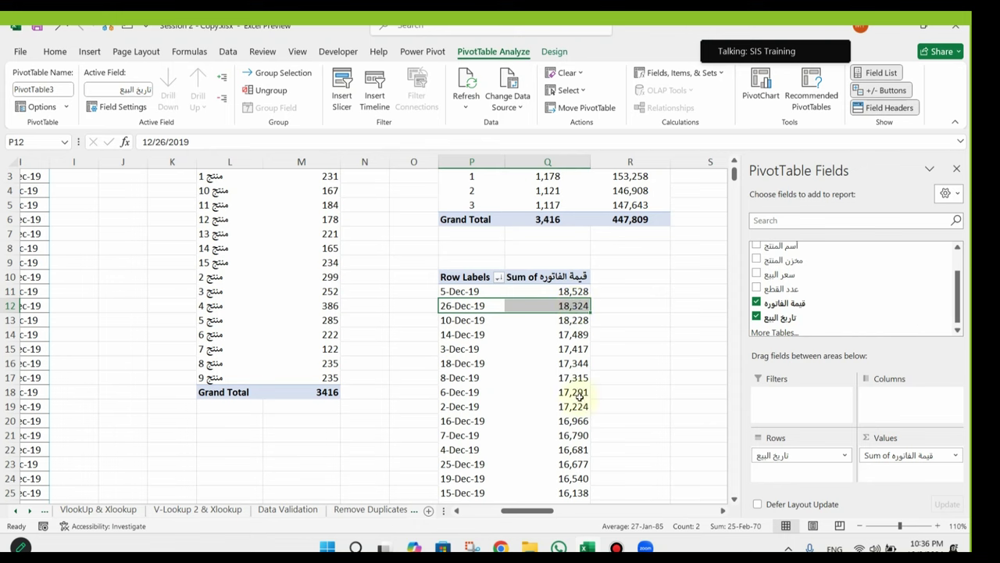
scroll(576, 397, "down", 5)
scroll(577, 397, "down", 3)
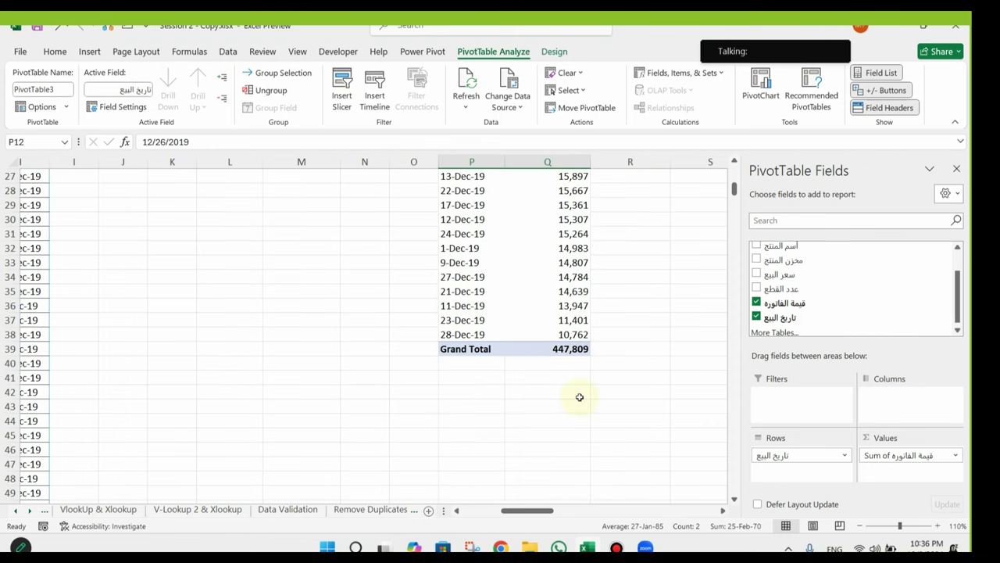
left_click(447, 335)
scroll(449, 334, "up", 8)
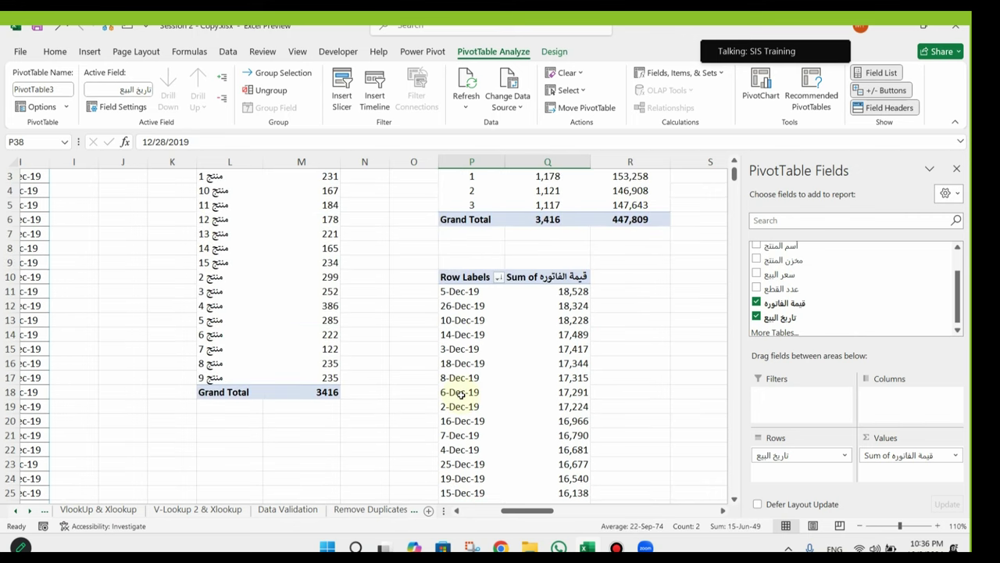
scroll(460, 395, "down", 9)
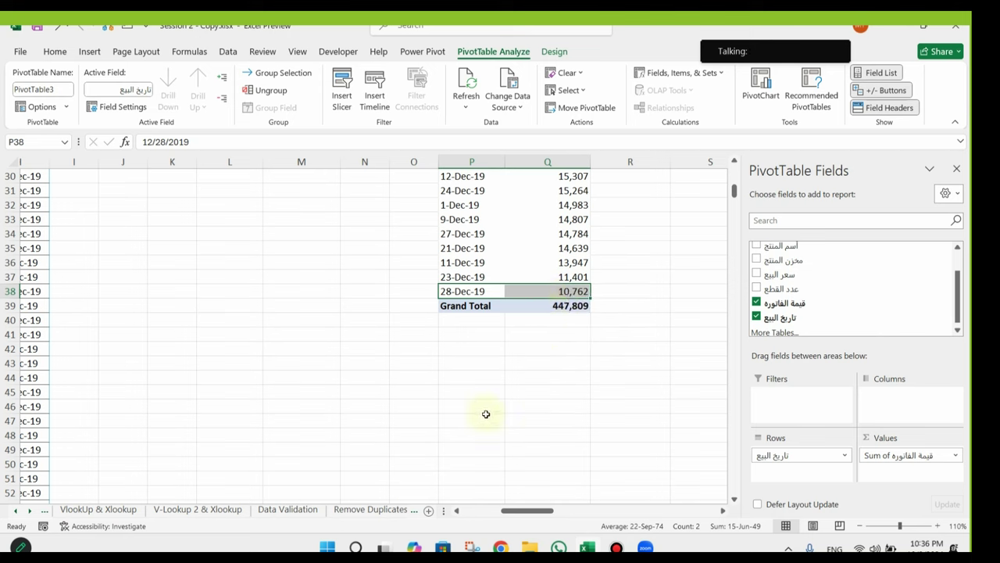
scroll(485, 413, "up", 10)
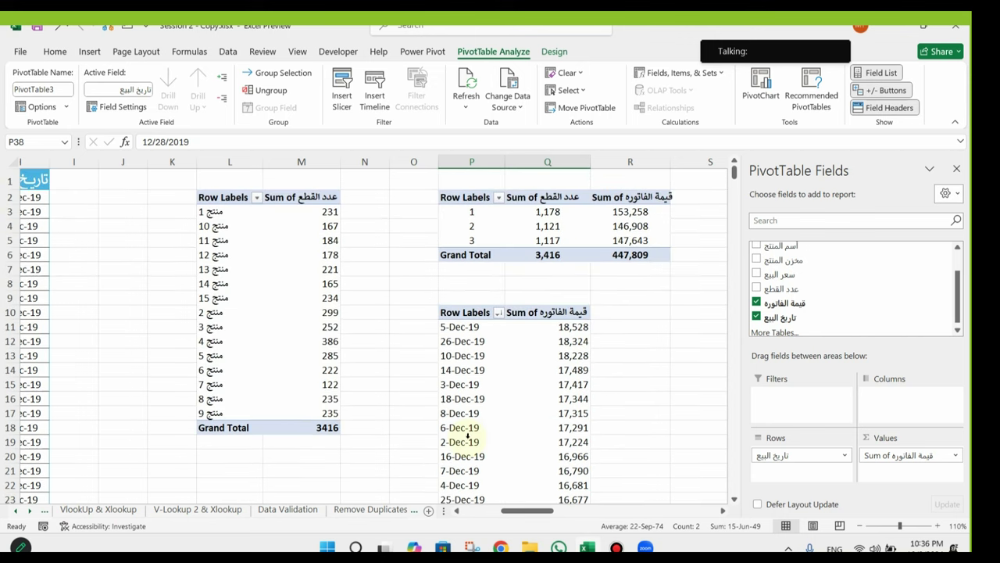
left_click(387, 511)
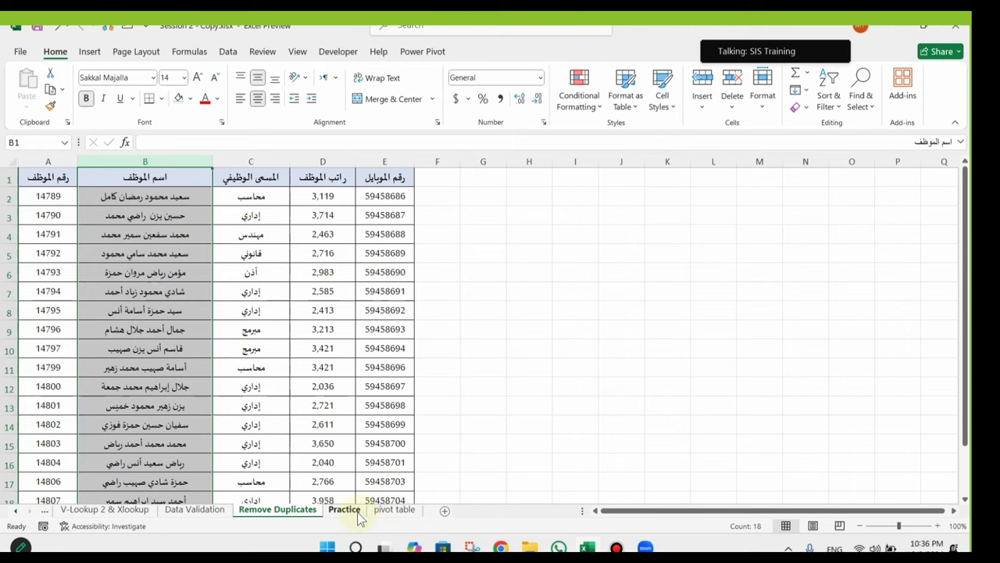
left_click(397, 512)
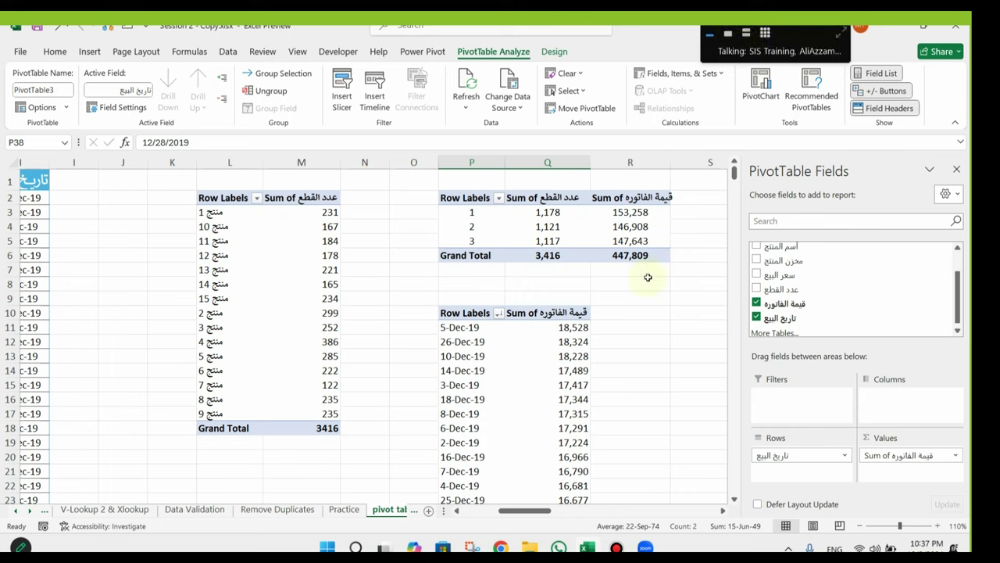
Step: Show Zoom's participants list and move its window to the lower left of the shared sheet
left_click(729, 35)
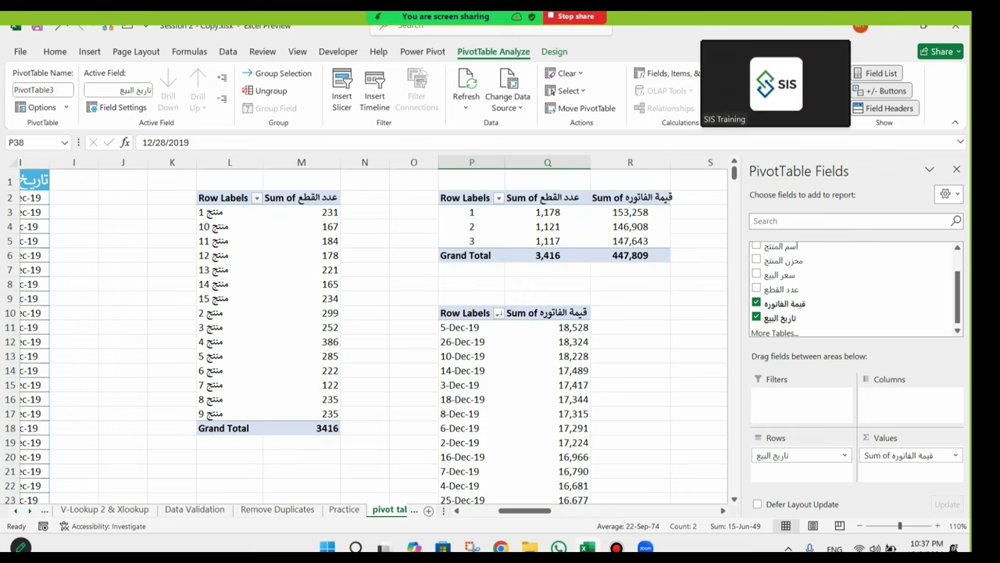
mouse_move(511, 19)
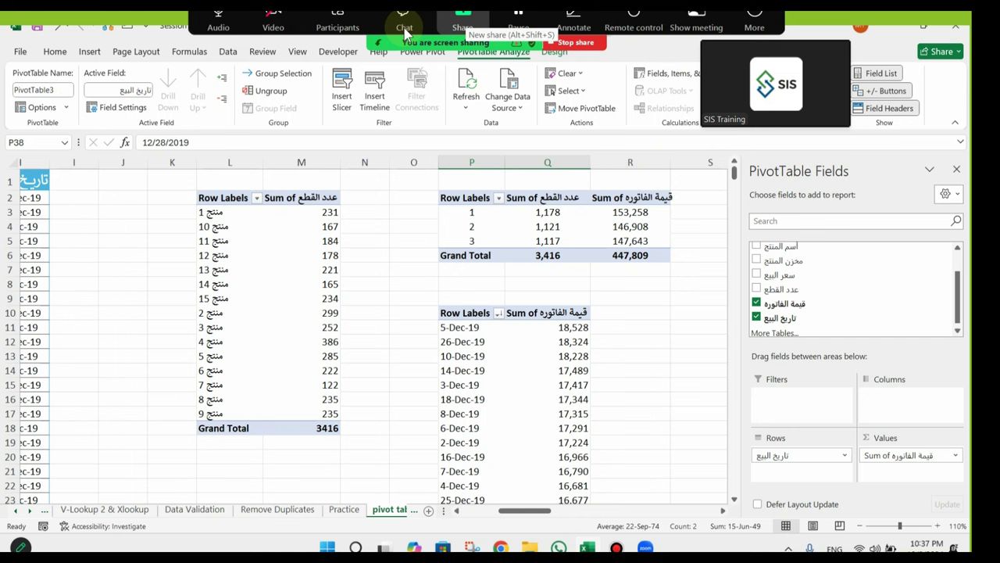
left_click(338, 30)
left_click_drag(481, 166, 202, 250)
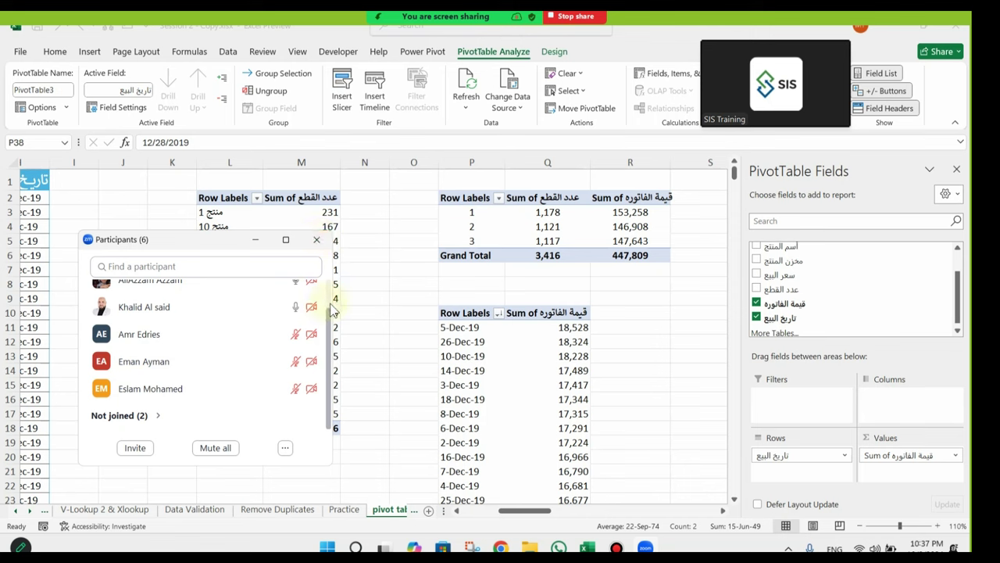
scroll(332, 310, "up", 3)
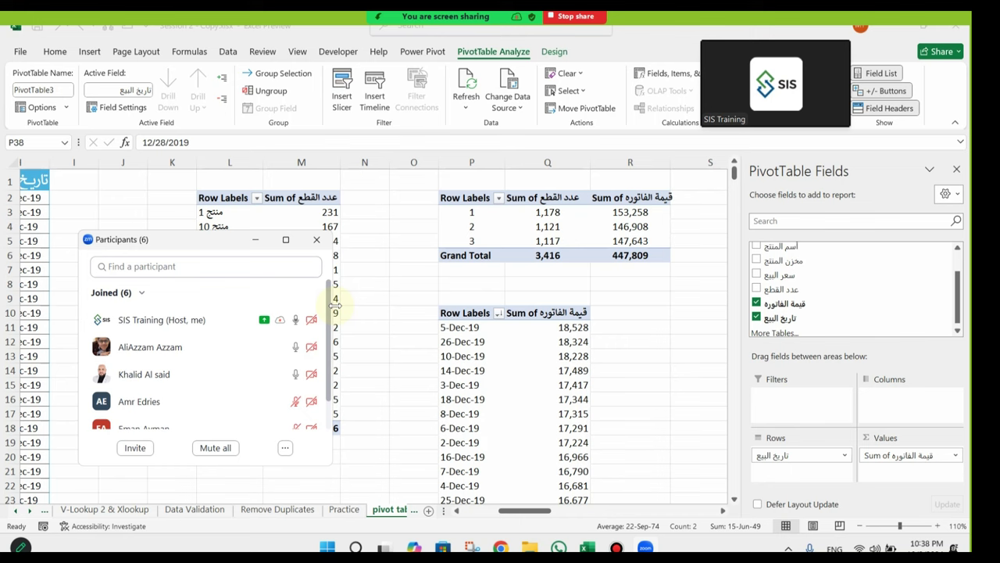
mouse_move(480, 16)
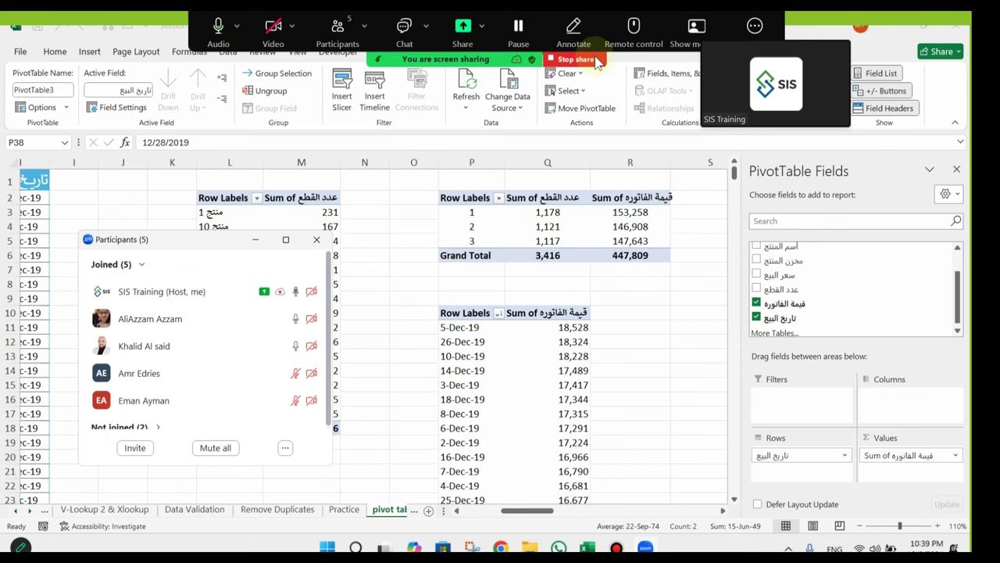
Step: Switch to the Practice sheet, close the participants window and clear the selected score cells
left_click(343, 509)
left_click(314, 240)
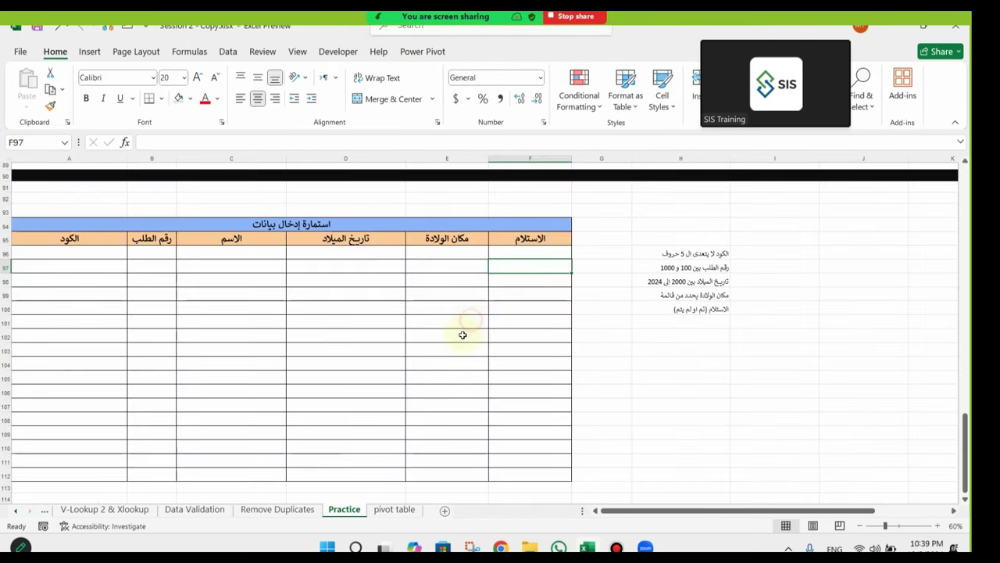
scroll(462, 335, "up", 20)
scroll(462, 335, "up", 10)
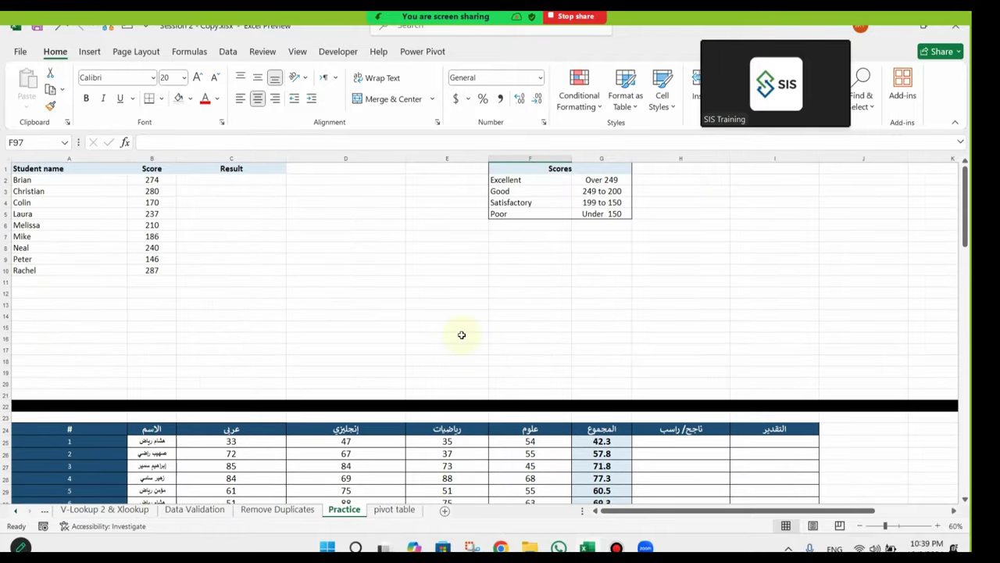
left_click_drag(482, 205, 4, 291)
left_click(299, 348)
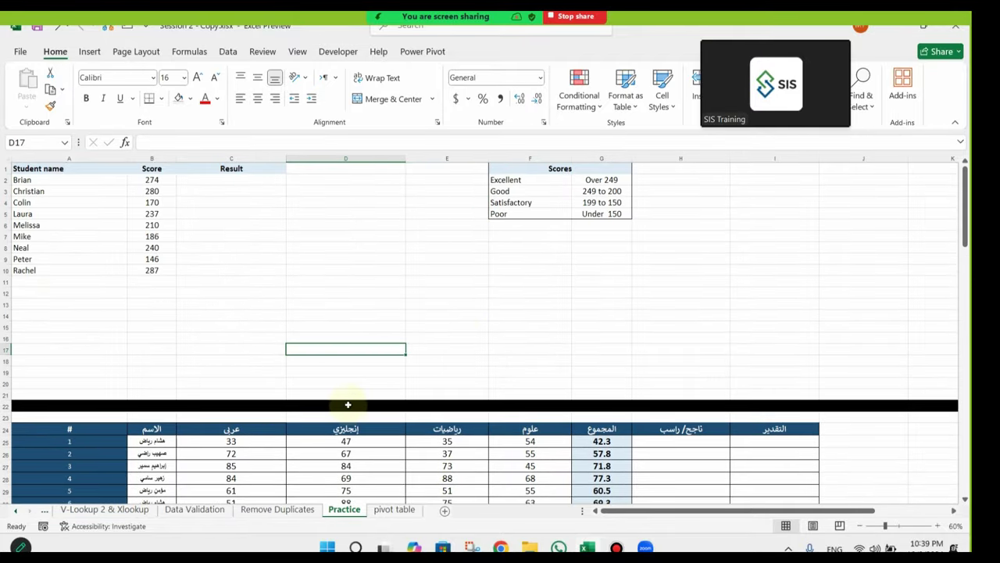
scroll(347, 351, "down", 6)
left_click(758, 286)
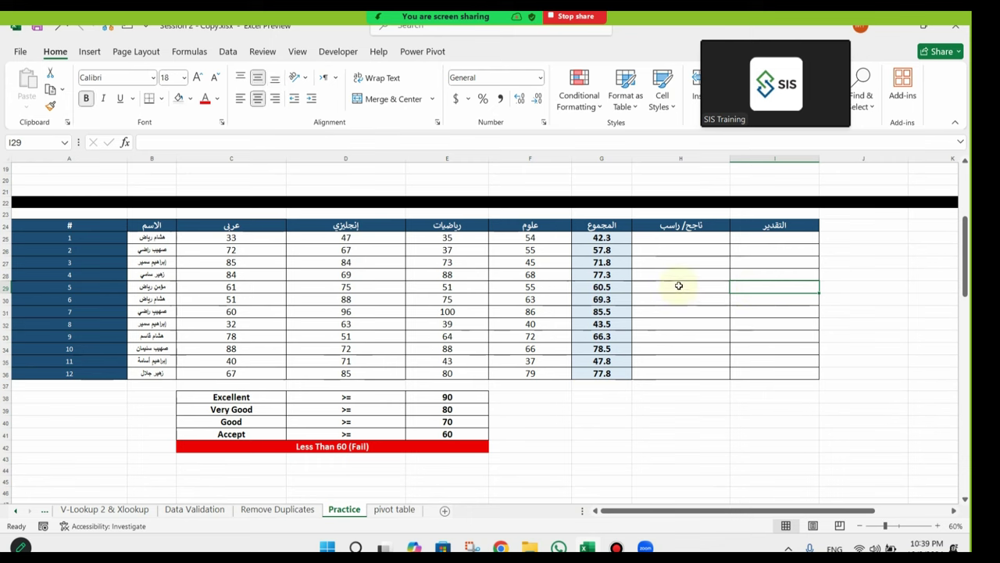
scroll(679, 286, "down", 7)
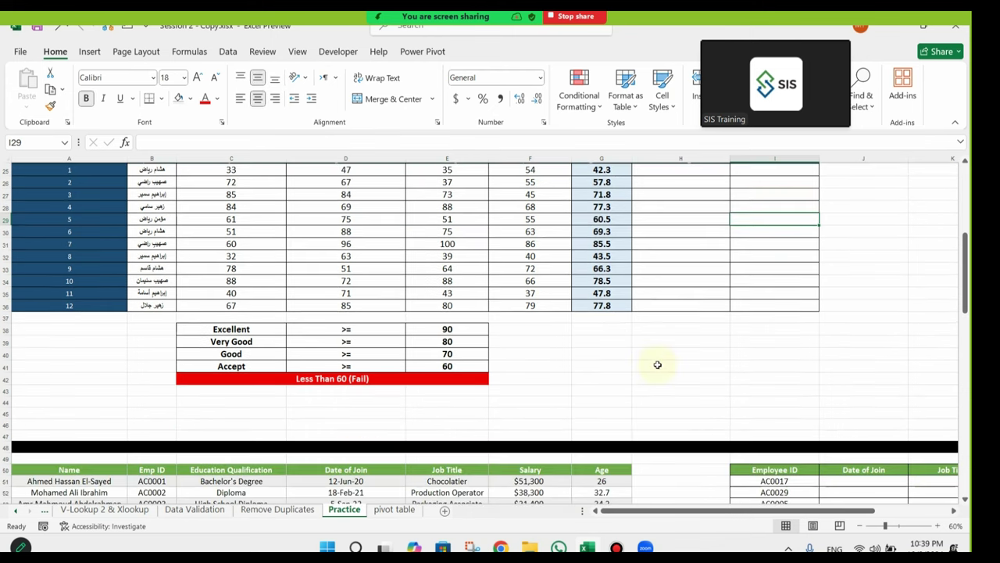
scroll(641, 367, "up", 3)
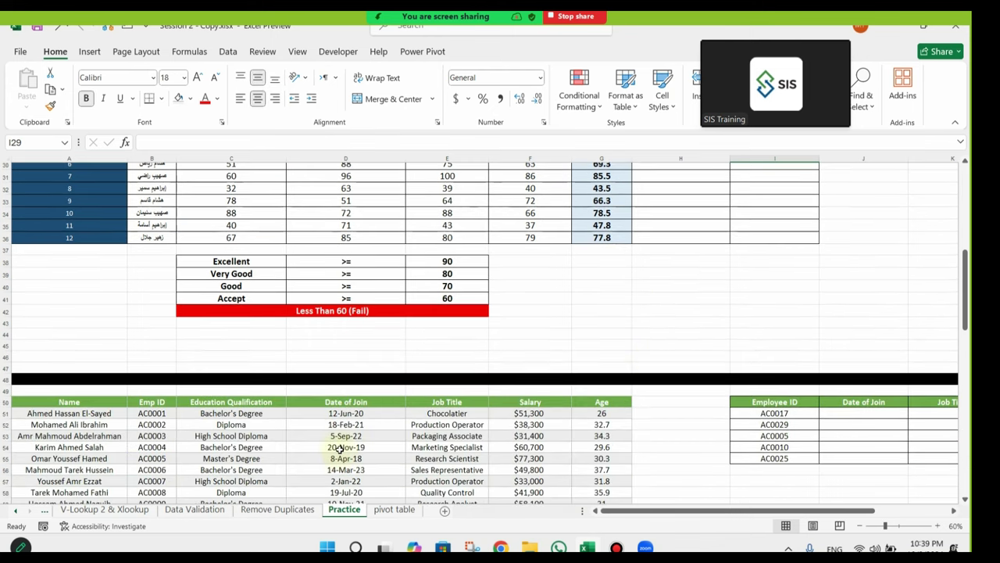
Step: Colour the Practice sheet tab yellow from Standard Colors
right_click(352, 516)
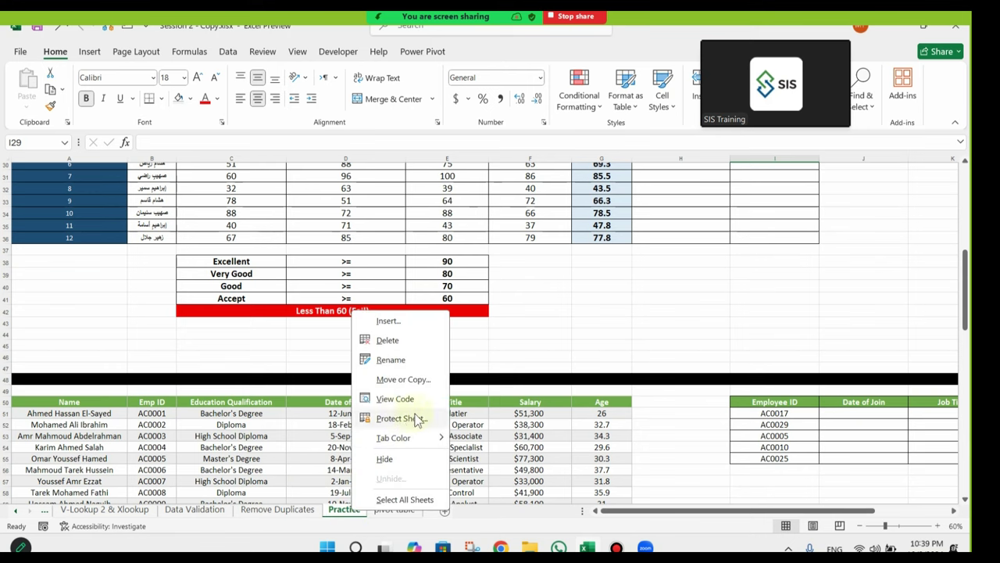
mouse_move(422, 442)
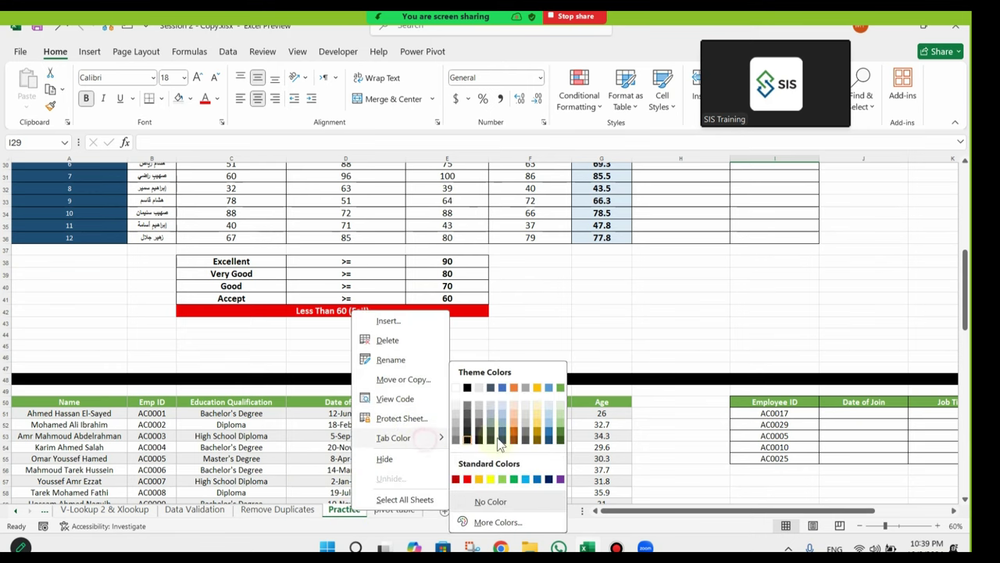
left_click(489, 480)
left_click(275, 512)
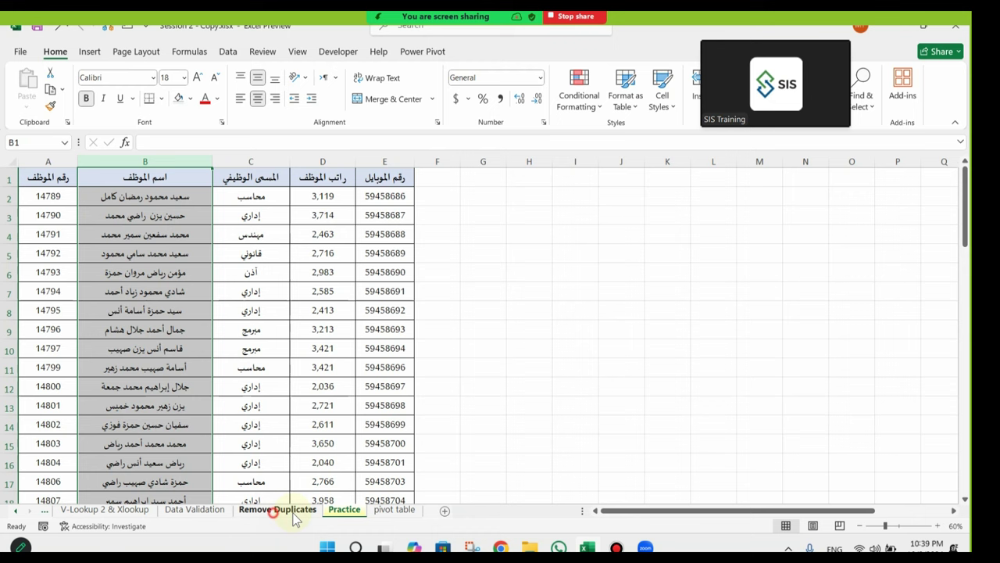
left_click(351, 515)
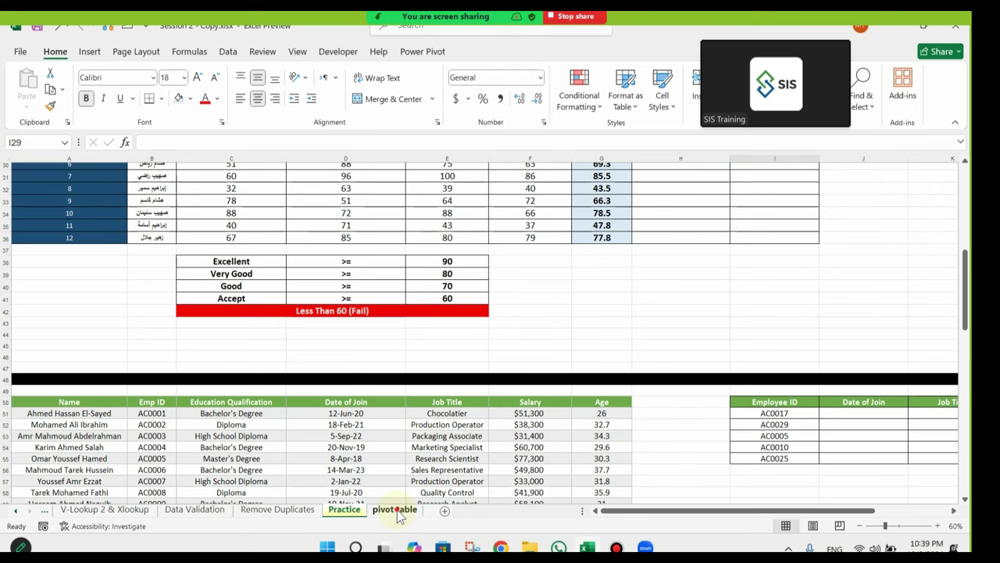
Step: Select O11 on the pivot table sheet, then activate Sheet1 from the workbook's sheet list
left_click(397, 511)
left_click(403, 333)
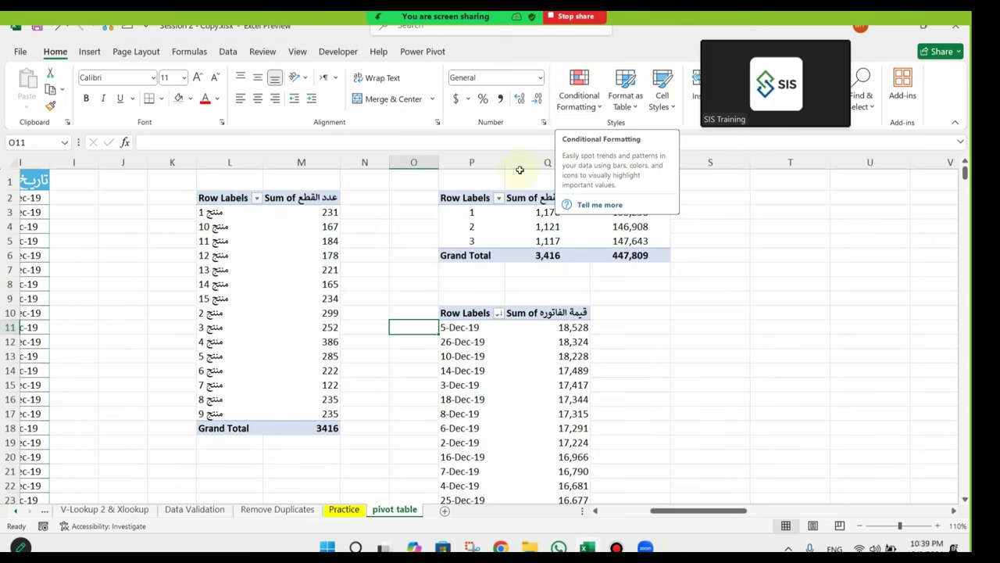
right_click(27, 520)
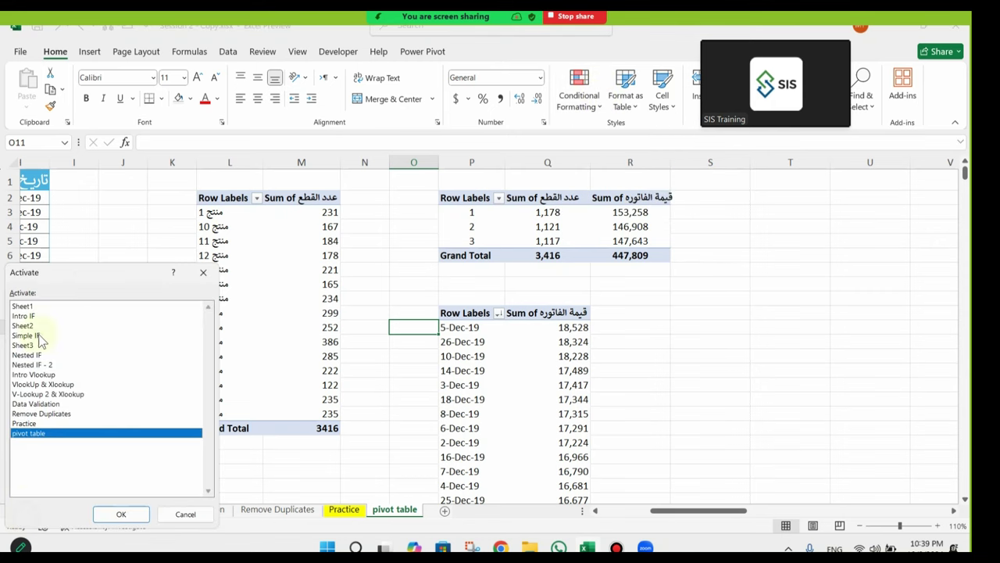
double_click(46, 305)
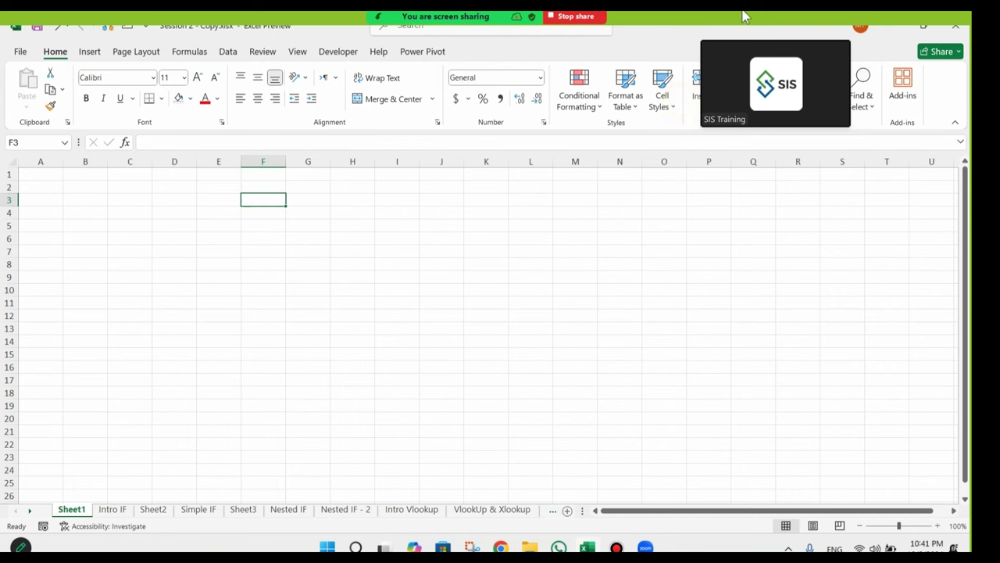
Step: Show the meeting's participants list over the blank Sheet1
left_click(341, 35)
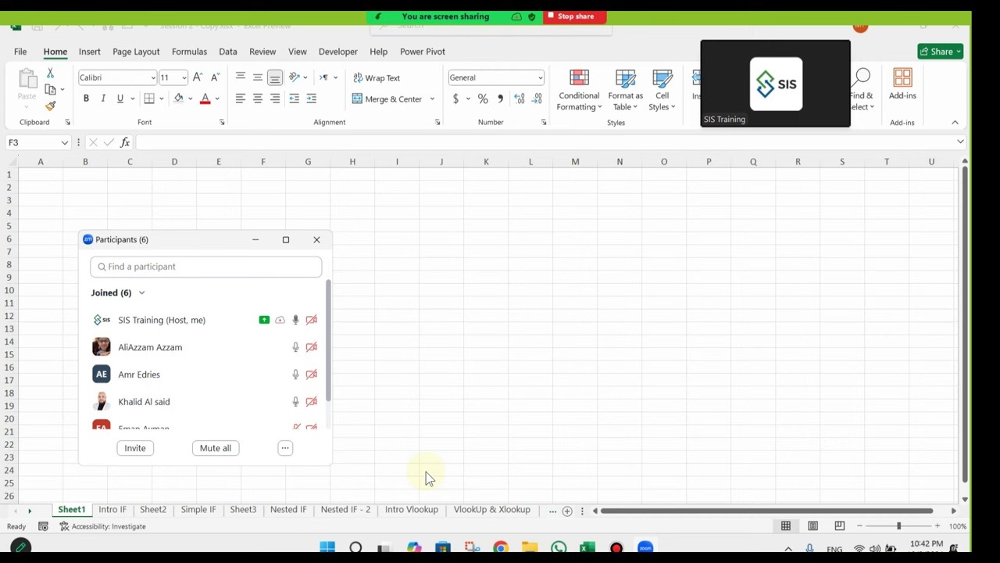
Step: Stop sharing the screen, mute the microphone and stop the cloud recording
left_click(576, 16)
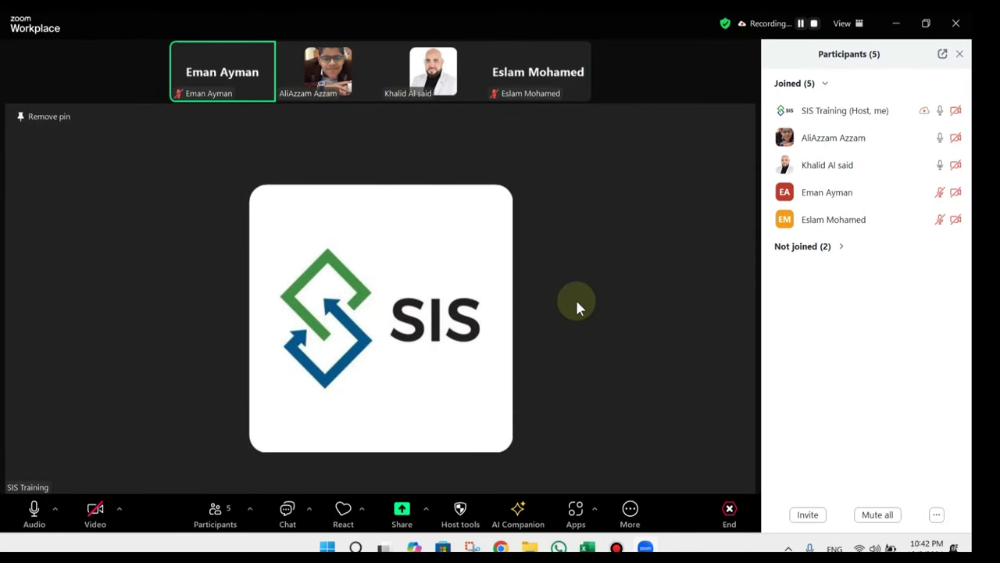
left_click(34, 509)
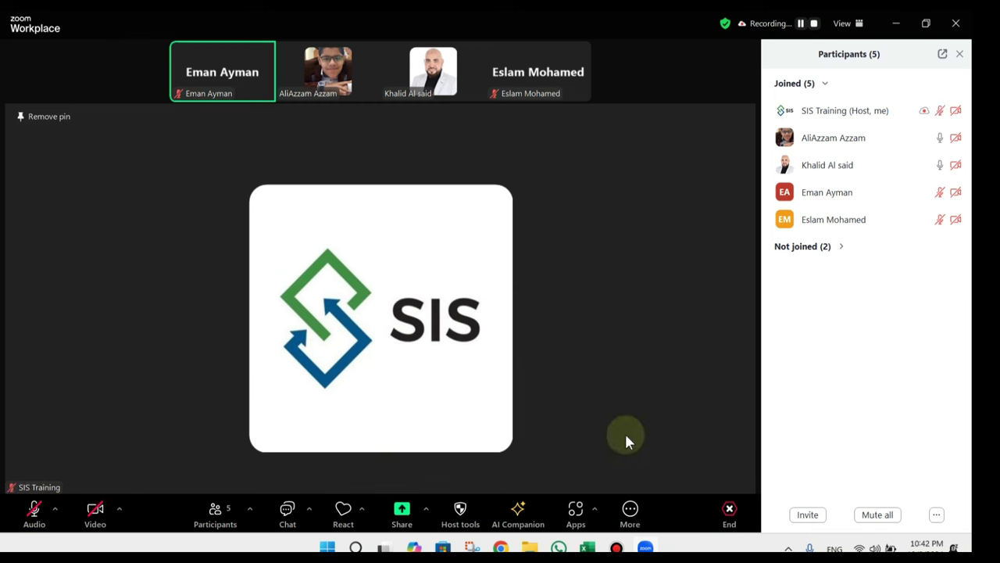
left_click(627, 514)
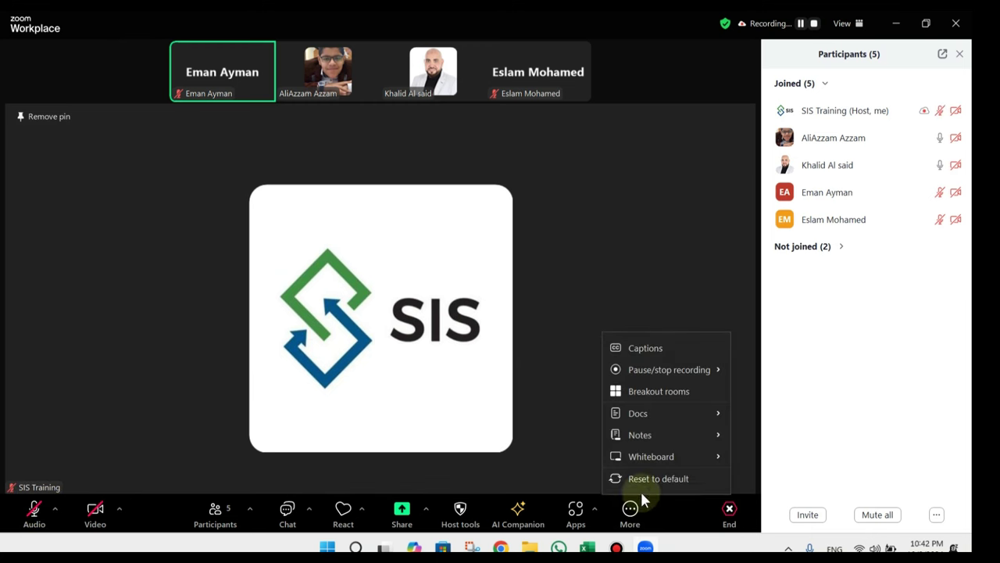
left_click(546, 391)
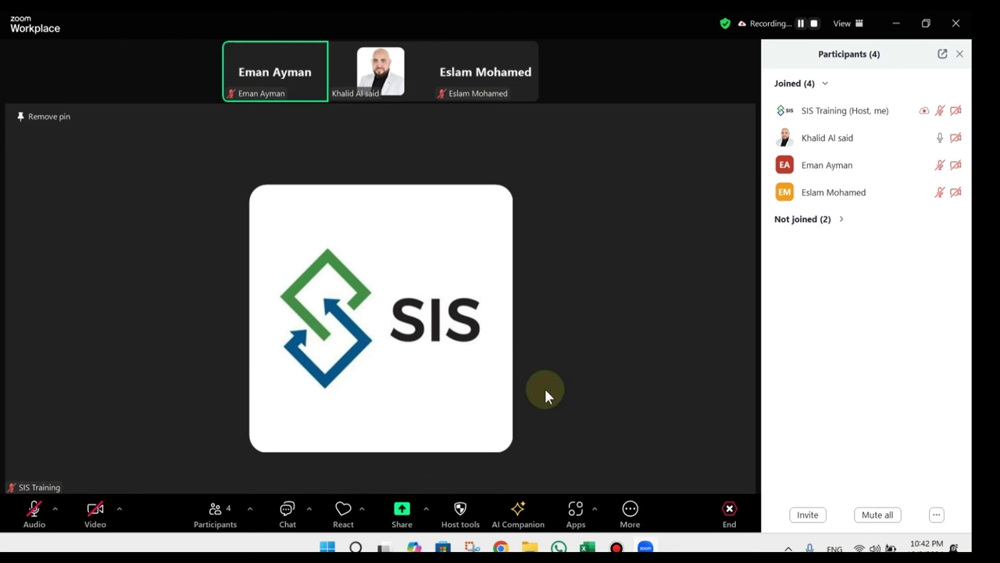
left_click(643, 513)
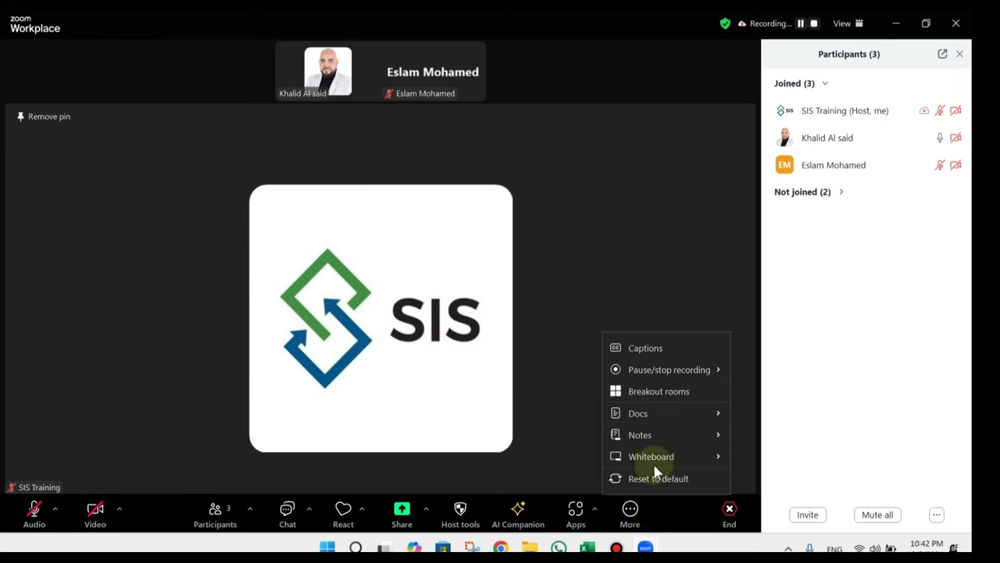
mouse_move(710, 374)
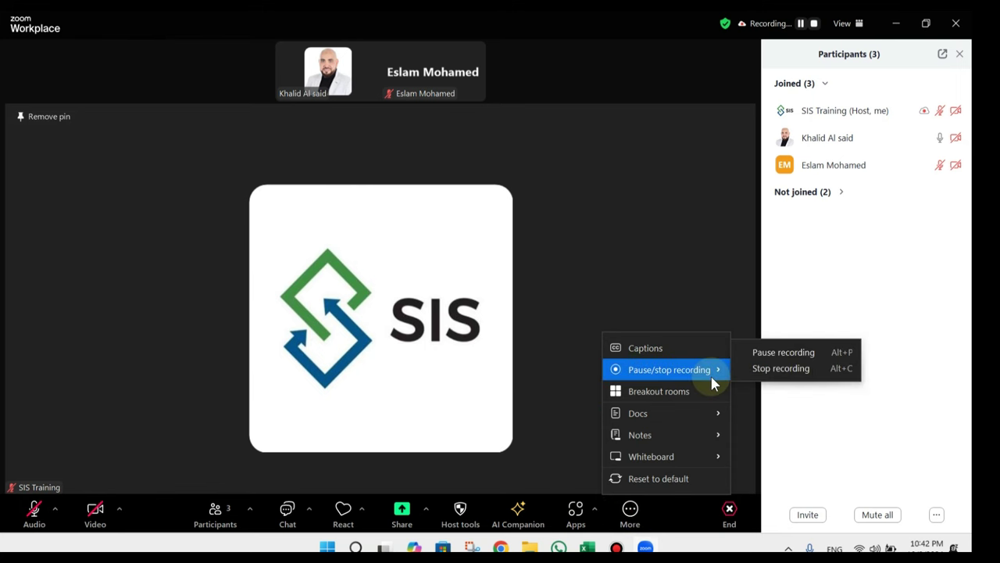
left_click(769, 370)
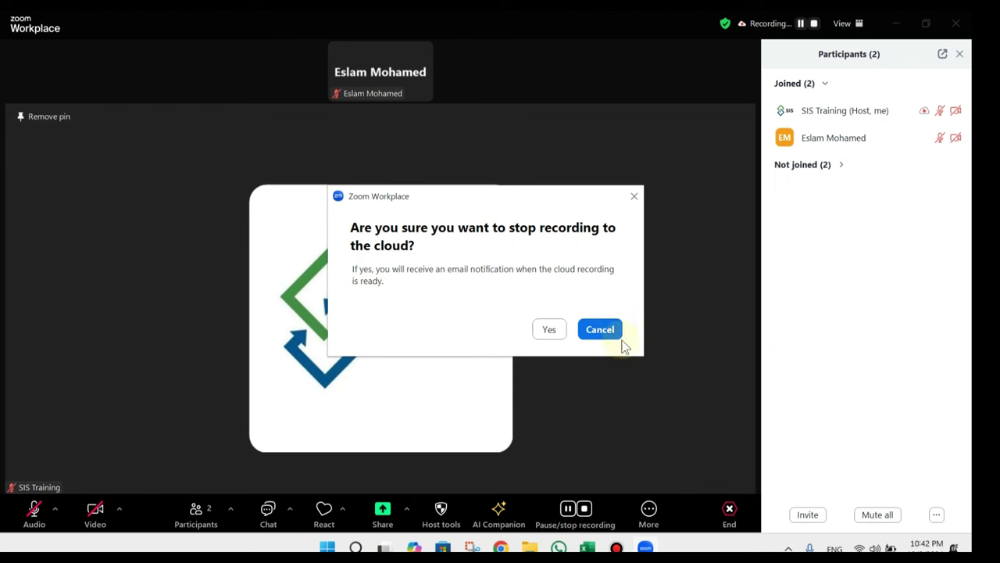
left_click(560, 329)
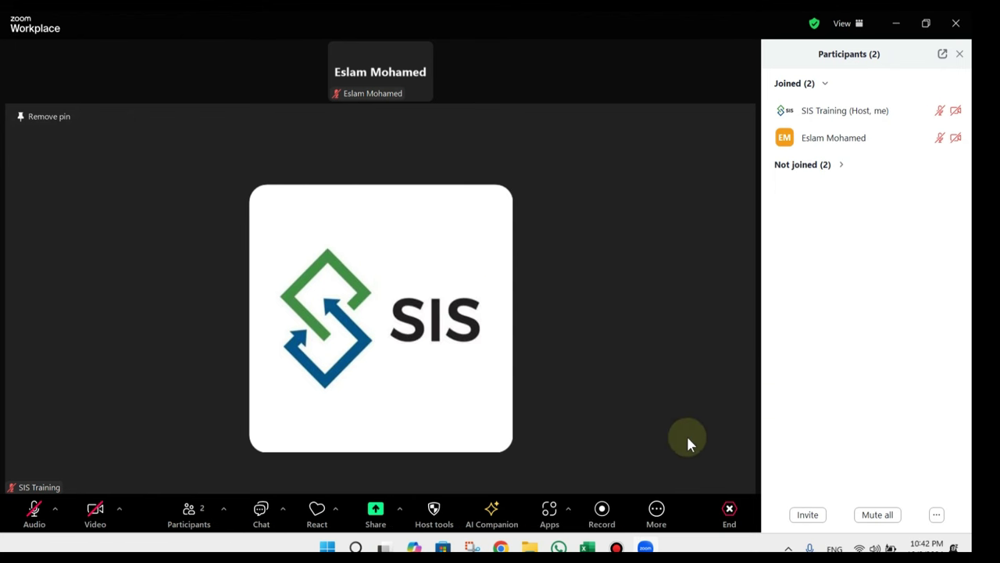